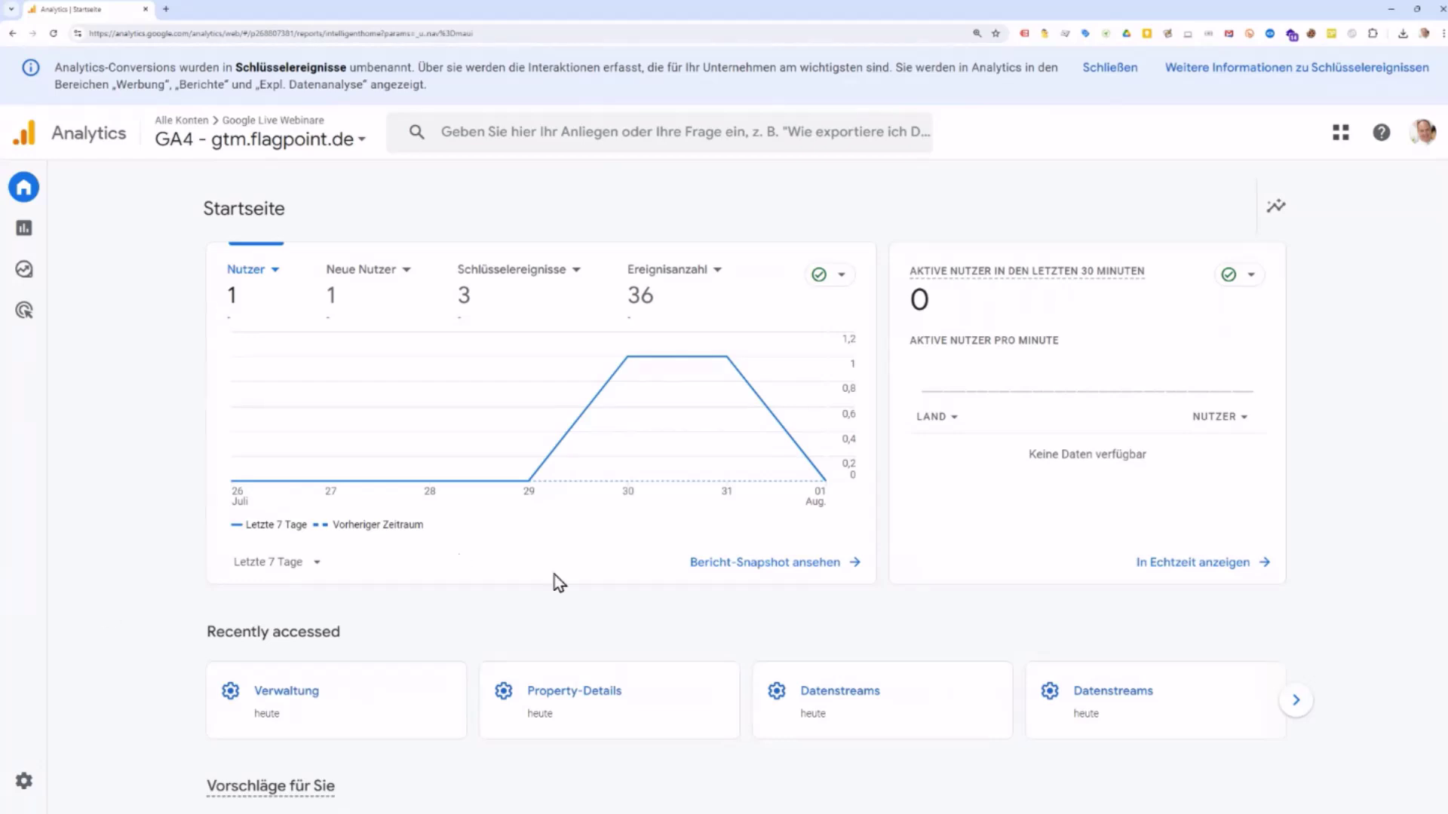
Step: Open the Verwaltung admin page for the GA4 - gtm.flagpoint.de property
{"action": "left_click", "coordinate": [35, 787]}
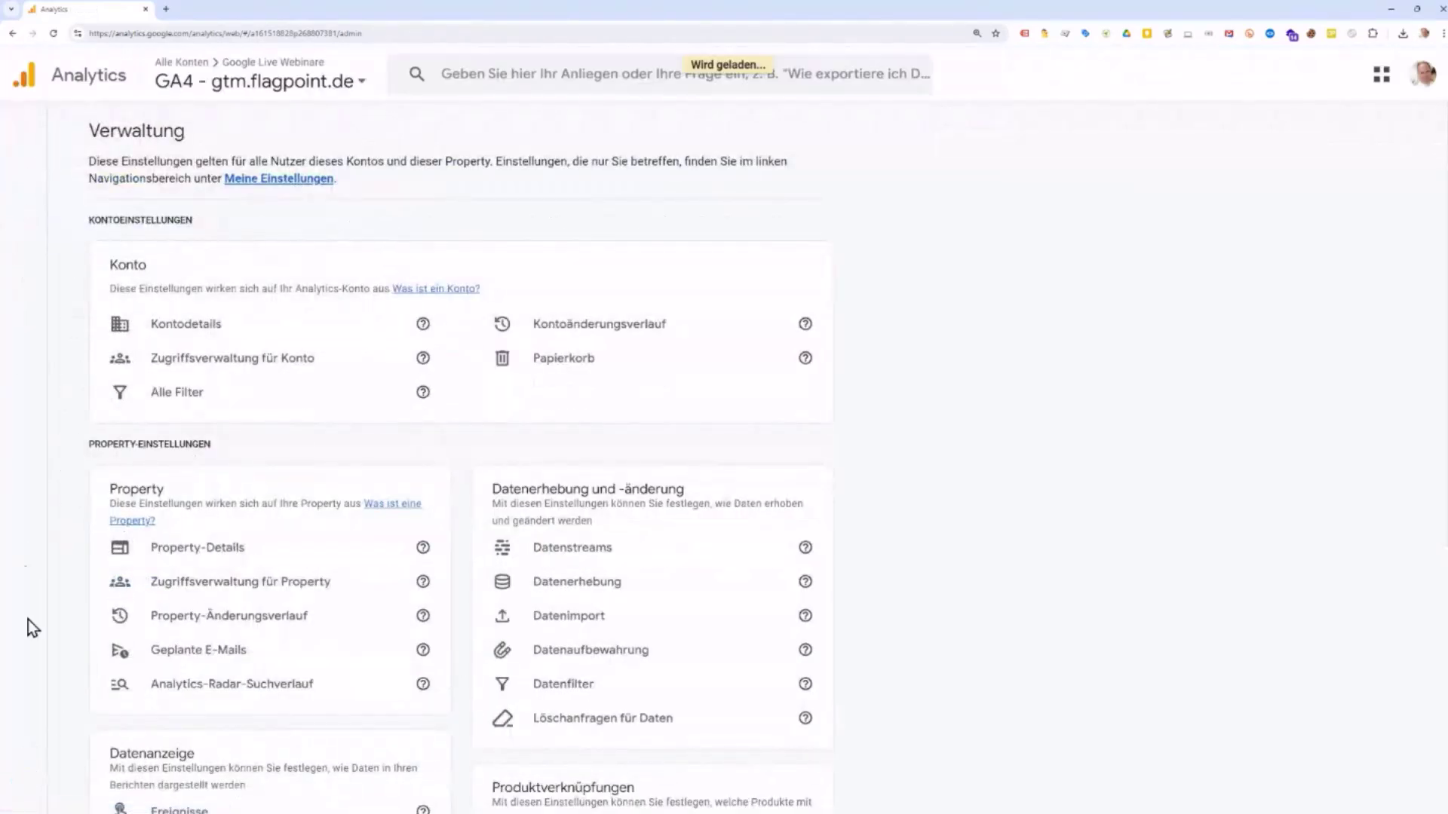
{"action": "mouse_move", "coordinate": [42, 806]}
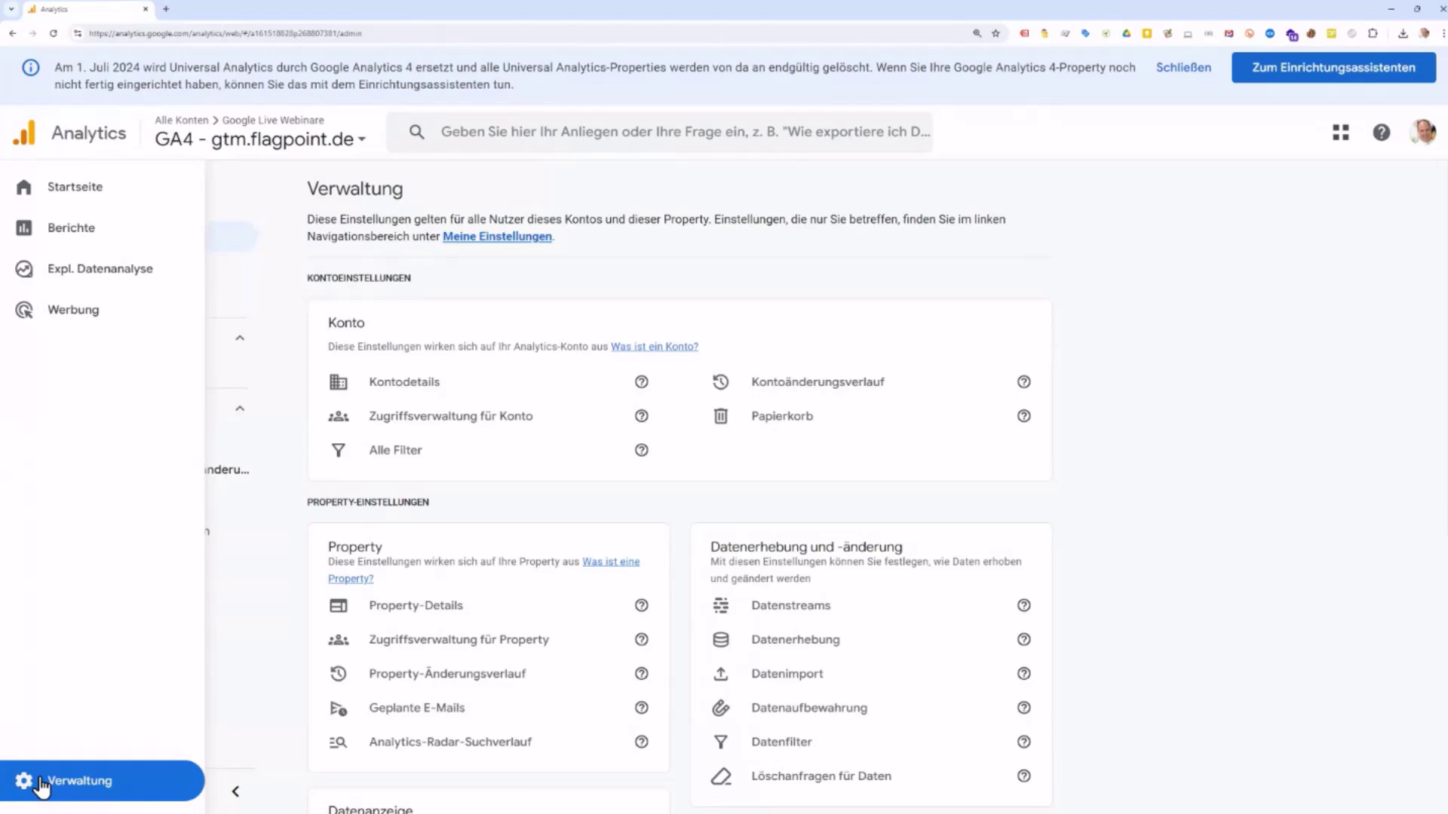
Step: Show the admin sub-navigation with Konto, Property, Datenerhebung, Datenanzeige and Produktverknüpfungen sections
{"action": "left_click", "coordinate": [42, 786]}
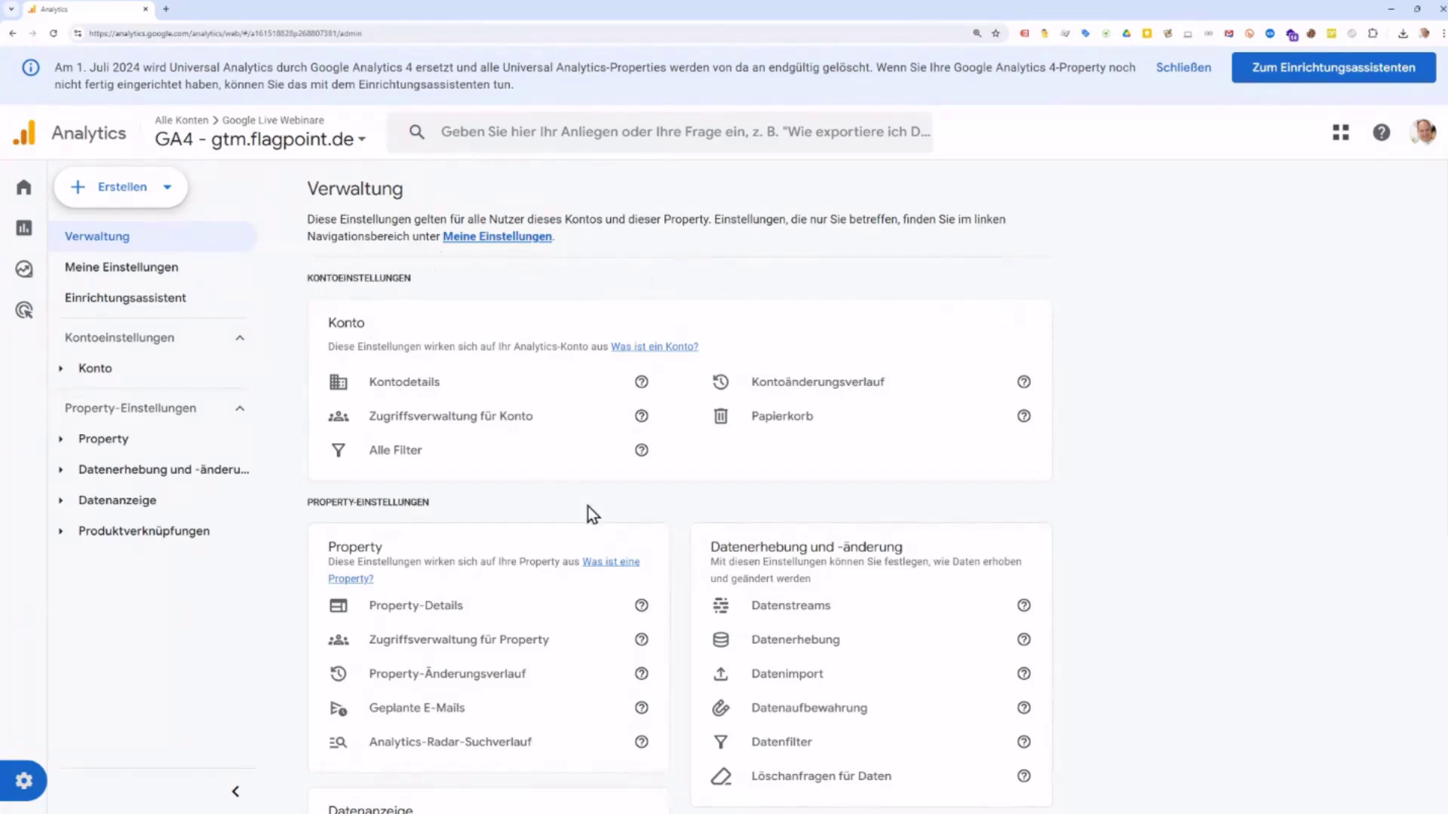
{"action": "scroll", "coordinate": [585, 504], "scroll_direction": "down", "scroll_amount": 1}
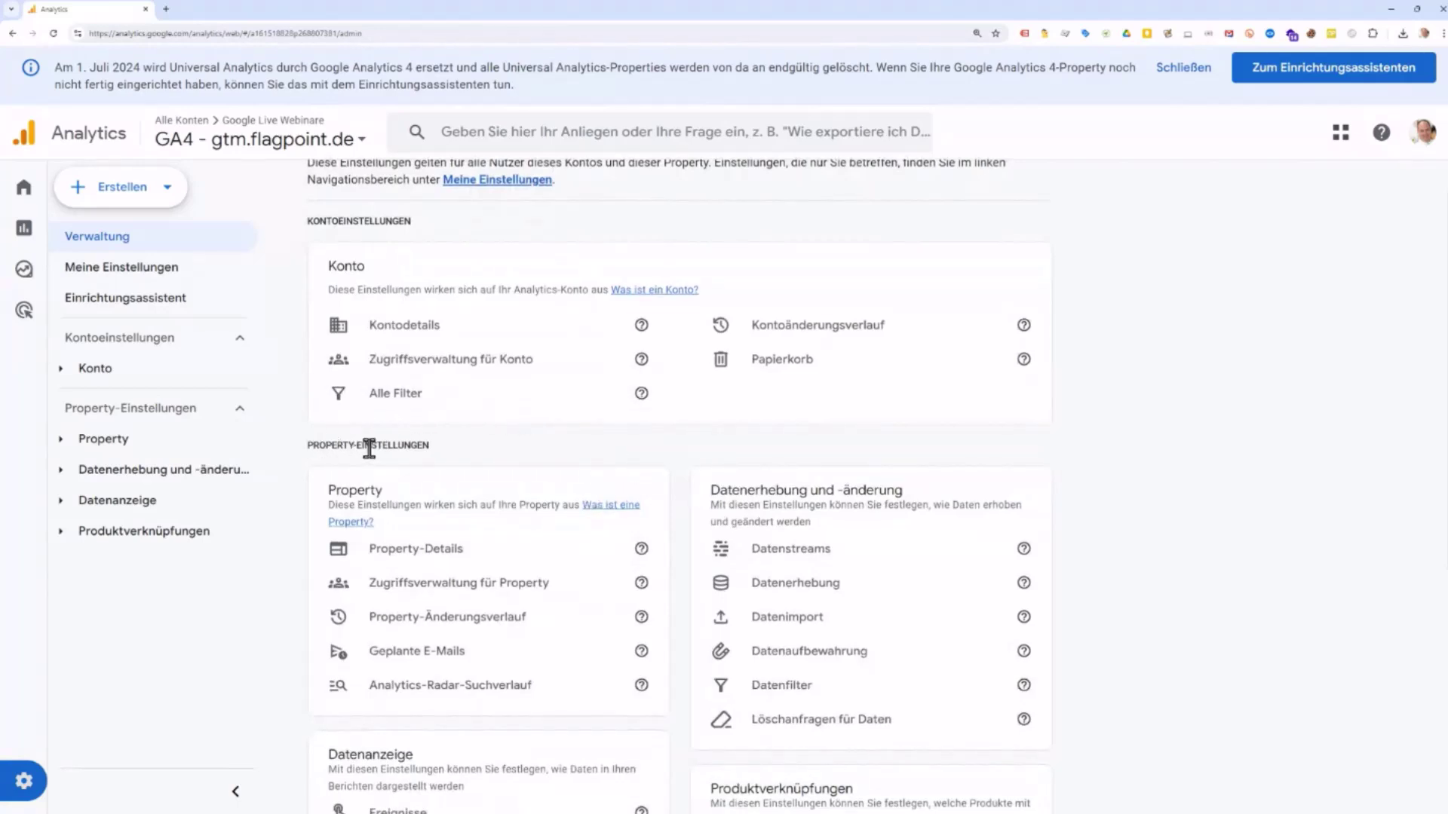
{"action": "scroll", "coordinate": [369, 449], "scroll_direction": "up", "scroll_amount": 1}
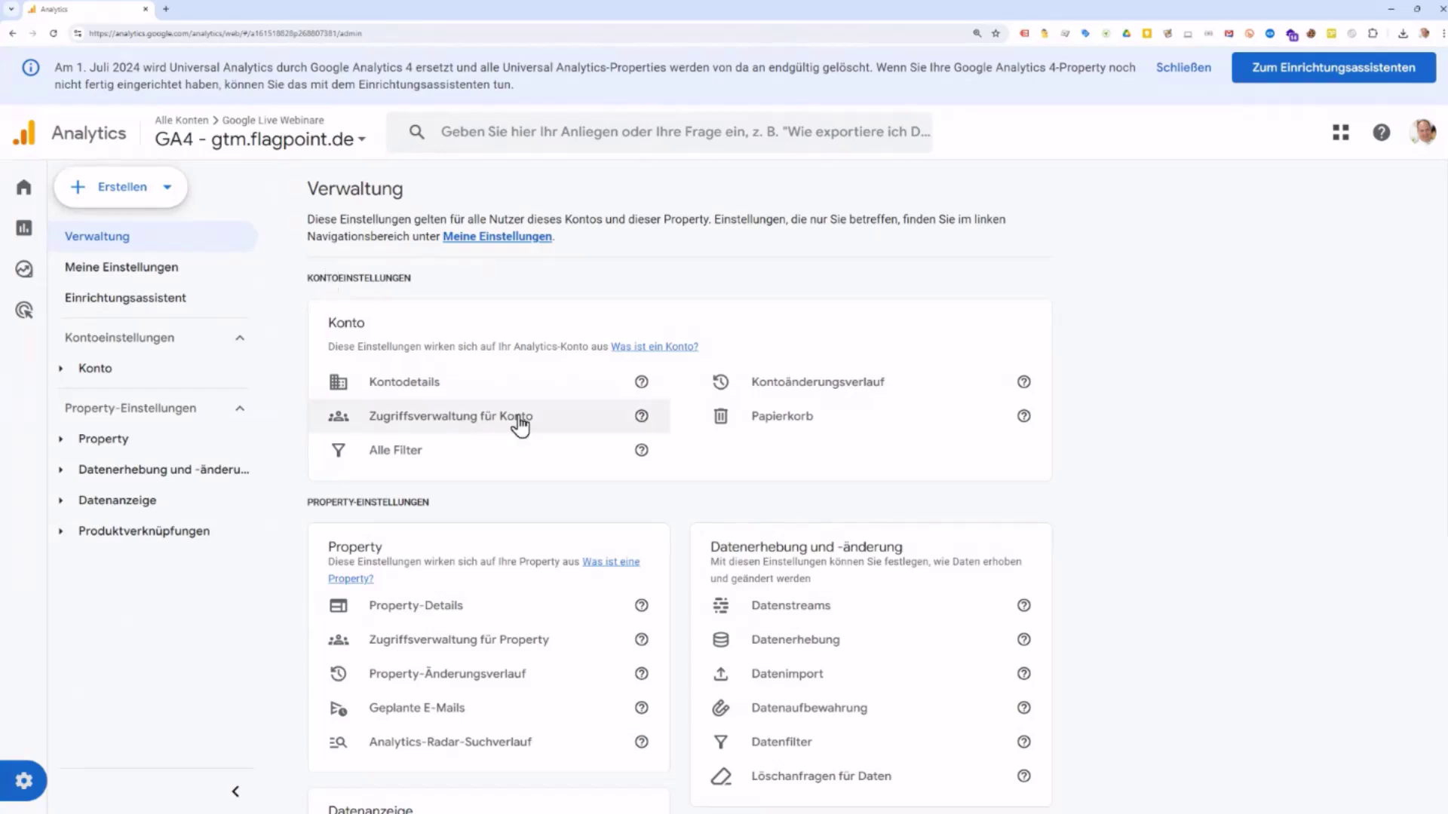
Step: Open Kontodetails and review the account's country (Deutschland) and data-sharing settings
{"action": "left_click", "coordinate": [424, 385]}
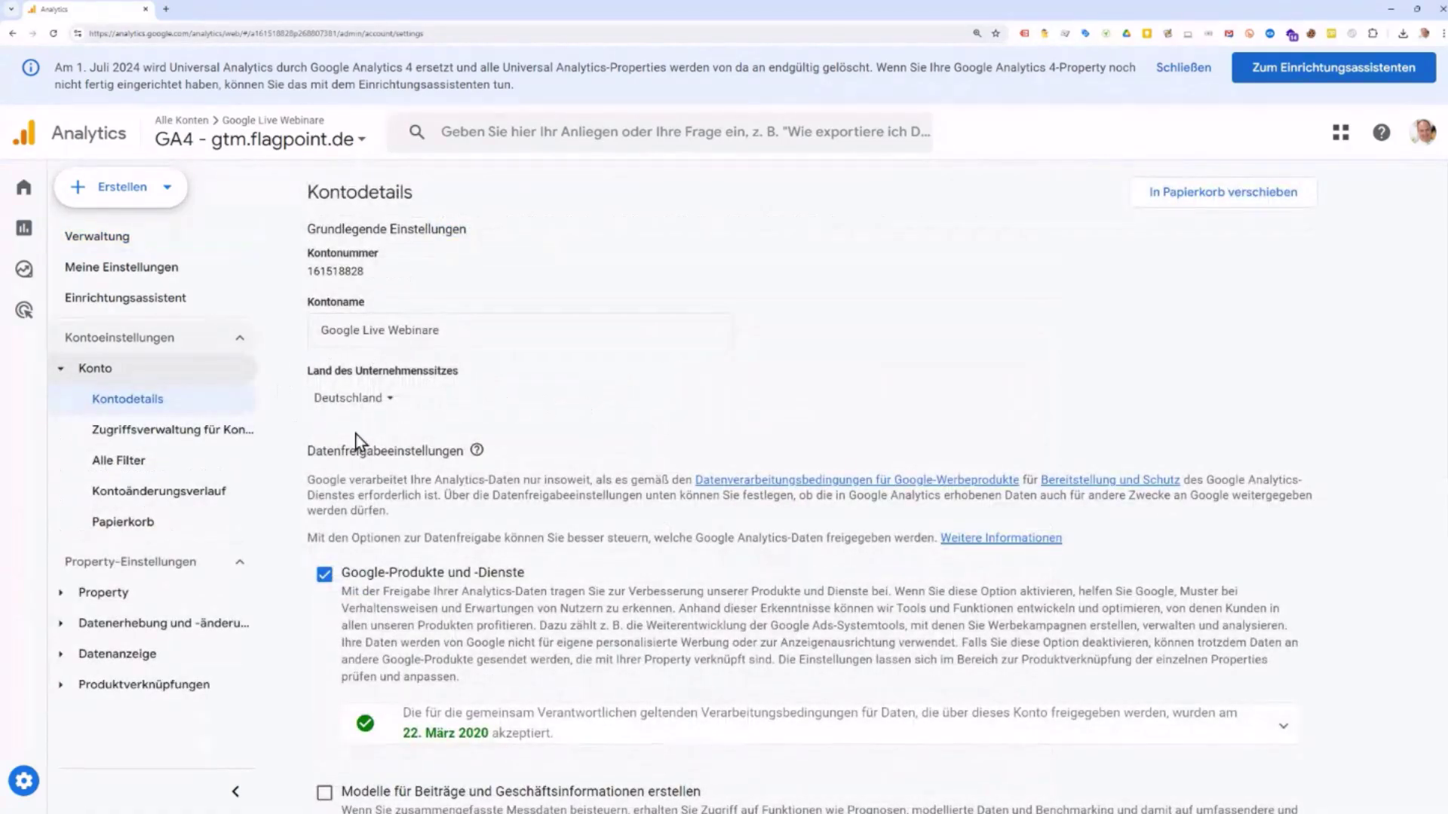
{"action": "scroll", "coordinate": [500, 405], "scroll_direction": "down", "scroll_amount": 2}
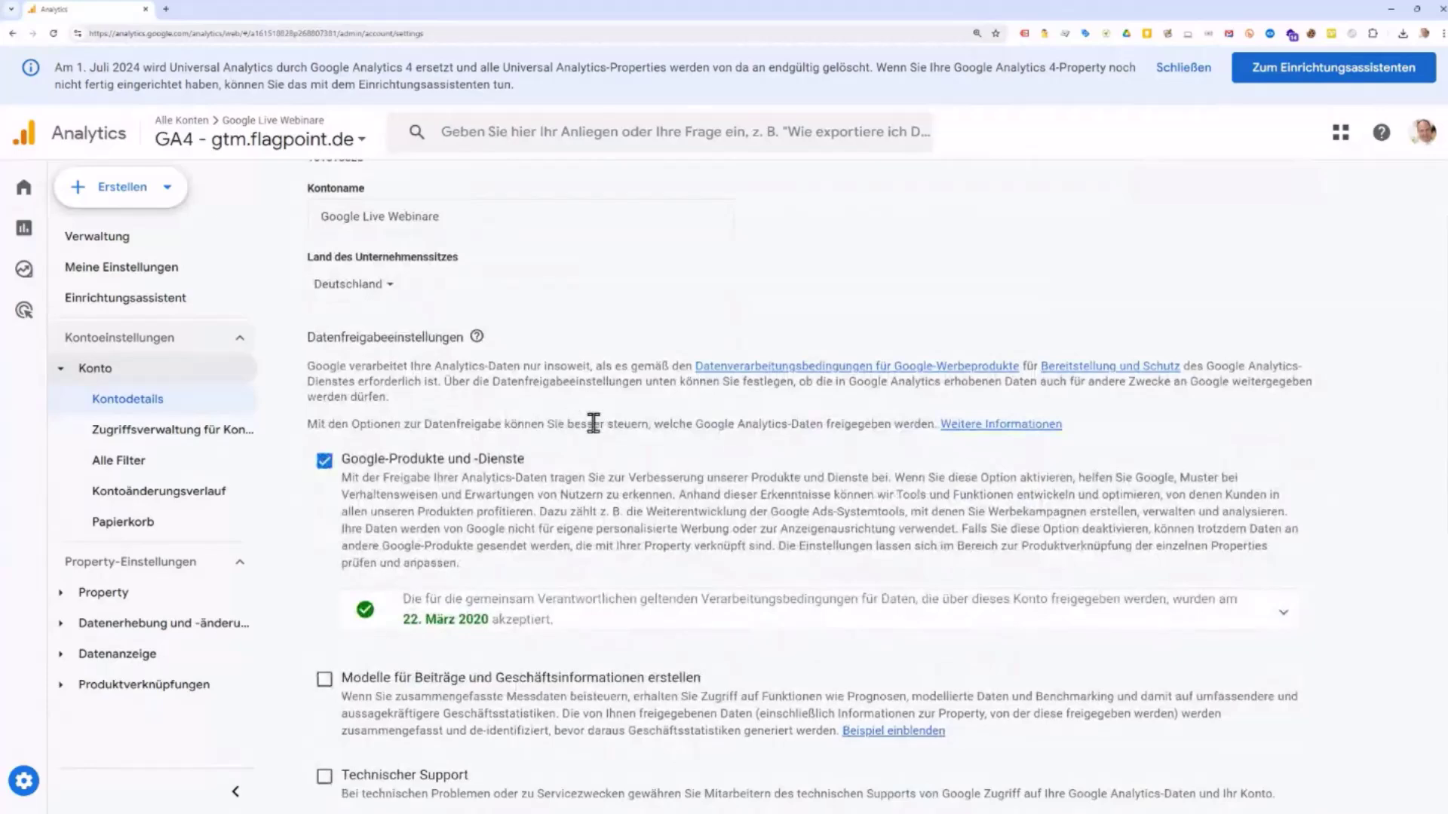
{"action": "scroll", "coordinate": [593, 424], "scroll_direction": "down", "scroll_amount": 3}
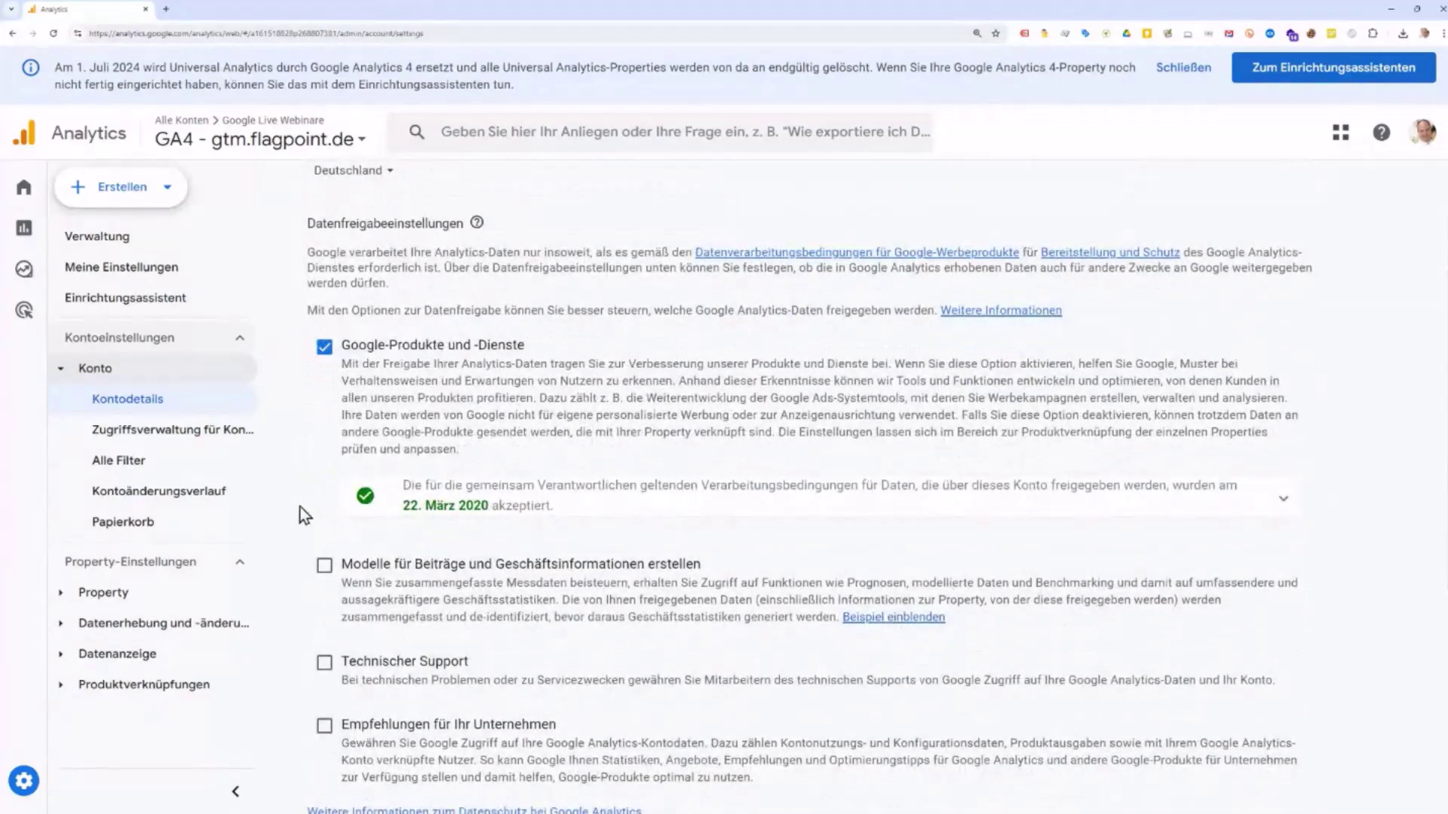
{"action": "scroll", "coordinate": [482, 674], "scroll_direction": "down", "scroll_amount": 2}
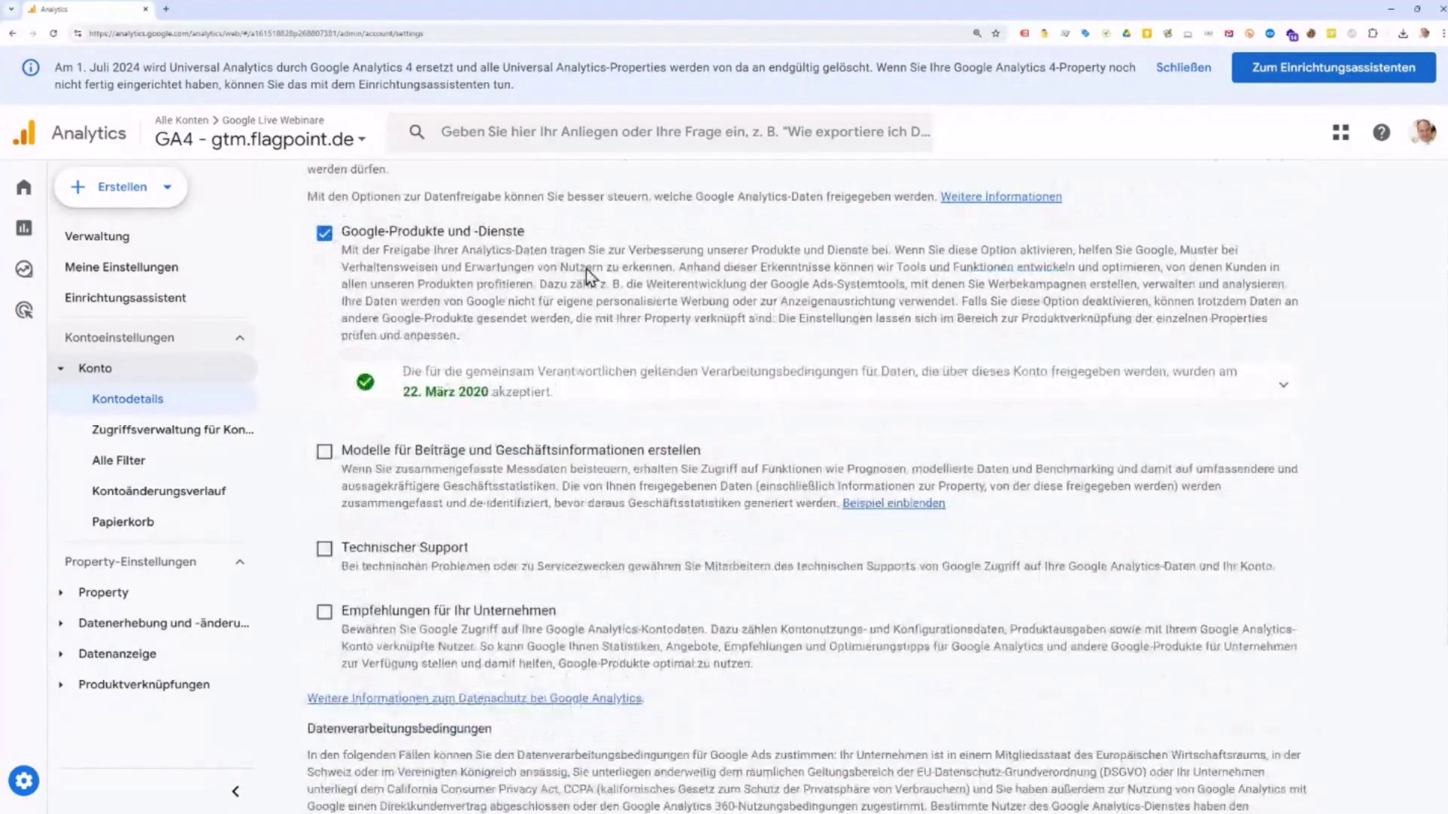
{"action": "scroll", "coordinate": [615, 573], "scroll_direction": "down", "scroll_amount": 2}
{"action": "scroll", "coordinate": [612, 570], "scroll_direction": "down", "scroll_amount": 3}
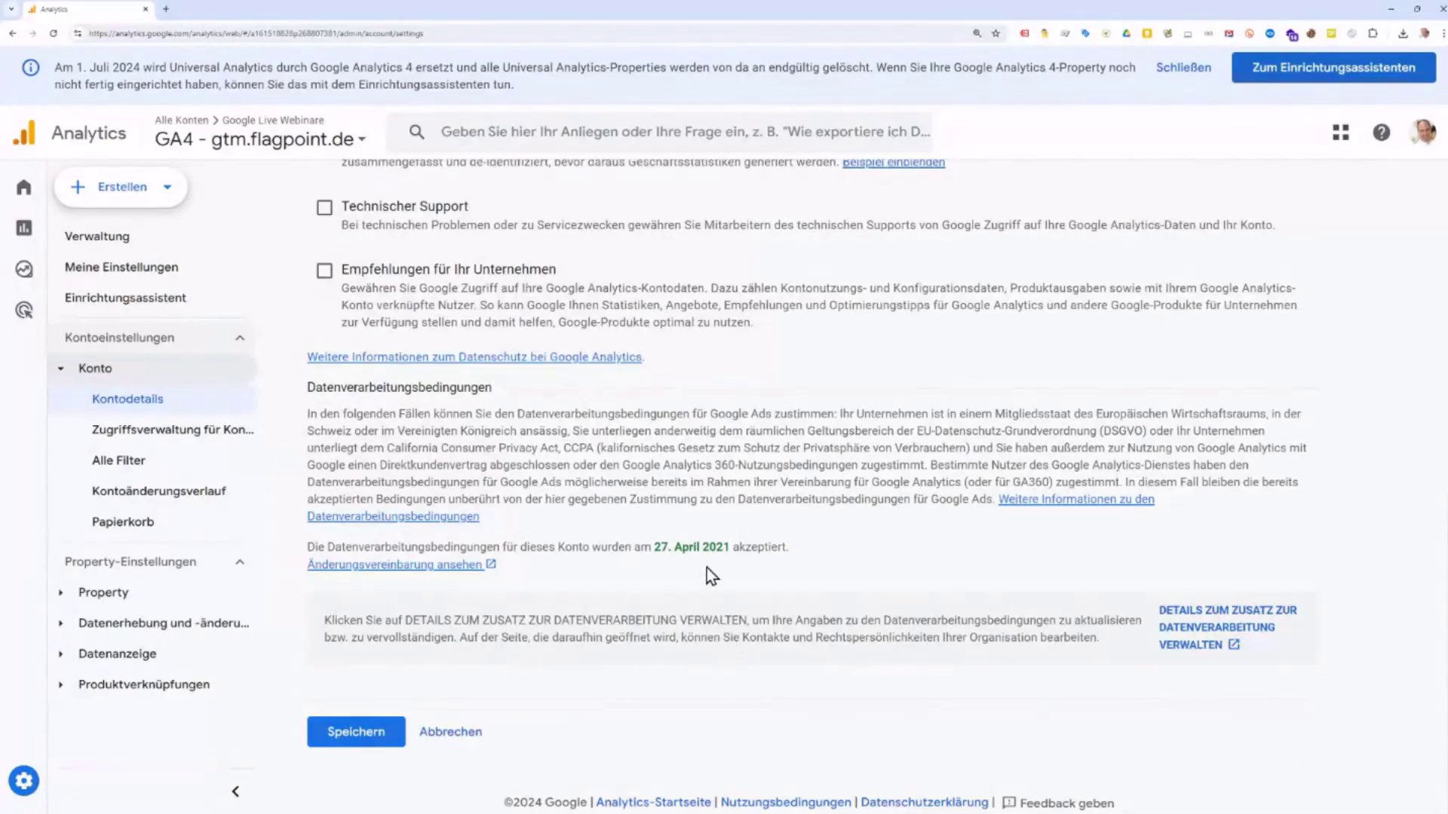
{"action": "scroll", "coordinate": [708, 569], "scroll_direction": "up", "scroll_amount": 3}
{"action": "scroll", "coordinate": [705, 568], "scroll_direction": "up", "scroll_amount": 1}
{"action": "scroll", "coordinate": [704, 567], "scroll_direction": "up", "scroll_amount": 2}
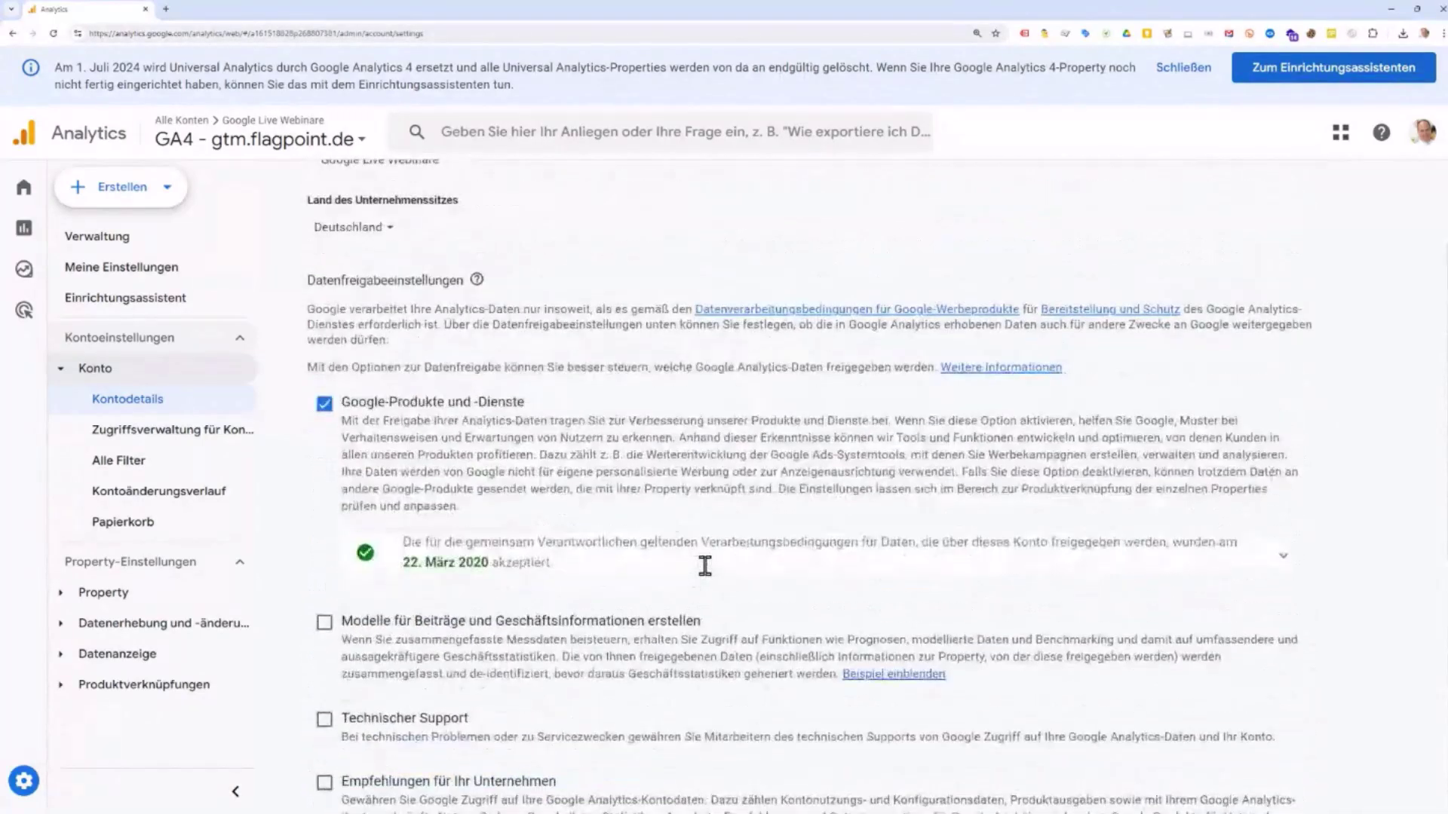
{"action": "scroll", "coordinate": [706, 577], "scroll_direction": "down", "scroll_amount": 6}
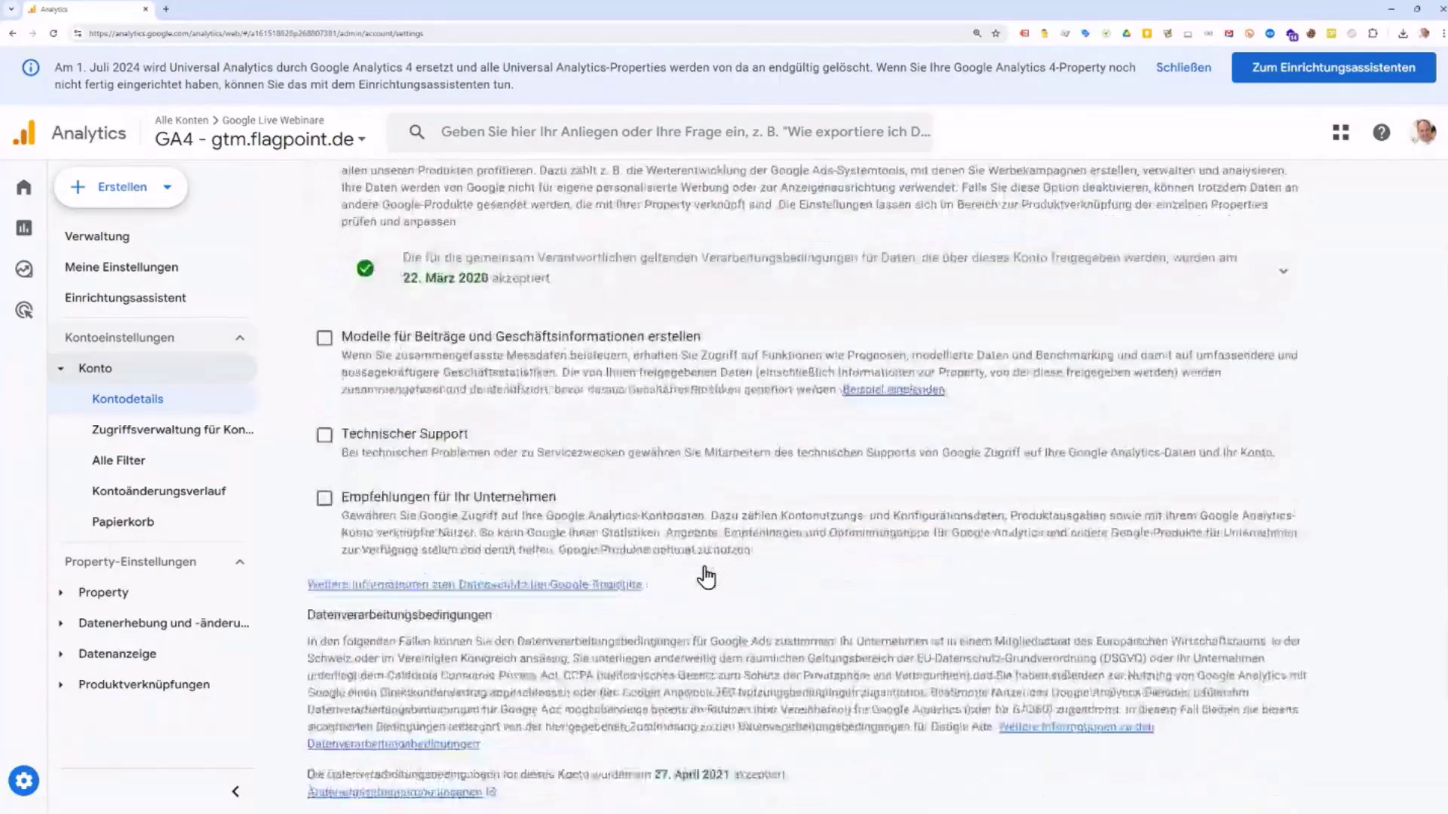
{"action": "scroll", "coordinate": [706, 577], "scroll_direction": "up", "scroll_amount": 2}
{"action": "scroll", "coordinate": [705, 567], "scroll_direction": "up", "scroll_amount": 1}
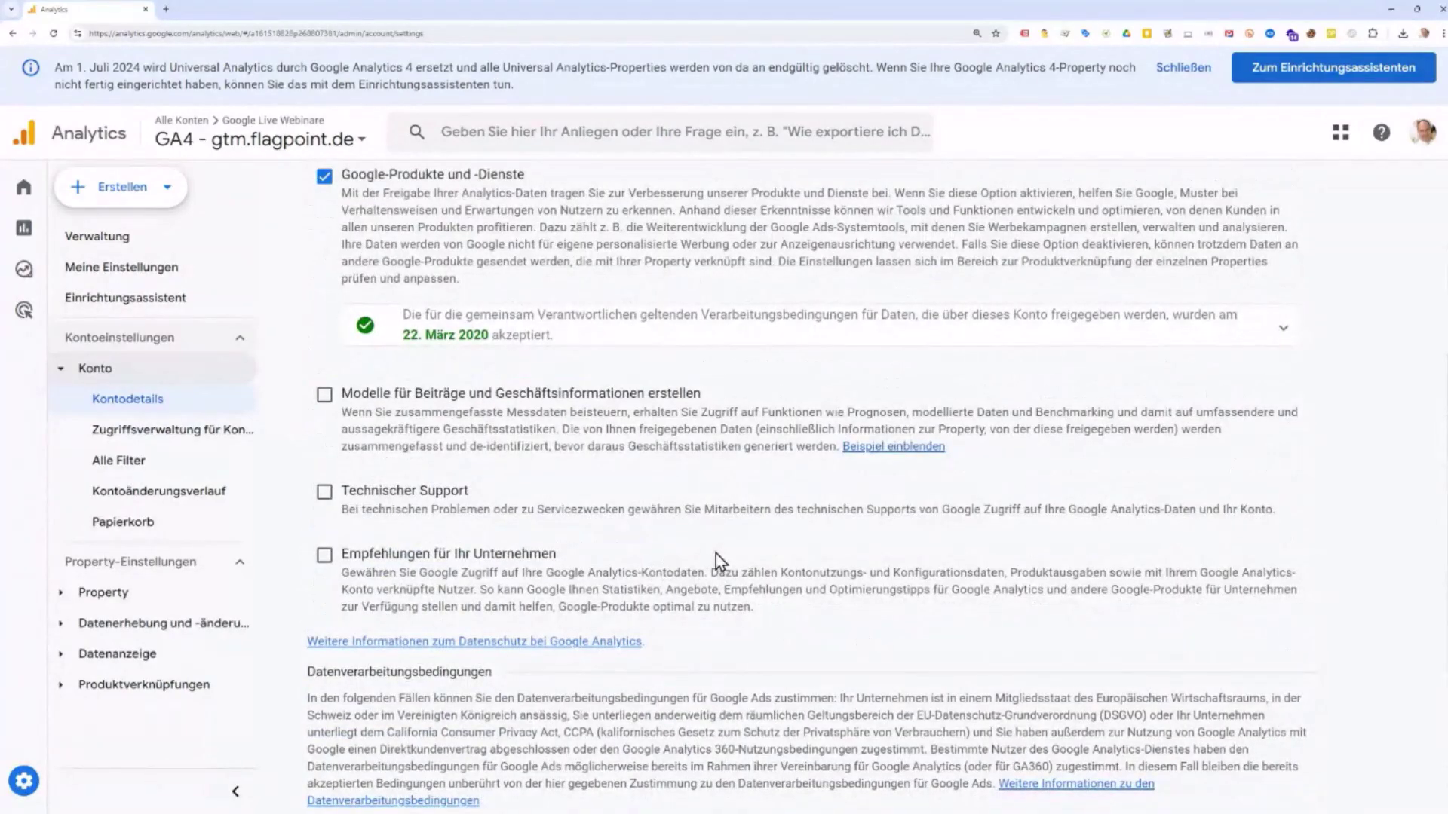
{"action": "scroll", "coordinate": [716, 553], "scroll_direction": "down", "scroll_amount": 3}
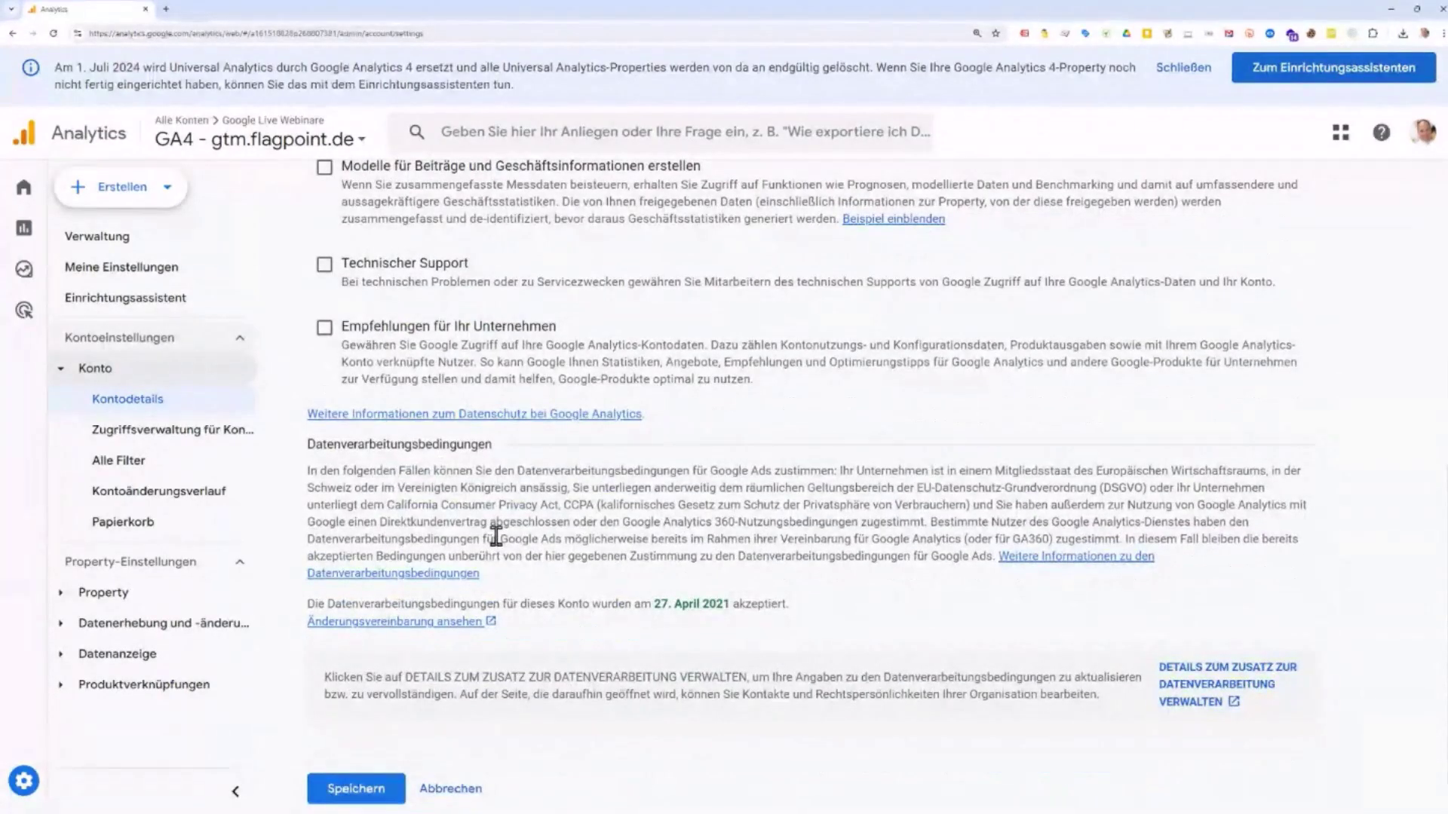
{"action": "scroll", "coordinate": [496, 536], "scroll_direction": "up", "scroll_amount": 7}
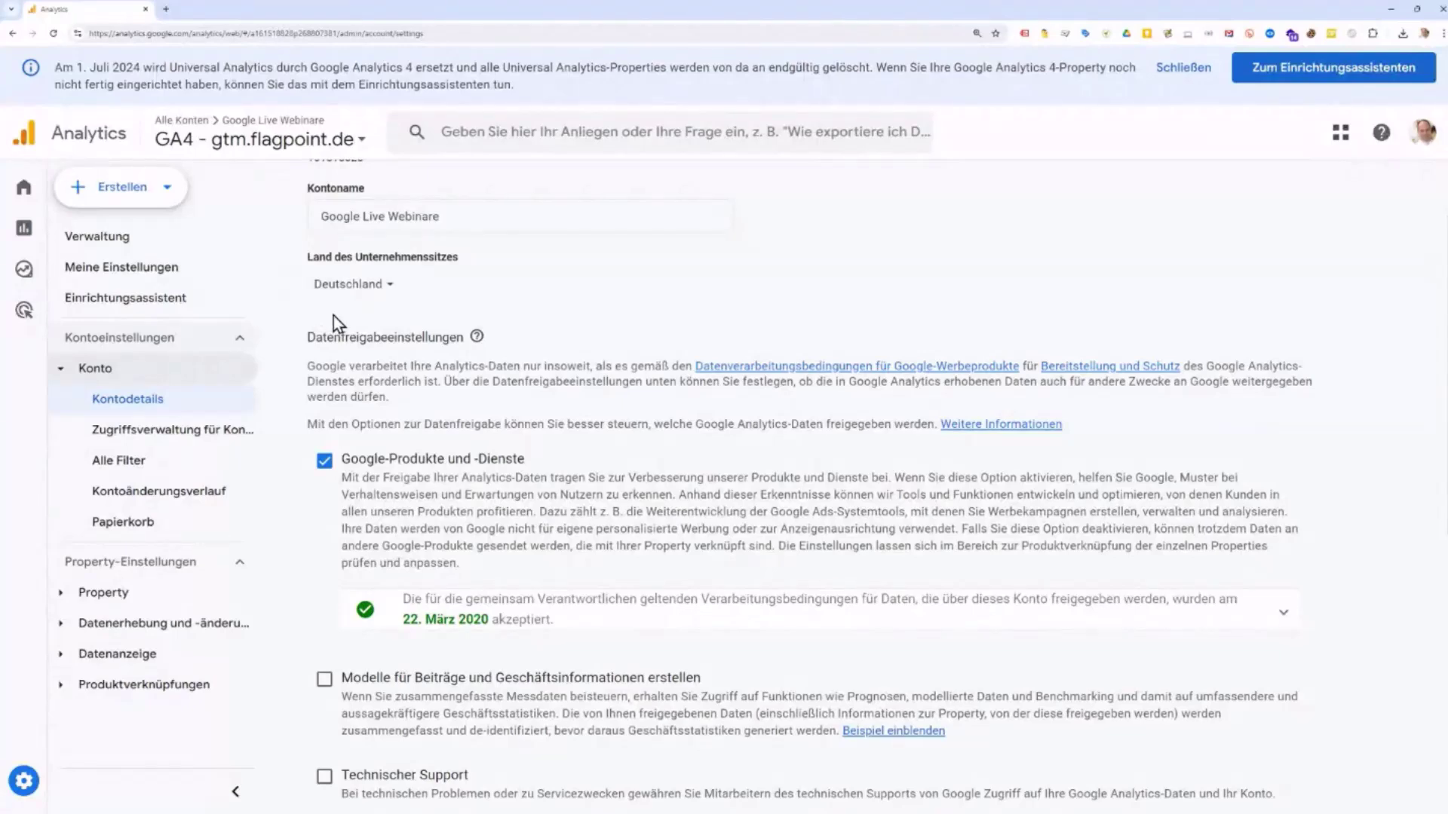
{"action": "scroll", "coordinate": [334, 316], "scroll_direction": "up", "scroll_amount": 2}
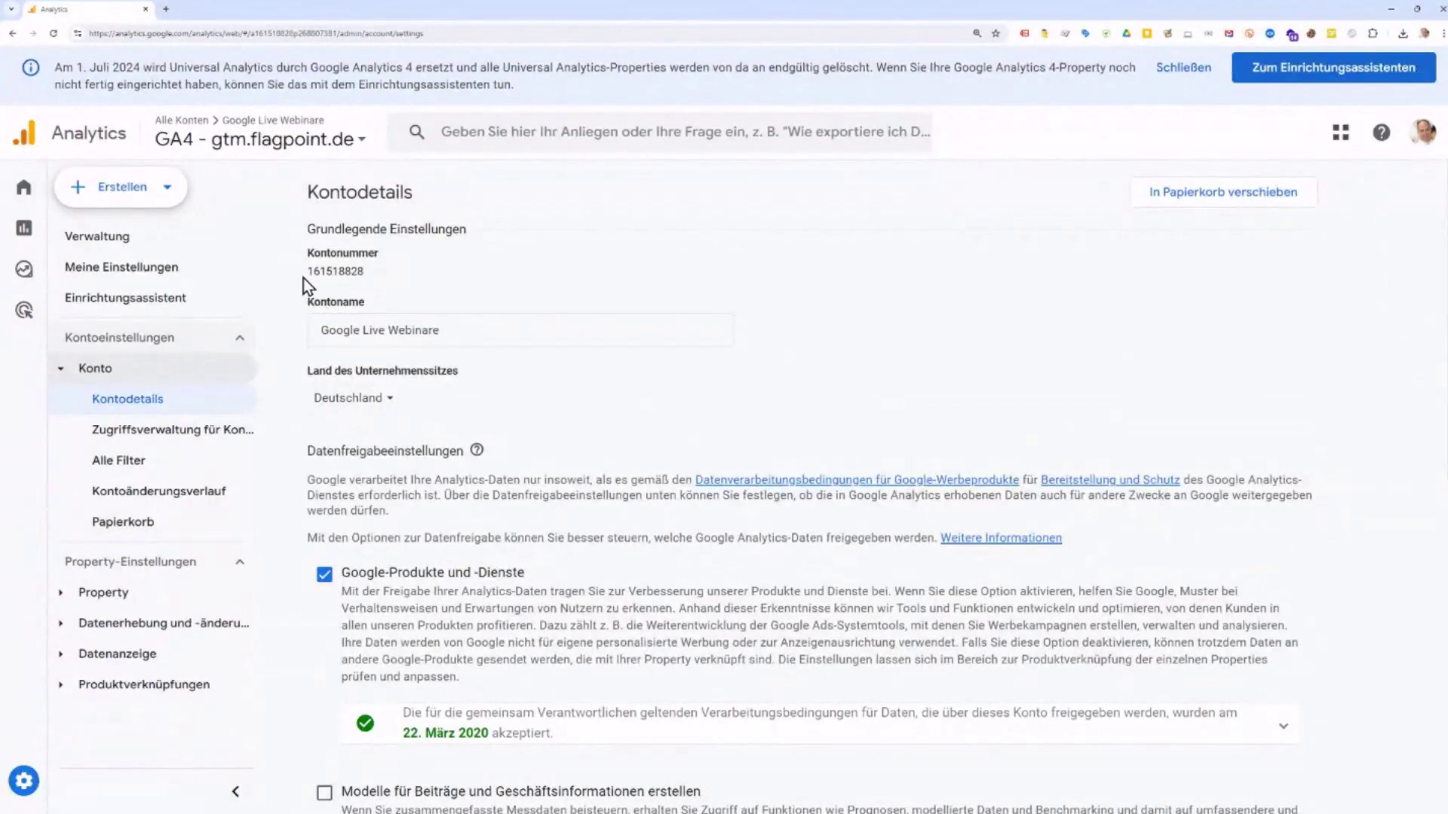
{"action": "left_click_drag", "start_coordinate": [308, 271], "coordinate": [390, 273]}
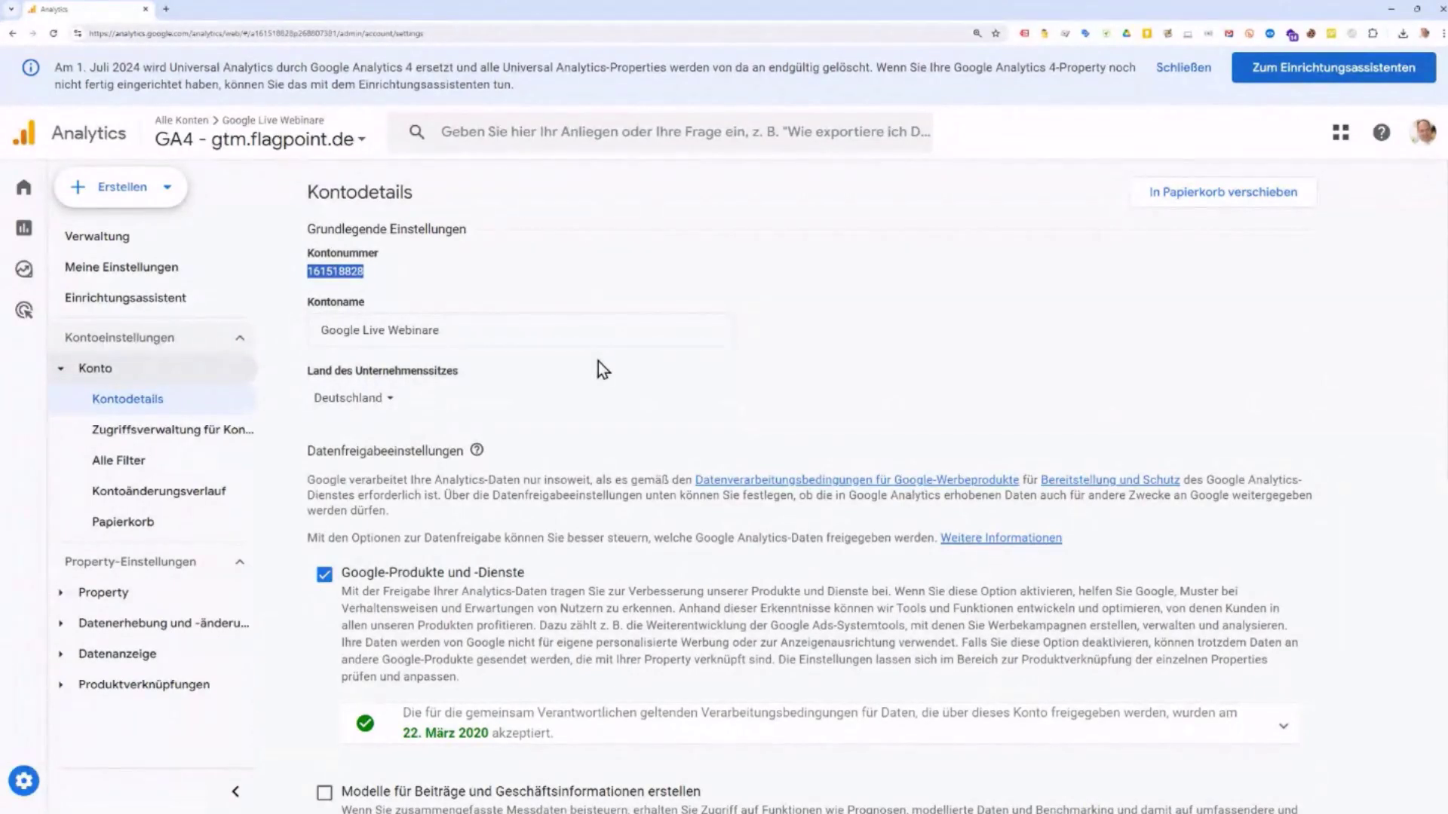
{"action": "scroll", "coordinate": [599, 362], "scroll_direction": "down", "scroll_amount": 6}
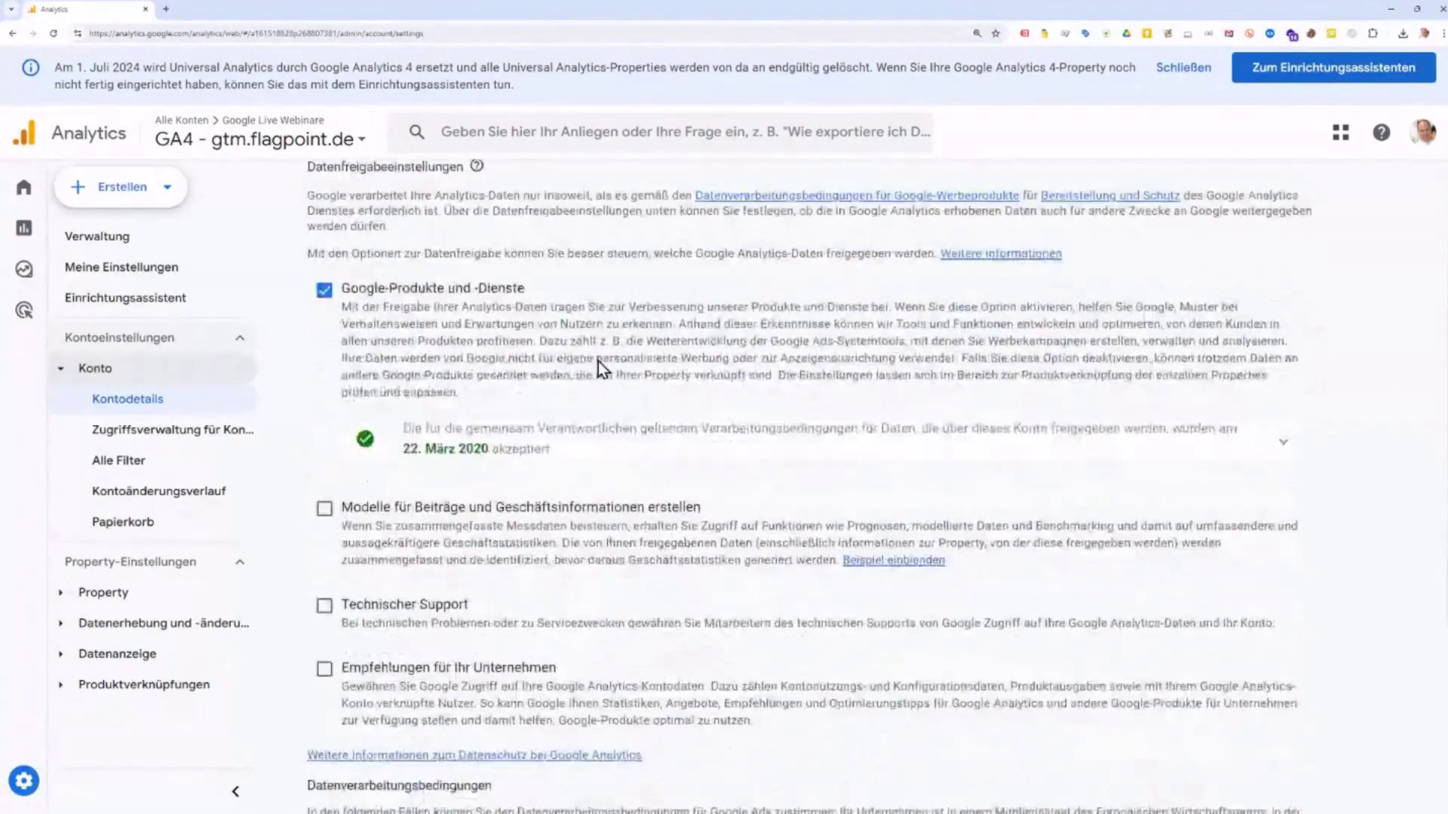
{"action": "scroll", "coordinate": [595, 363], "scroll_direction": "down", "scroll_amount": 2}
{"action": "scroll", "coordinate": [595, 362], "scroll_direction": "up", "scroll_amount": 8}
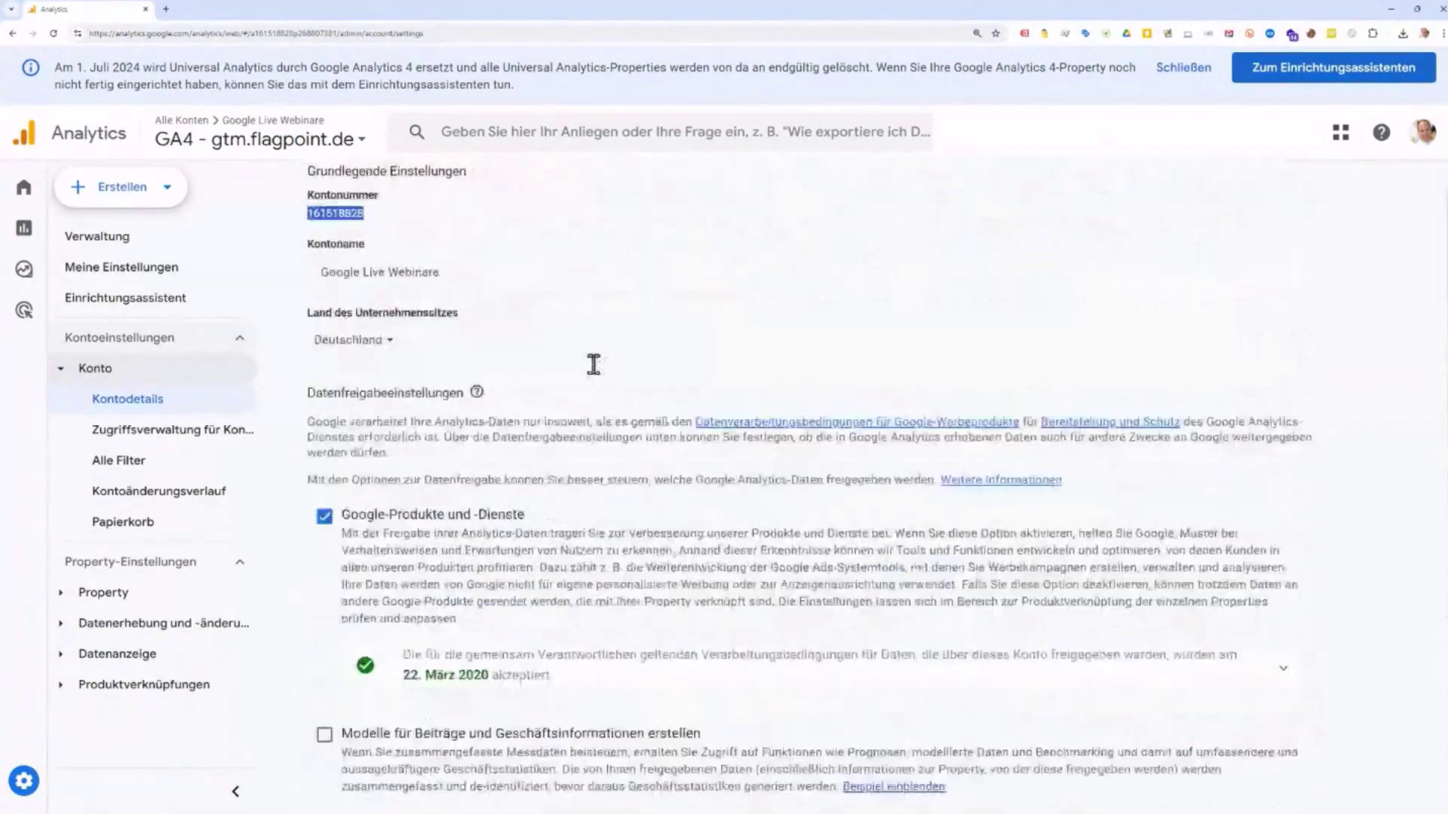
{"action": "scroll", "coordinate": [668, 365], "scroll_direction": "down", "scroll_amount": 8}
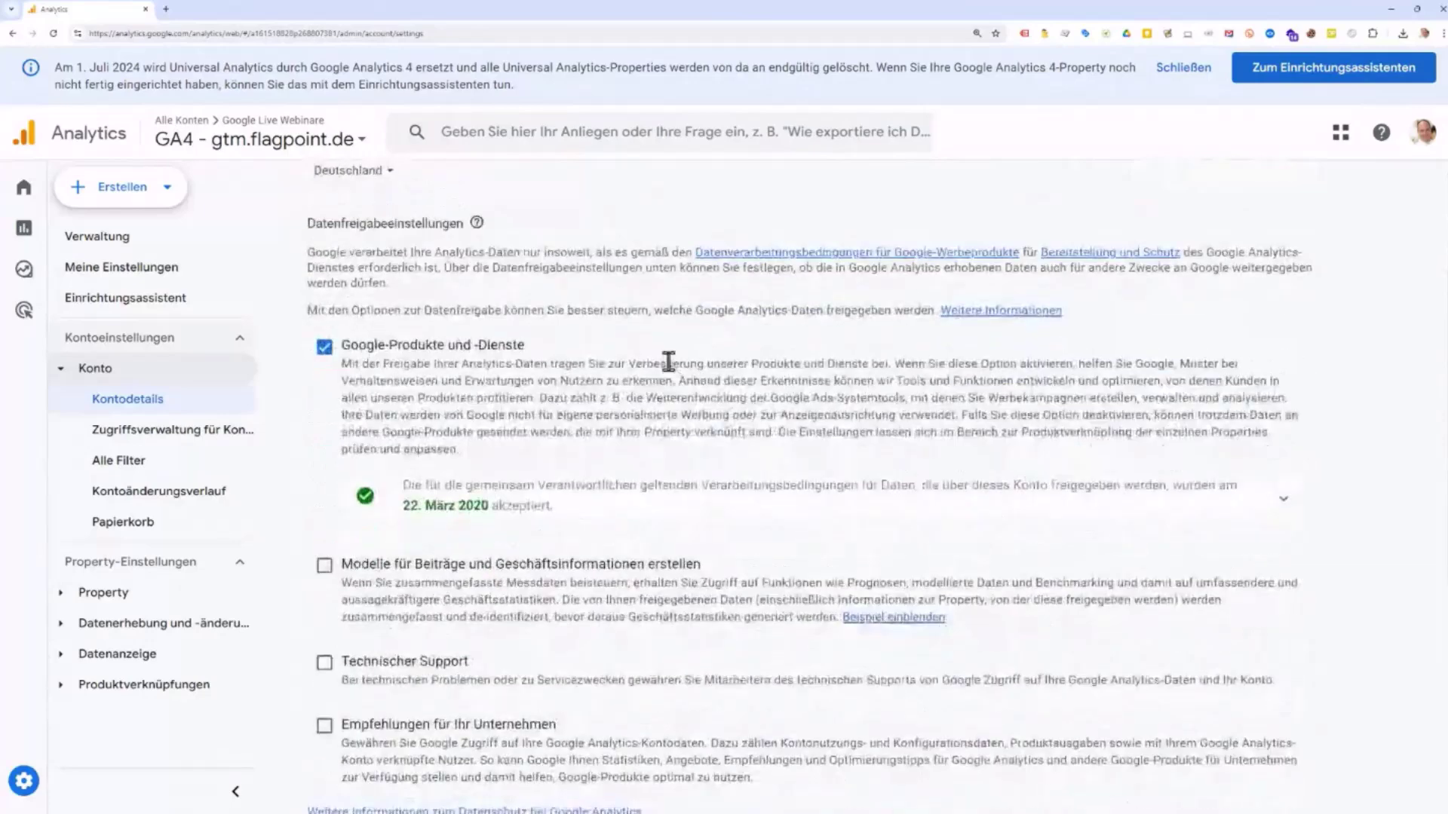
{"action": "scroll", "coordinate": [669, 373], "scroll_direction": "down", "scroll_amount": 1}
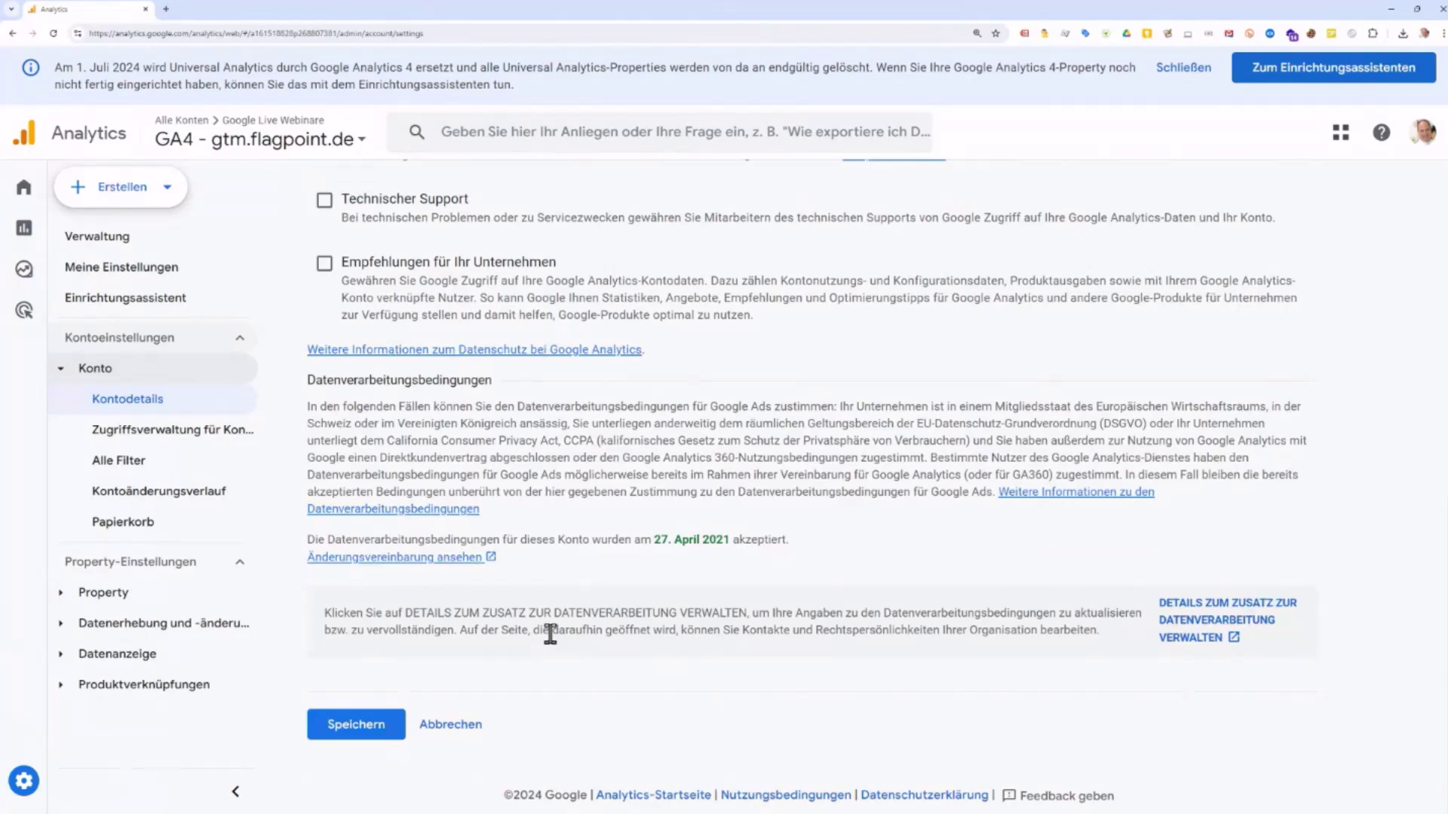
{"action": "scroll", "coordinate": [550, 633], "scroll_direction": "up", "scroll_amount": 6}
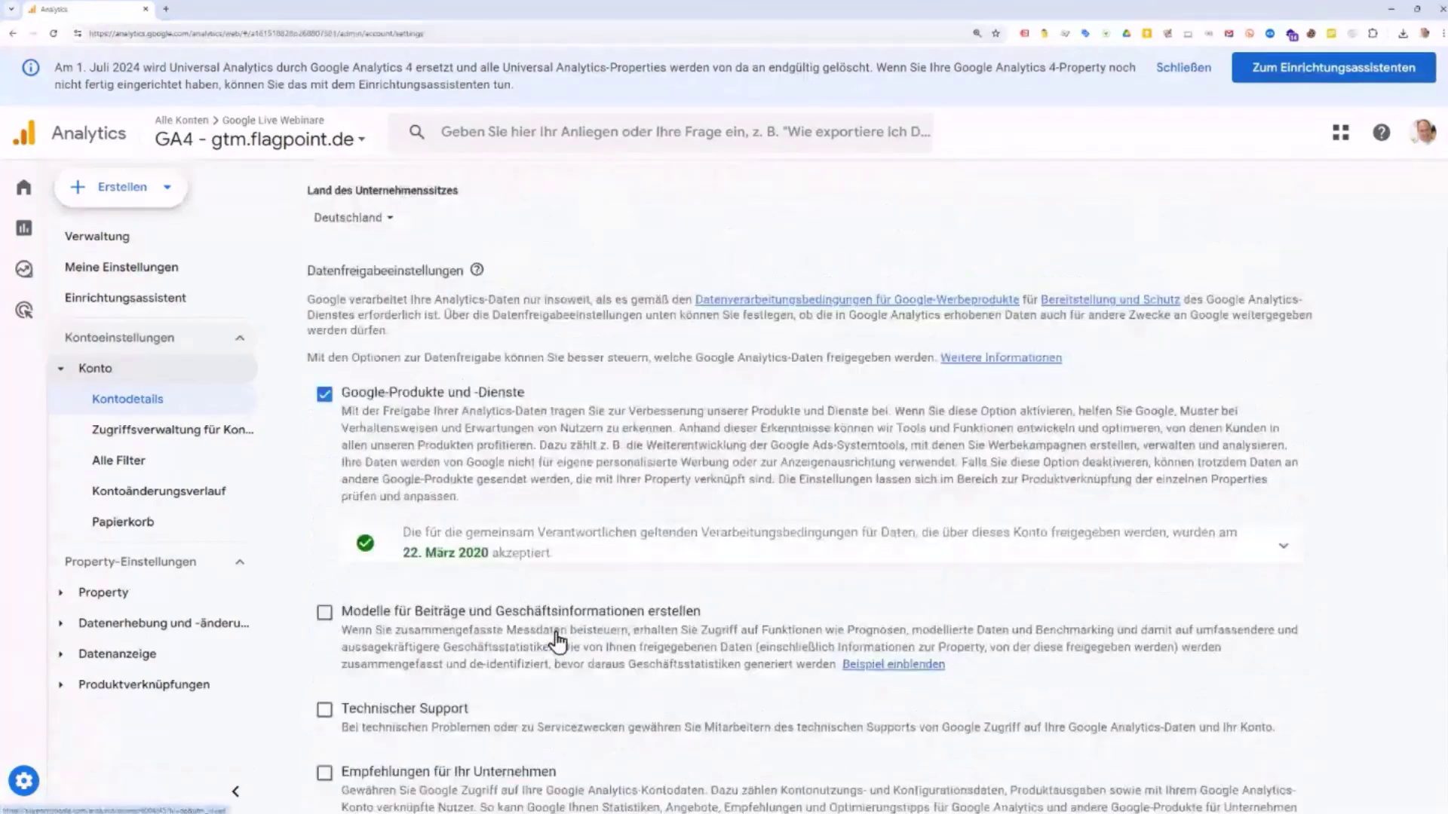
{"action": "scroll", "coordinate": [556, 632], "scroll_direction": "up", "scroll_amount": 3}
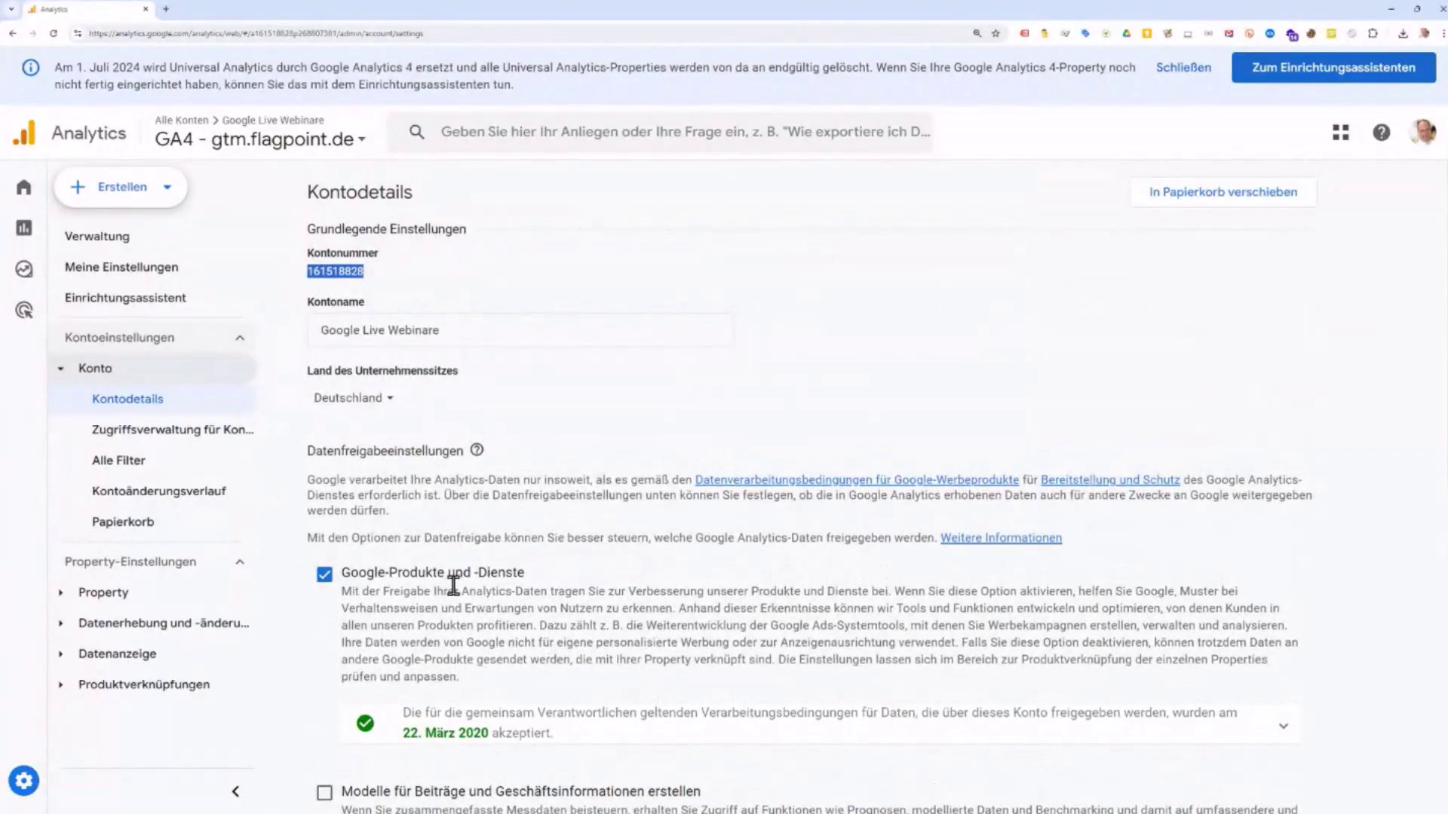
{"action": "scroll", "coordinate": [454, 584], "scroll_direction": "down", "scroll_amount": 7}
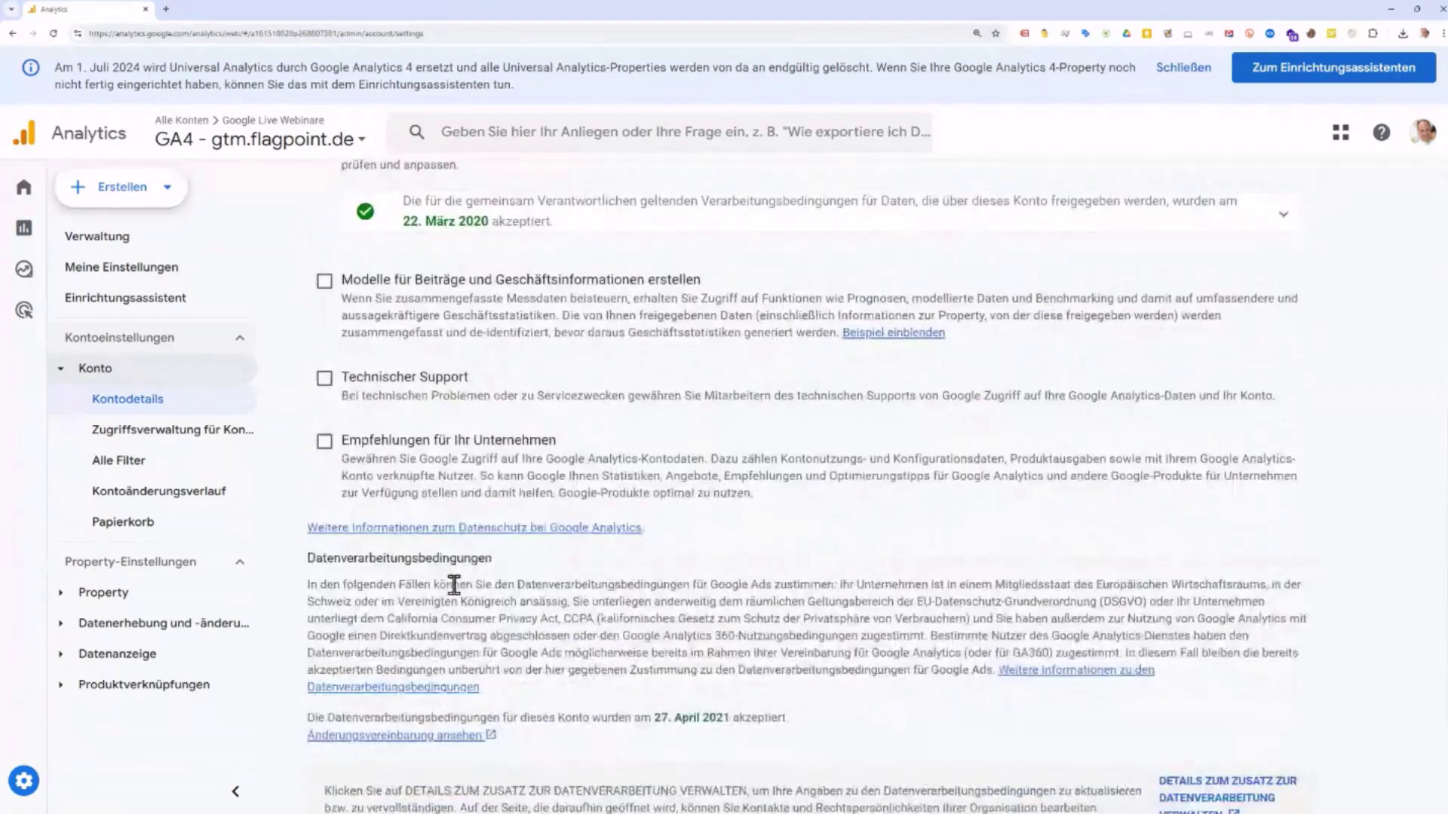
{"action": "scroll", "coordinate": [453, 585], "scroll_direction": "up", "scroll_amount": 4}
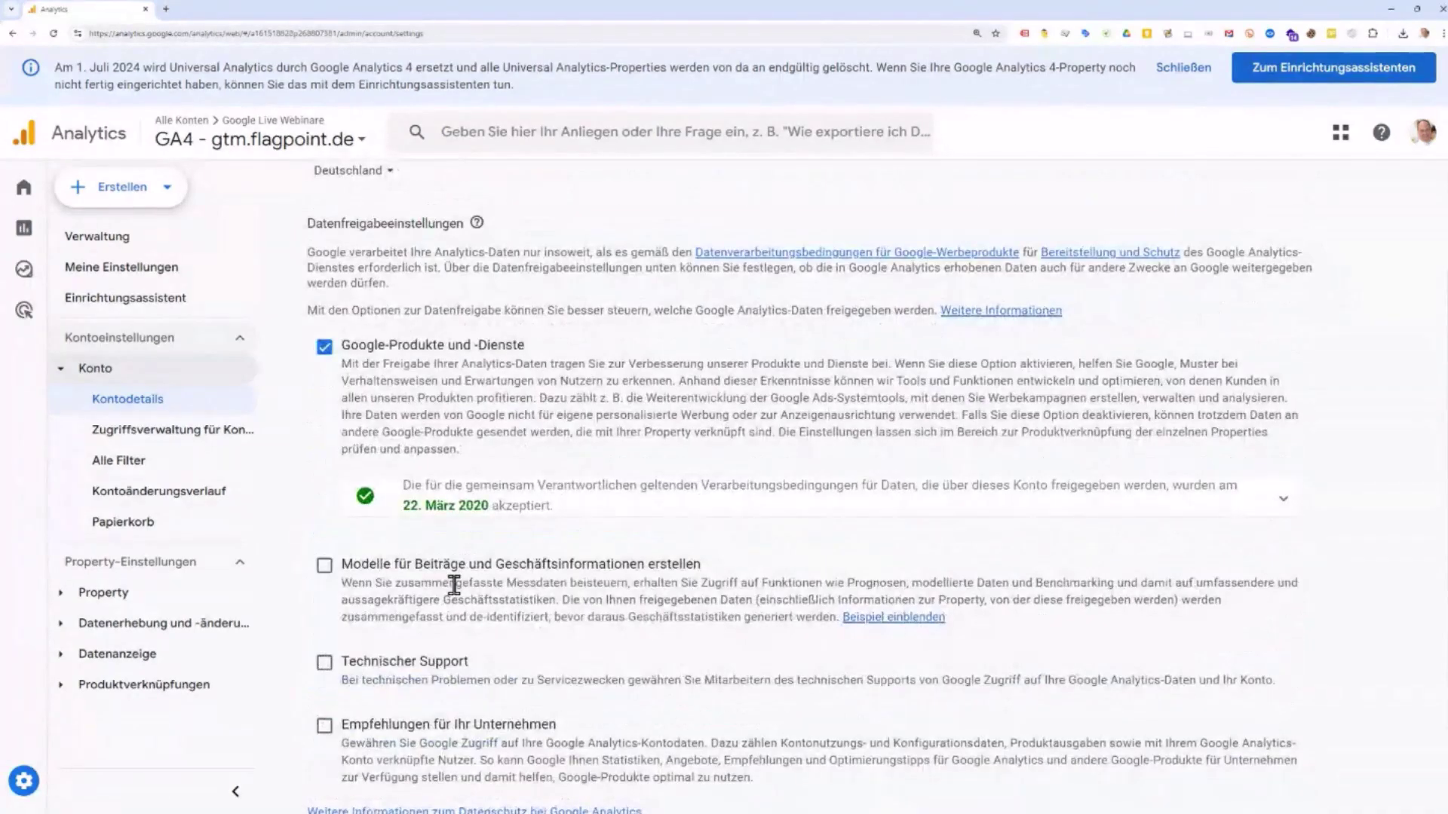
{"action": "scroll", "coordinate": [453, 584], "scroll_direction": "down", "scroll_amount": 1}
{"action": "scroll", "coordinate": [455, 584], "scroll_direction": "down", "scroll_amount": 3}
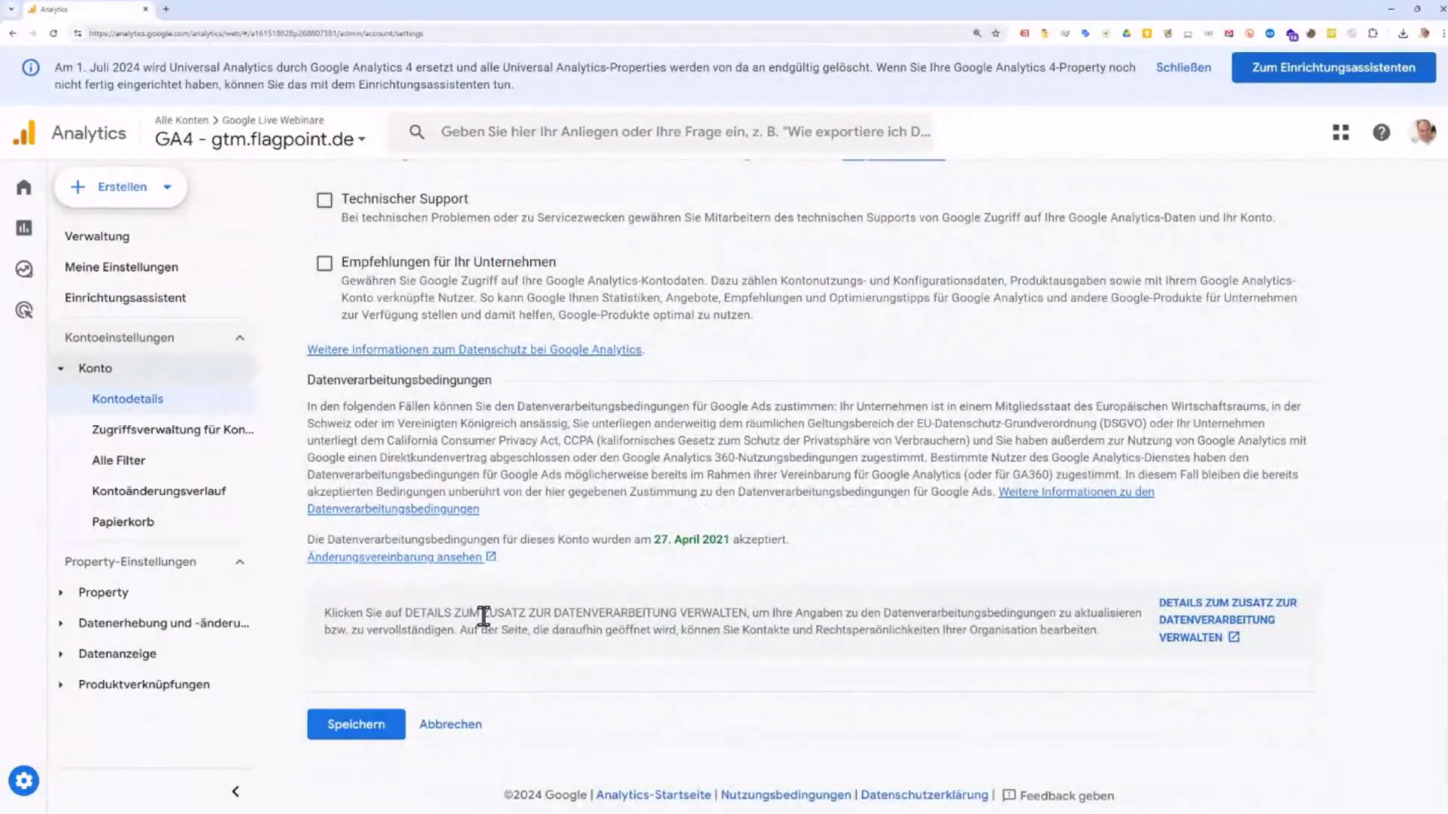
Step: Leave the account details, open Zugriffsverwaltung für Konto and begin adding a single user
{"action": "left_click", "coordinate": [461, 726]}
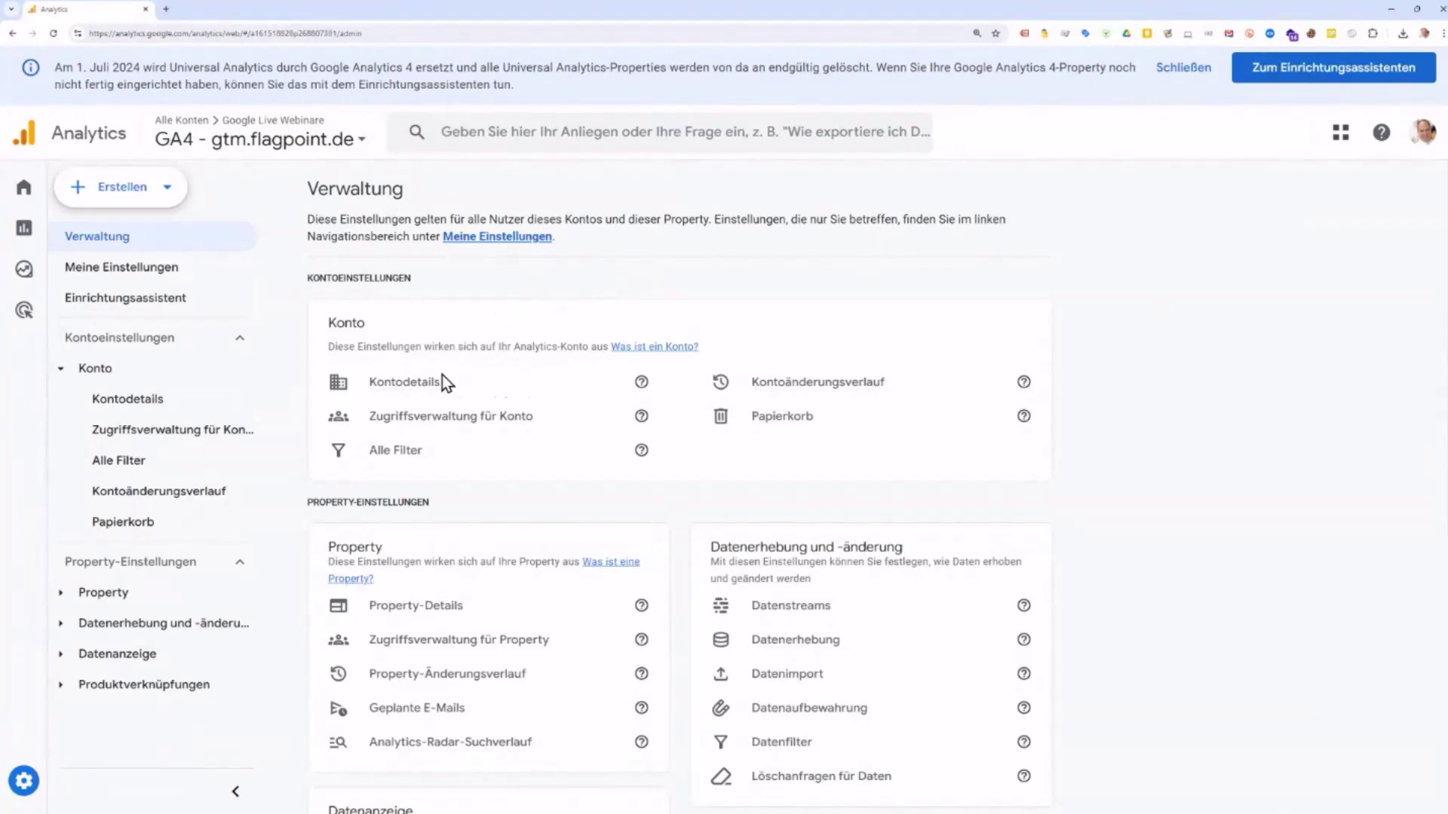
{"action": "left_click", "coordinate": [427, 424]}
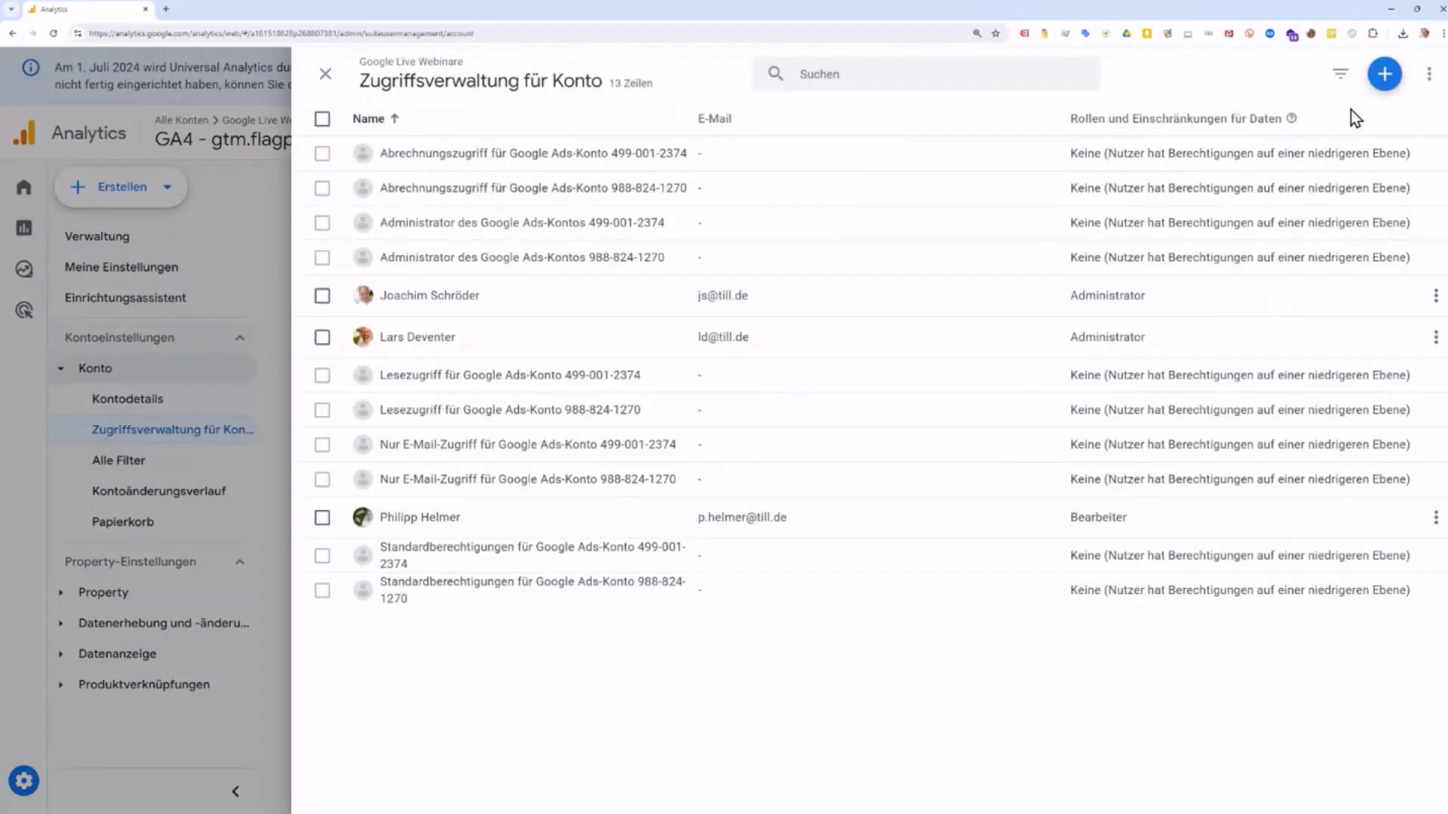
{"action": "left_click", "coordinate": [1384, 79]}
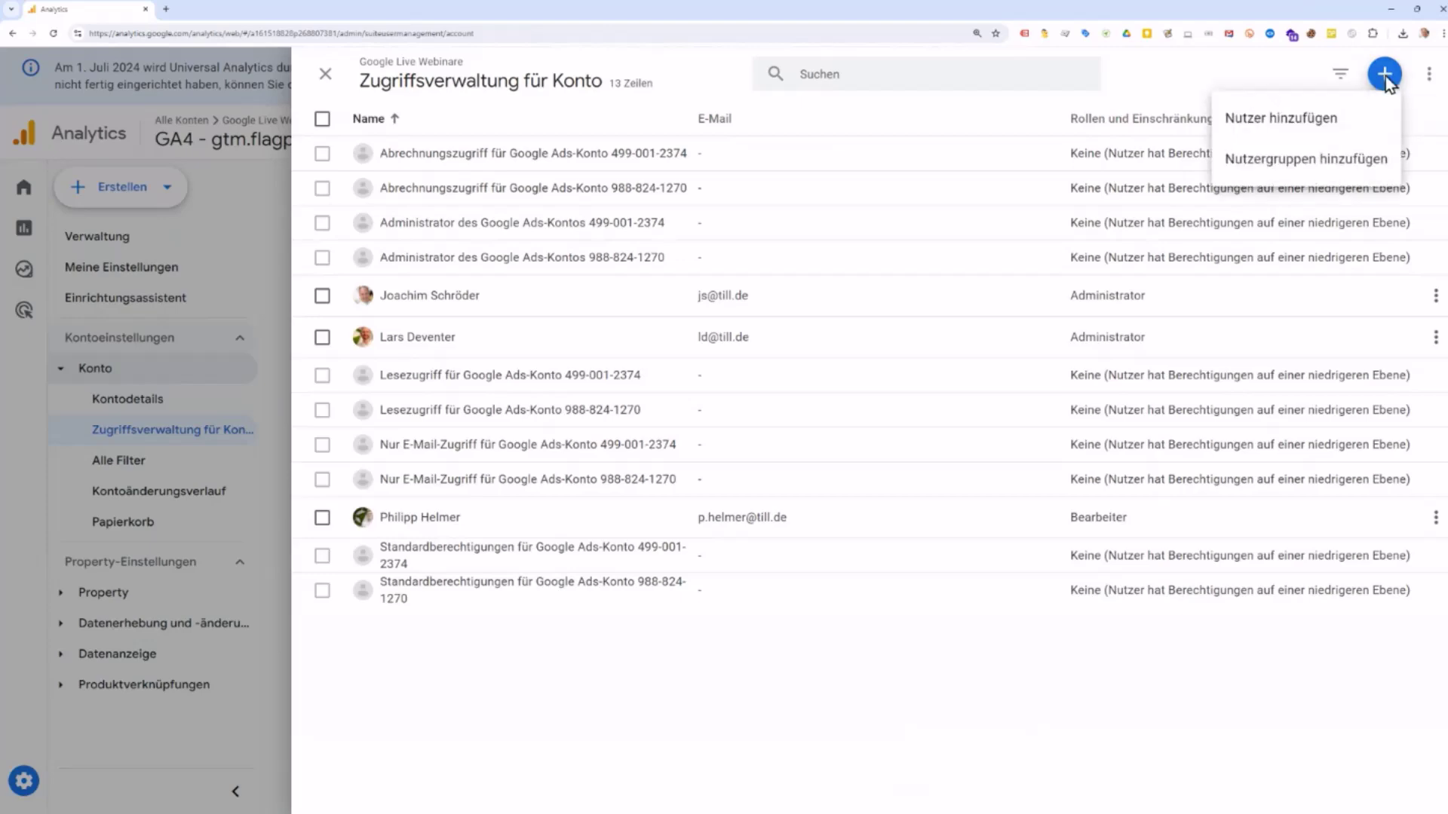
{"action": "left_click", "coordinate": [1304, 134]}
{"action": "left_click", "coordinate": [1211, 193]}
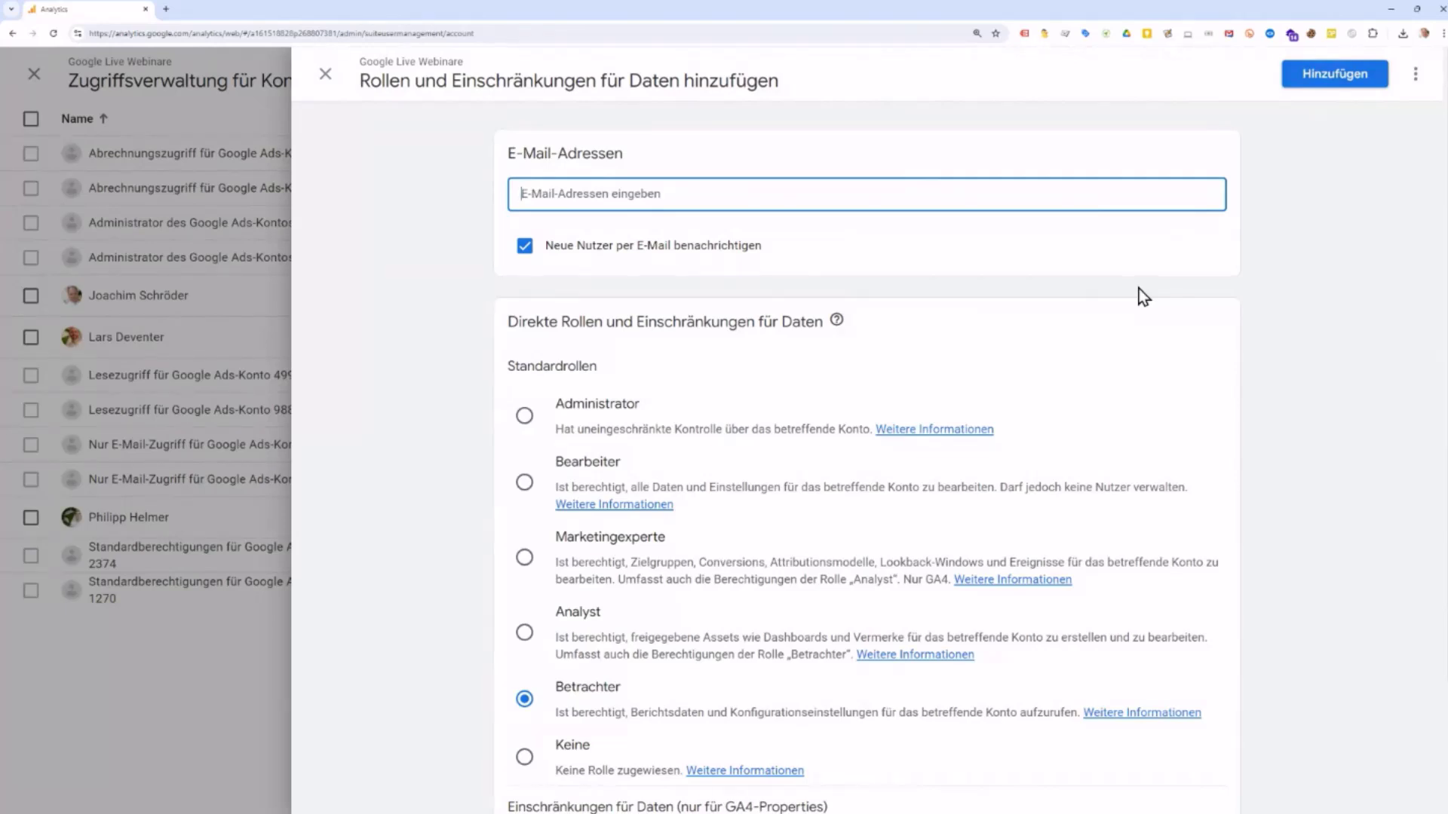
Step: Close the add-user panel and access list, then reopen Zugriffsverwaltung für Konto
{"action": "left_click", "coordinate": [328, 75]}
{"action": "left_click", "coordinate": [327, 75]}
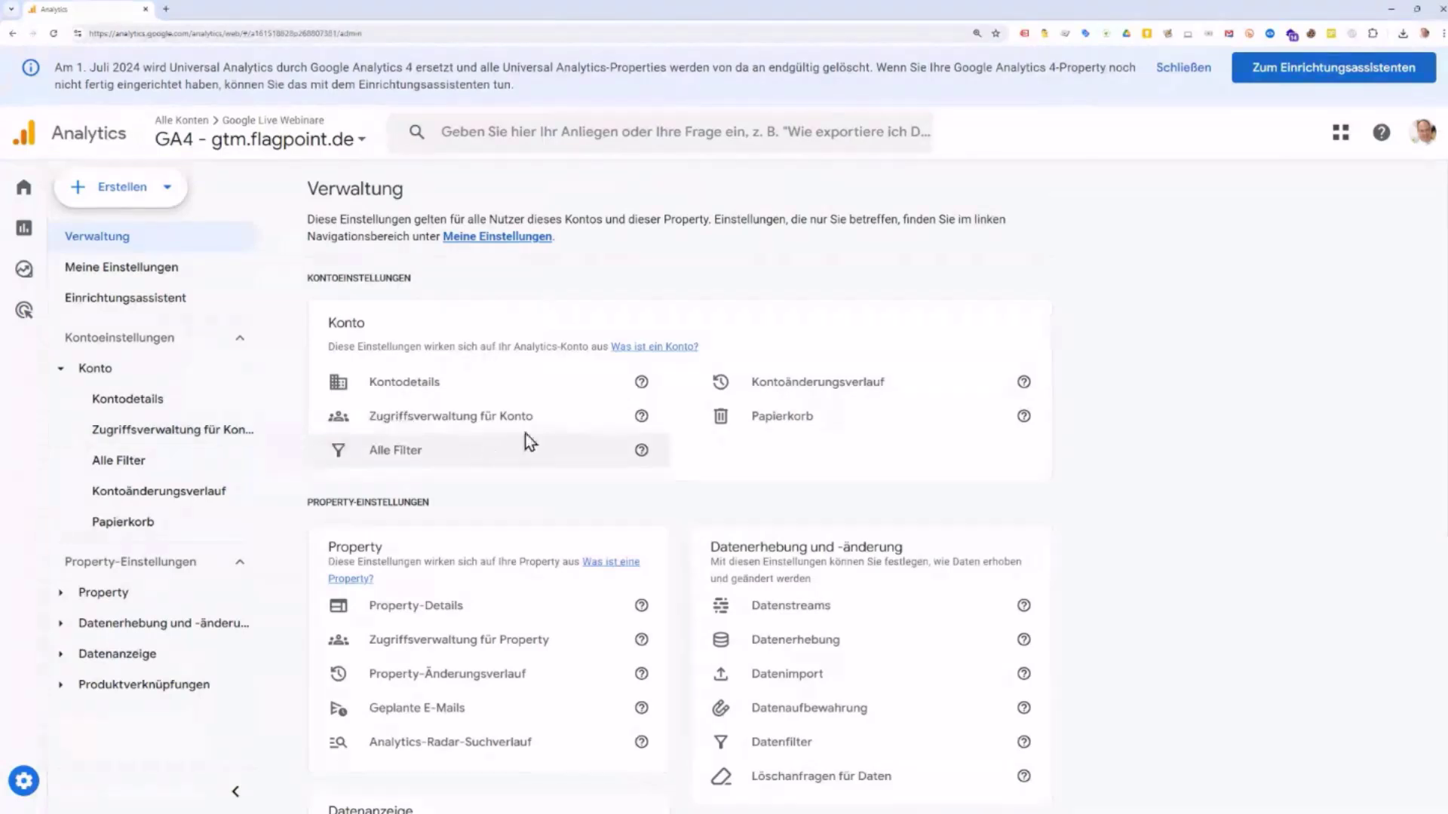
{"action": "left_click", "coordinate": [496, 421]}
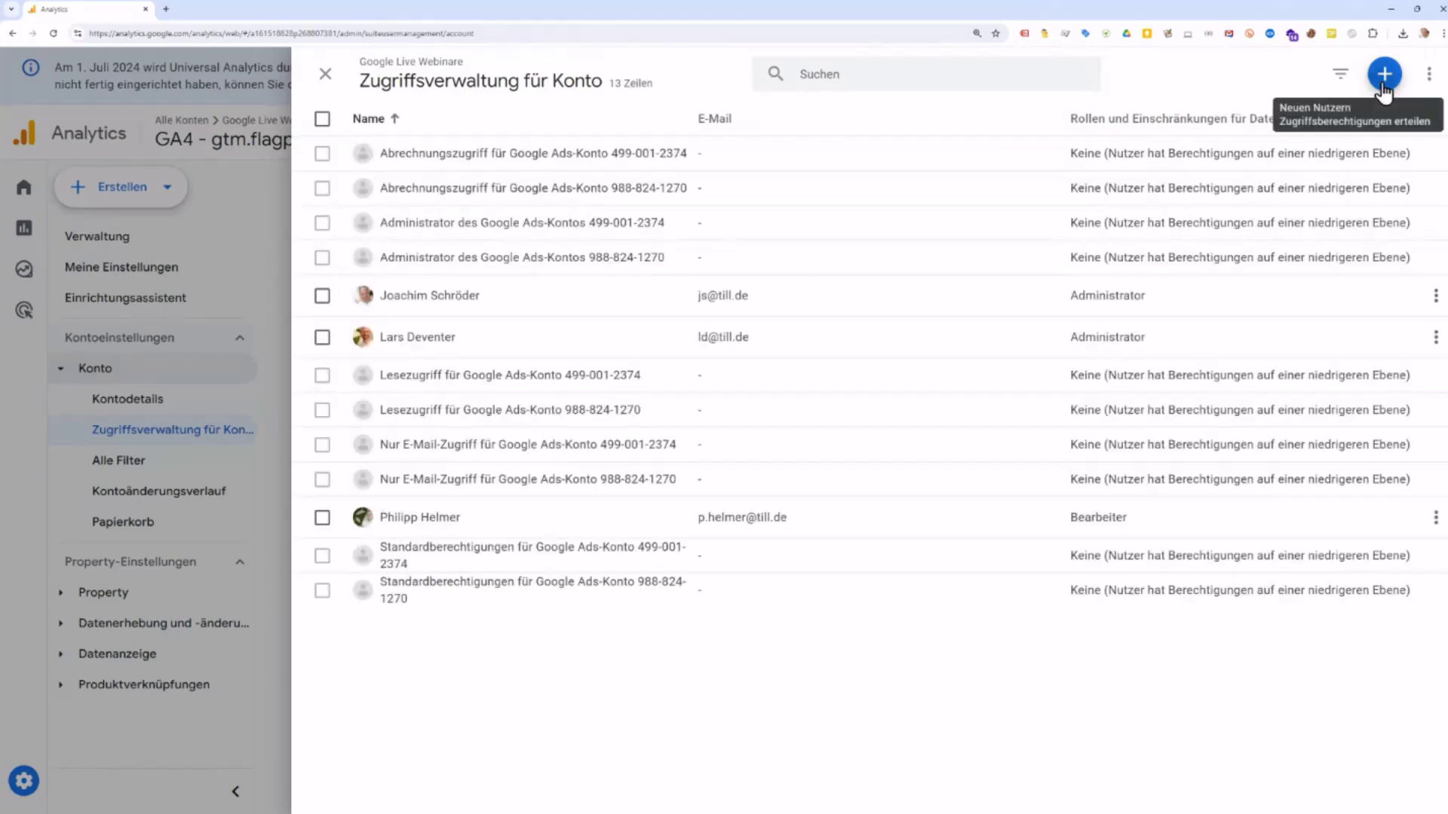
Step: Add a new user via Nutzer hinzufügen and enter the new user's e-mail address
{"action": "left_click", "coordinate": [1383, 85]}
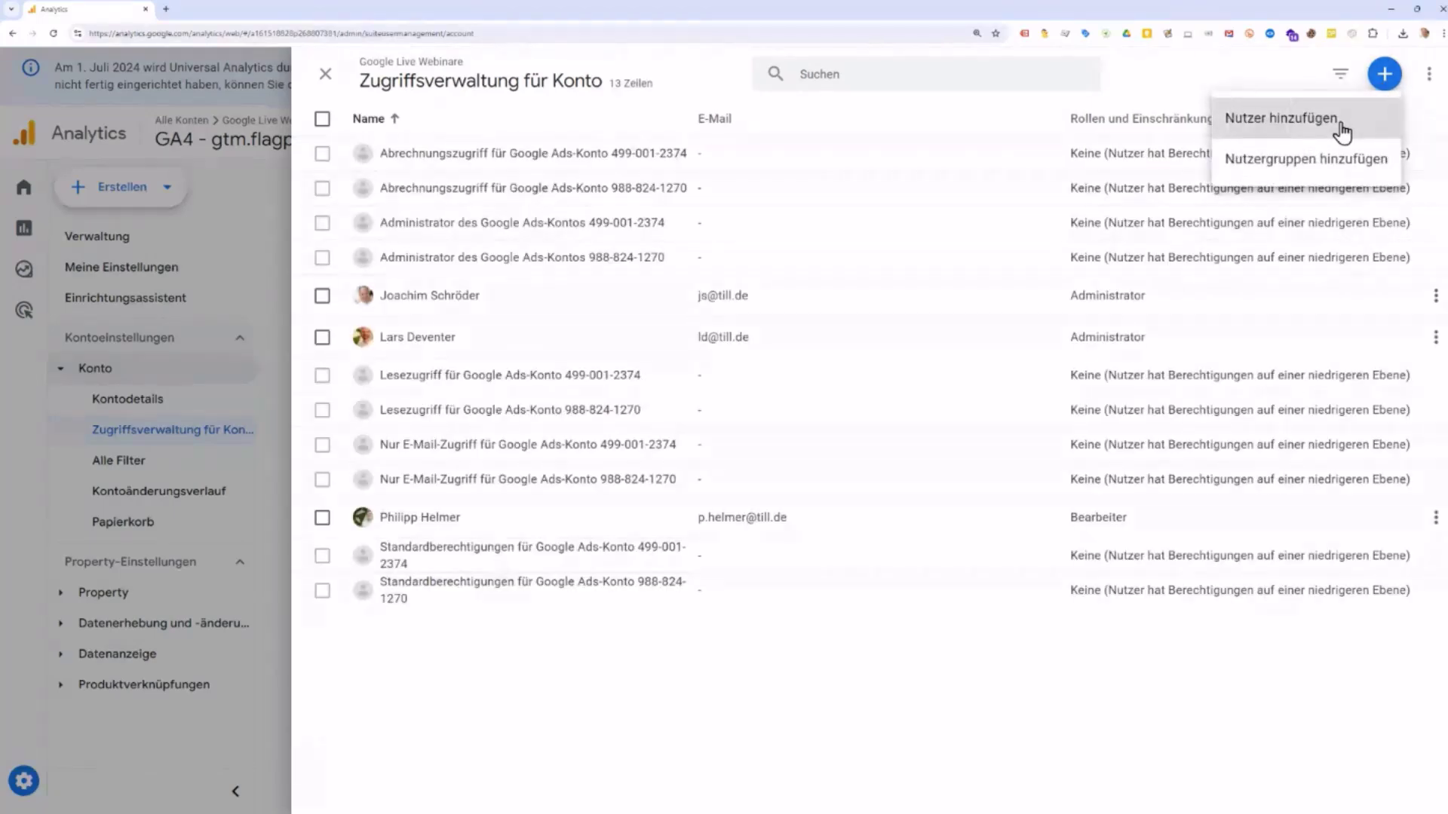
{"action": "left_click", "coordinate": [1341, 124]}
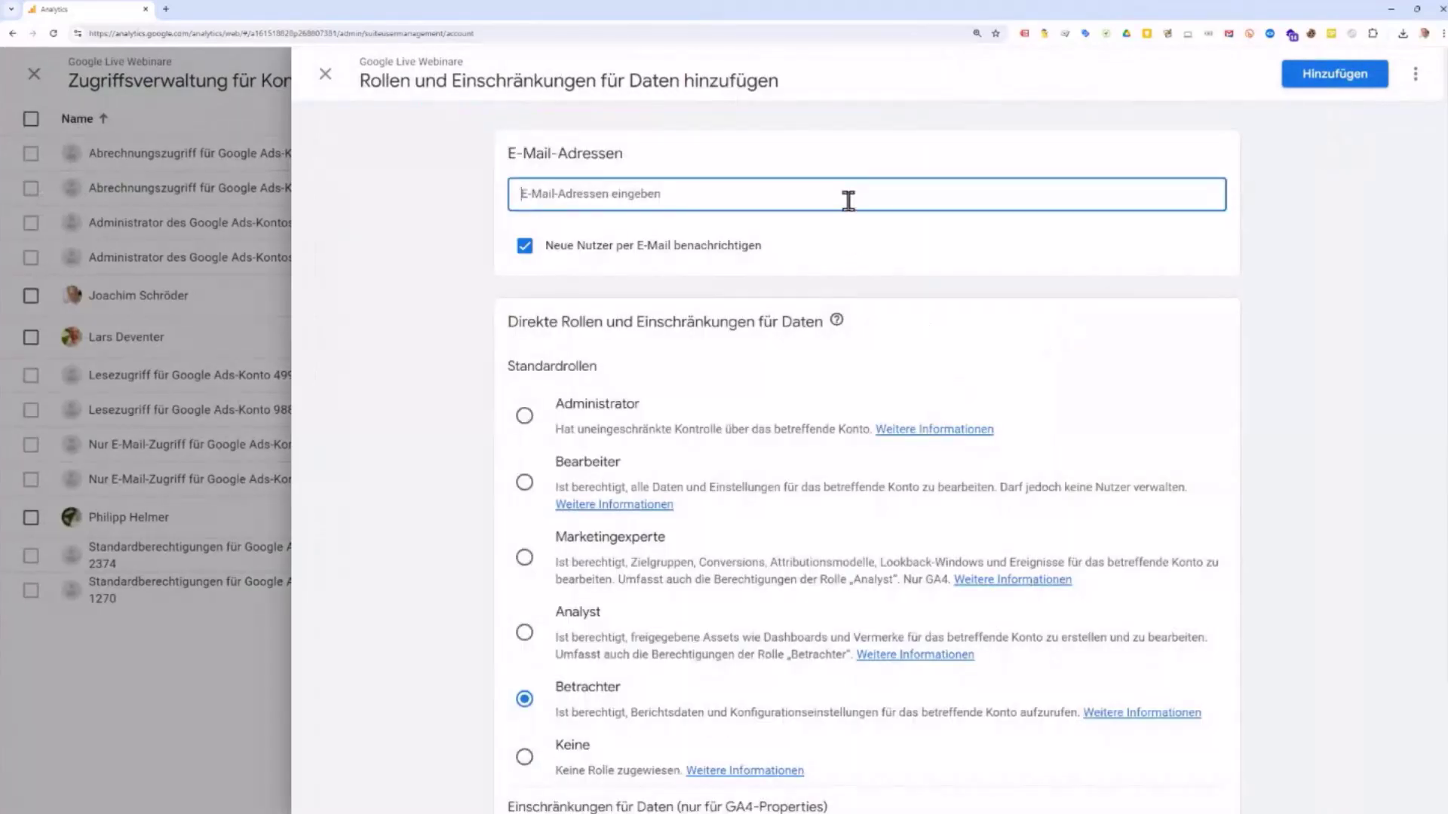
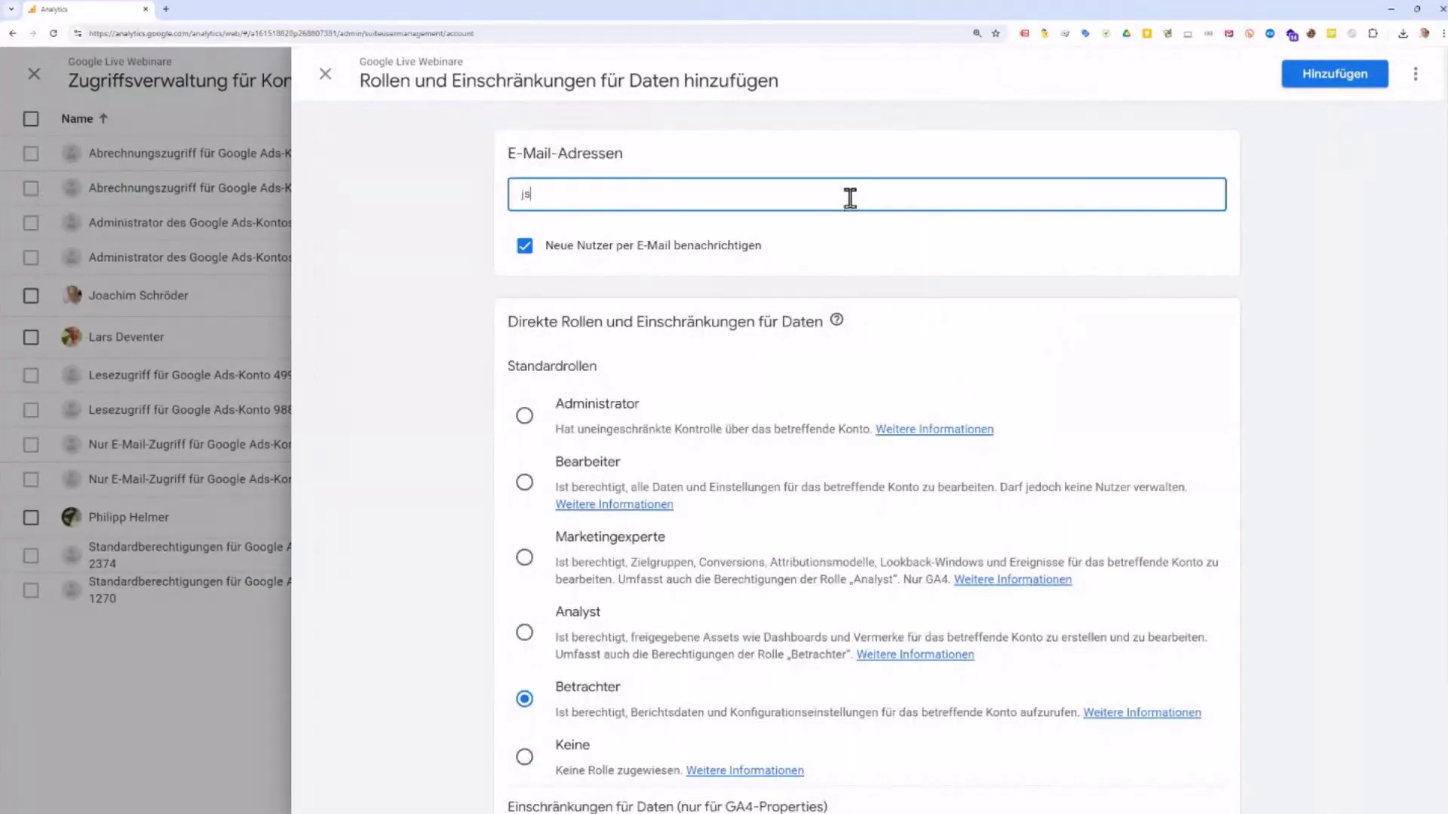
{"action": "left_click_drag", "start_coordinate": [576, 194], "coordinate": [524, 208]}
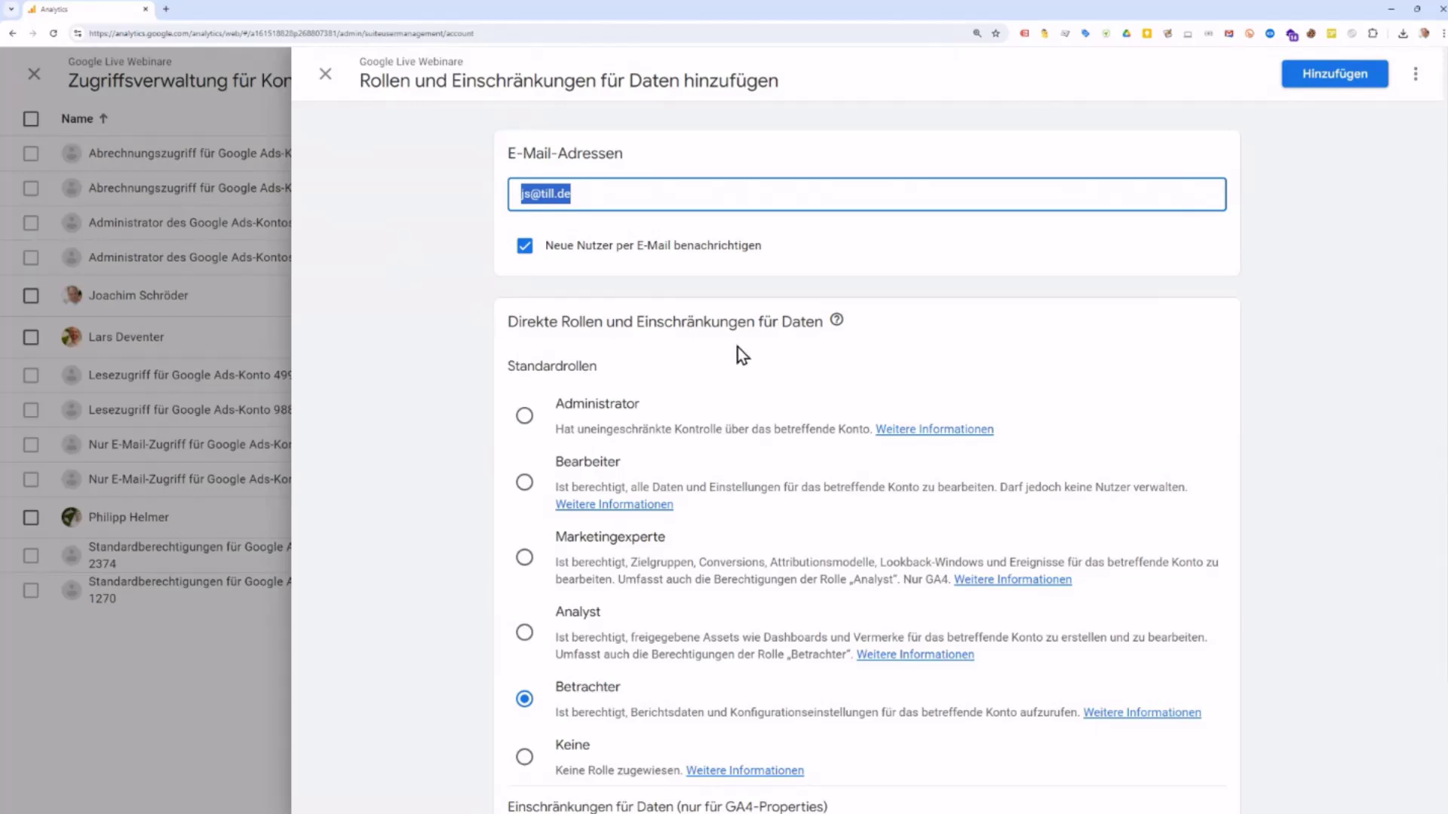
Step: Change the new user's role from Betrachter to Marketingexperte, passing through Analyst
{"action": "scroll", "coordinate": [737, 347], "scroll_direction": "down", "scroll_amount": 2}
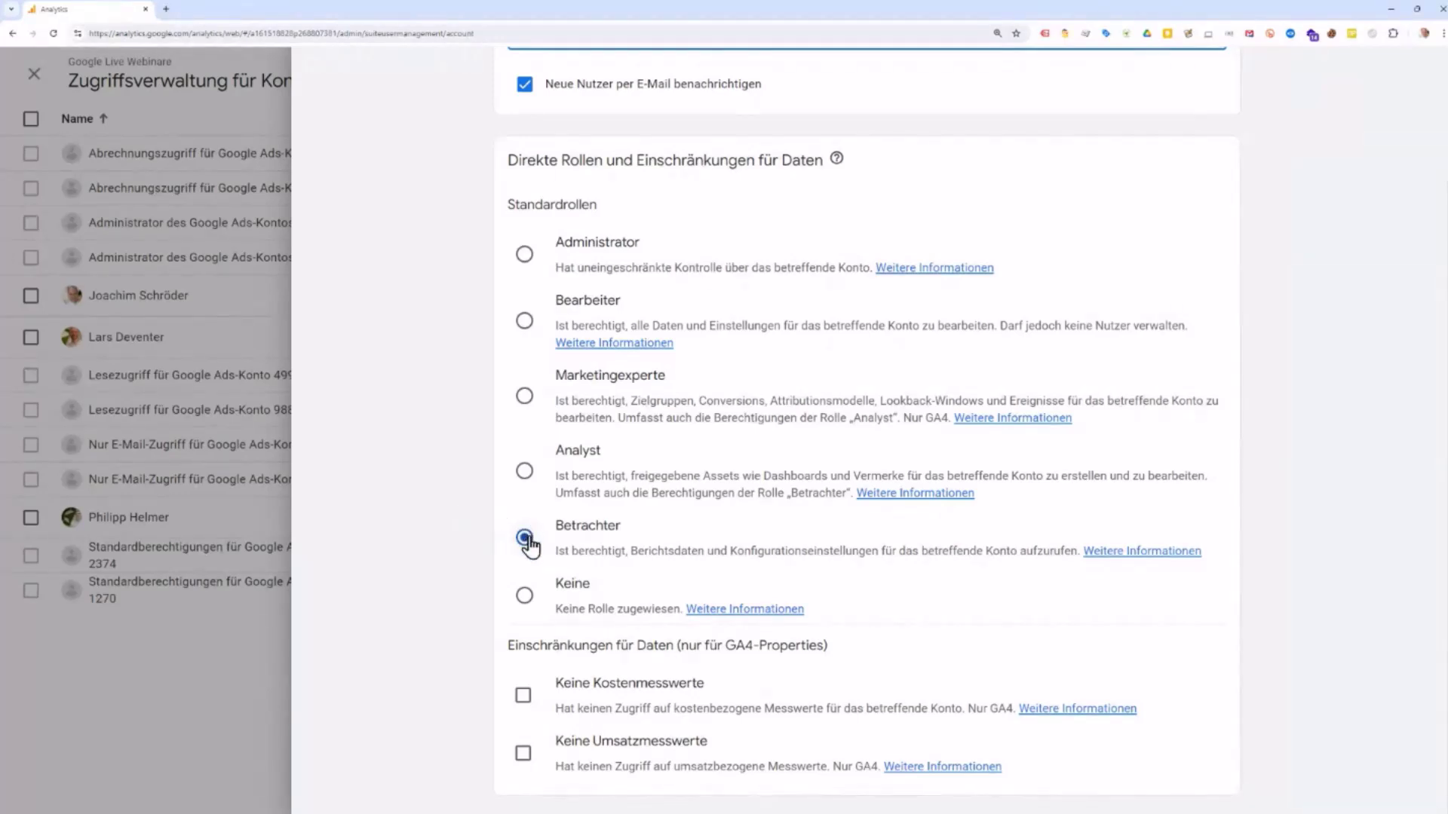
{"action": "left_click", "coordinate": [525, 472]}
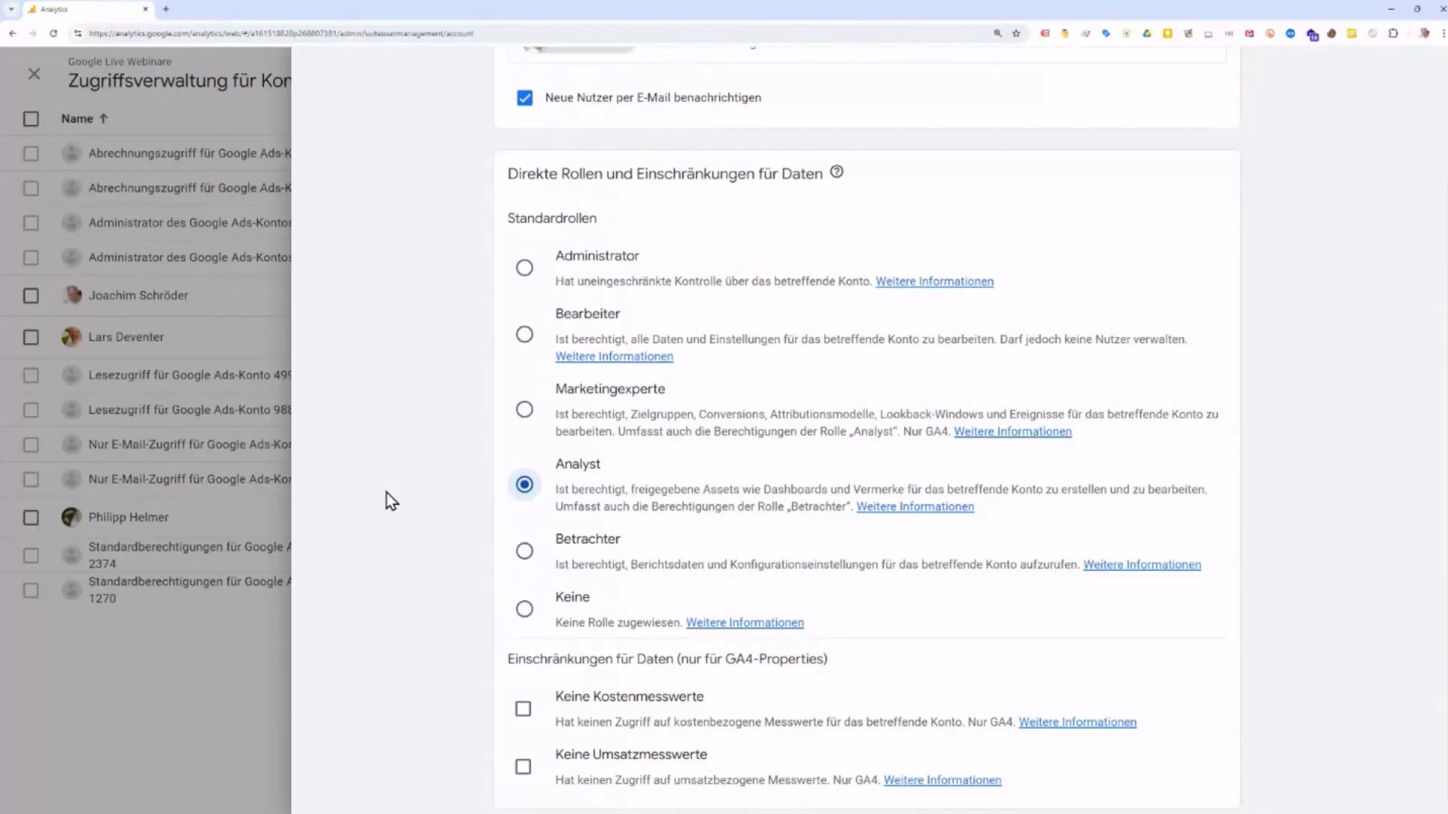
{"action": "left_click", "coordinate": [524, 412]}
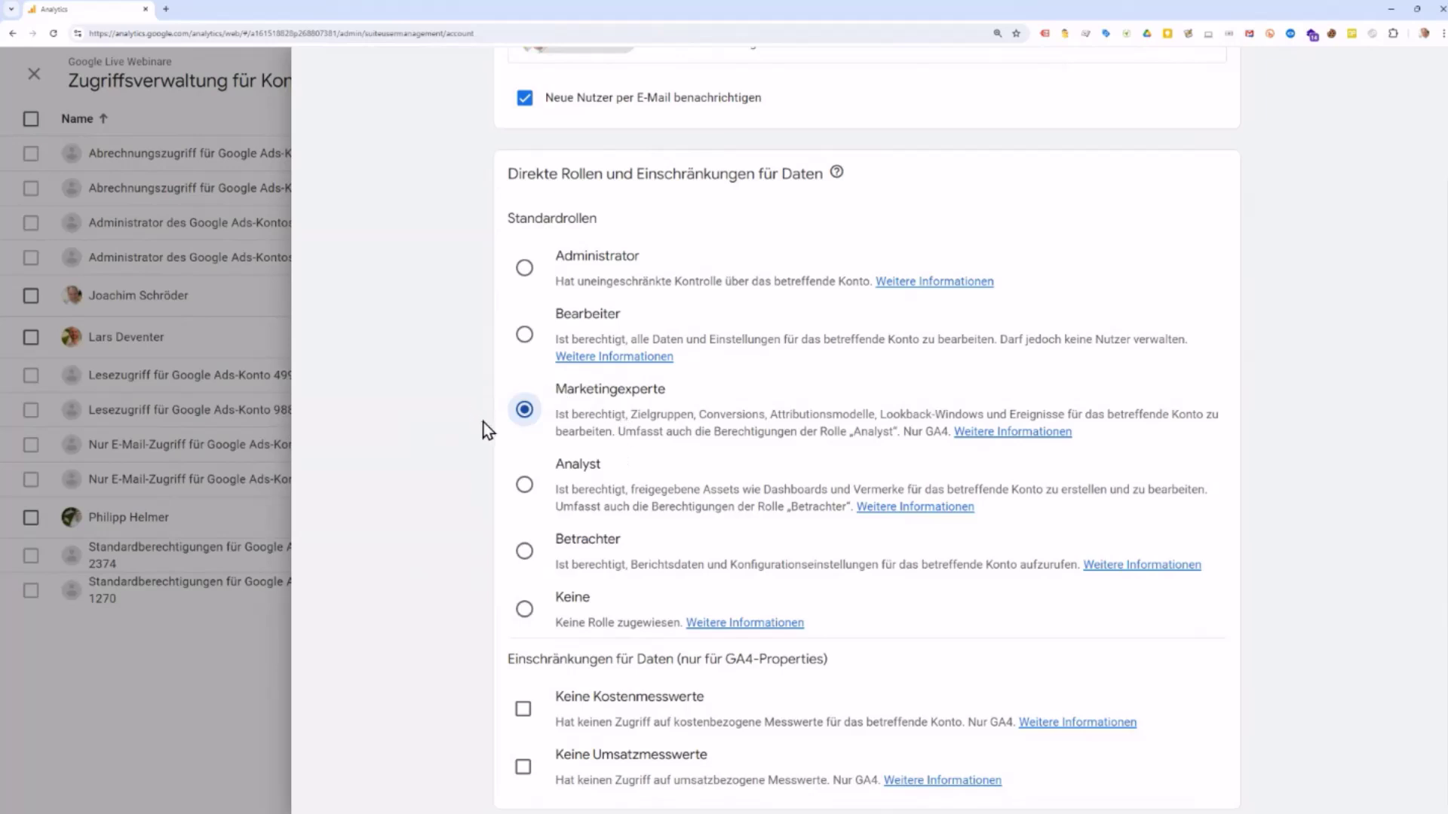
Step: Try the Bearbeiter and Administrator roles, then discard the new user with Nicht speichern
{"action": "left_click", "coordinate": [521, 336]}
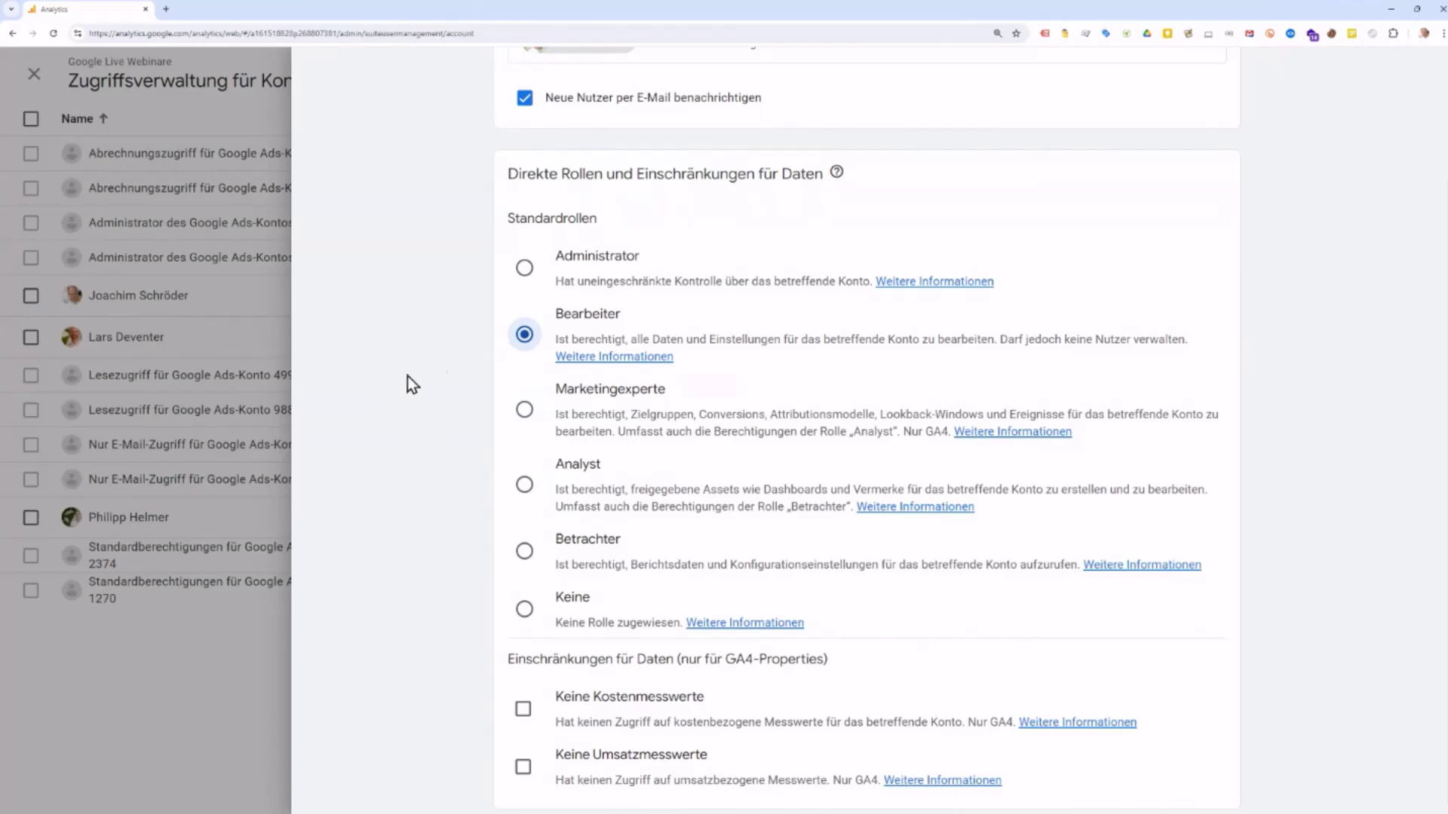
{"action": "left_click", "coordinate": [525, 270]}
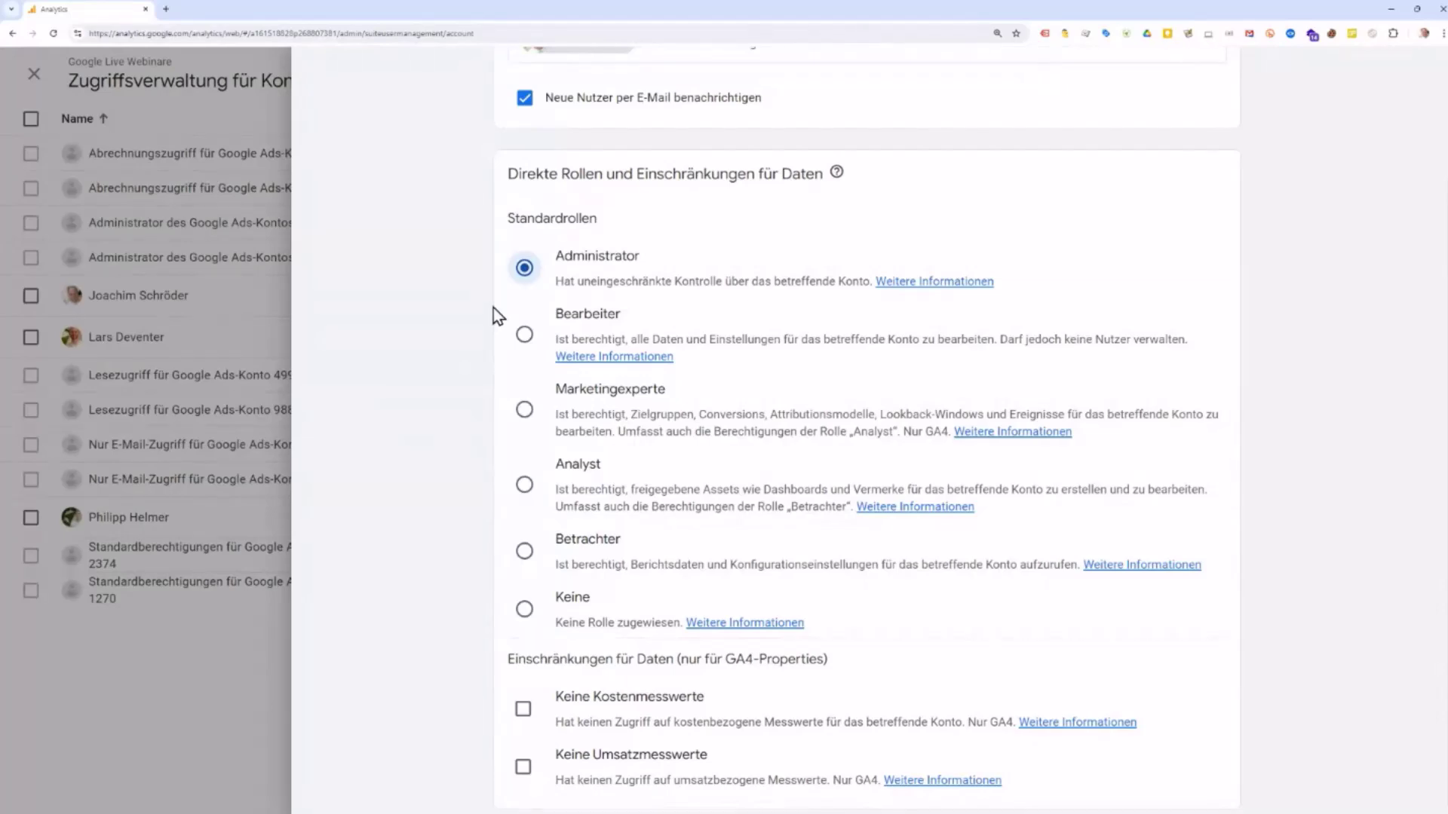
{"action": "scroll", "coordinate": [493, 307], "scroll_direction": "up", "scroll_amount": 2}
{"action": "scroll", "coordinate": [516, 347], "scroll_direction": "down", "scroll_amount": 2}
{"action": "scroll", "coordinate": [453, 242], "scroll_direction": "up", "scroll_amount": 2}
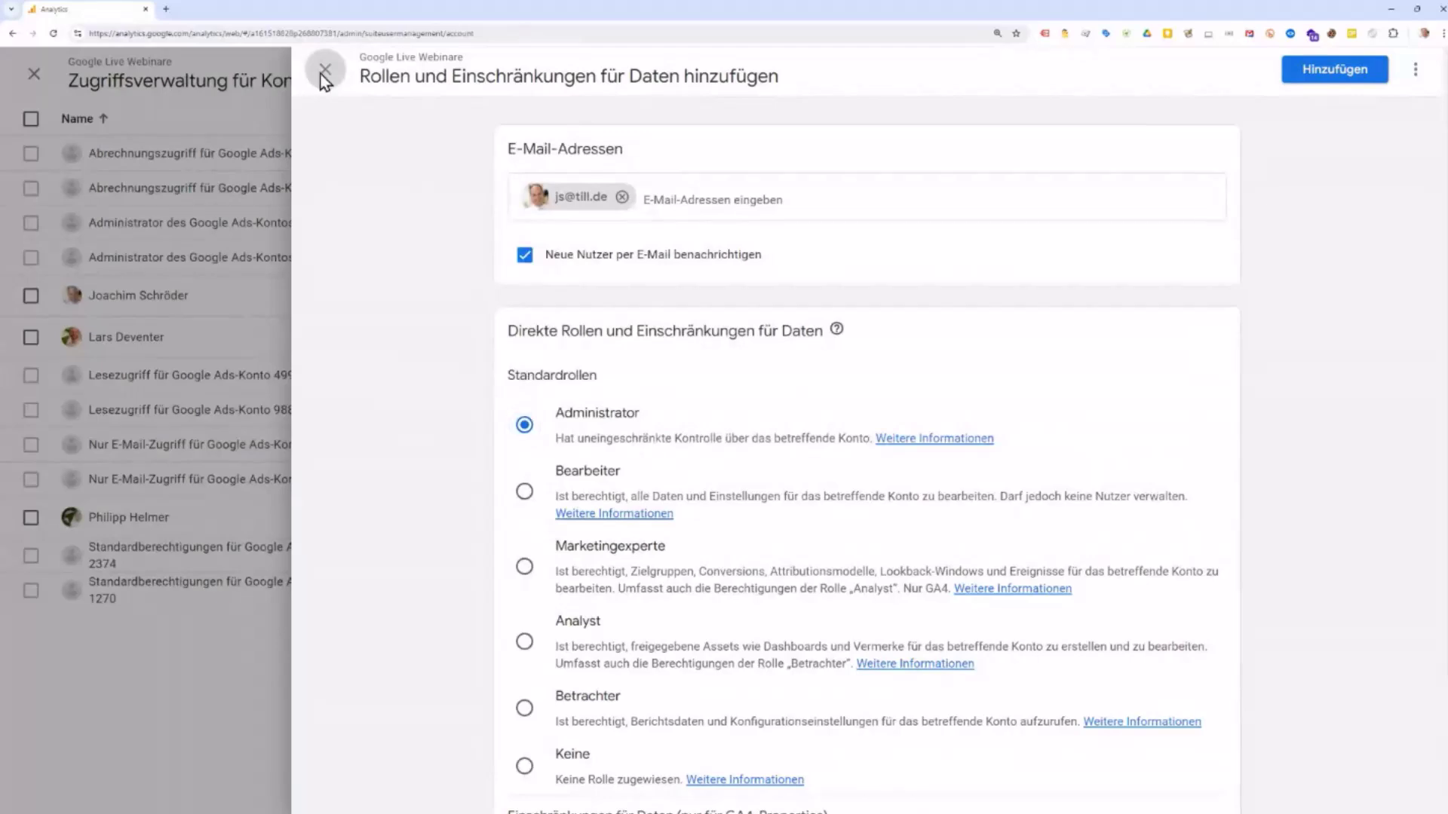
{"action": "left_click", "coordinate": [322, 72]}
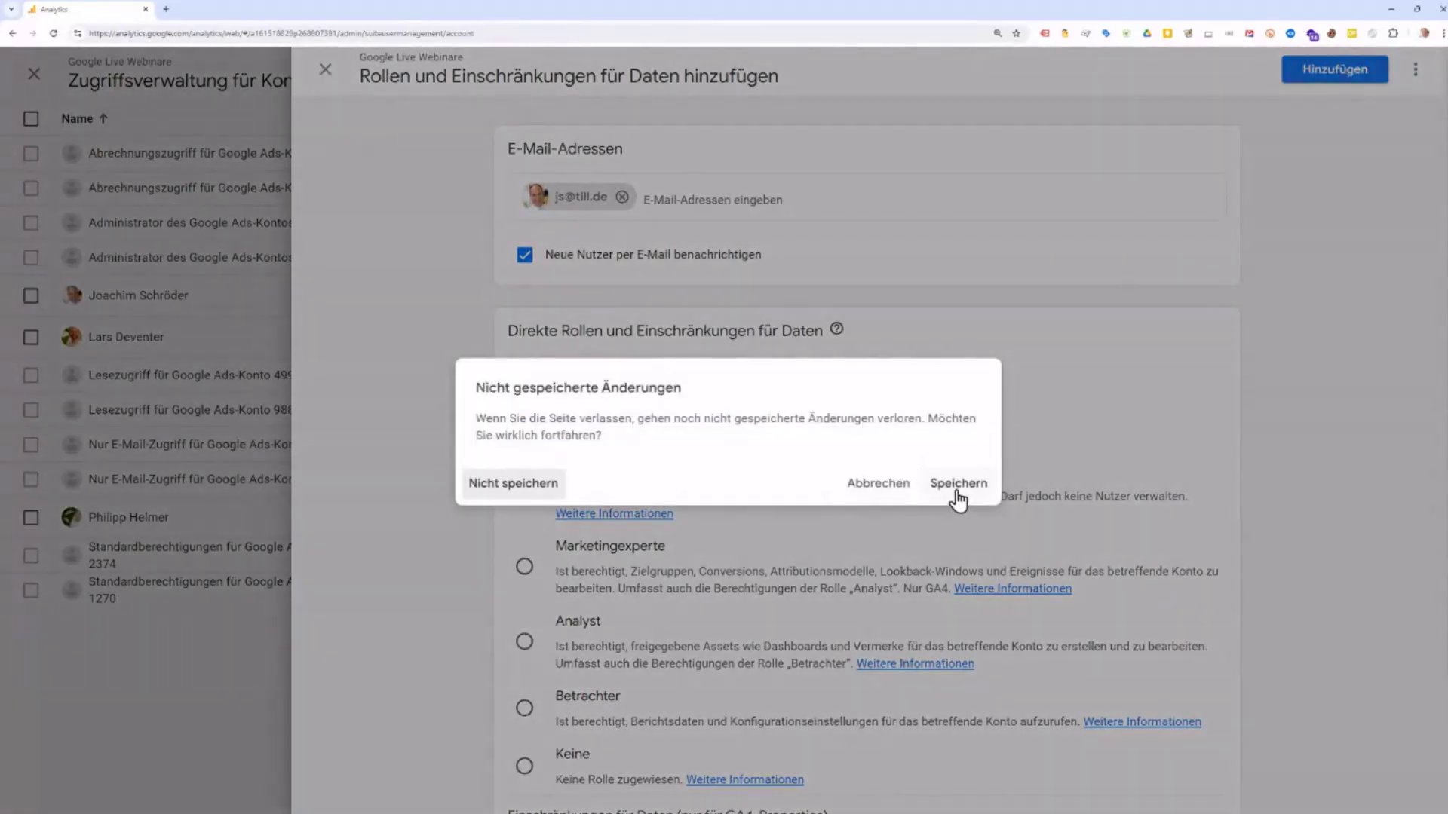
{"action": "left_click", "coordinate": [498, 489]}
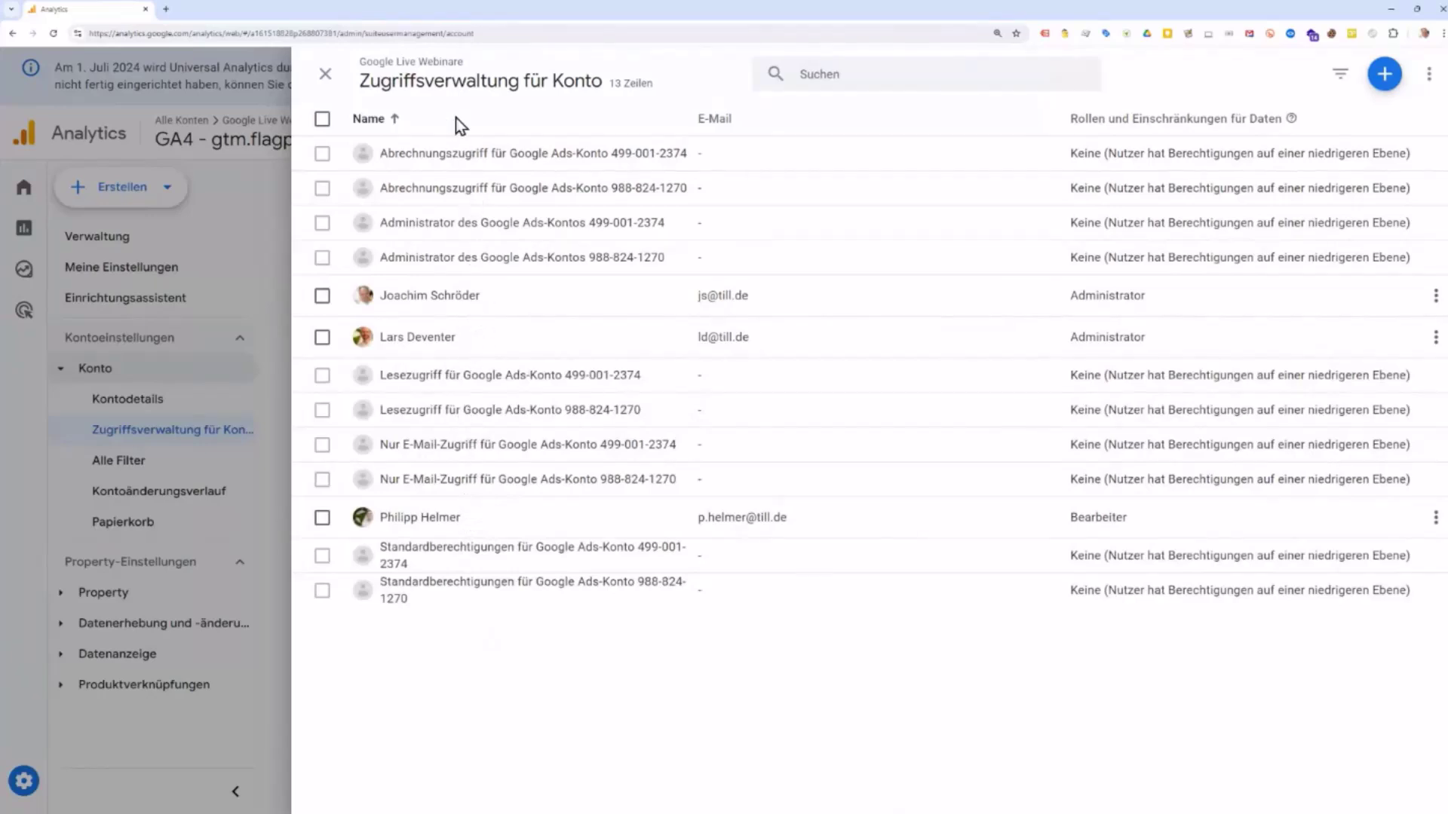
Step: Close the Zugriffsverwaltung für Konto panel and return to the Verwaltung overview
{"action": "left_click", "coordinate": [326, 76]}
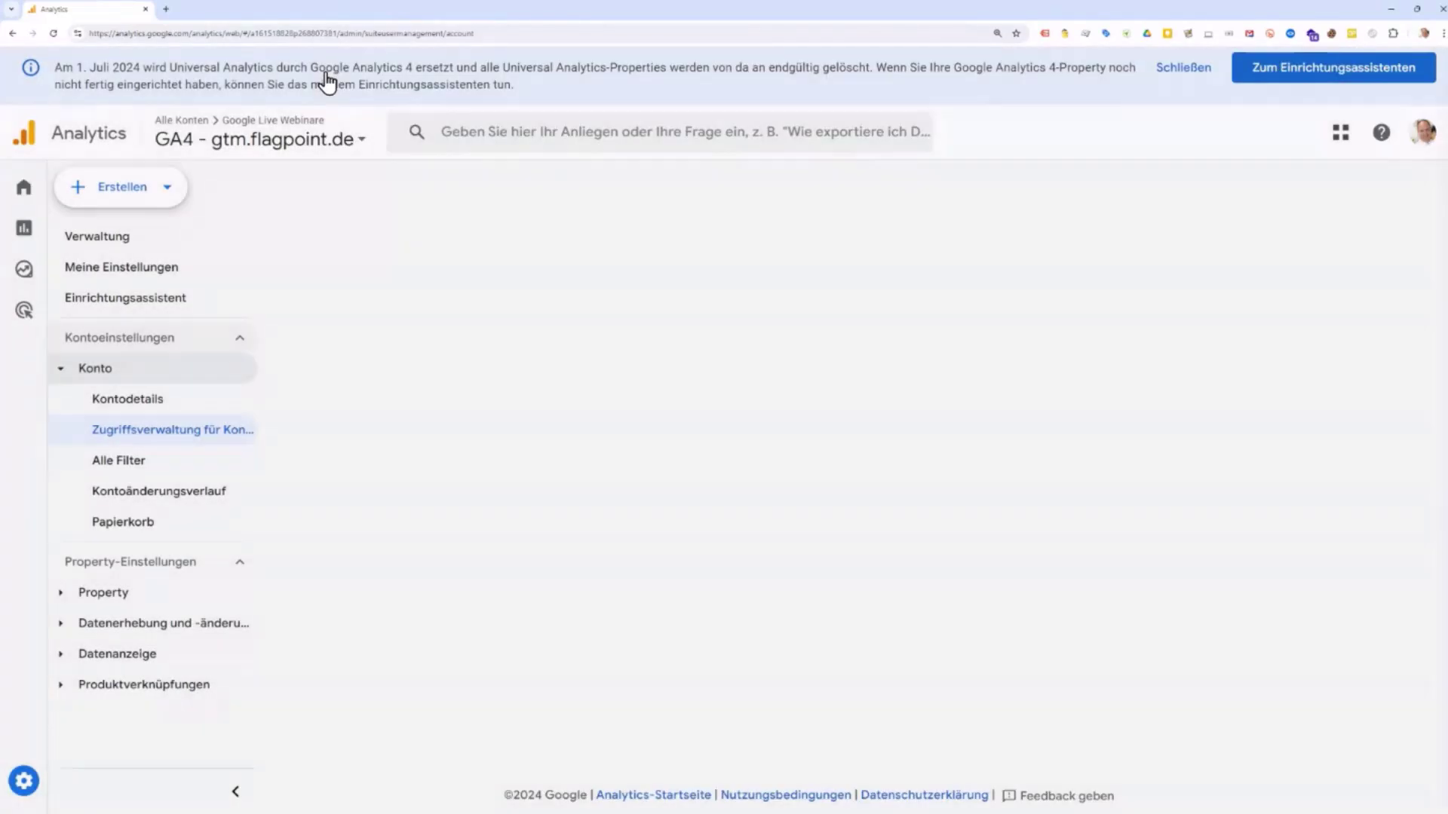
{"action": "left_click", "coordinate": [181, 445]}
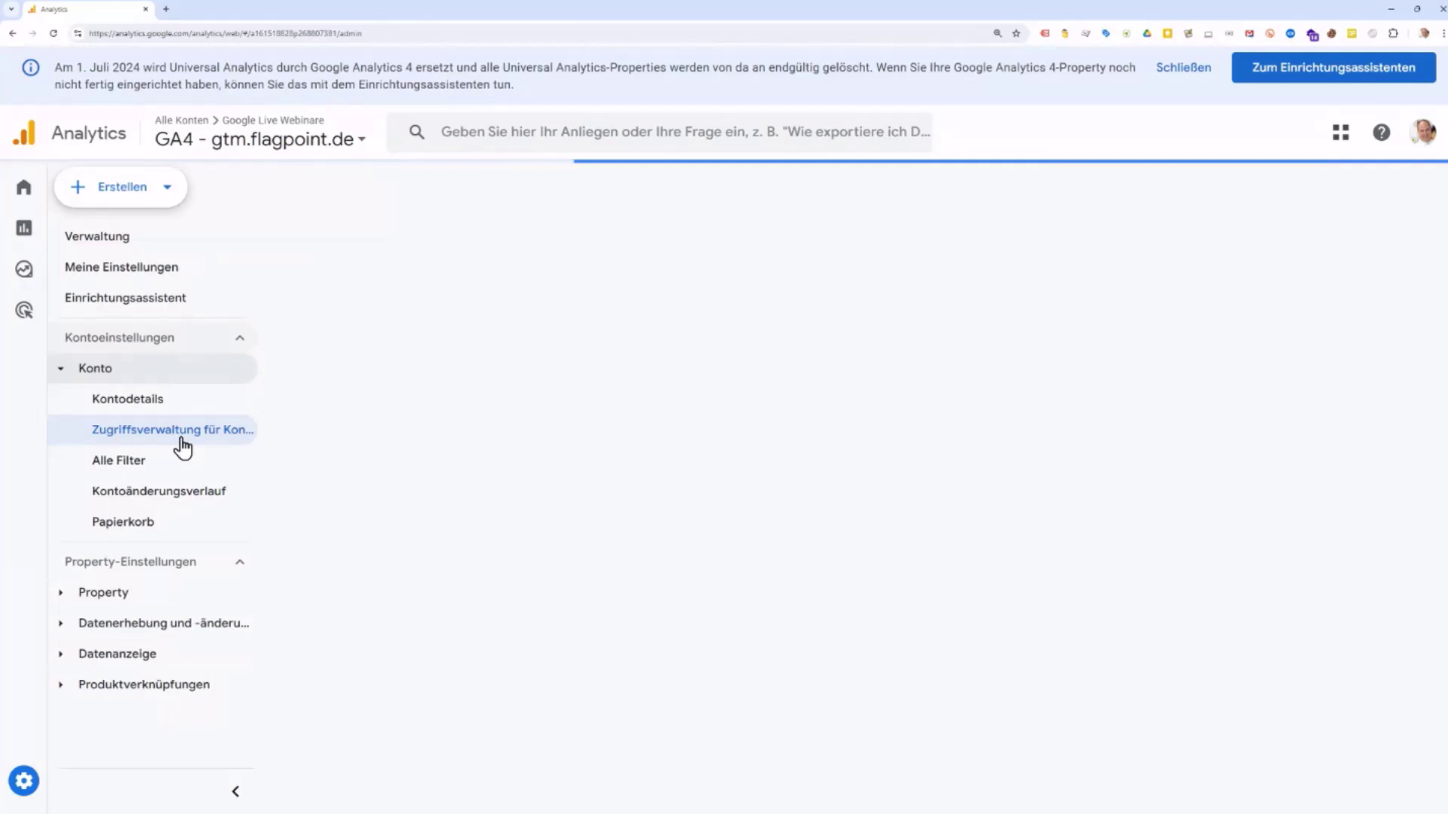
{"action": "left_click", "coordinate": [115, 232]}
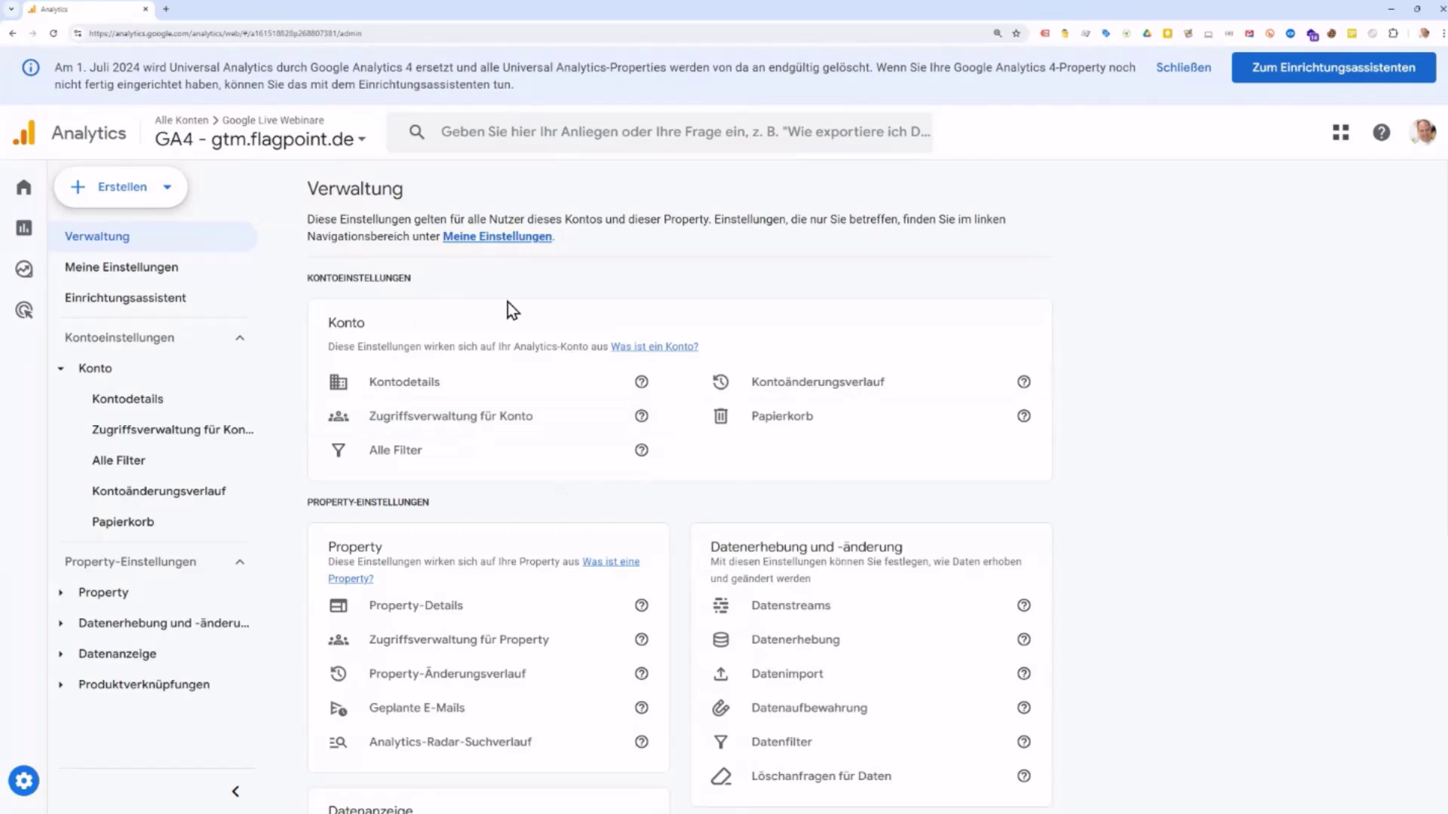
Step: Scroll to the property settings cards and highlight the PROPERTY-EINSTELLUNGEN heading
{"action": "scroll", "coordinate": [562, 466], "scroll_direction": "down", "scroll_amount": 1}
{"action": "scroll", "coordinate": [563, 466], "scroll_direction": "down", "scroll_amount": 2}
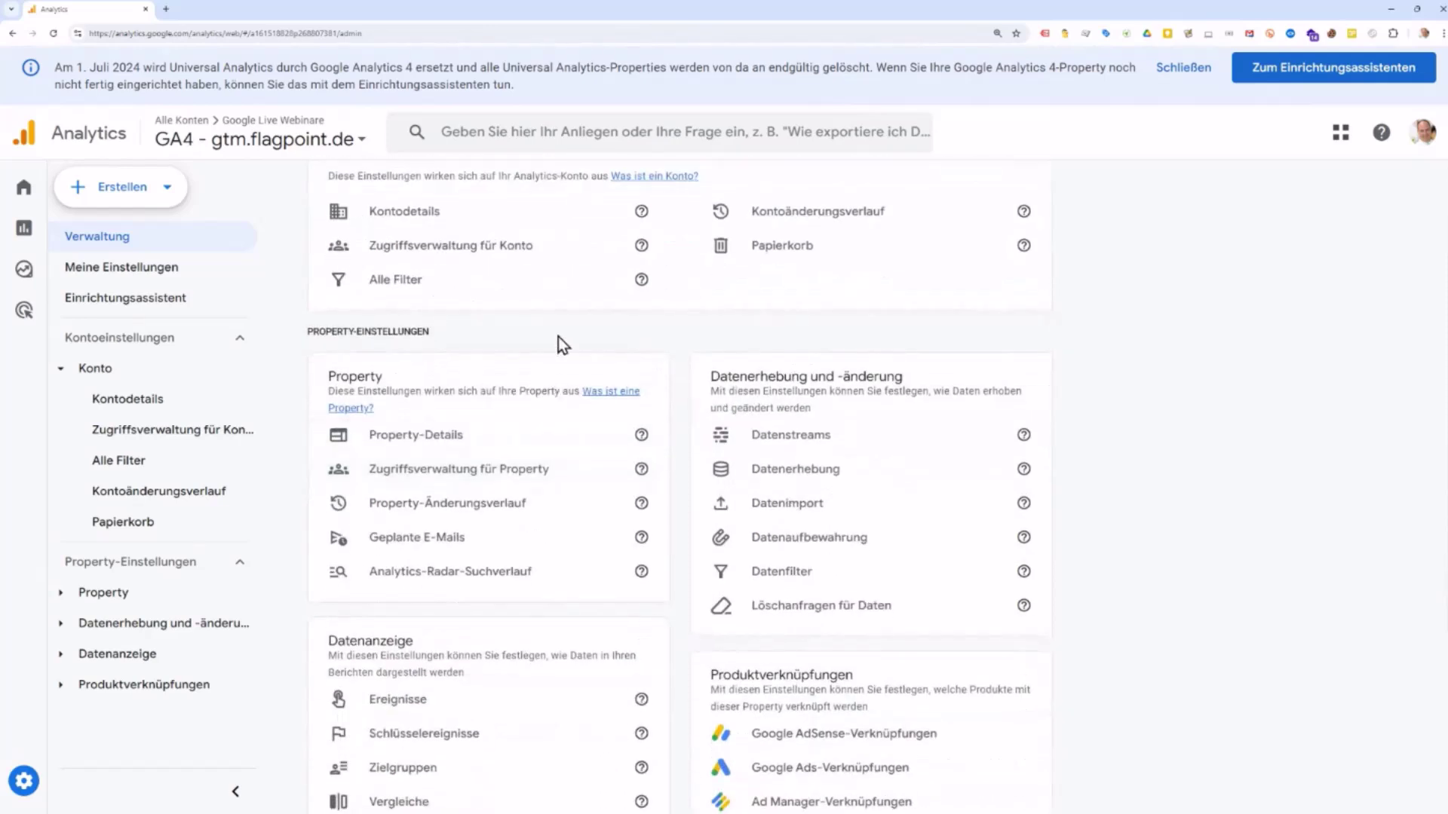
{"action": "left_click_drag", "start_coordinate": [309, 332], "coordinate": [427, 332]}
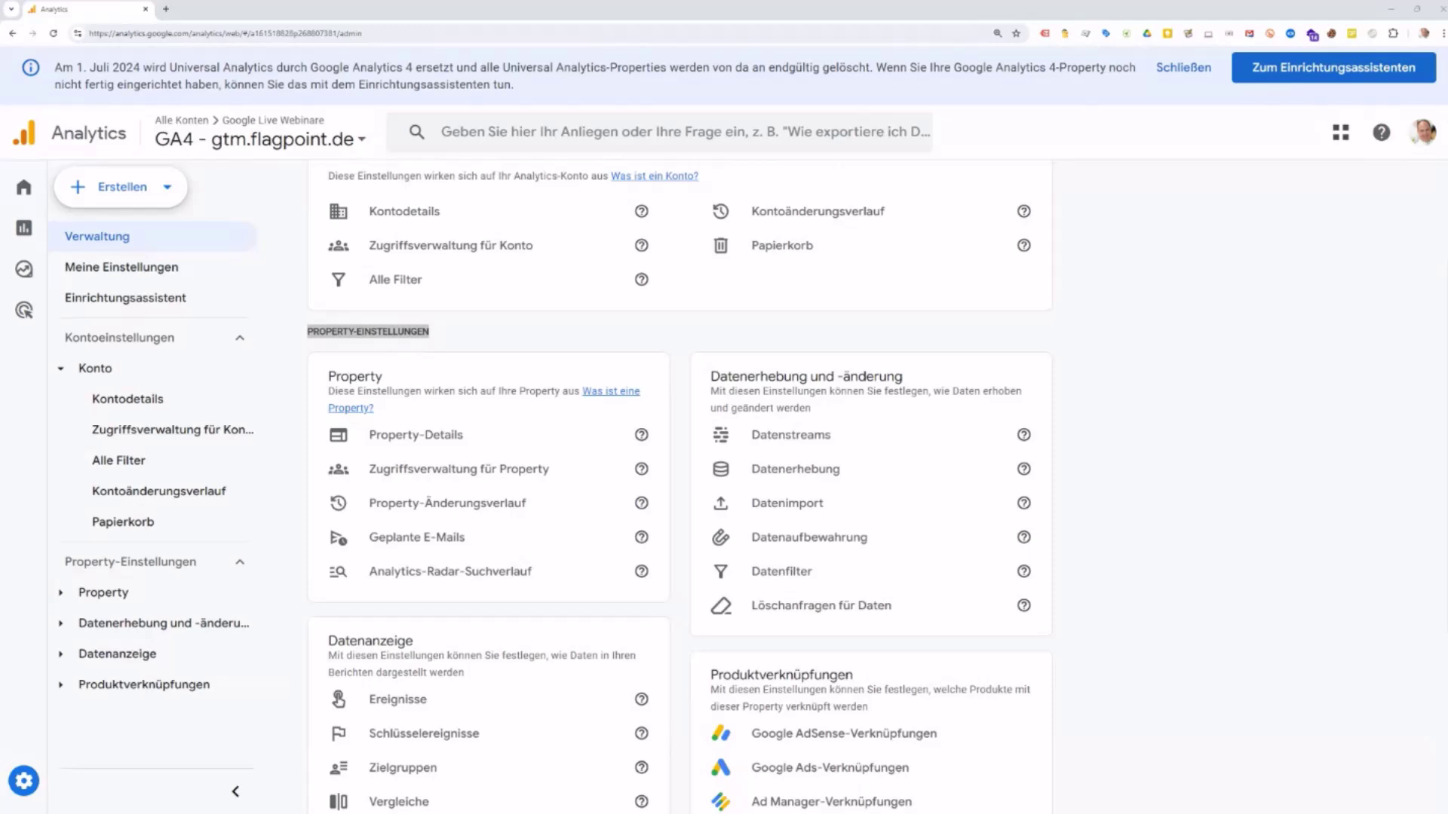
{"action": "key", "text": "alt+Tab"}
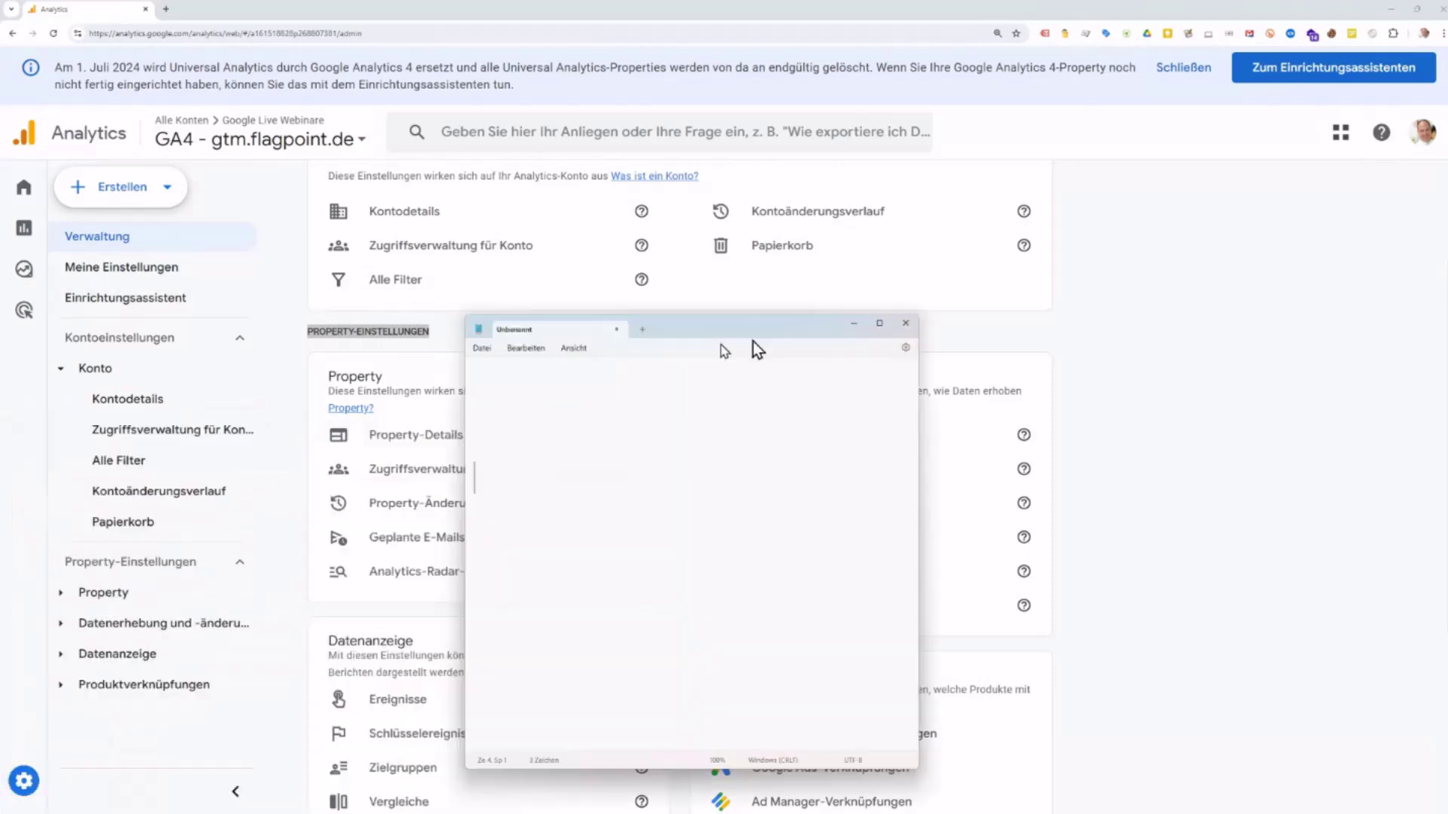
{"action": "left_click", "coordinate": [592, 257]}
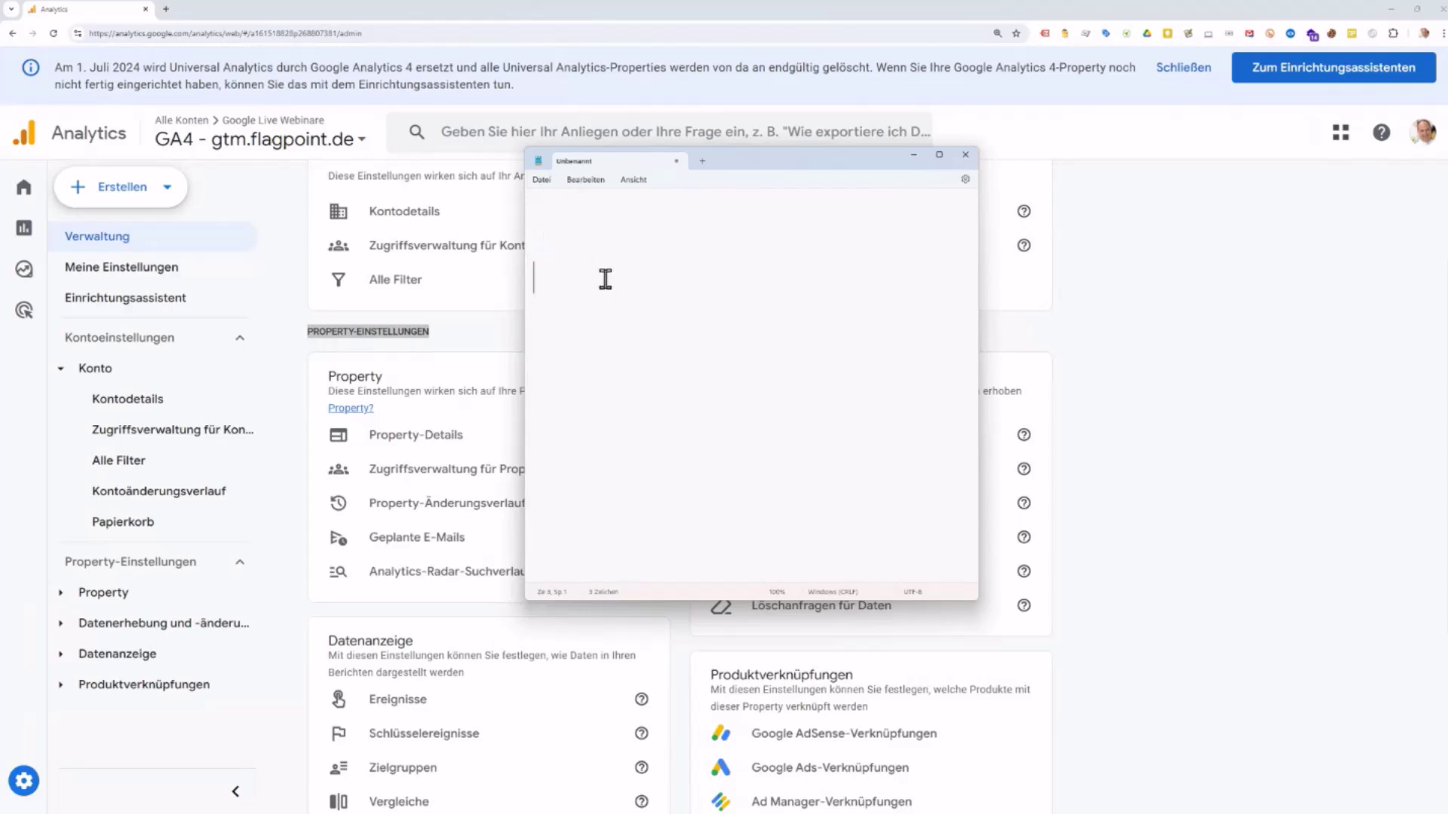
{"action": "type", "text": "www.domain.de"}
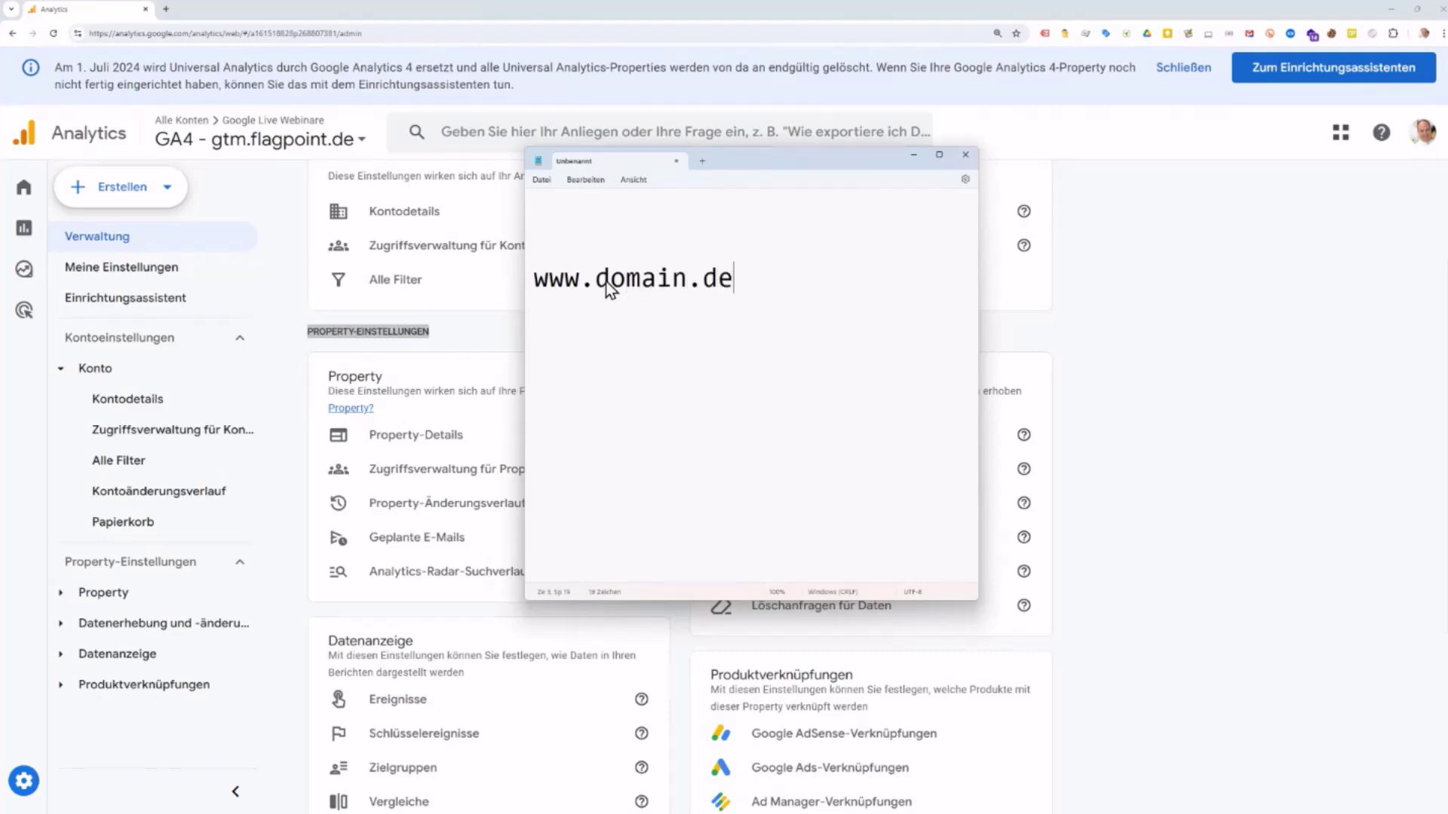
{"action": "key", "text": "Return"}
{"action": "type", "text": "shop.domai"}
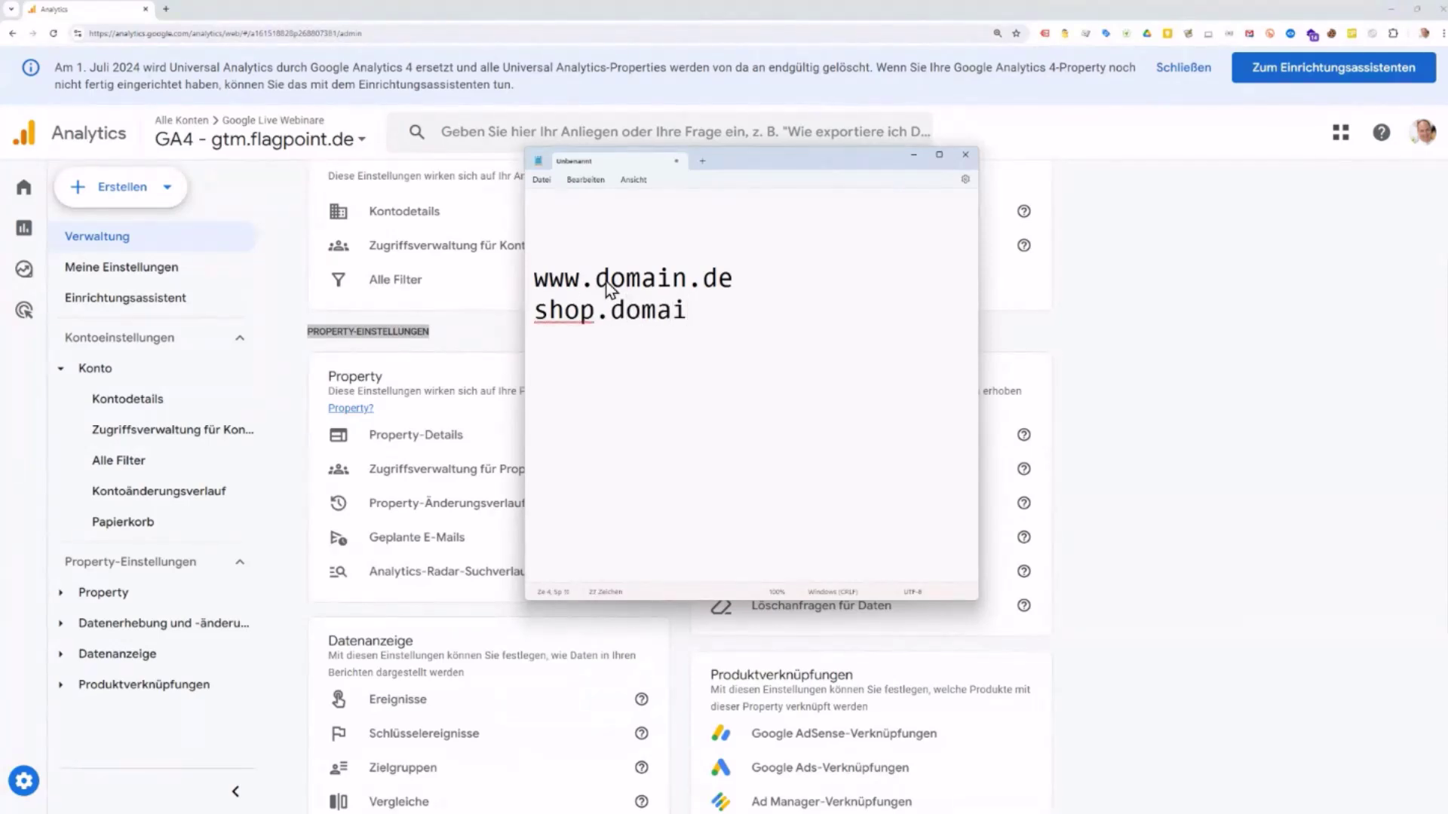
{"action": "type", "text": "n.de"}
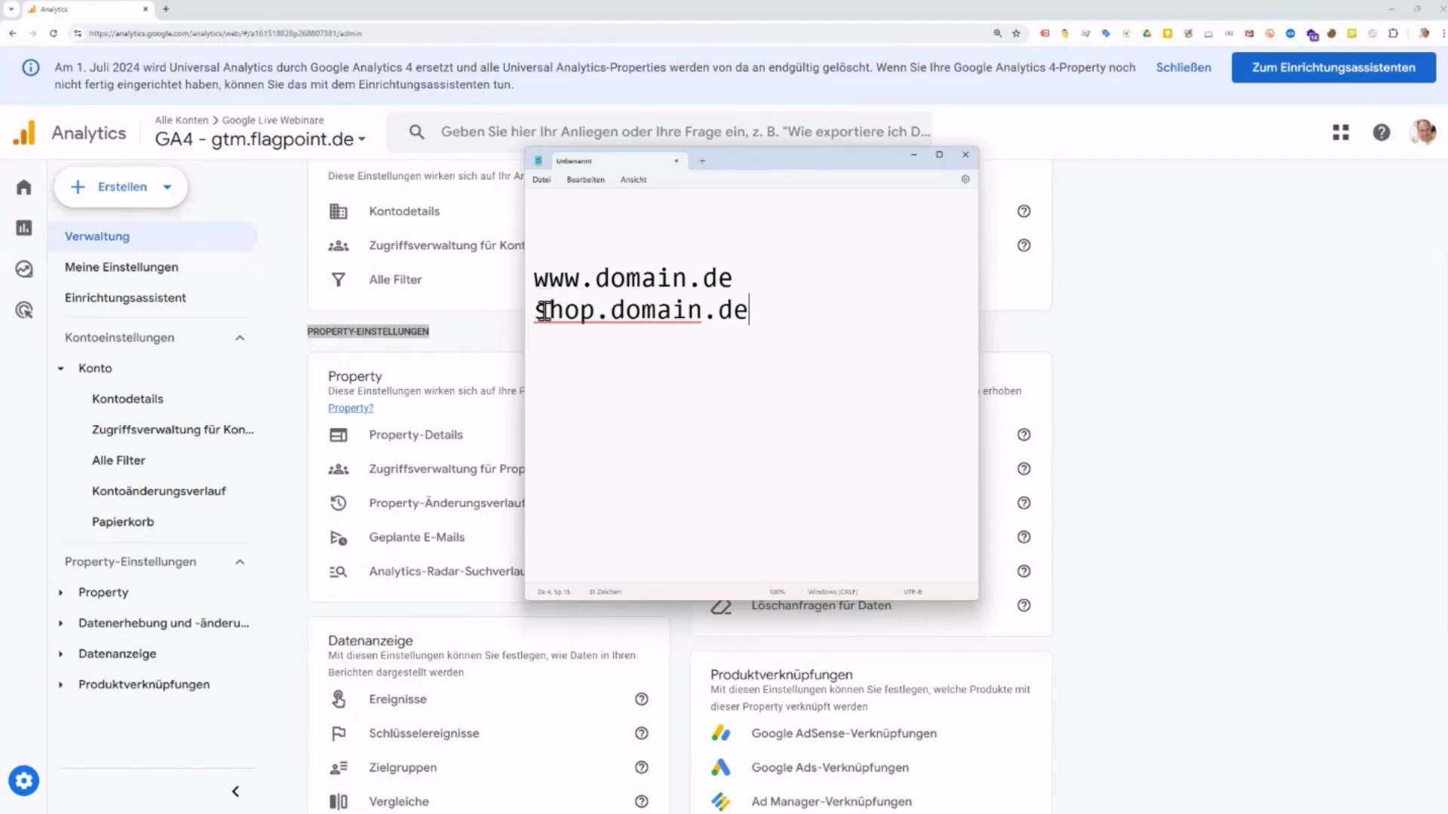
{"action": "left_click_drag", "start_coordinate": [540, 313], "coordinate": [594, 314]}
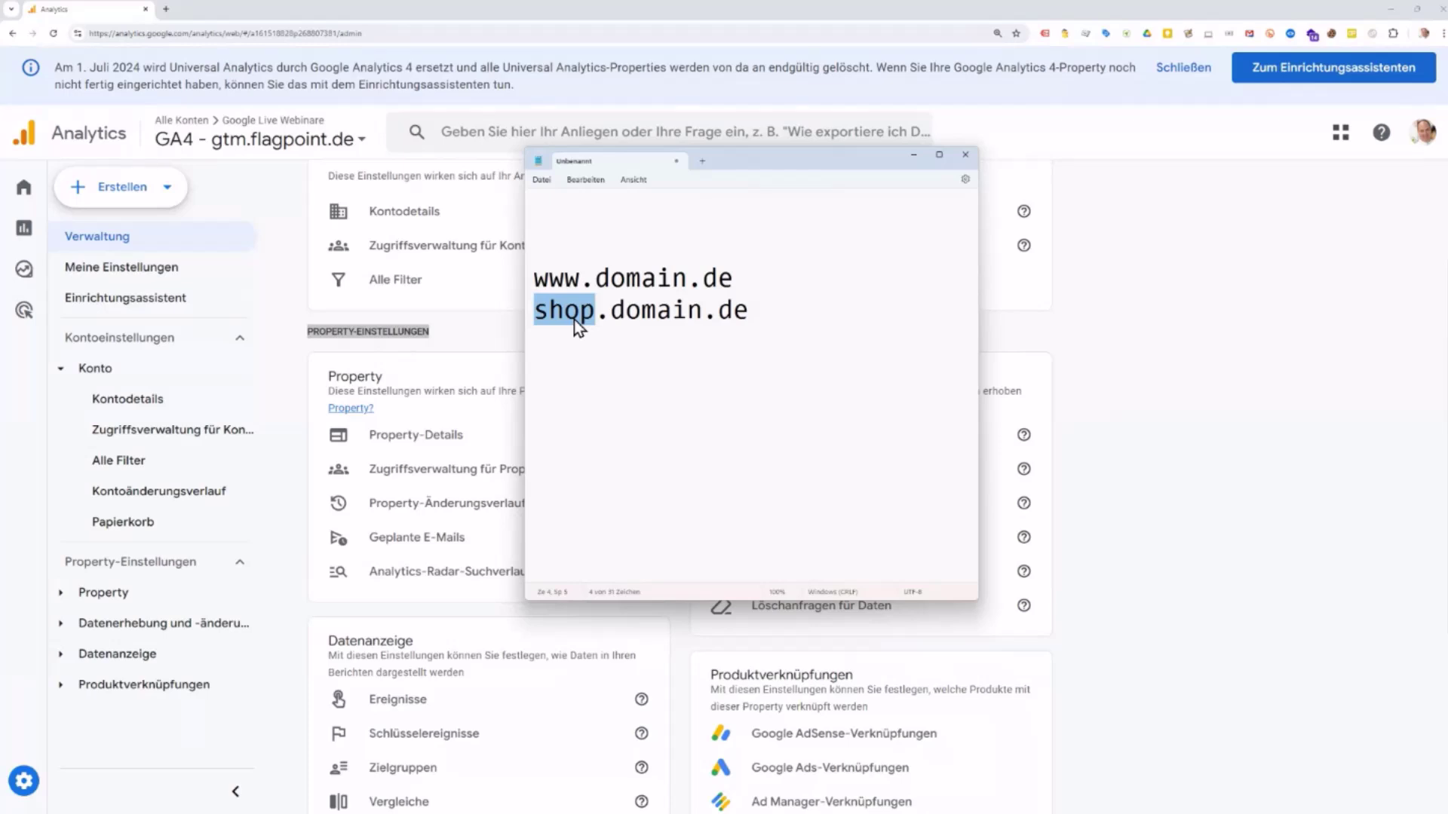
{"action": "left_click", "coordinate": [607, 339]}
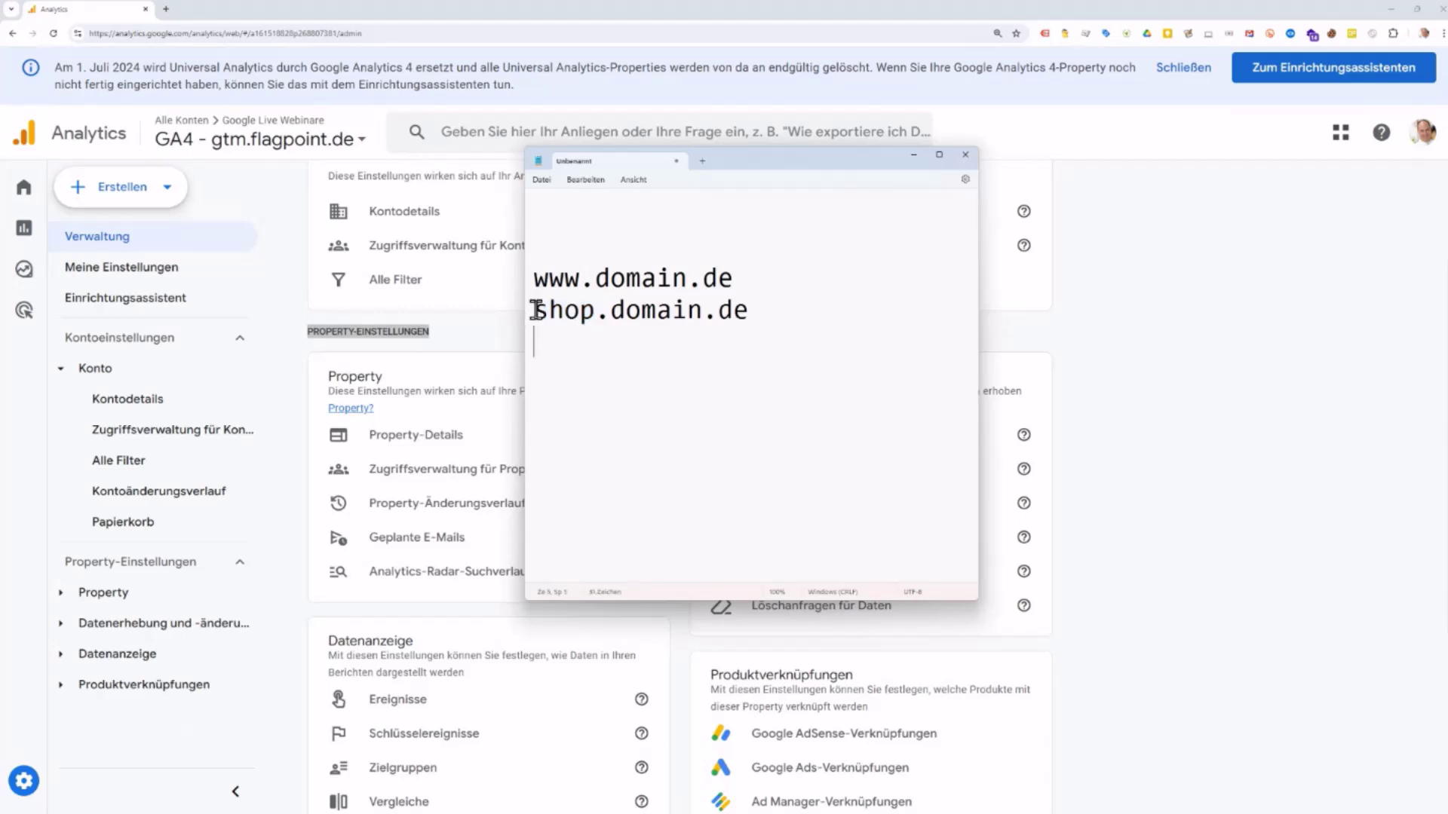
{"action": "left_click_drag", "start_coordinate": [537, 310], "coordinate": [744, 311]}
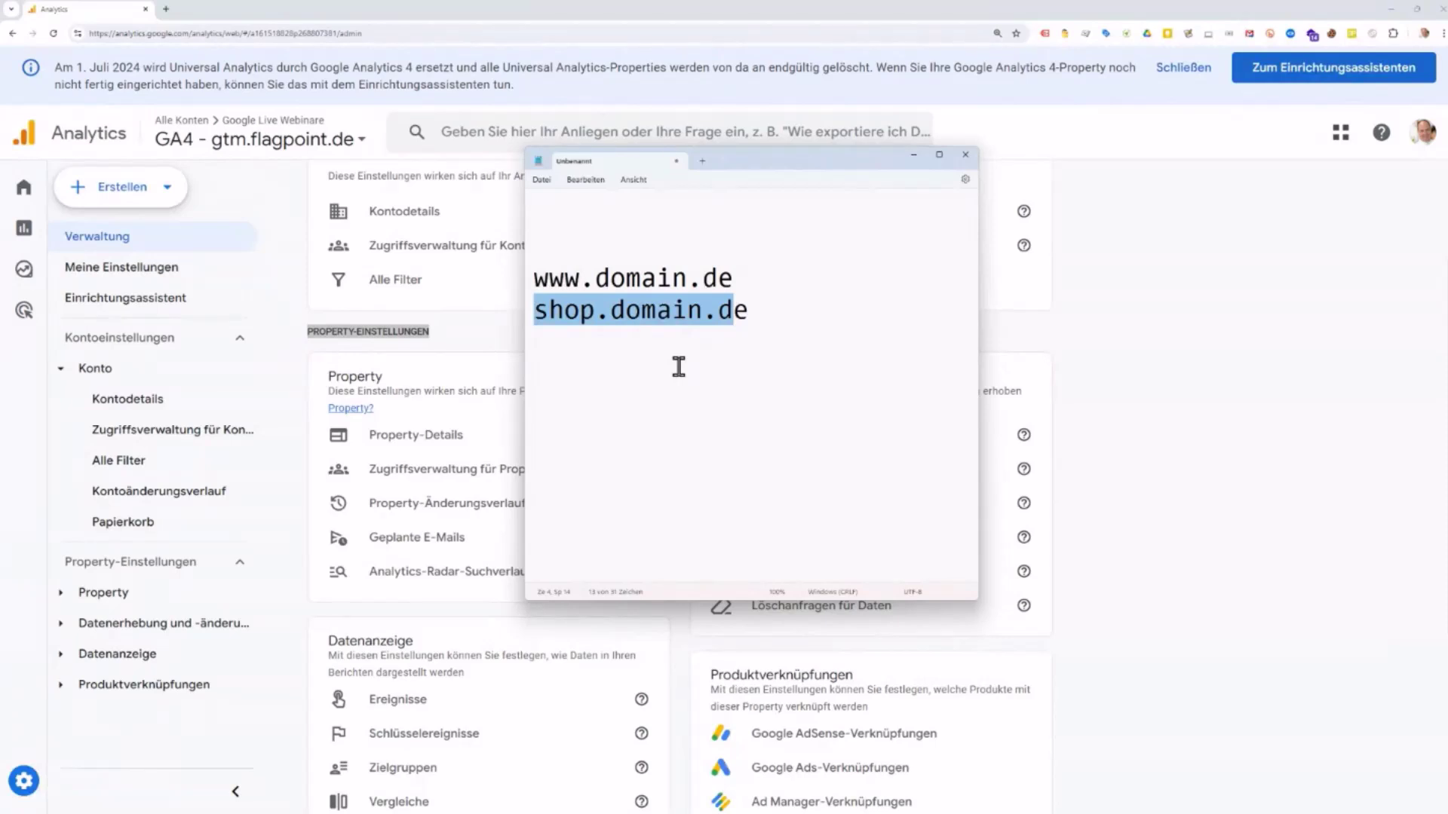
{"action": "left_click", "coordinate": [690, 245]}
{"action": "type", "text": "Propert"}
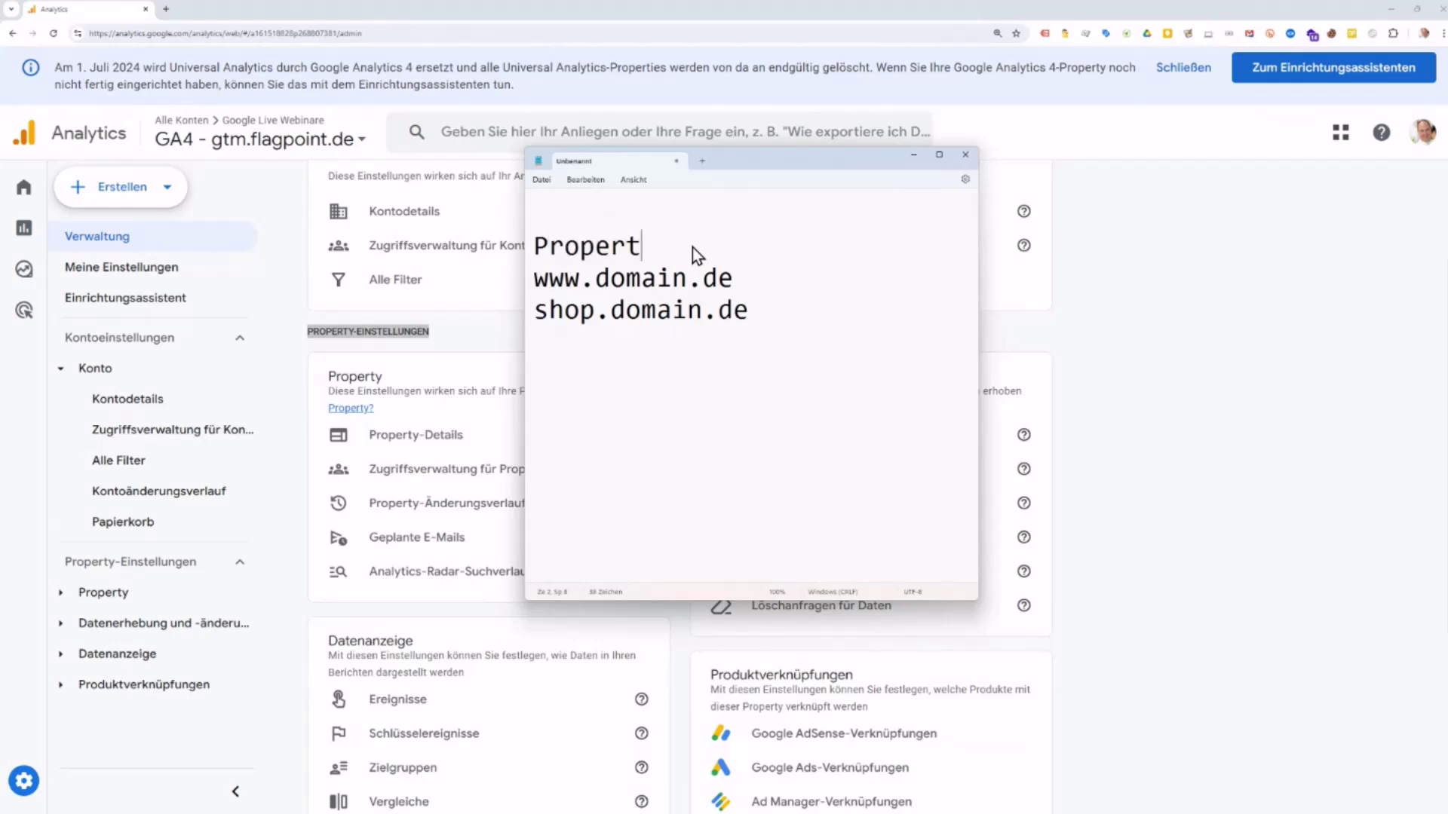
{"action": "type", "text": " 1"}
{"action": "key", "text": "Left"}
{"action": "key", "text": "Left"}
{"action": "type", "text": "y"}
Step: Add a 'Property 2' heading with shop.domain.de beneath it, and select that line
{"action": "key", "text": "Down"}
{"action": "key", "text": "Down"}
{"action": "key", "text": "Down"}
{"action": "key", "text": "Down"}
{"action": "type", "text": "Property 2"}
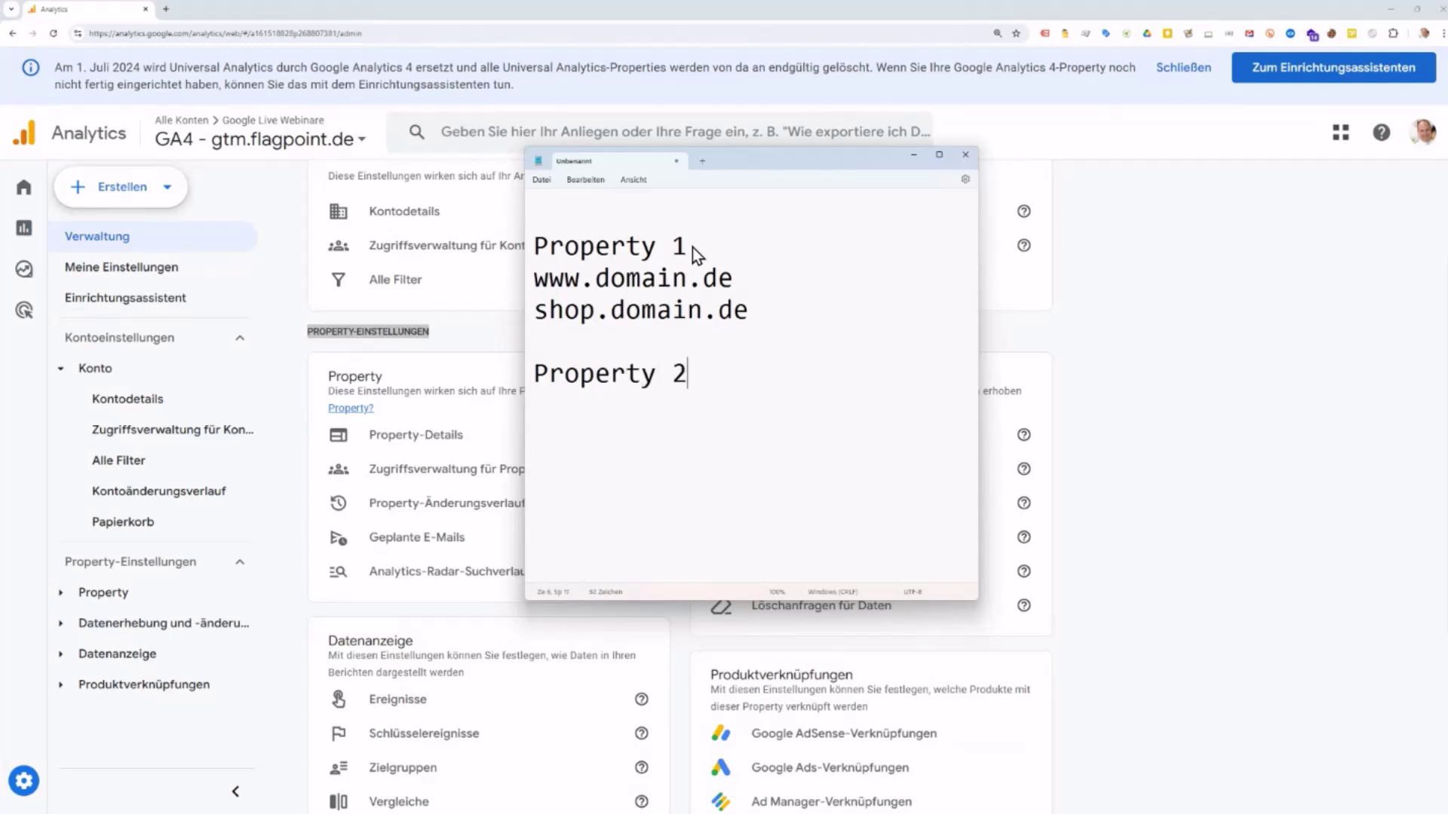
{"action": "key", "text": "Return"}
{"action": "type", "text": "shop.do"}
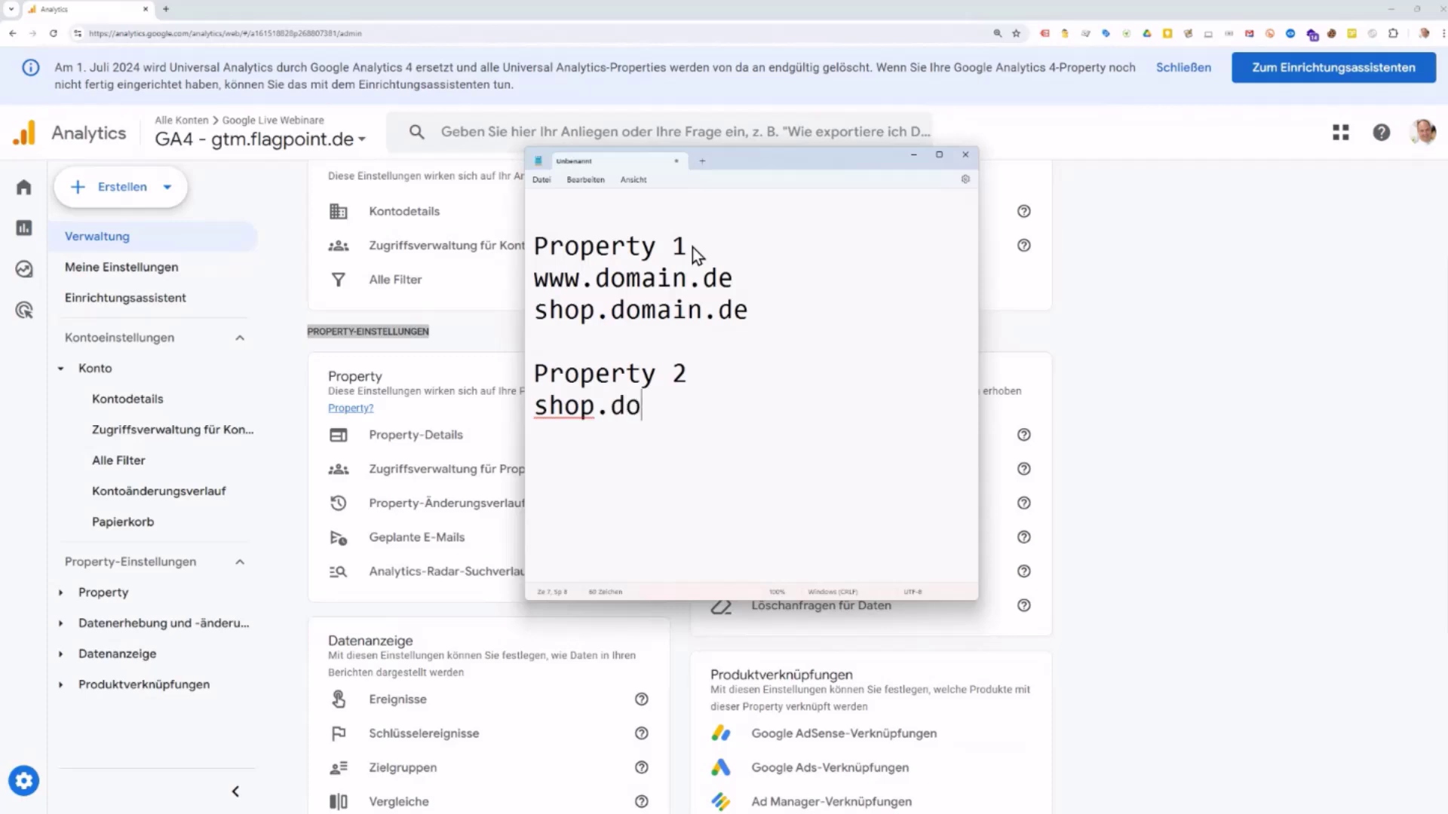
{"action": "type", "text": "main.de"}
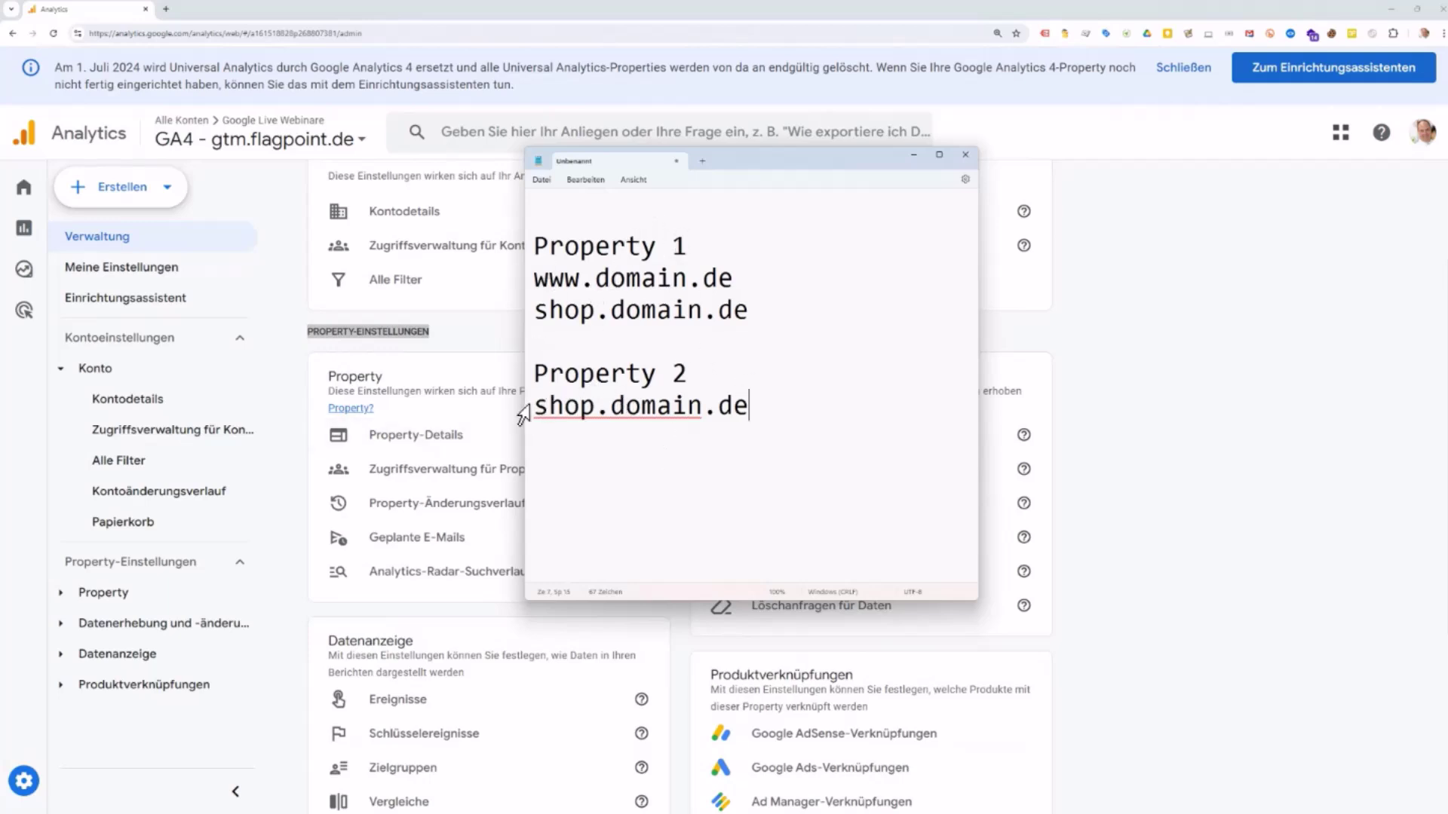
{"action": "left_click_drag", "start_coordinate": [535, 407], "coordinate": [749, 409]}
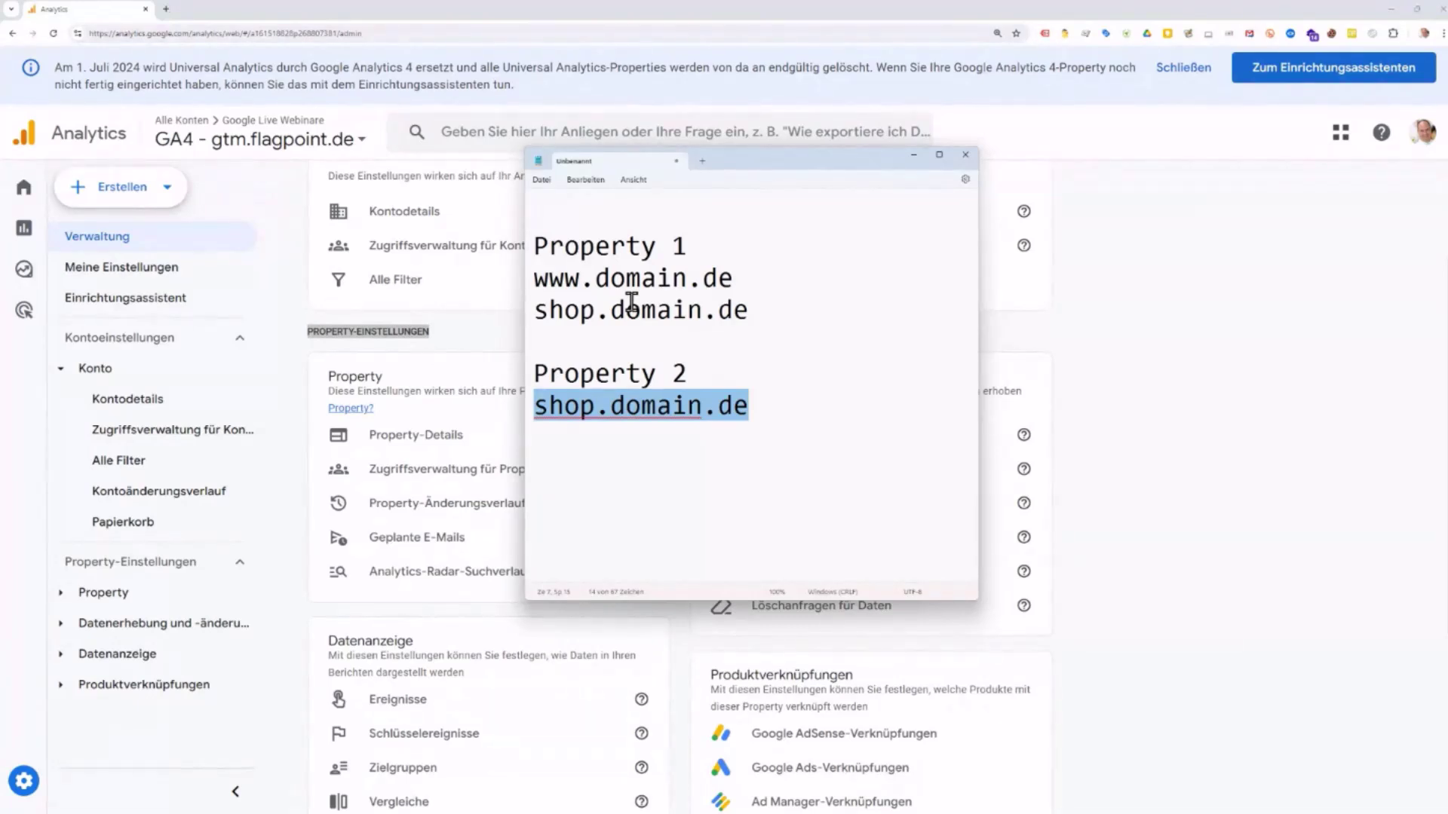
Step: Below the Property 2 entry, add the lines domain.com, domain.ch, domain.de and domain.at
{"action": "left_click", "coordinate": [767, 408]}
{"action": "key", "text": "Return"}
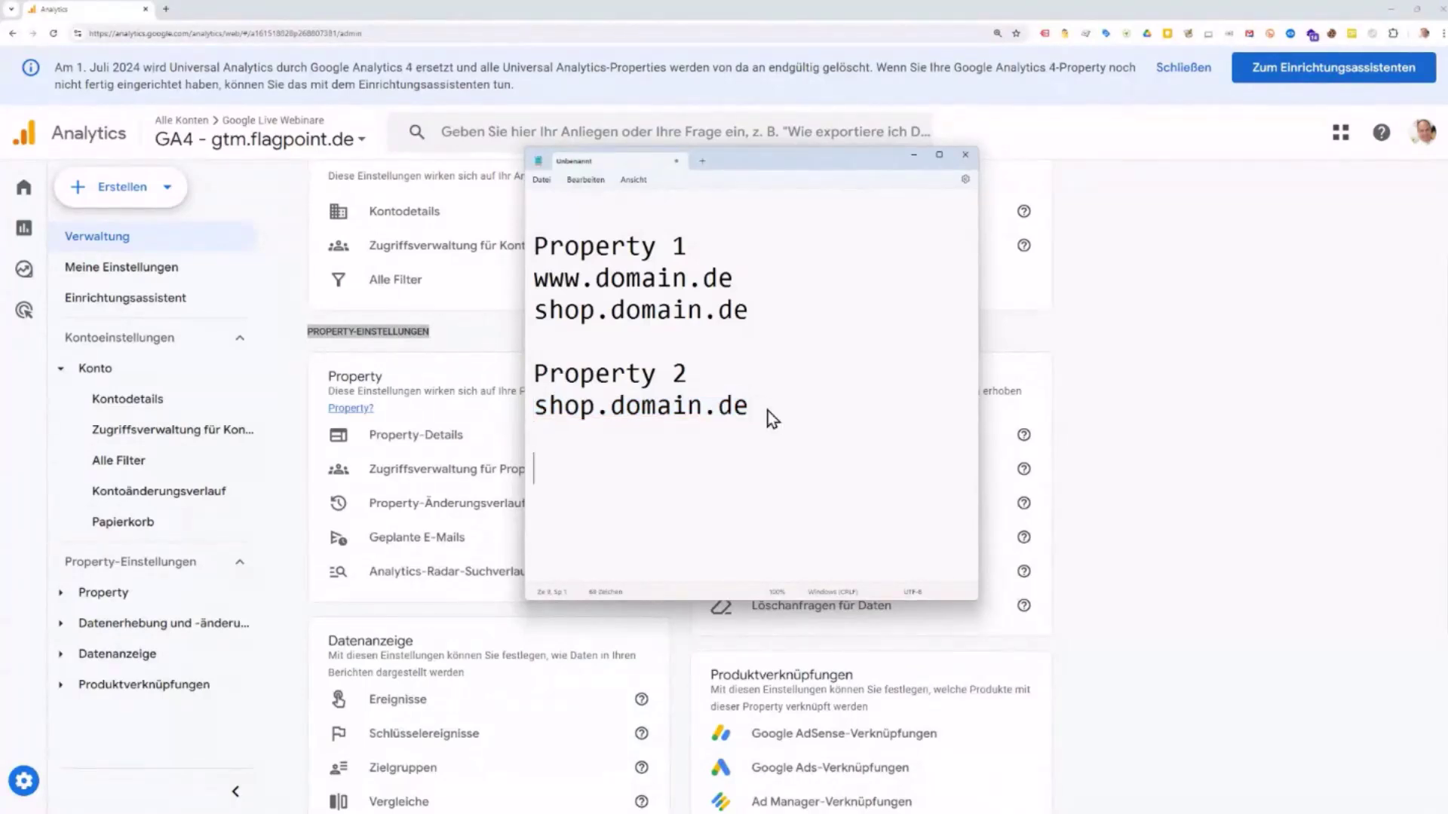
{"action": "type", "text": "d"}
{"action": "type", "text": "omain"}
{"action": "type", "text": ".com"}
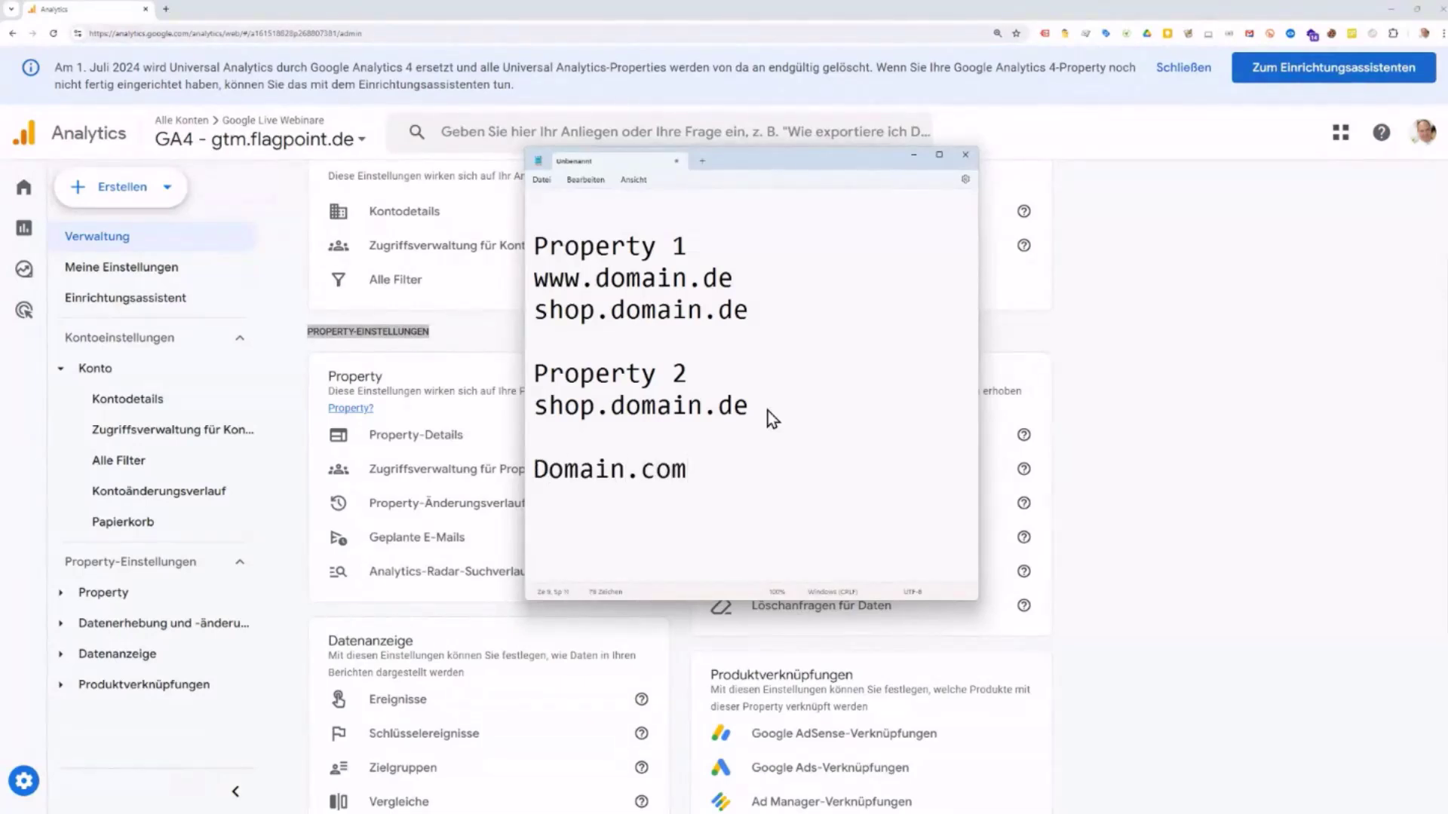
{"action": "key", "text": "Return"}
{"action": "type", "text": "dom"}
{"action": "type", "text": "ain.ch"}
{"action": "key", "text": "Return"}
{"action": "type", "text": "domai"}
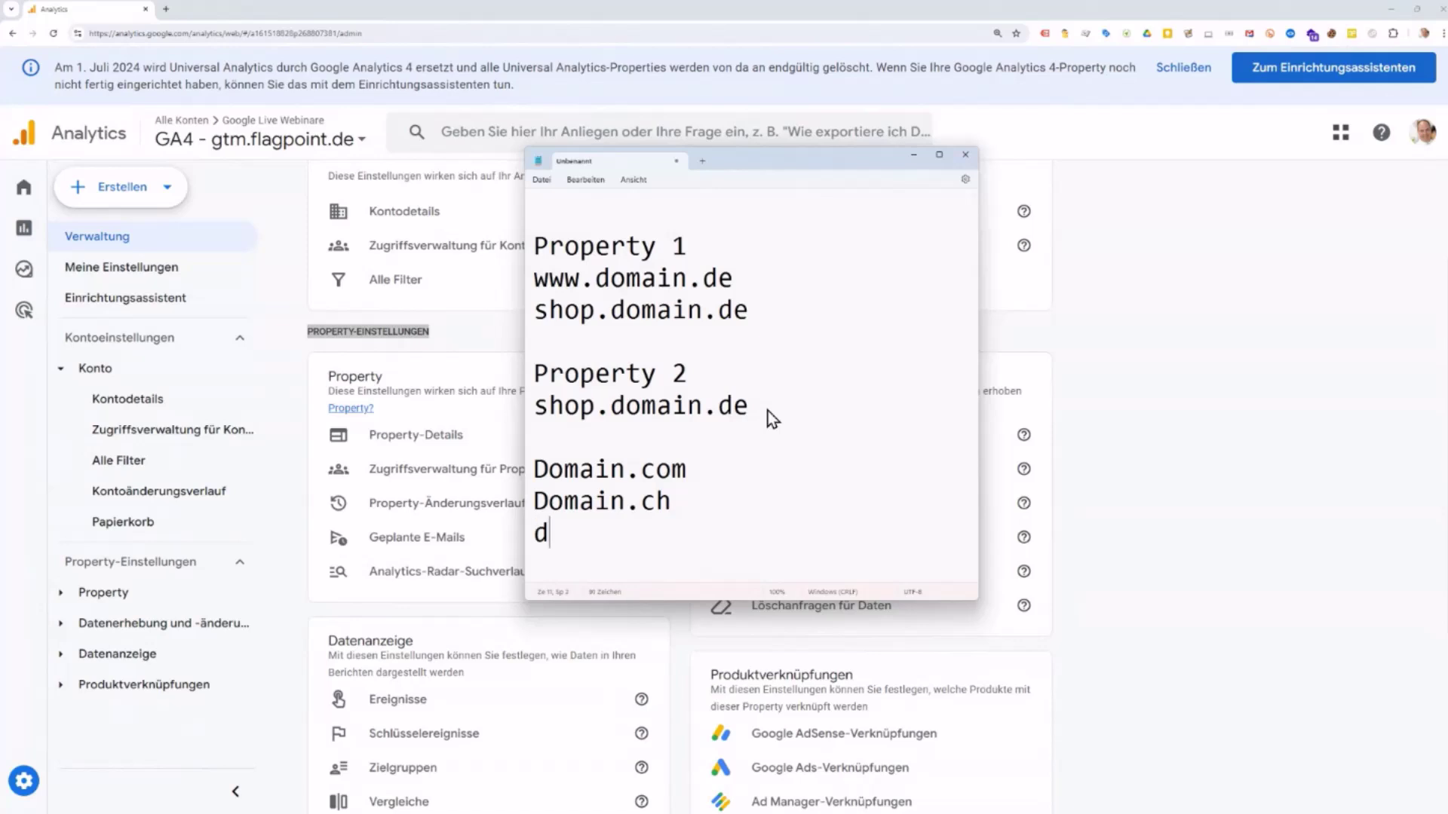
{"action": "type", "text": "n.de"}
{"action": "key", "text": "Return"}
{"action": "type", "text": "domain"}
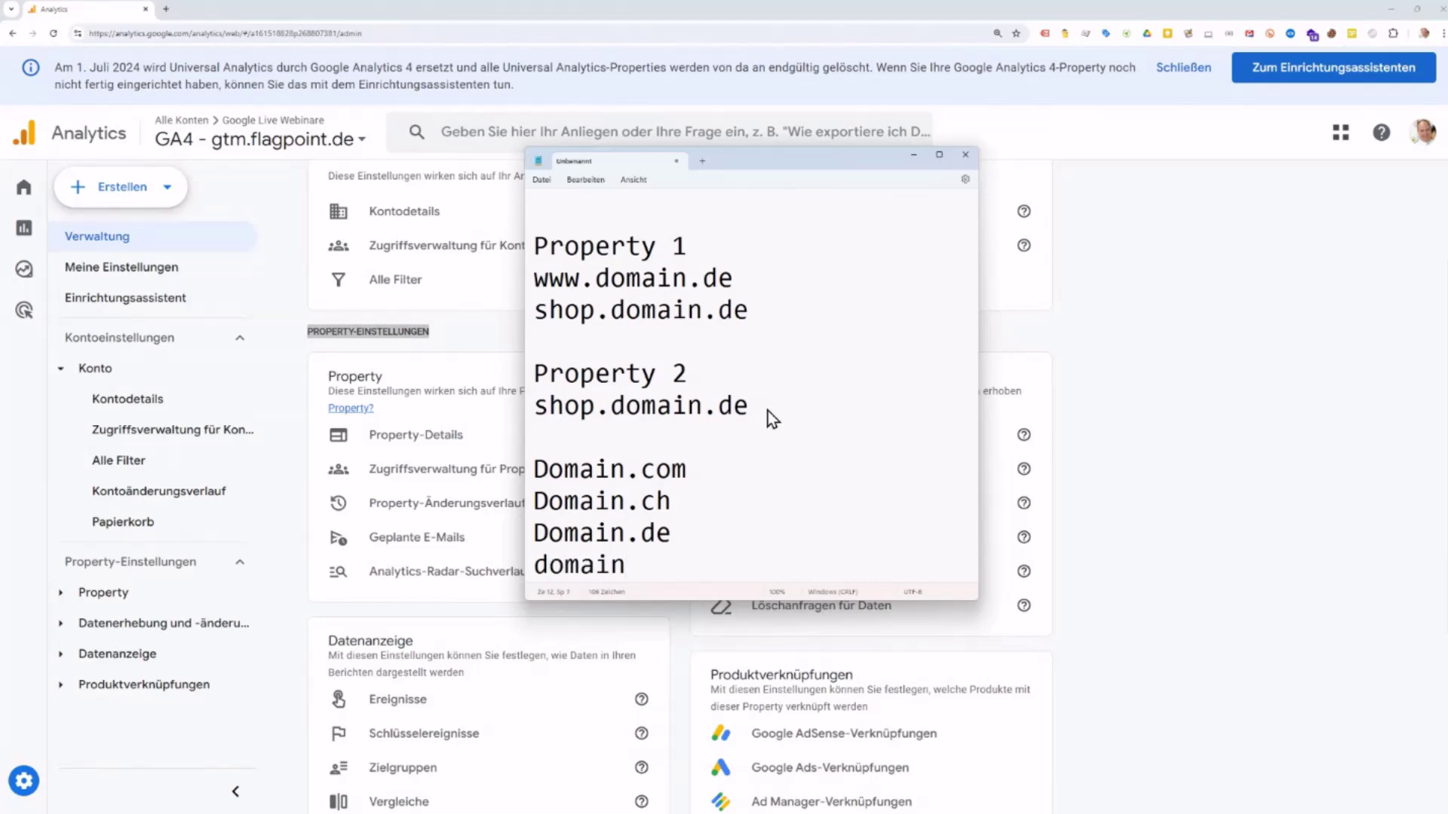
{"action": "type", "text": ".at"}
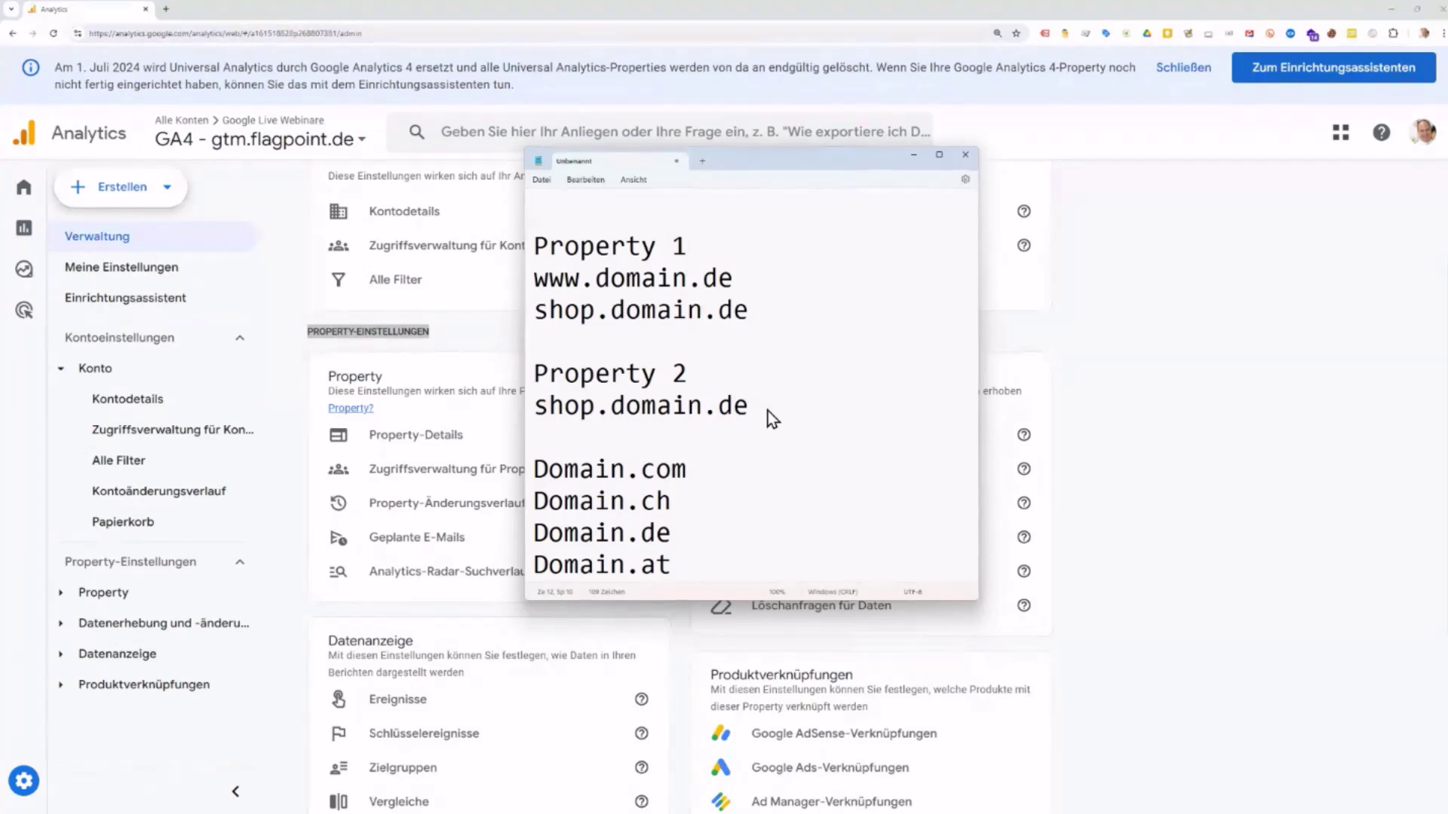
Step: Drag the Notepad window off the left edge to reveal the GA4 Verwaltung page
{"action": "left_click_drag", "start_coordinate": [830, 168], "coordinate": [0, 437]}
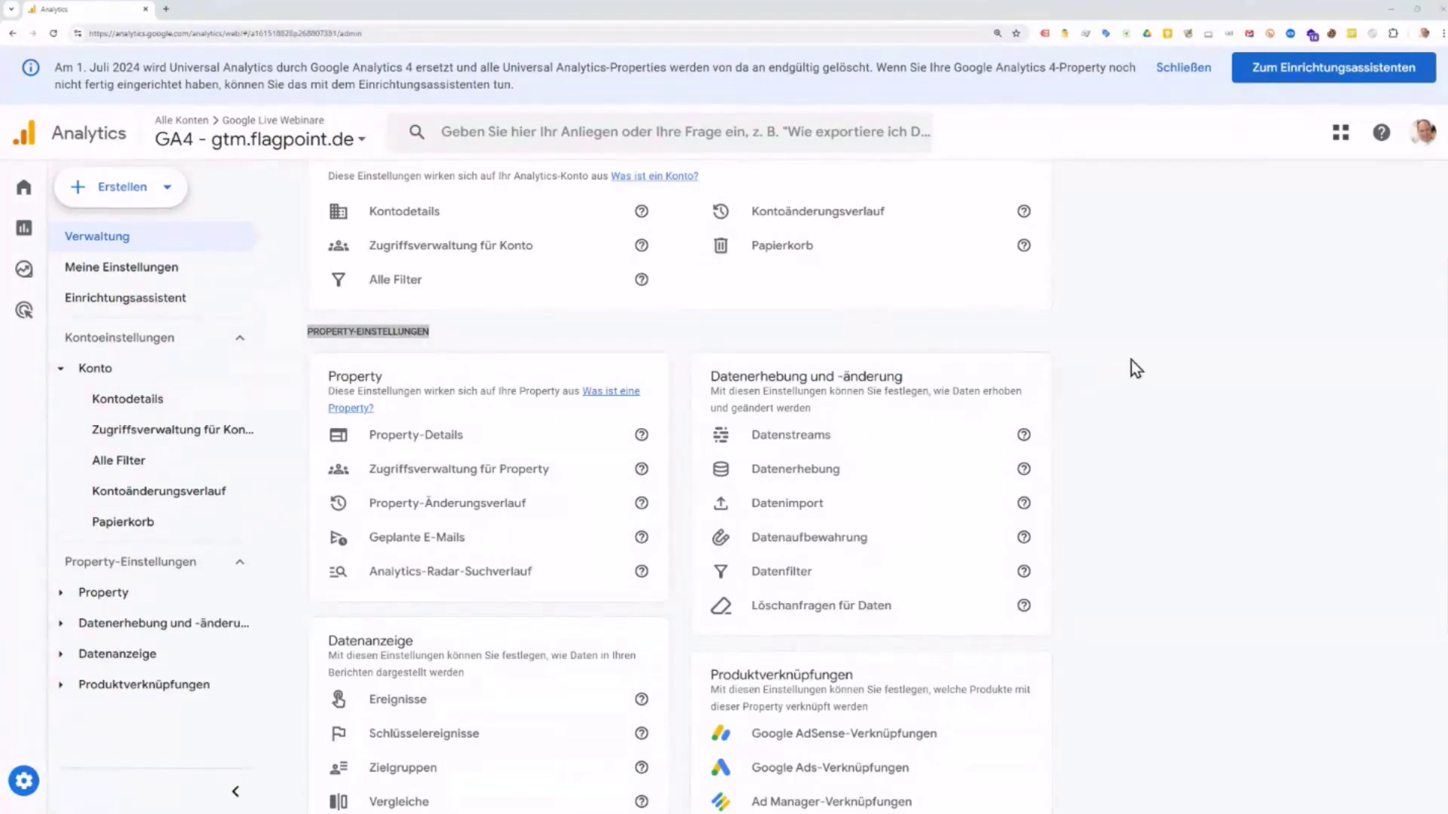
Step: Open Property-Details for GA4 - gtm.flagpoint.de and select the domain part of its Property-Name
{"action": "left_click", "coordinate": [645, 364]}
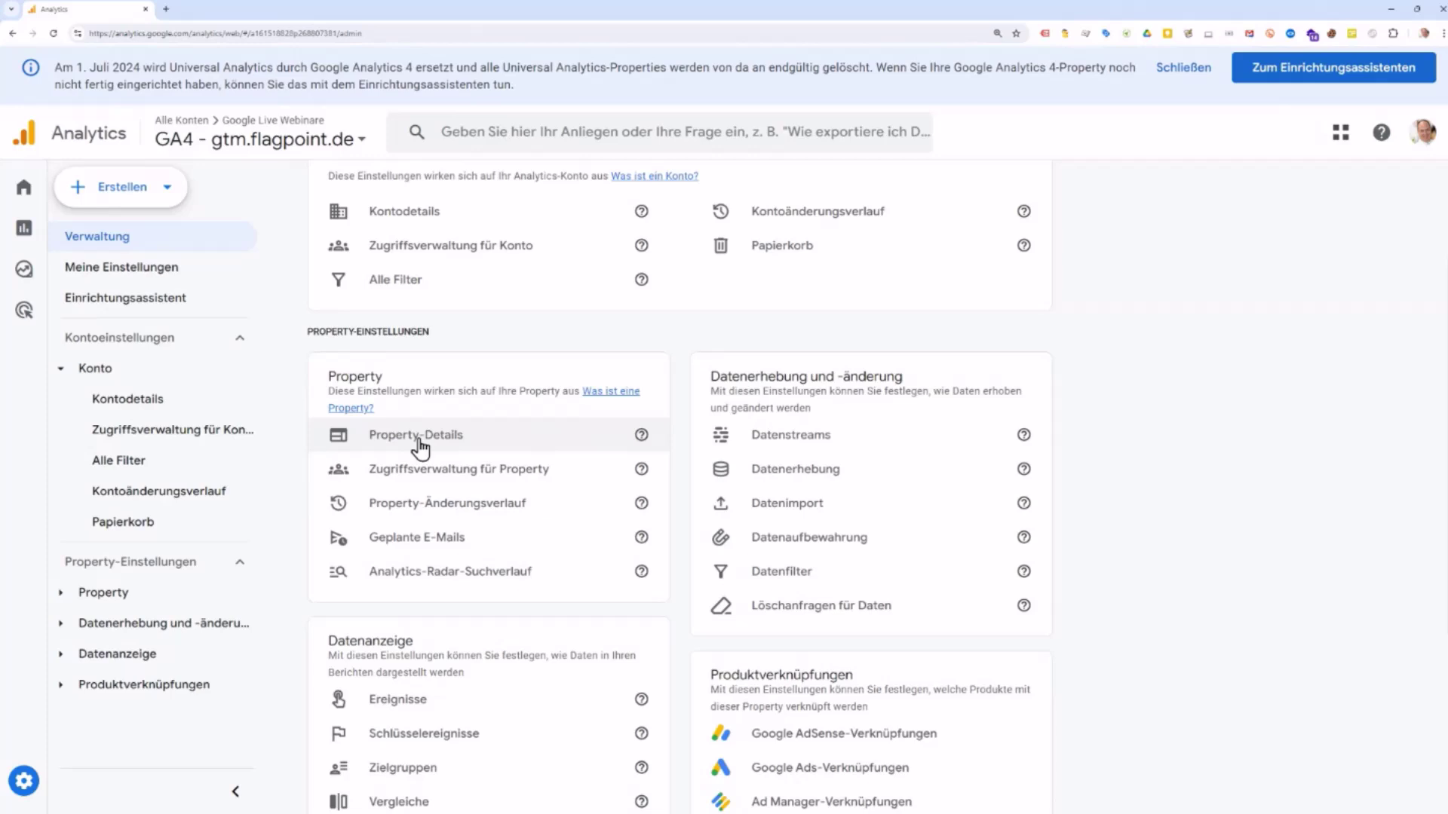
{"action": "left_click", "coordinate": [420, 441]}
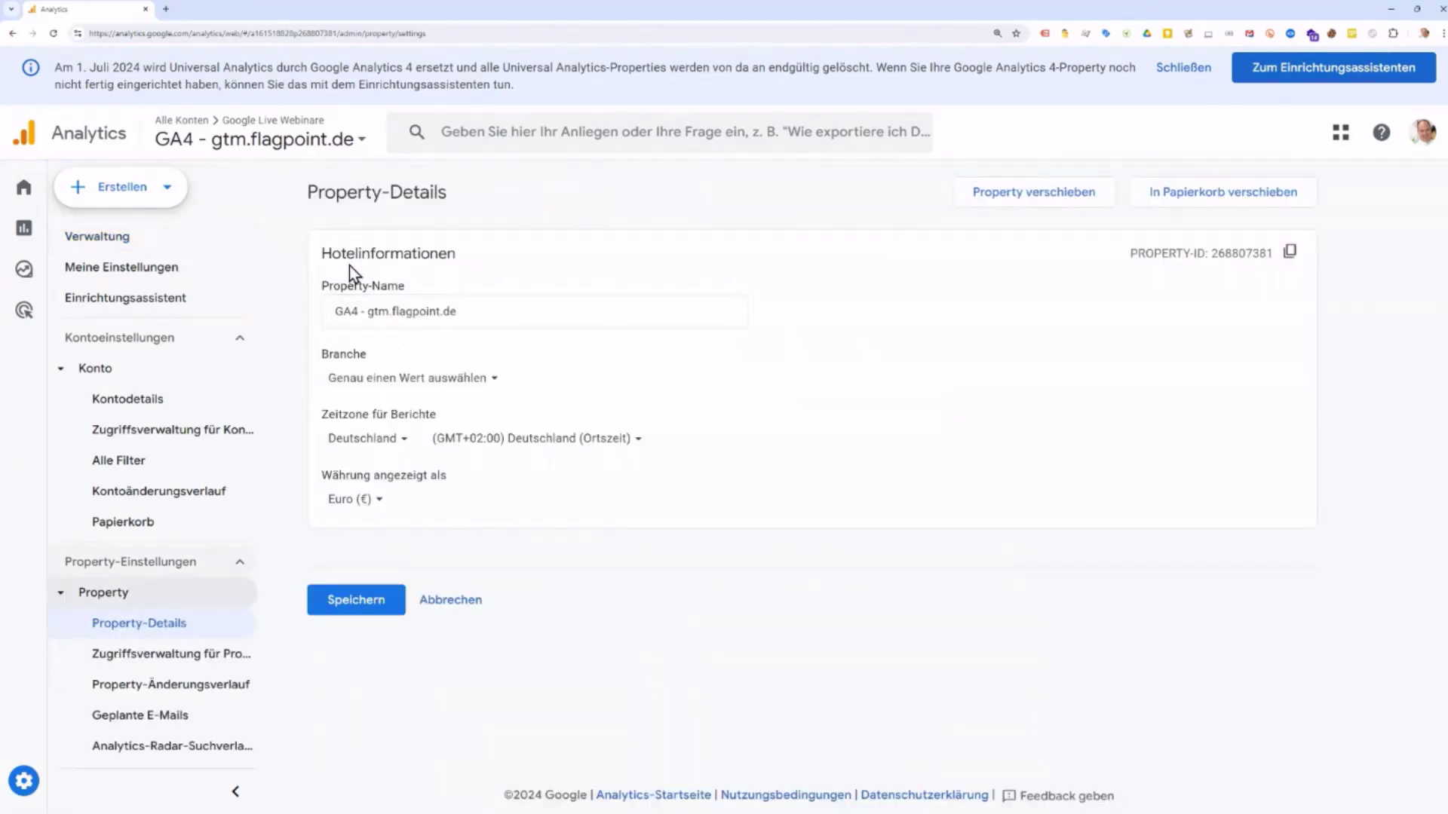
{"action": "left_click_drag", "start_coordinate": [480, 313], "coordinate": [365, 313]}
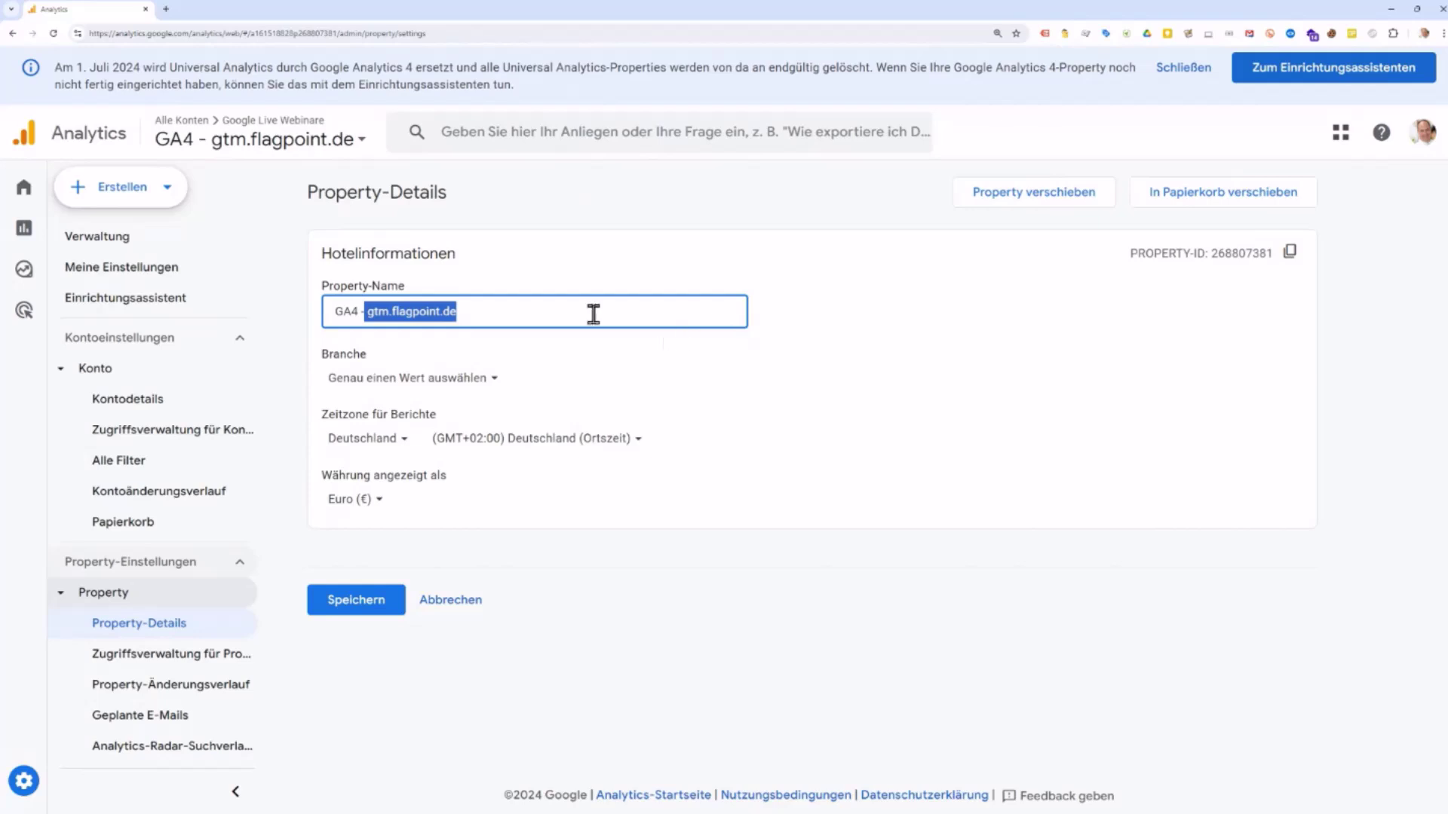
Step: Set the property's industry category to Sonstige Geschäftsaktivitäten
{"action": "left_click", "coordinate": [487, 380]}
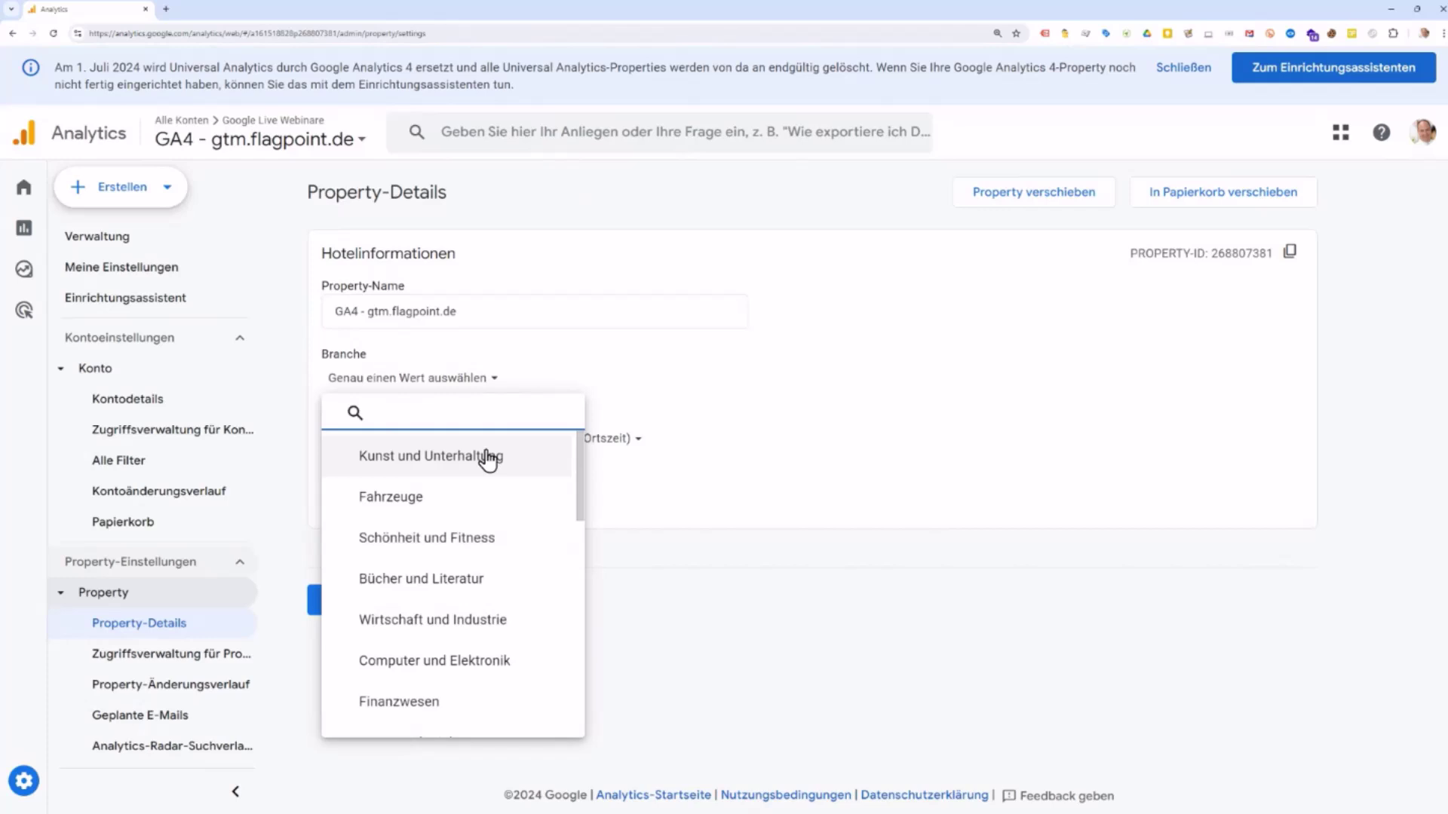
{"action": "scroll", "coordinate": [486, 463], "scroll_direction": "down", "scroll_amount": 3}
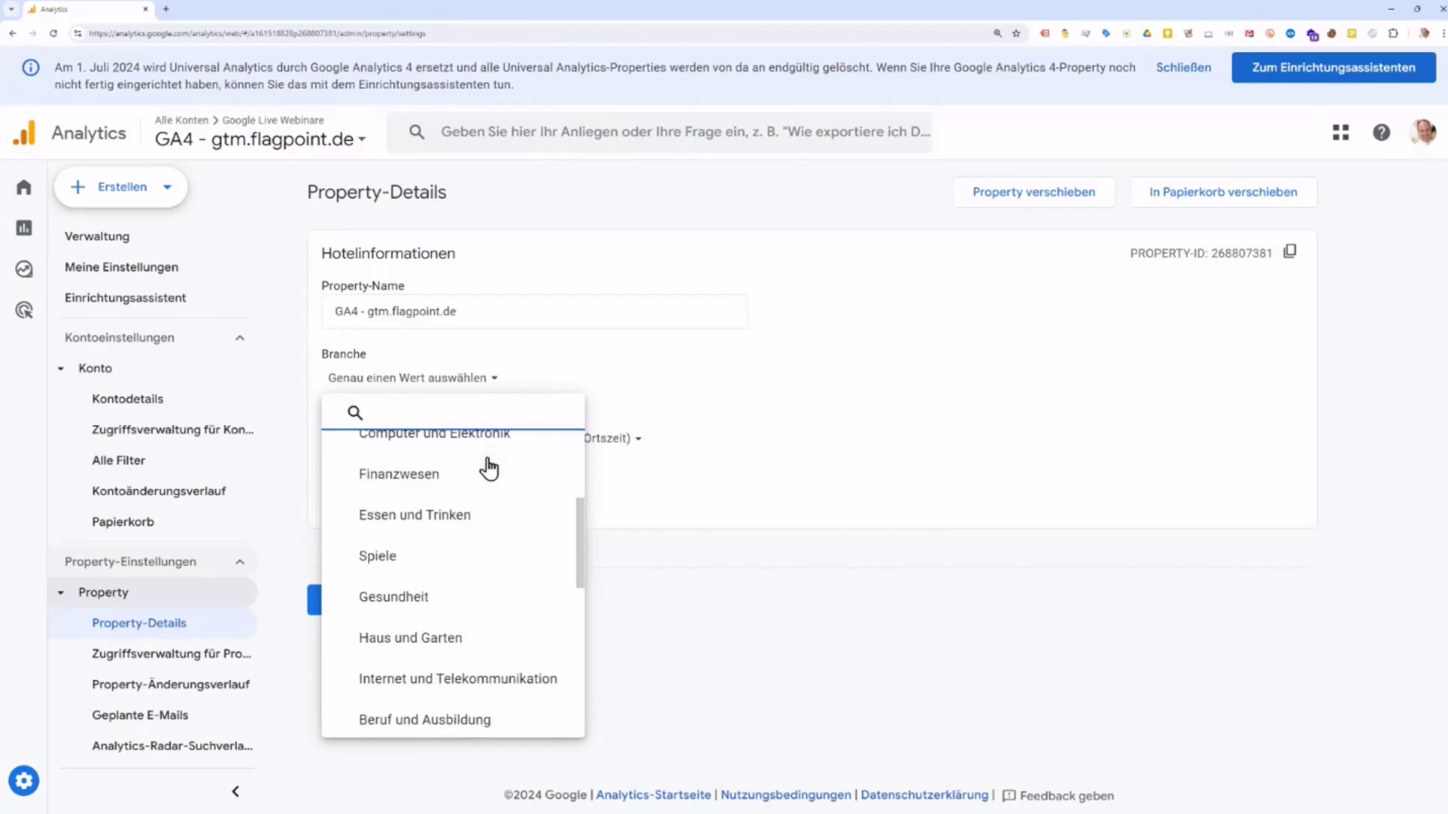
{"action": "scroll", "coordinate": [486, 468], "scroll_direction": "down", "scroll_amount": 5}
{"action": "scroll", "coordinate": [486, 469], "scroll_direction": "down", "scroll_amount": 2}
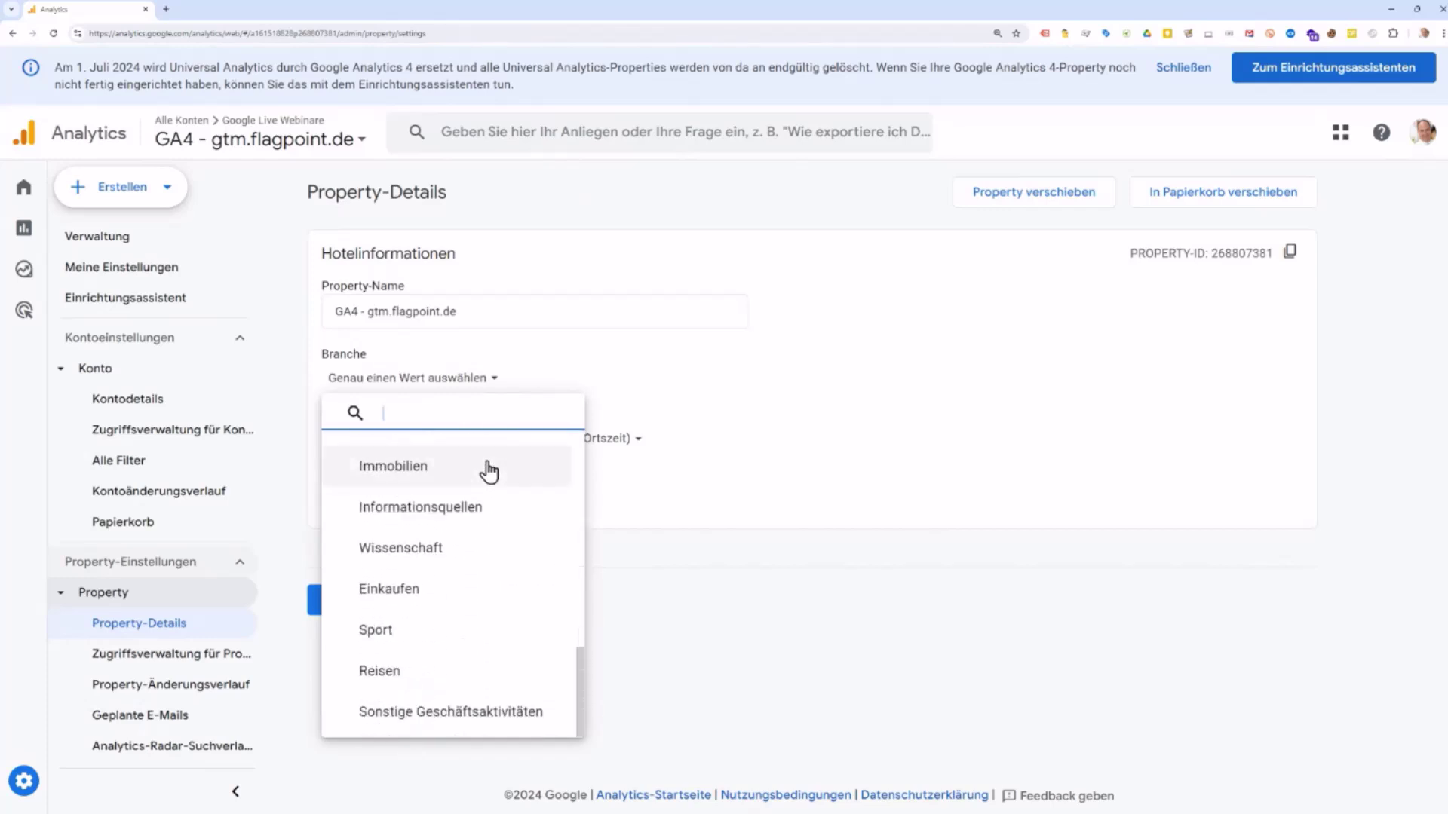
{"action": "left_click", "coordinate": [472, 711]}
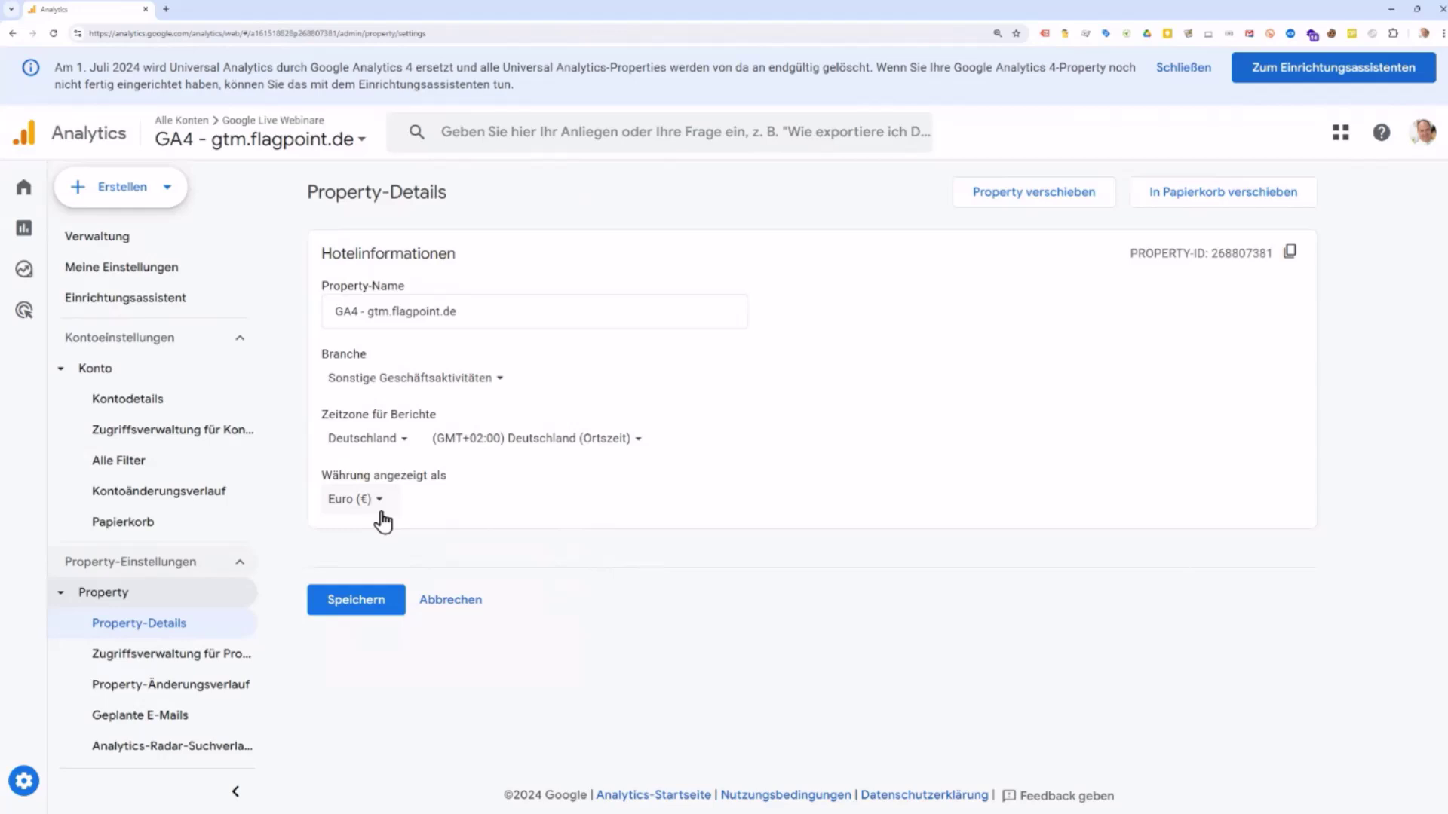
Step: Cancel Property-Details without saving and scroll down the Verwaltung overview to Datenerhebung
{"action": "left_click", "coordinate": [452, 600]}
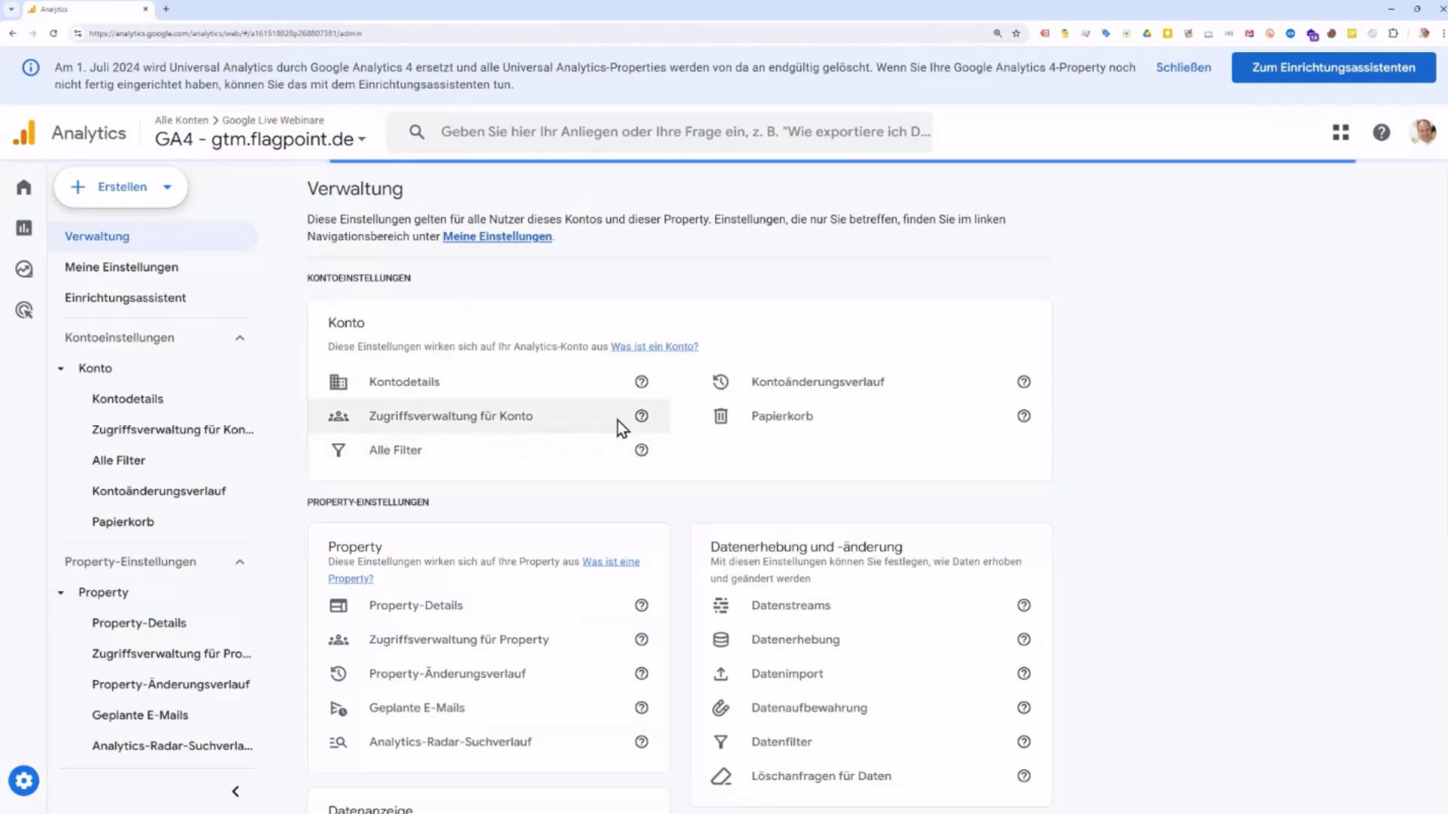
{"action": "scroll", "coordinate": [598, 446], "scroll_direction": "down", "scroll_amount": 2}
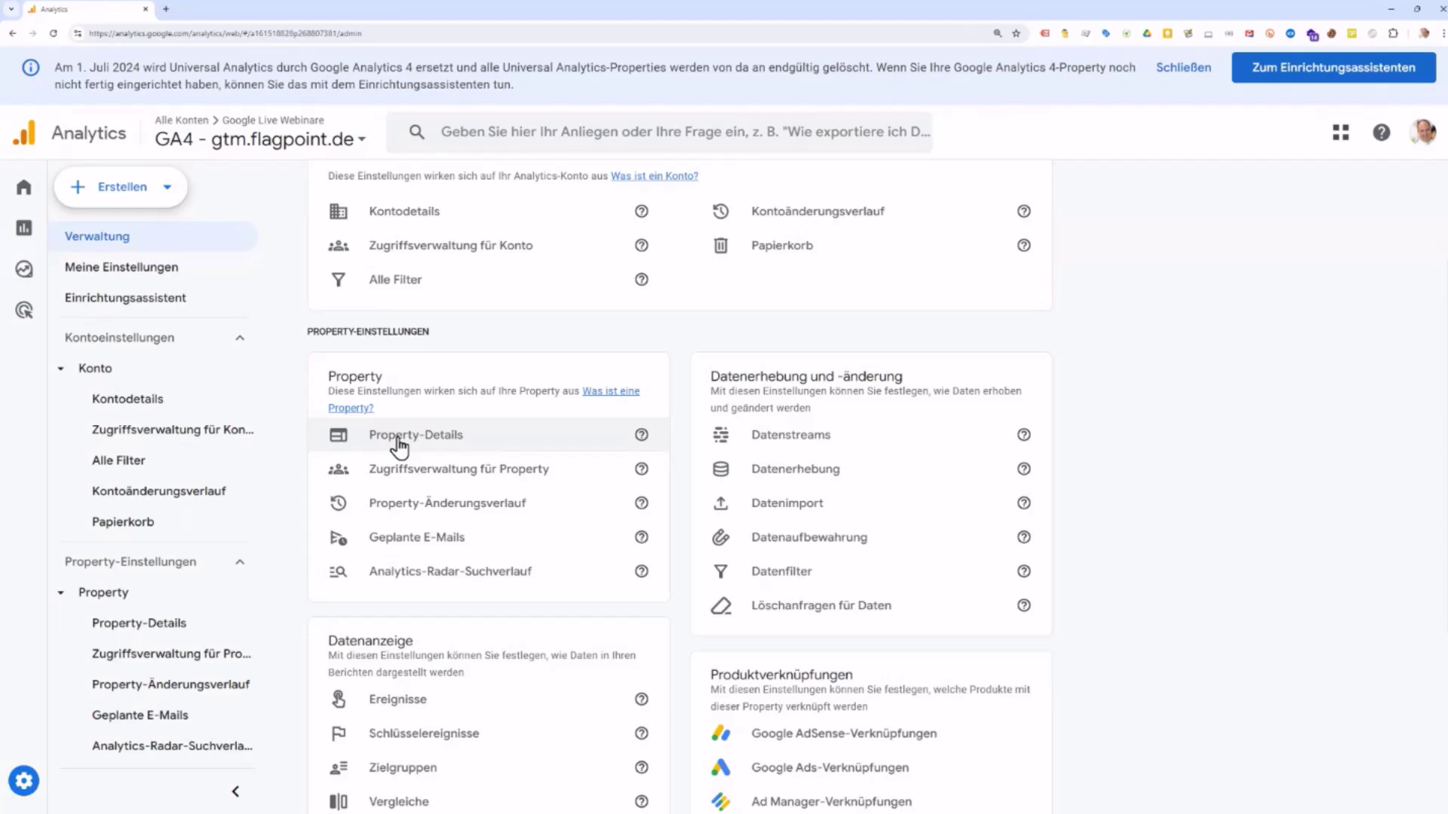
Step: Open Datenstreams and preview the Stream hinzufügen types (iOS, Android, Web) without adding one
{"action": "left_click", "coordinate": [804, 445]}
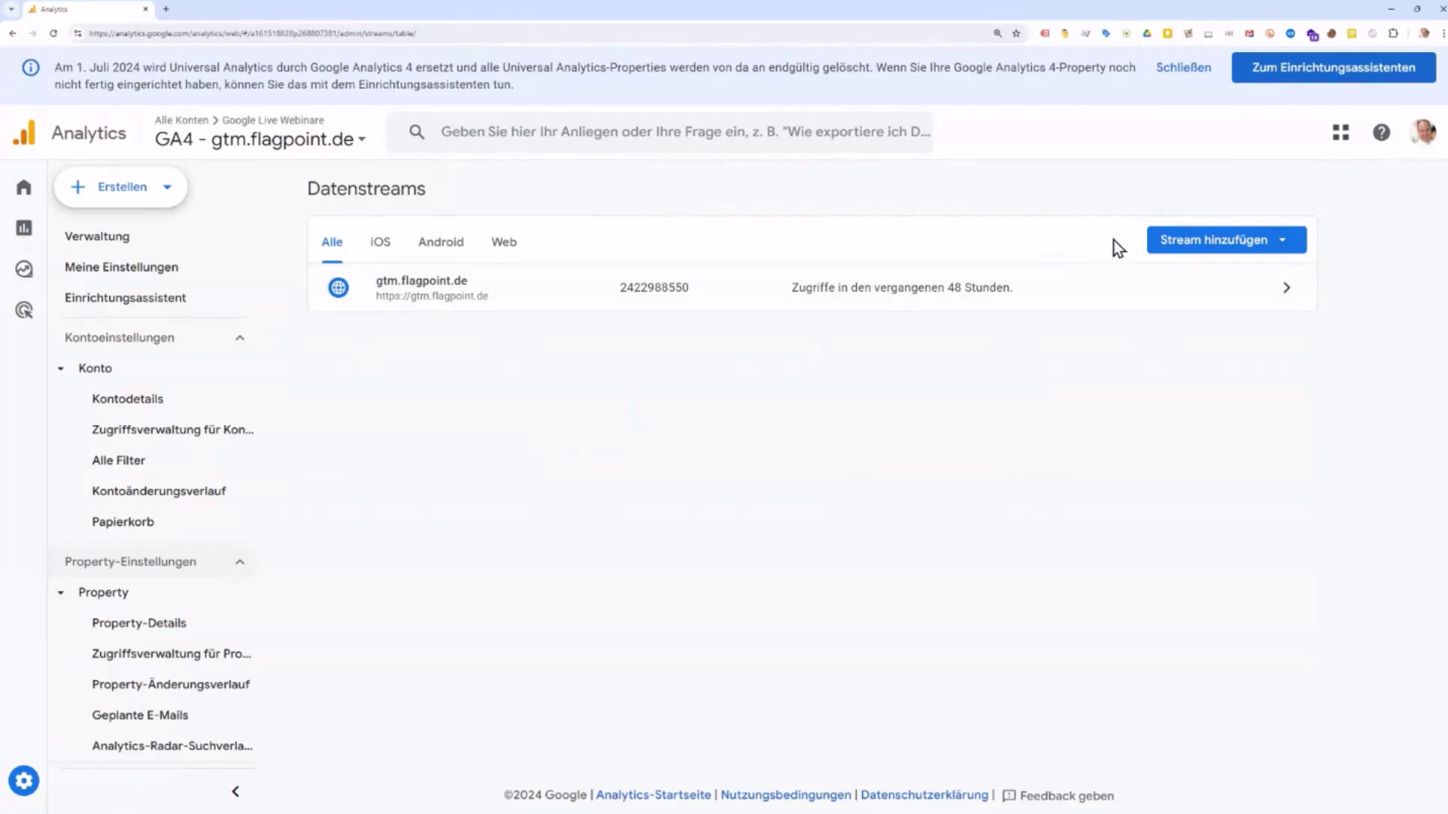
{"action": "left_click", "coordinate": [1192, 251]}
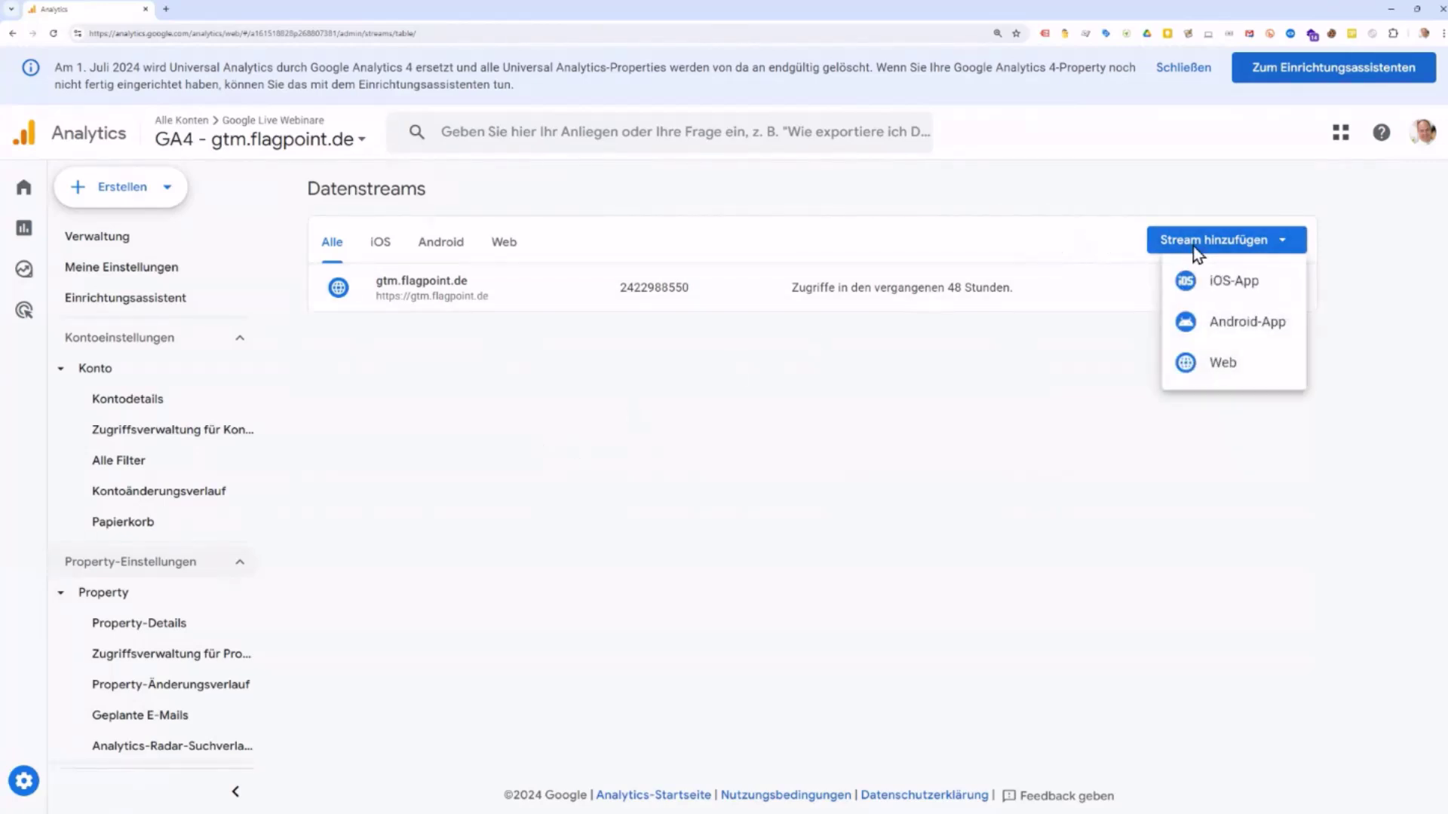
{"action": "left_click", "coordinate": [927, 421]}
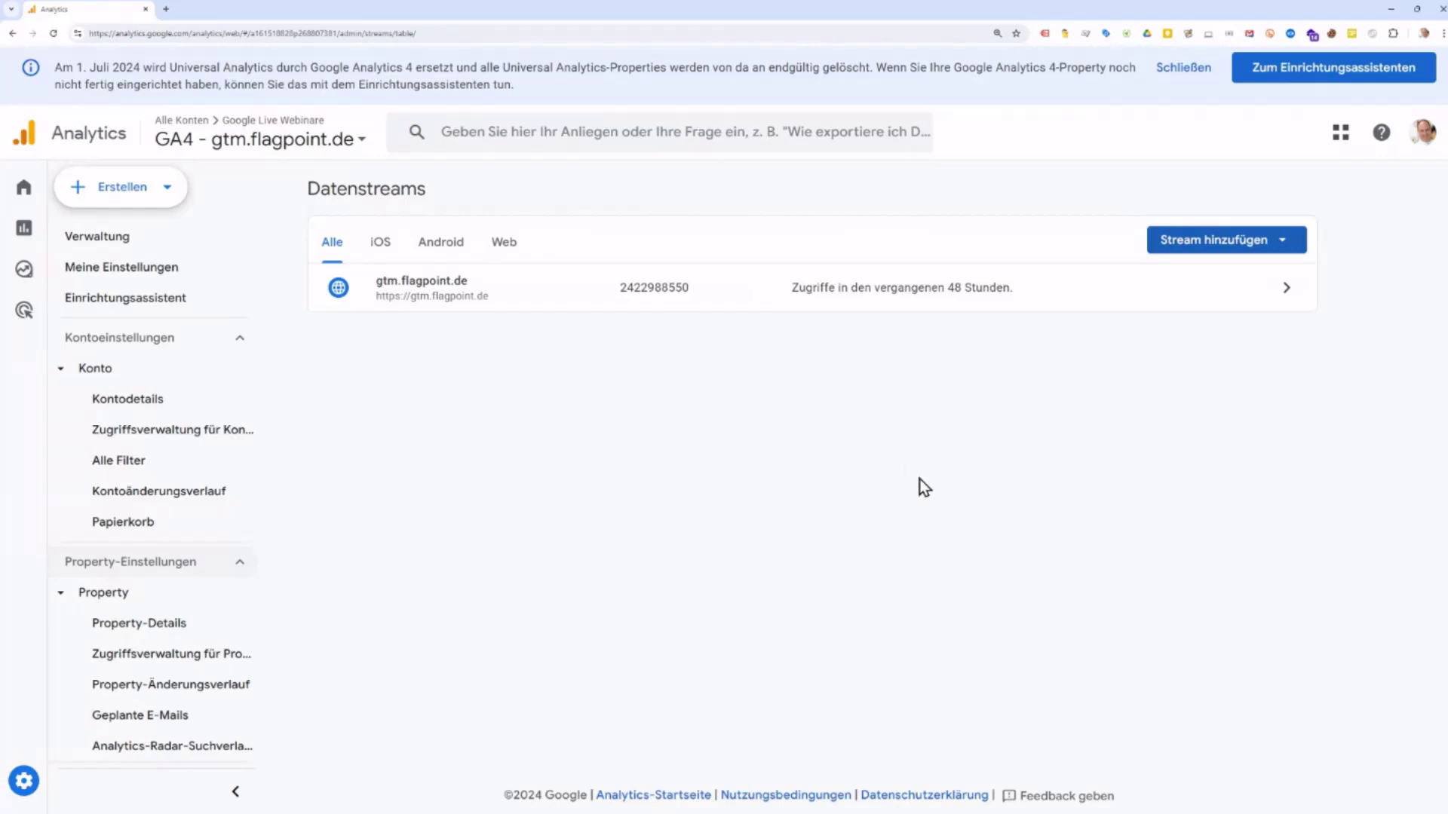
Step: Open the gtm.flagpoint.de web stream details and select its stream name and Mess-ID G-3GQ6N3KC1W
{"action": "left_click", "coordinate": [524, 287]}
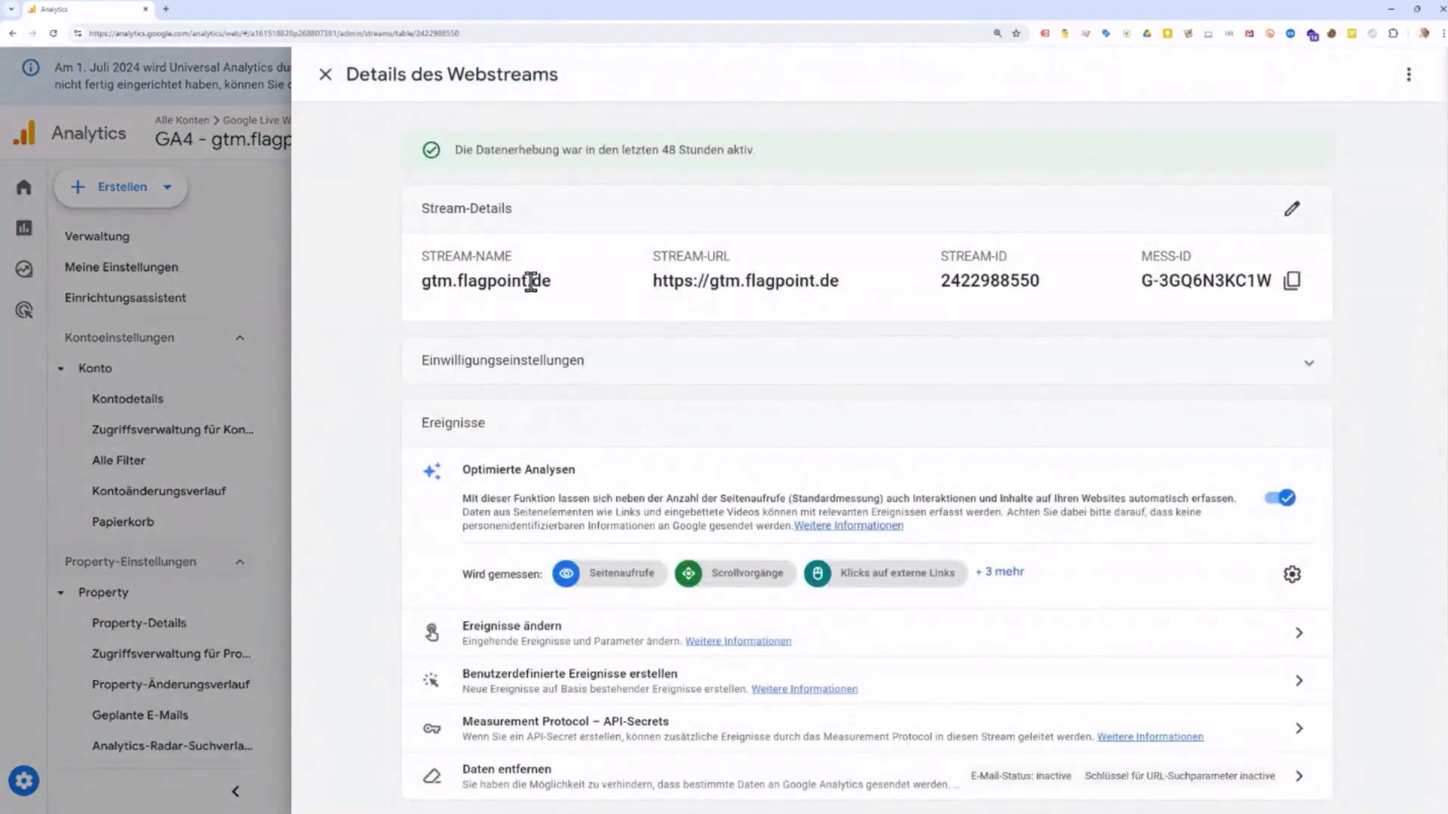
{"action": "left_click_drag", "start_coordinate": [533, 282], "coordinate": [422, 282]}
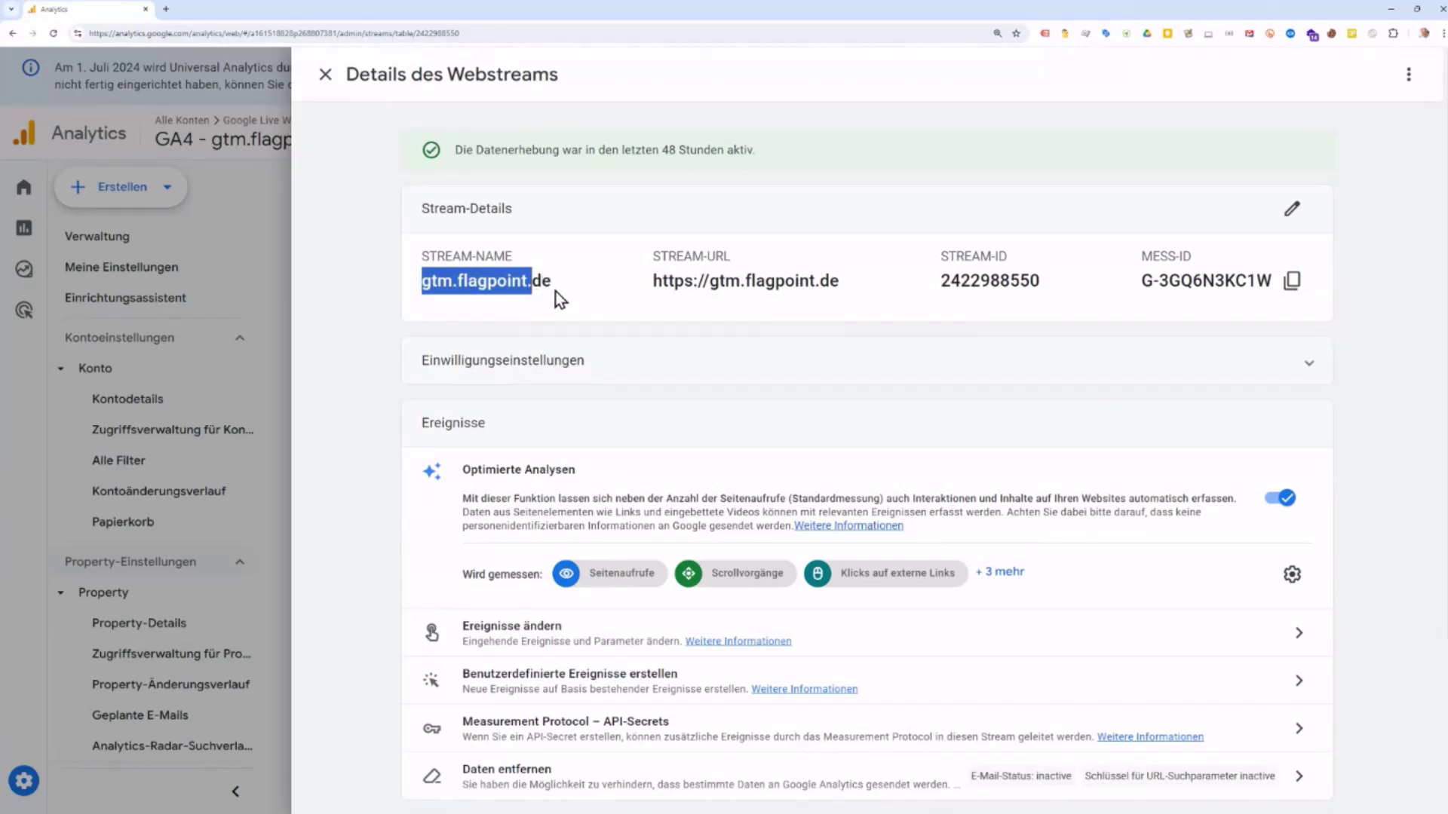
{"action": "left_click", "coordinate": [432, 297]}
{"action": "left_click_drag", "start_coordinate": [424, 285], "coordinate": [546, 284]}
{"action": "left_click_drag", "start_coordinate": [1141, 280], "coordinate": [1271, 281]}
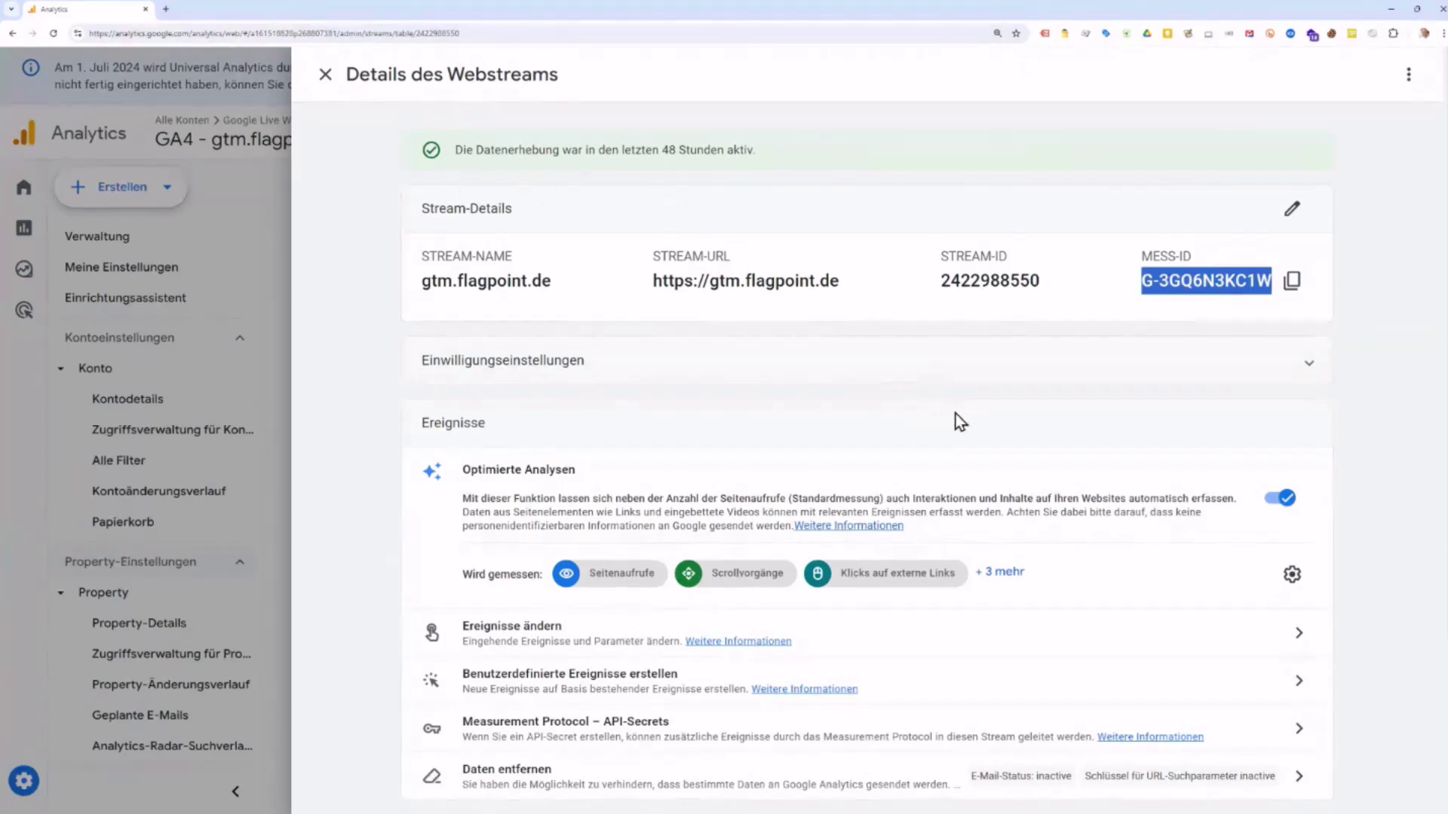
Step: Expand the gtm.flagpoint.de stream's consent settings to show both ad consent signals
{"action": "left_click", "coordinate": [1311, 370]}
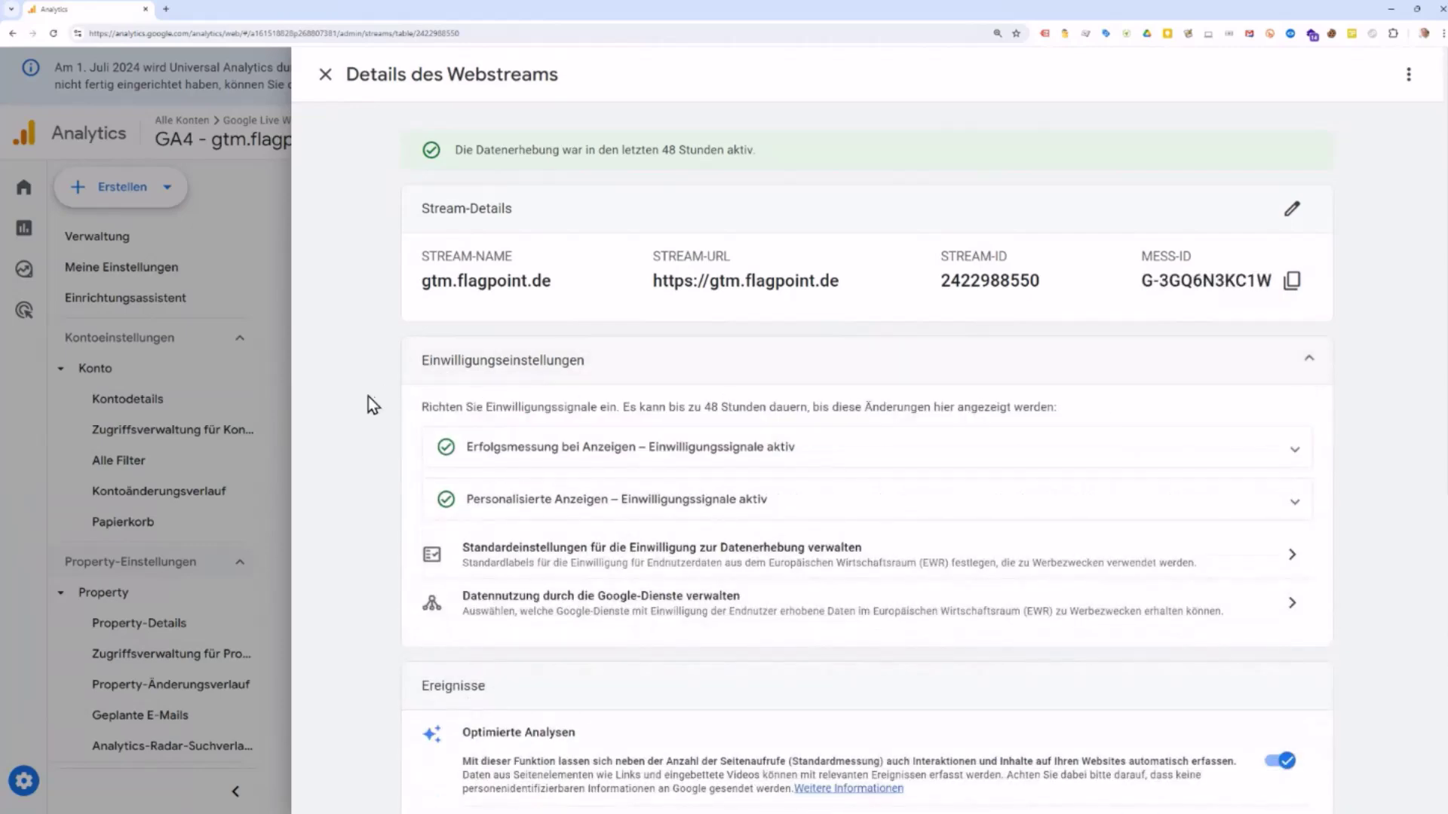
{"action": "scroll", "coordinate": [334, 409], "scroll_direction": "down", "scroll_amount": 2}
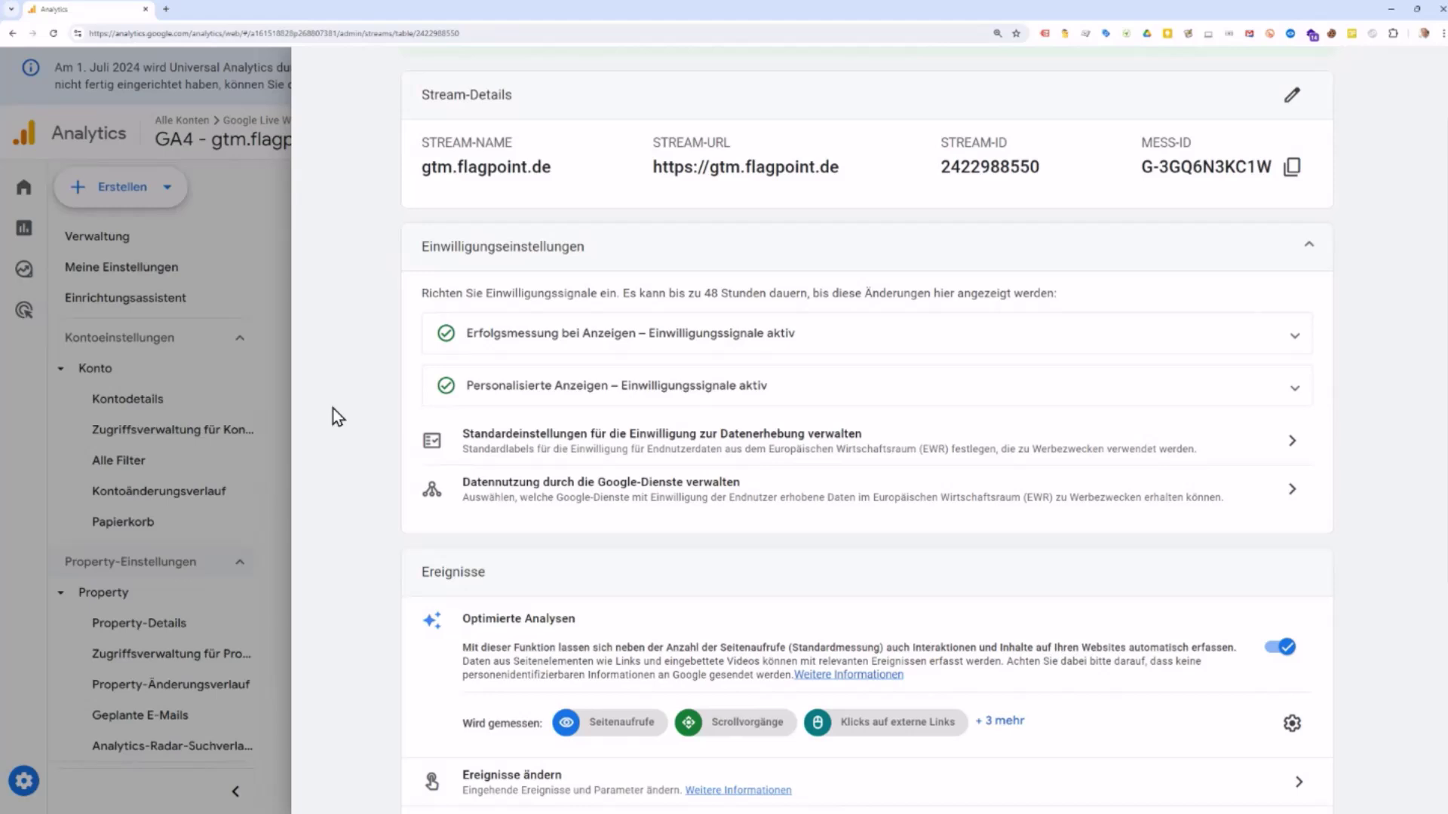
Step: Review the ad measurement and personalised ads consent signals, then collapse Einwilligungseinstellungen
{"action": "left_click", "coordinate": [728, 341]}
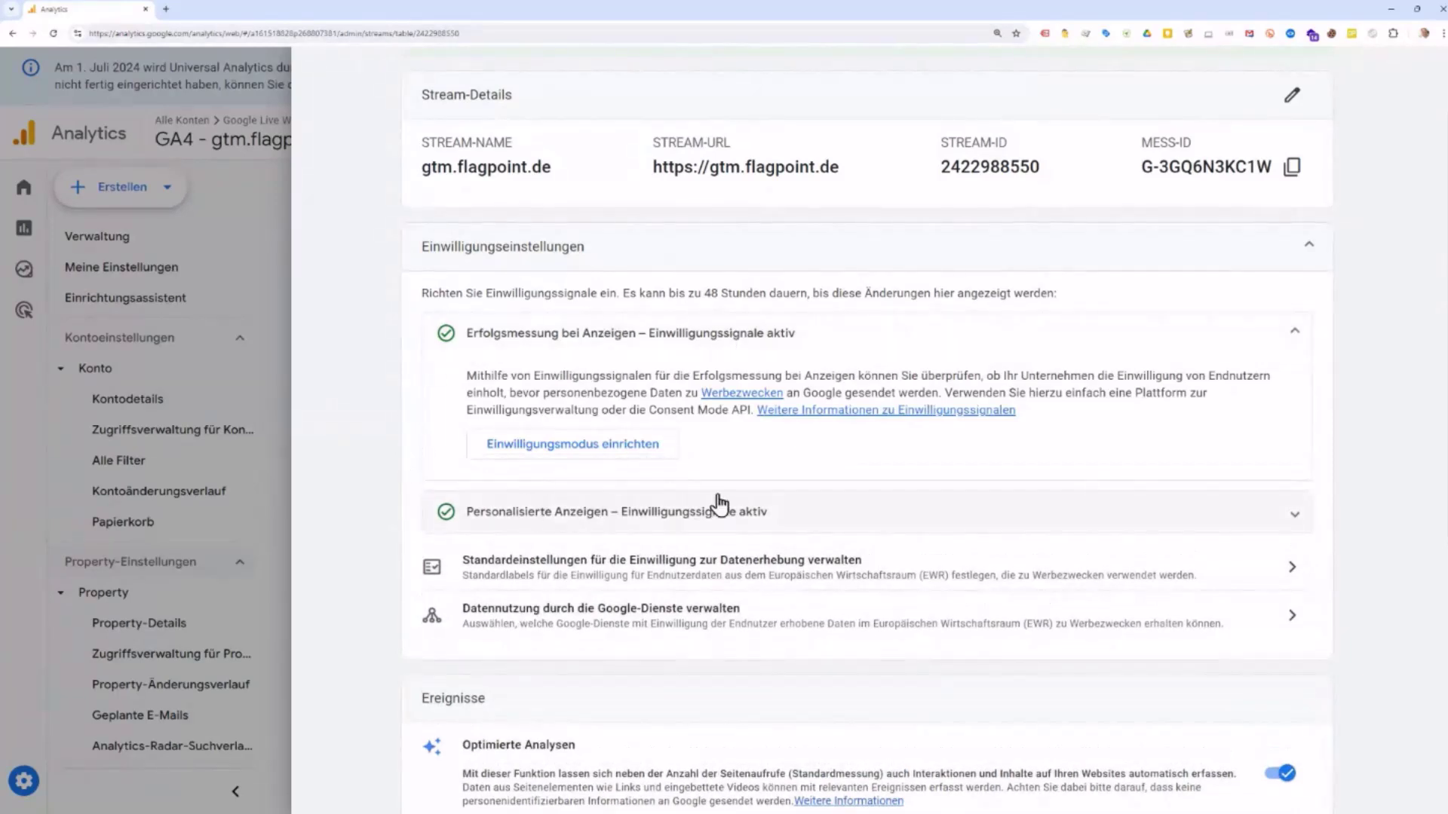
{"action": "left_click", "coordinate": [571, 521]}
{"action": "scroll", "coordinate": [390, 460], "scroll_direction": "down", "scroll_amount": 2}
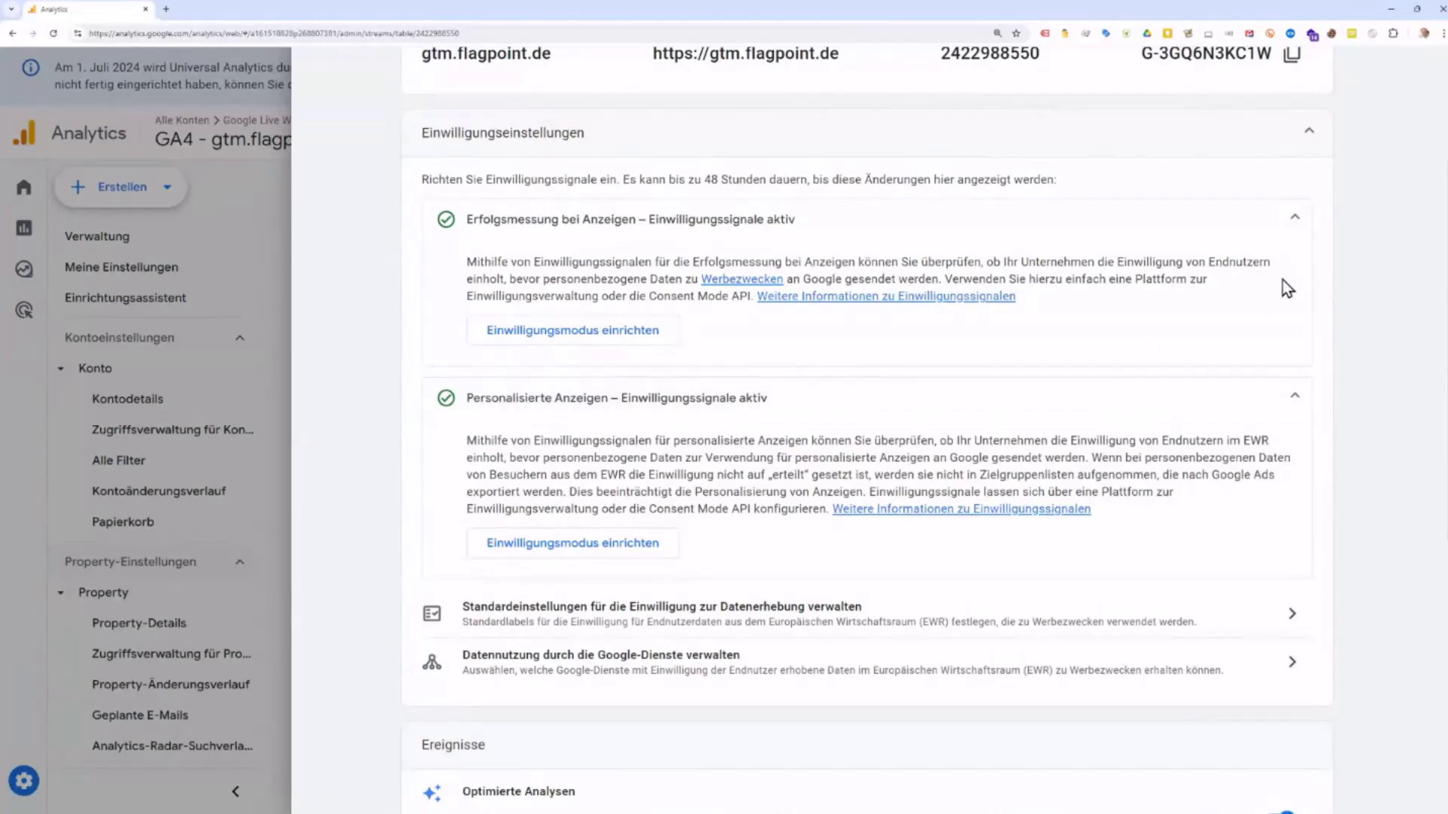
{"action": "left_click", "coordinate": [1310, 138]}
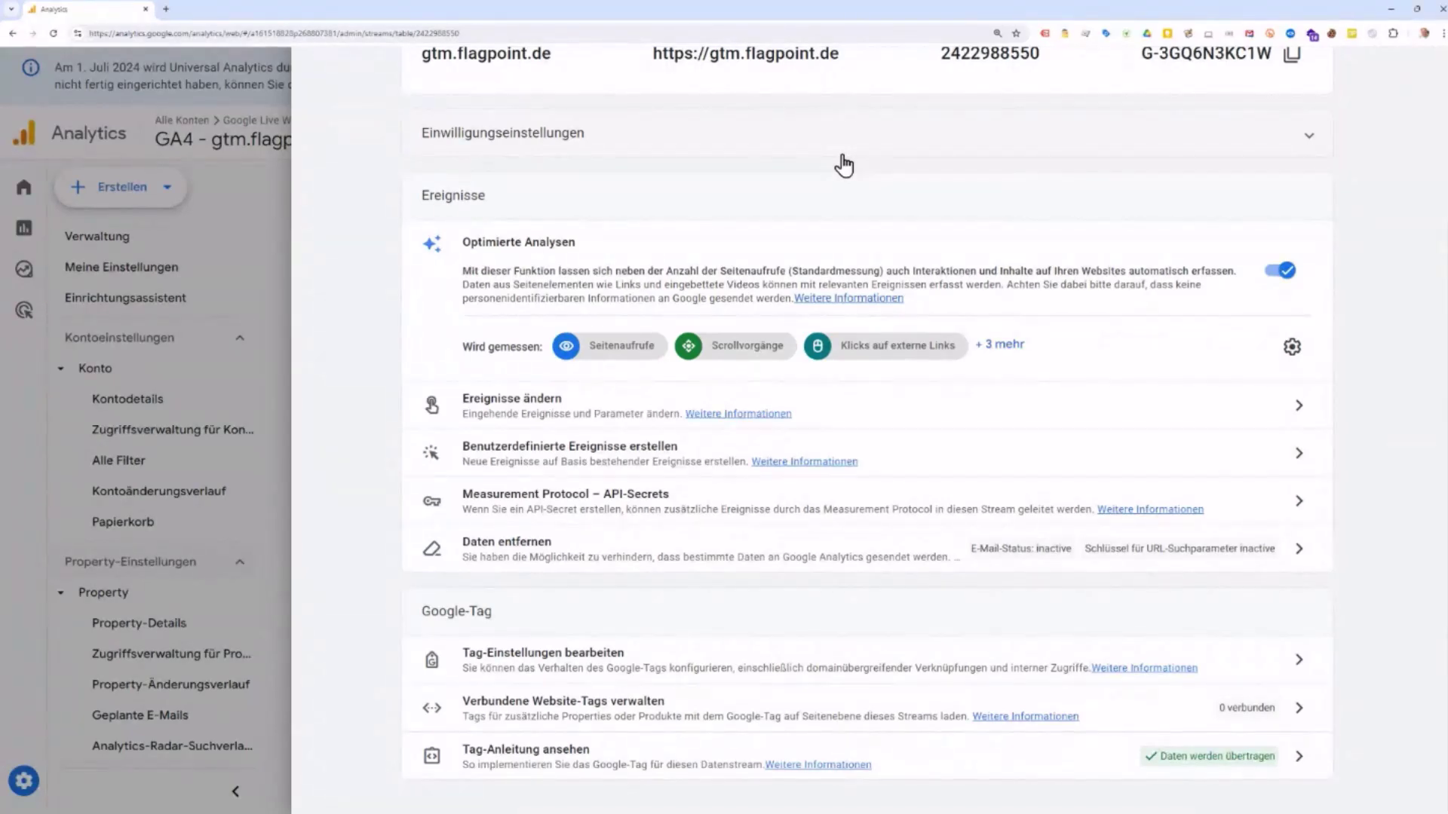
{"action": "left_click", "coordinate": [1292, 346]}
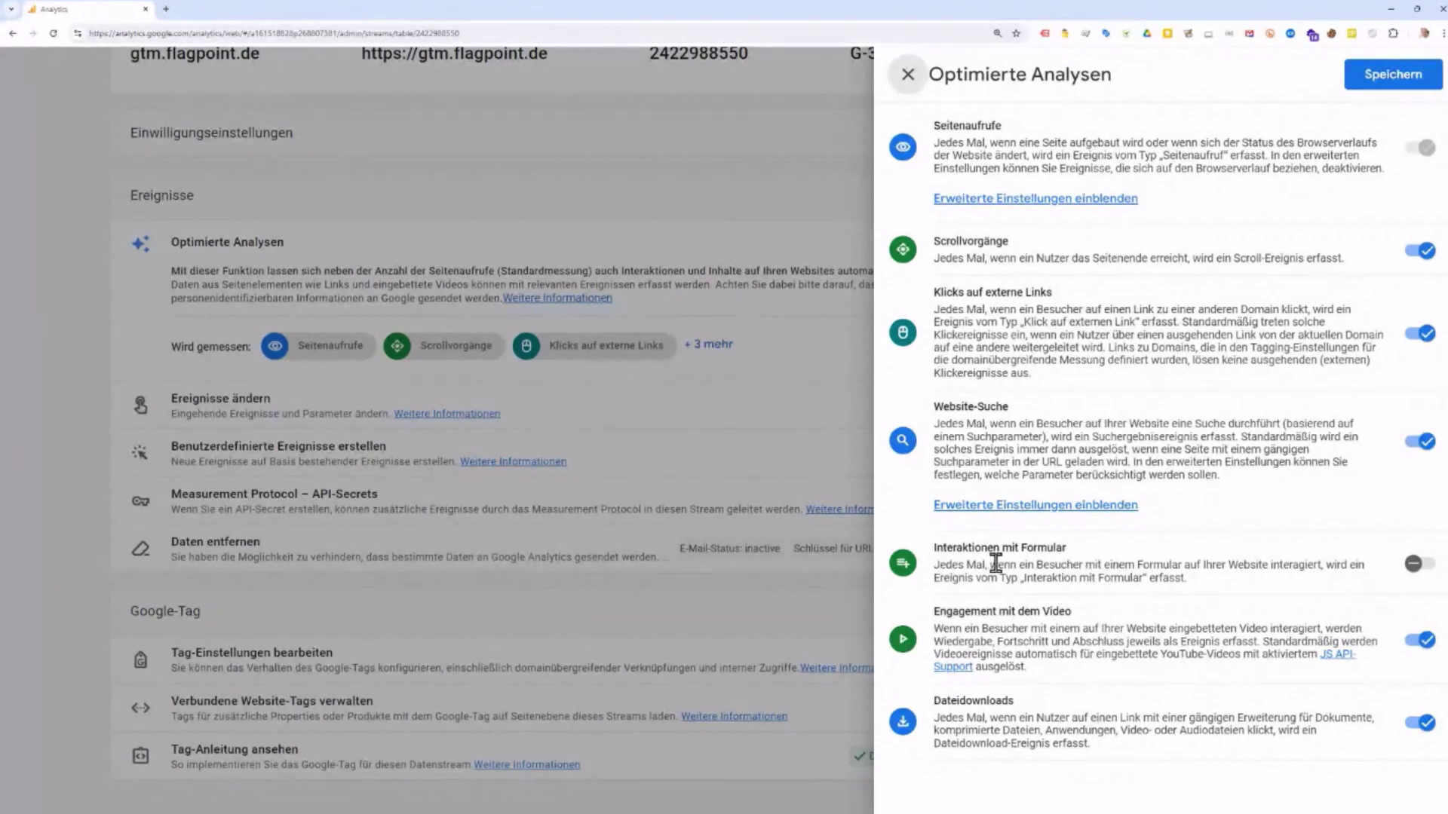
{"action": "left_click", "coordinate": [1422, 566]}
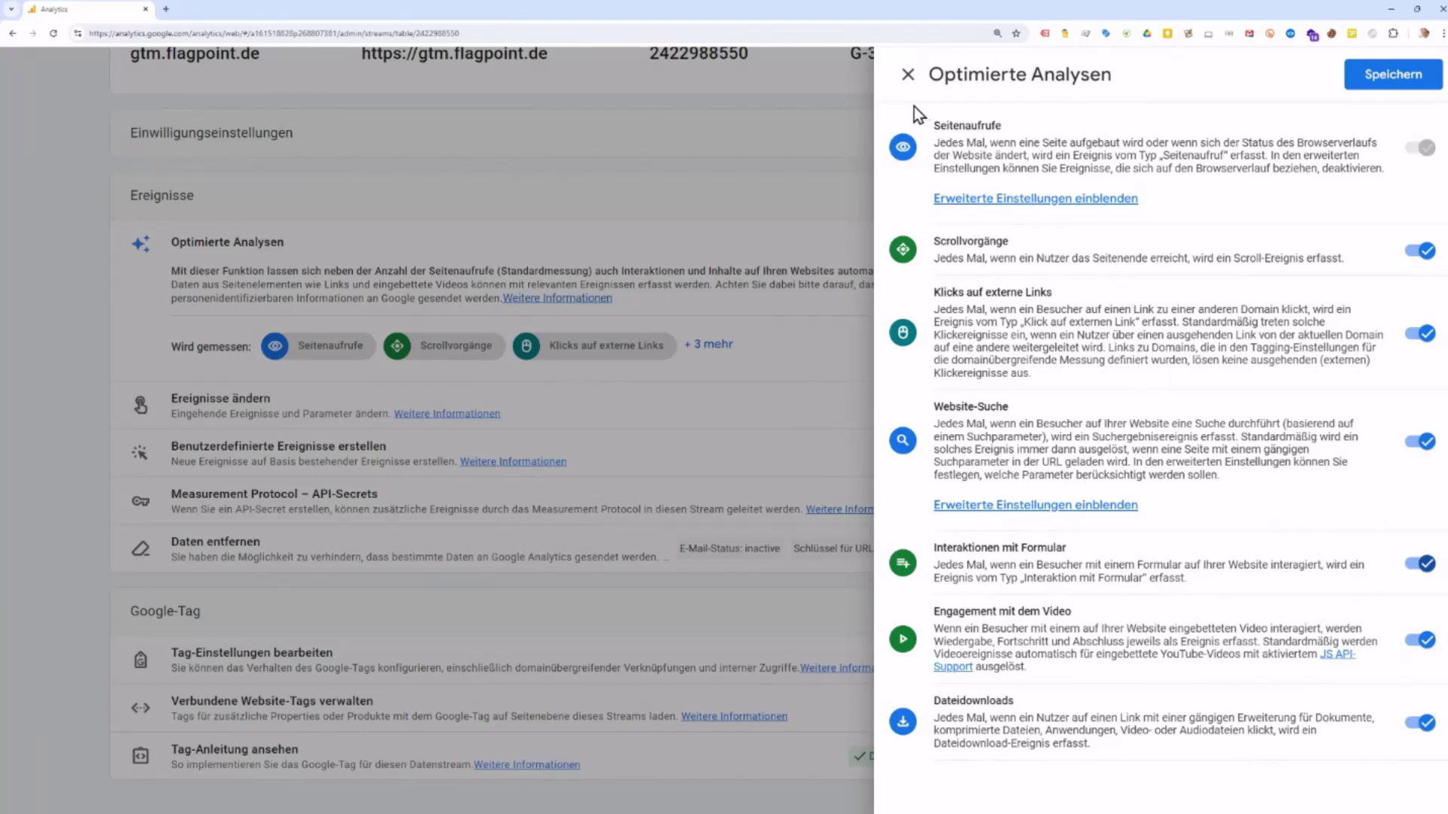
{"action": "left_click", "coordinate": [907, 78]}
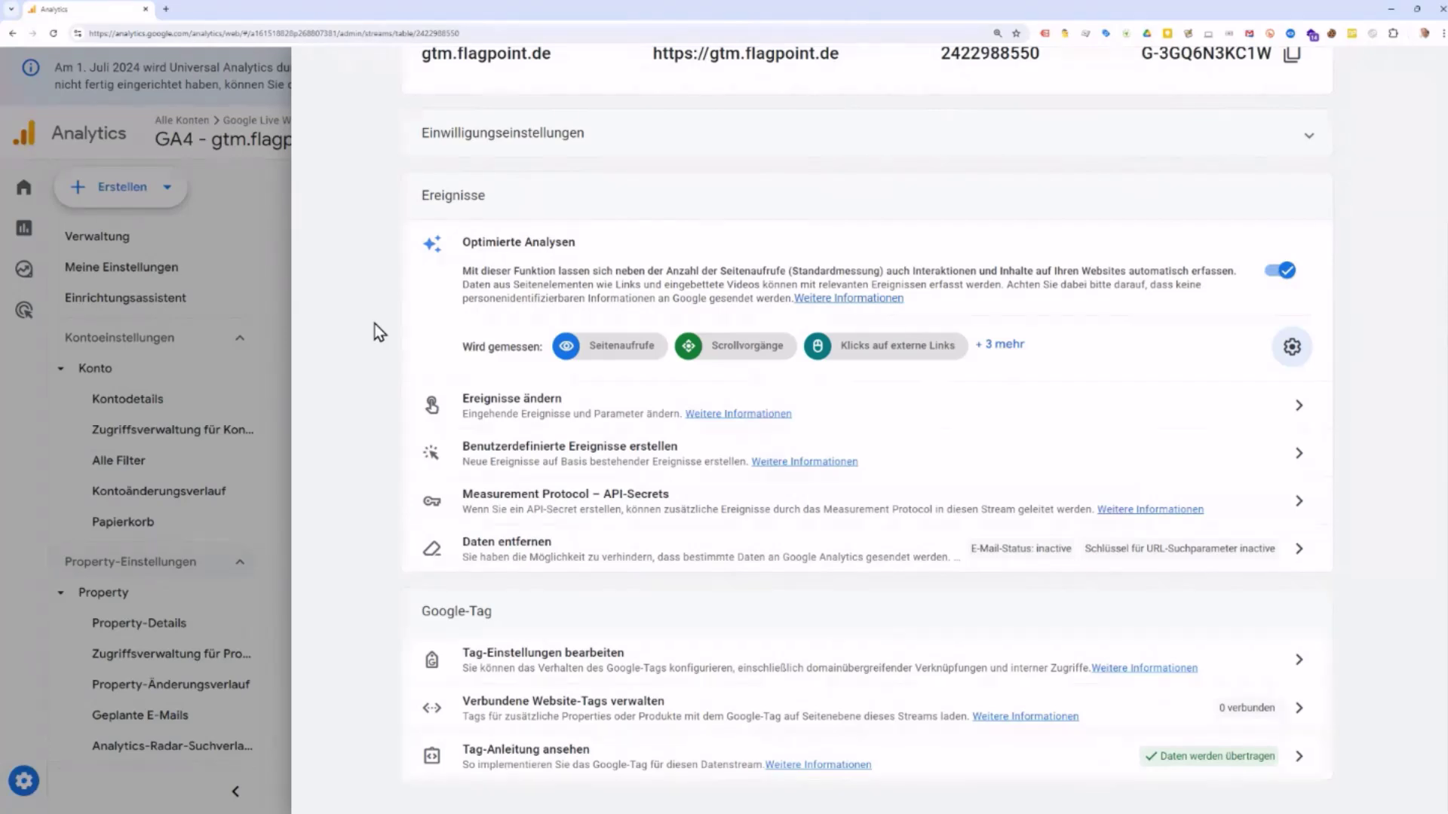
Step: Open the Google tag settings for the gtm.flagpoint.de web stream
{"action": "scroll", "coordinate": [374, 325], "scroll_direction": "down", "scroll_amount": 1}
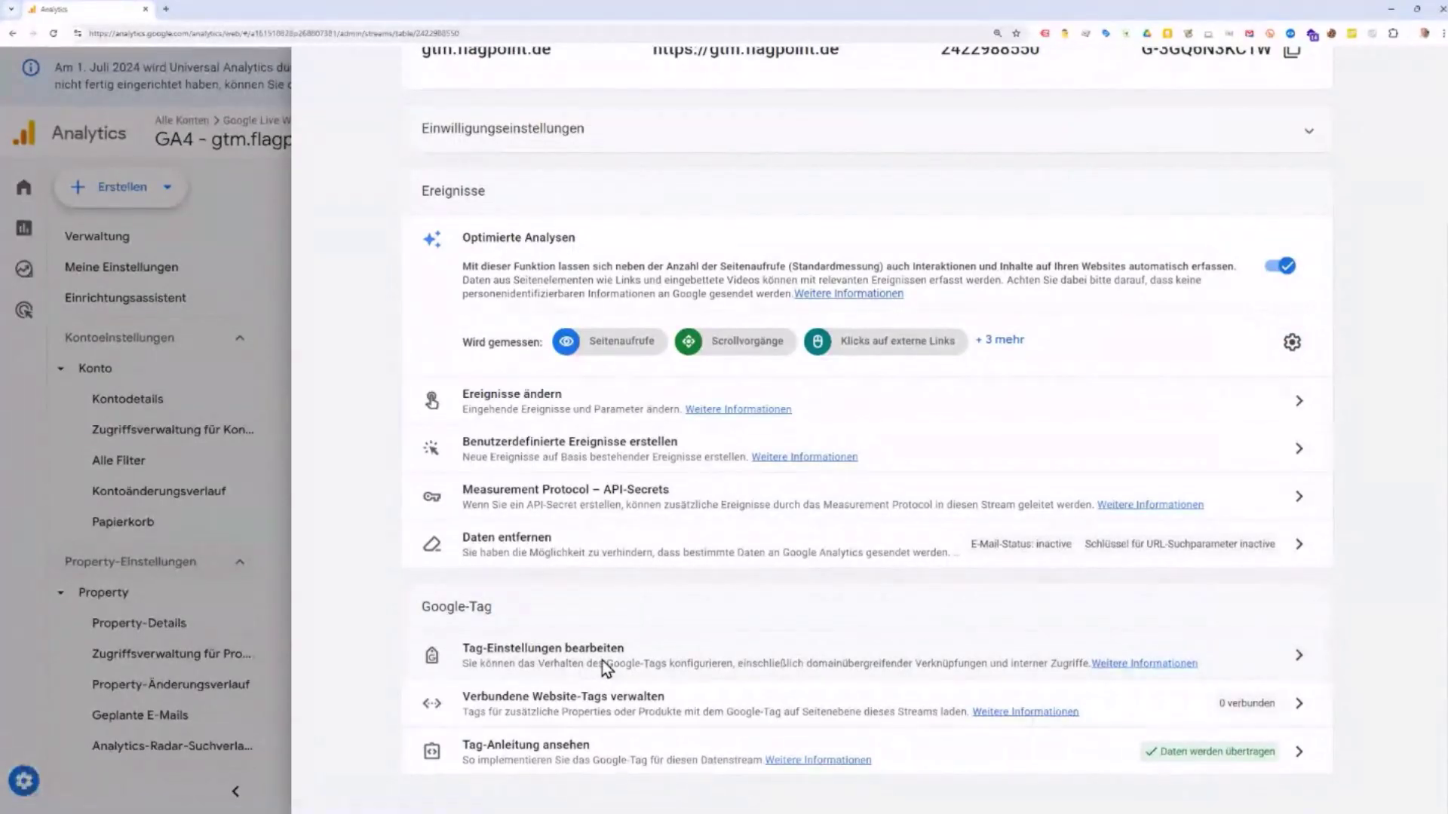
{"action": "left_click", "coordinate": [1296, 663]}
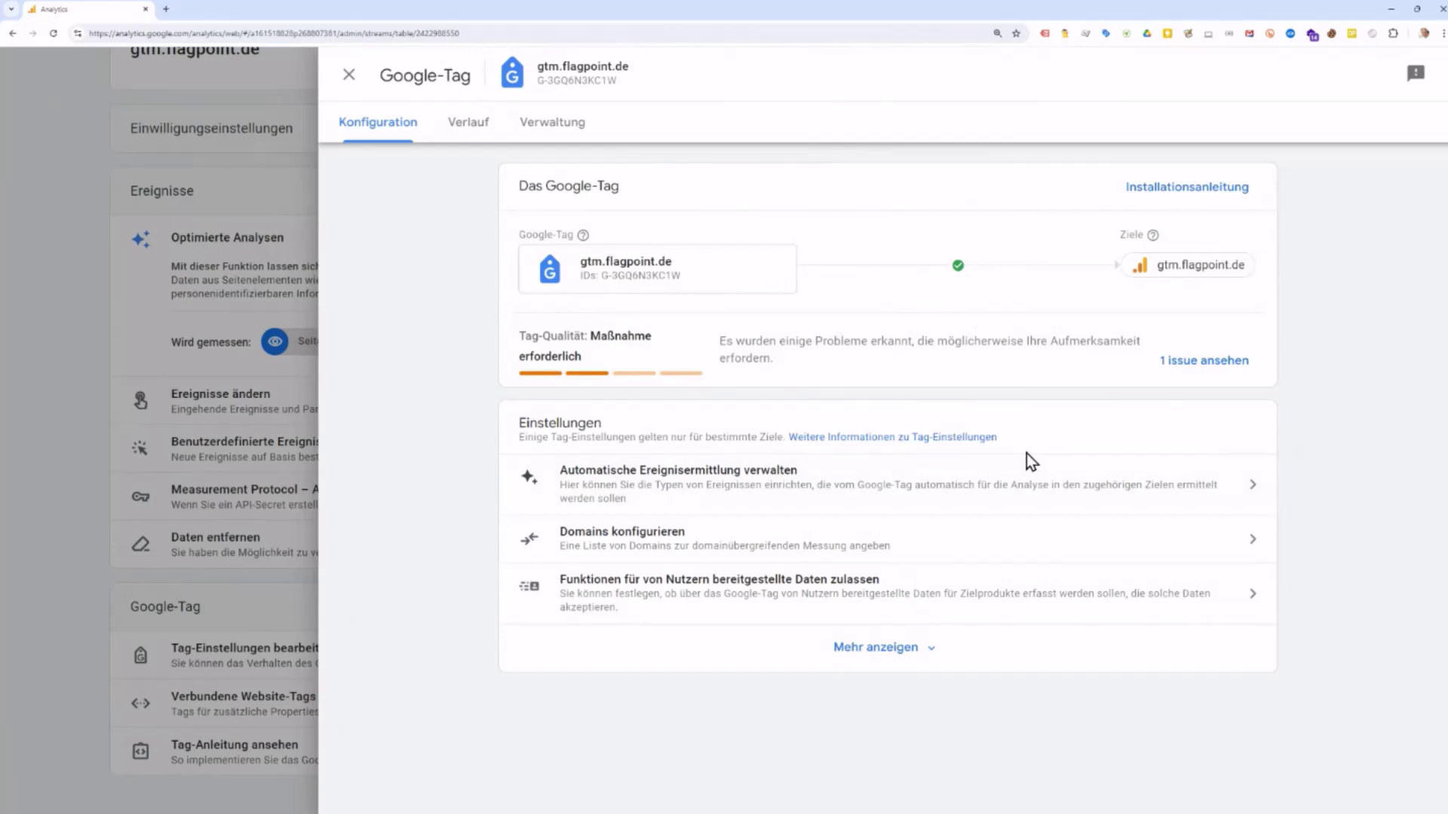
Step: Check automatic event detection, then expand the complete list of Google tag settings
{"action": "left_click", "coordinate": [1025, 482]}
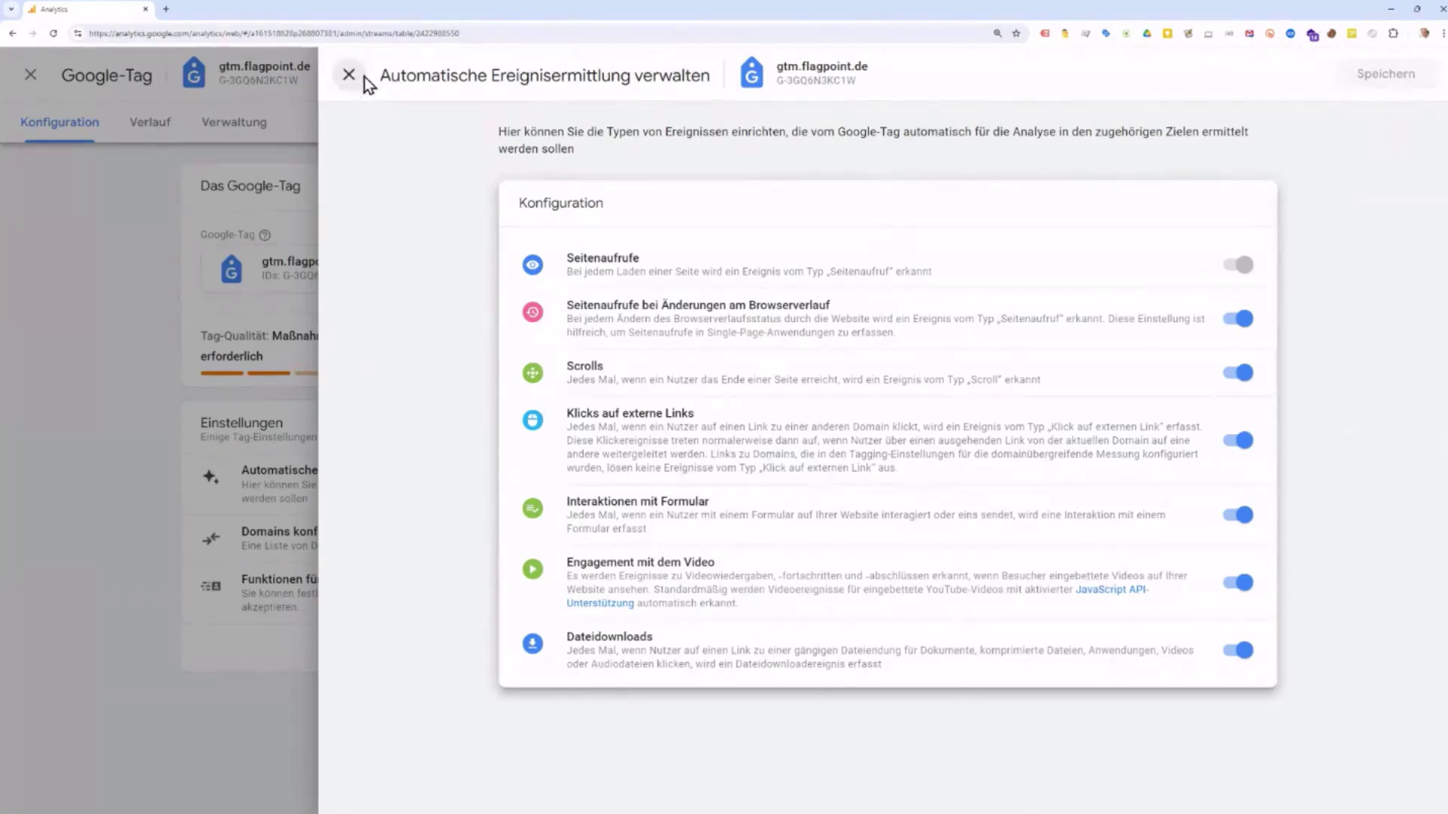
{"action": "left_click", "coordinate": [349, 74]}
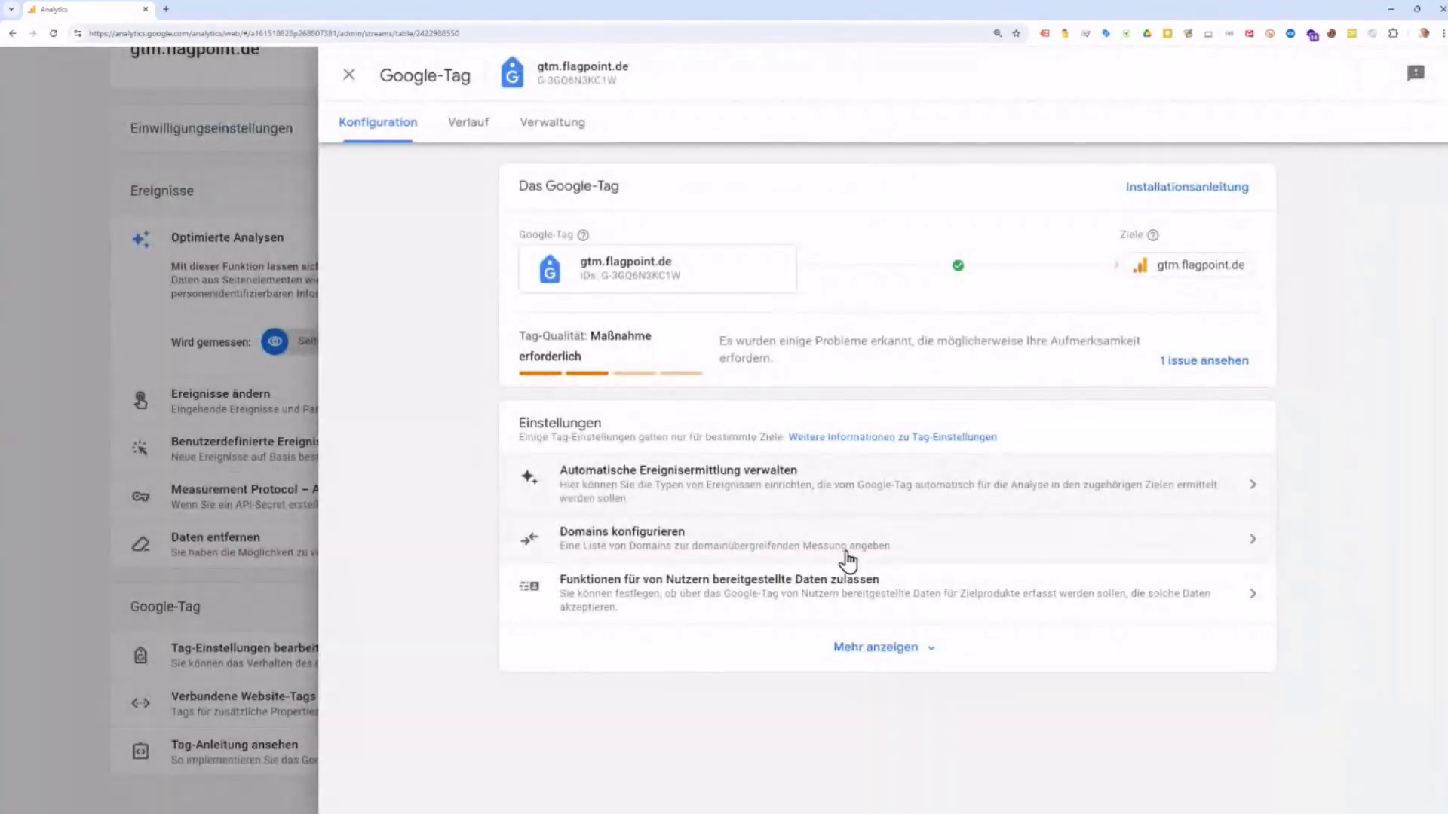
{"action": "left_click", "coordinate": [867, 649]}
{"action": "scroll", "coordinate": [882, 573], "scroll_direction": "down", "scroll_amount": 3}
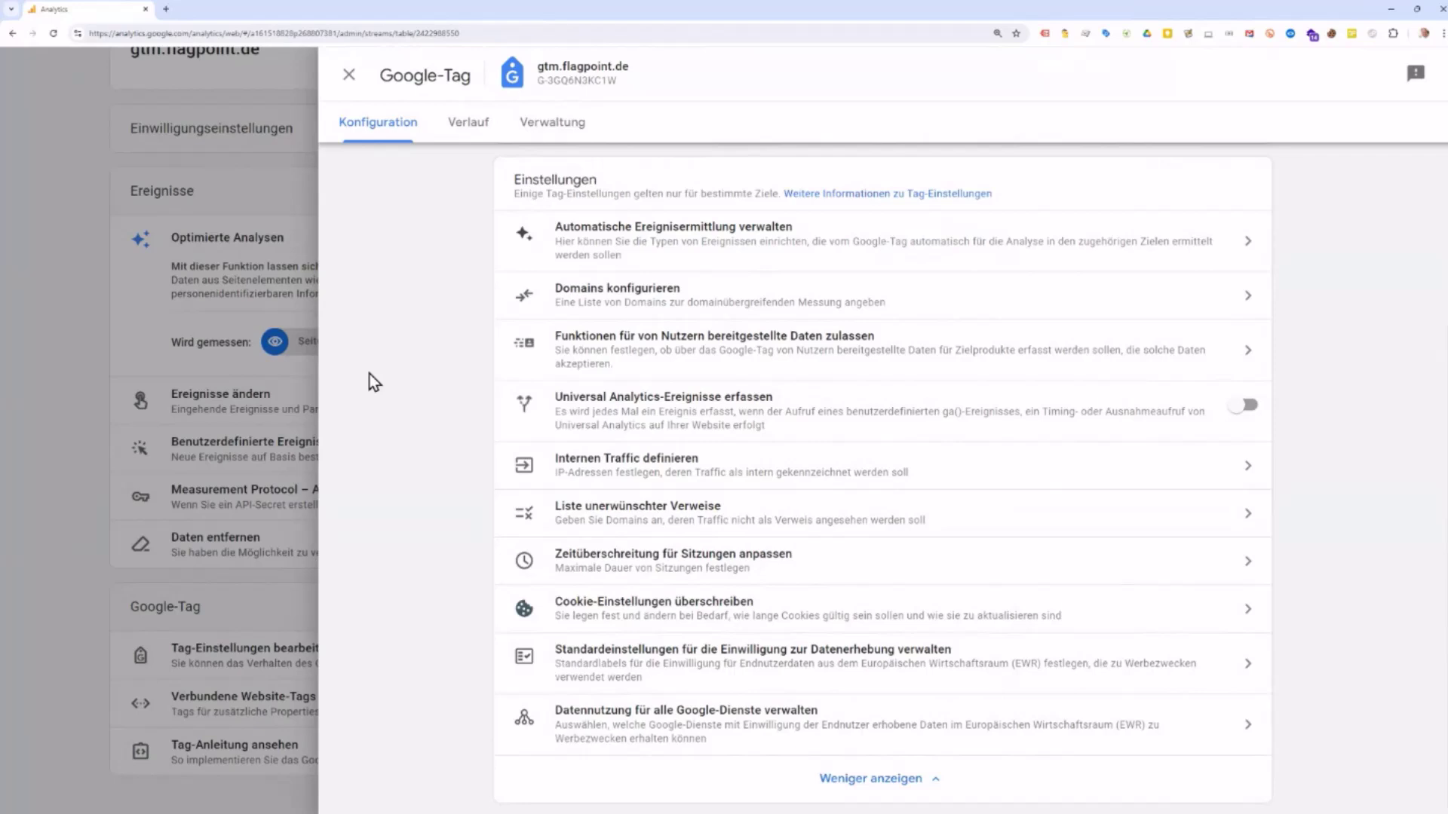
Step: Review the cross-domain configuration and the internal traffic rules, where none are defined
{"action": "left_click", "coordinate": [759, 309]}
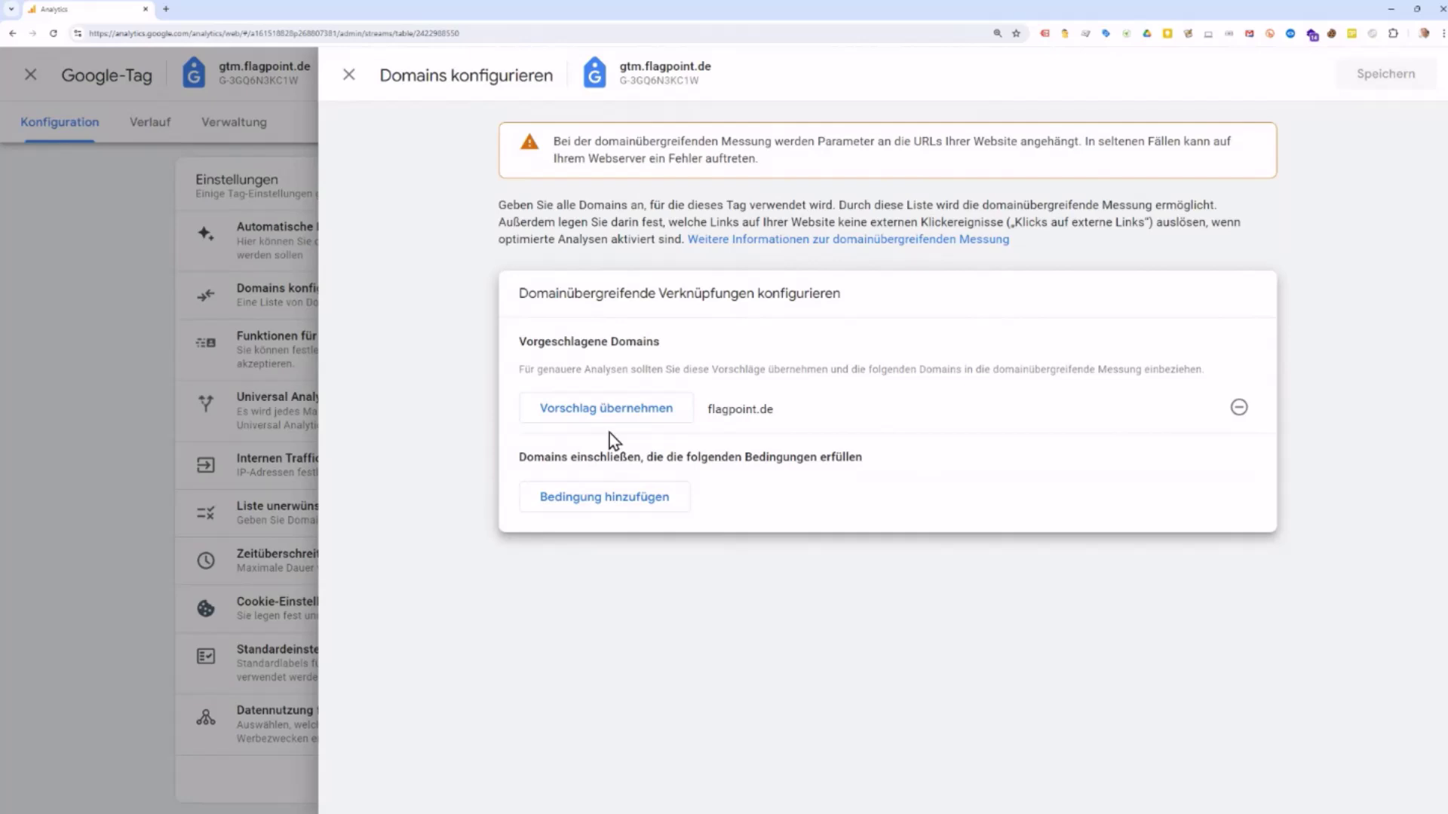
{"action": "left_click", "coordinate": [348, 82]}
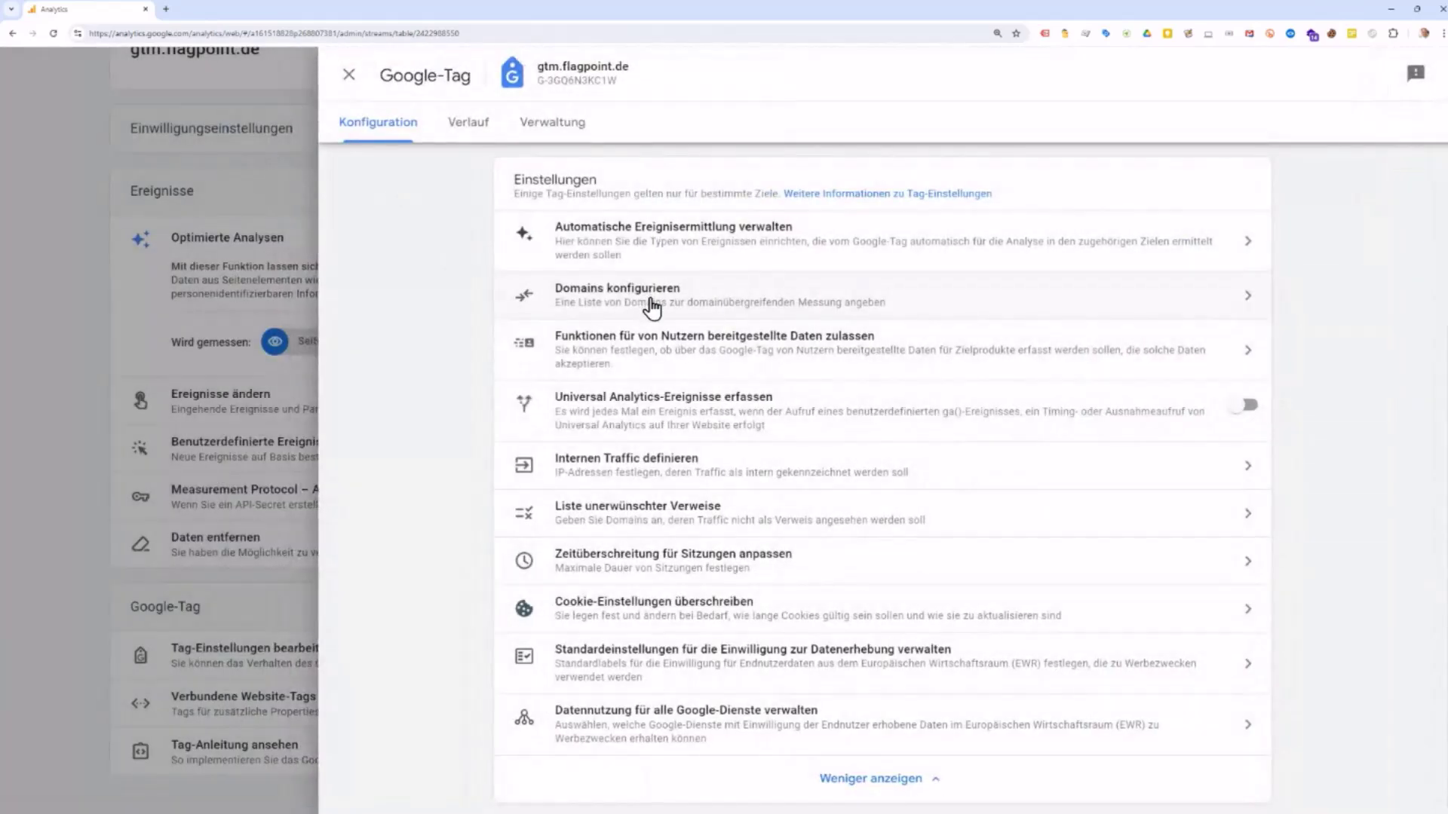
{"action": "left_click", "coordinate": [640, 476]}
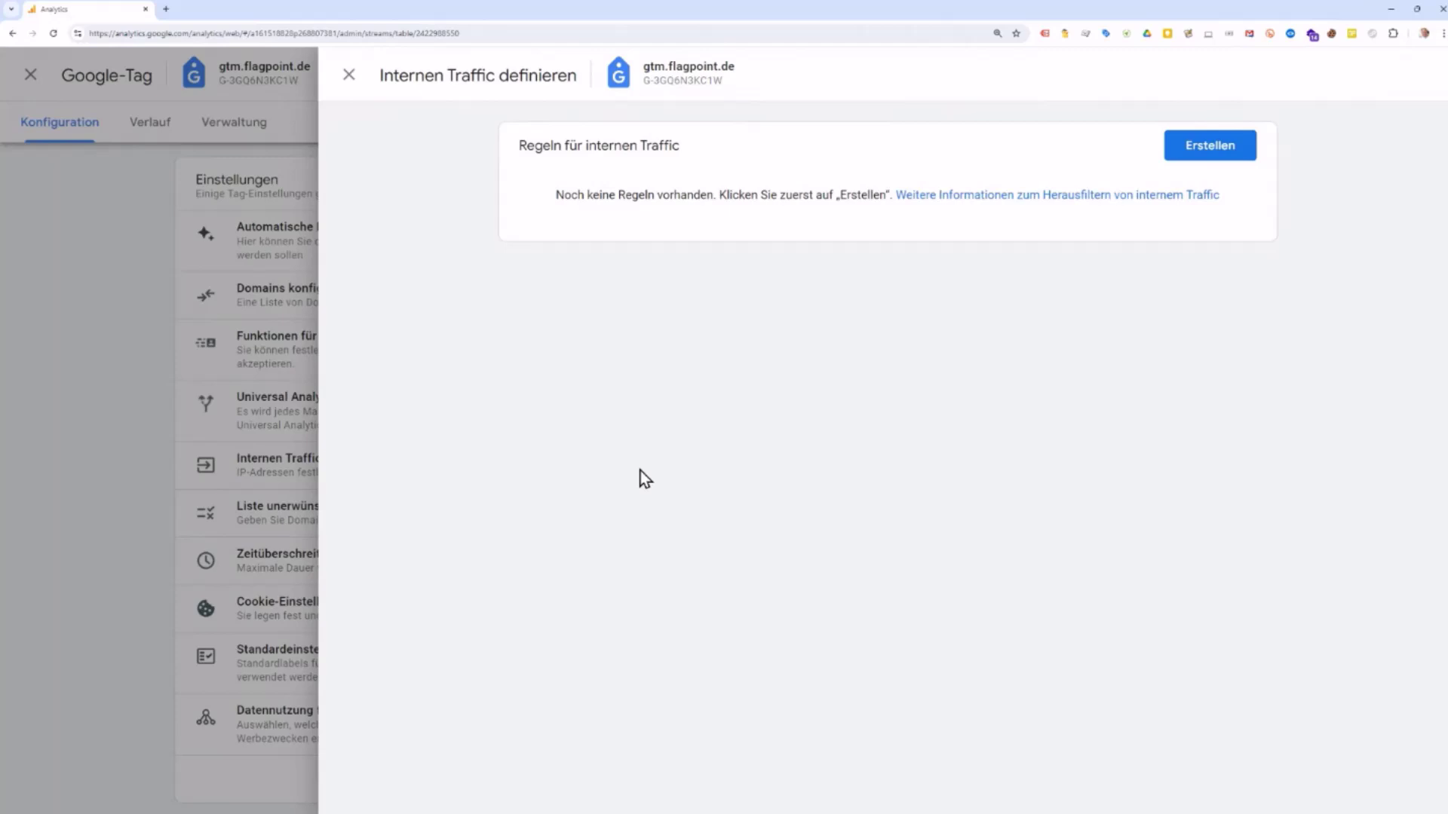
{"action": "left_click", "coordinate": [348, 75]}
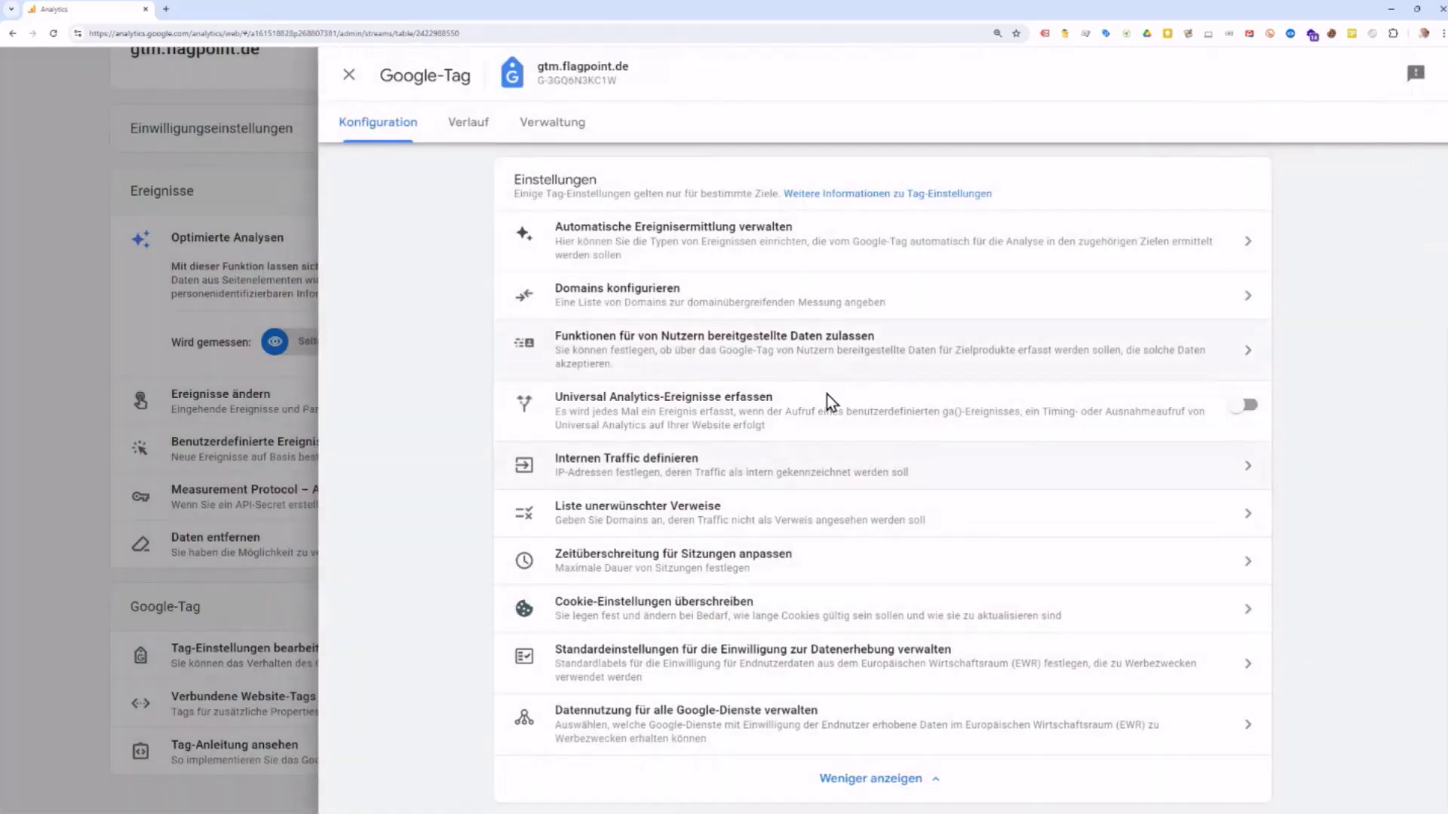
Step: Open the unwanted referrals list showing the paypal.com referral domain condition
{"action": "left_click", "coordinate": [852, 520]}
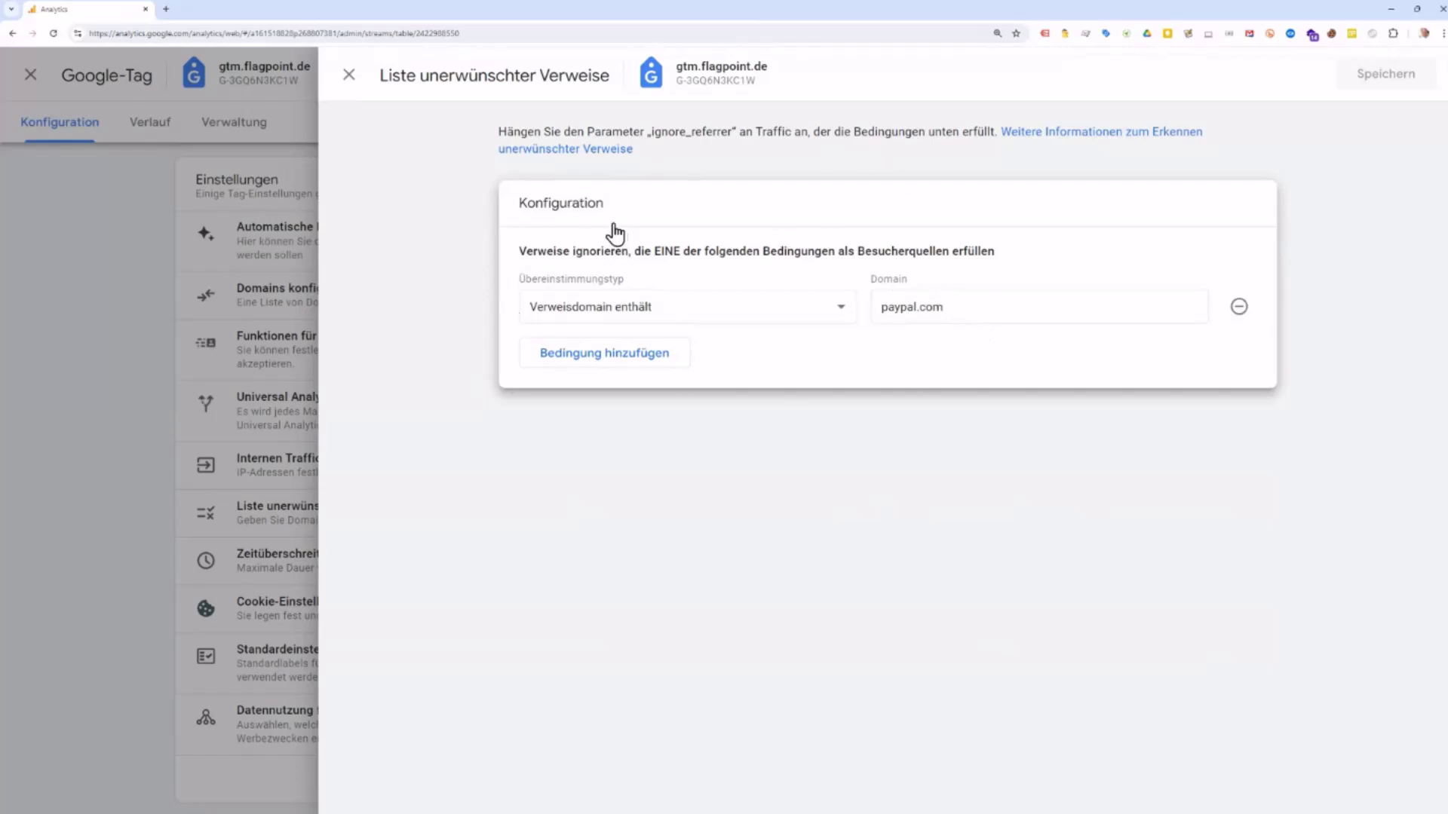
Step: Close the referral list, Google tag and web stream detail panels to reach Datenstreams
{"action": "left_click", "coordinate": [349, 75]}
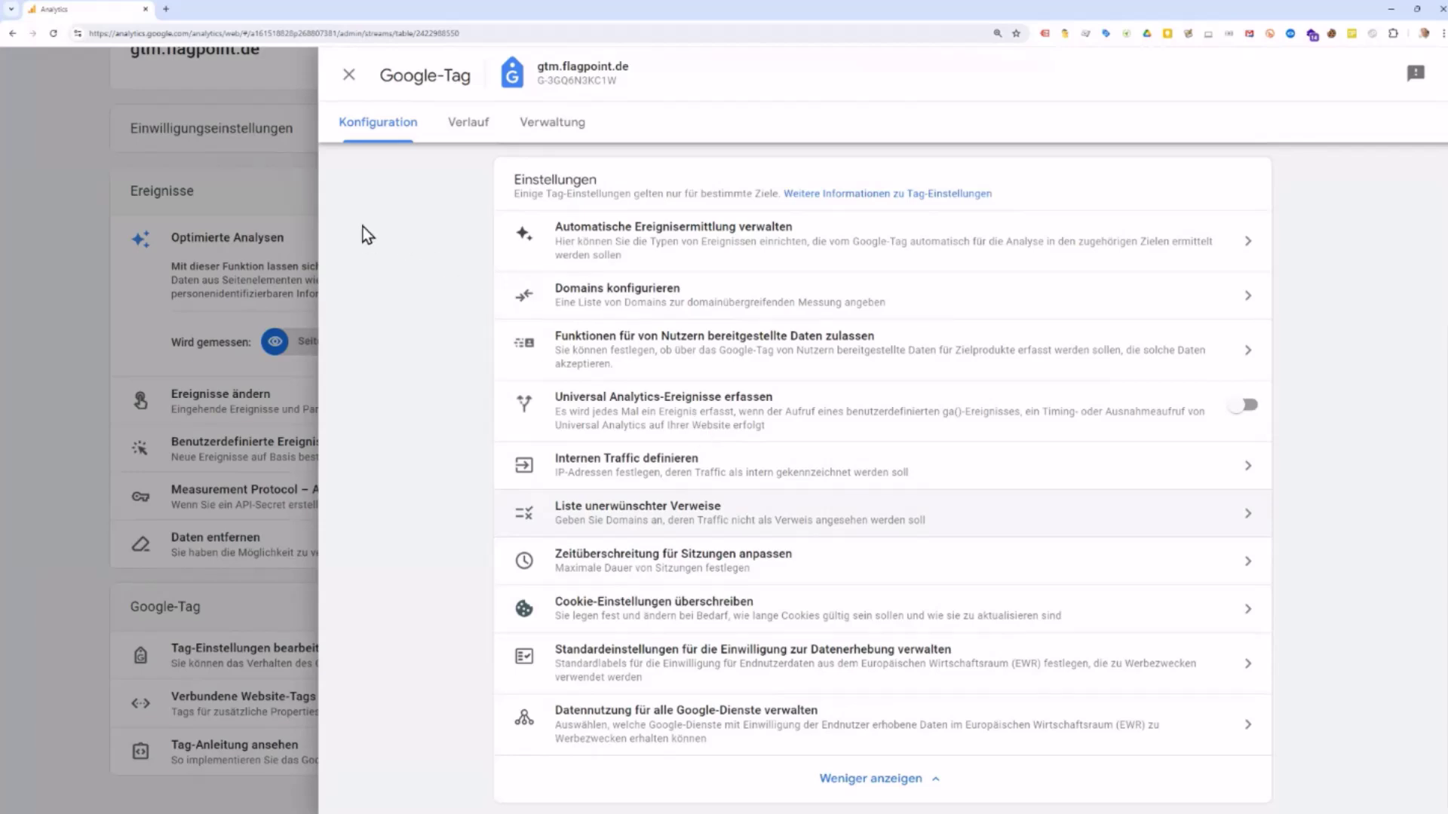
{"action": "left_click", "coordinate": [352, 78]}
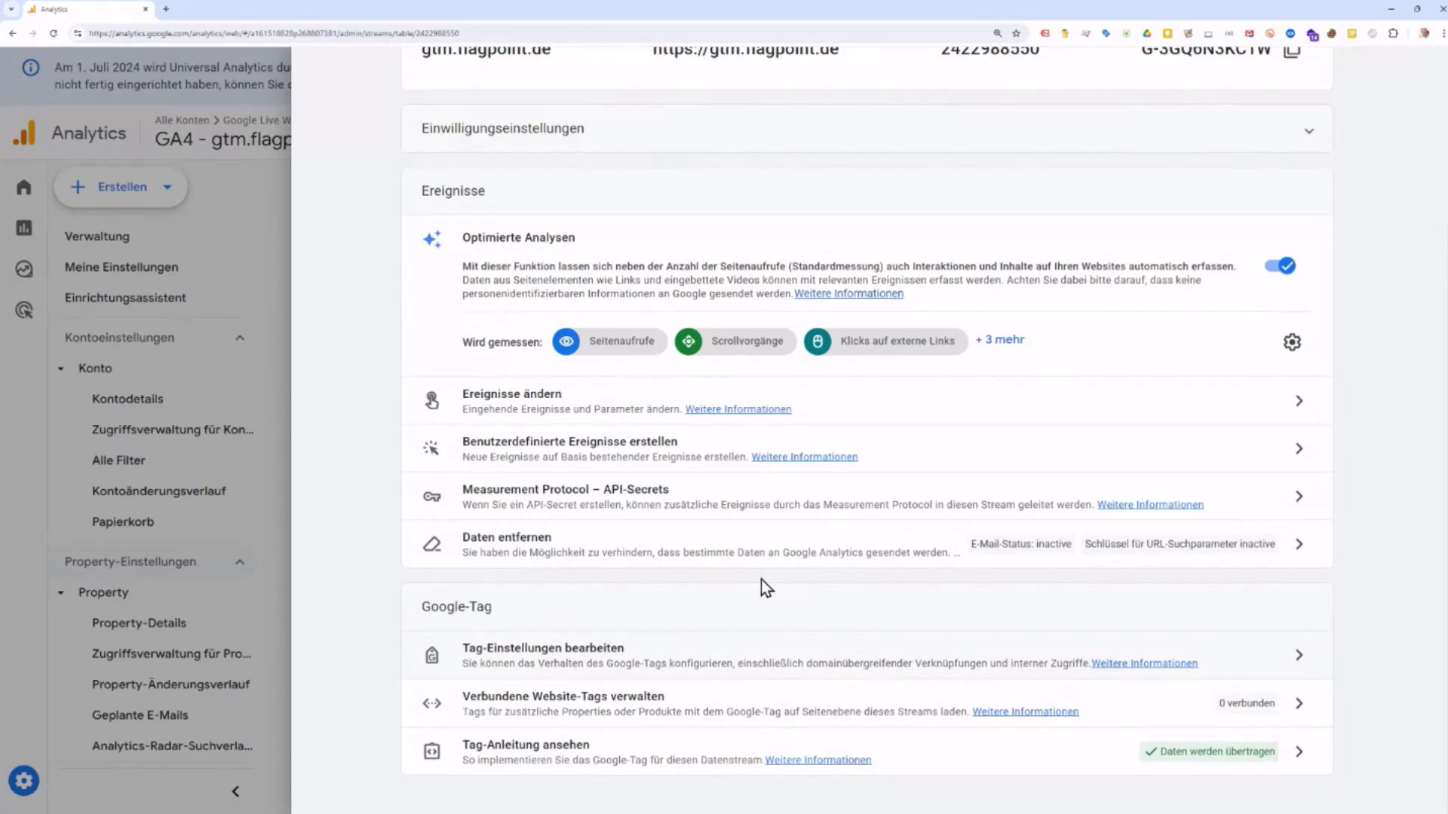
{"action": "scroll", "coordinate": [762, 579], "scroll_direction": "up", "scroll_amount": 3}
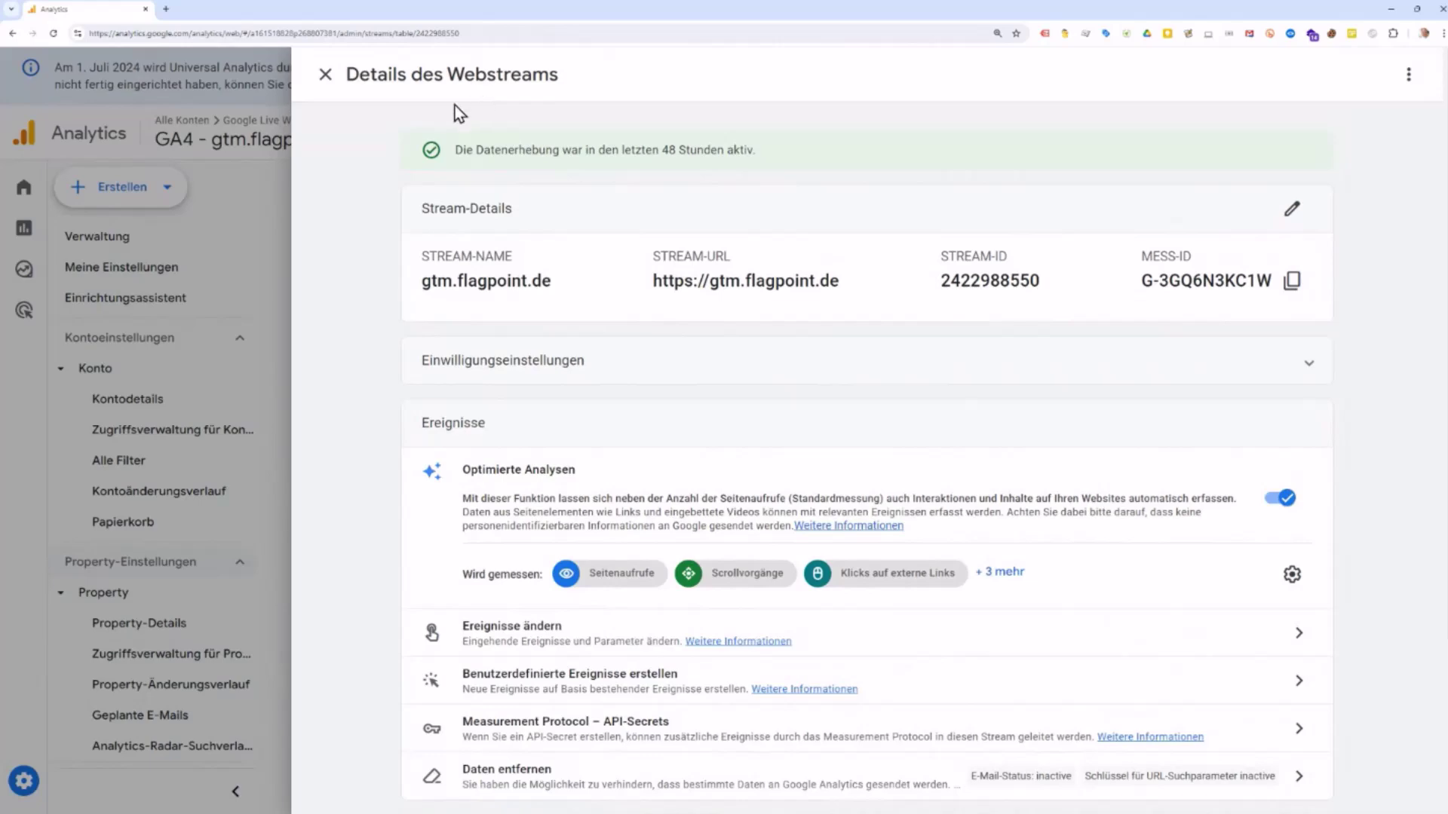
{"action": "left_click", "coordinate": [325, 75]}
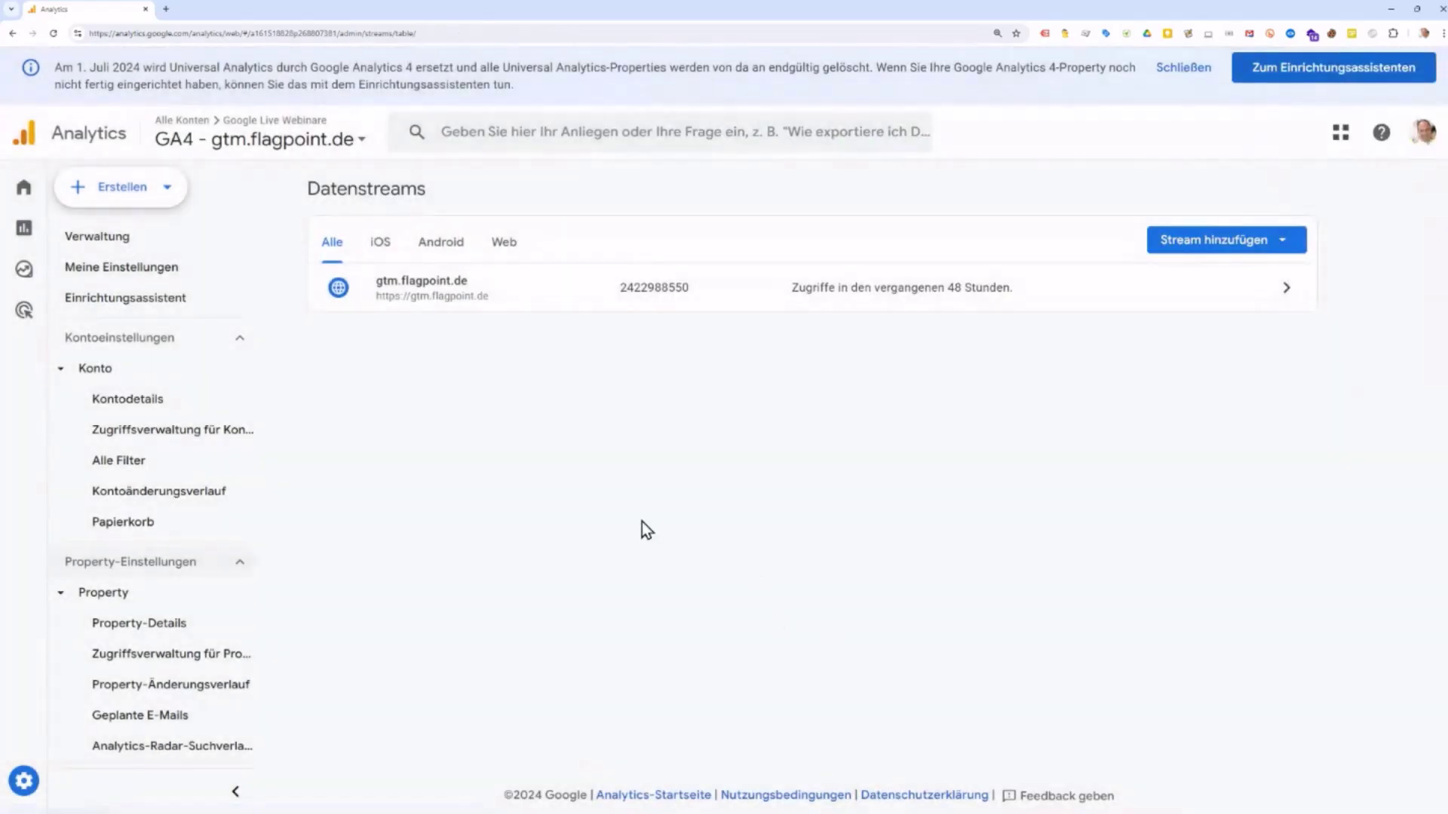
Step: Go to the Verwaltung overview and scroll to the Datenerhebung und -änderung card
{"action": "left_click", "coordinate": [89, 240]}
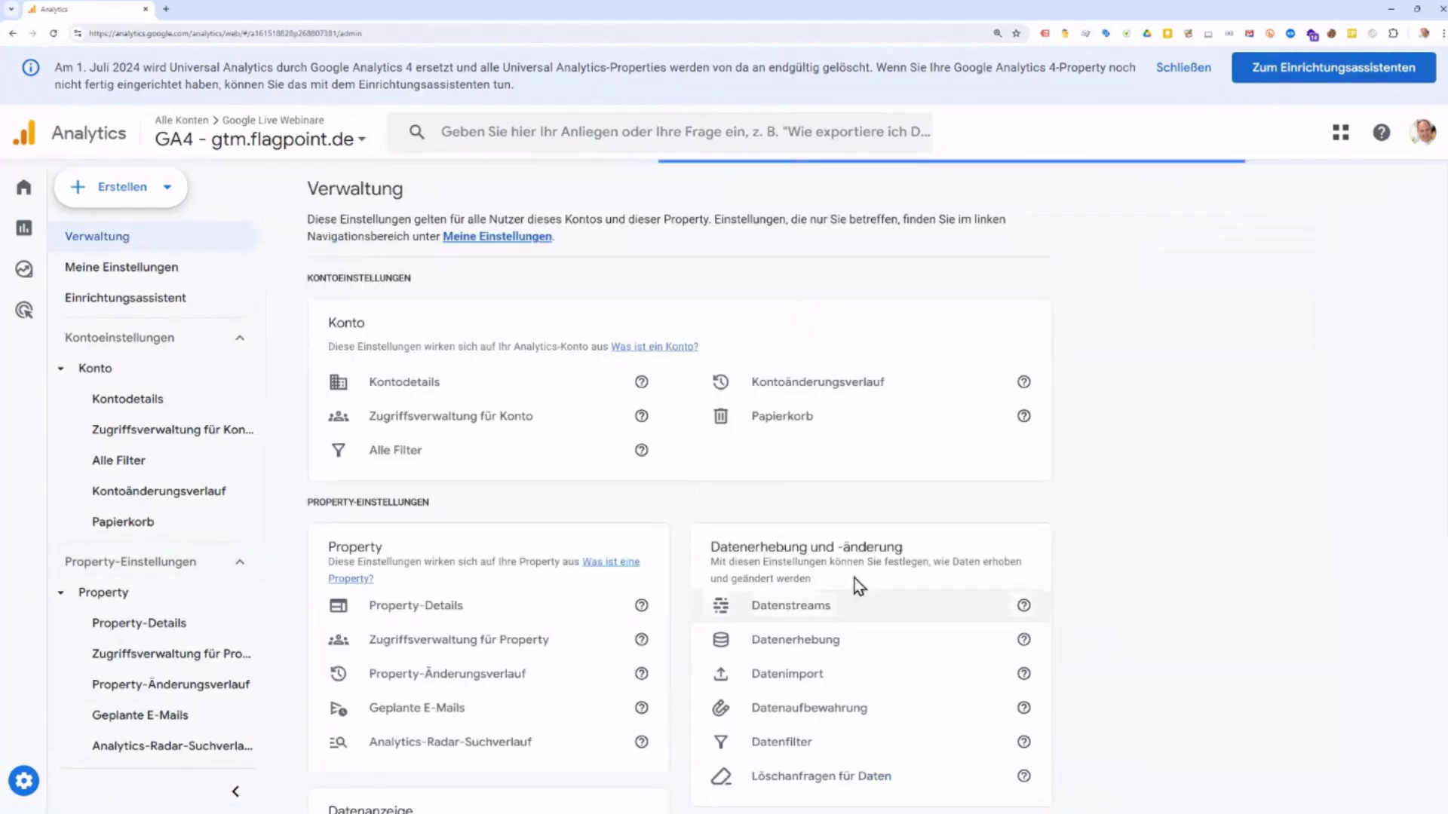
{"action": "left_click_drag", "start_coordinate": [710, 547], "coordinate": [923, 552]}
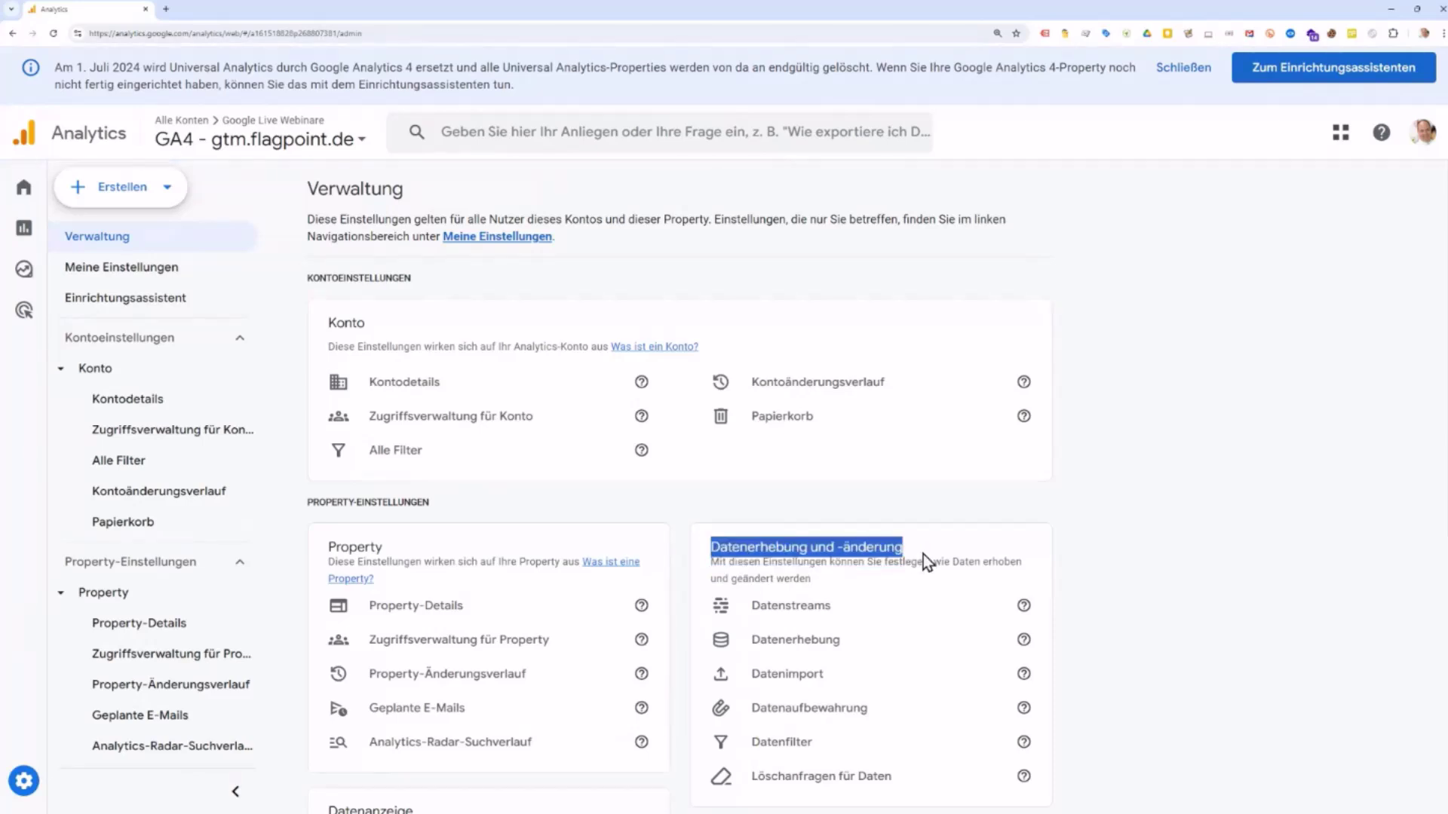
{"action": "scroll", "coordinate": [1132, 656], "scroll_direction": "down", "scroll_amount": 1}
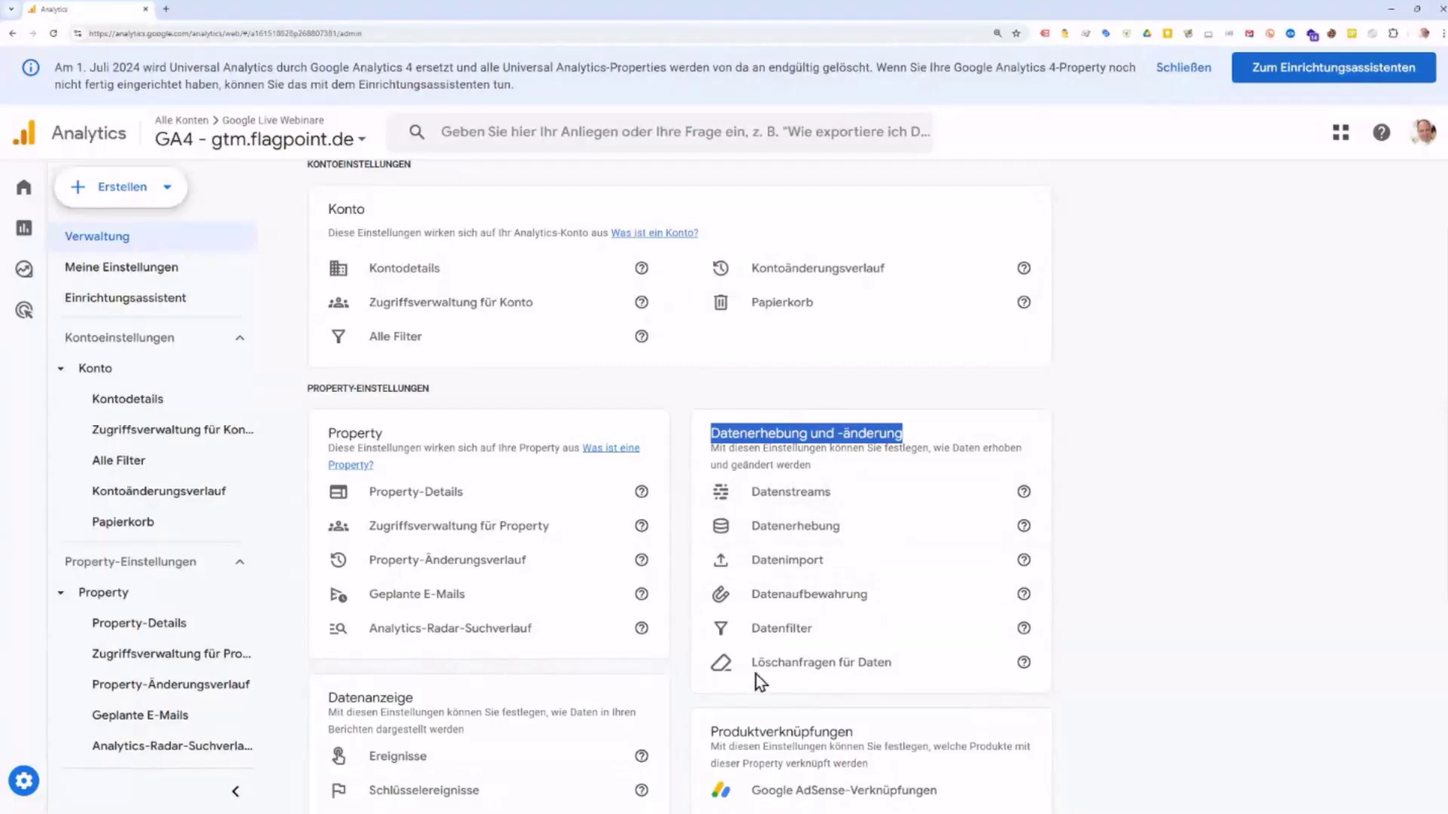
Step: Open Datenerhebung and review the Google Signals collection and User-ID settings
{"action": "left_click", "coordinate": [799, 535]}
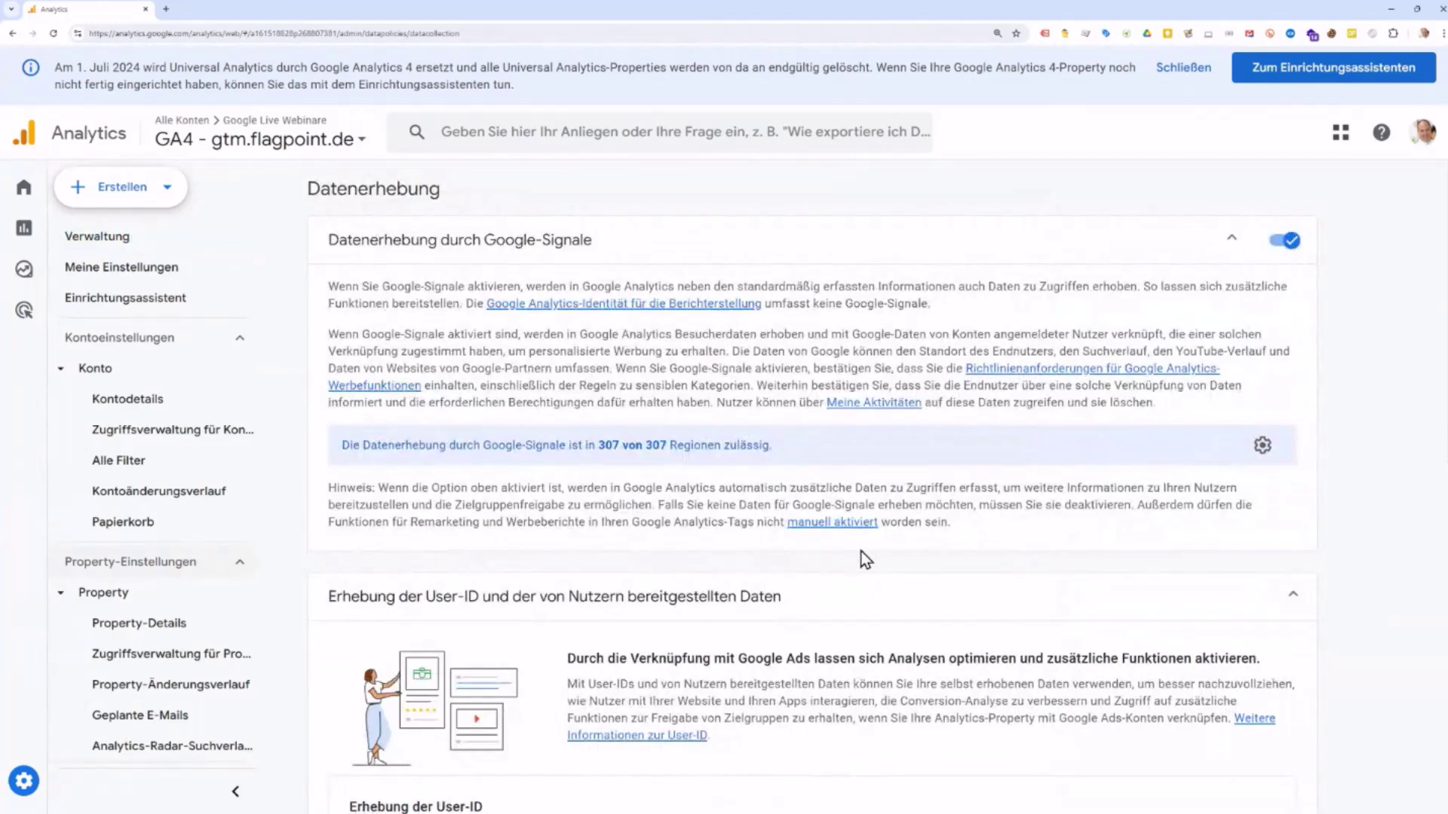
{"action": "scroll", "coordinate": [867, 555], "scroll_direction": "down", "scroll_amount": 5}
{"action": "scroll", "coordinate": [870, 558], "scroll_direction": "down", "scroll_amount": 4}
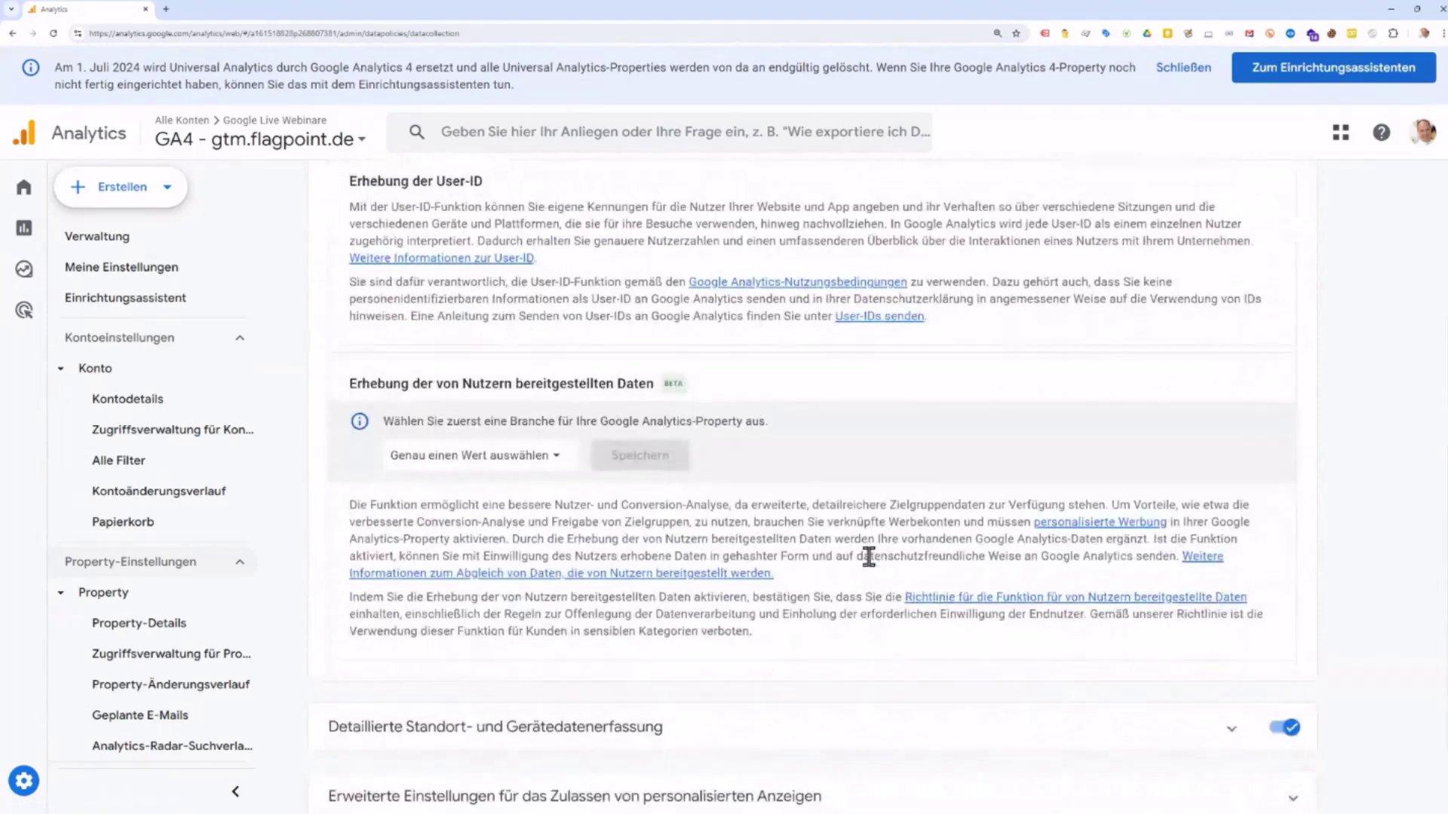
{"action": "scroll", "coordinate": [868, 556], "scroll_direction": "up", "scroll_amount": 8}
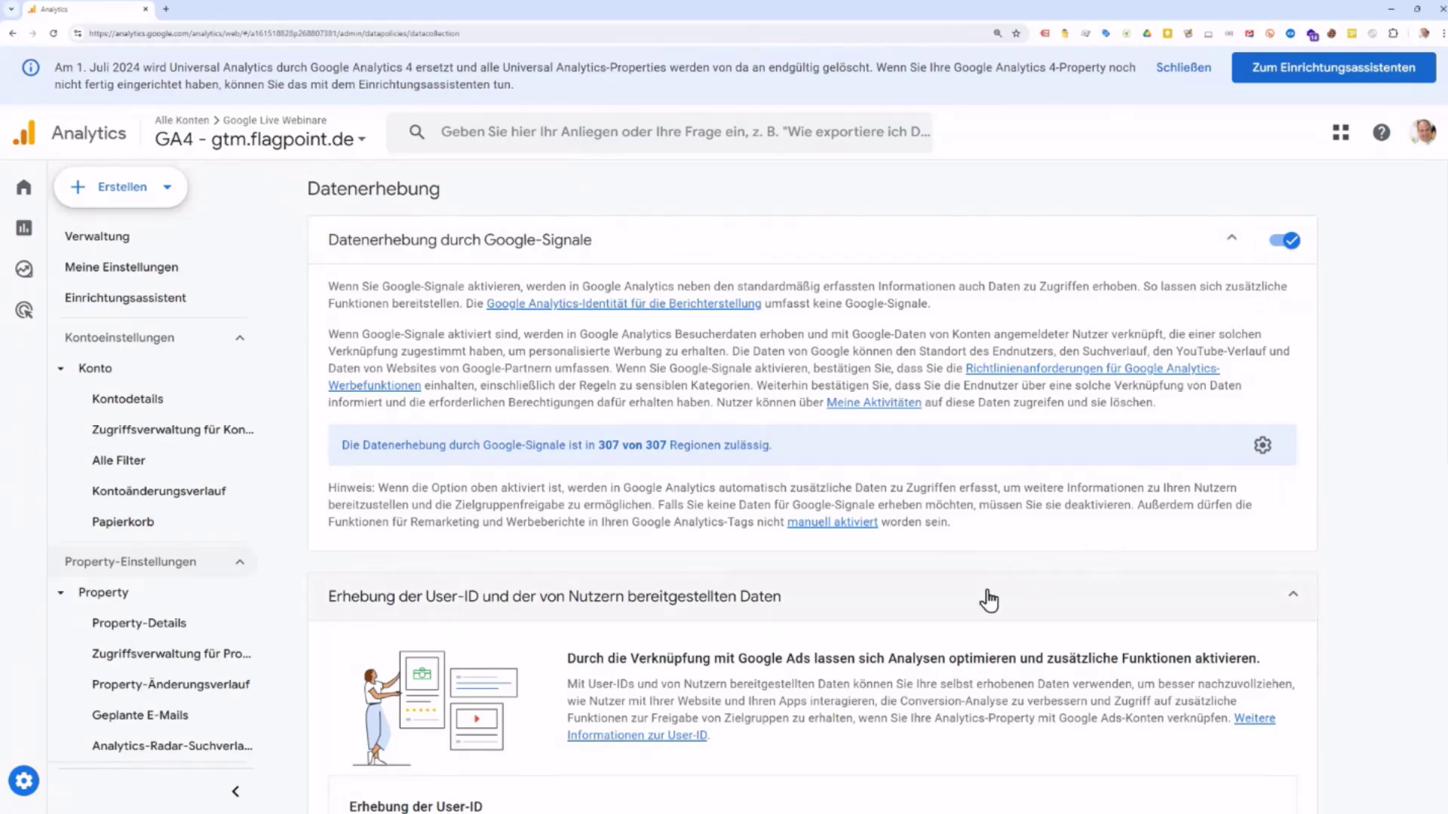
{"action": "scroll", "coordinate": [987, 601], "scroll_direction": "down", "scroll_amount": 2}
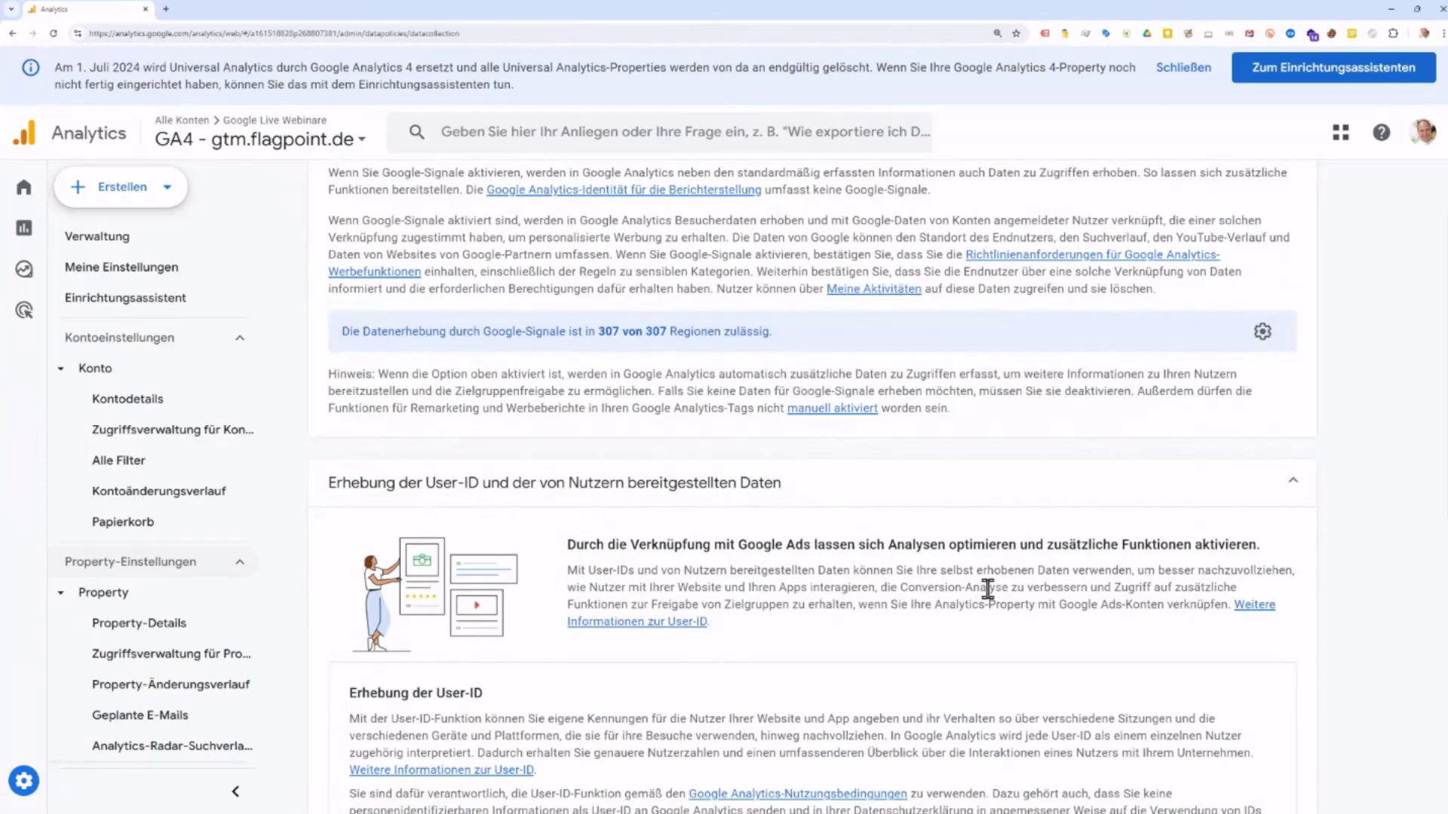
{"action": "scroll", "coordinate": [988, 588], "scroll_direction": "down", "scroll_amount": 4}
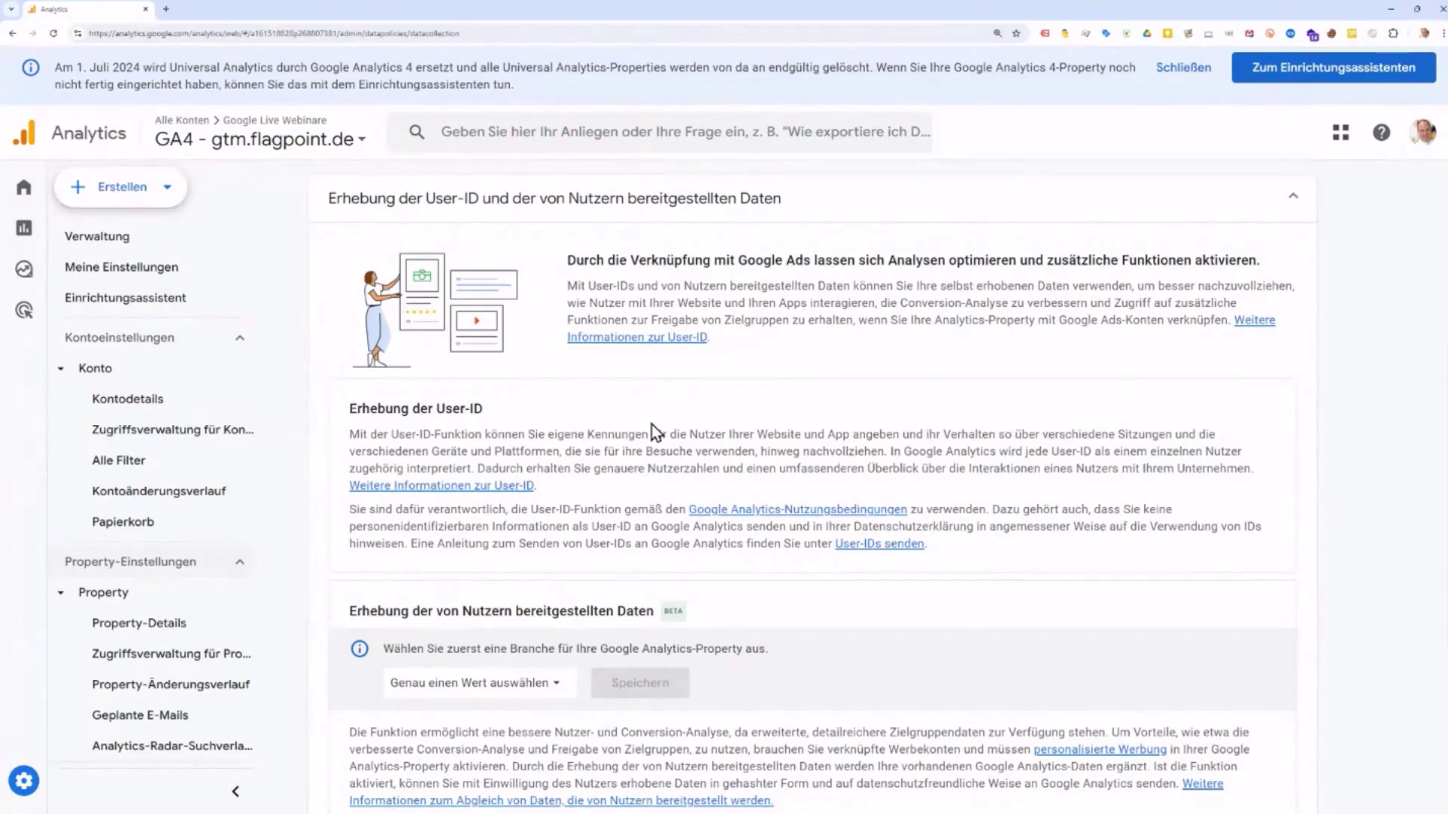
{"action": "scroll", "coordinate": [832, 657], "scroll_direction": "down", "scroll_amount": 1}
{"action": "scroll", "coordinate": [833, 657], "scroll_direction": "down", "scroll_amount": 5}
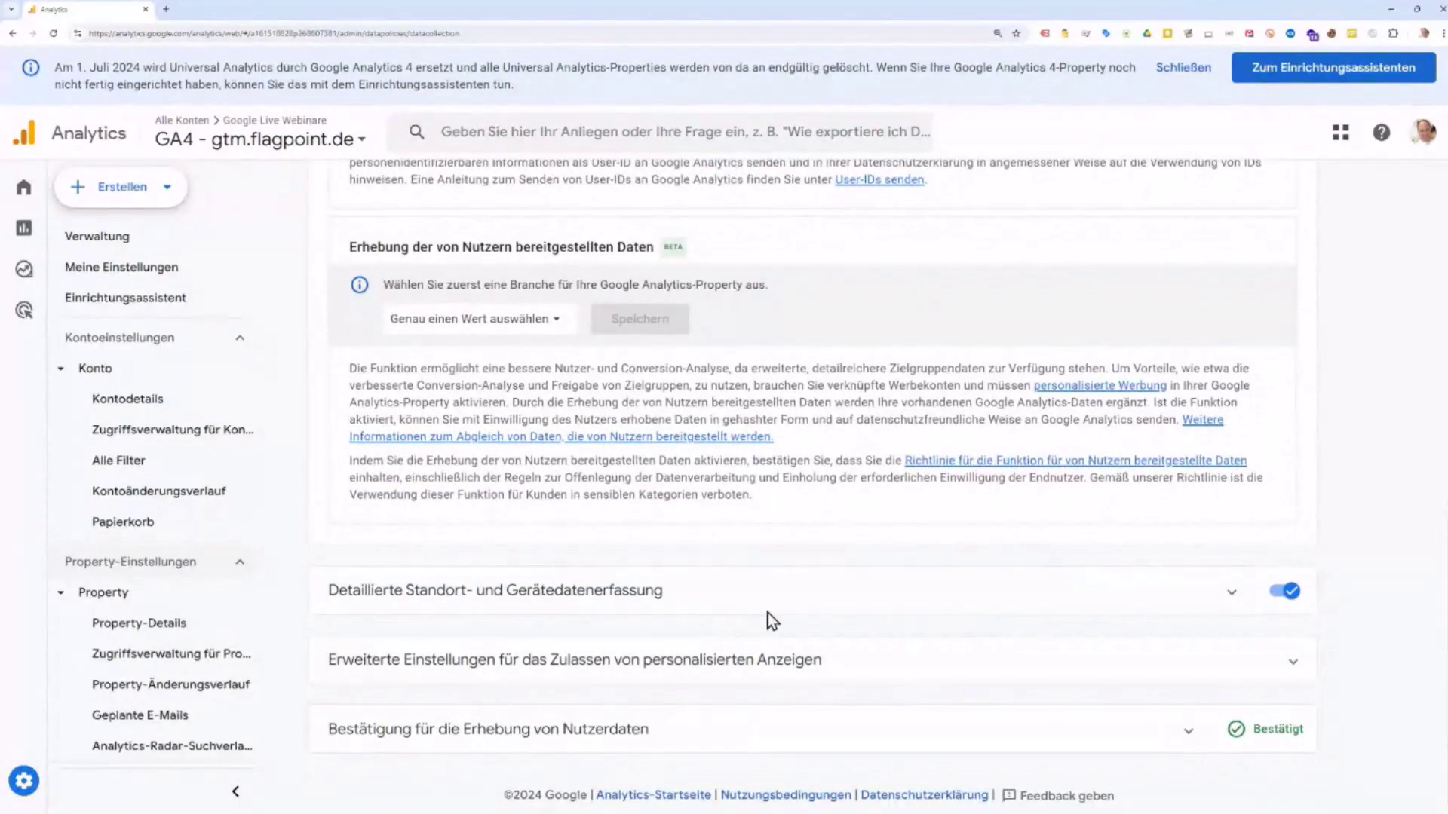
{"action": "scroll", "coordinate": [798, 608], "scroll_direction": "up", "scroll_amount": 9}
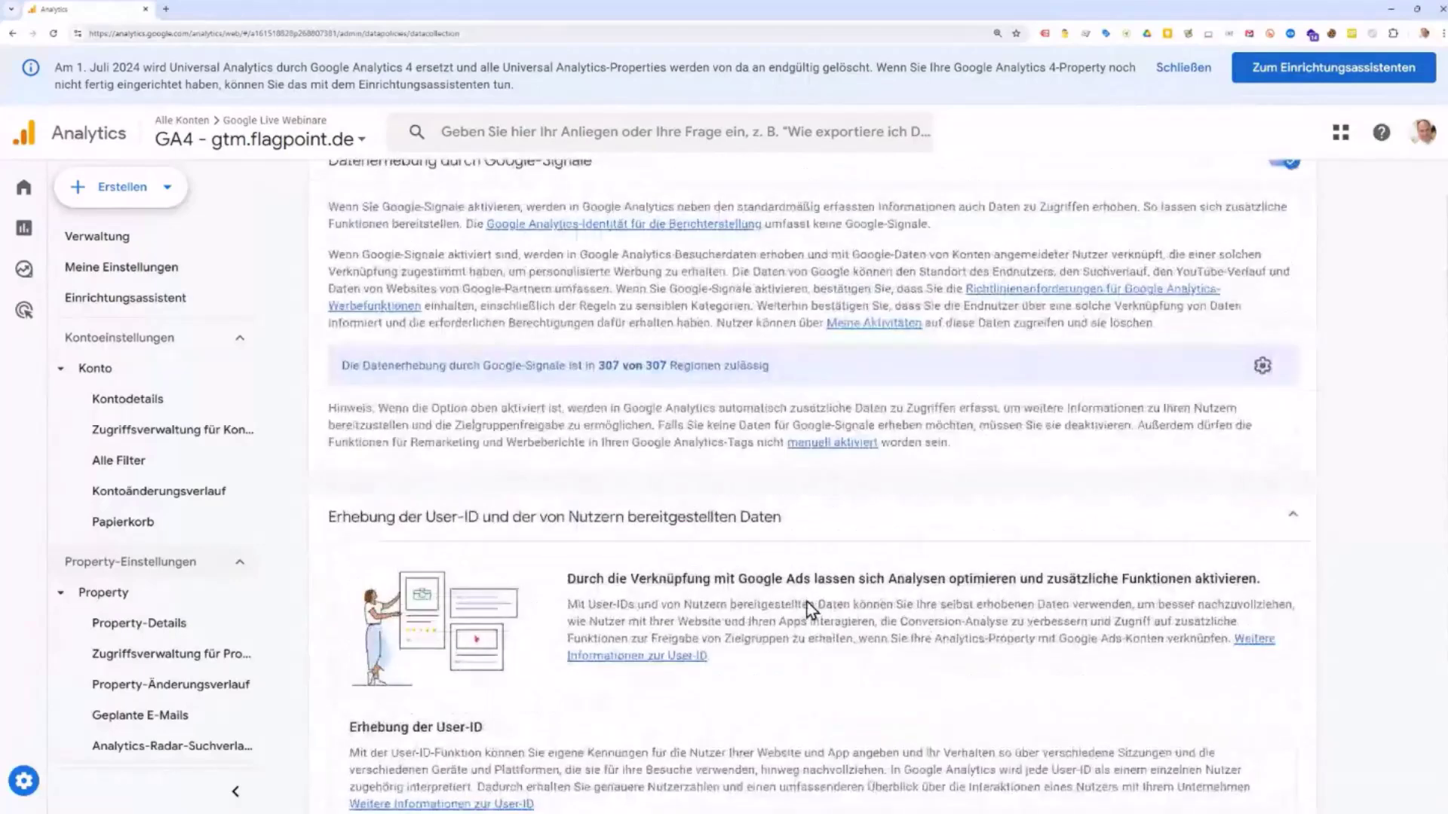
{"action": "scroll", "coordinate": [807, 602], "scroll_direction": "up", "scroll_amount": 1}
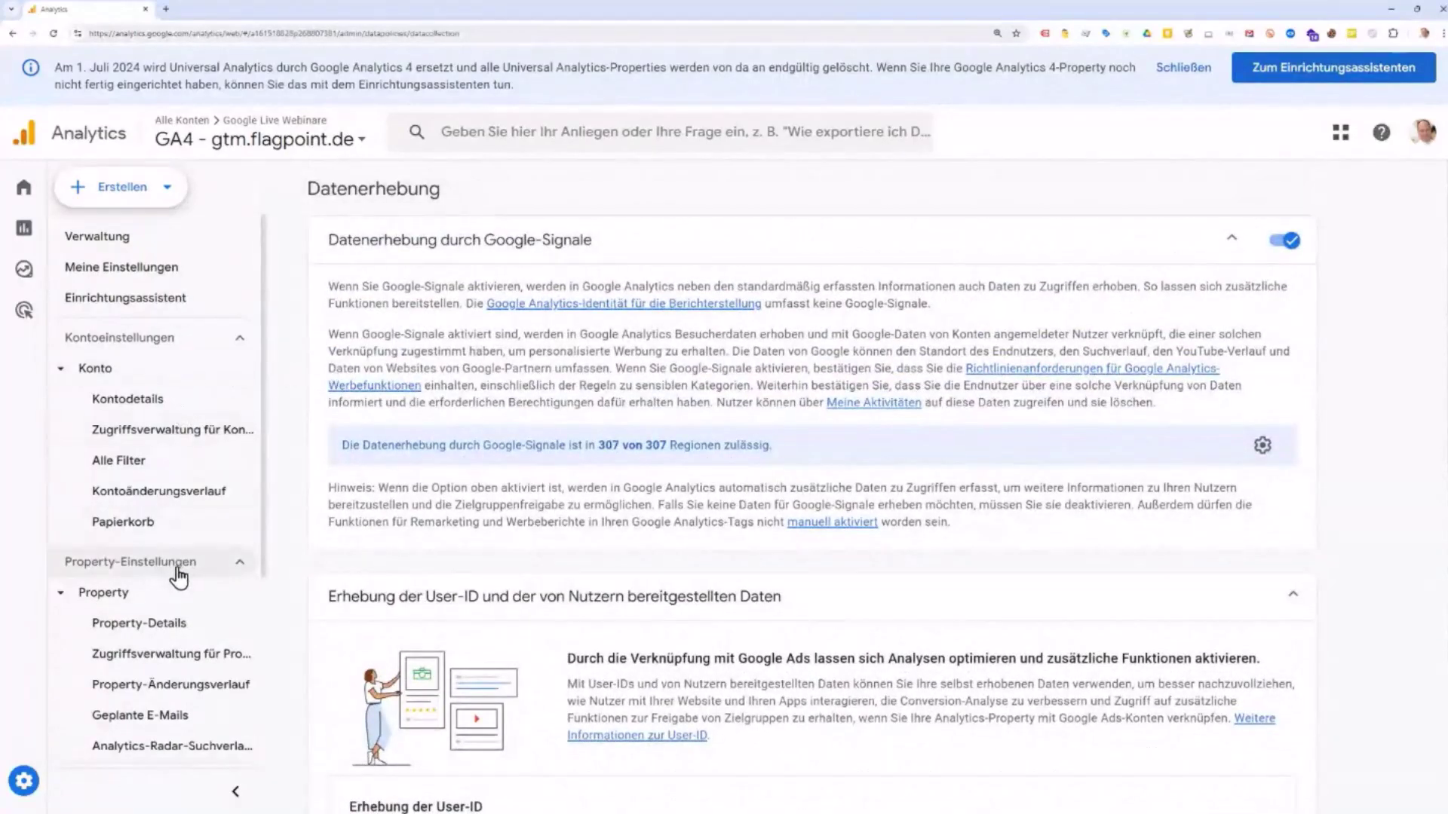
Step: Open the Datenimport page from the Verwaltung overview, showing the cost-data source test
{"action": "left_click", "coordinate": [115, 237]}
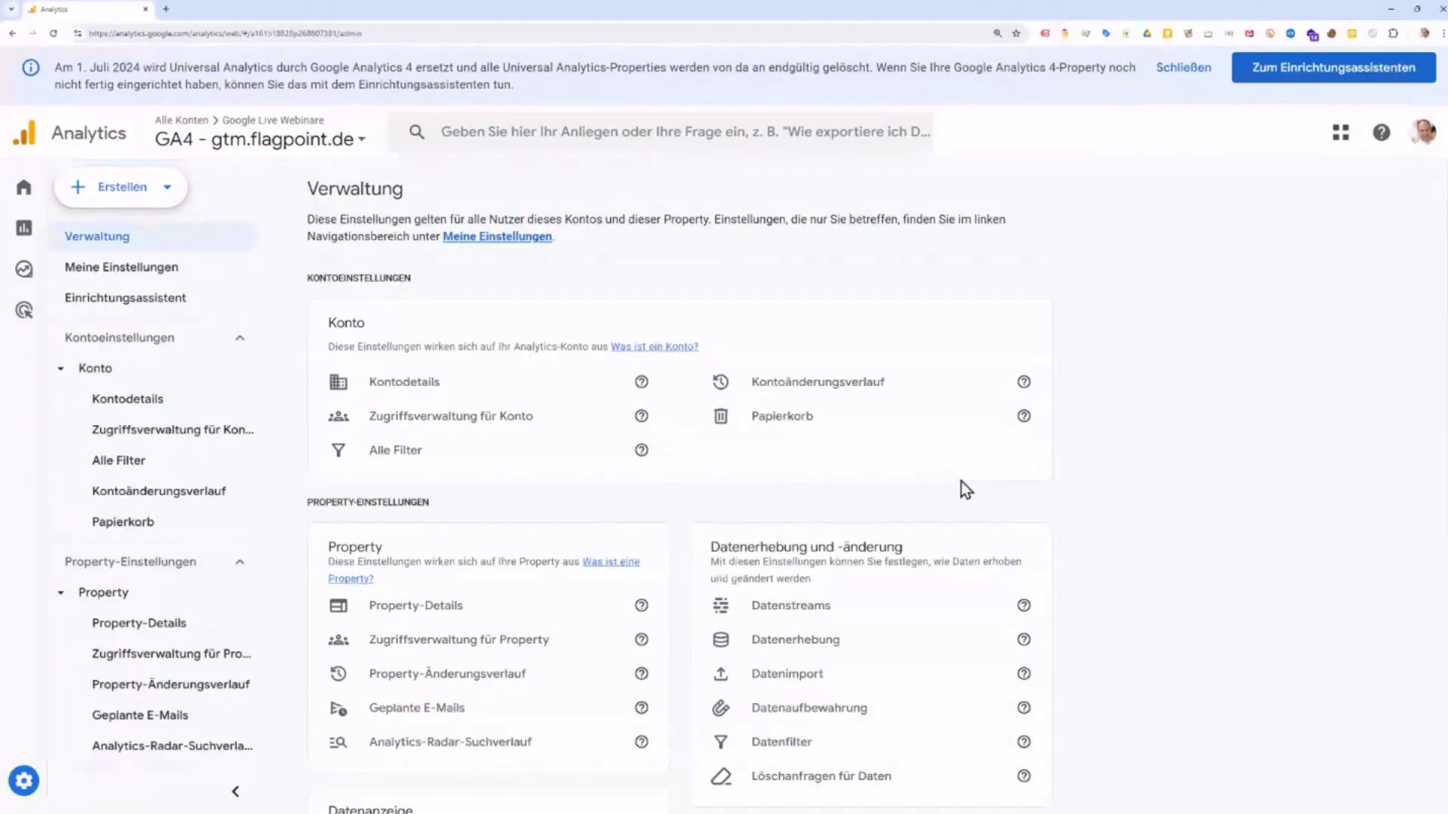
{"action": "scroll", "coordinate": [927, 497], "scroll_direction": "down", "scroll_amount": 2}
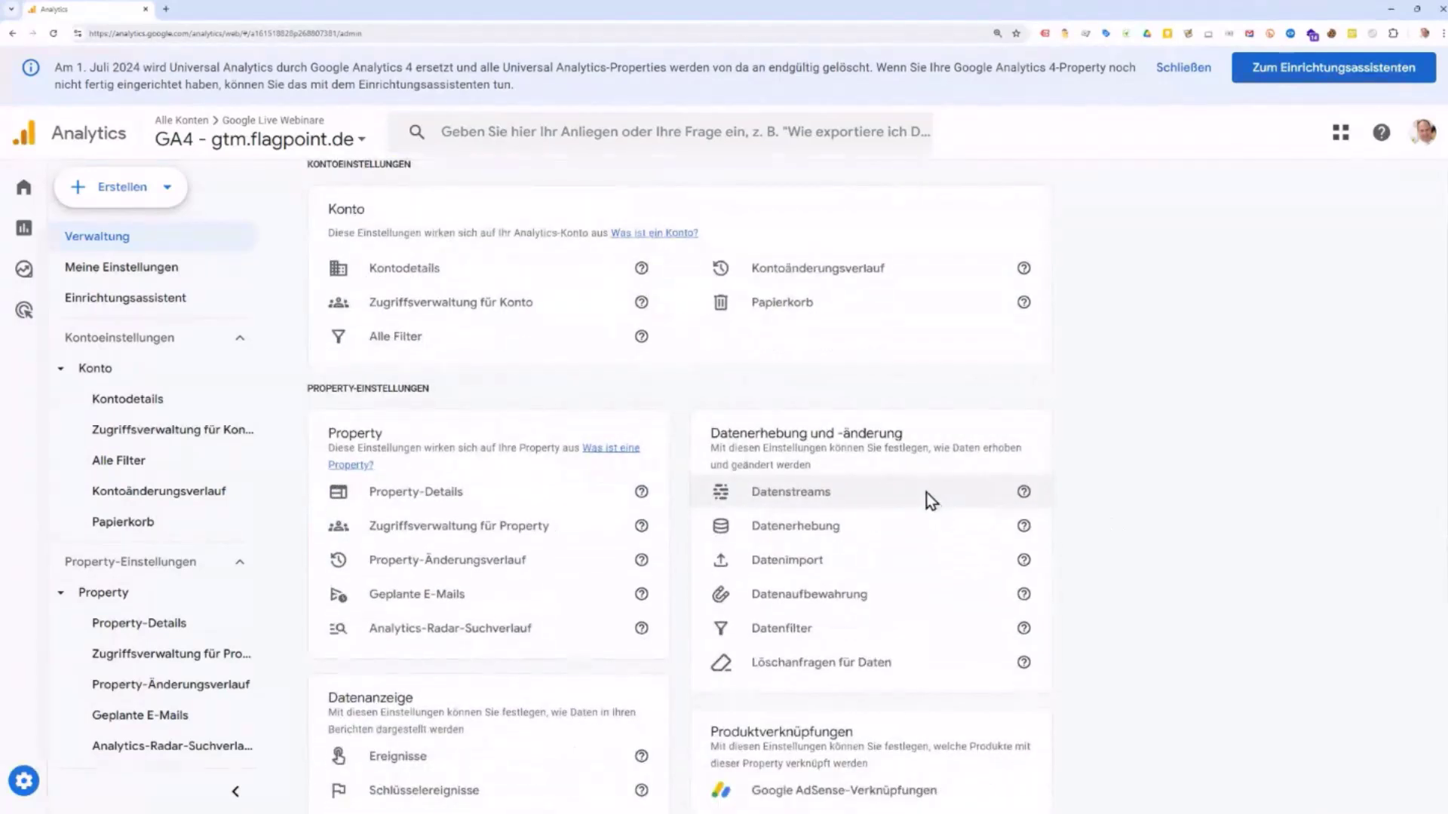
{"action": "left_click", "coordinate": [794, 570]}
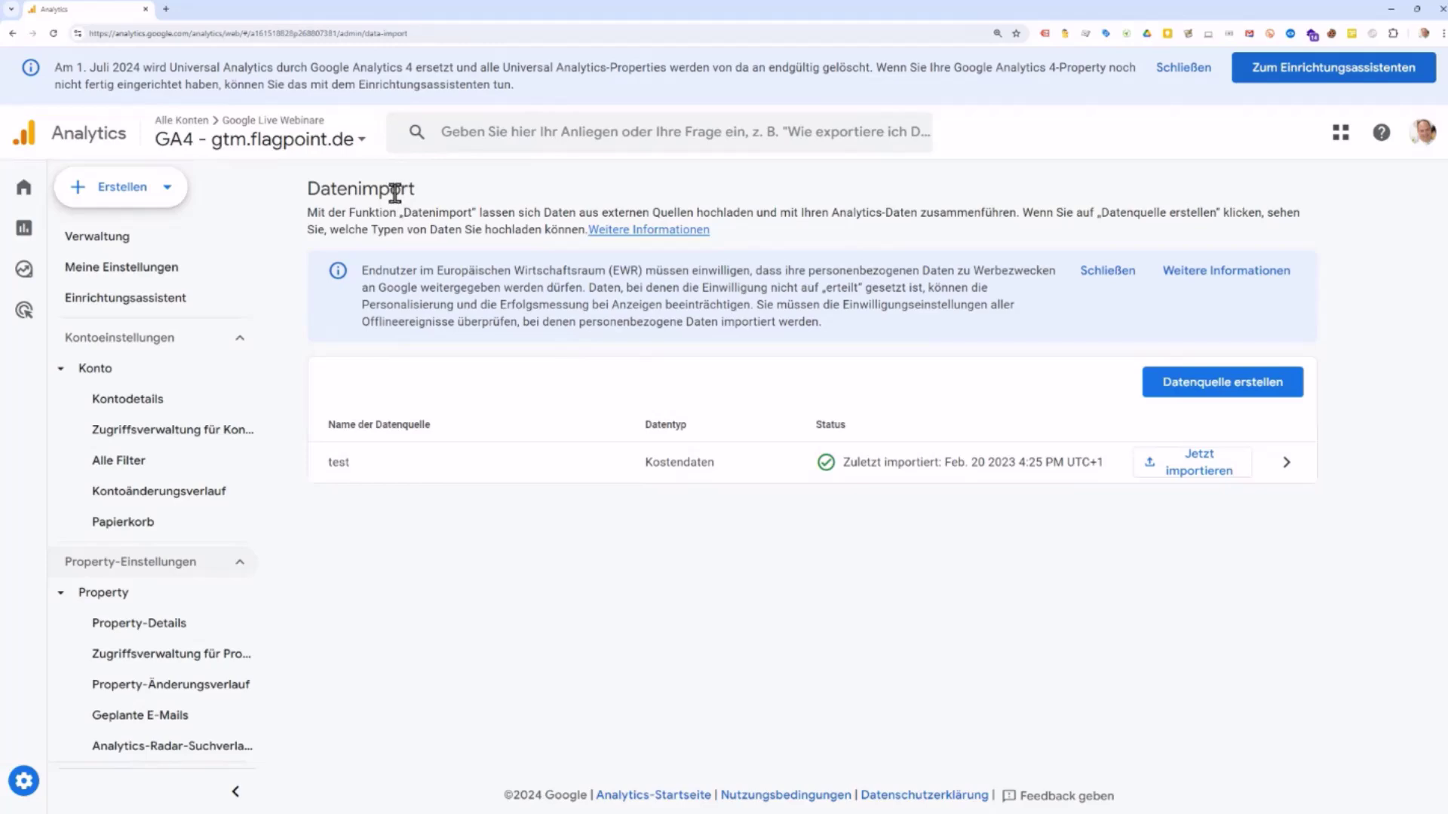
Step: Preview the Datenquelle erstellen form and close it without saving
{"action": "left_click", "coordinate": [1235, 388]}
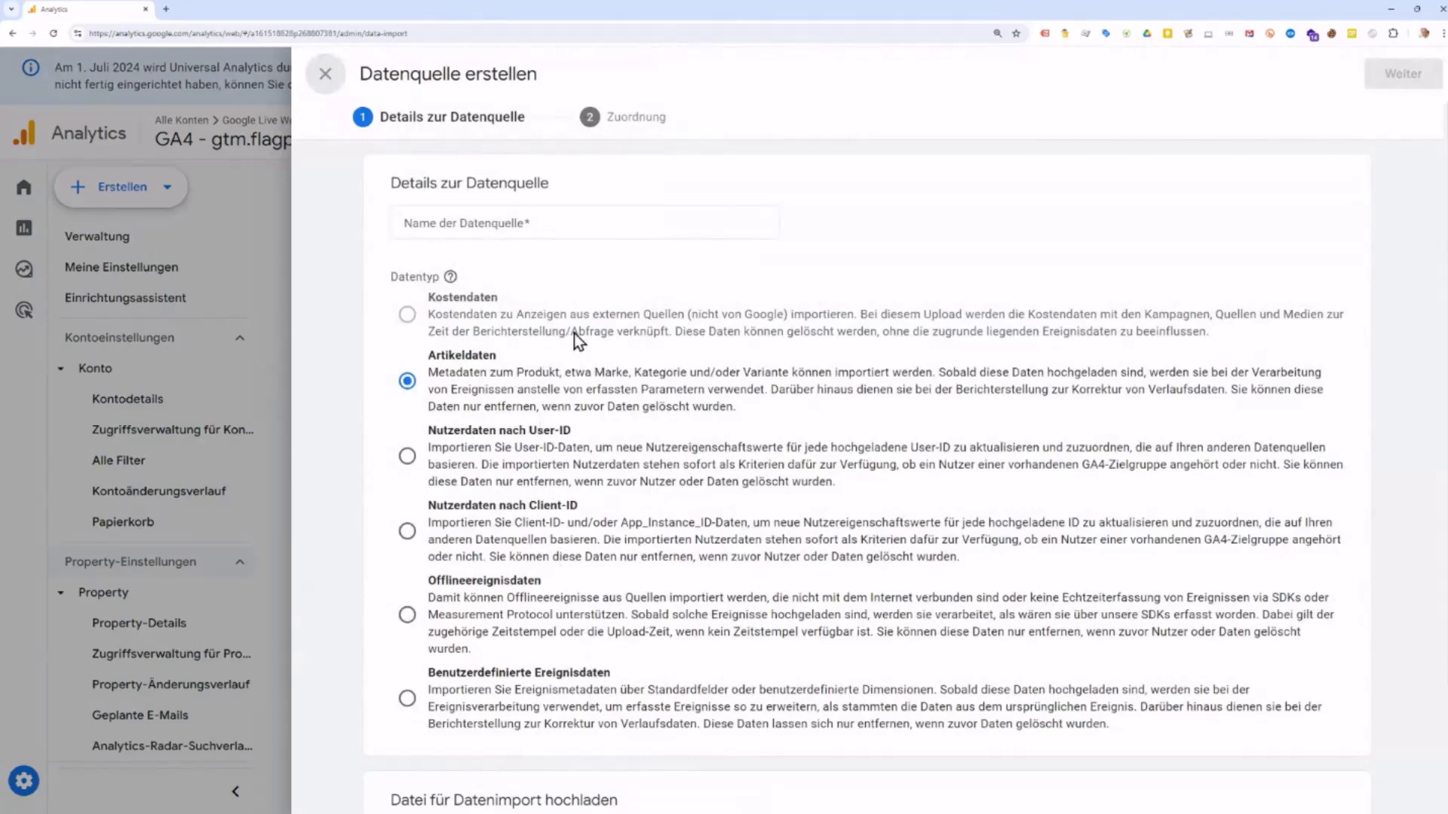
{"action": "scroll", "coordinate": [704, 460], "scroll_direction": "down", "scroll_amount": 2}
{"action": "scroll", "coordinate": [668, 446], "scroll_direction": "up", "scroll_amount": 2}
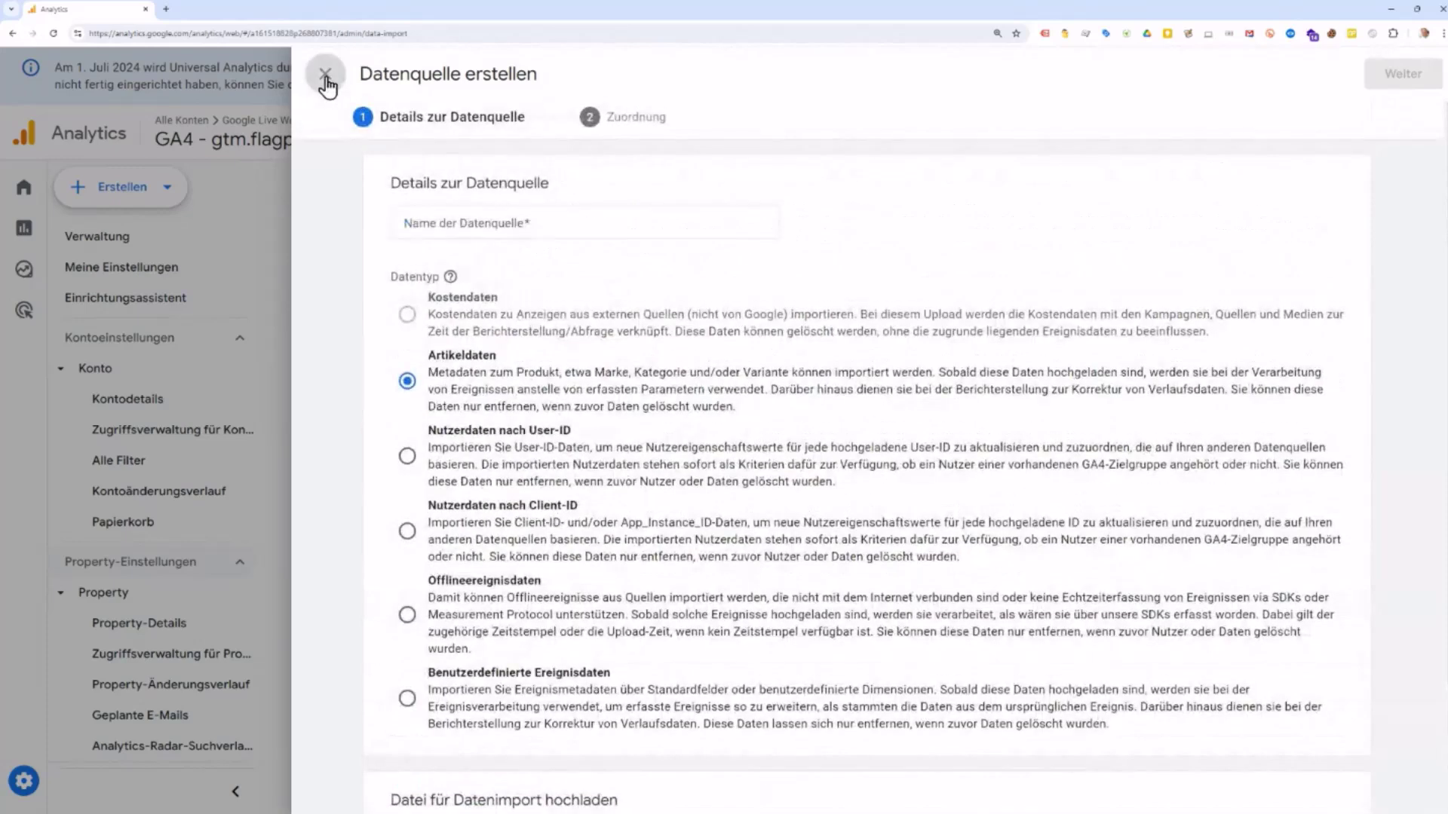
{"action": "left_click", "coordinate": [325, 75]}
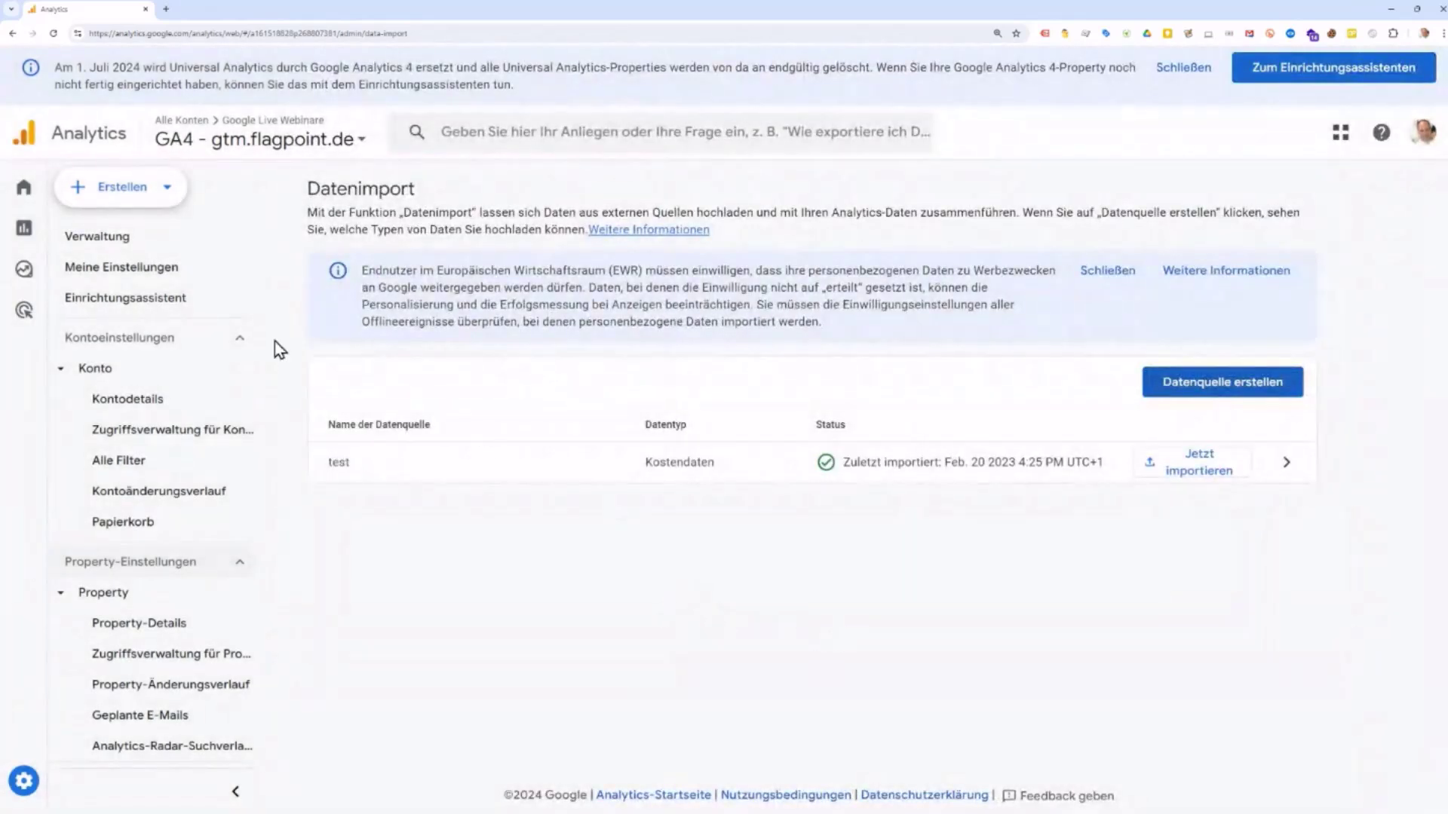
Step: Return to the Verwaltung overview and open the Datenaufbewahrung settings
{"action": "left_click", "coordinate": [113, 243]}
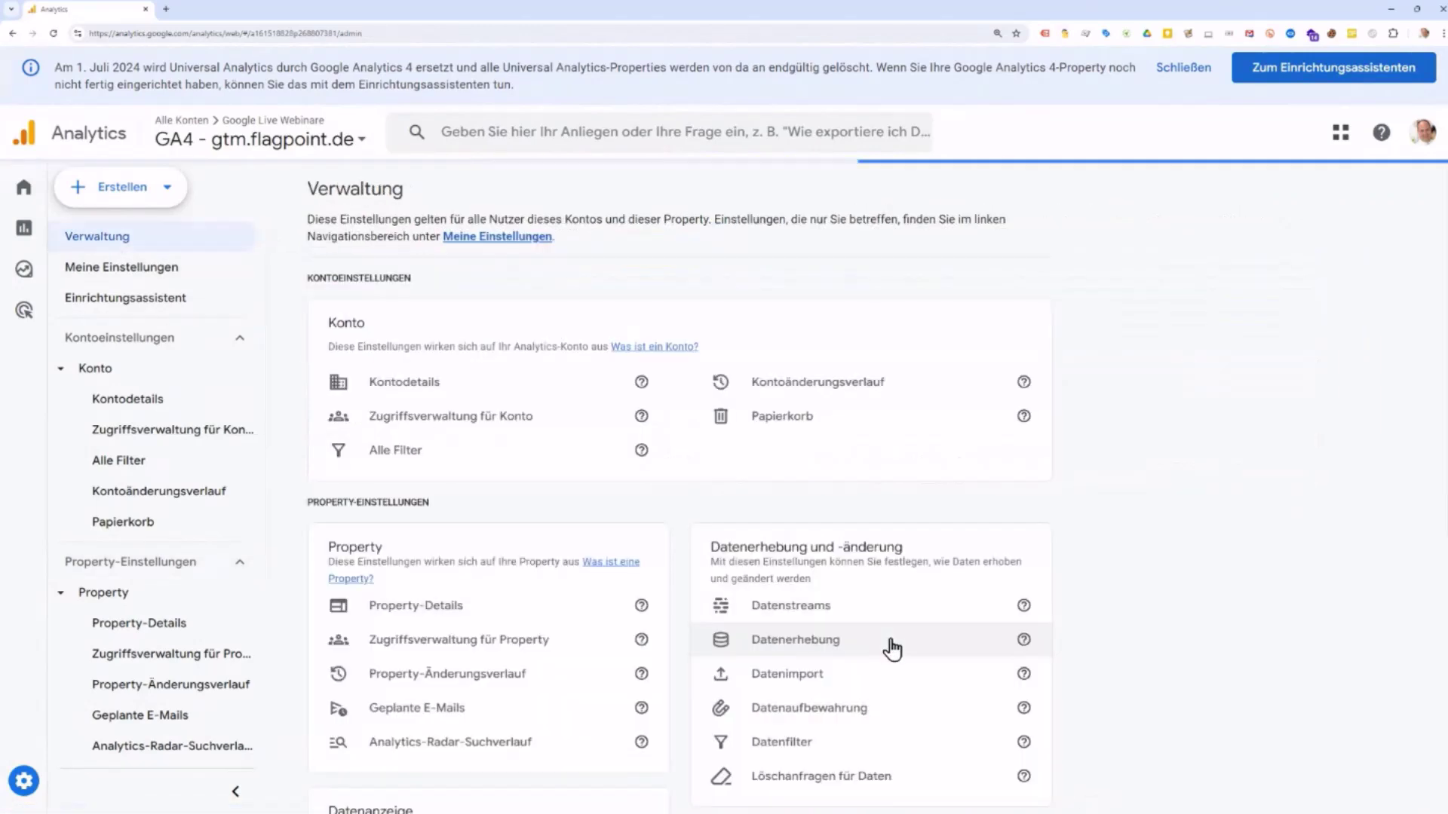
{"action": "scroll", "coordinate": [892, 647], "scroll_direction": "down", "scroll_amount": 2}
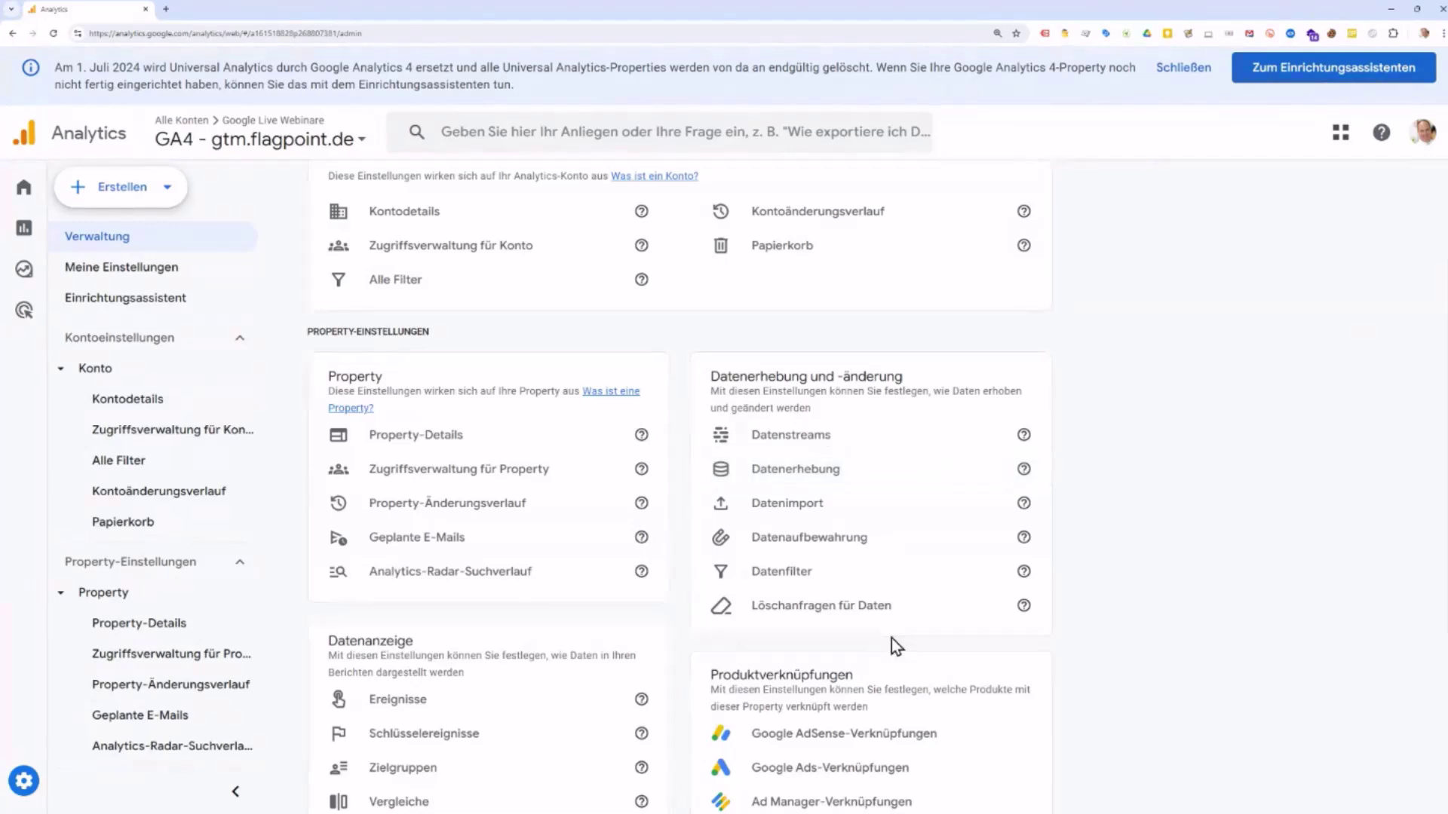
{"action": "left_click", "coordinate": [830, 542]}
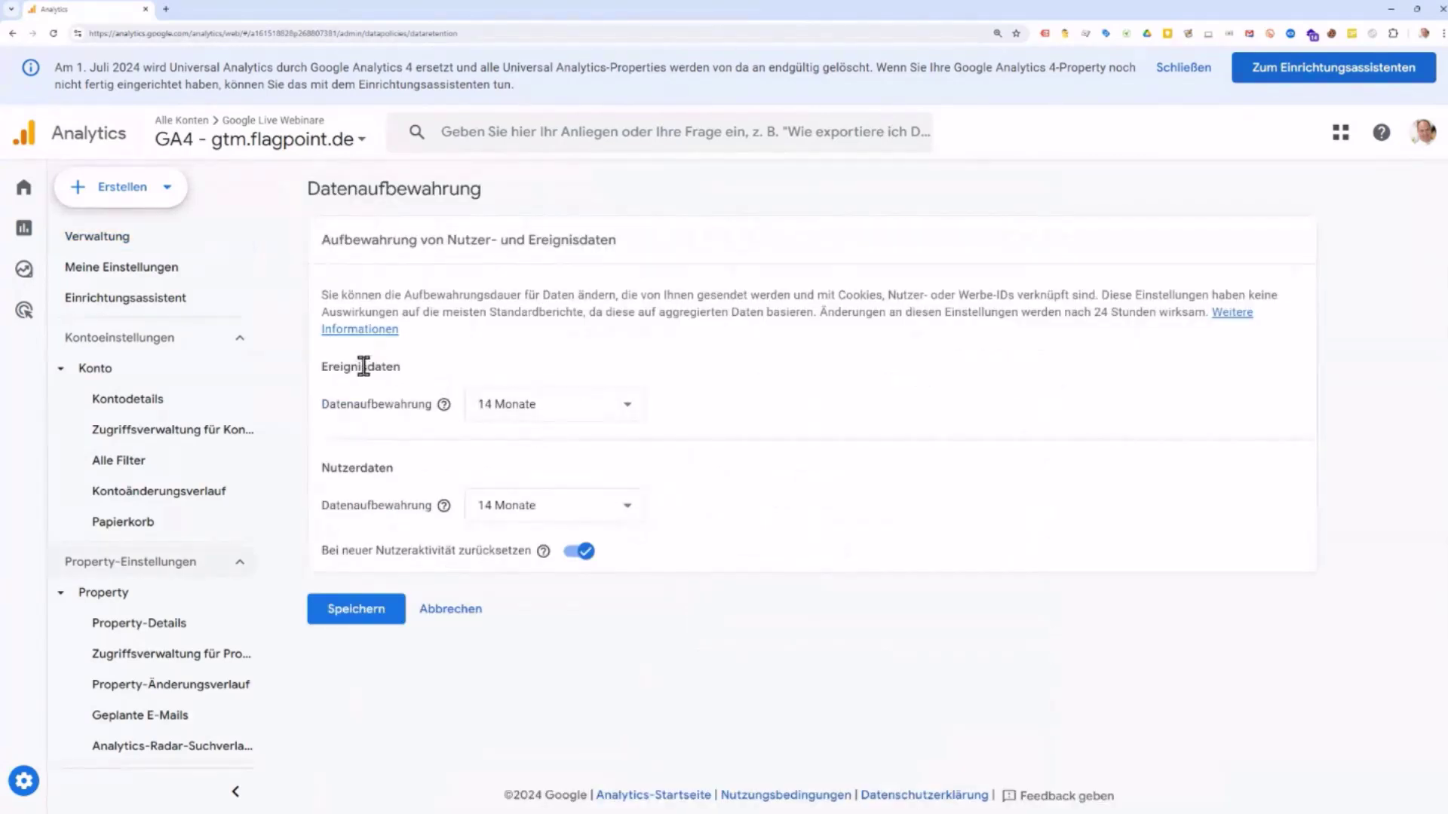
Step: Review the event and user retention options, keep both at 14 Monate, and cancel unsaved
{"action": "left_click", "coordinate": [585, 411]}
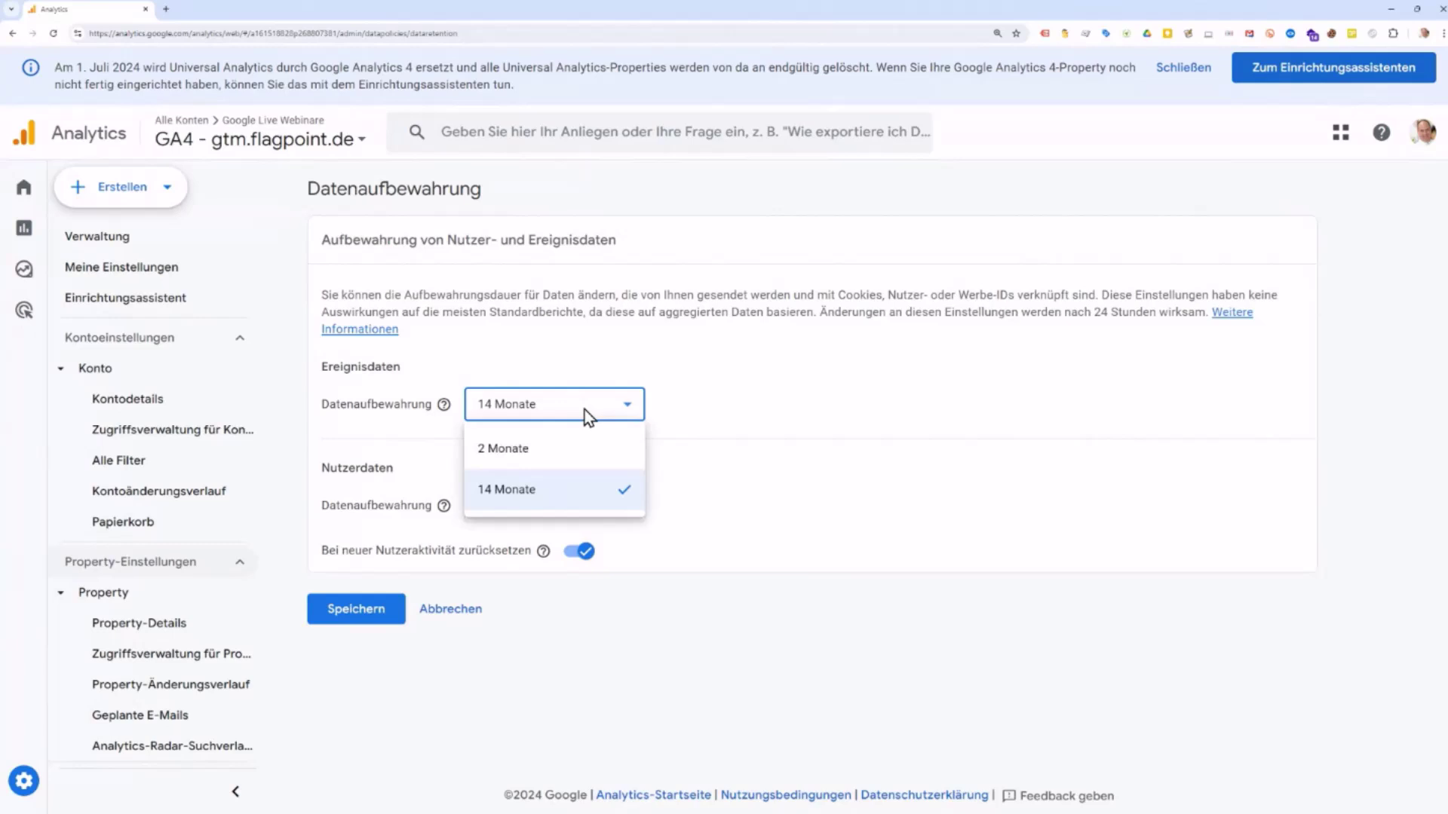
{"action": "left_click", "coordinate": [1009, 432]}
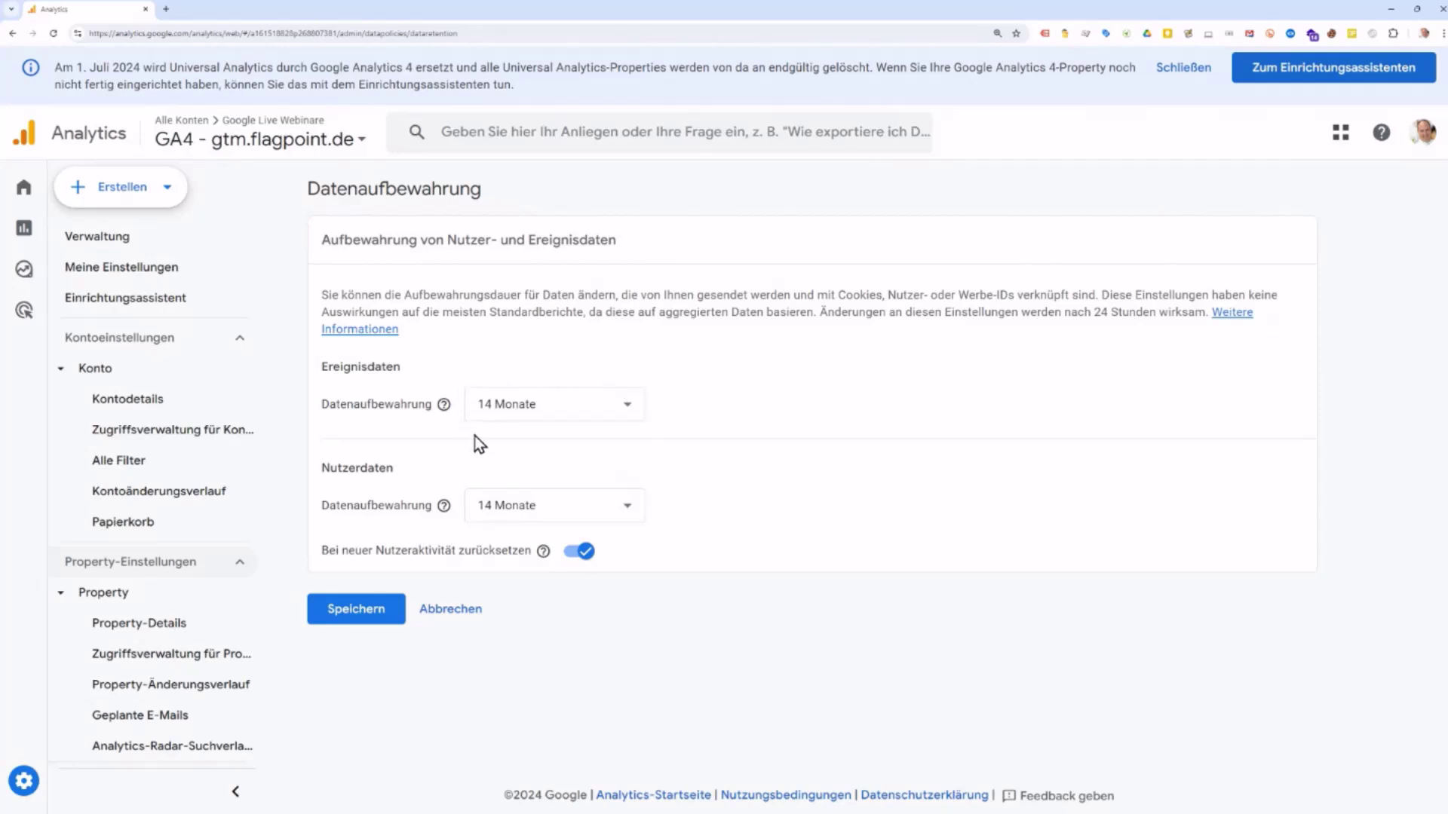
{"action": "left_click", "coordinate": [564, 416]}
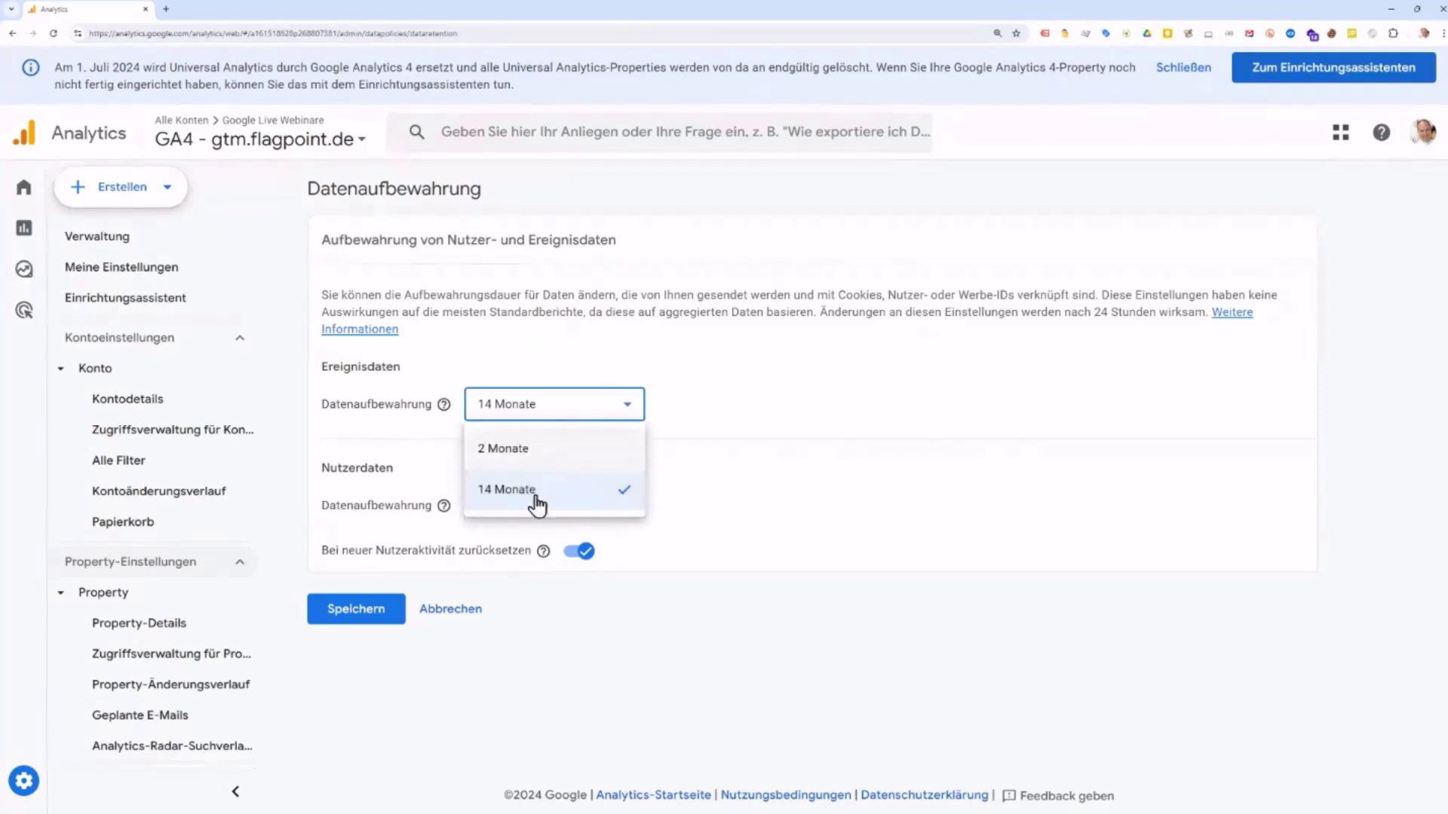
{"action": "left_click", "coordinate": [913, 451]}
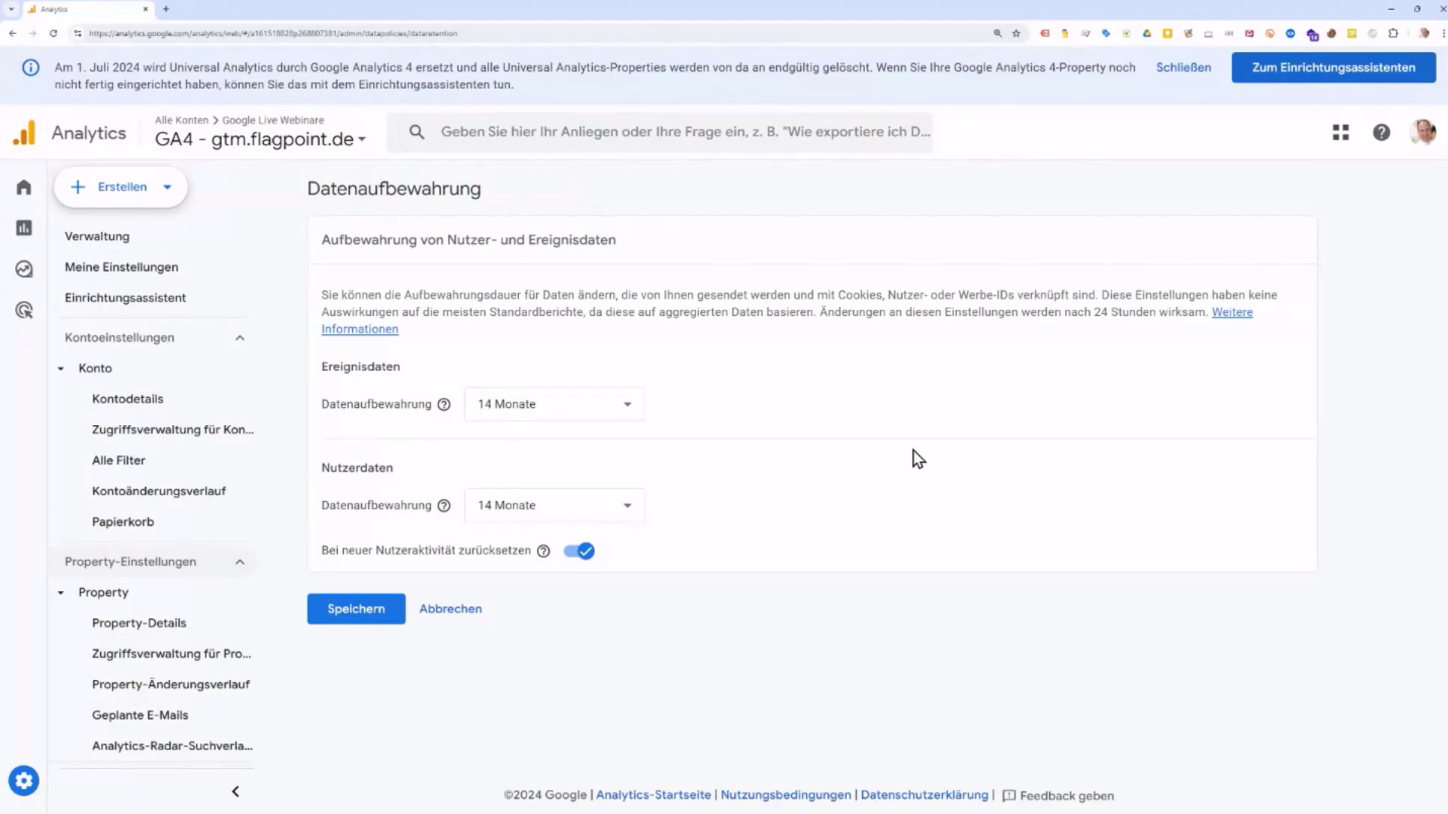
{"action": "left_click", "coordinate": [641, 511]}
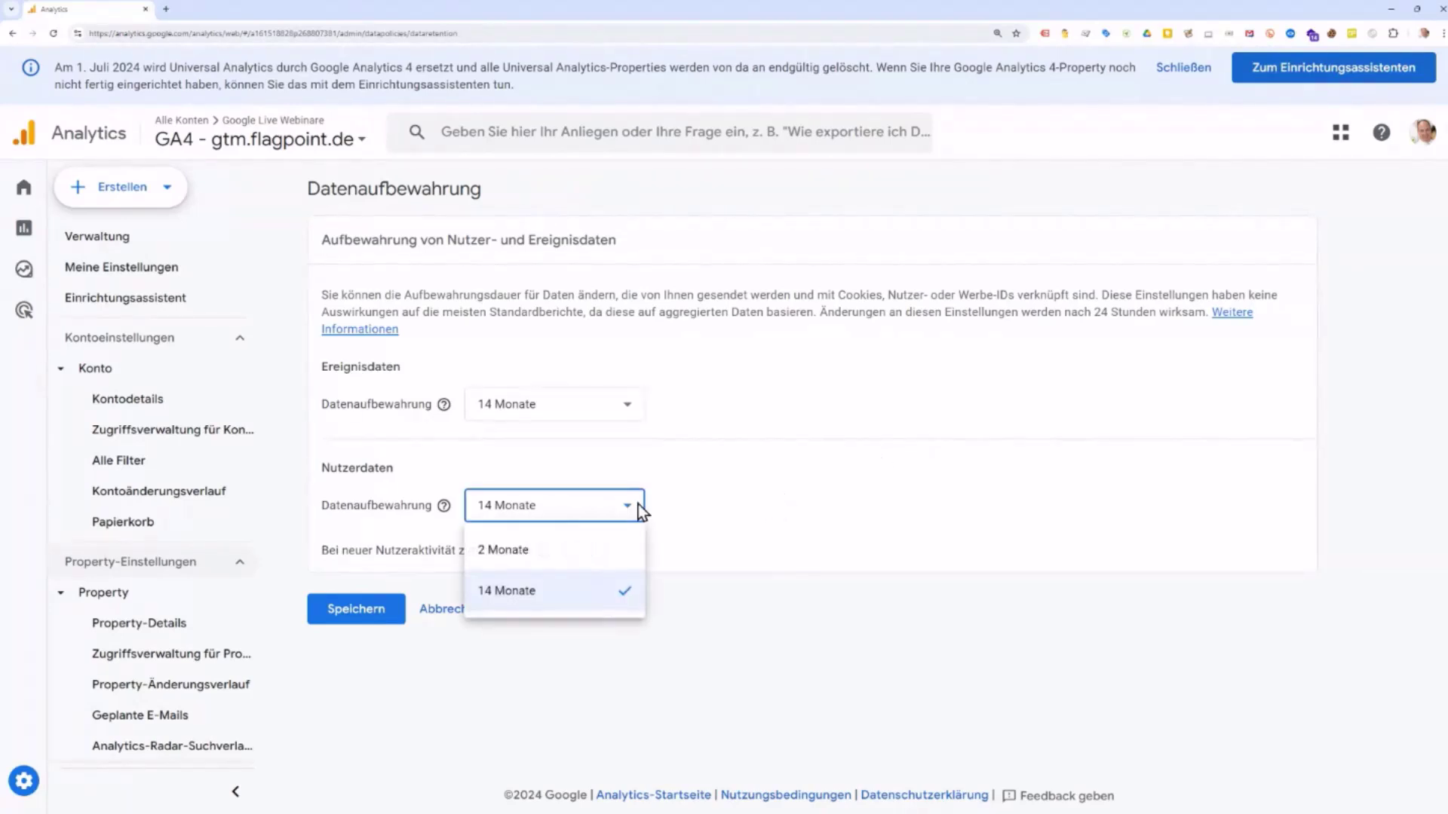
{"action": "left_click", "coordinate": [743, 503]}
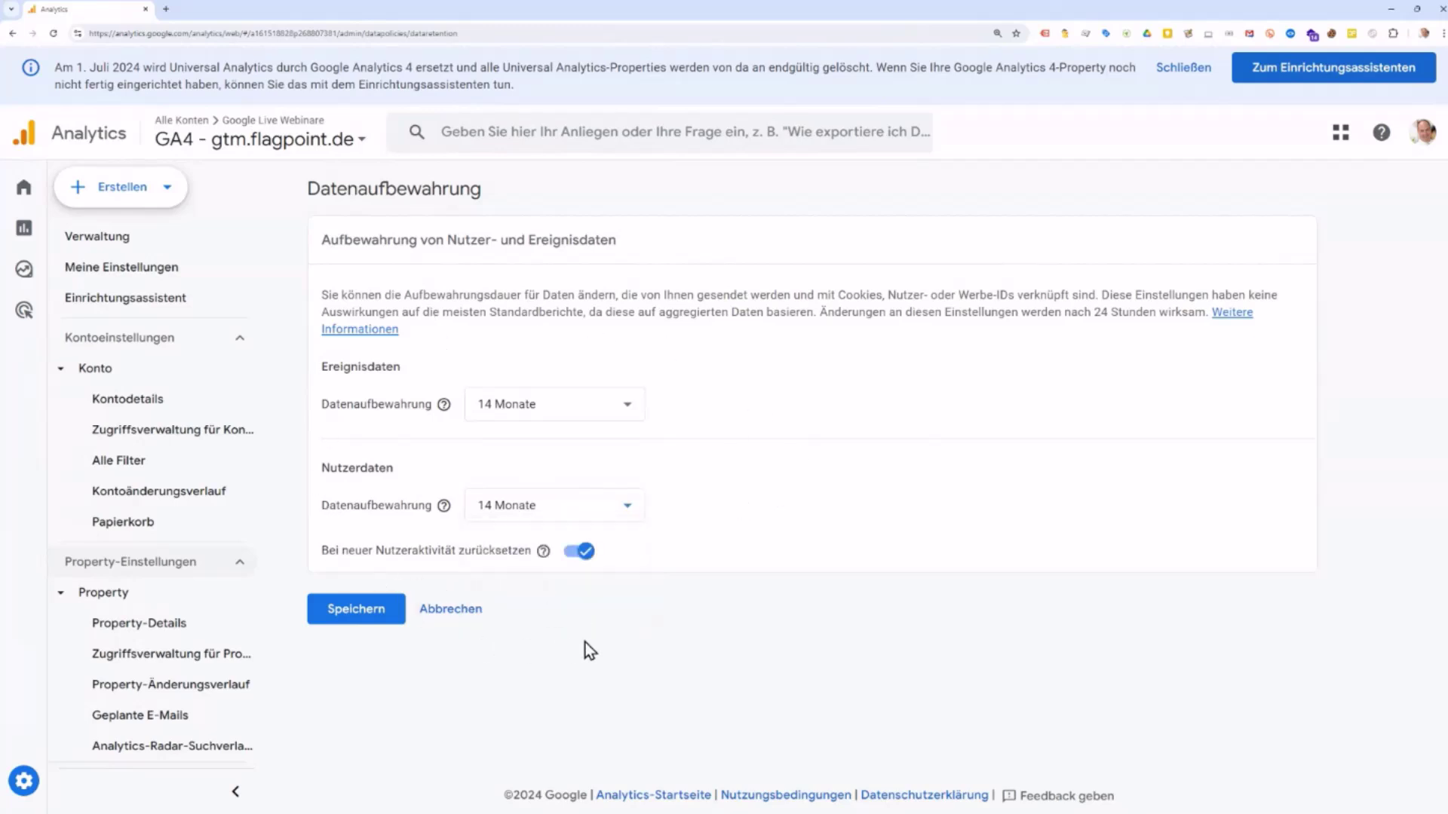
{"action": "left_click", "coordinate": [624, 420]}
{"action": "left_click", "coordinate": [907, 414]}
{"action": "left_click", "coordinate": [466, 613]}
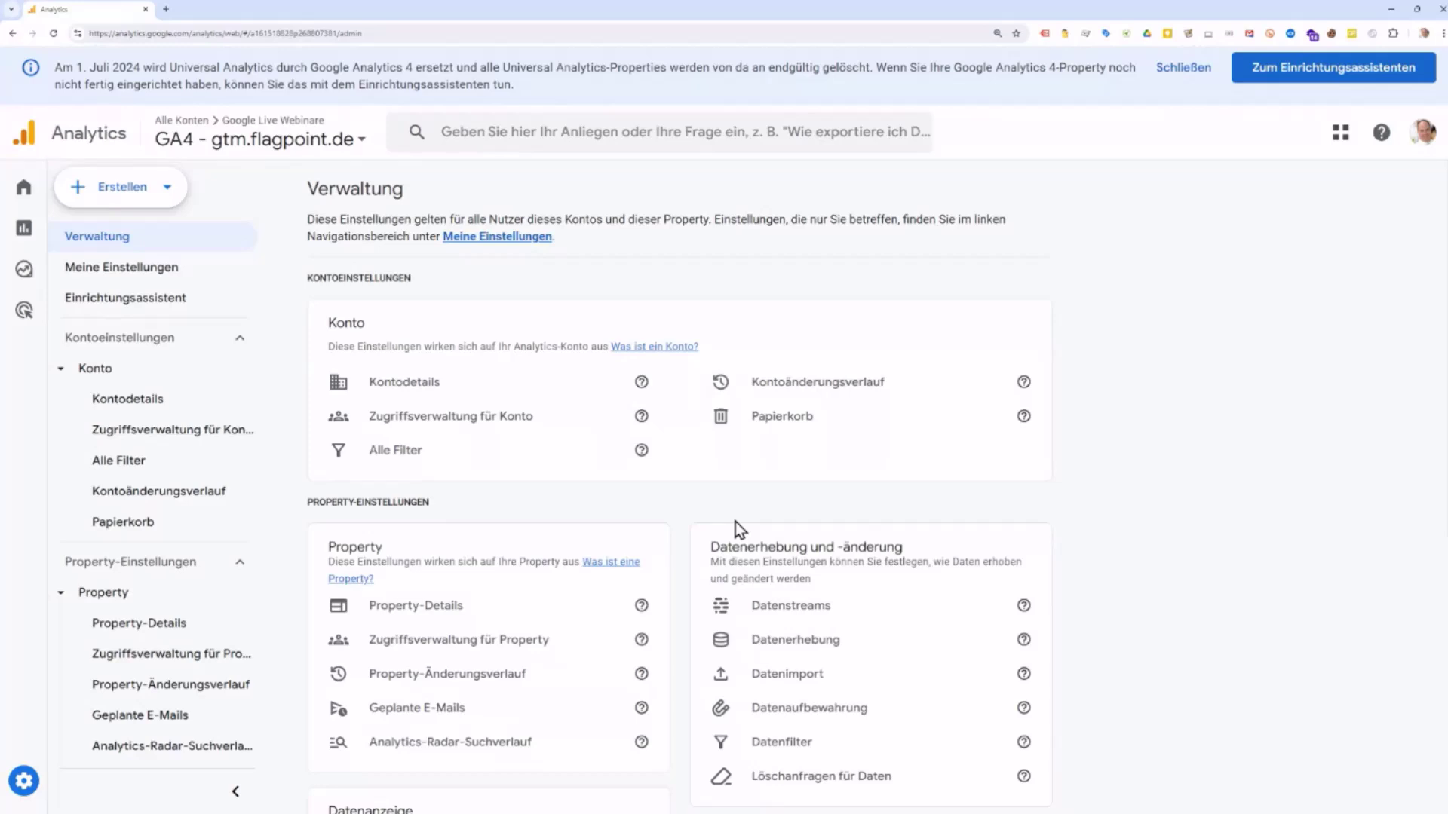
Step: Go to the Datenanzeige section of Verwaltung and open the Ereignisse settings
{"action": "scroll", "coordinate": [735, 521], "scroll_direction": "down", "scroll_amount": 3}
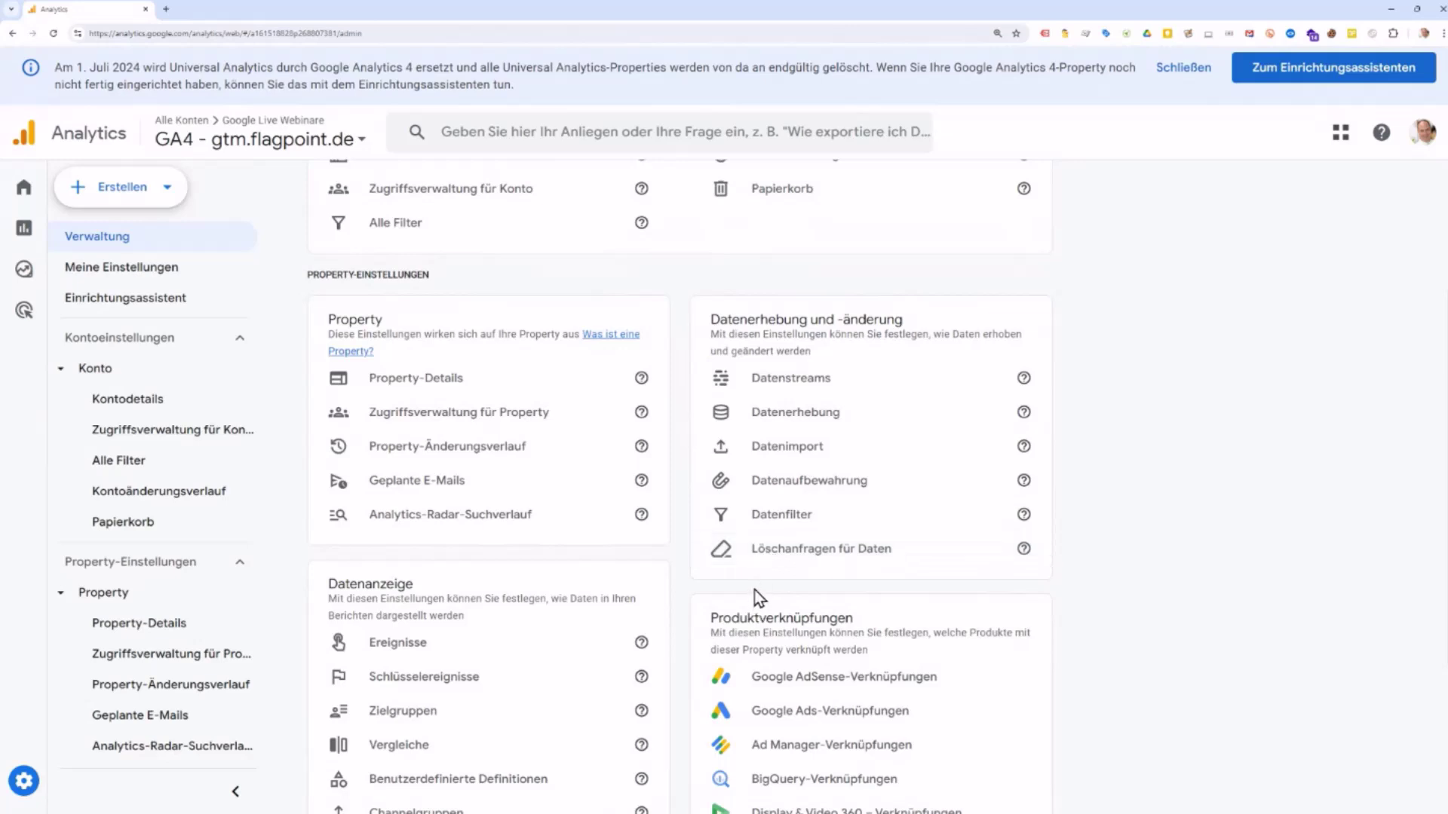
{"action": "scroll", "coordinate": [754, 592], "scroll_direction": "down", "scroll_amount": 2}
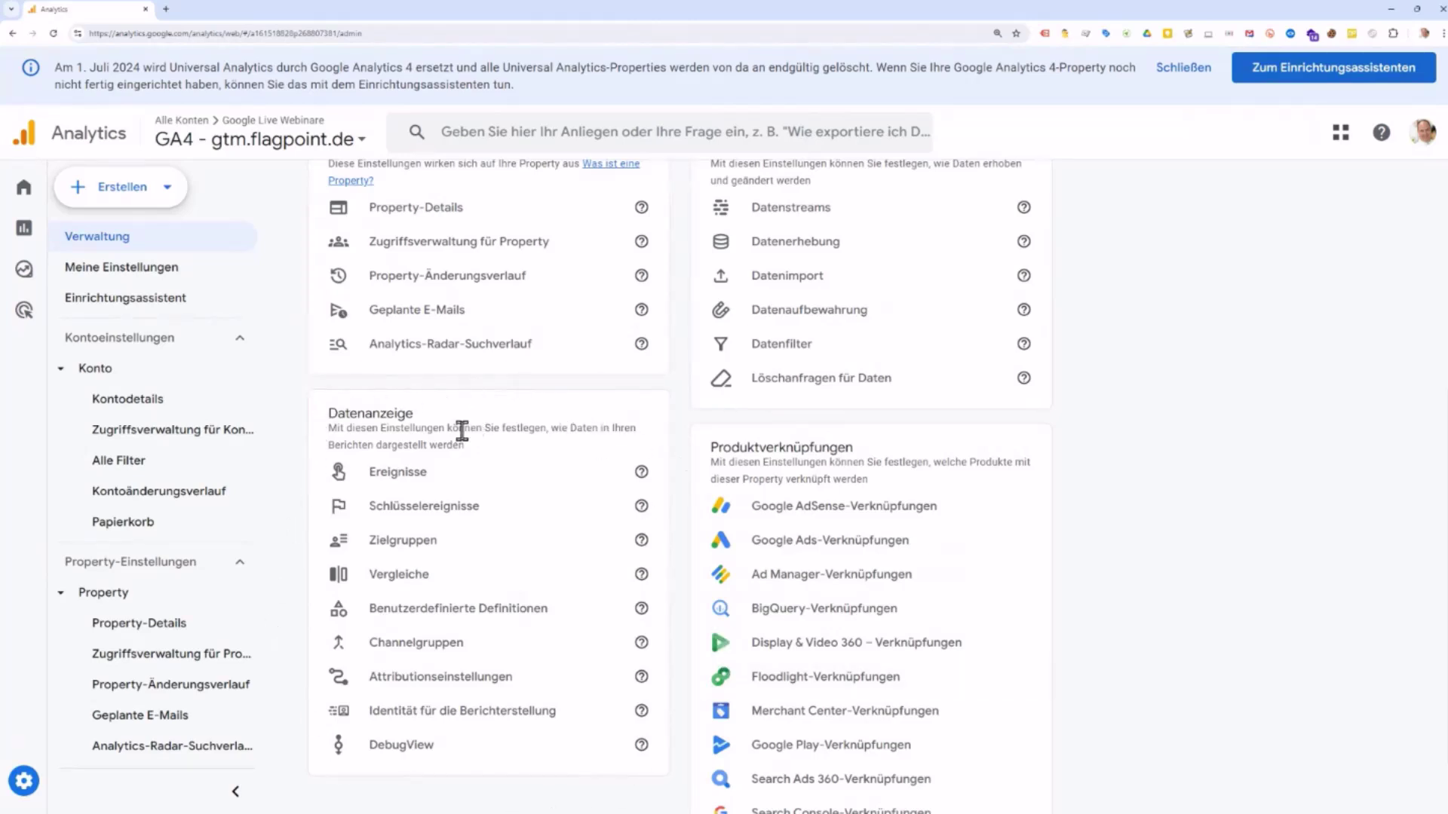
{"action": "left_click", "coordinate": [417, 478]}
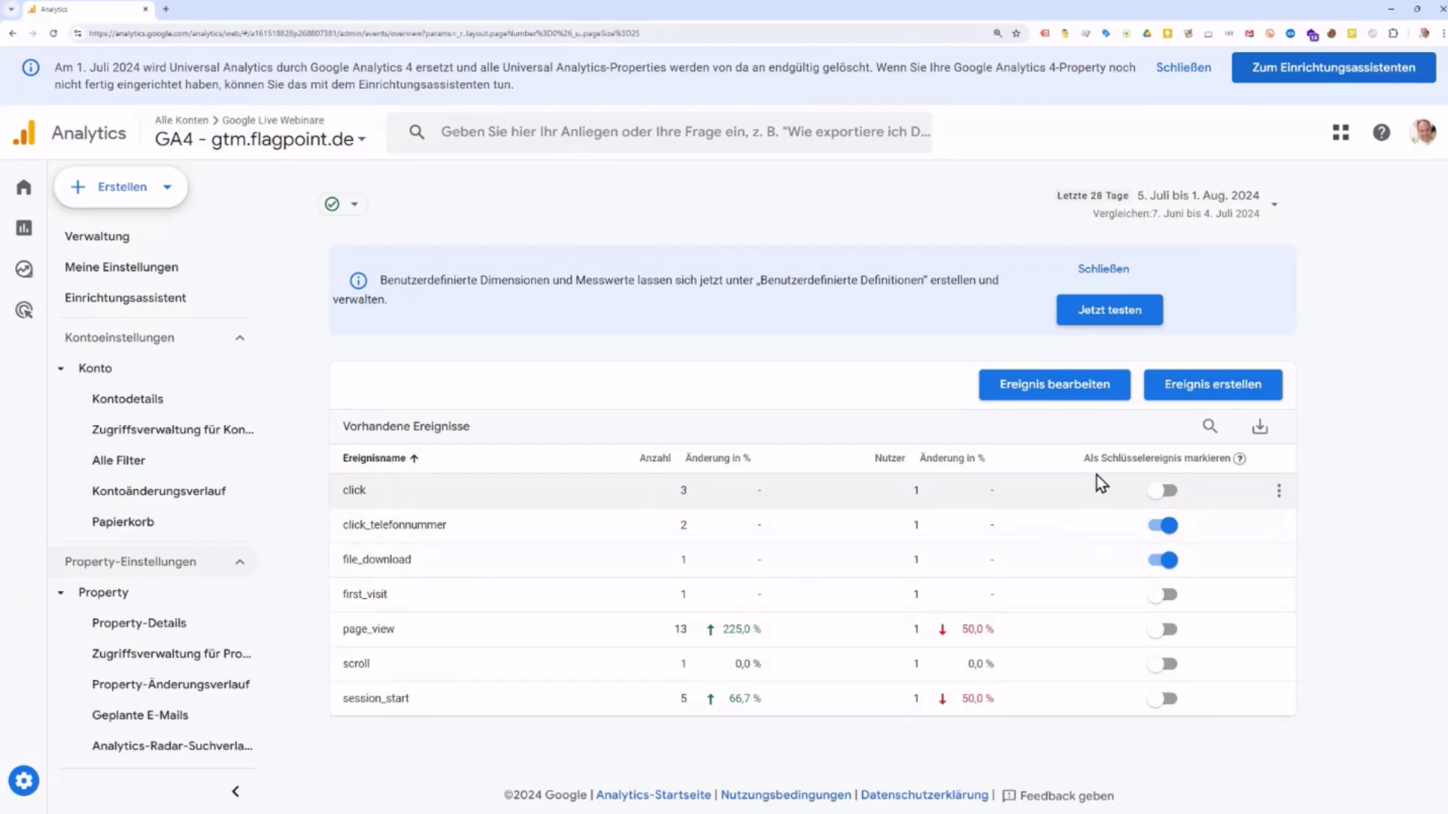
Step: Switch click_telefonnummer's Schlüsselereignis off and back on, leaving it a key event
{"action": "left_click_drag", "start_coordinate": [1099, 459], "coordinate": [1194, 460]}
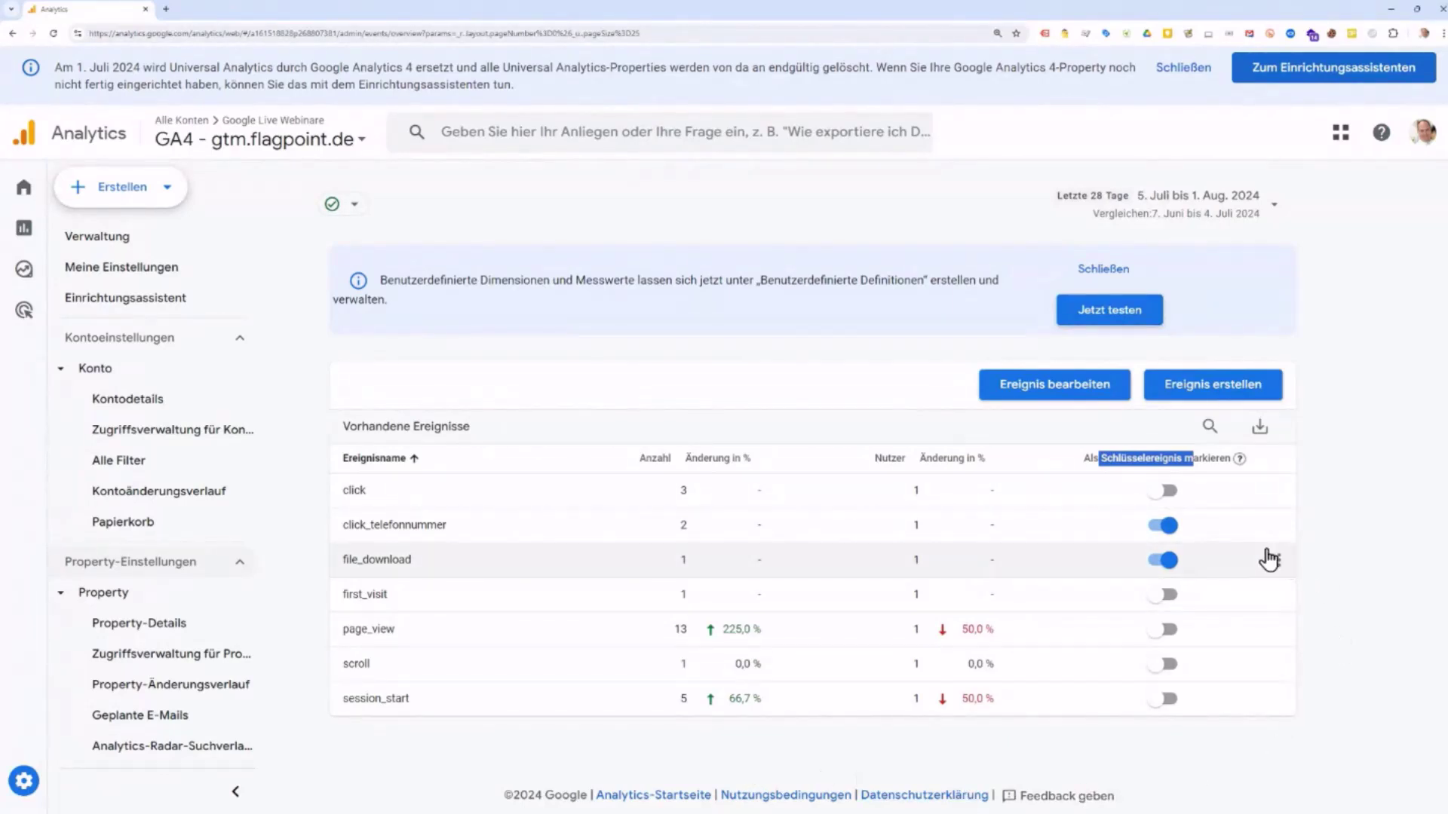
{"action": "left_click", "coordinate": [1159, 526]}
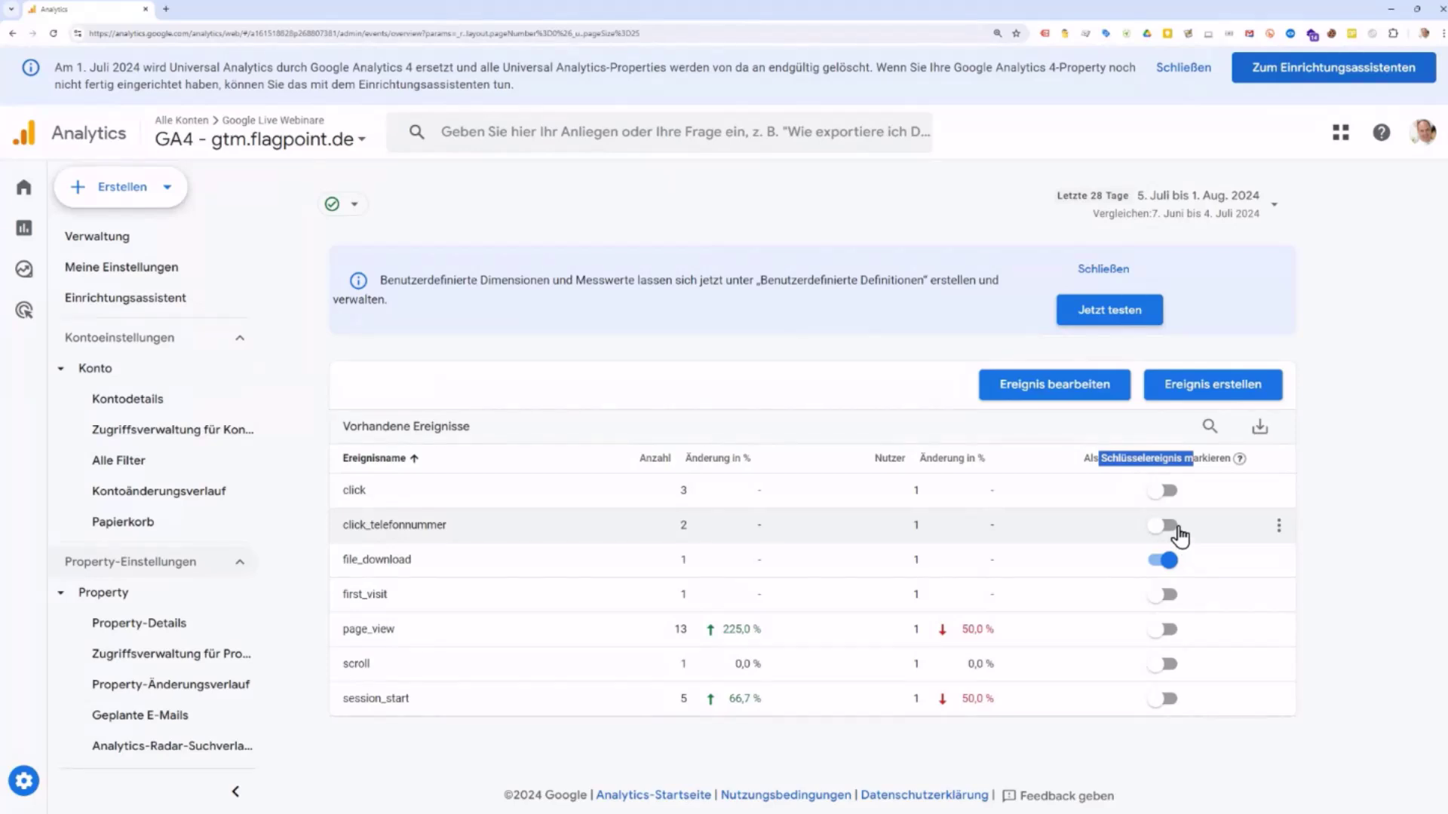
{"action": "left_click", "coordinate": [1172, 526]}
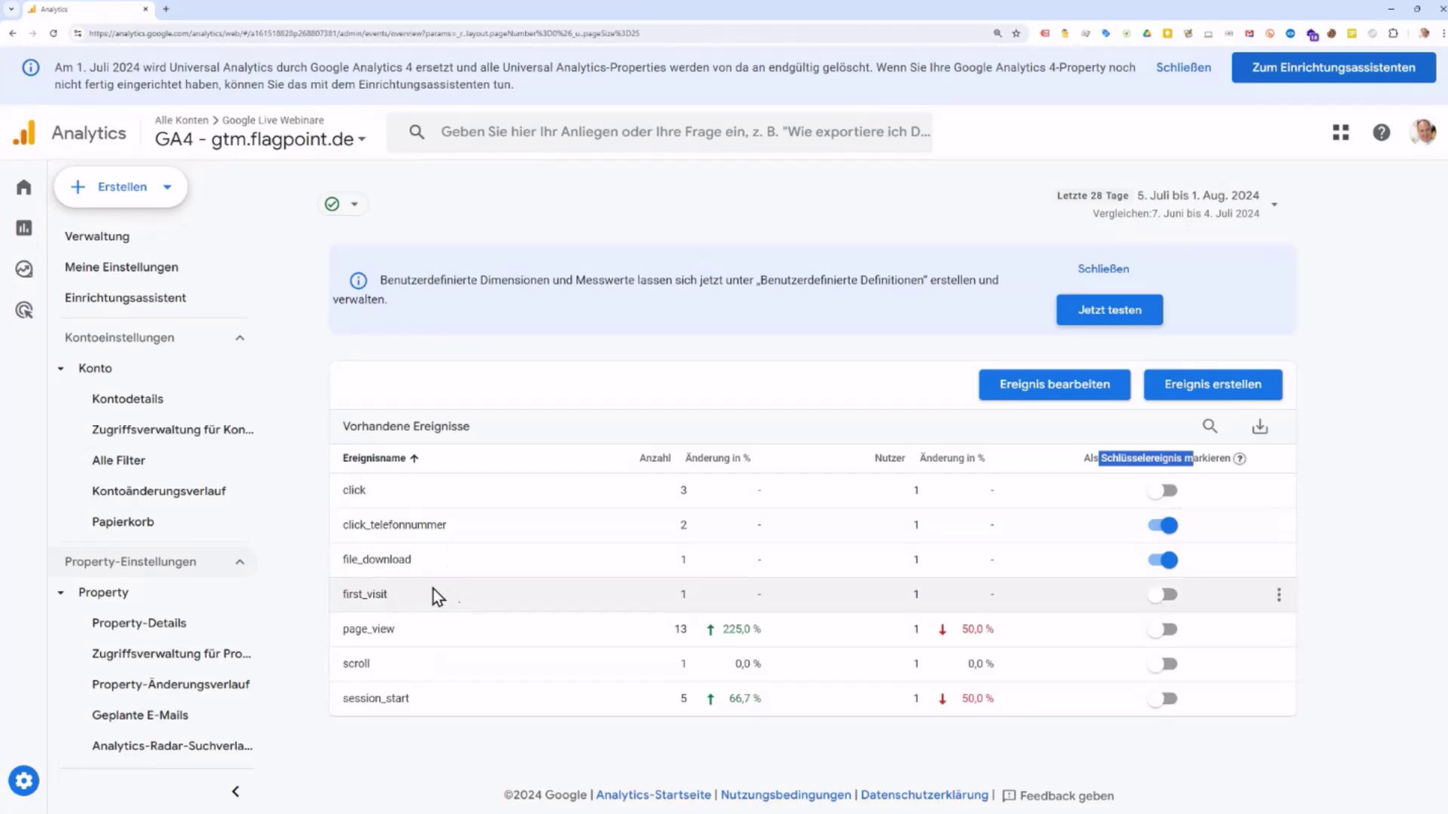
{"action": "scroll", "coordinate": [198, 520], "scroll_direction": "down", "scroll_amount": 5}
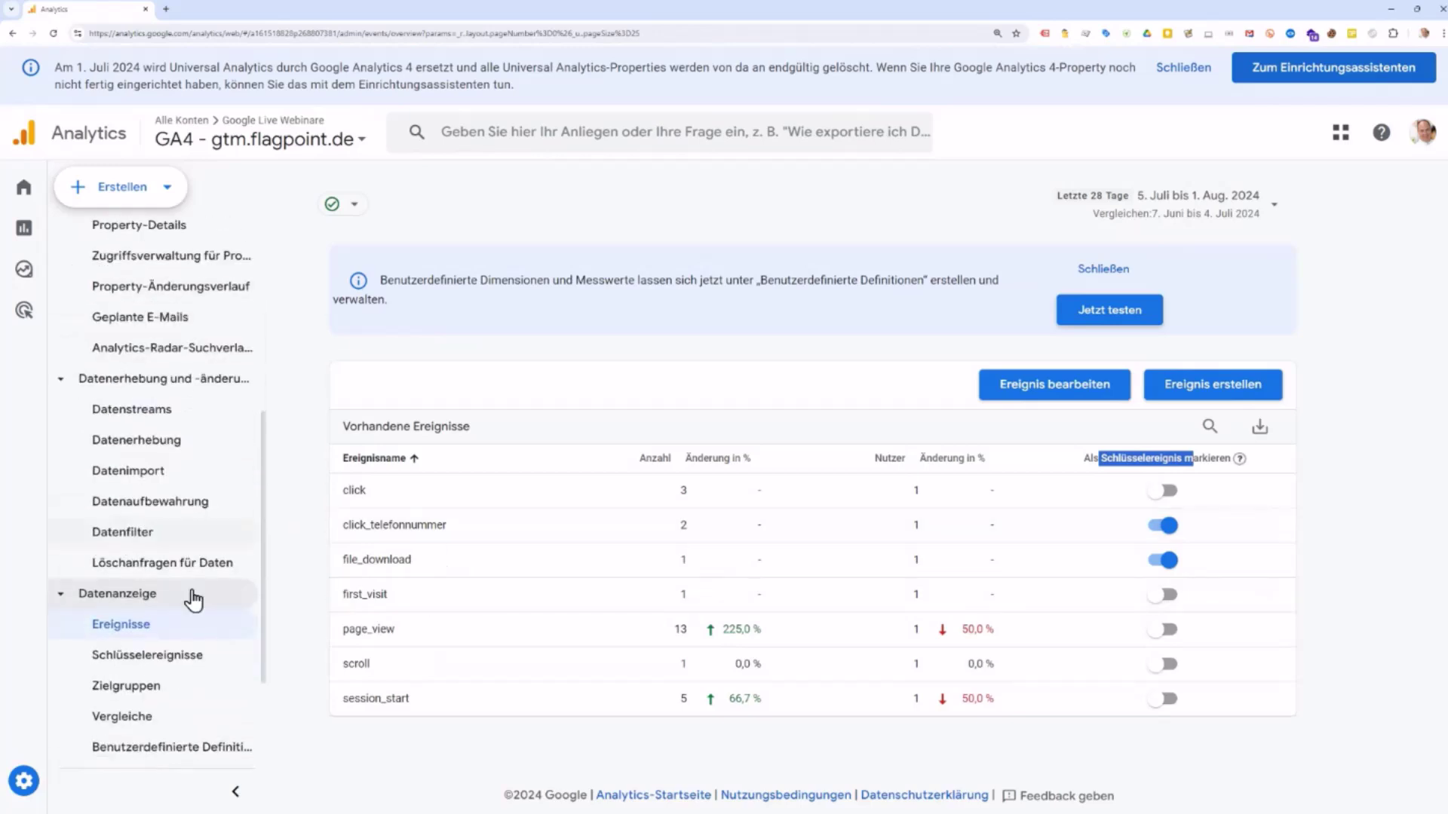
{"action": "scroll", "coordinate": [171, 515], "scroll_direction": "down", "scroll_amount": 2}
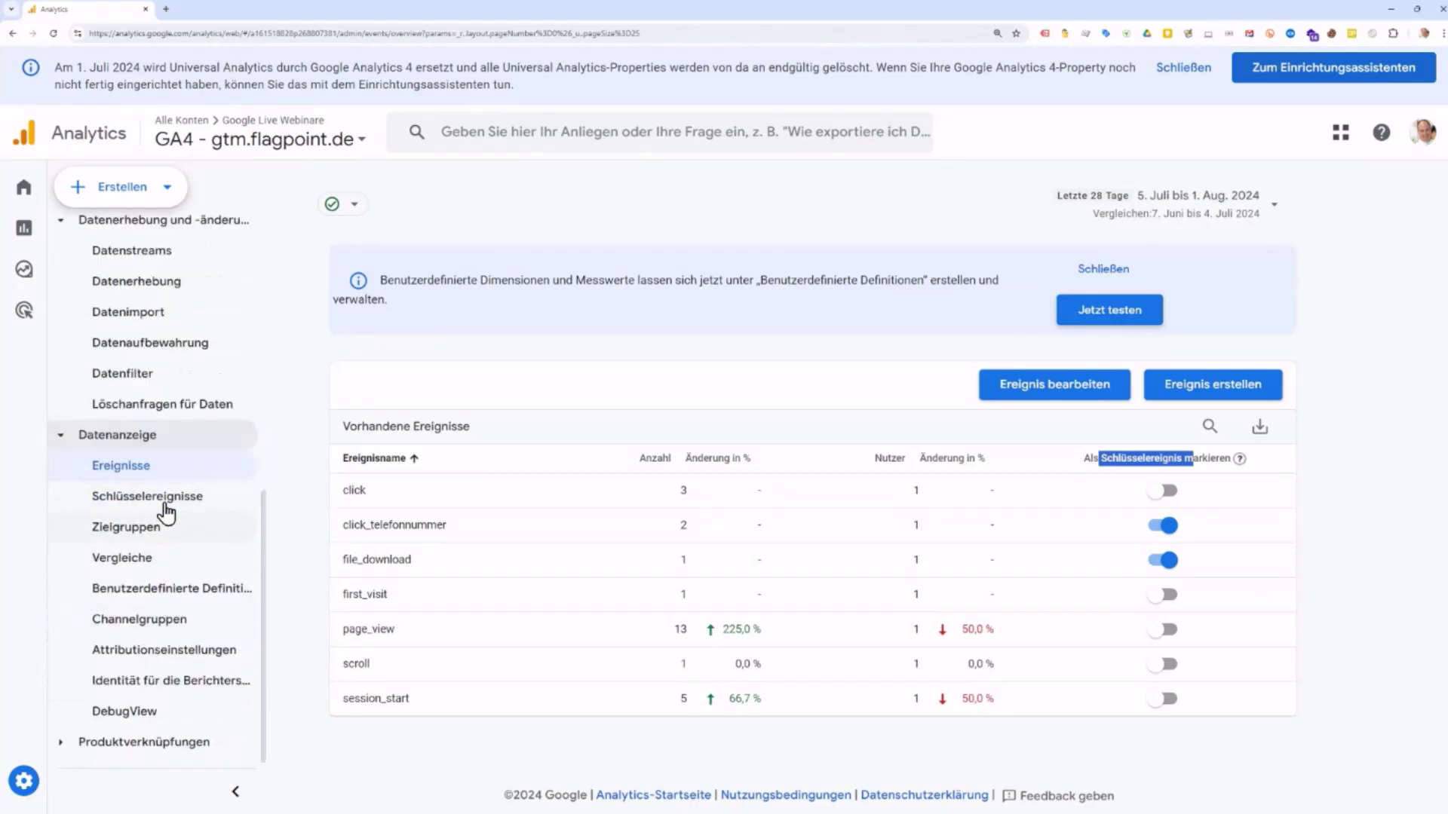
{"action": "left_click", "coordinate": [170, 507]}
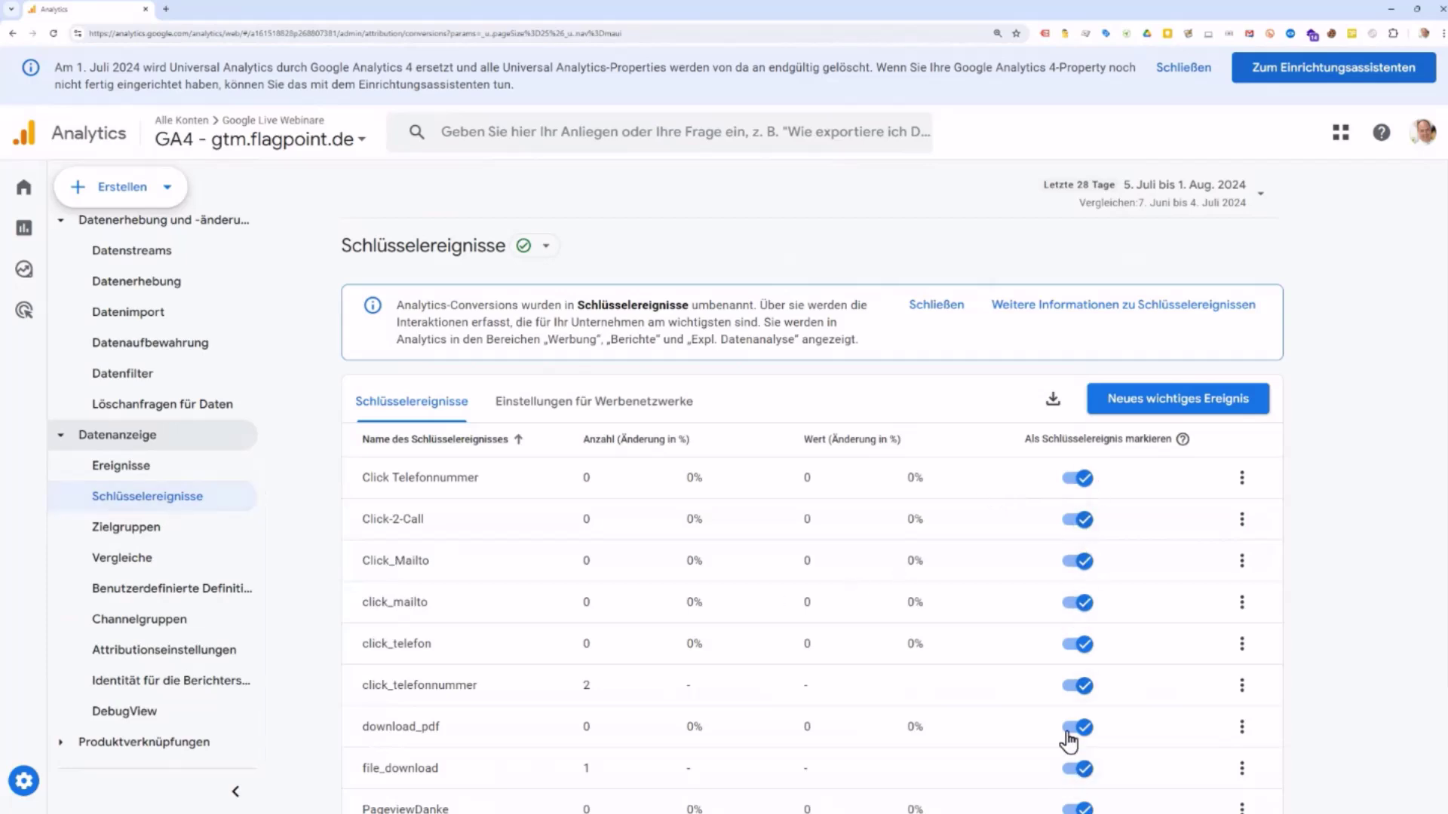
{"action": "left_click", "coordinate": [1076, 645]}
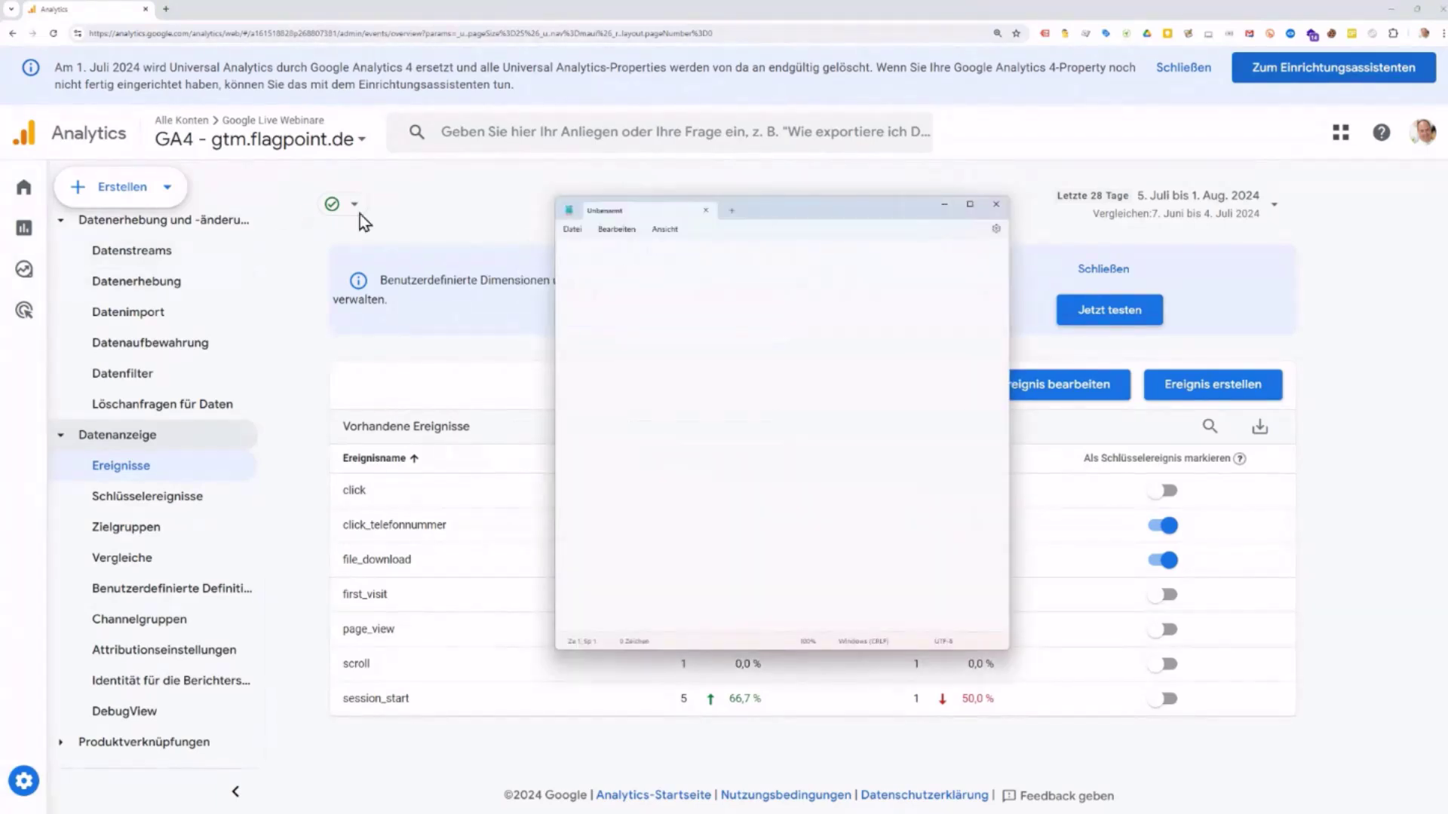
Step: Enlarge the Notepad window and add the heading 'Custom Event -> GTM'
{"action": "left_click_drag", "start_coordinate": [817, 217], "coordinate": [702, 113]}
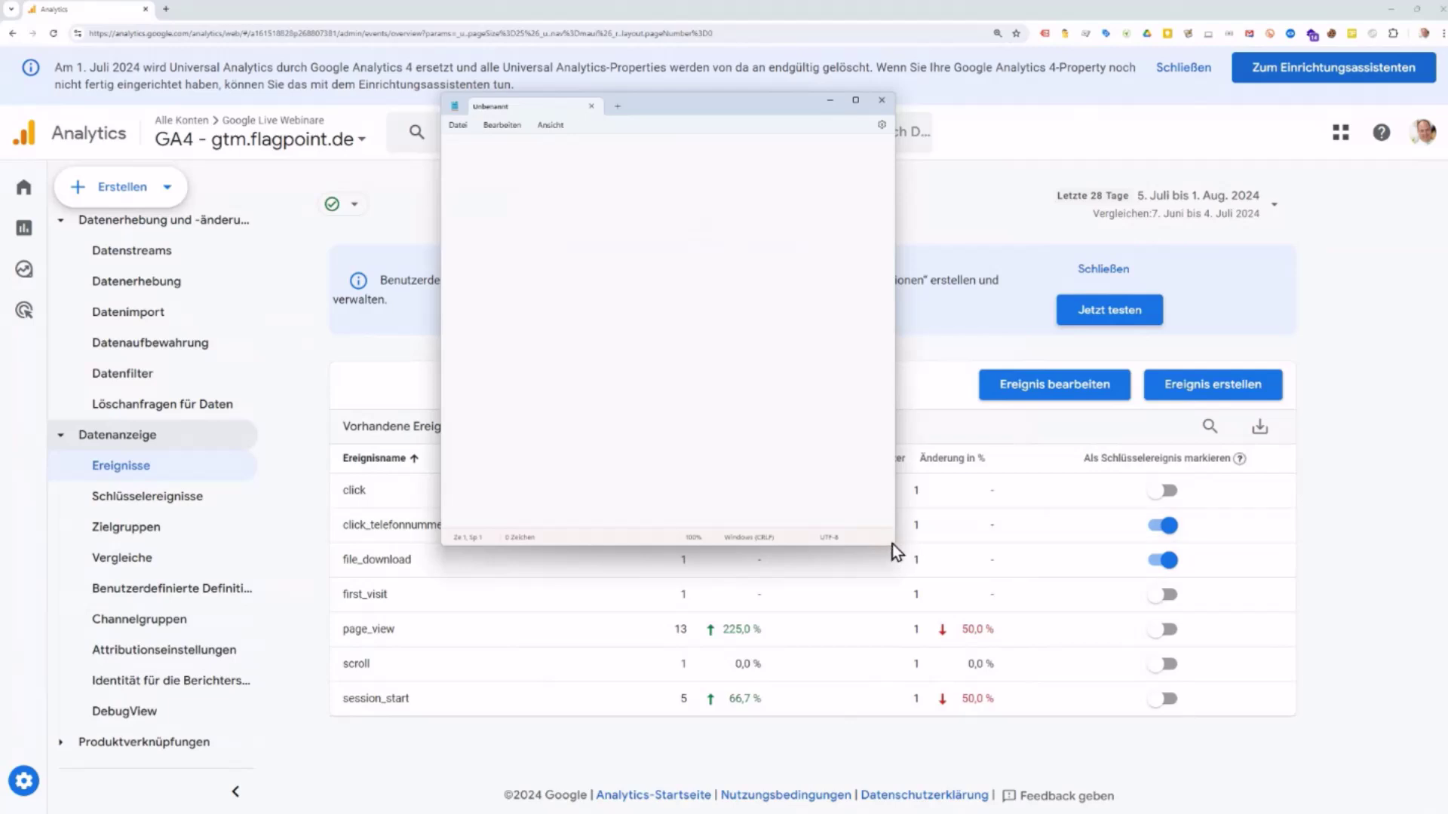
{"action": "left_click_drag", "start_coordinate": [893, 546], "coordinate": [1092, 683]}
{"action": "left_click_drag", "start_coordinate": [918, 636], "coordinate": [1100, 684]}
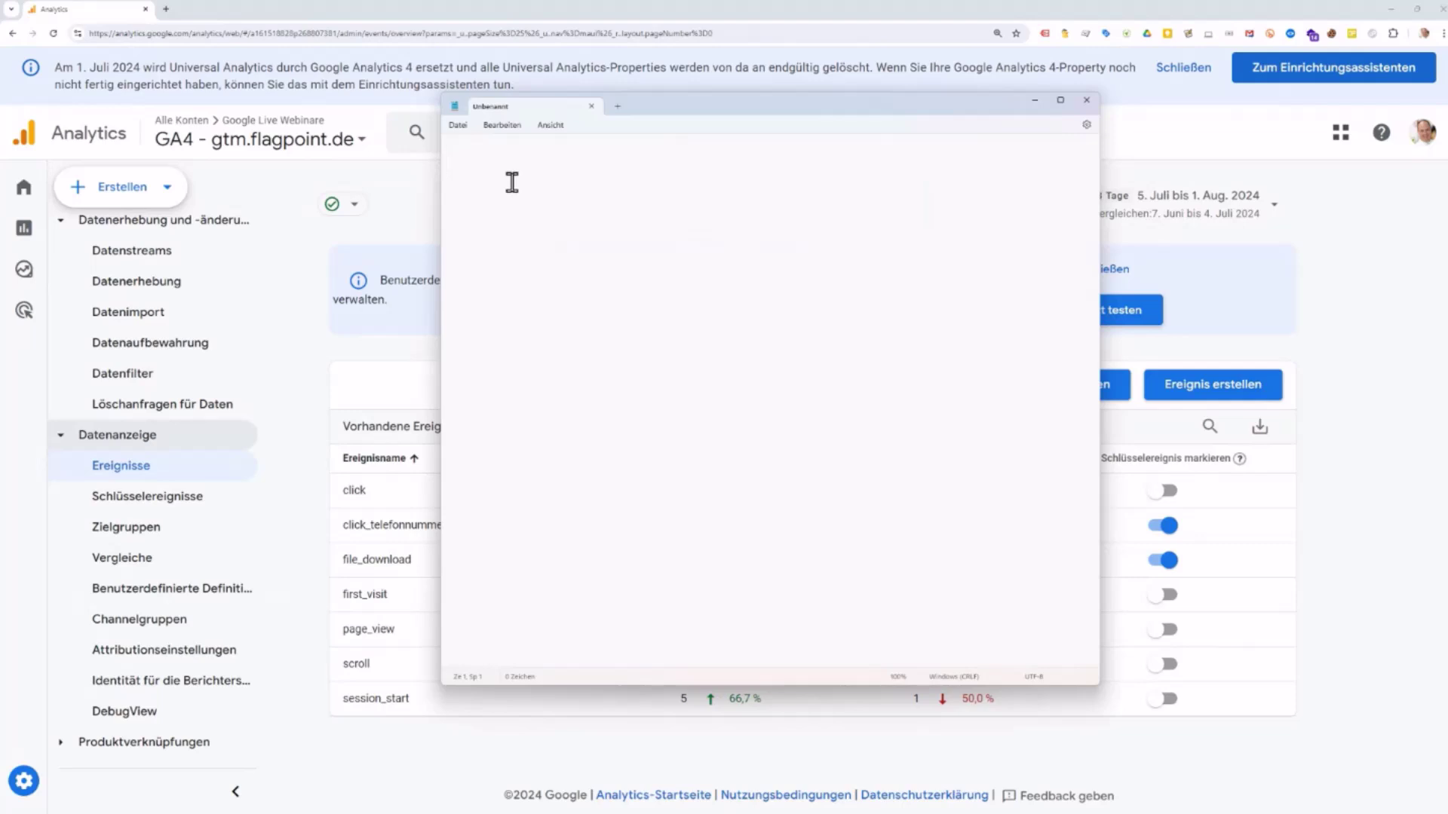
{"action": "key", "text": "Return"}
{"action": "key", "text": "Return"}
{"action": "type", "text": "Cust"}
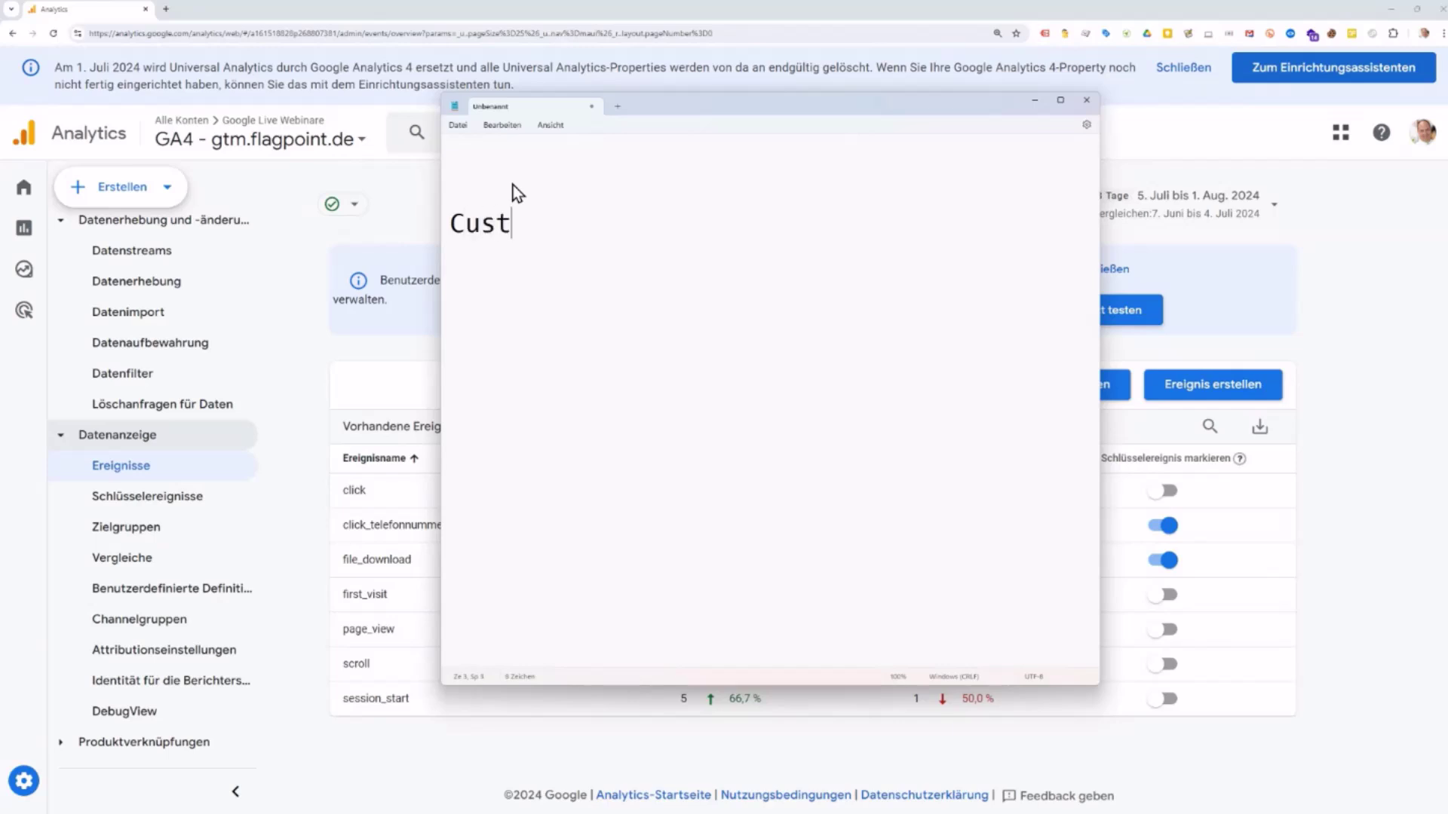
{"action": "type", "text": "om event"}
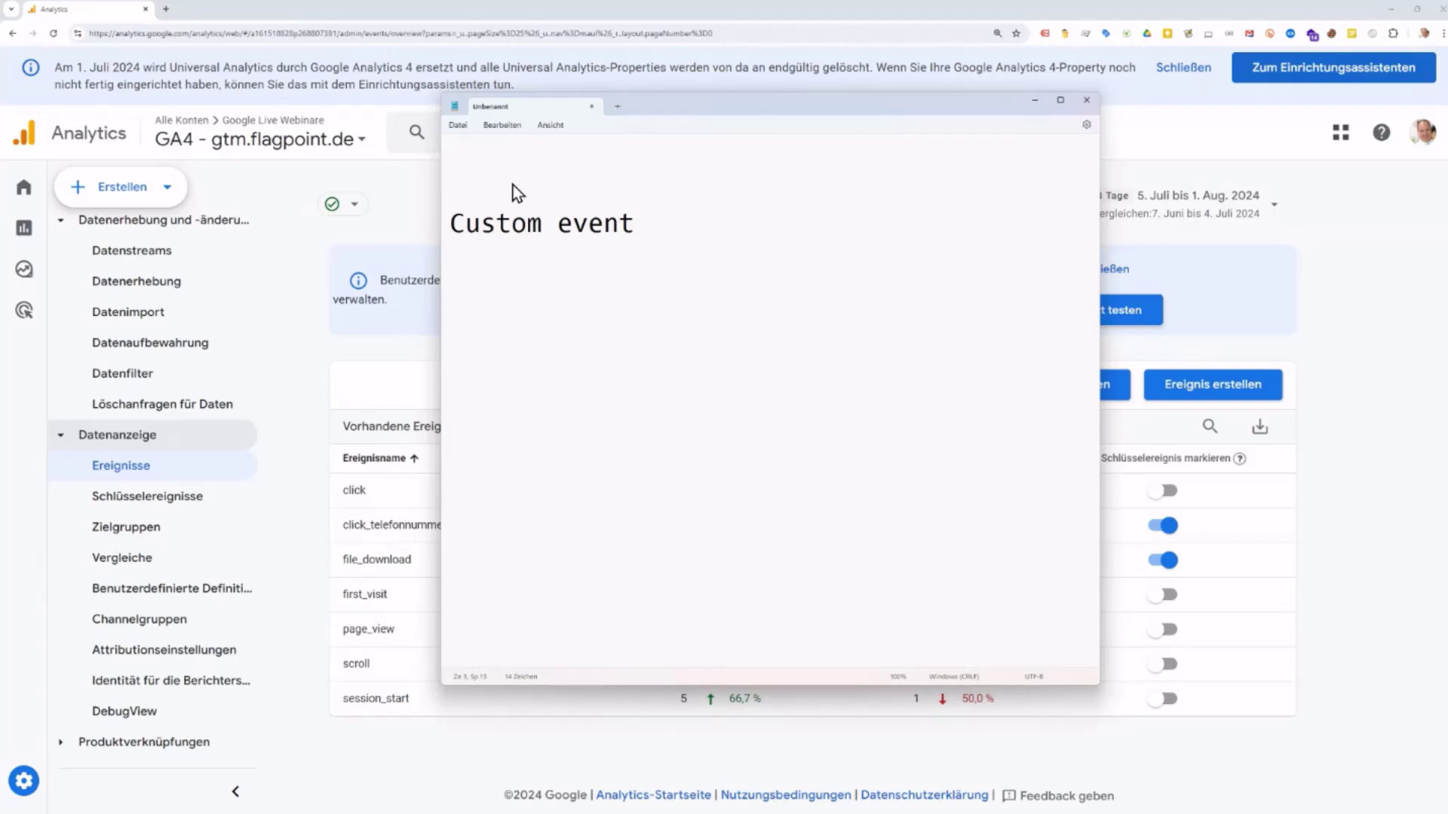
{"action": "key", "text": "ctrl+Left"}
{"action": "key", "text": "shift+Right"}
{"action": "type", "text": "E"}
{"action": "key", "text": "Right"}
{"action": "key", "text": "Right"}
{"action": "key", "text": "Right"}
{"action": "key", "text": "Right"}
{"action": "type", "text": "-> GTM"}
Step: Add a 'click_telefonnummer' line under the heading
{"action": "key", "text": "Return"}
{"action": "key", "text": "Return"}
{"action": "key", "text": "Return"}
{"action": "type", "text": "click_"}
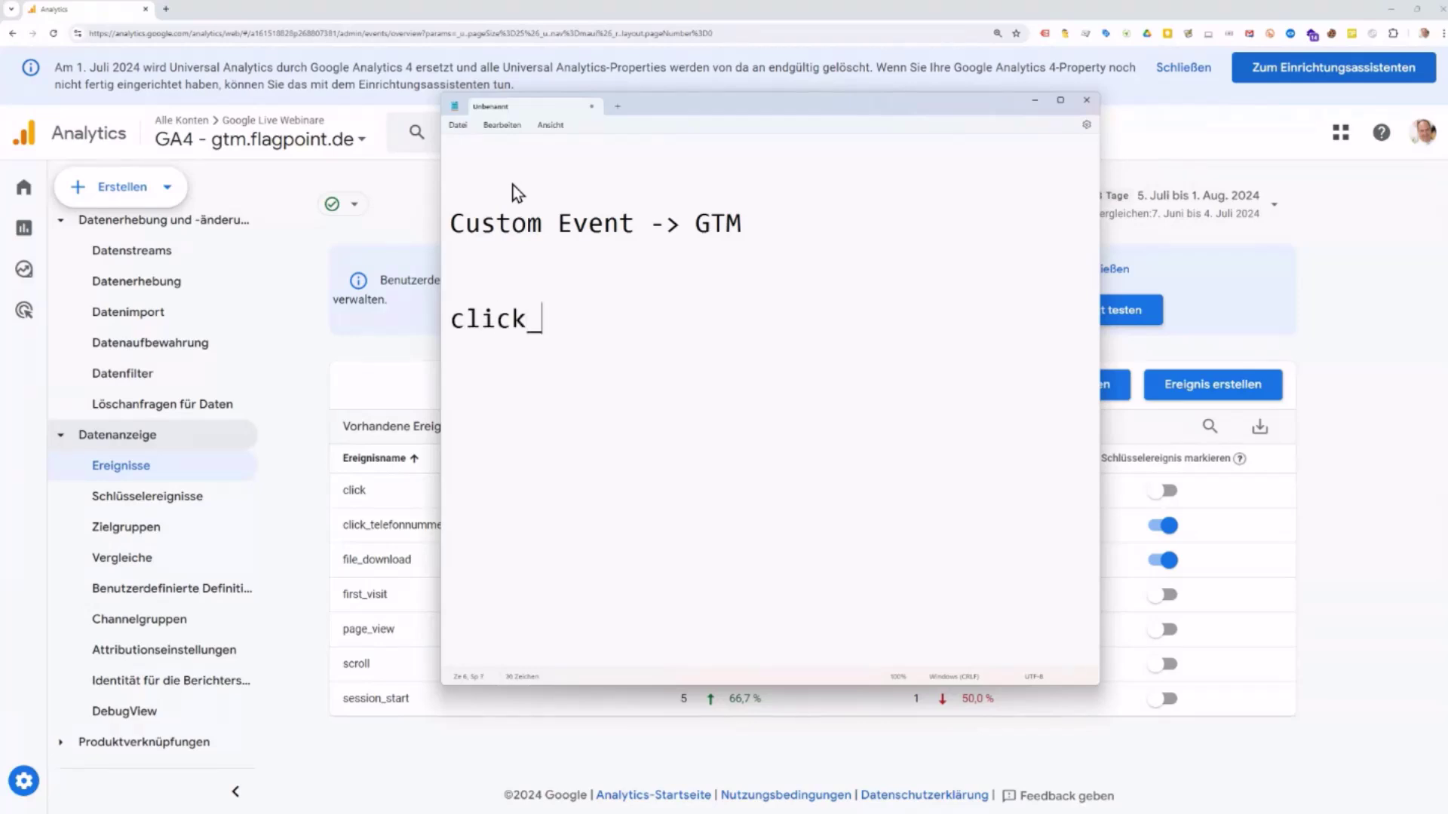
{"action": "type", "text": "telefon"}
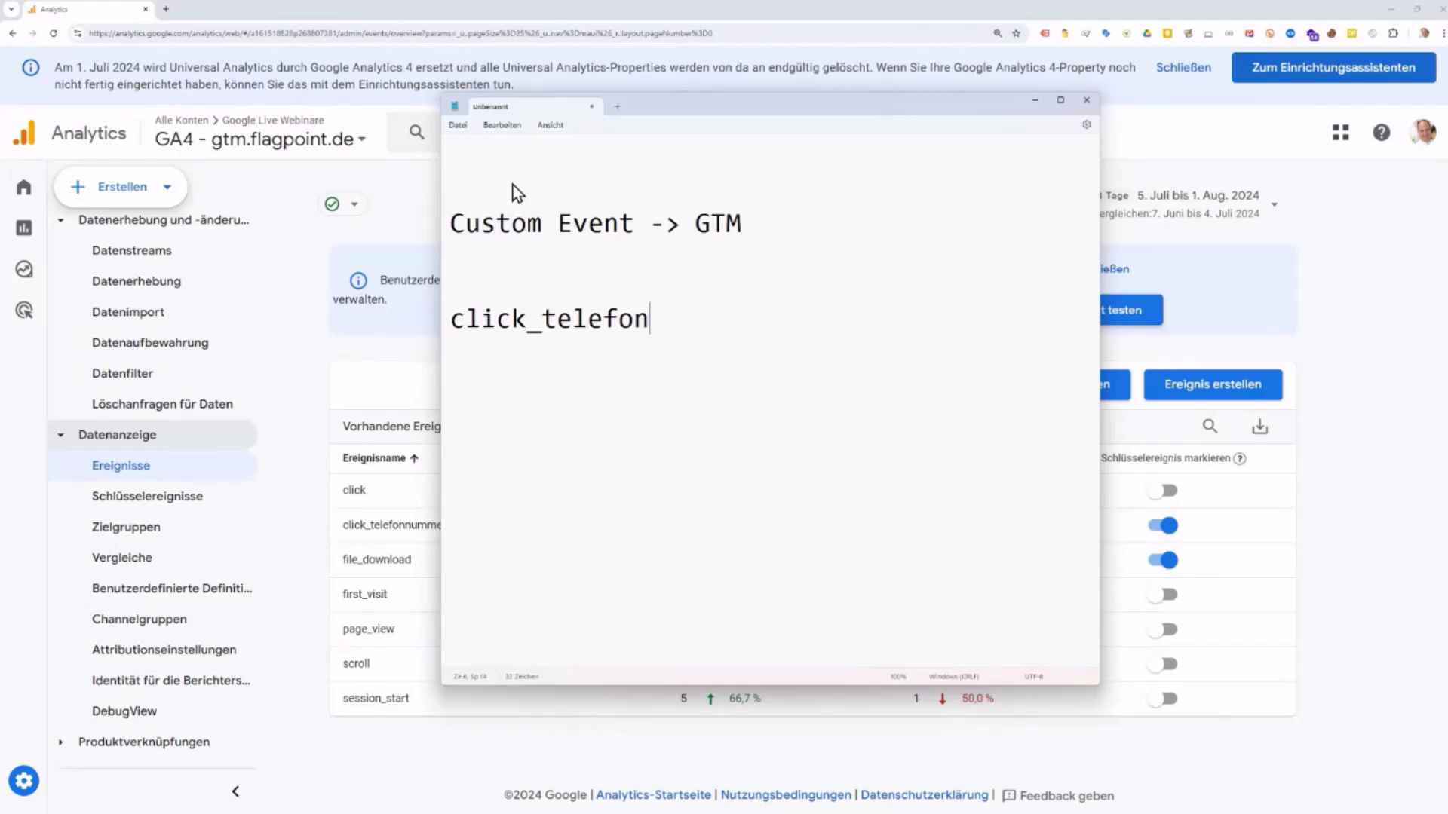
{"action": "type", "text": "nummer"}
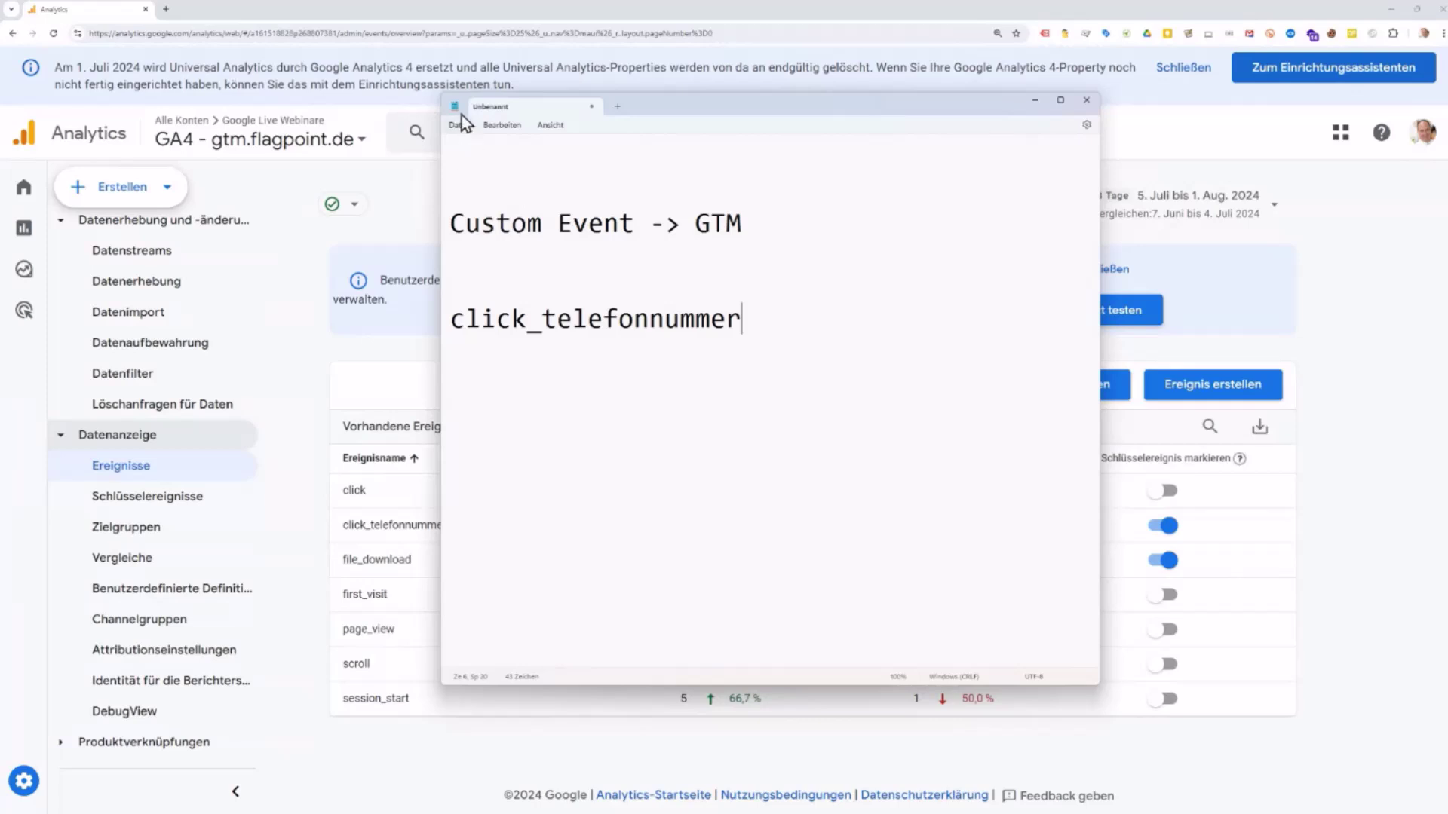
{"action": "left_click_drag", "start_coordinate": [741, 110], "coordinate": [996, 109]}
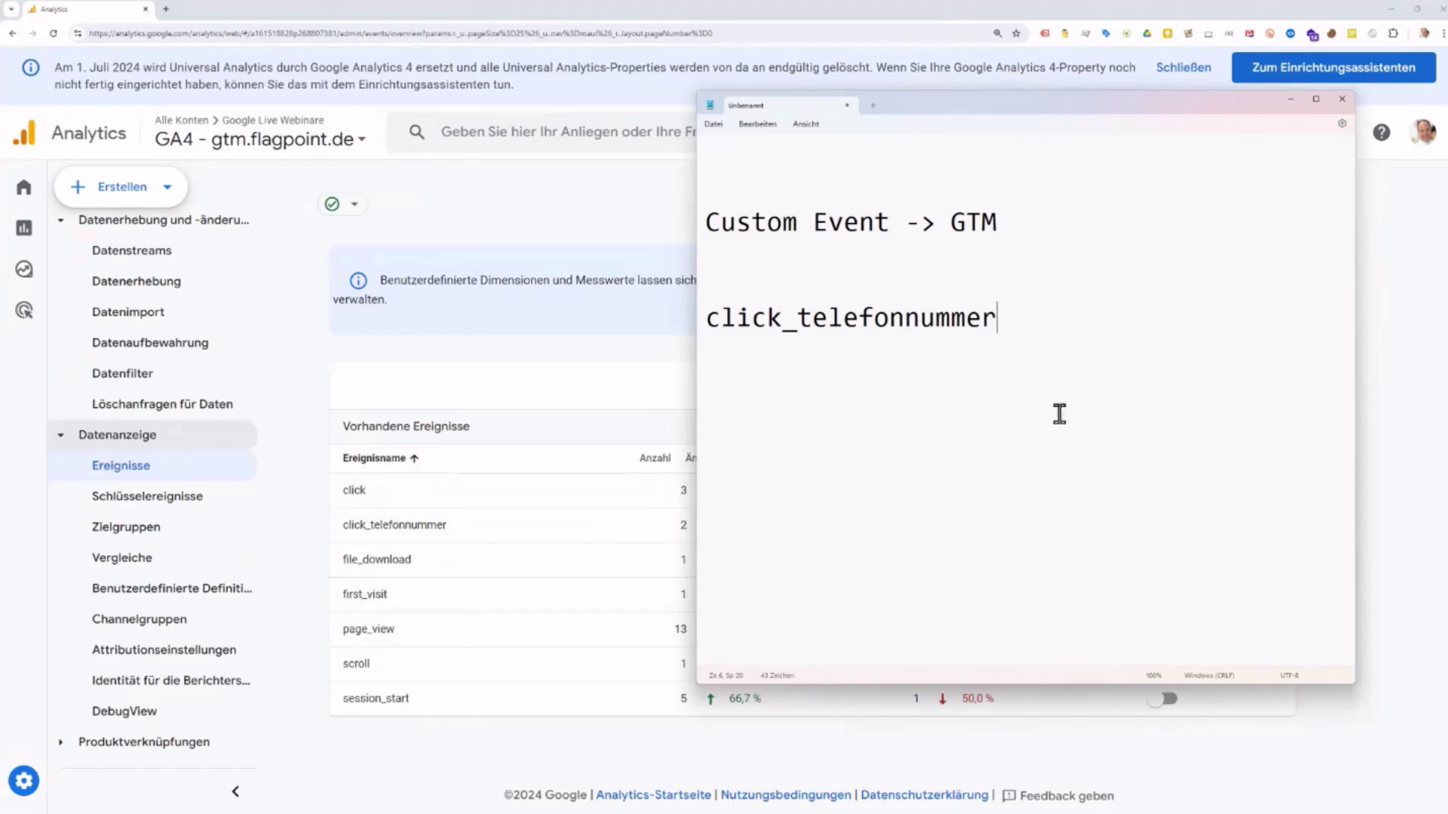
Step: Add tab-indented lines '- Parameter (25)' and '- click_url', then move the notes off the Analytics page
{"action": "key", "text": "Return"}
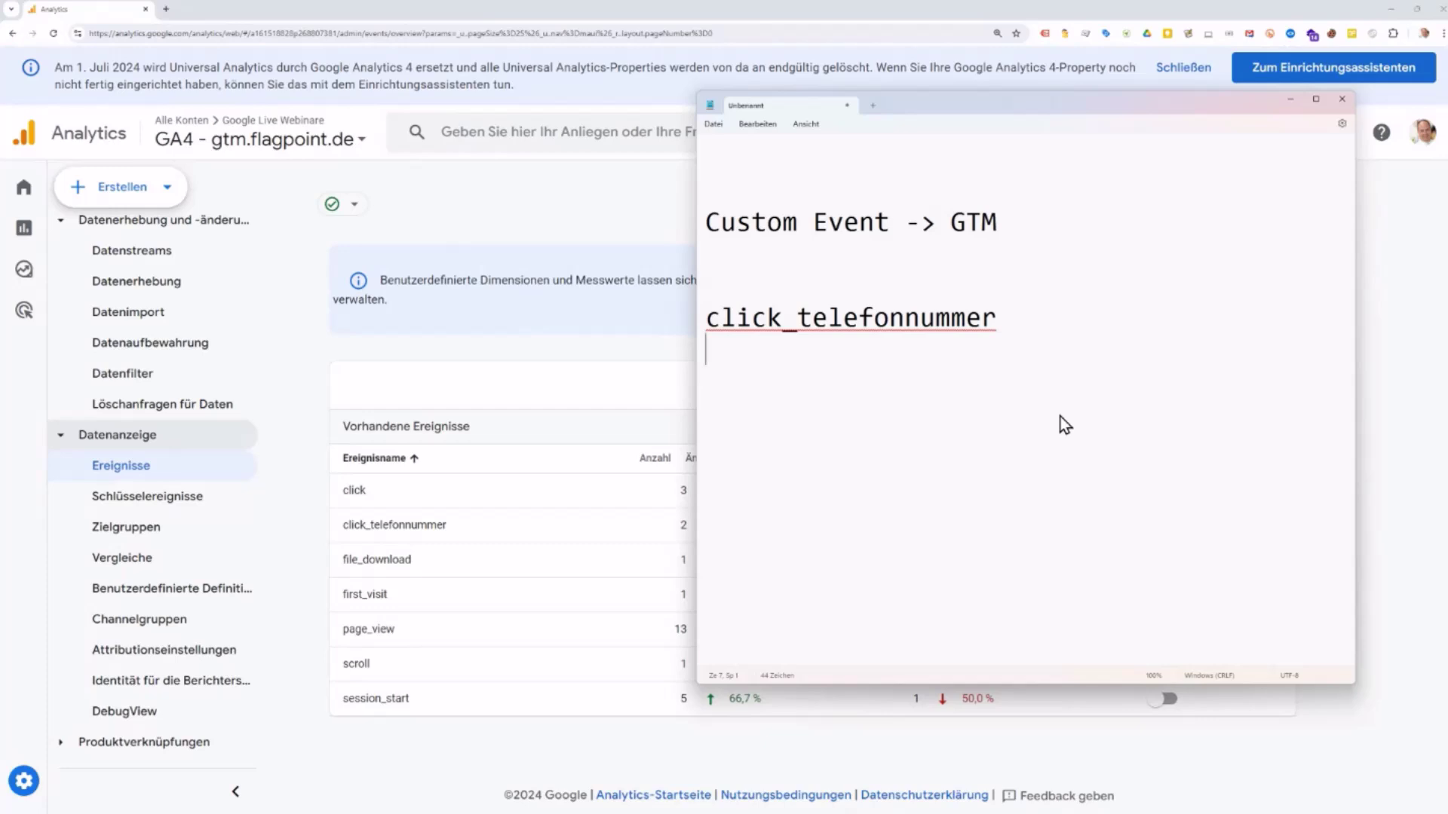
{"action": "key", "text": "Tab"}
{"action": "type", "text": "- Parameter "}
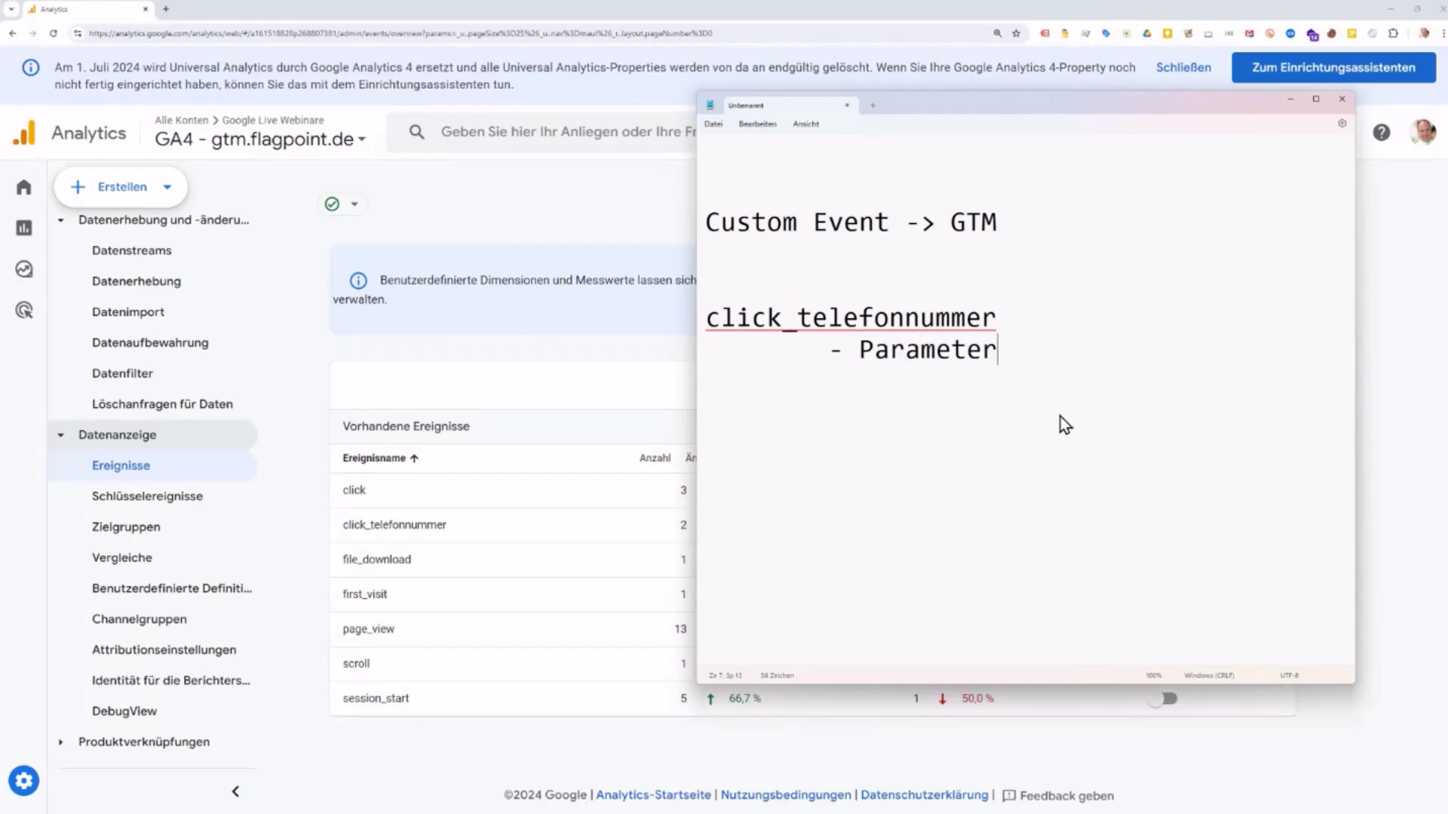
{"action": "type", "text": "(25)"}
{"action": "key", "text": "Return"}
{"action": "key", "text": "Tab"}
{"action": "type", "text": "- cli"}
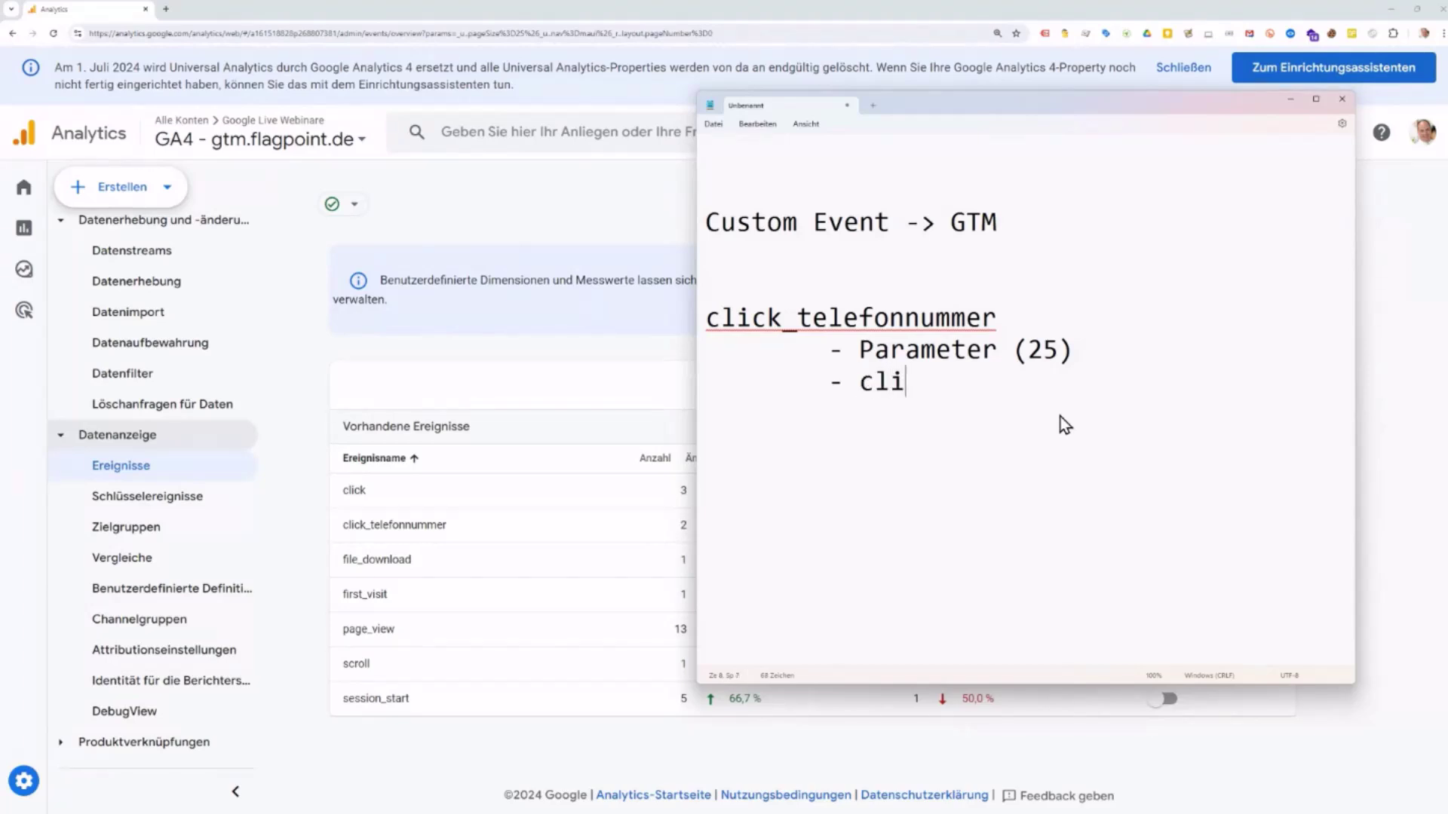
{"action": "type", "text": "ck_url"}
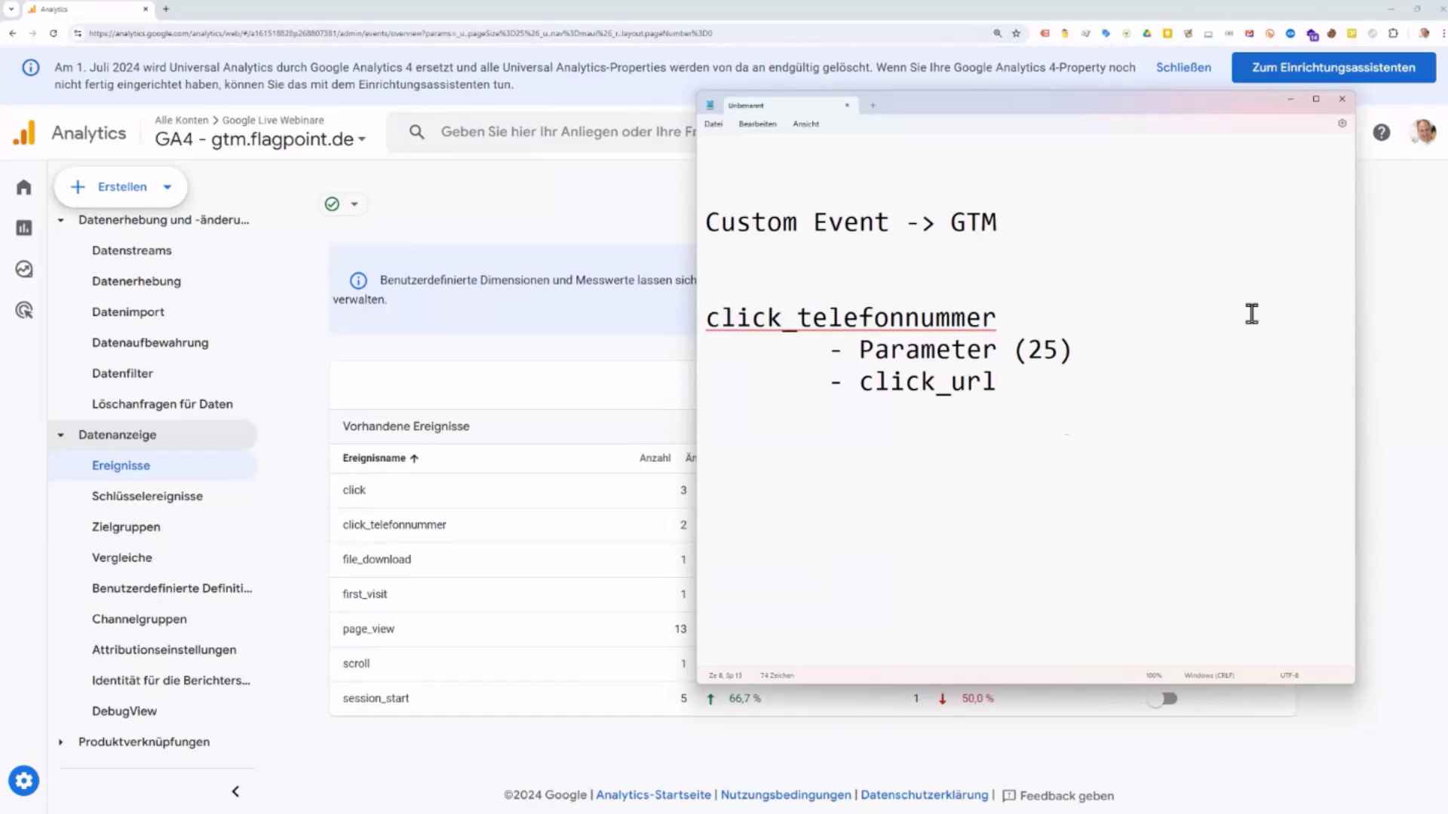
{"action": "left_click_drag", "start_coordinate": [860, 382], "coordinate": [935, 378]}
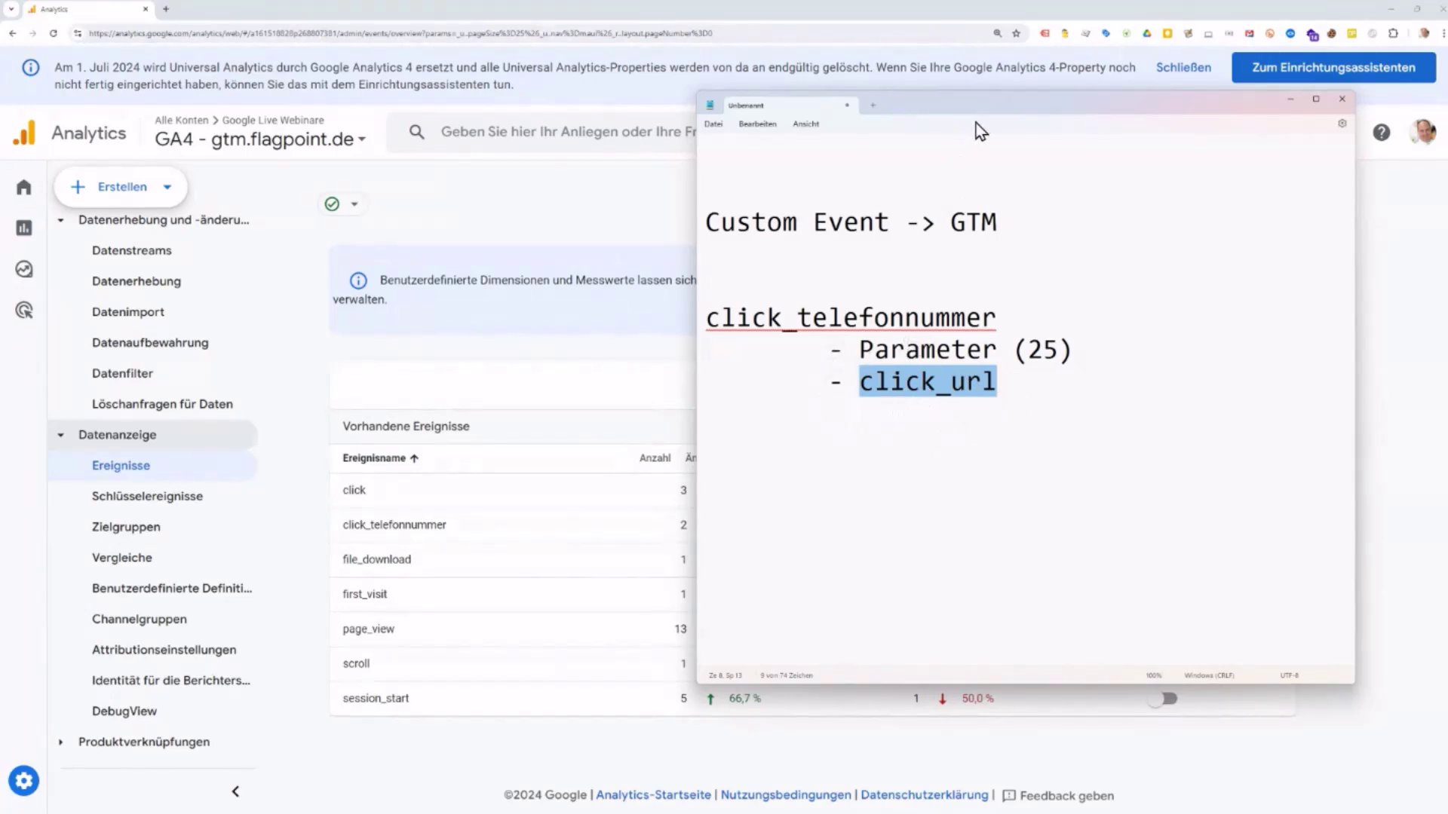
{"action": "left_click_drag", "start_coordinate": [982, 106], "coordinate": [0, 520]}
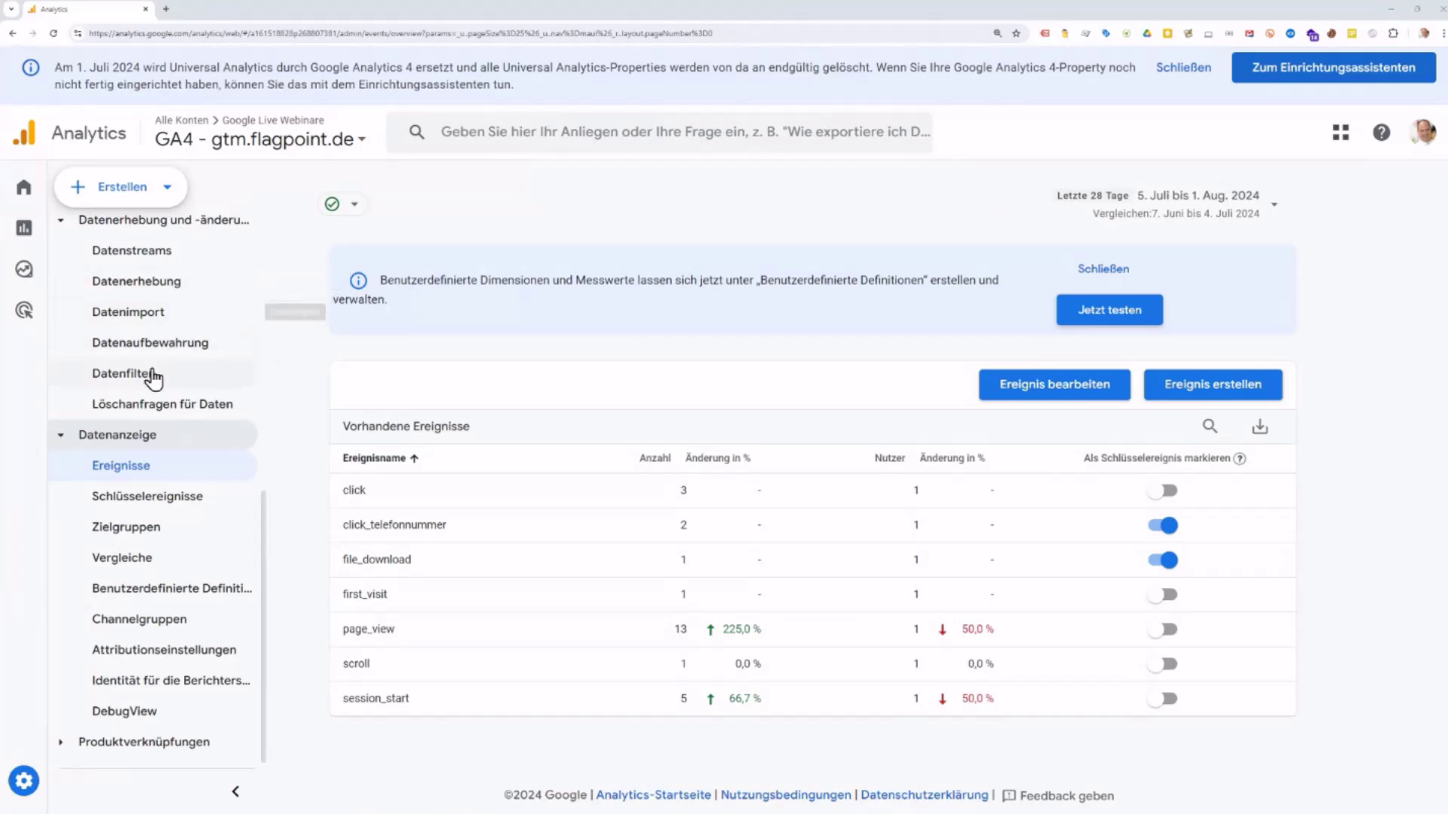
Step: Open Benutzerdefinierte Definitionen, glance at the Notepad notes, then move Notepad out of view
{"action": "left_click", "coordinate": [166, 593]}
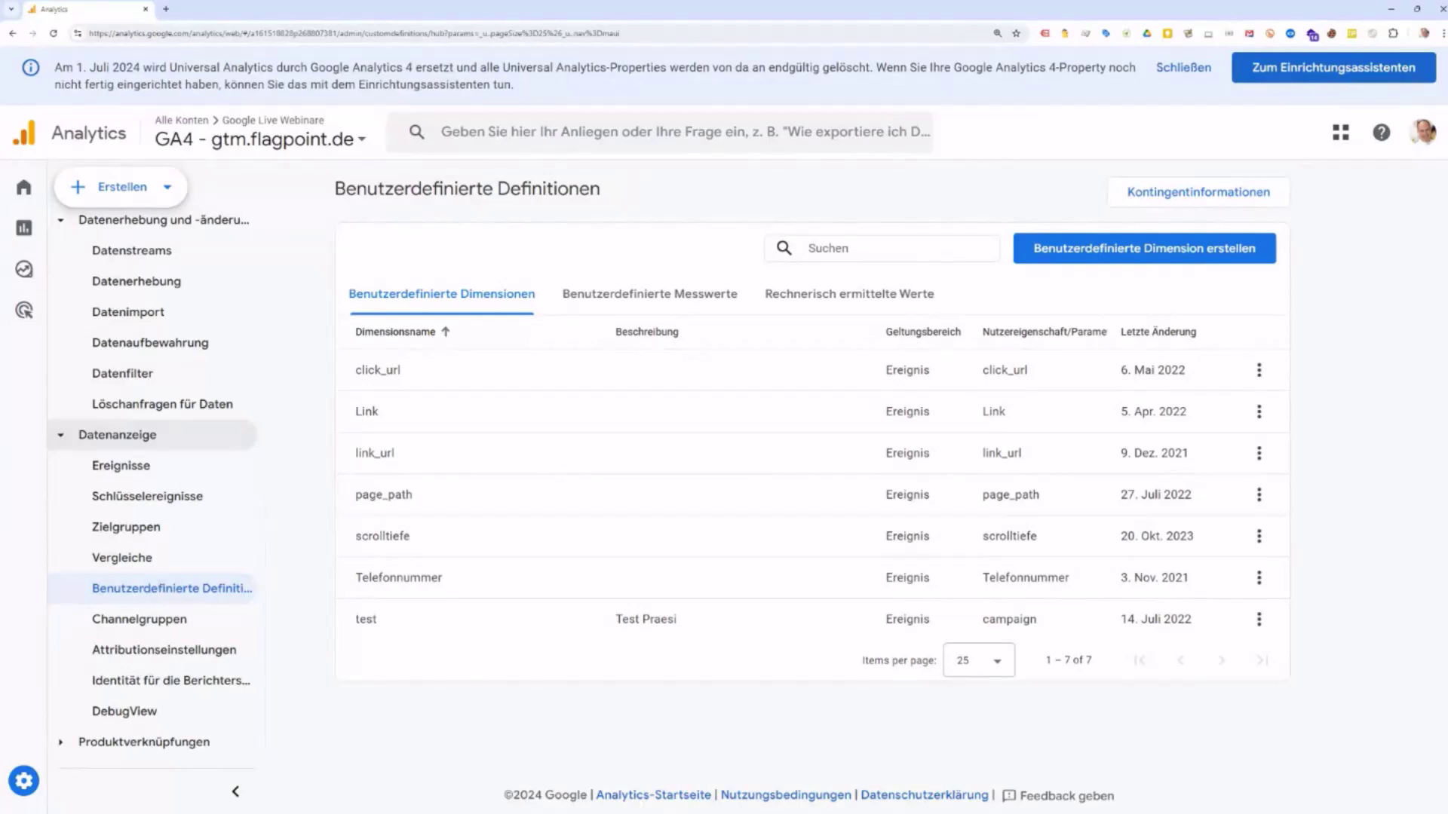
{"action": "key", "text": "alt+Tab"}
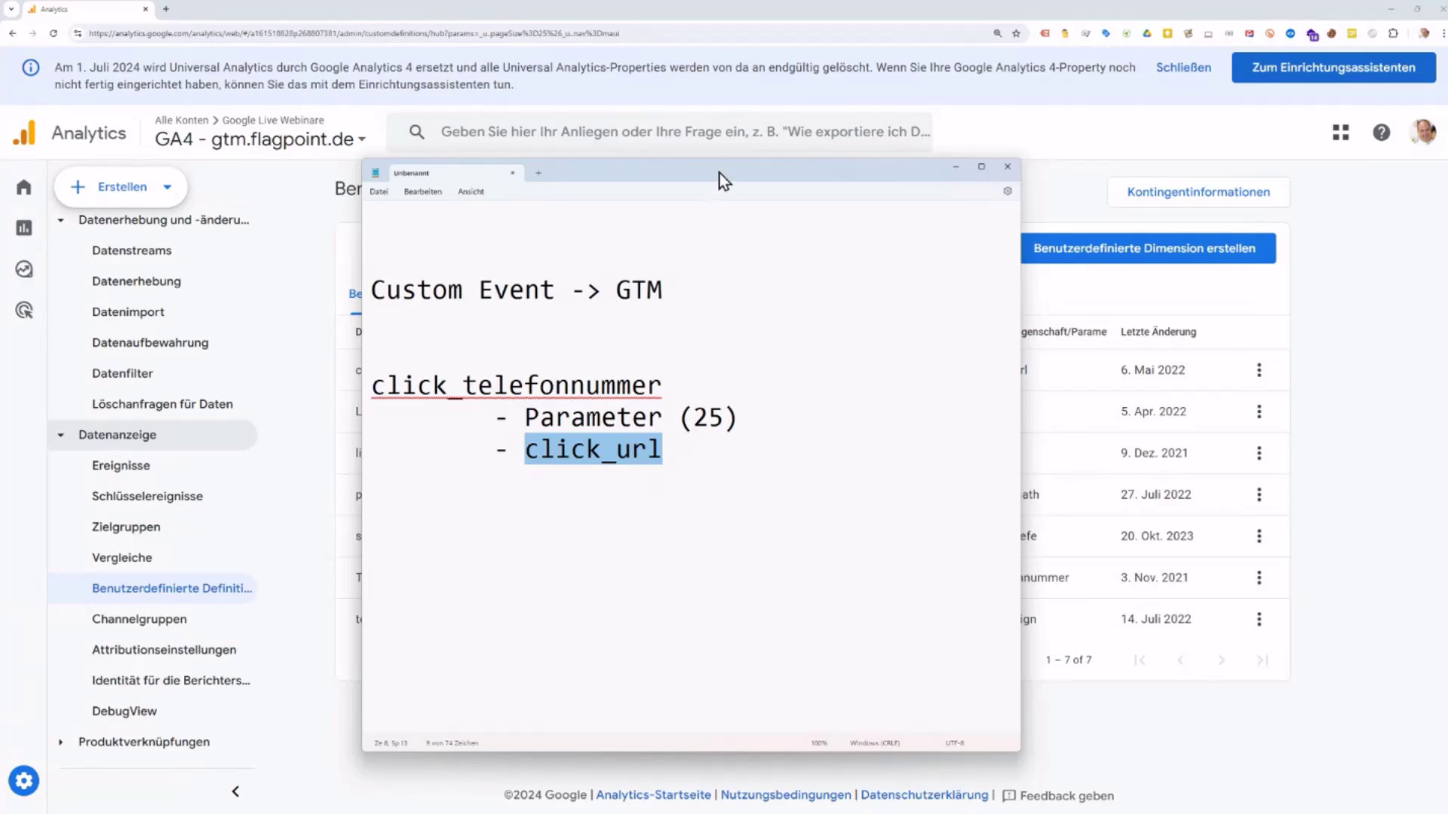
{"action": "left_click_drag", "start_coordinate": [720, 174], "coordinate": [189, 810]}
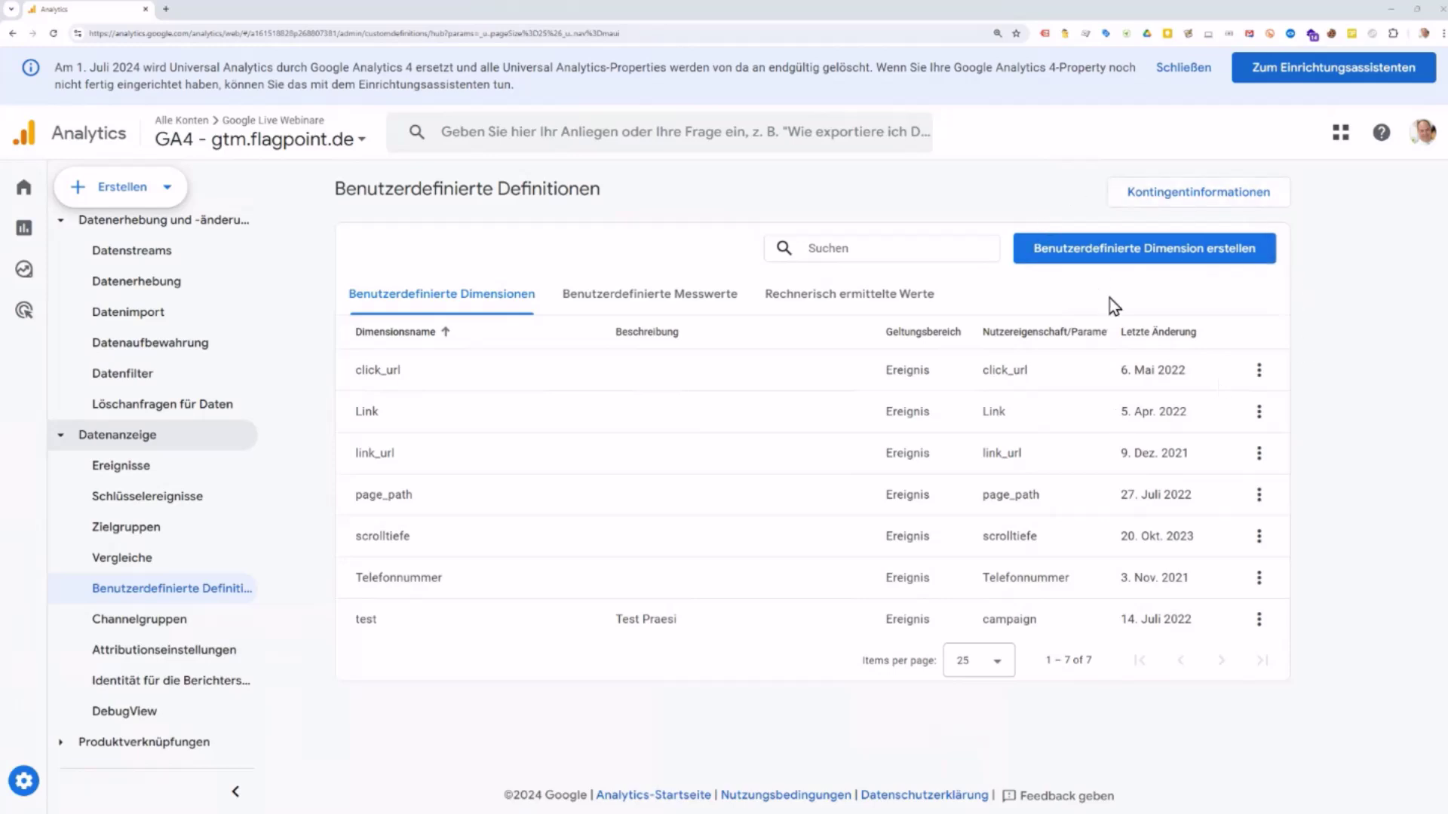
{"action": "left_click", "coordinate": [1125, 257]}
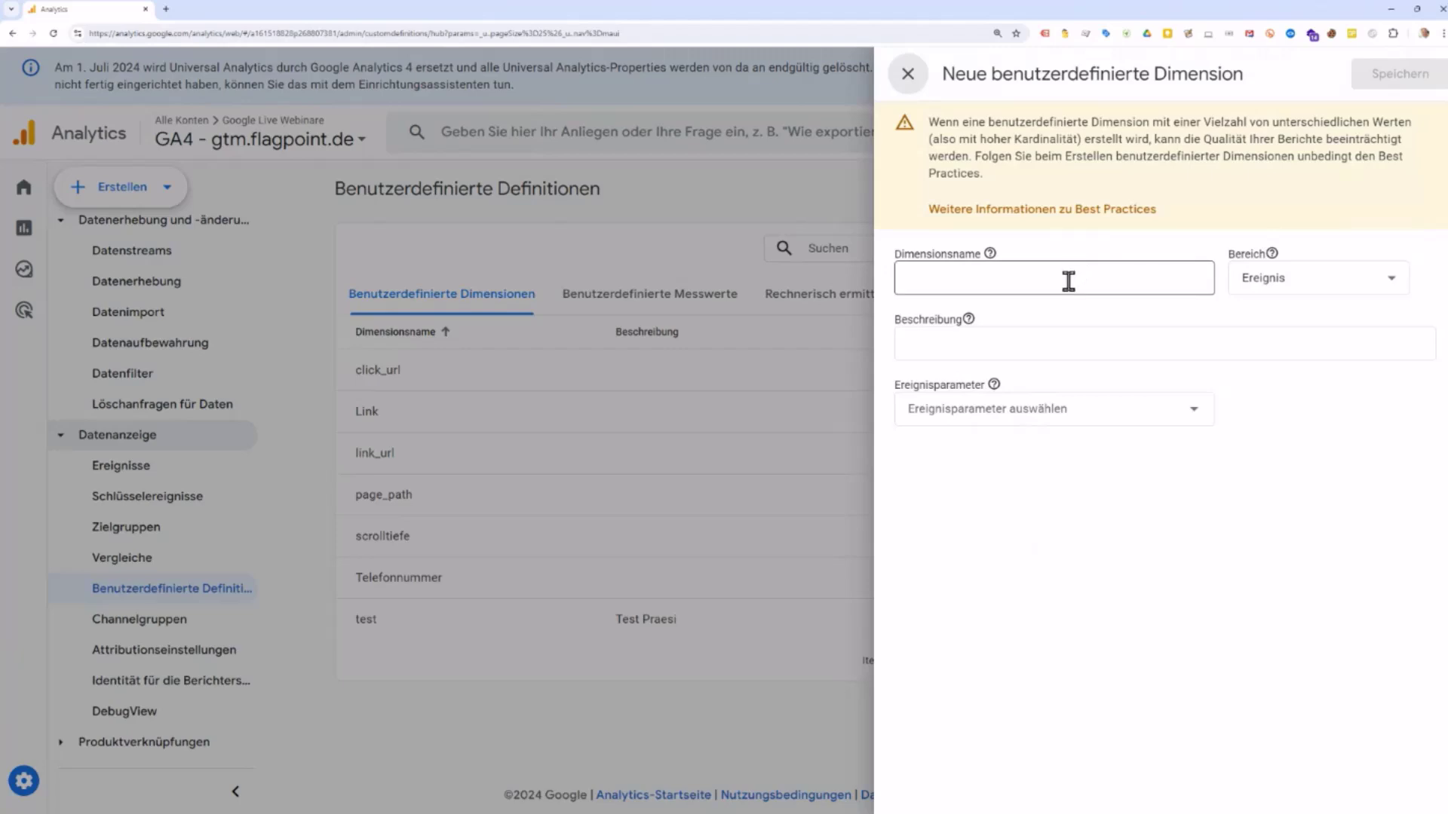
{"action": "left_click", "coordinate": [1069, 279]}
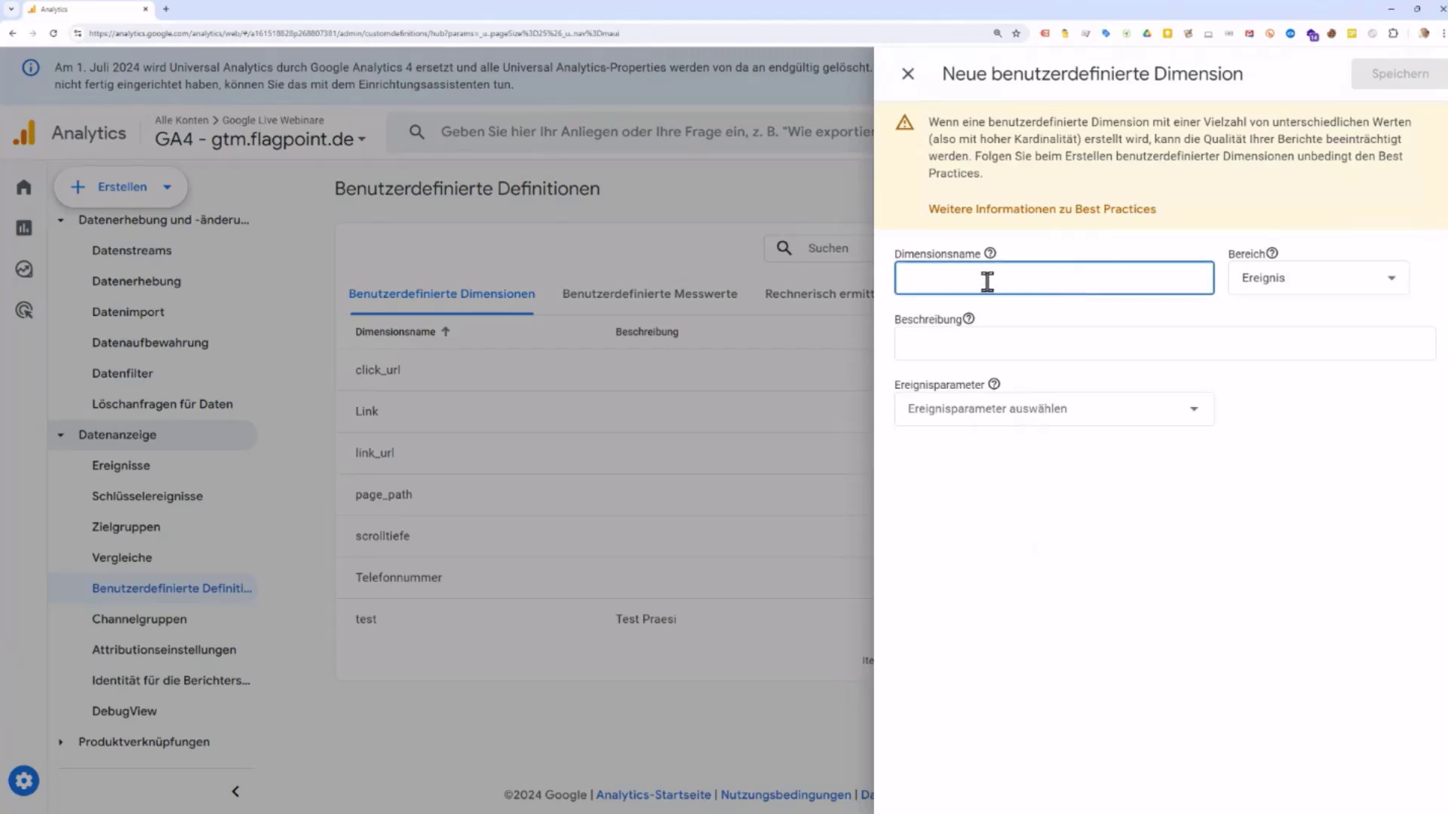
{"action": "type", "text": "click_url"}
{"action": "left_click", "coordinate": [1122, 416]}
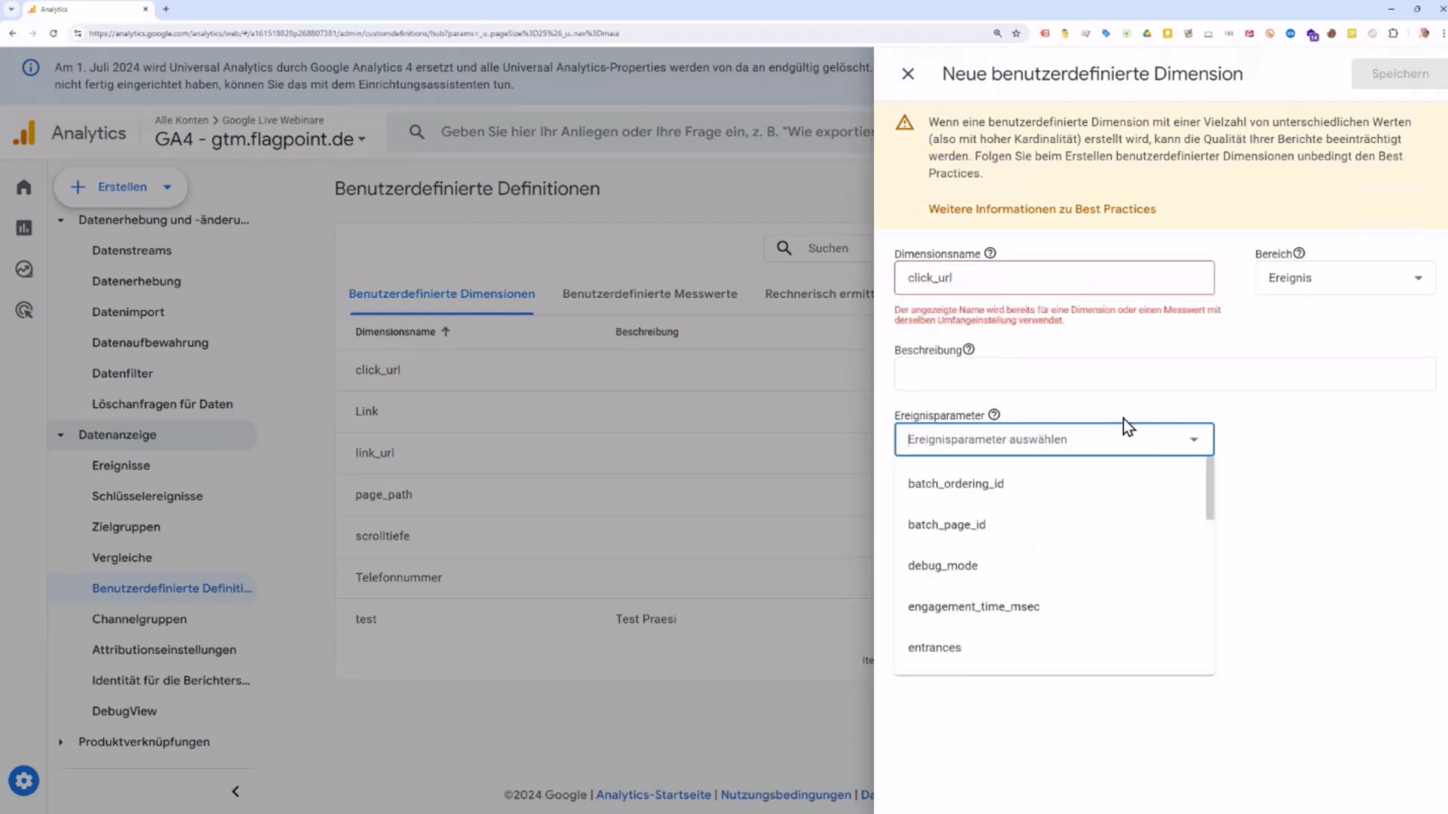
{"action": "type", "text": "click"}
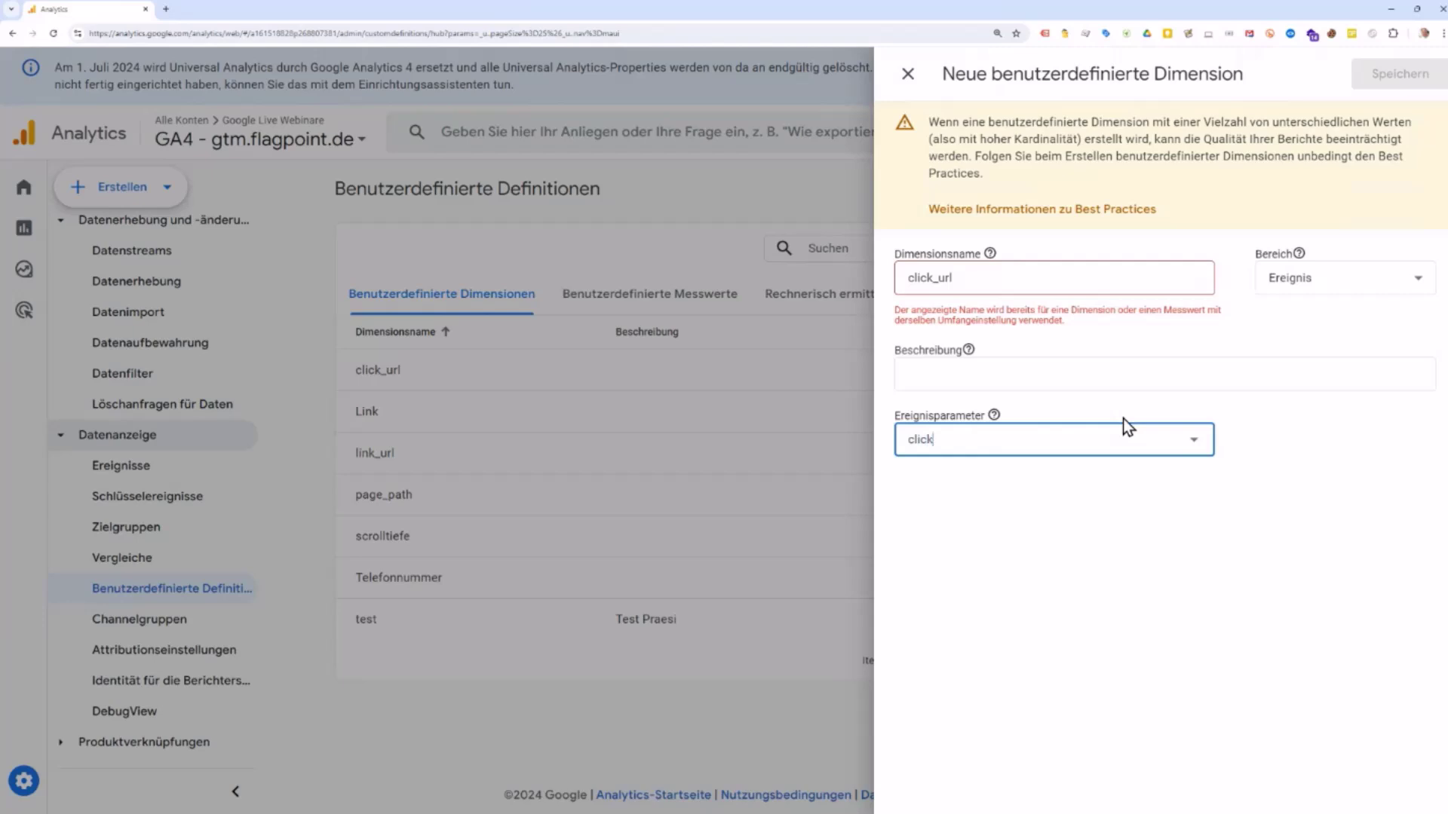
{"action": "type", "text": "_url"}
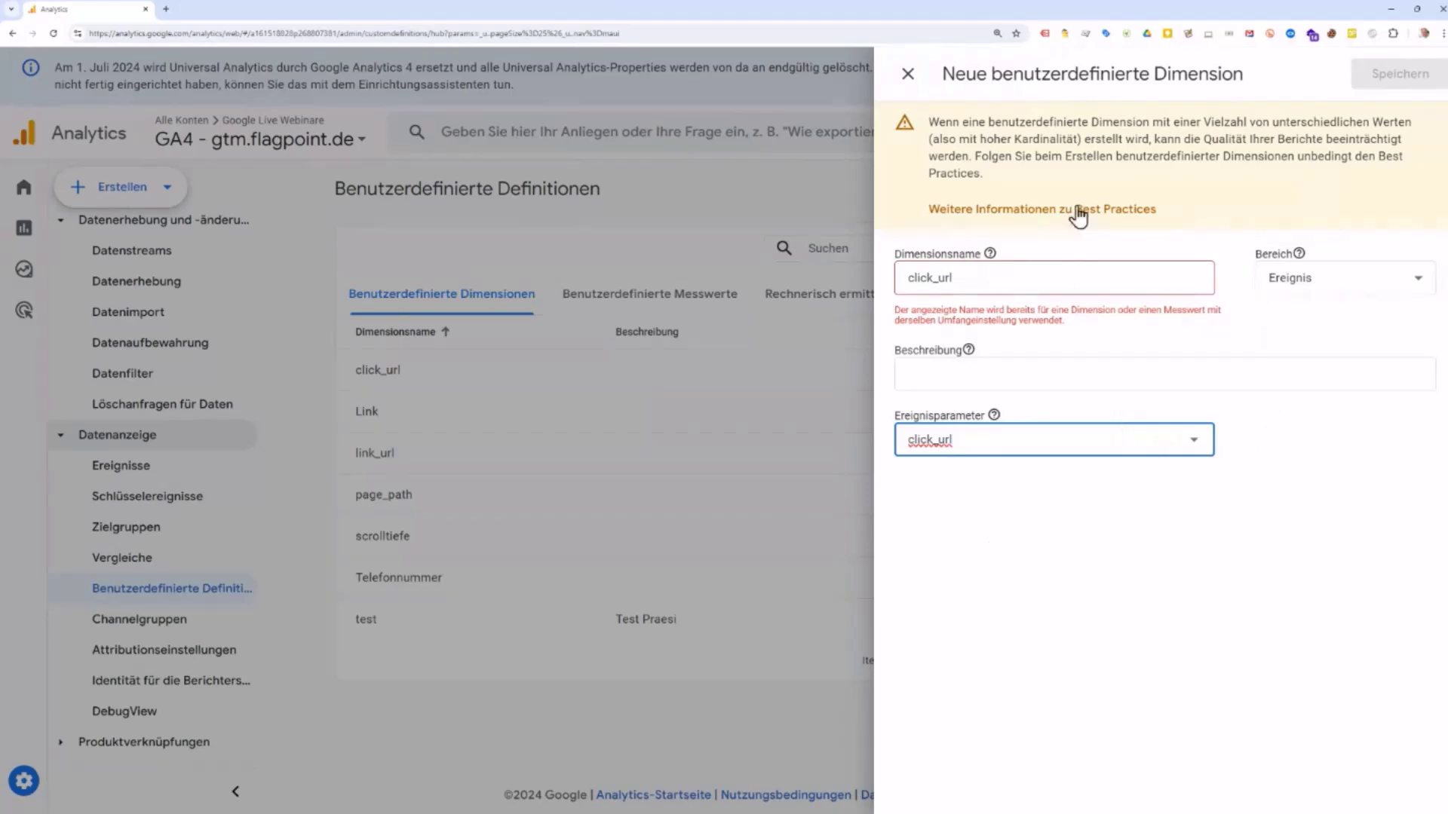
{"action": "left_click", "coordinate": [901, 88]}
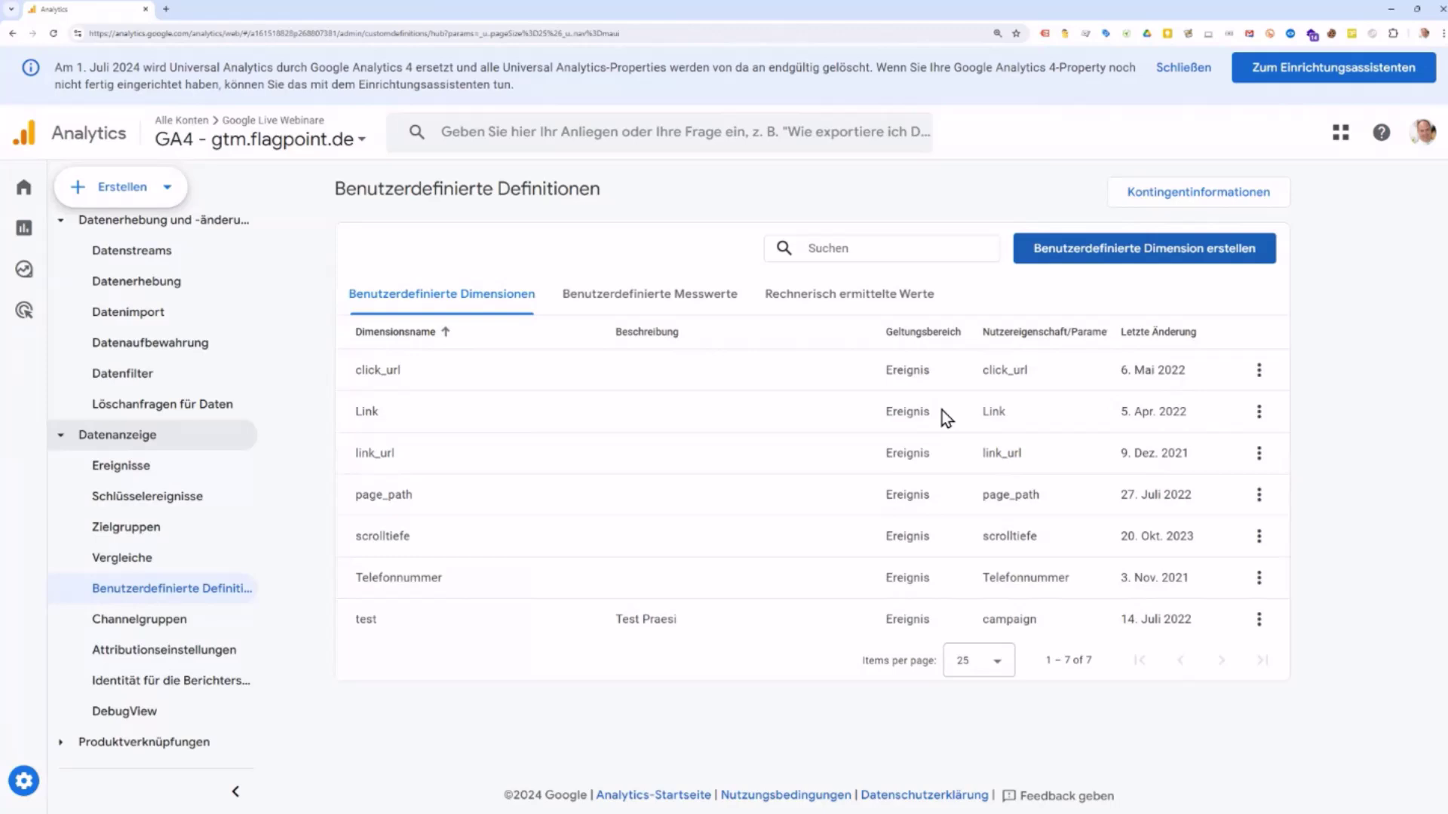
Step: Check the custom definition quotas: 25 user-scoped dimensions, 50 event-scoped dimensions, 50 custom metrics
{"action": "left_click", "coordinate": [1253, 202]}
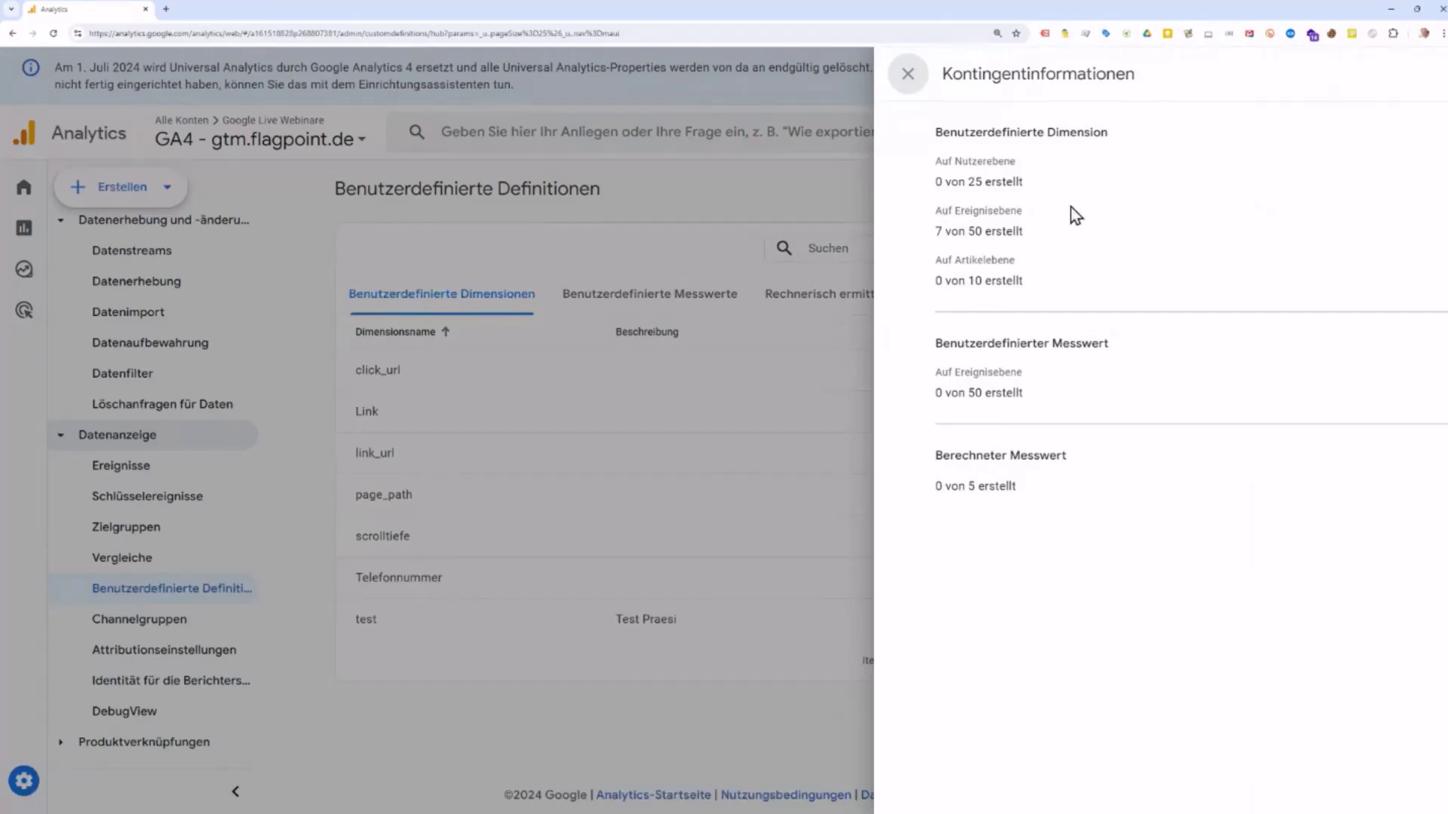
{"action": "double_click", "coordinate": [977, 183]}
{"action": "left_click_drag", "start_coordinate": [974, 232], "coordinate": [990, 232]}
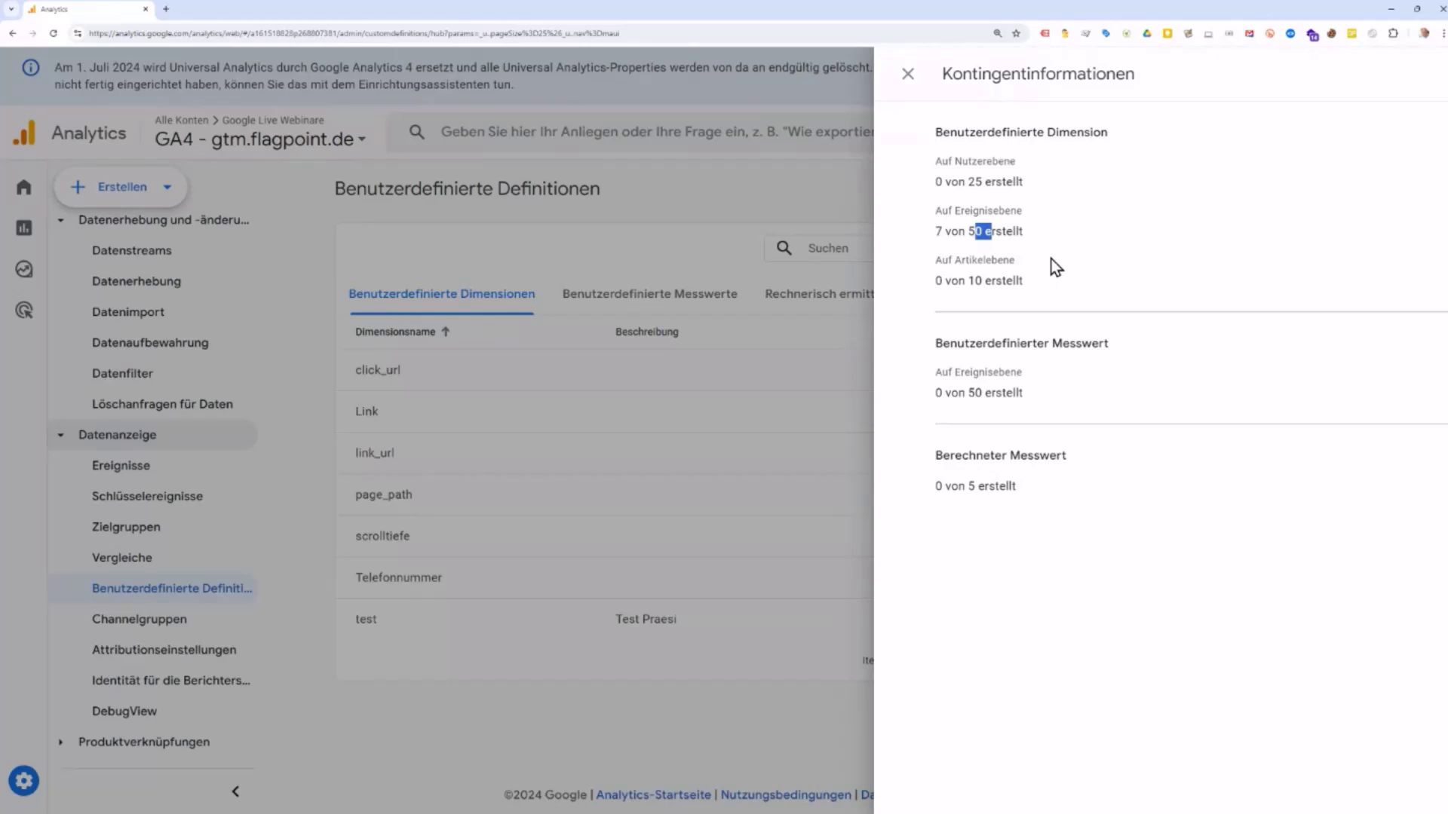
{"action": "left_click_drag", "start_coordinate": [969, 393], "coordinate": [990, 393]}
{"action": "left_click", "coordinate": [908, 75]}
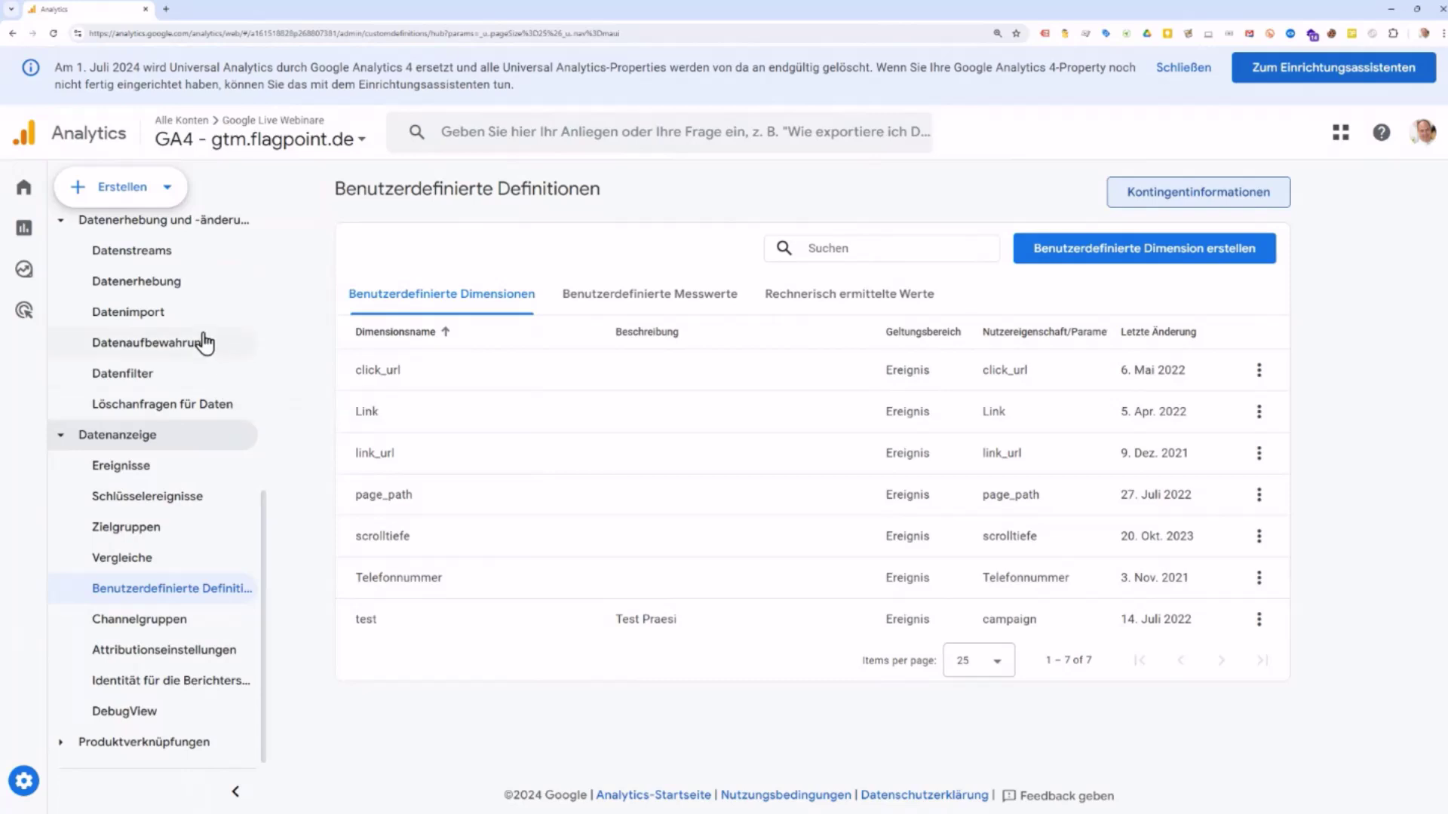
Step: Open Zielgruppen to list the five audiences, including All Users and Purchasers
{"action": "left_click", "coordinate": [136, 539]}
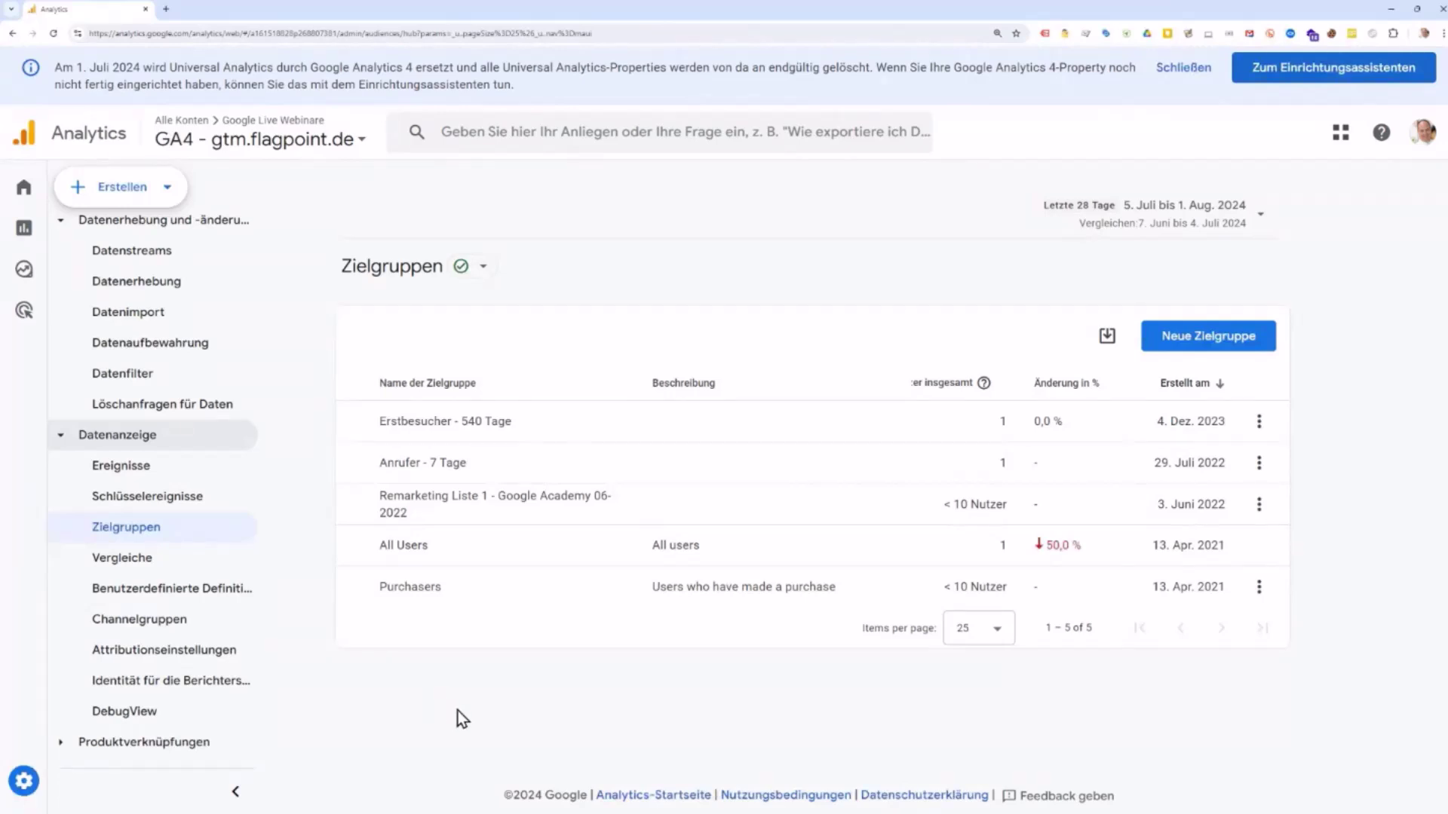
Step: Inspect the Standard-Channelgruppe and its Direct channel rules in Channelgruppen, then close both panels
{"action": "left_click", "coordinate": [175, 625]}
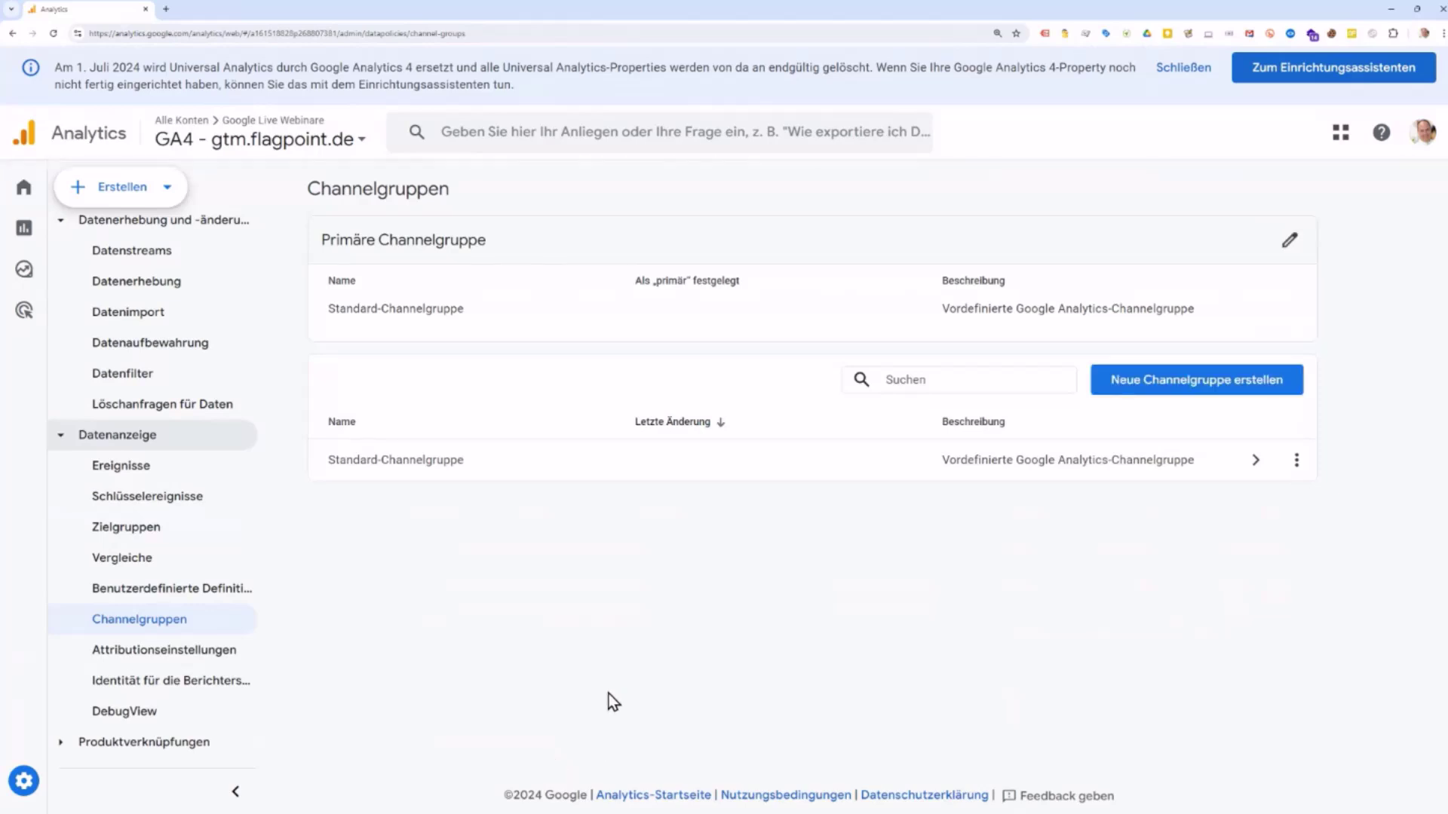
{"action": "left_click", "coordinate": [959, 474]}
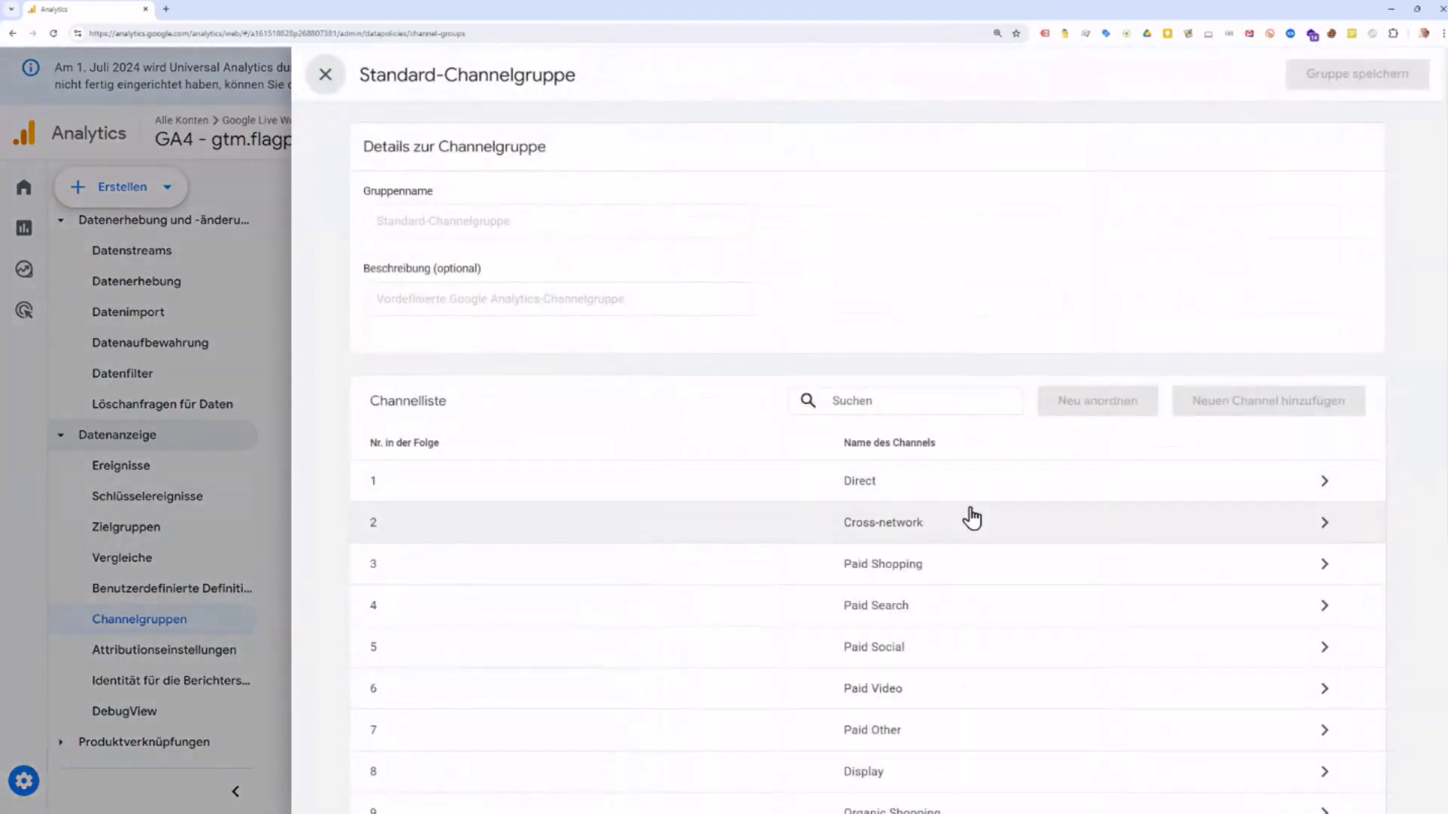
{"action": "scroll", "coordinate": [970, 520], "scroll_direction": "down", "scroll_amount": 3}
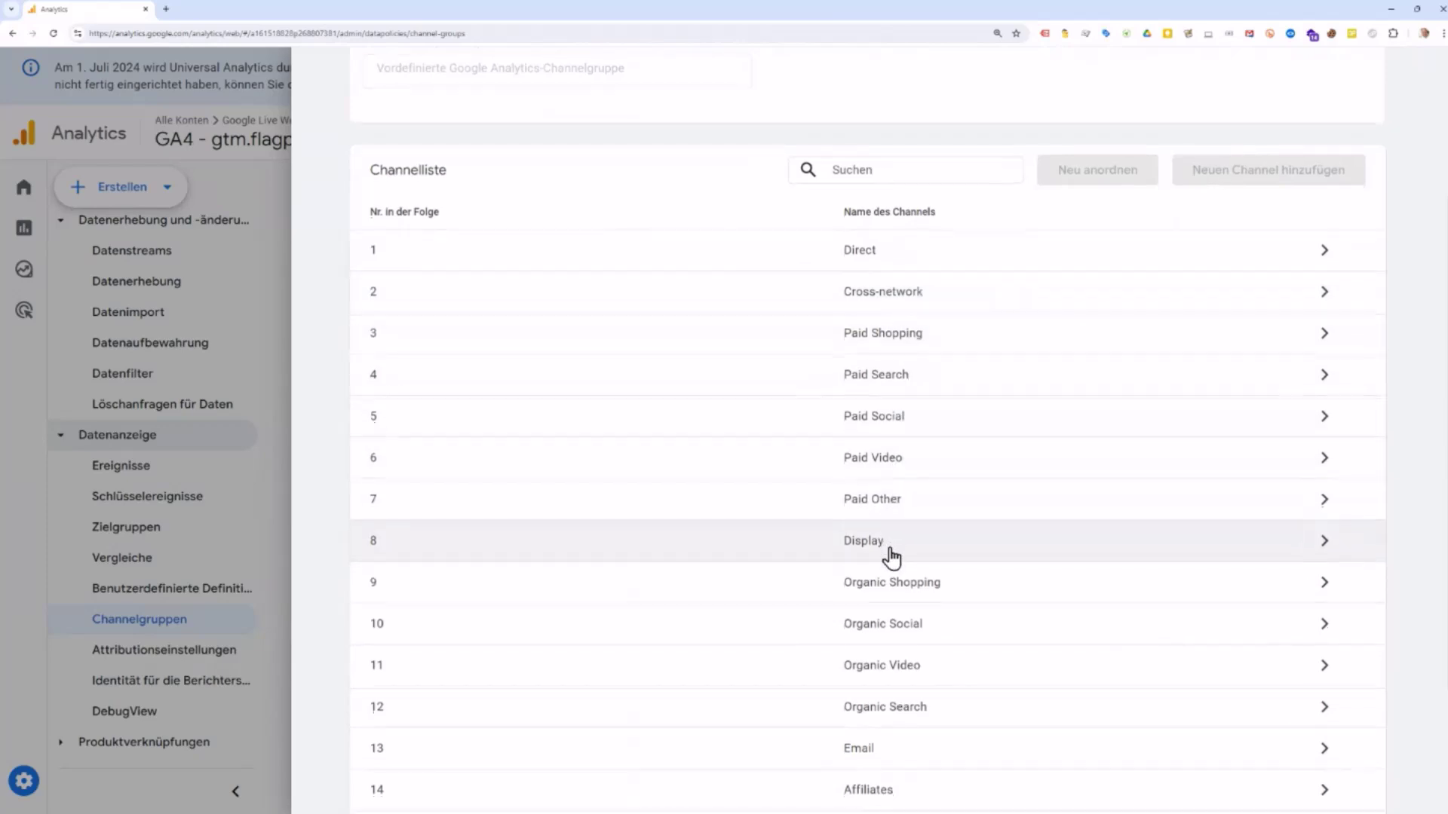
{"action": "scroll", "coordinate": [890, 555], "scroll_direction": "down", "scroll_amount": 3}
{"action": "scroll", "coordinate": [890, 558], "scroll_direction": "up", "scroll_amount": 6}
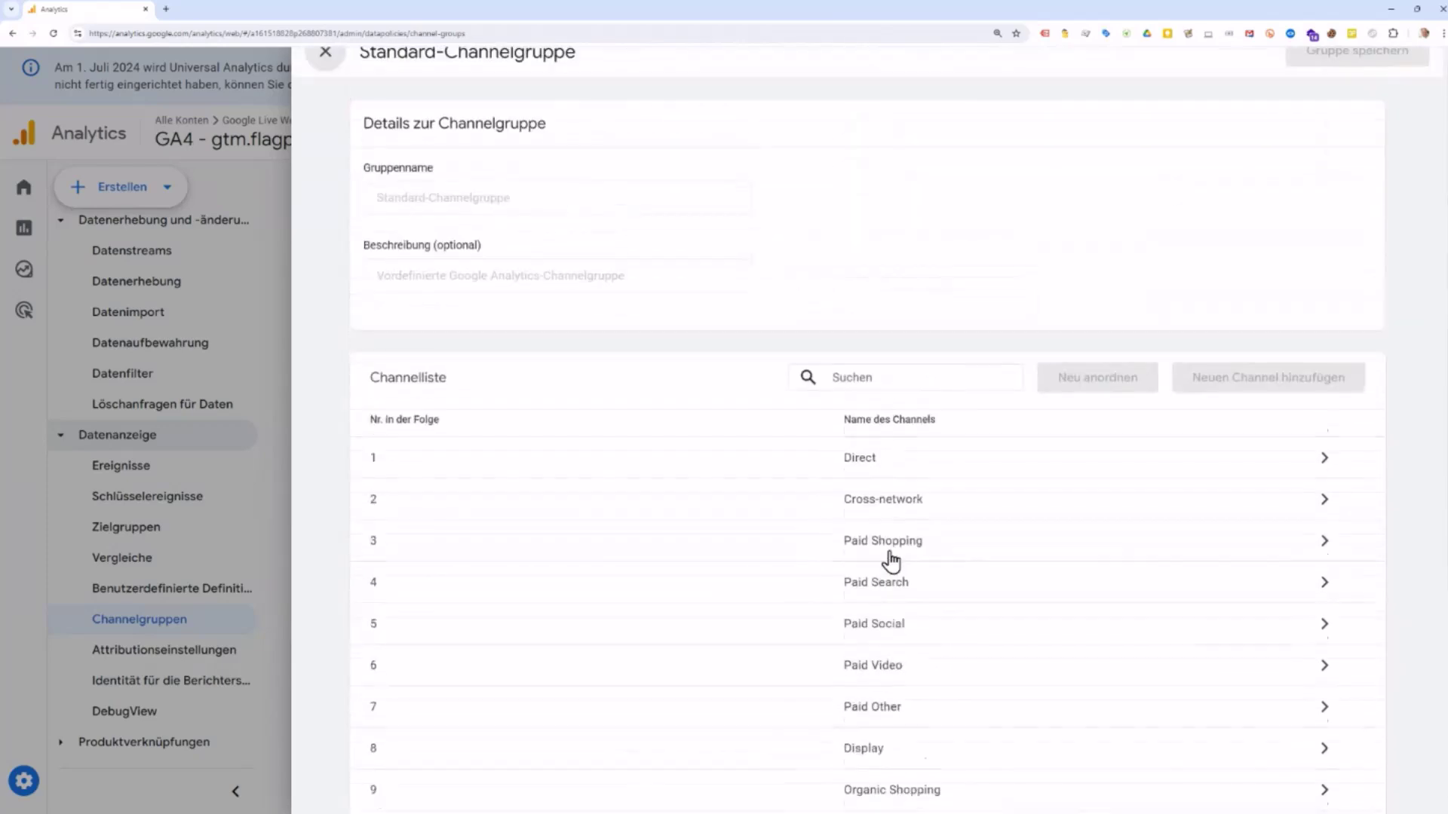
{"action": "left_click", "coordinate": [1300, 470]}
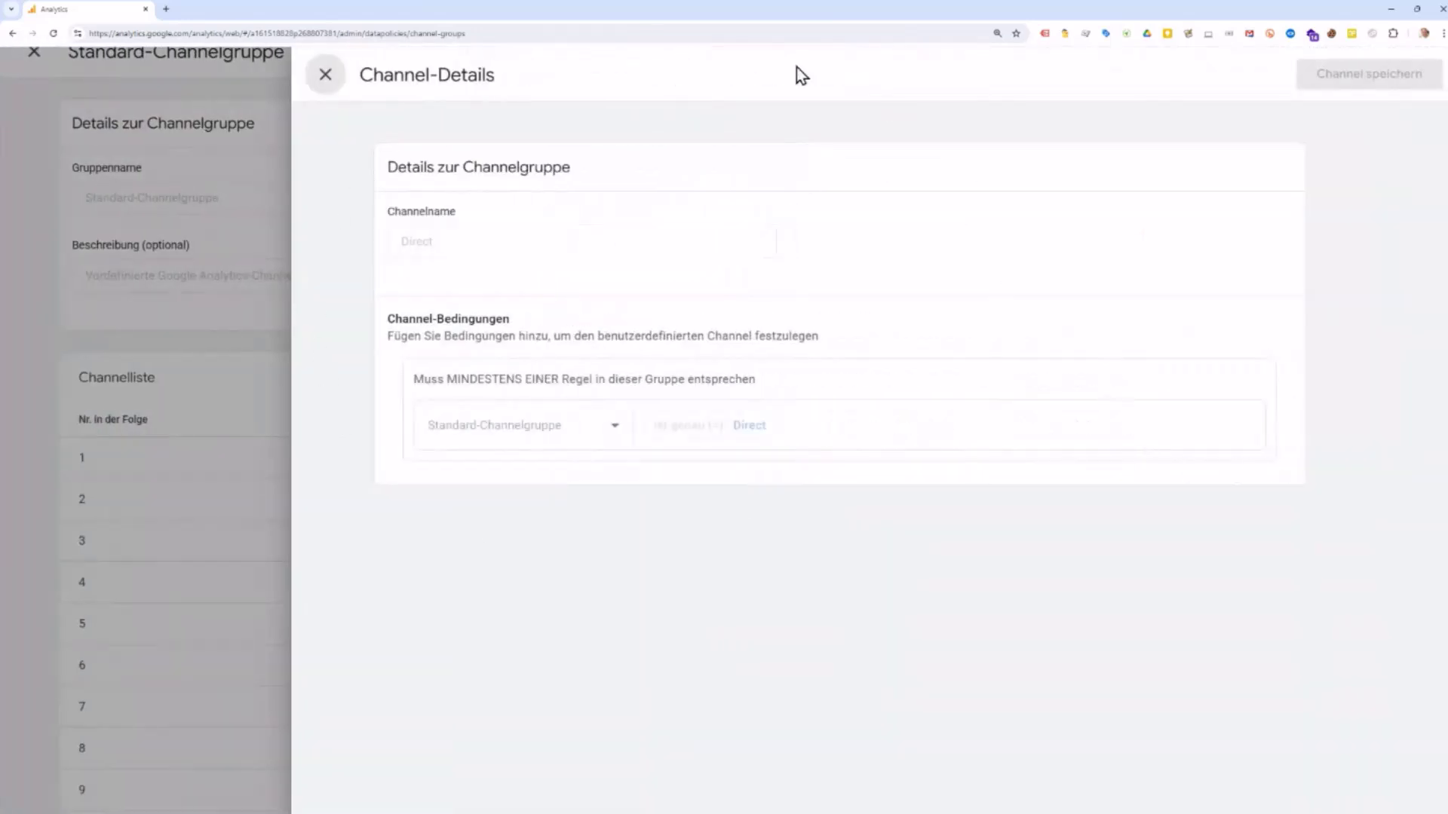
{"action": "left_click", "coordinate": [332, 81]}
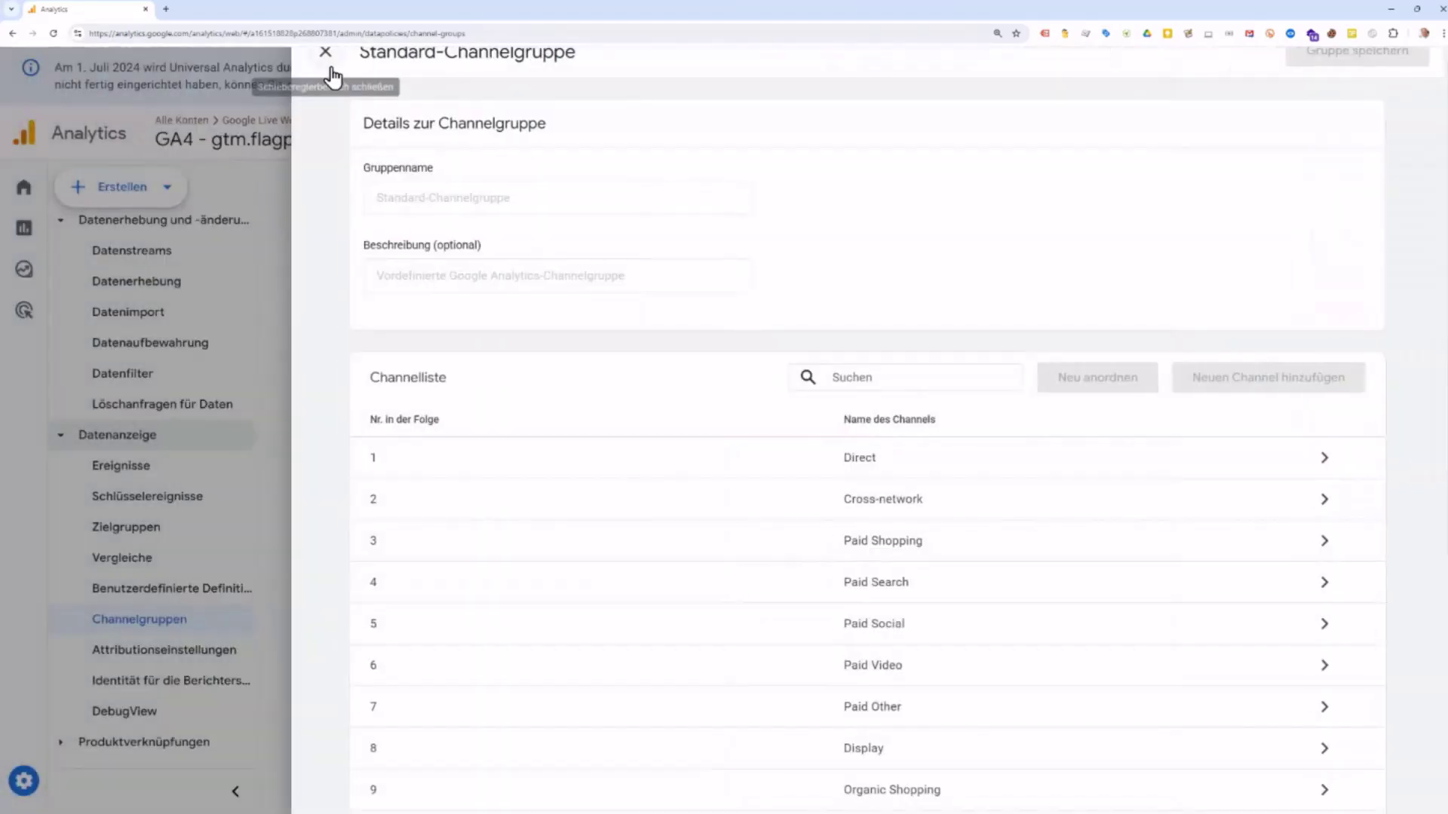
{"action": "left_click", "coordinate": [326, 53]}
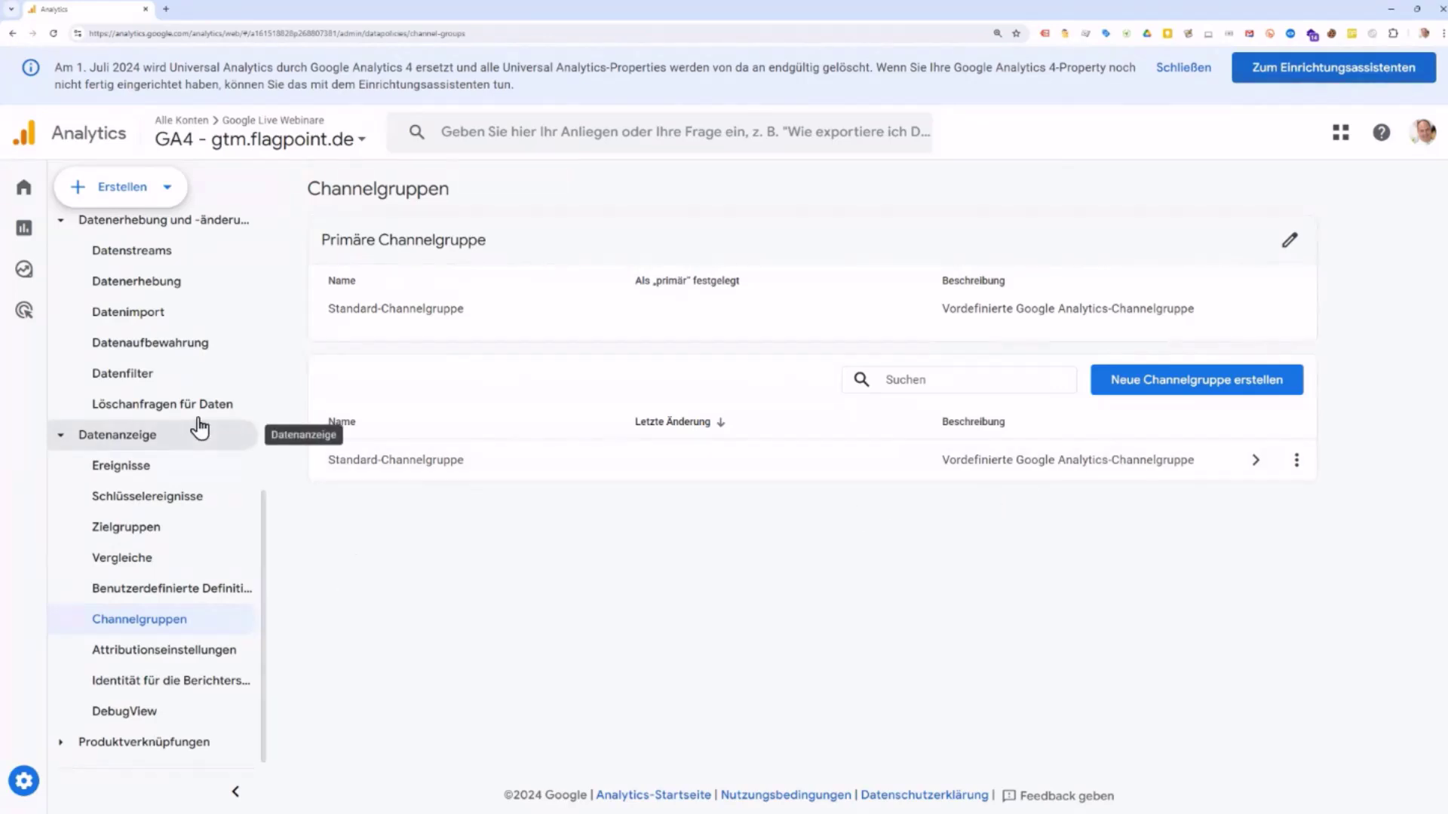
Step: Review Attributionseinstellungen: data-driven model, paid and organic channels eligible, 30-day lookback window
{"action": "left_click", "coordinate": [180, 660]}
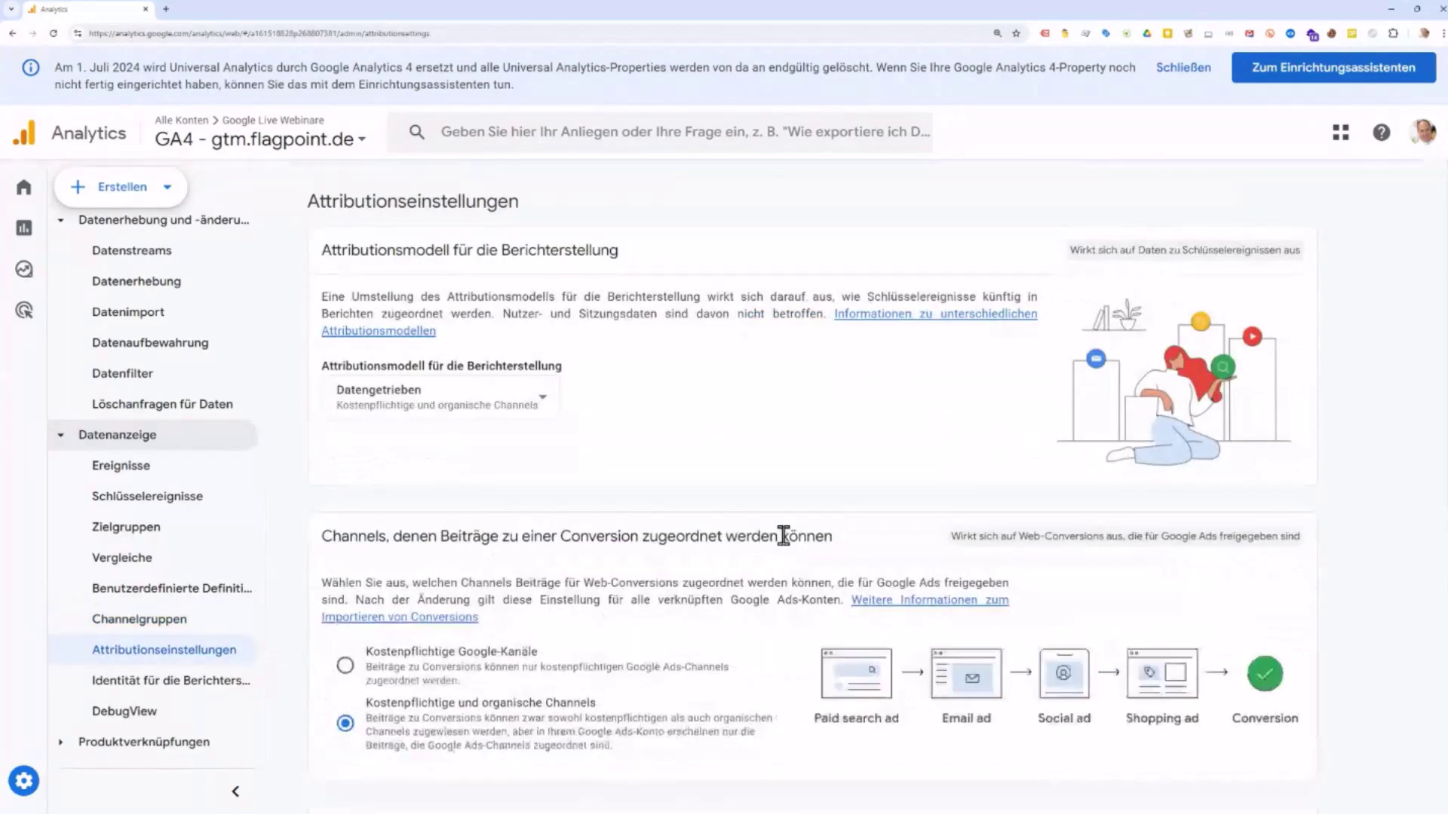
{"action": "scroll", "coordinate": [781, 481], "scroll_direction": "down", "scroll_amount": 1}
{"action": "scroll", "coordinate": [781, 477], "scroll_direction": "down", "scroll_amount": 1}
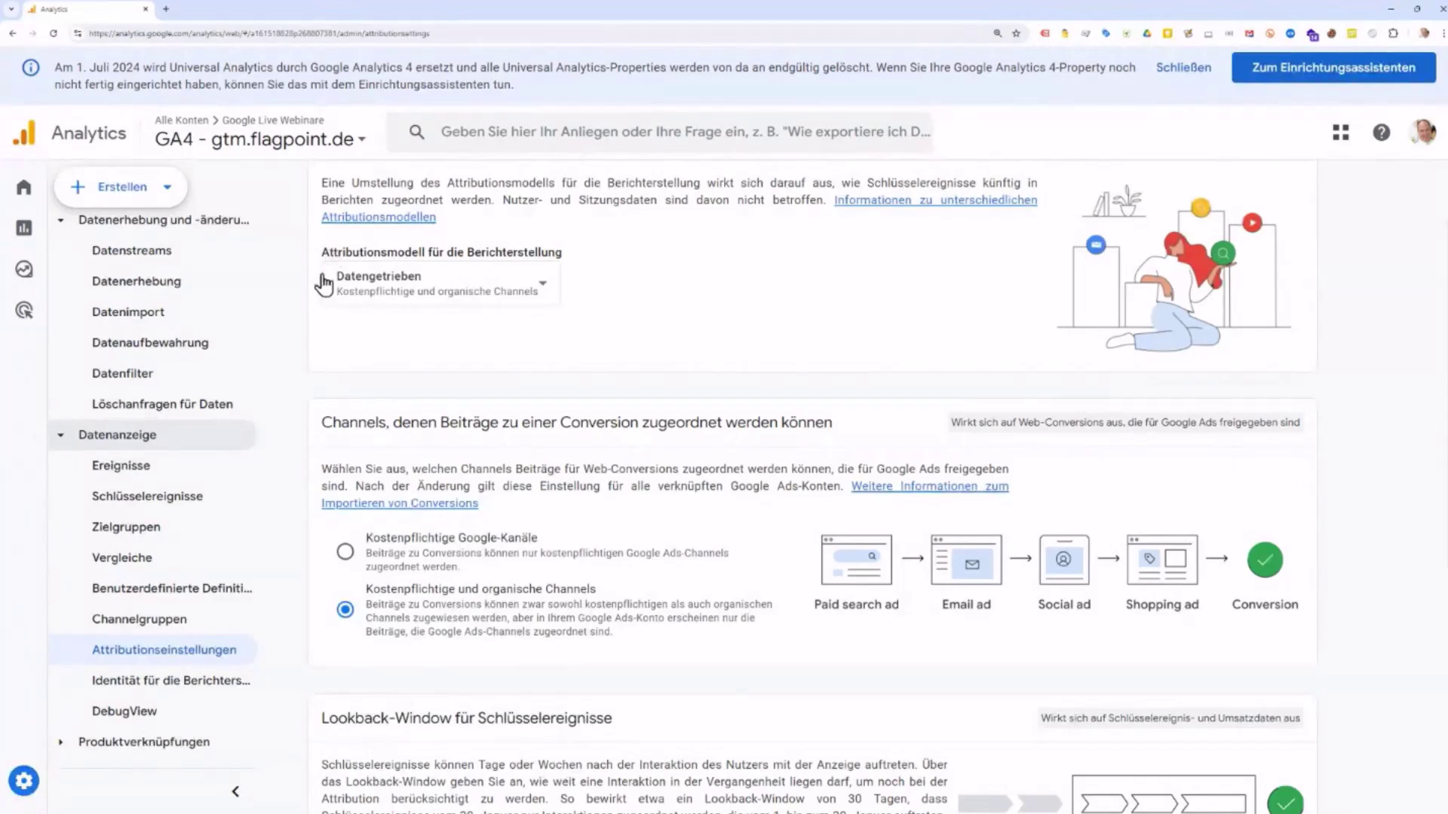
{"action": "scroll", "coordinate": [396, 368], "scroll_direction": "up", "scroll_amount": 1}
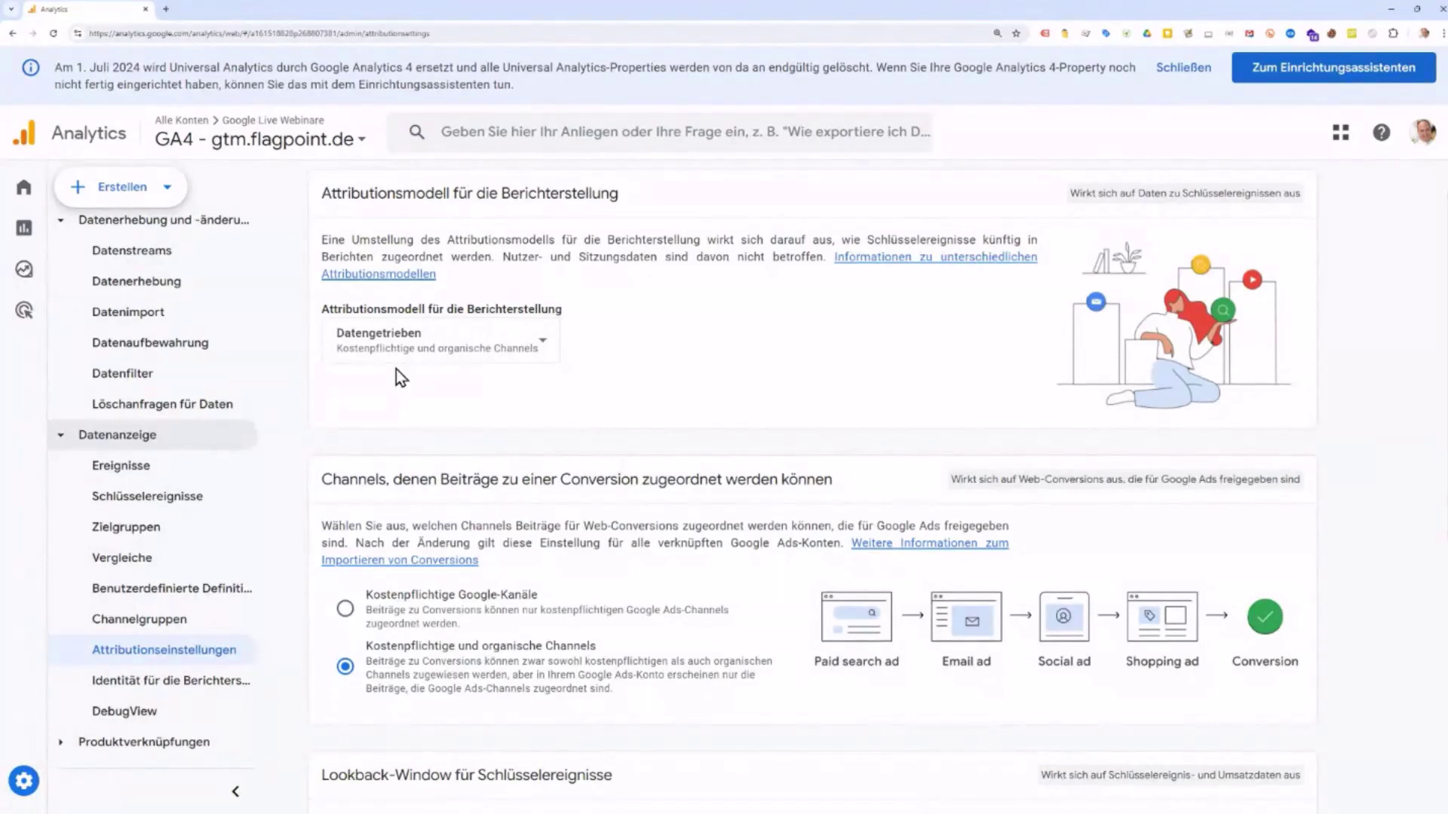
{"action": "scroll", "coordinate": [670, 370], "scroll_direction": "down", "scroll_amount": 4}
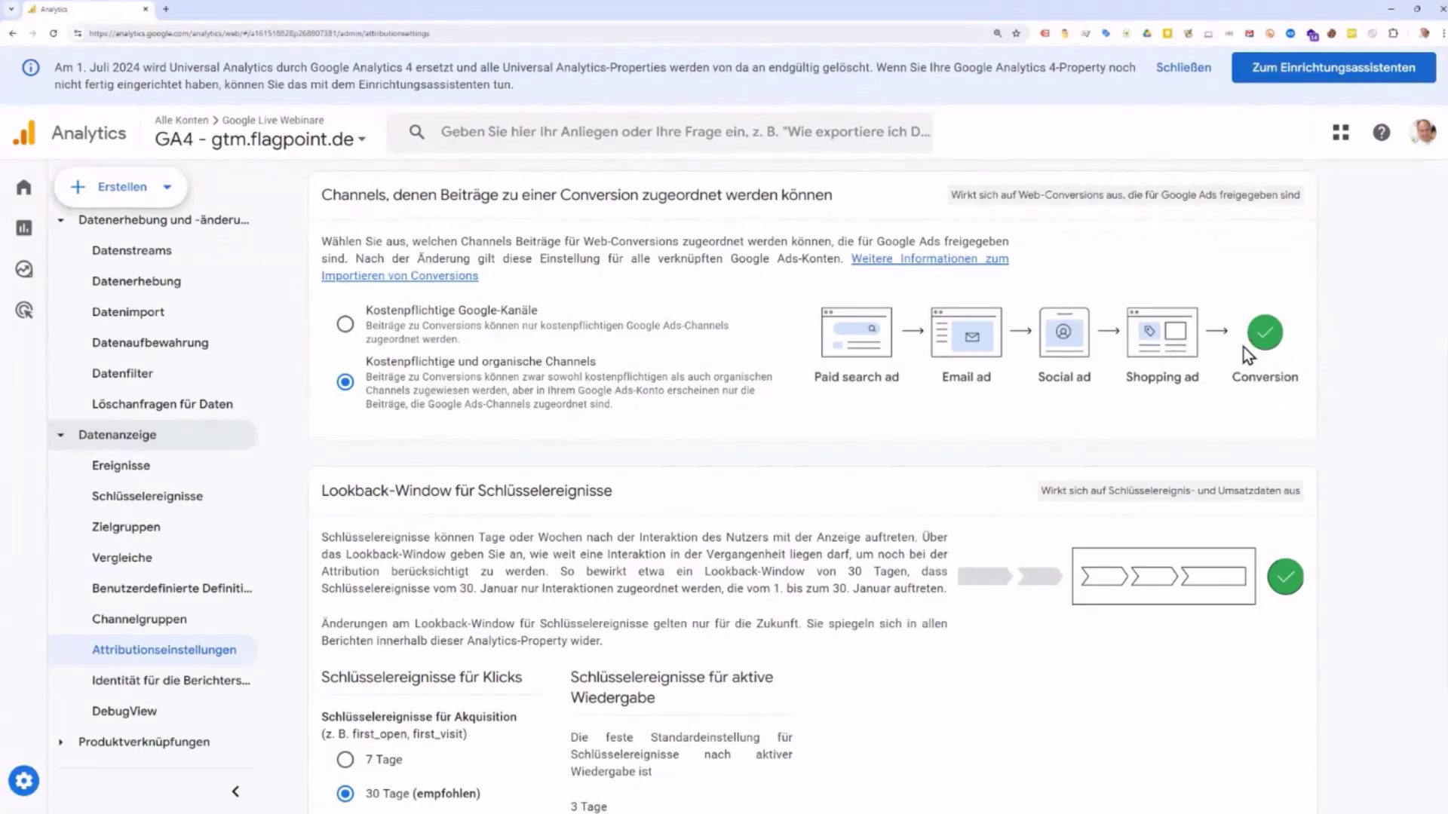
{"action": "scroll", "coordinate": [728, 388], "scroll_direction": "up", "scroll_amount": 3}
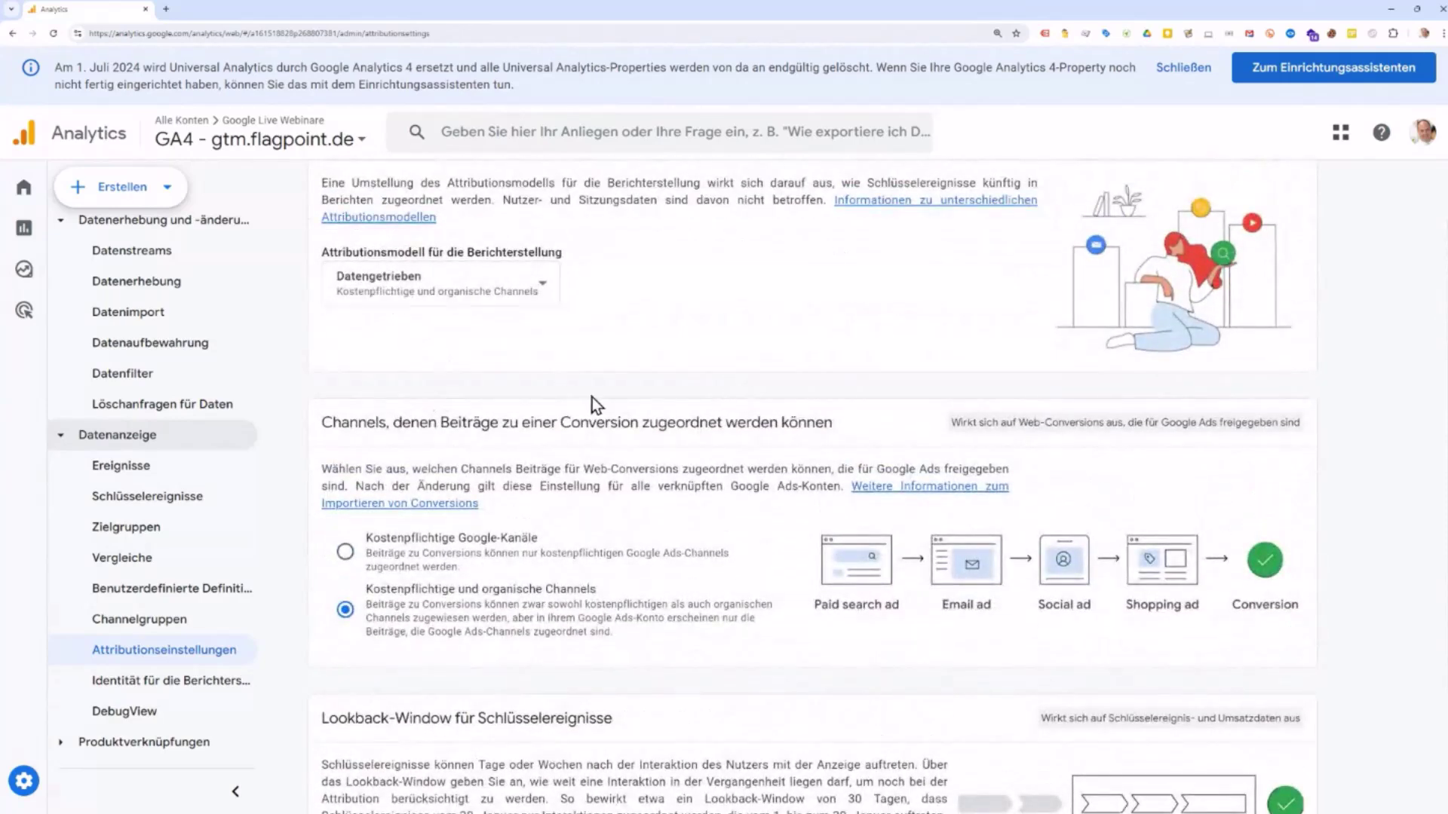
{"action": "scroll", "coordinate": [594, 404], "scroll_direction": "down", "scroll_amount": 2}
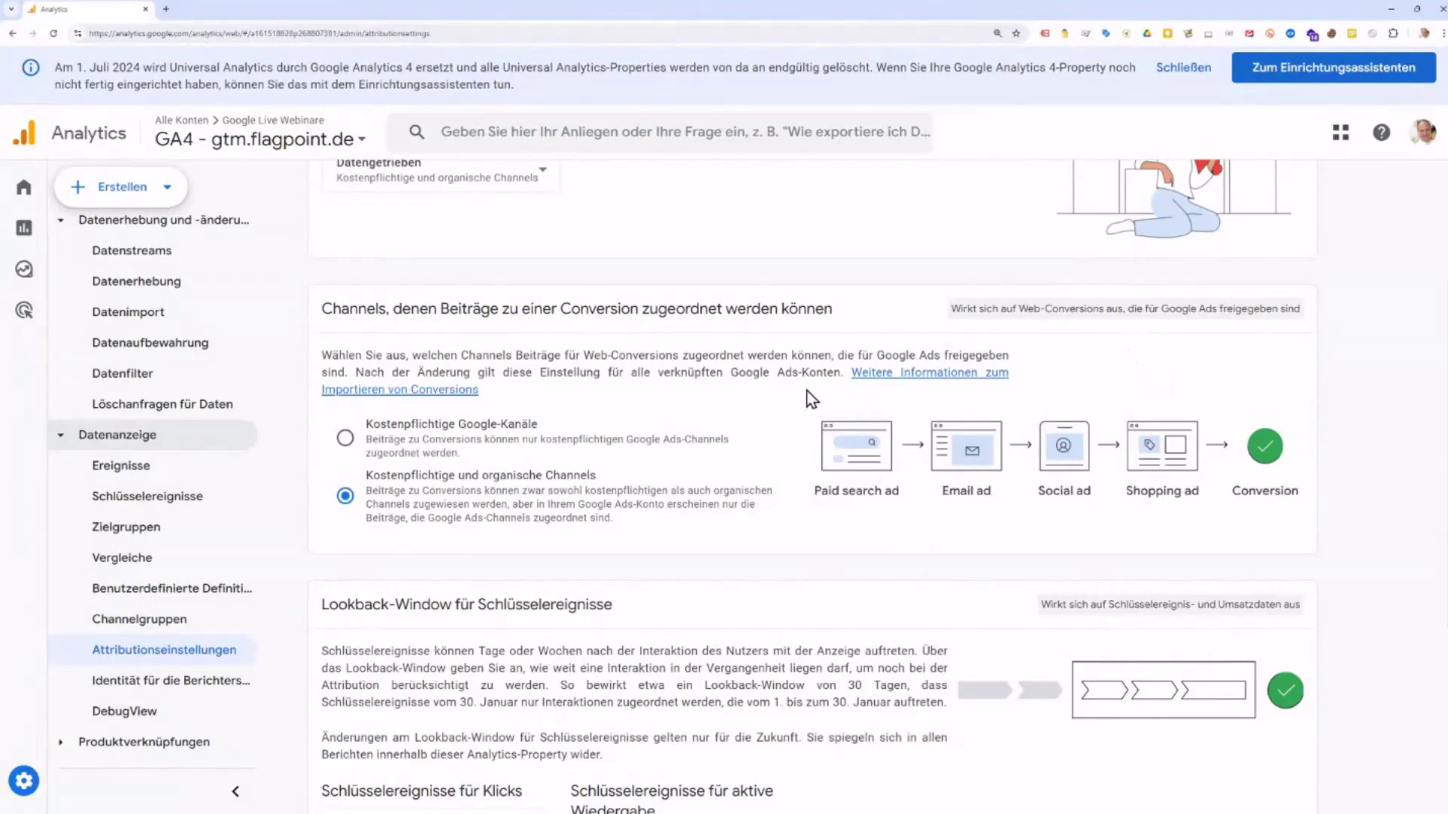
{"action": "scroll", "coordinate": [806, 394], "scroll_direction": "down", "scroll_amount": 2}
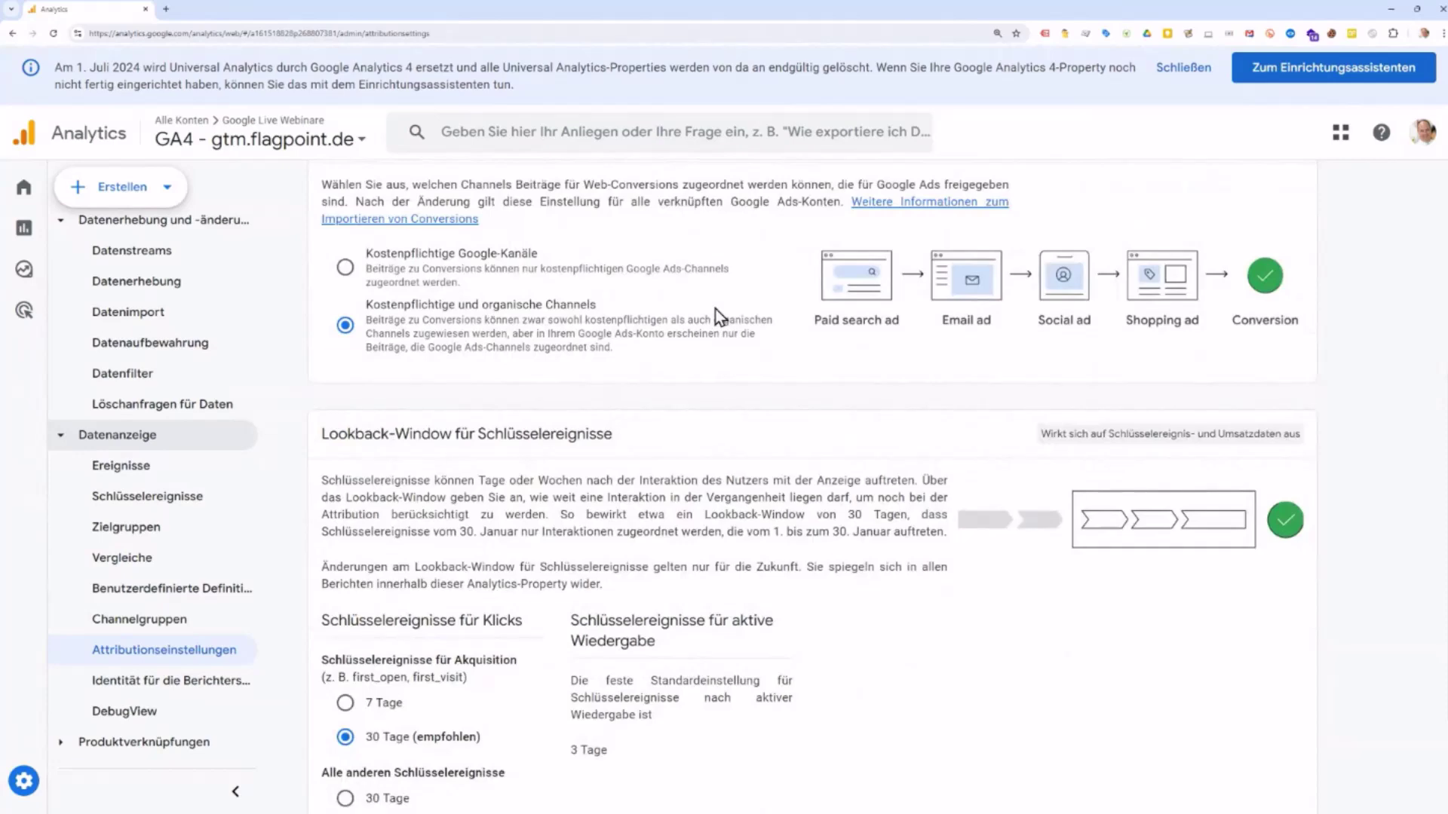
{"action": "scroll", "coordinate": [717, 309], "scroll_direction": "down", "scroll_amount": 2}
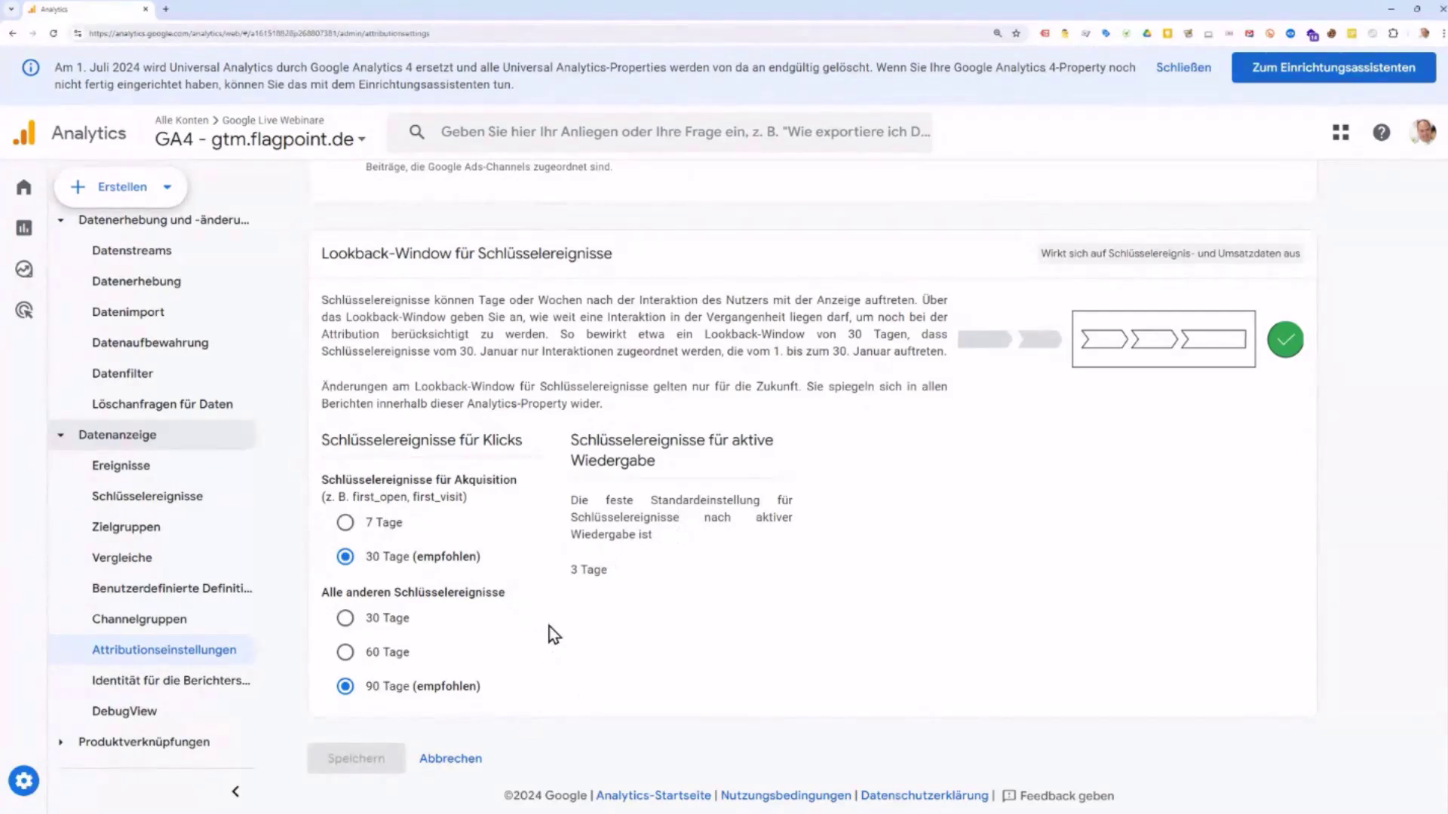
Step: Cancel the attribution settings unsaved and scroll through the Verwaltung overview
{"action": "left_click", "coordinate": [445, 760]}
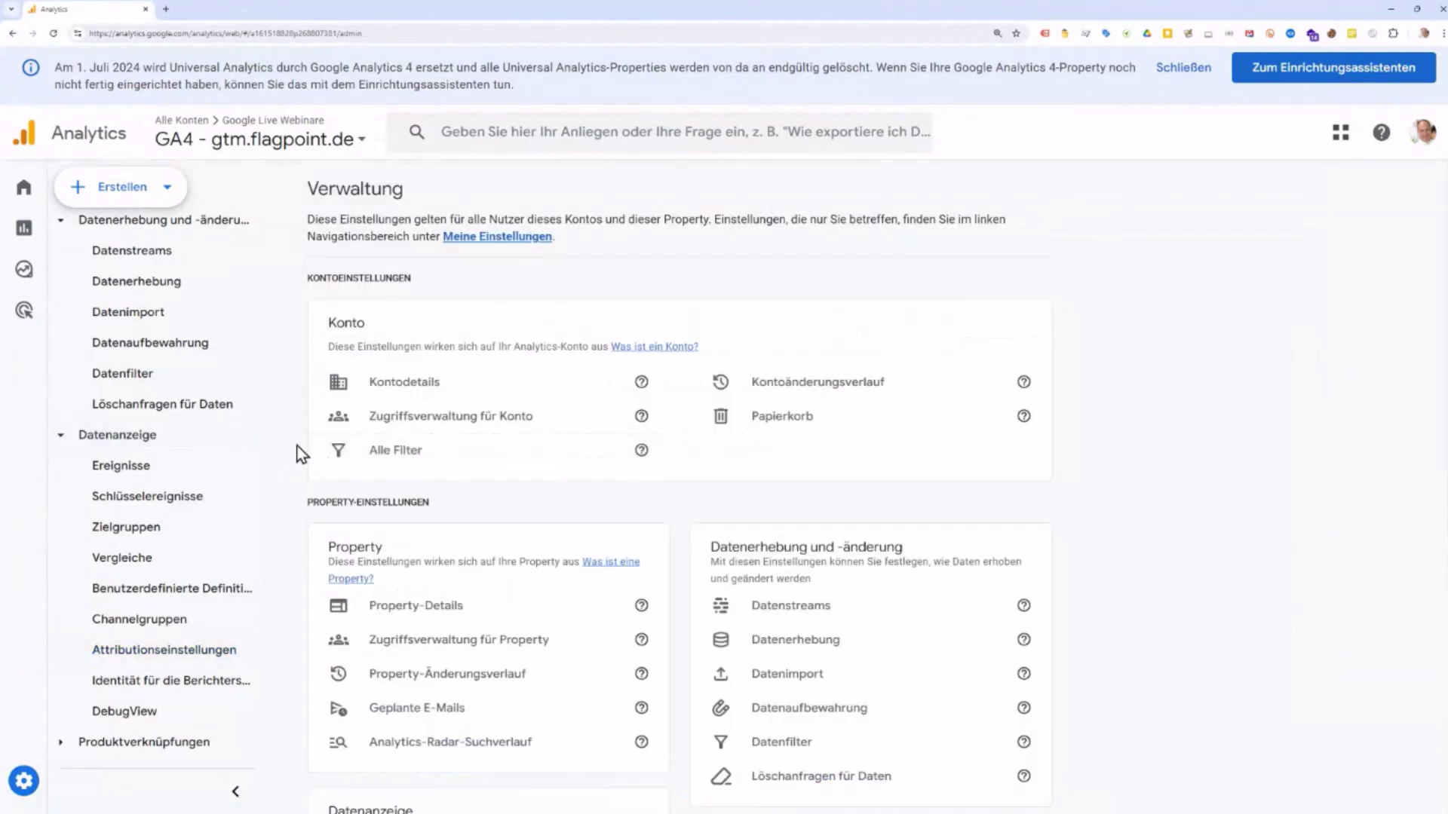
{"action": "scroll", "coordinate": [219, 413], "scroll_direction": "up", "scroll_amount": 6}
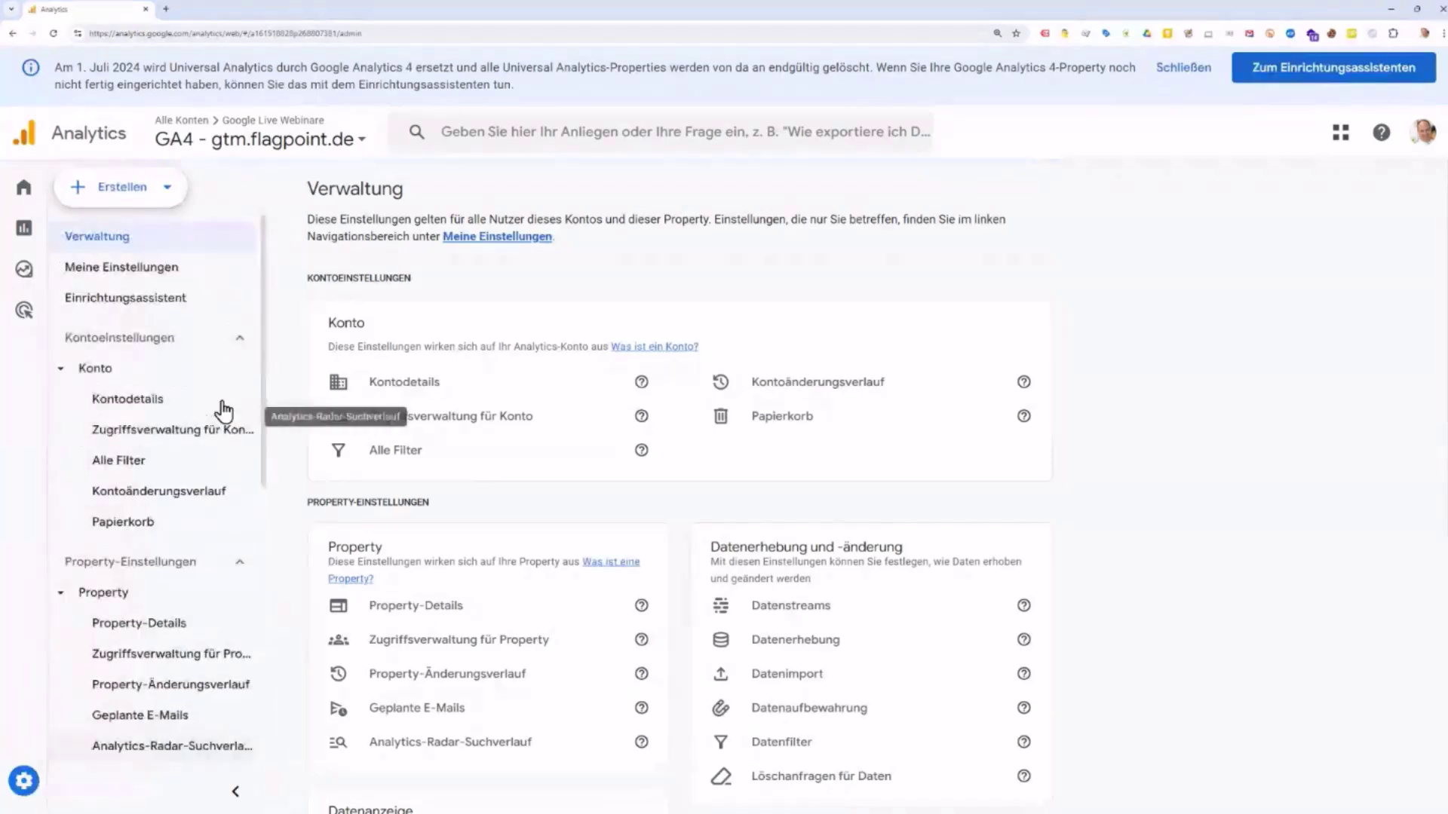
{"action": "left_click", "coordinate": [119, 243]}
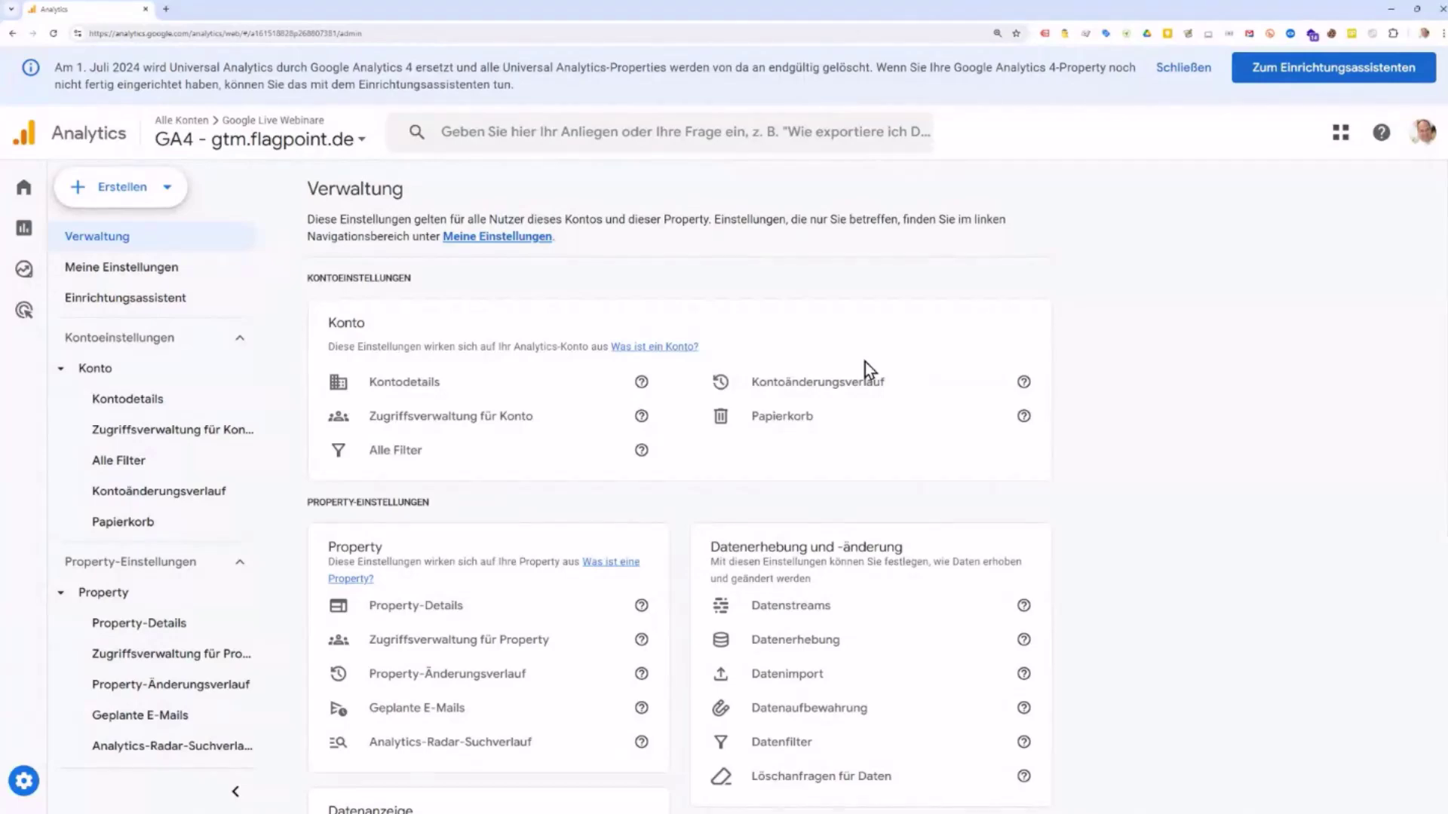
{"action": "scroll", "coordinate": [868, 368], "scroll_direction": "down", "scroll_amount": 5}
{"action": "scroll", "coordinate": [869, 368], "scroll_direction": "down", "scroll_amount": 1}
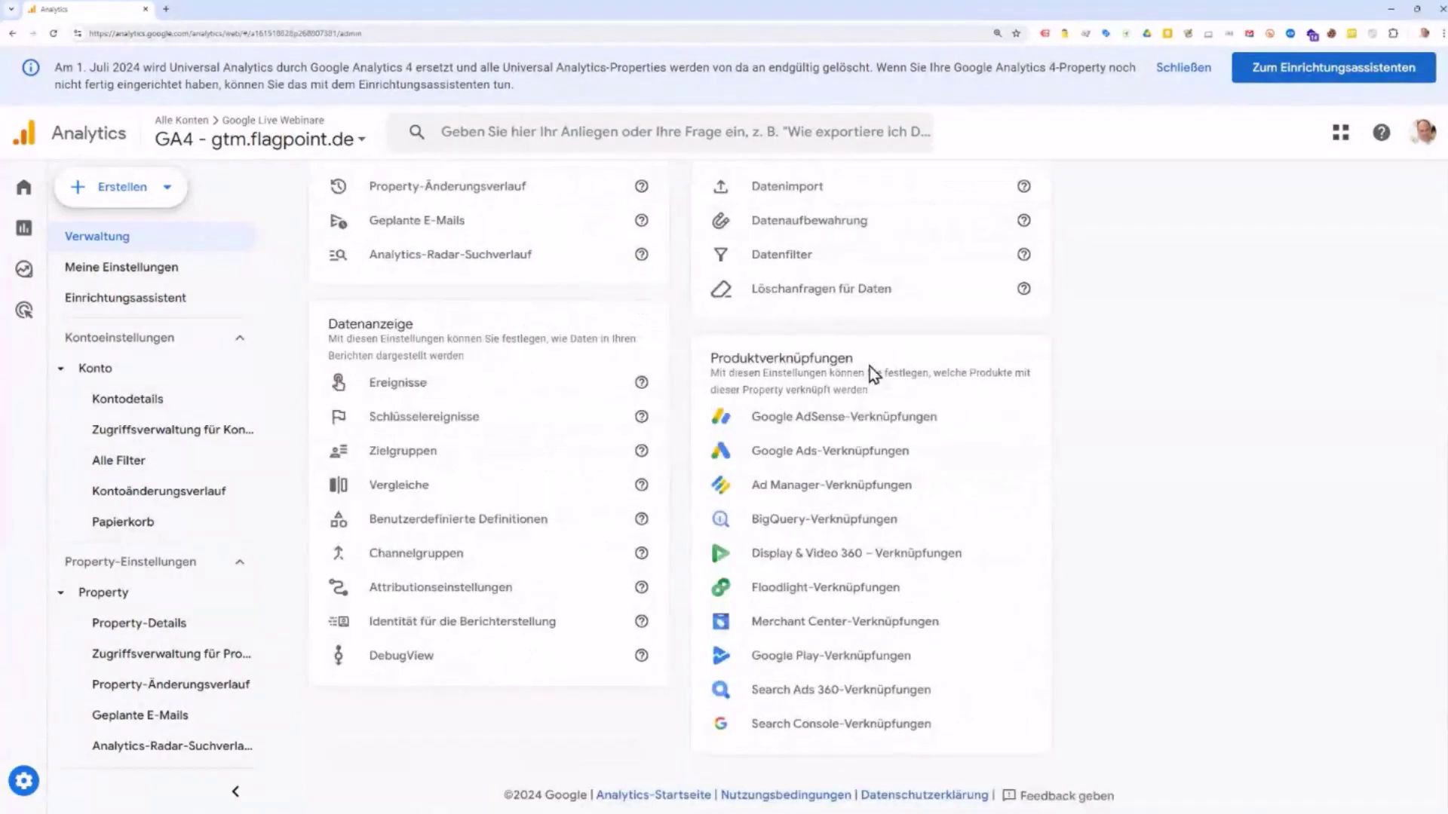
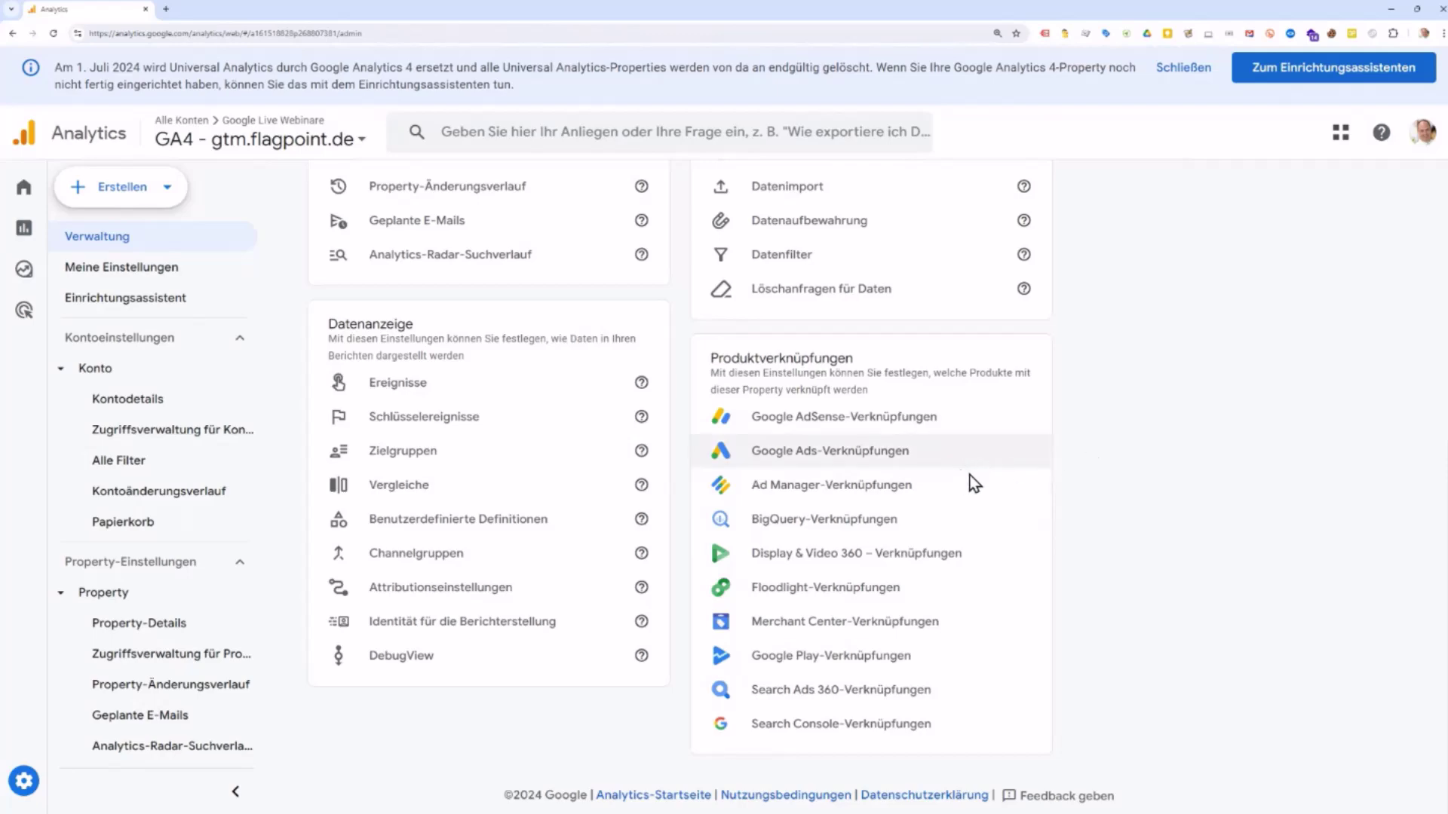
Step: Scroll Verwaltung to the top and open the Bericht-Snapshot report showing 1 user over 28 days
{"action": "scroll", "coordinate": [999, 475], "scroll_direction": "up", "scroll_amount": 1}
{"action": "scroll", "coordinate": [1000, 474], "scroll_direction": "up", "scroll_amount": 6}
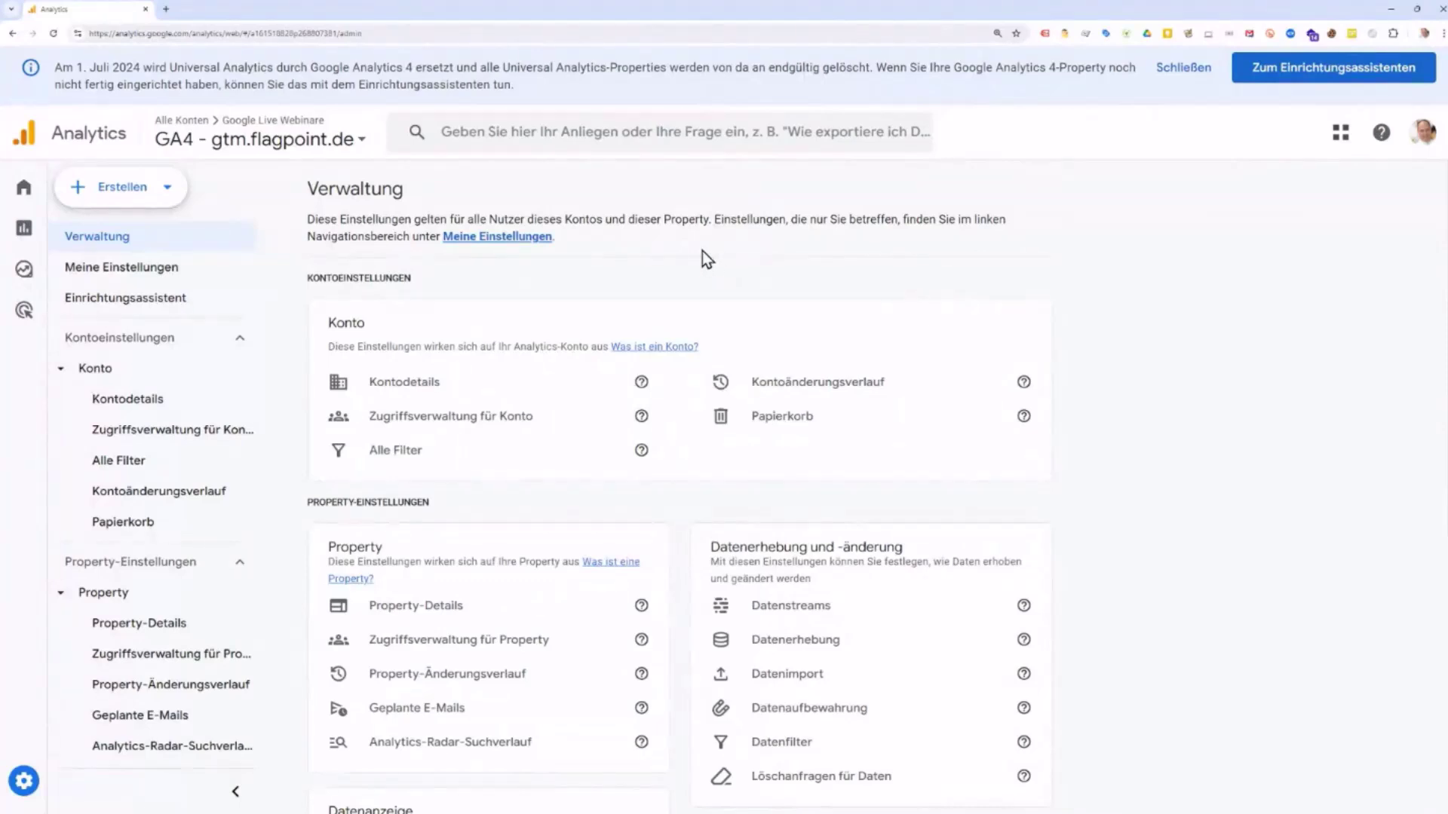
{"action": "left_click", "coordinate": [68, 241]}
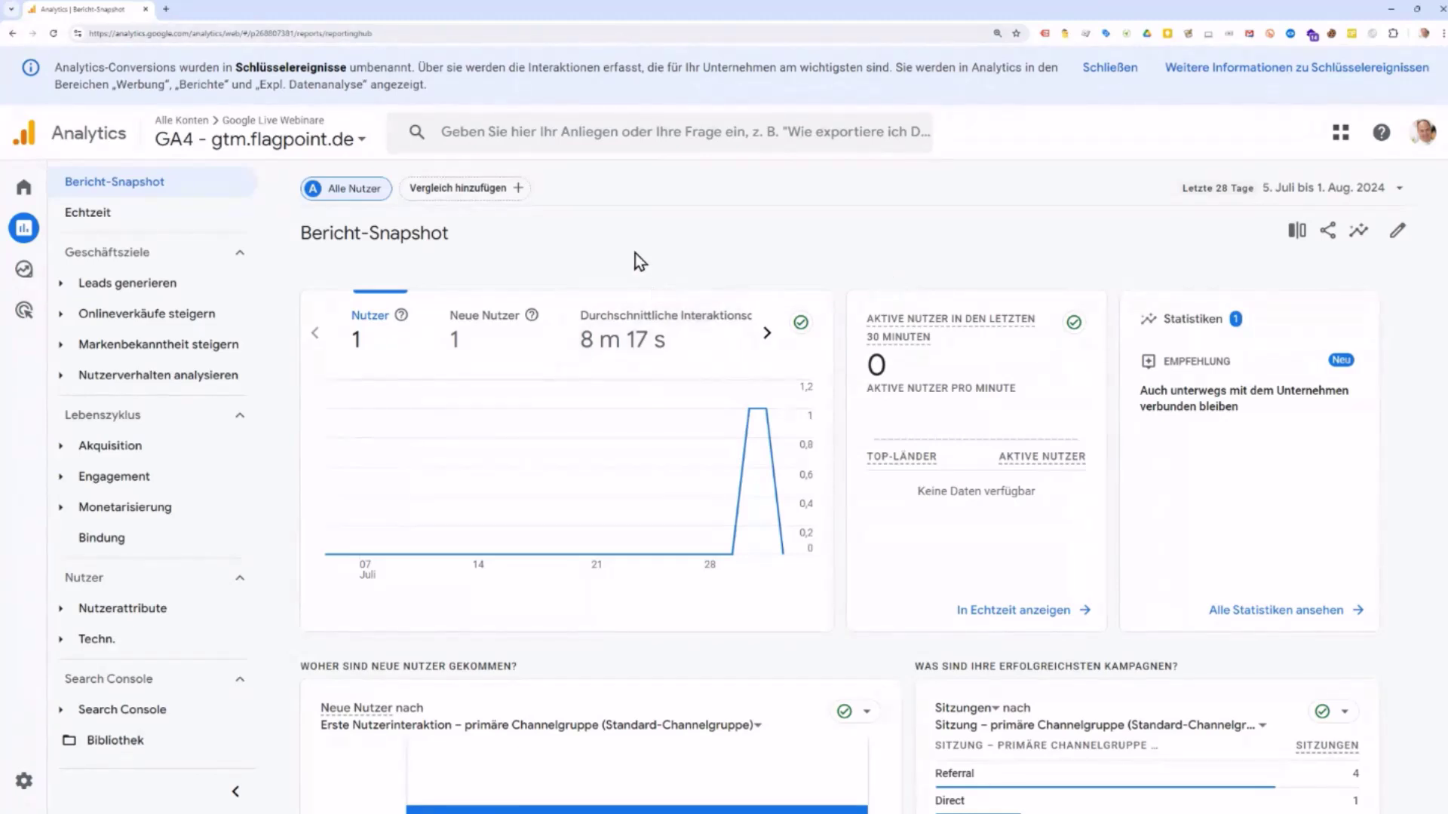
Step: Load thomann.de in a new Chrome tab
{"action": "left_click", "coordinate": [167, 11]}
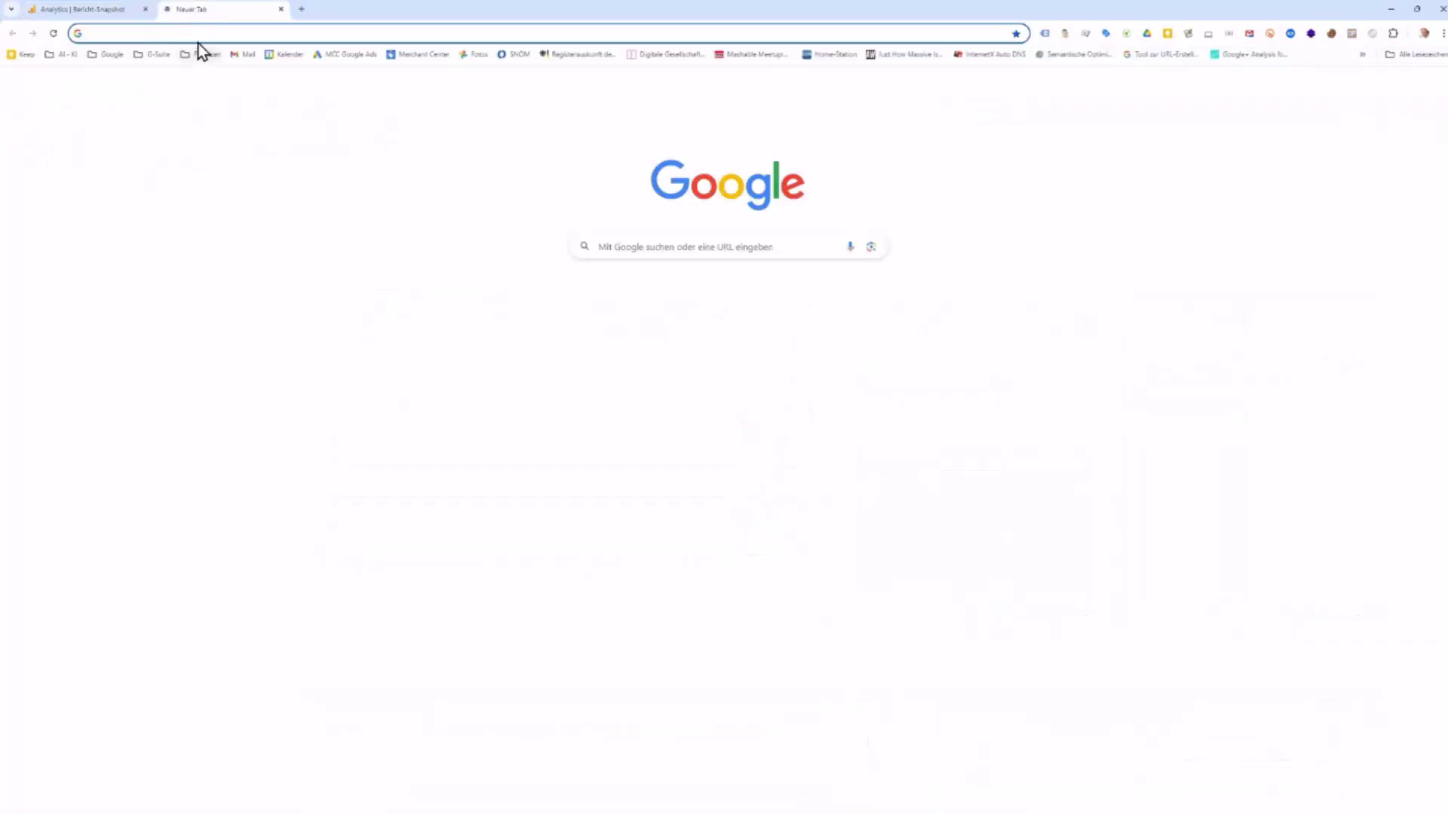
{"action": "left_click", "coordinate": [196, 34]}
{"action": "type", "text": "t"}
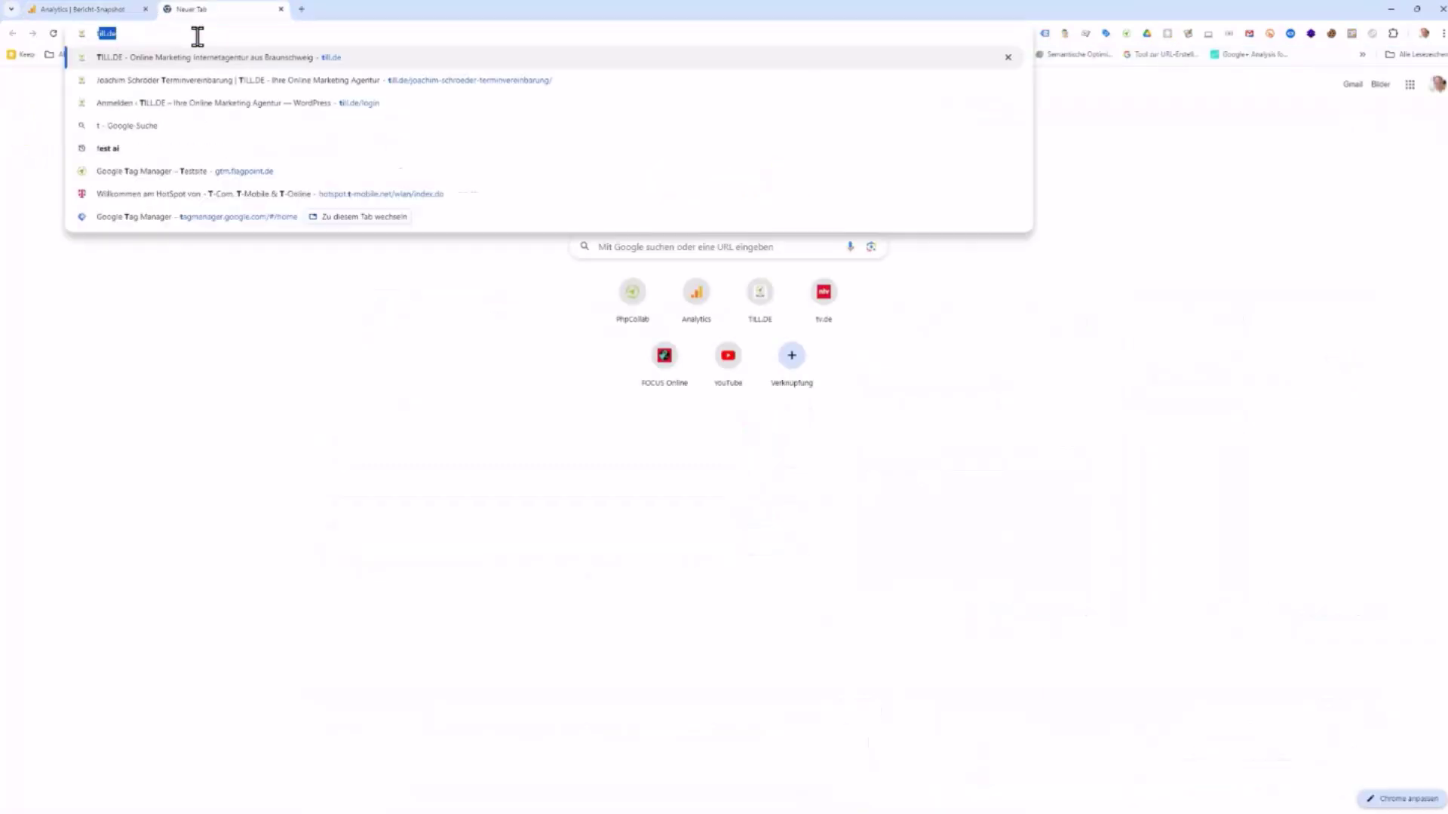
{"action": "type", "text": "homann"}
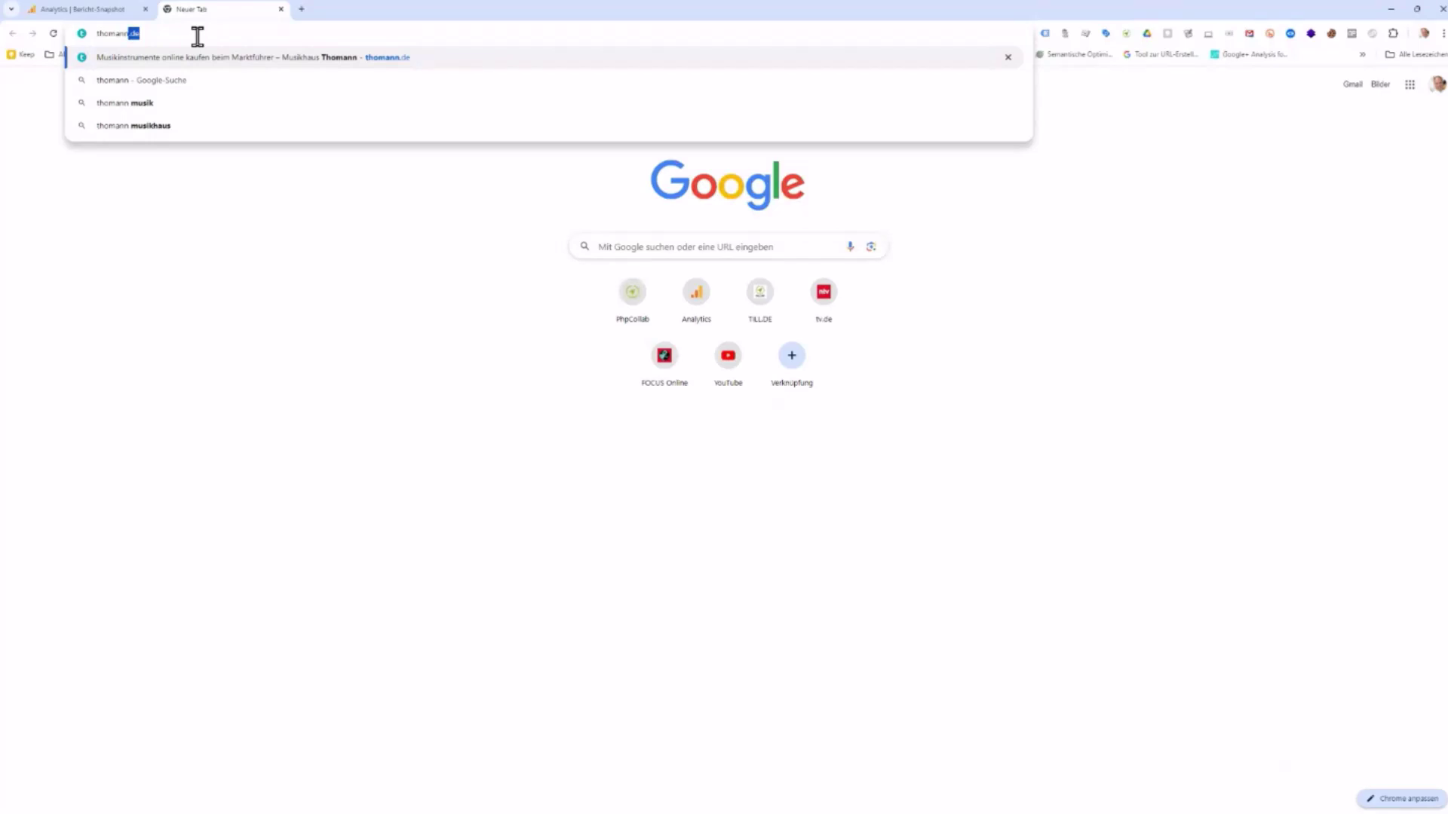
{"action": "type", "text": ".de"}
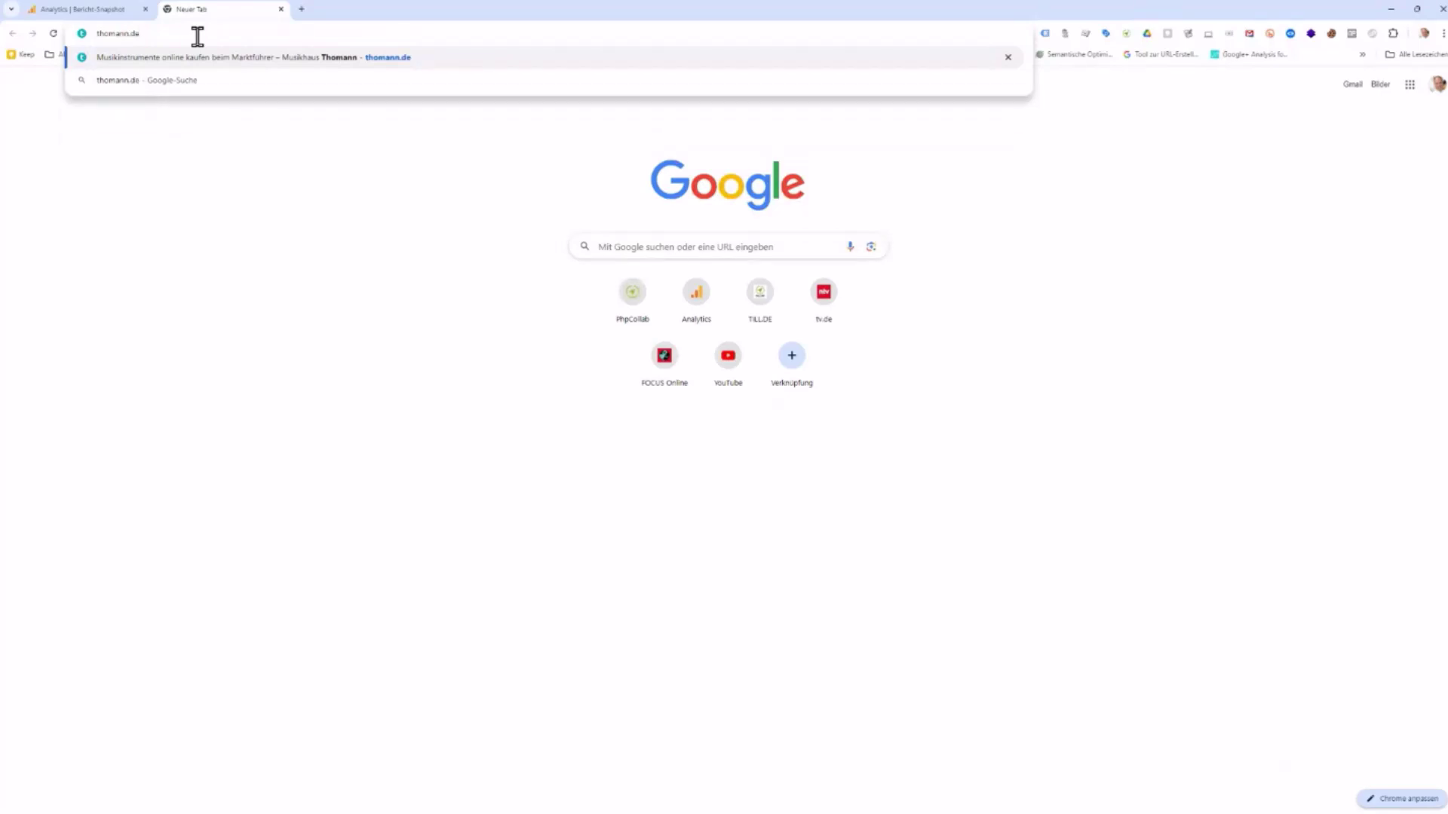
{"action": "key", "text": "Return"}
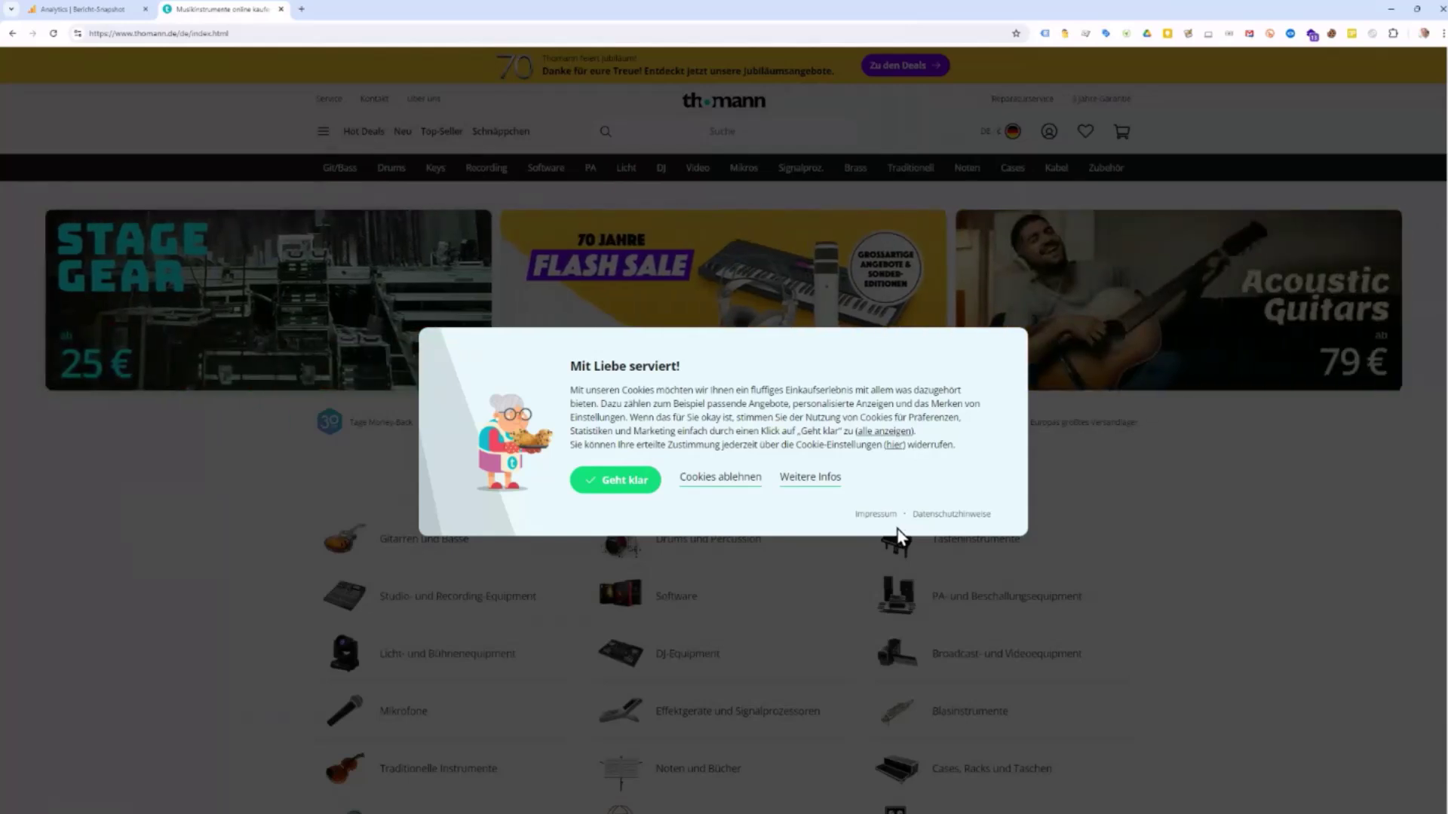
Step: Close the Thomann tab and expand the Engagement group under Lebenszyklus
{"action": "left_click", "coordinate": [280, 9]}
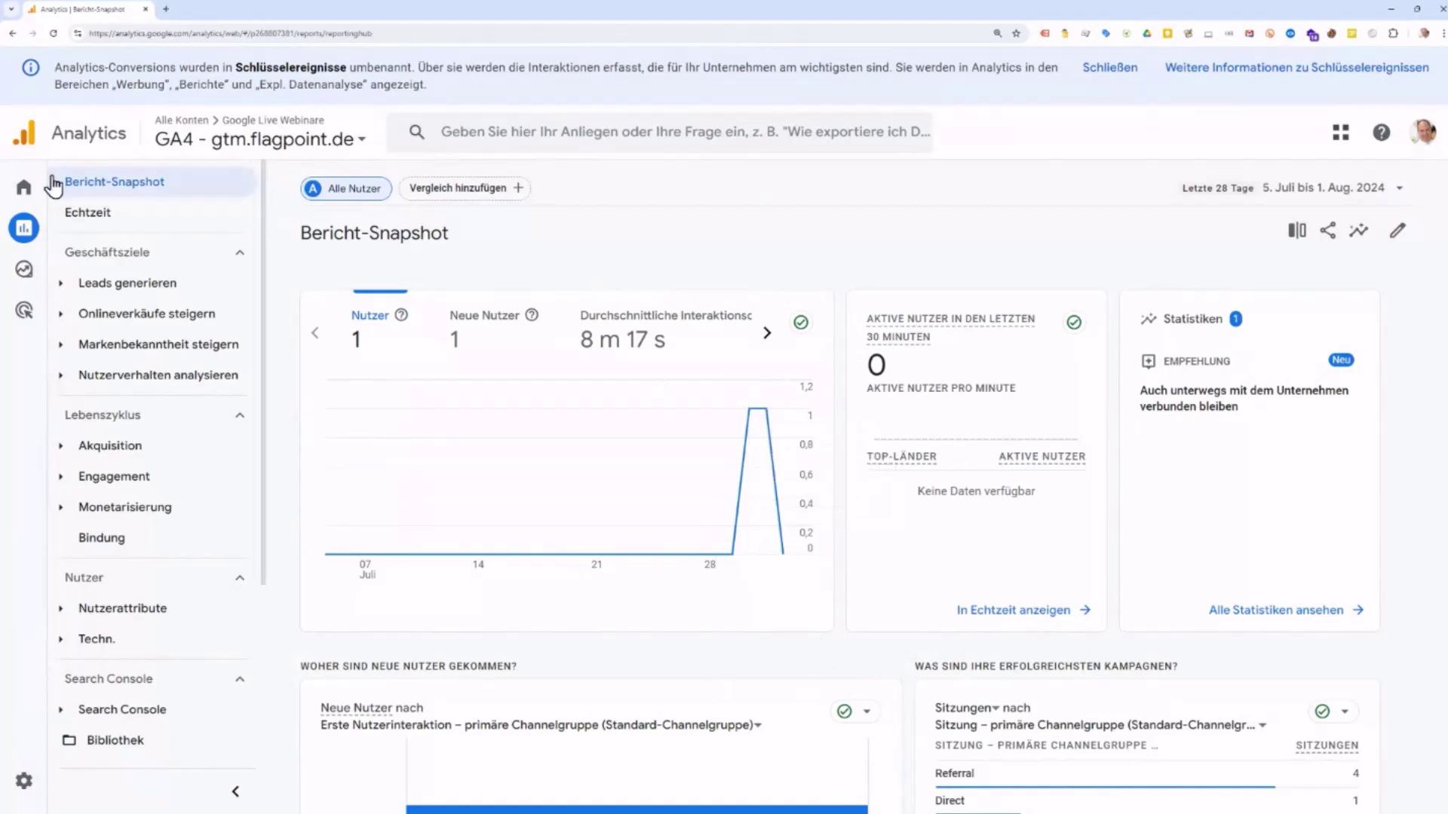
{"action": "mouse_move", "coordinate": [23, 189]}
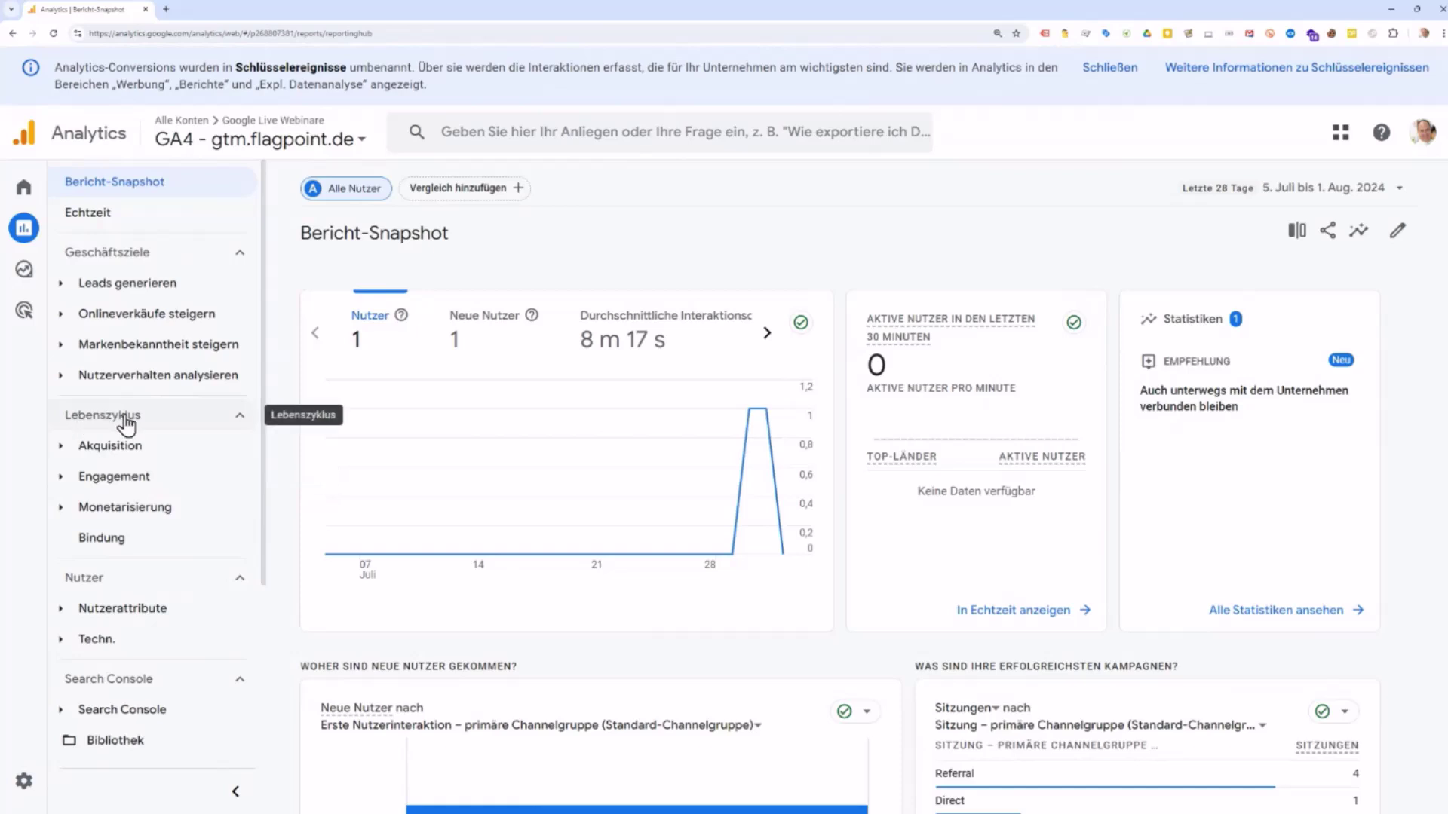
{"action": "left_click", "coordinate": [124, 483]}
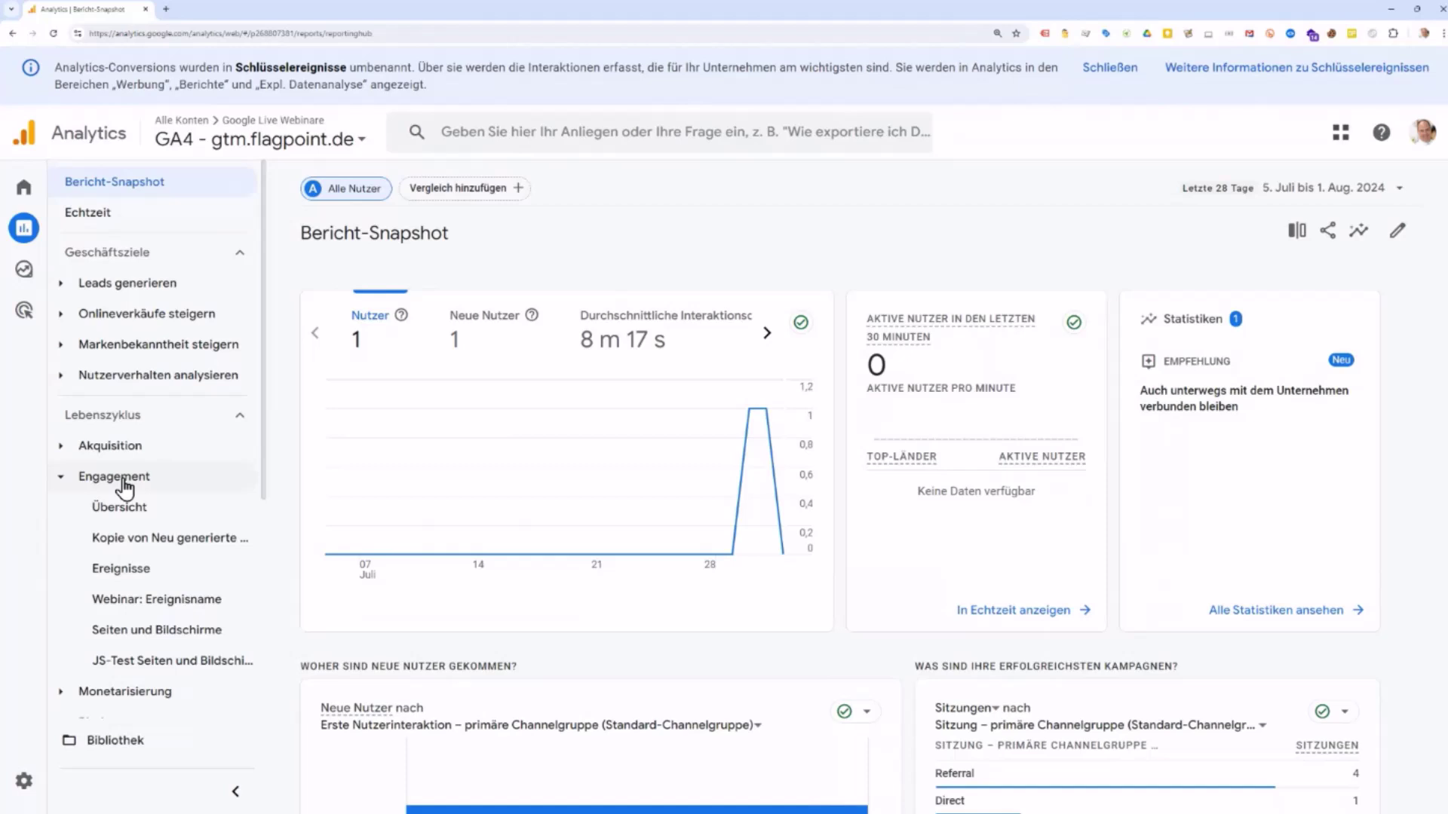
Step: Open the Ereignisse report and bring its event table, led by page_view, into view
{"action": "left_click", "coordinate": [125, 579]}
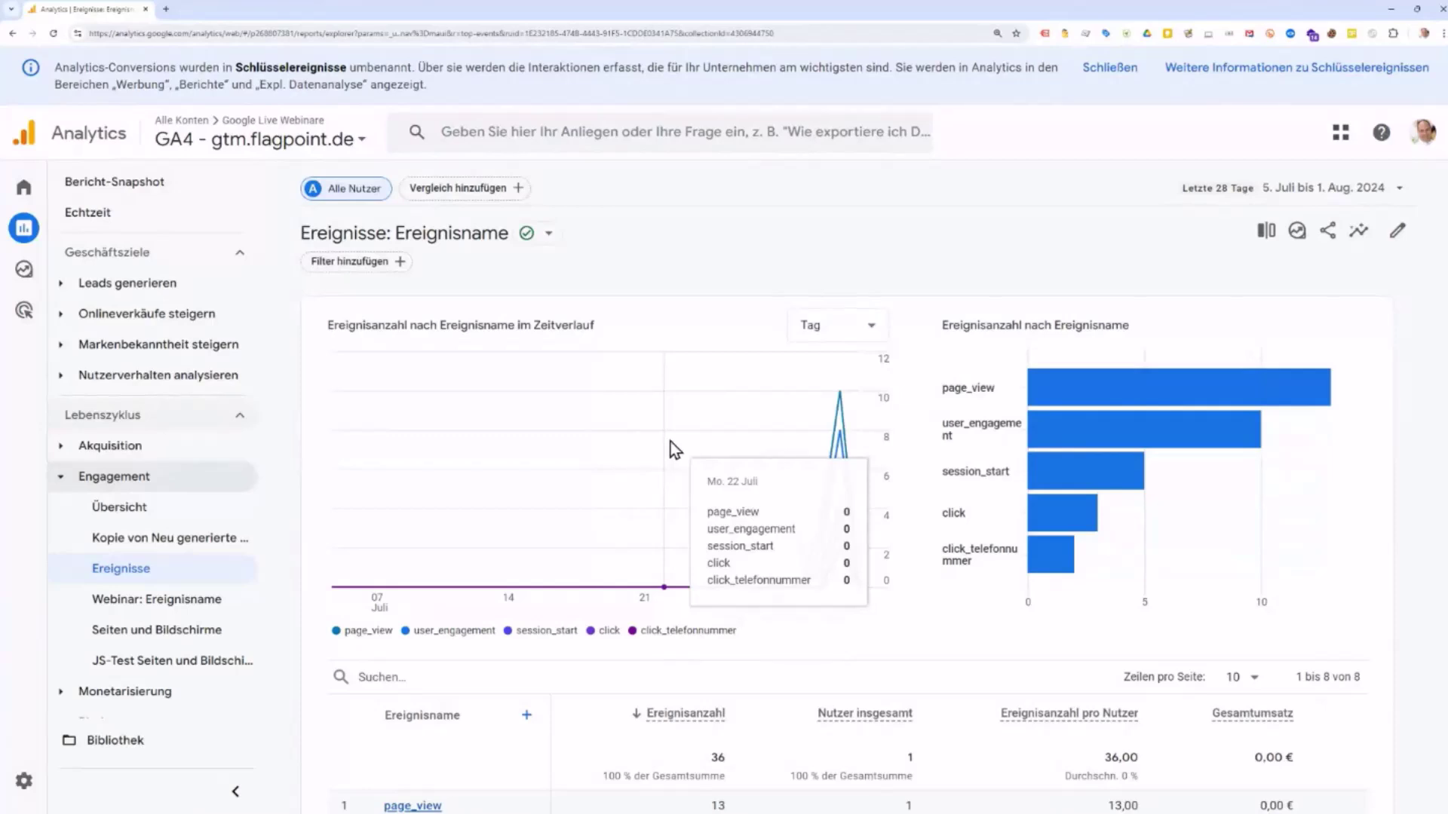
{"action": "scroll", "coordinate": [671, 442], "scroll_direction": "down", "scroll_amount": 4}
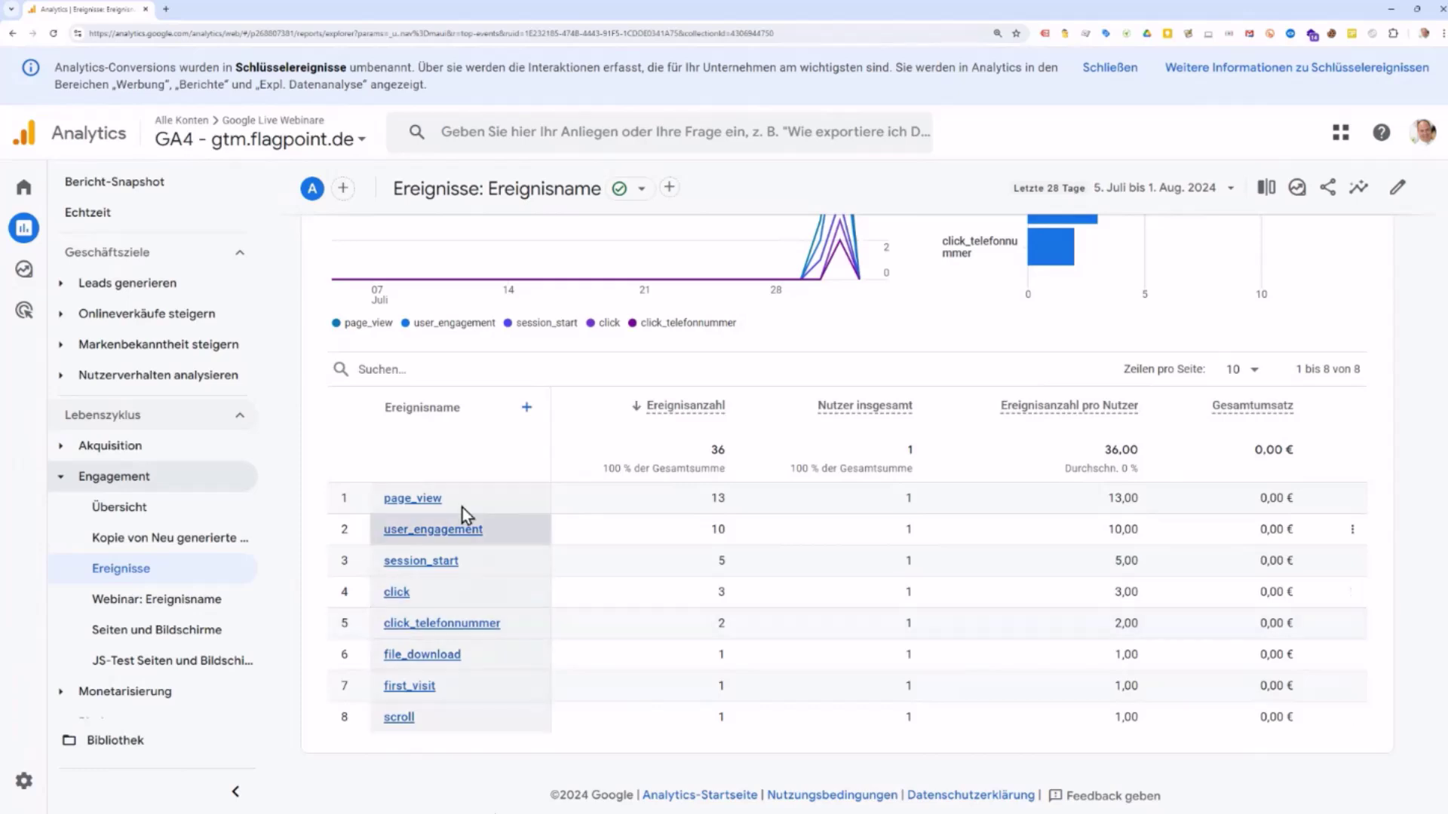
Step: Filter the events table to click_telefonnummer, leaving 2 events from 1 user
{"action": "left_click", "coordinate": [387, 370]}
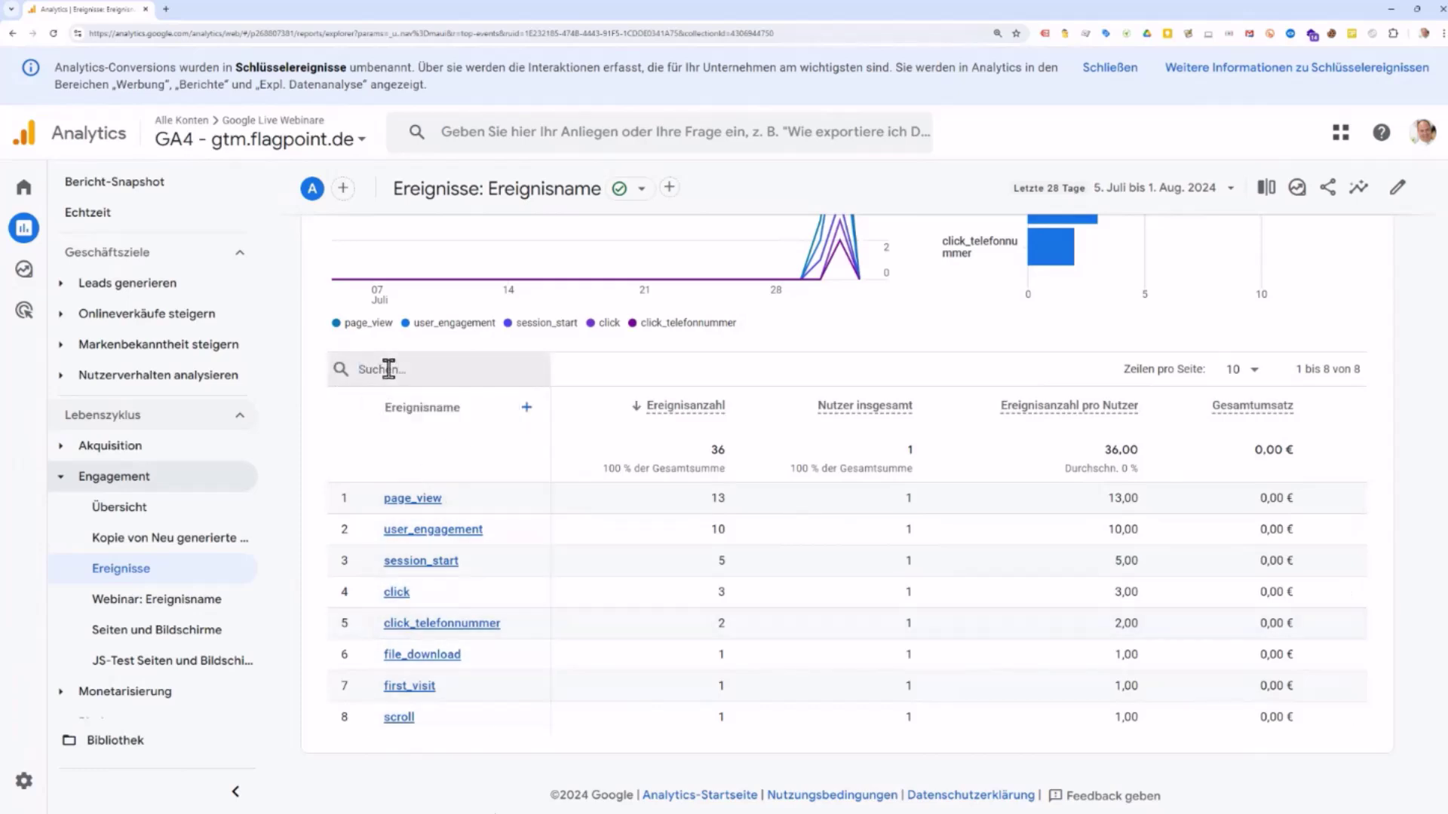
{"action": "type", "text": "click_telefonnummer"}
{"action": "key", "text": "Return"}
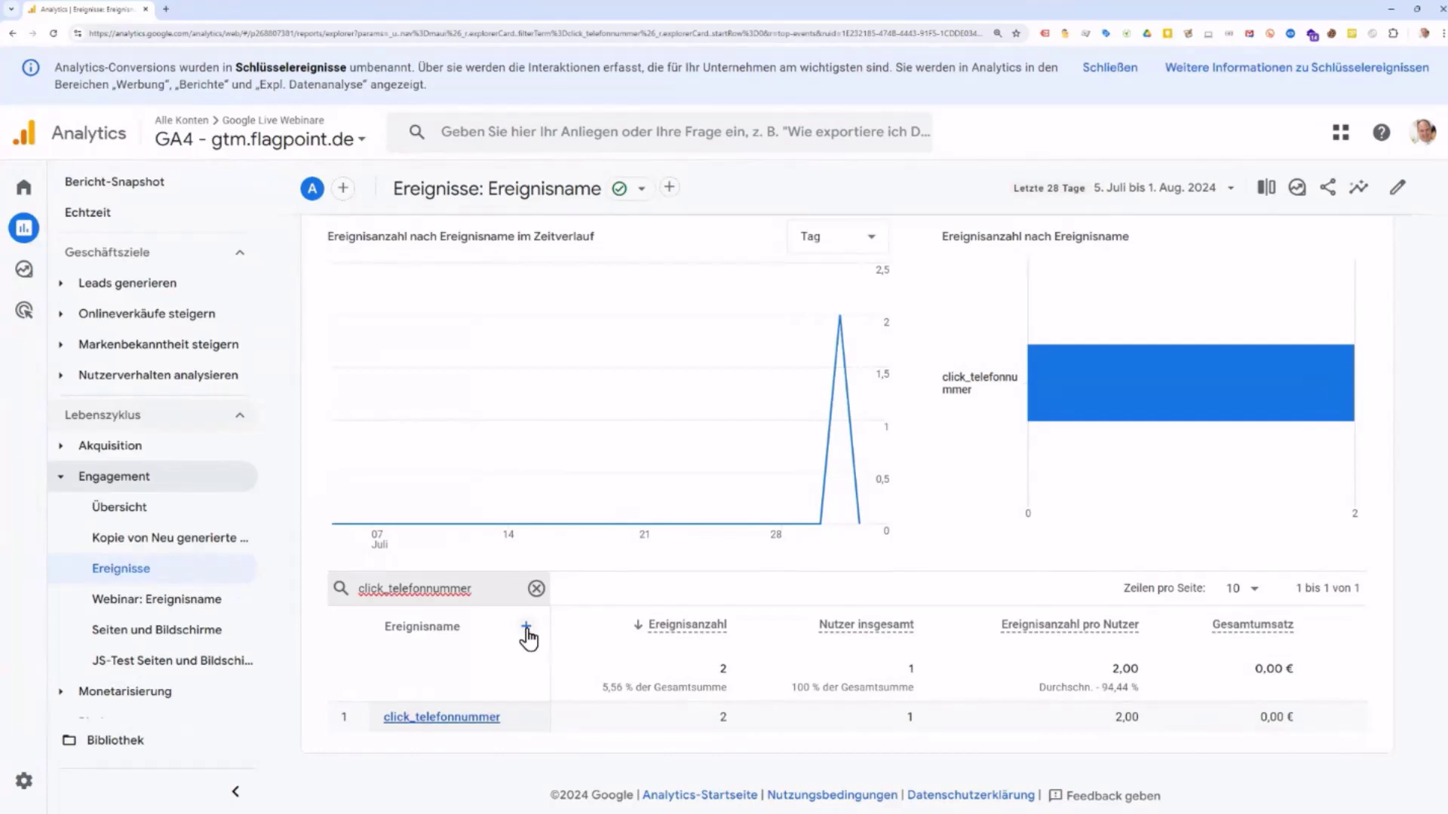
Step: Add the custom click_url dimension as a secondary column in the events table
{"action": "left_click", "coordinate": [526, 629]}
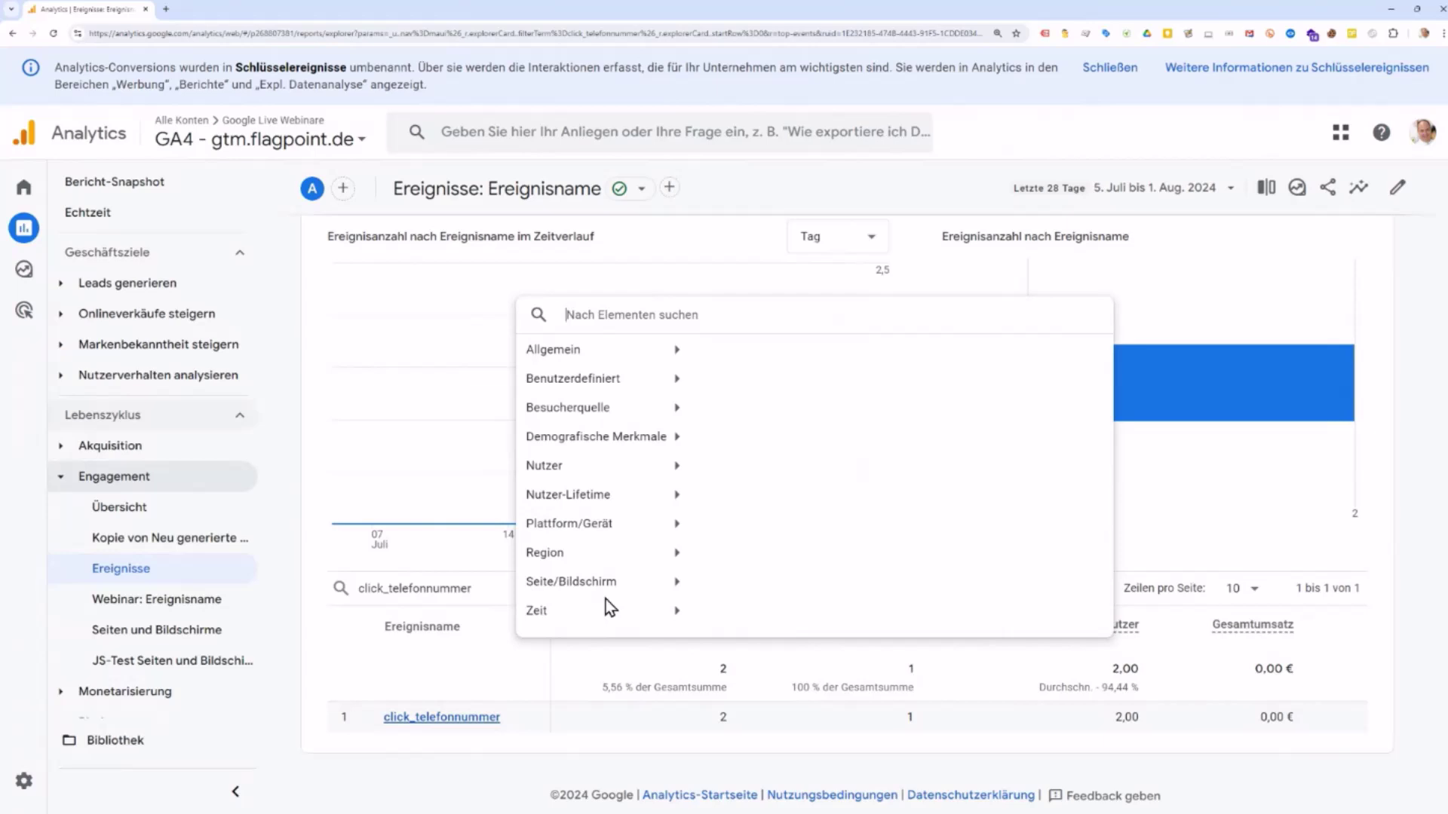
{"action": "left_click", "coordinate": [580, 381]}
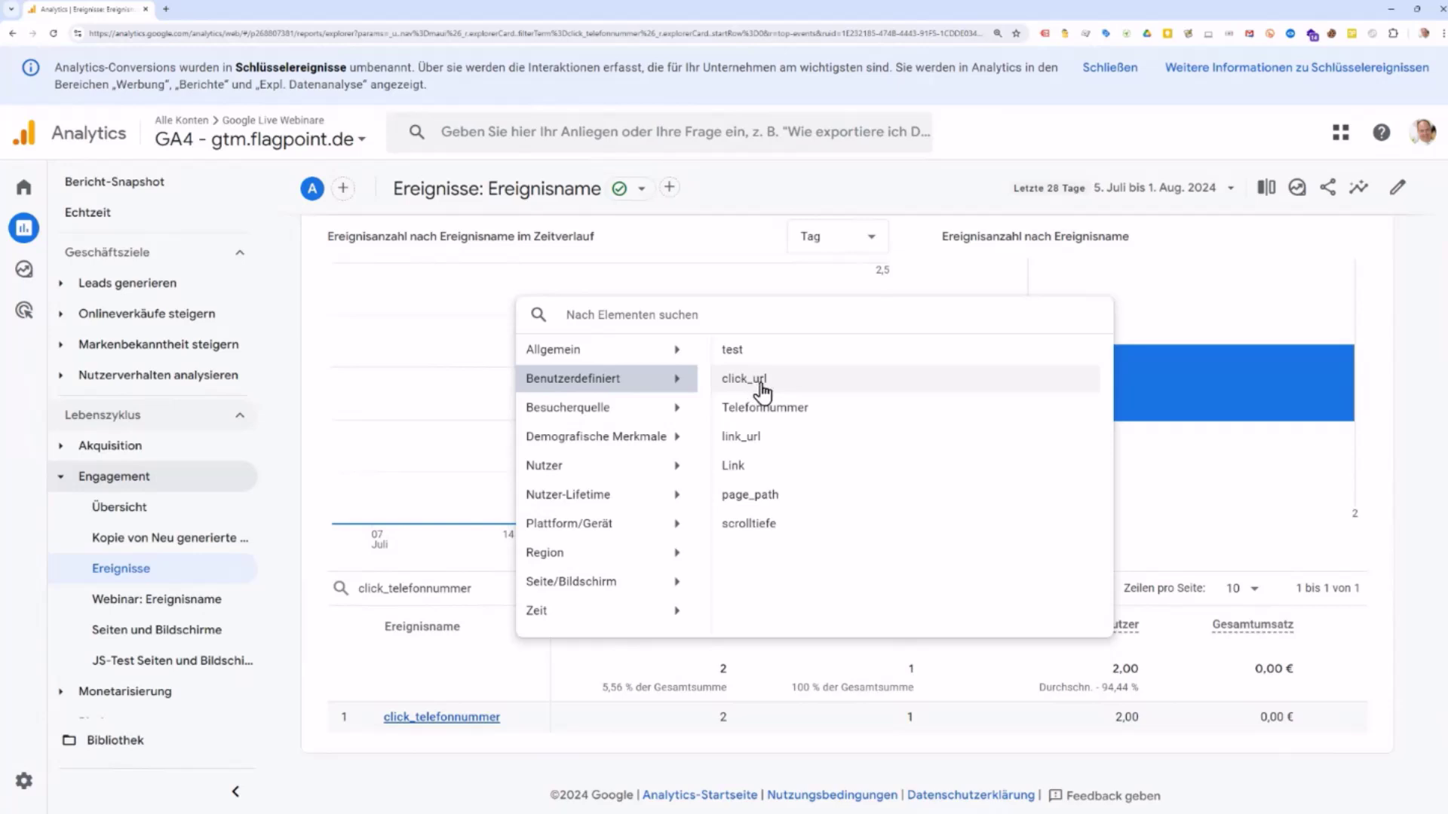
{"action": "left_click", "coordinate": [763, 381]}
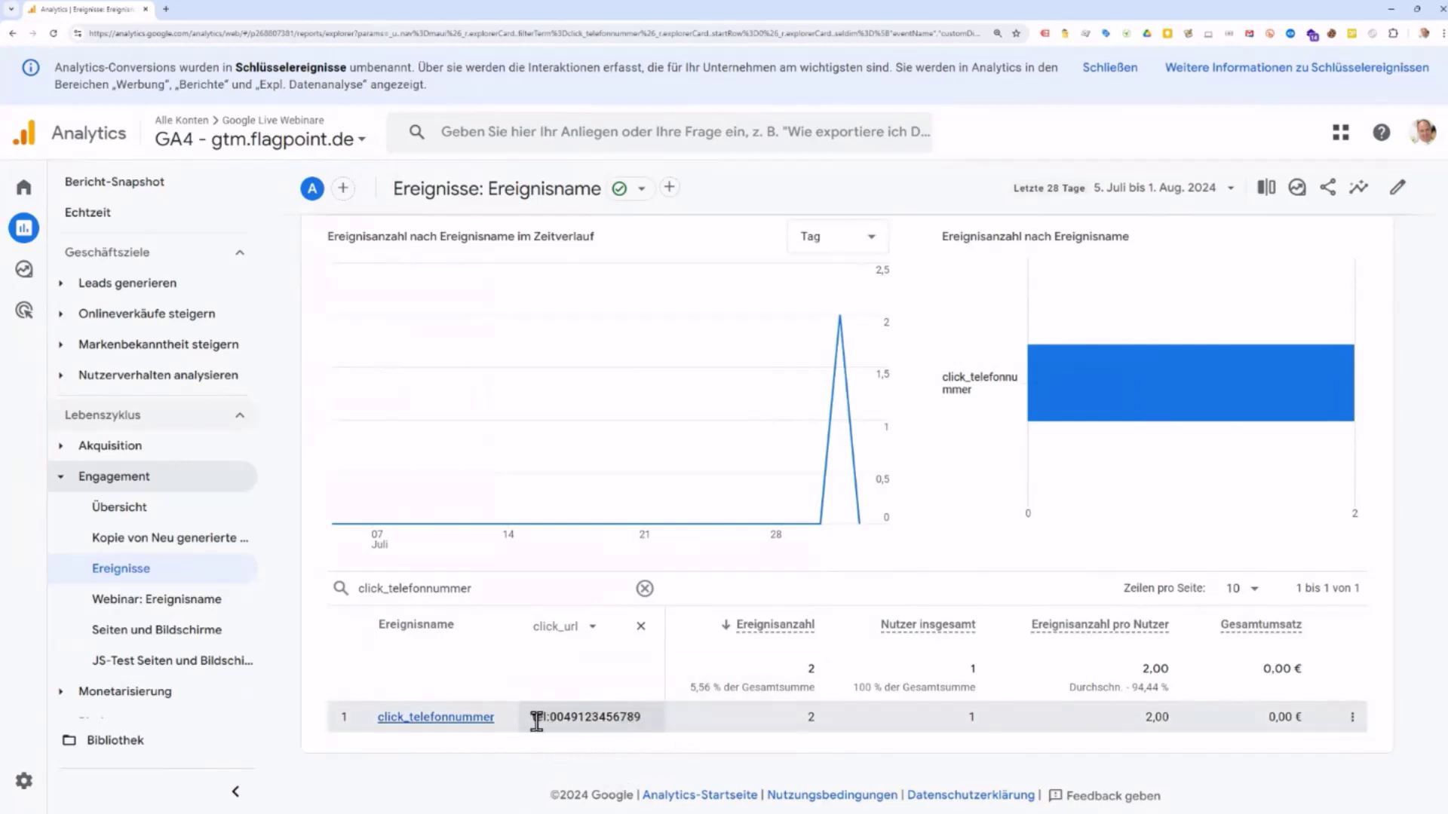
{"action": "left_click_drag", "start_coordinate": [536, 722], "coordinate": [641, 719]}
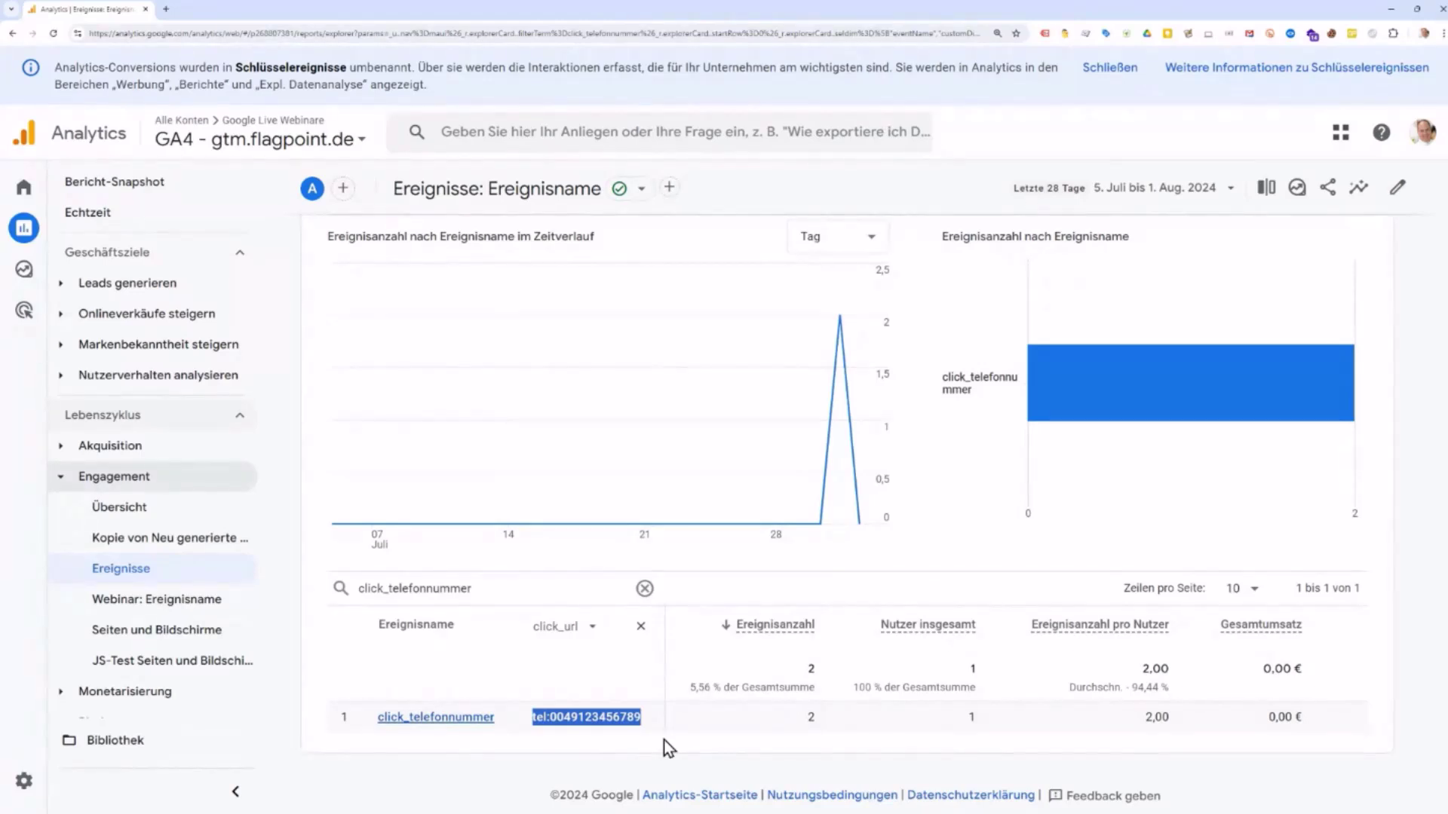
Step: Remove the click_url secondary column and collapse the Engagement report group
{"action": "left_click", "coordinate": [640, 627]}
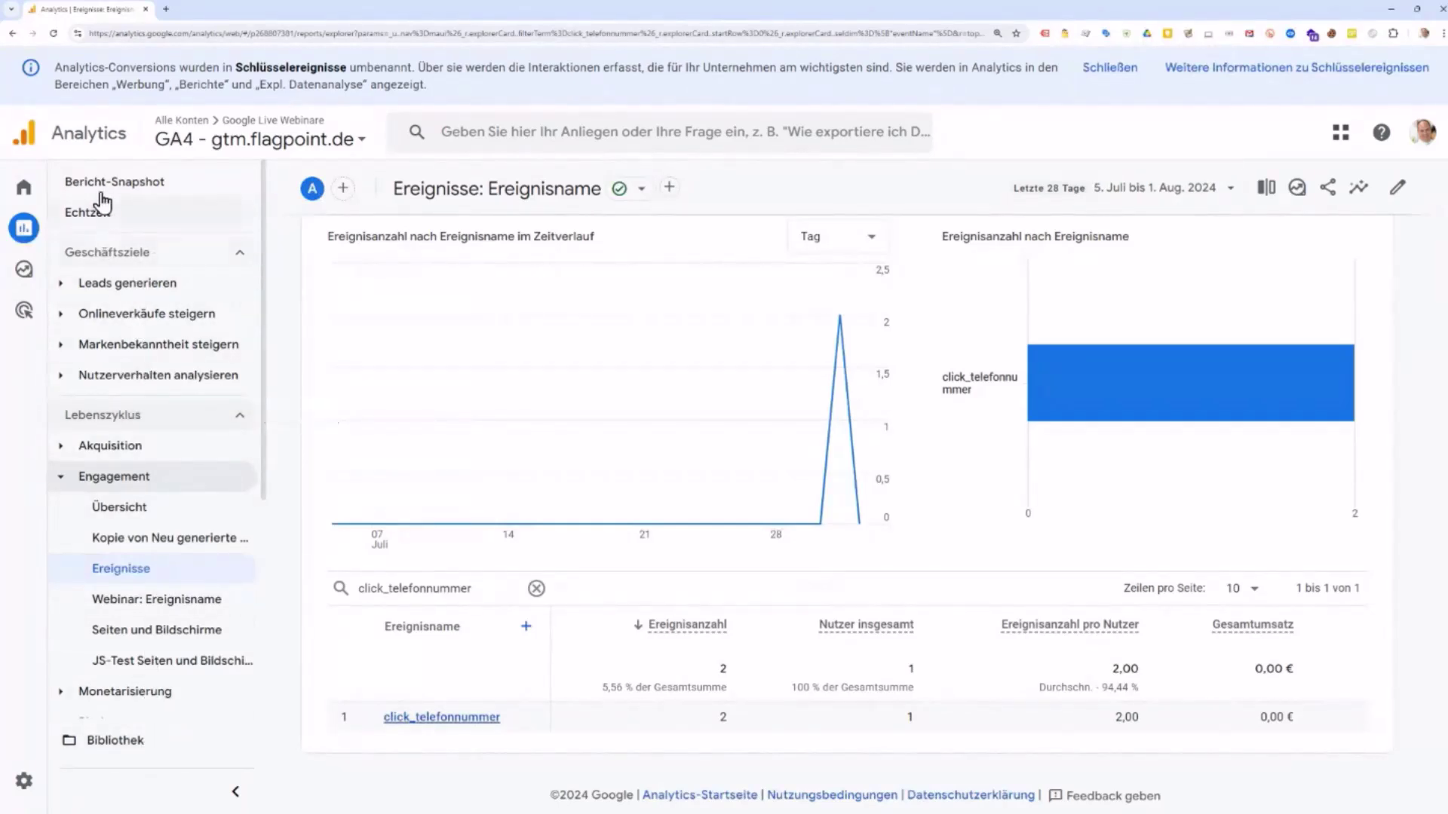
{"action": "mouse_move", "coordinate": [32, 230]}
{"action": "left_click", "coordinate": [64, 478]}
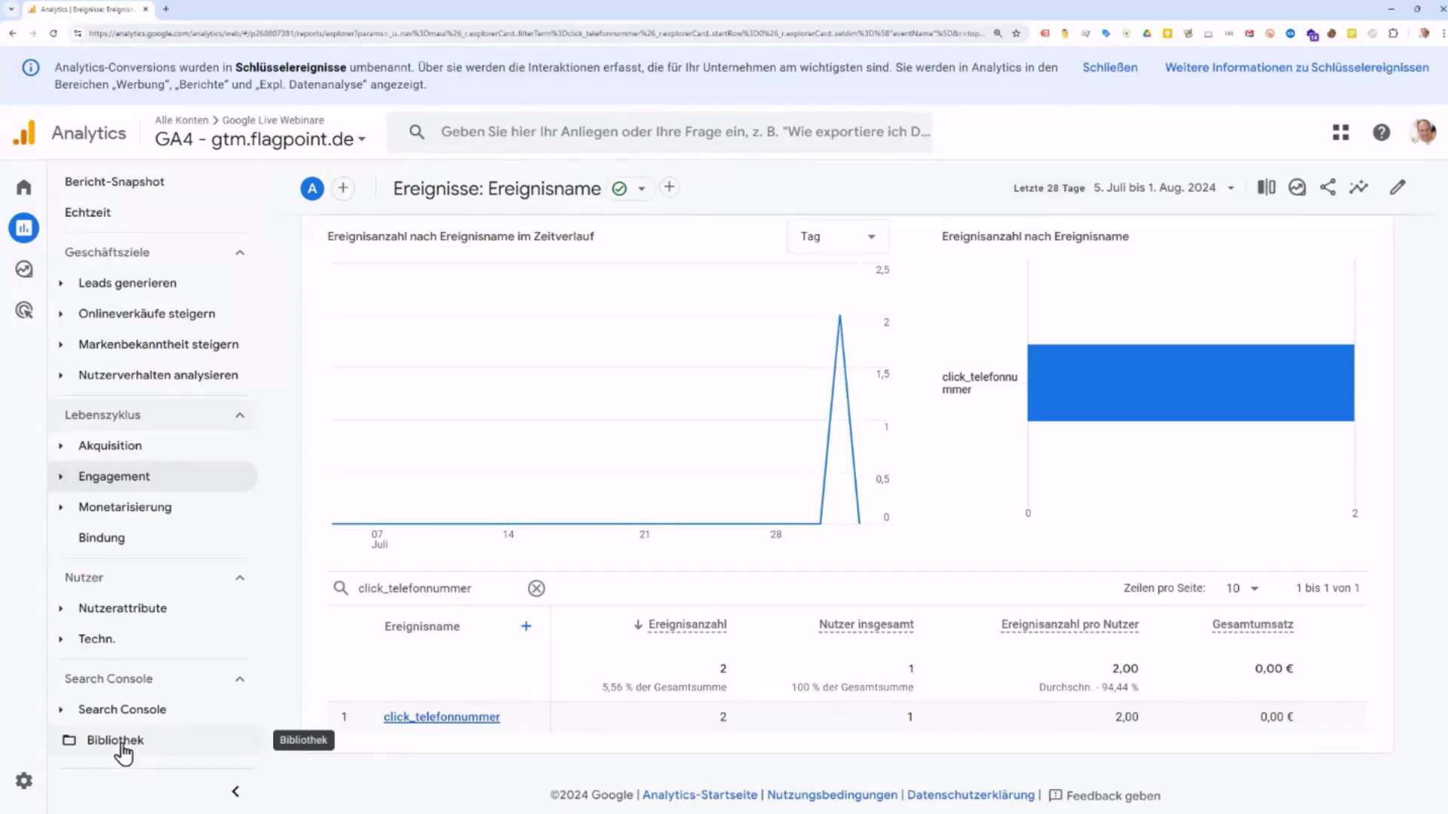
Step: Open the report library, mark Sammlungen and Geschäftsziele, and page to Nutzer, Search Console and Test
{"action": "left_click", "coordinate": [122, 748]}
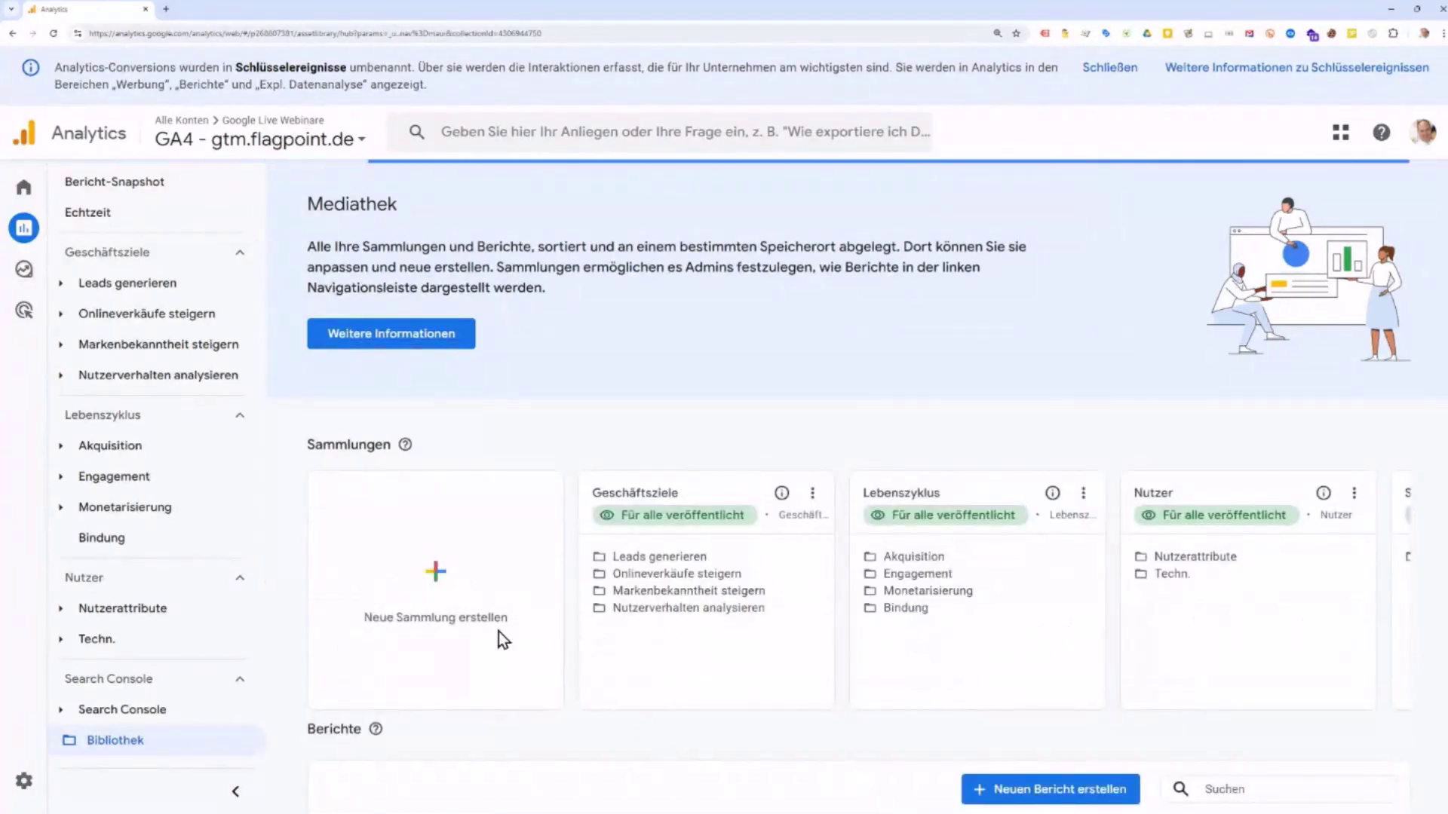
{"action": "left_click_drag", "start_coordinate": [308, 445], "coordinate": [387, 445]}
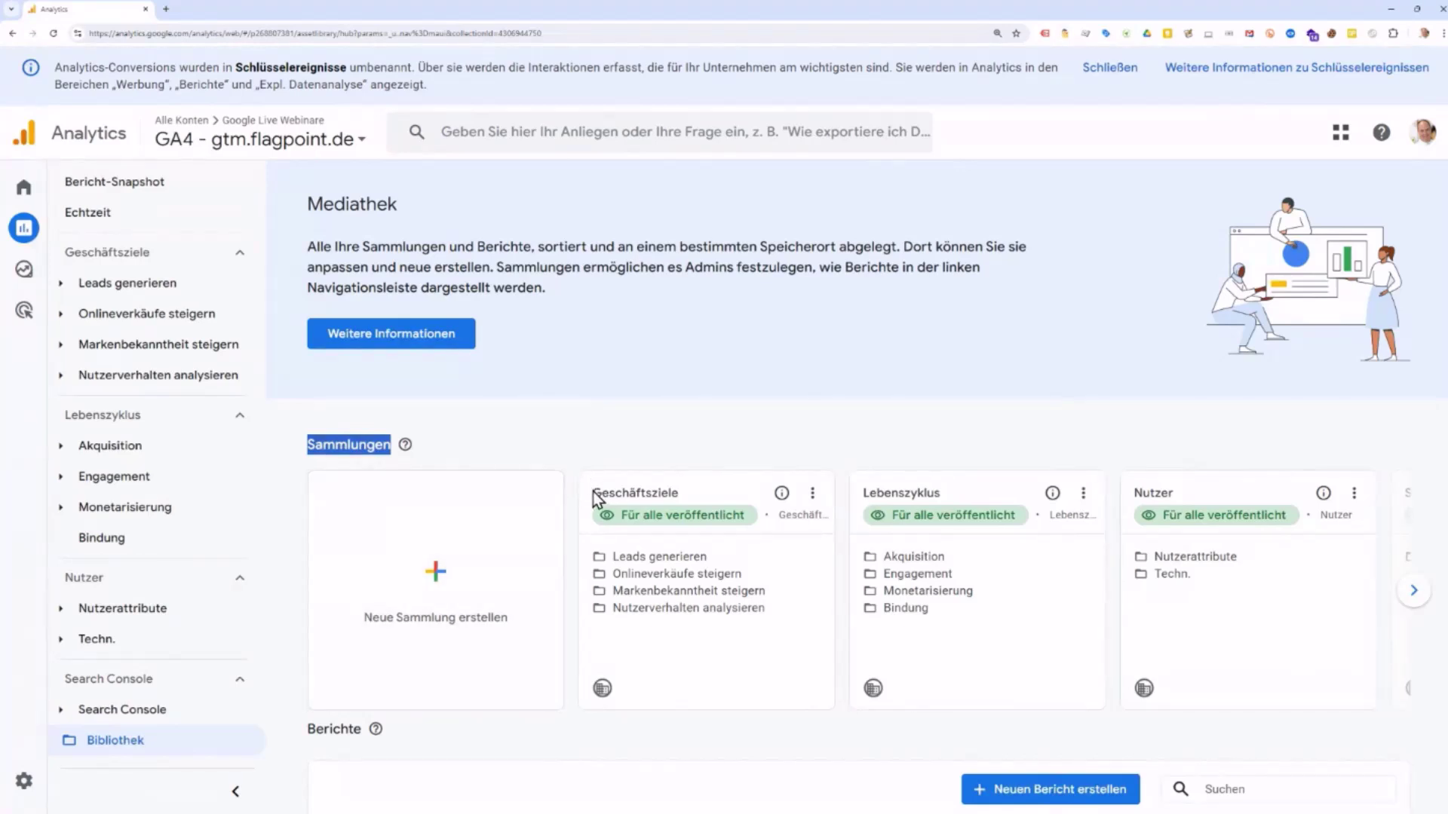
{"action": "left_click_drag", "start_coordinate": [593, 492], "coordinate": [673, 489]}
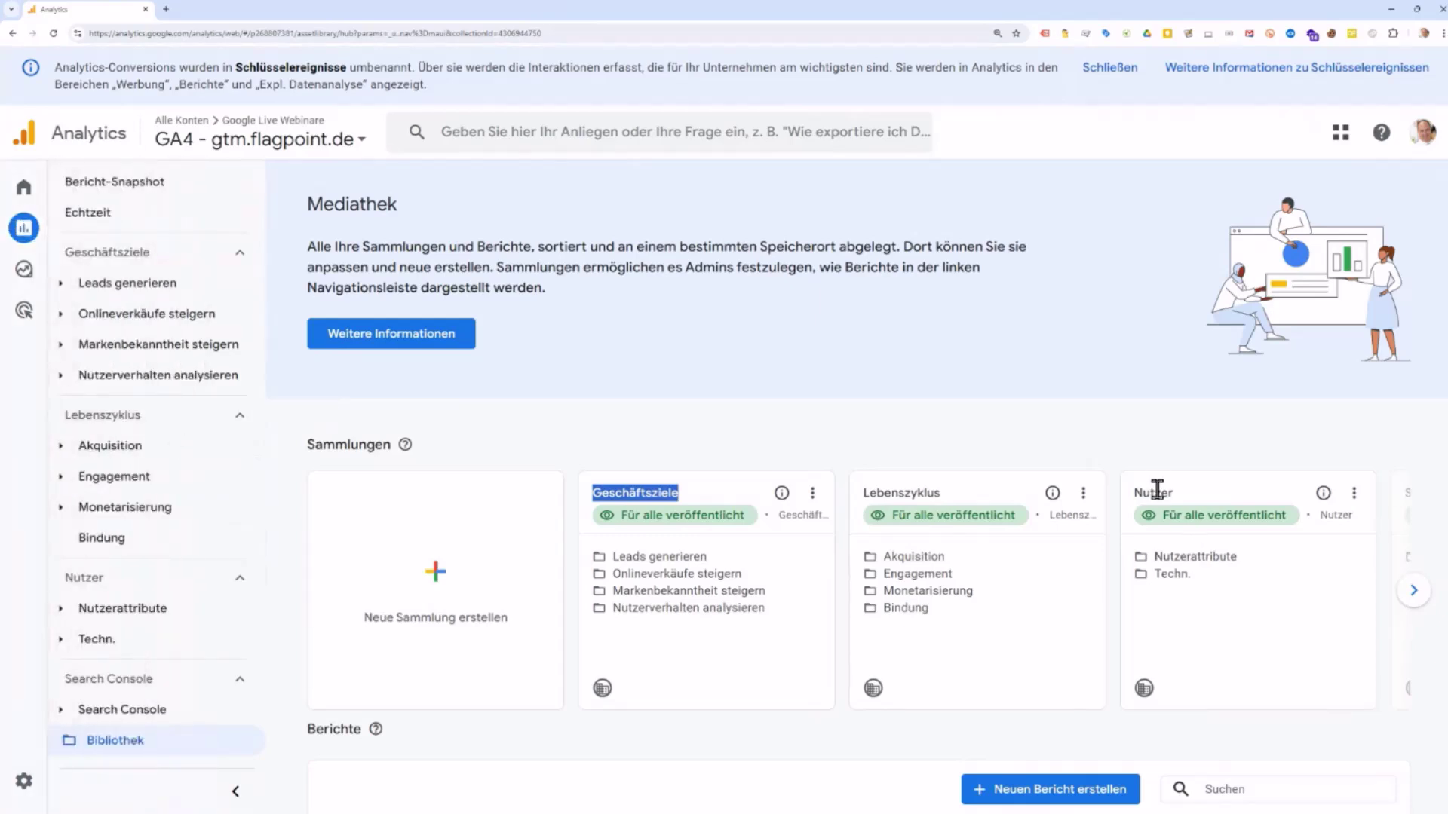
{"action": "left_click", "coordinate": [1408, 592]}
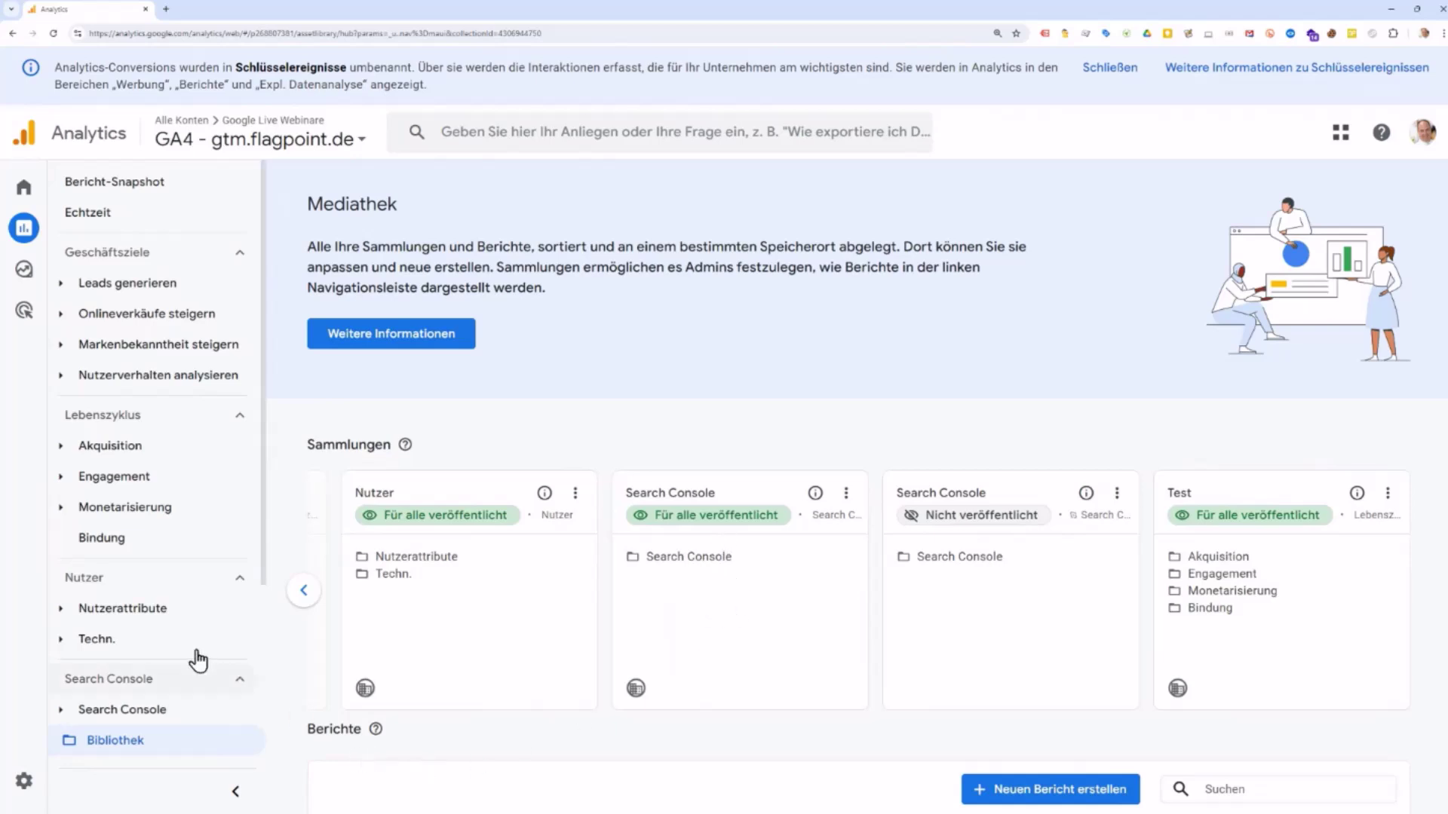
Step: Open Neue Sammlung erstellen twice from the library and leave it each time without creating one
{"action": "scroll", "coordinate": [197, 654], "scroll_direction": "down", "scroll_amount": 3}
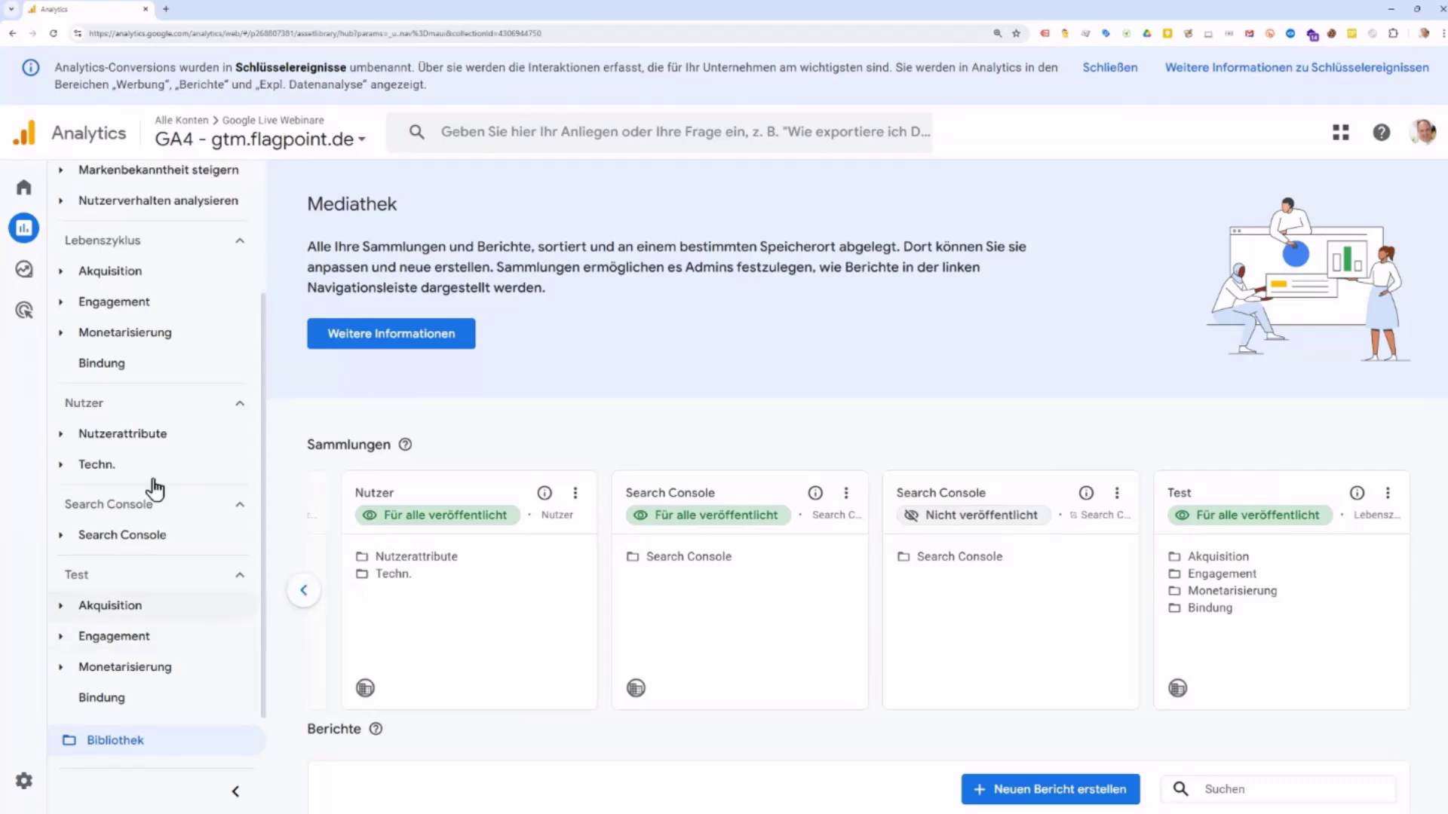
{"action": "double_click", "coordinate": [305, 593]}
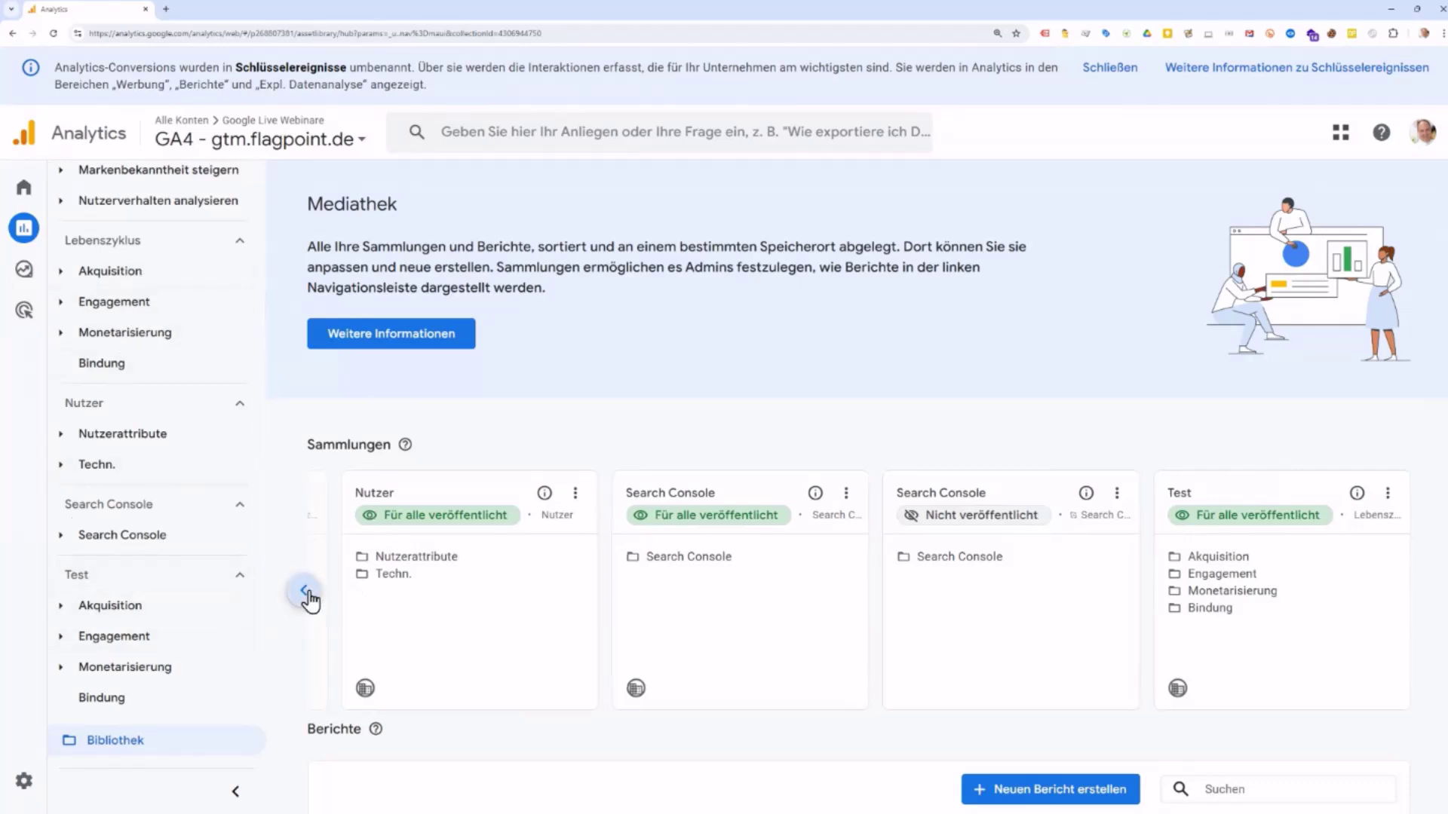
{"action": "left_click", "coordinate": [313, 601]}
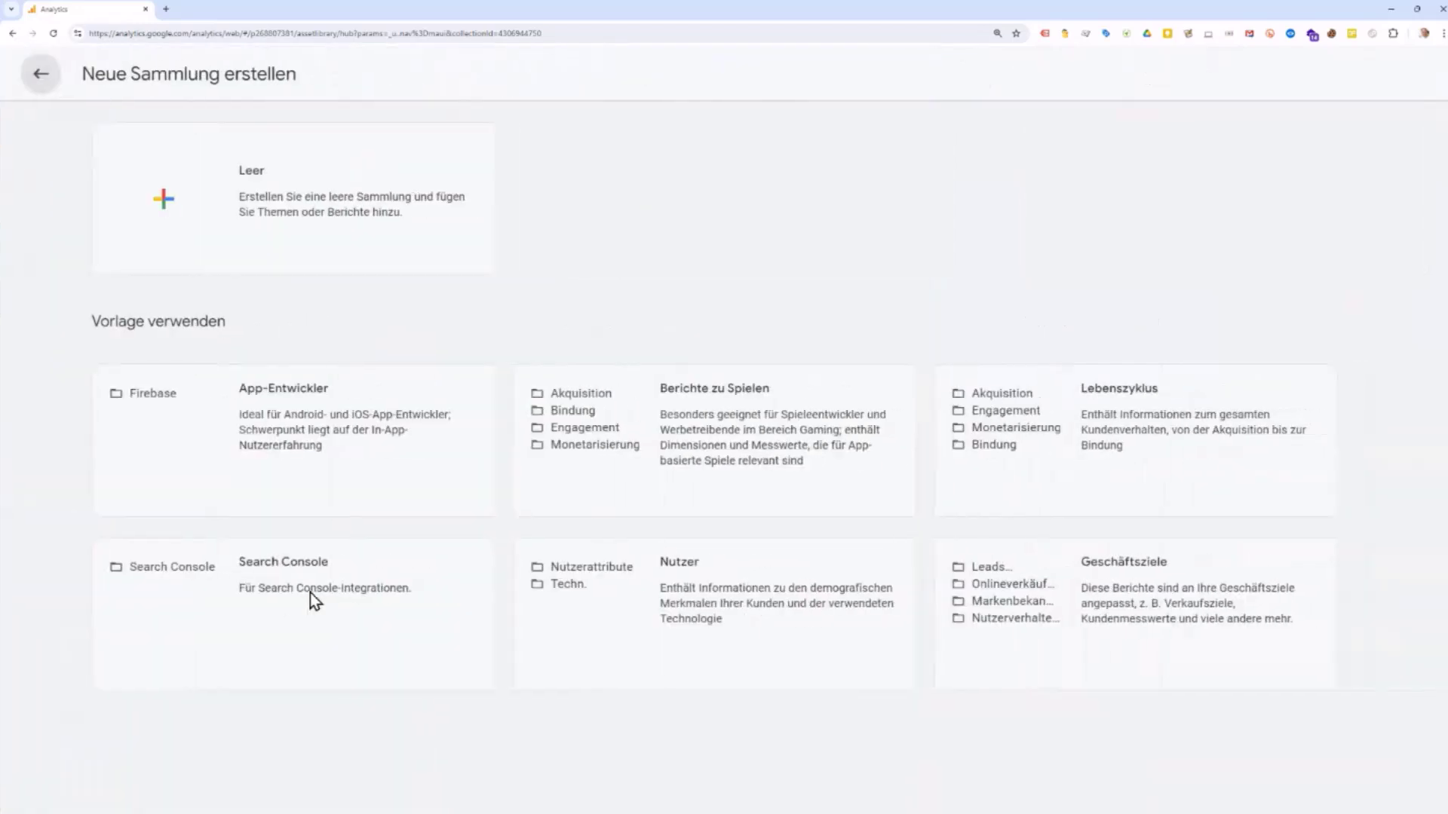
{"action": "left_click", "coordinate": [41, 79]}
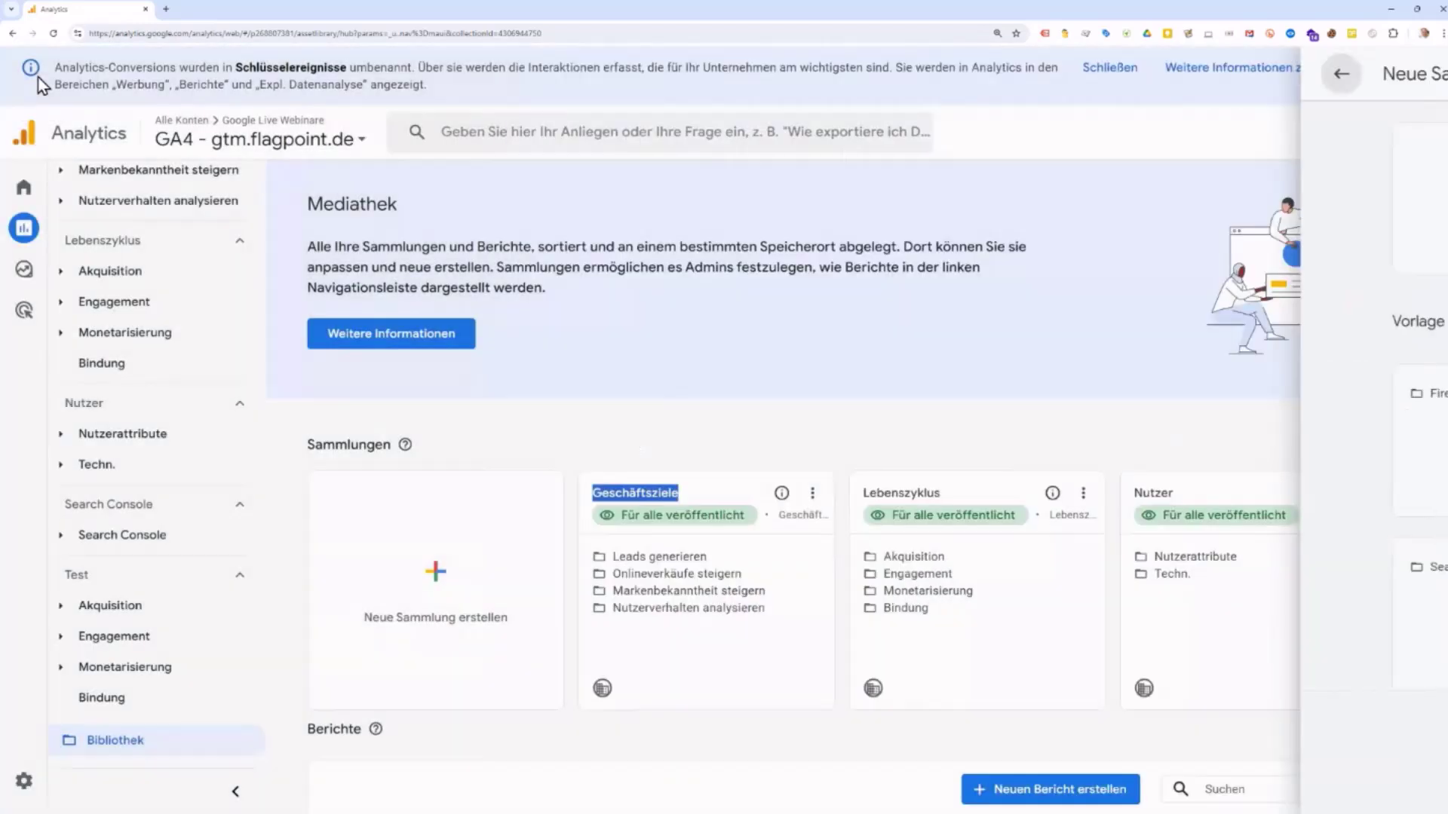
{"action": "left_click", "coordinate": [445, 588]}
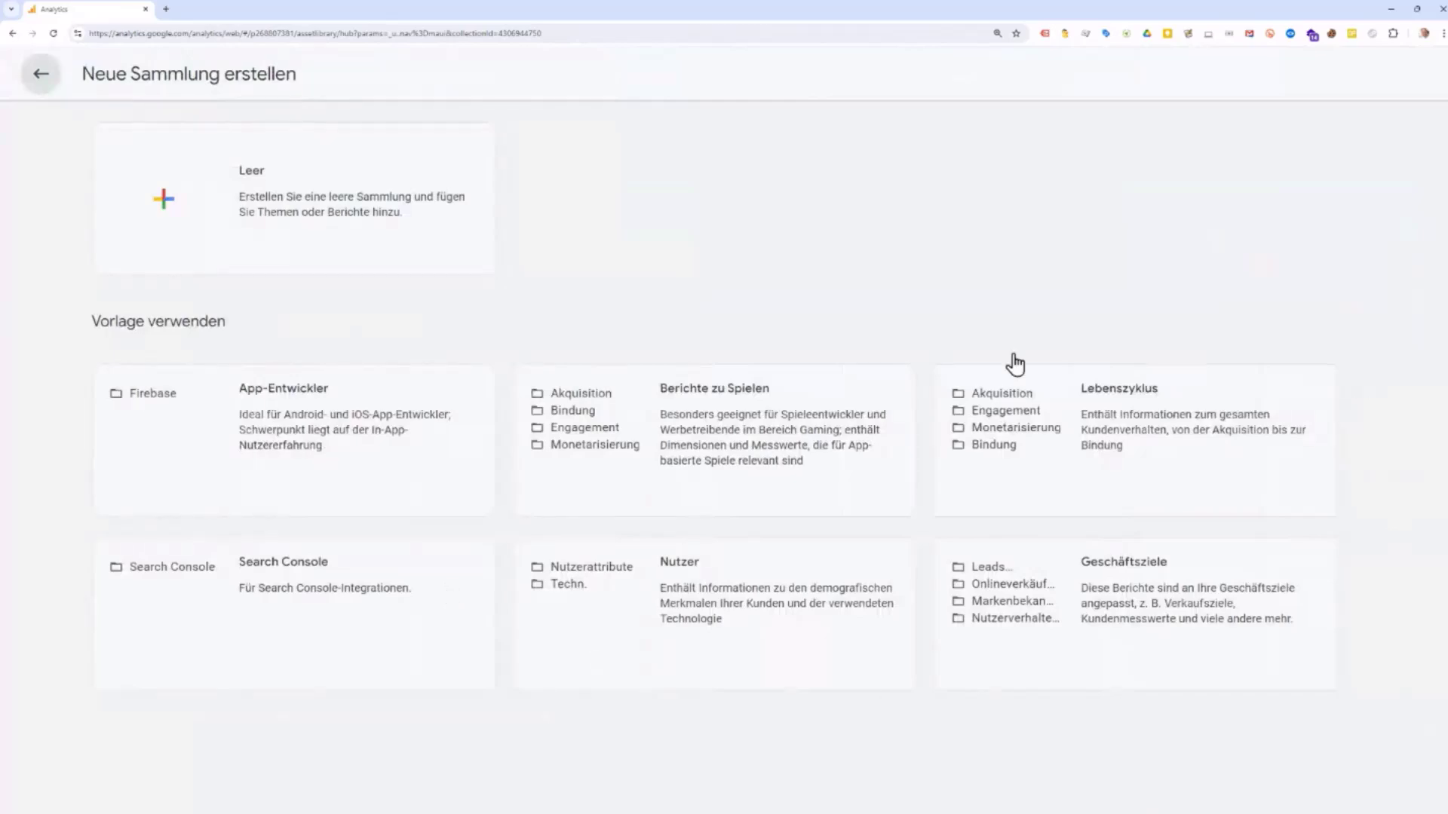
{"action": "left_click", "coordinate": [48, 79]}
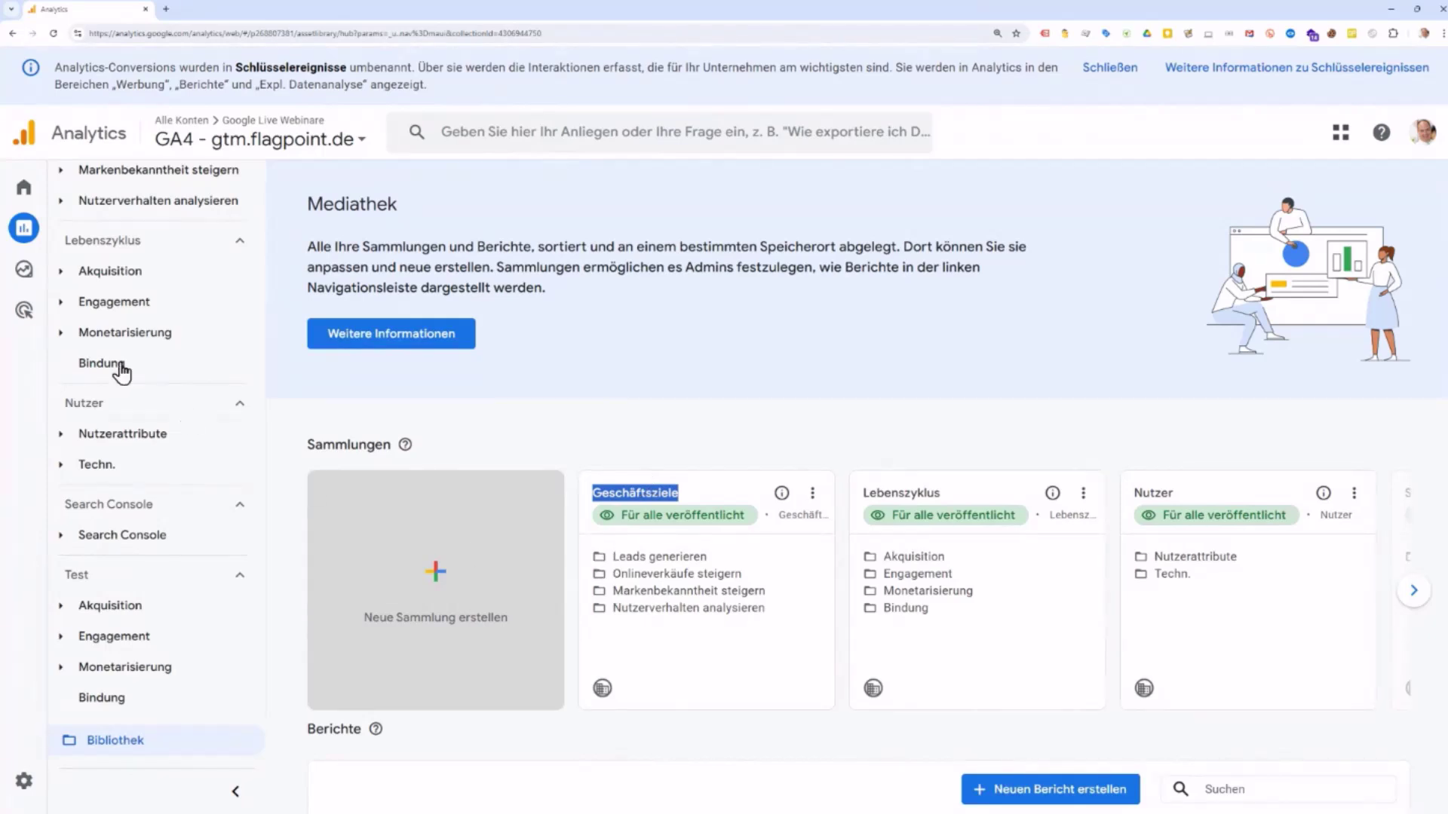
Step: Expand Leads generieren in the sidebar and choose Bearbeiten on the Geschäftsziele collection card
{"action": "scroll", "coordinate": [138, 377], "scroll_direction": "up", "scroll_amount": 3}
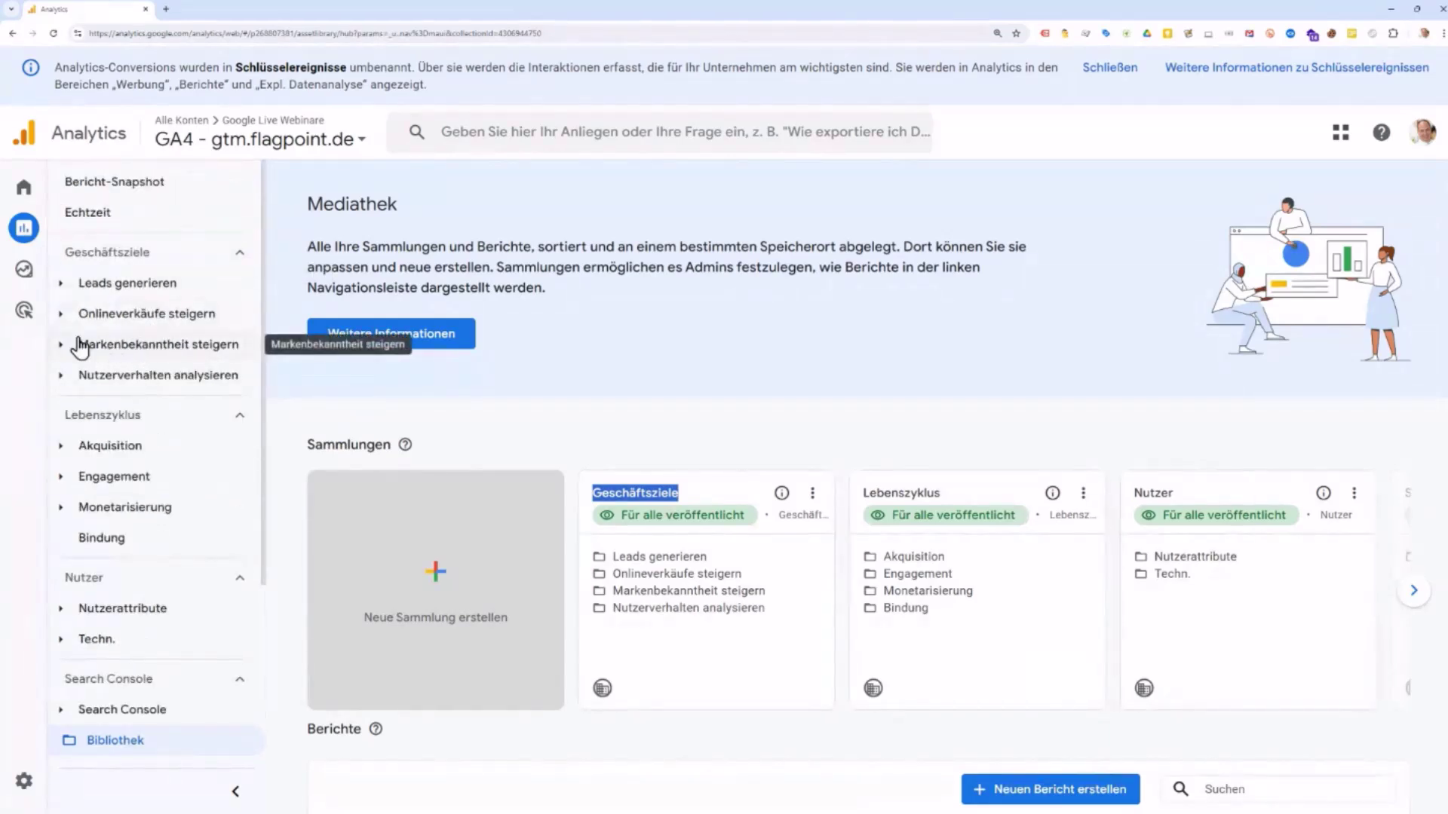
{"action": "left_click", "coordinate": [64, 291]}
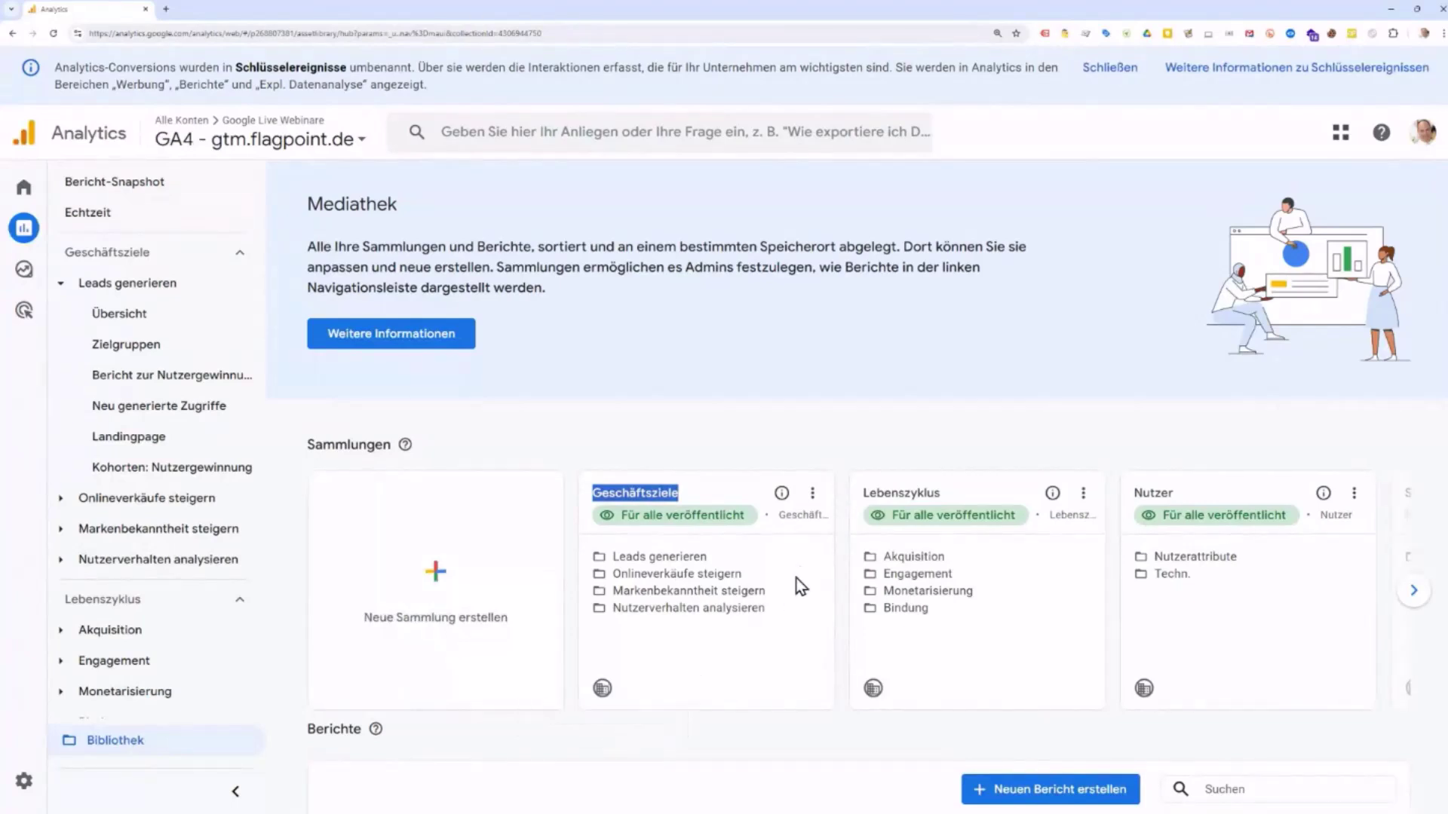
{"action": "left_click", "coordinate": [813, 495]}
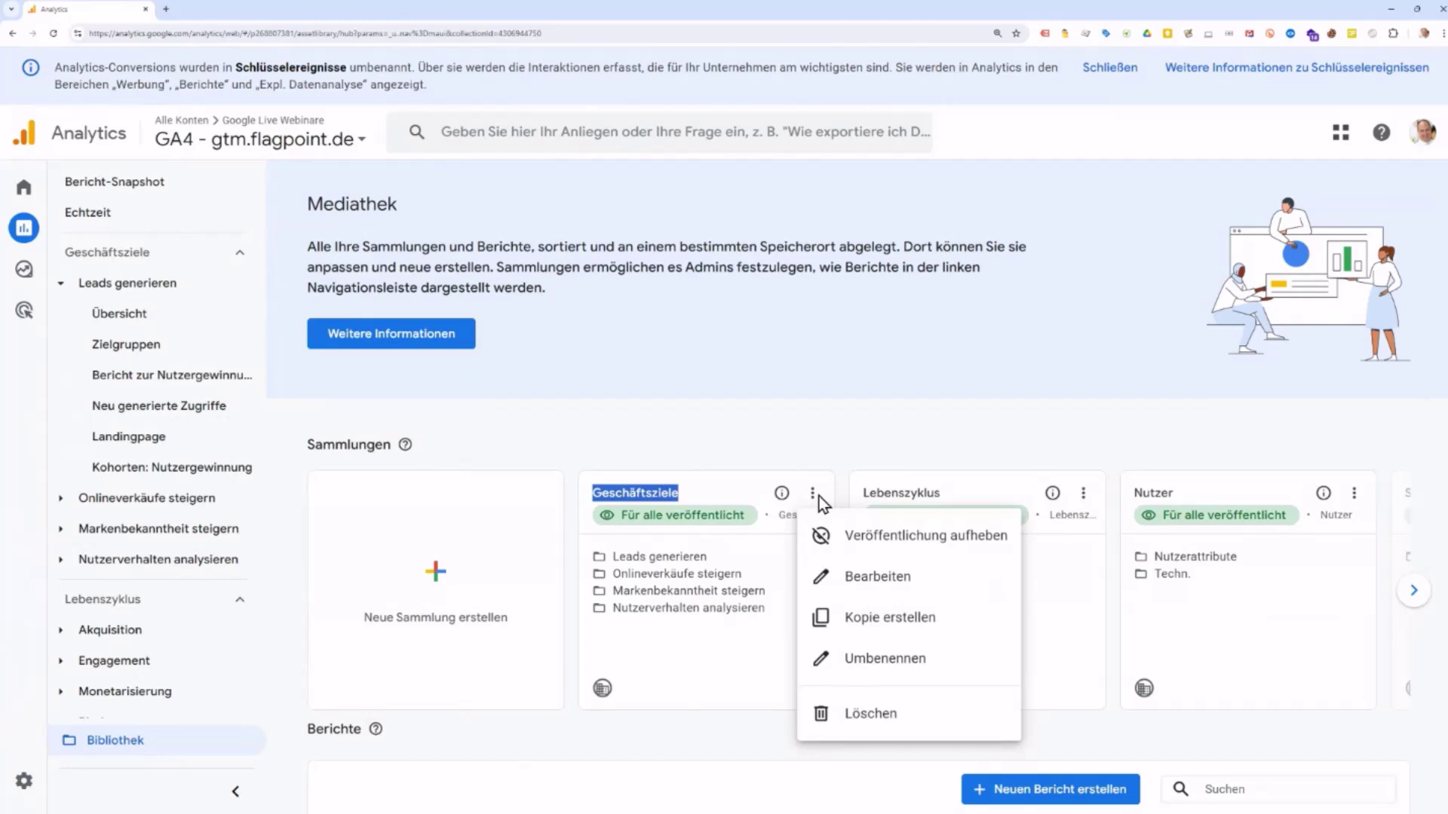
{"action": "left_click", "coordinate": [850, 581]}
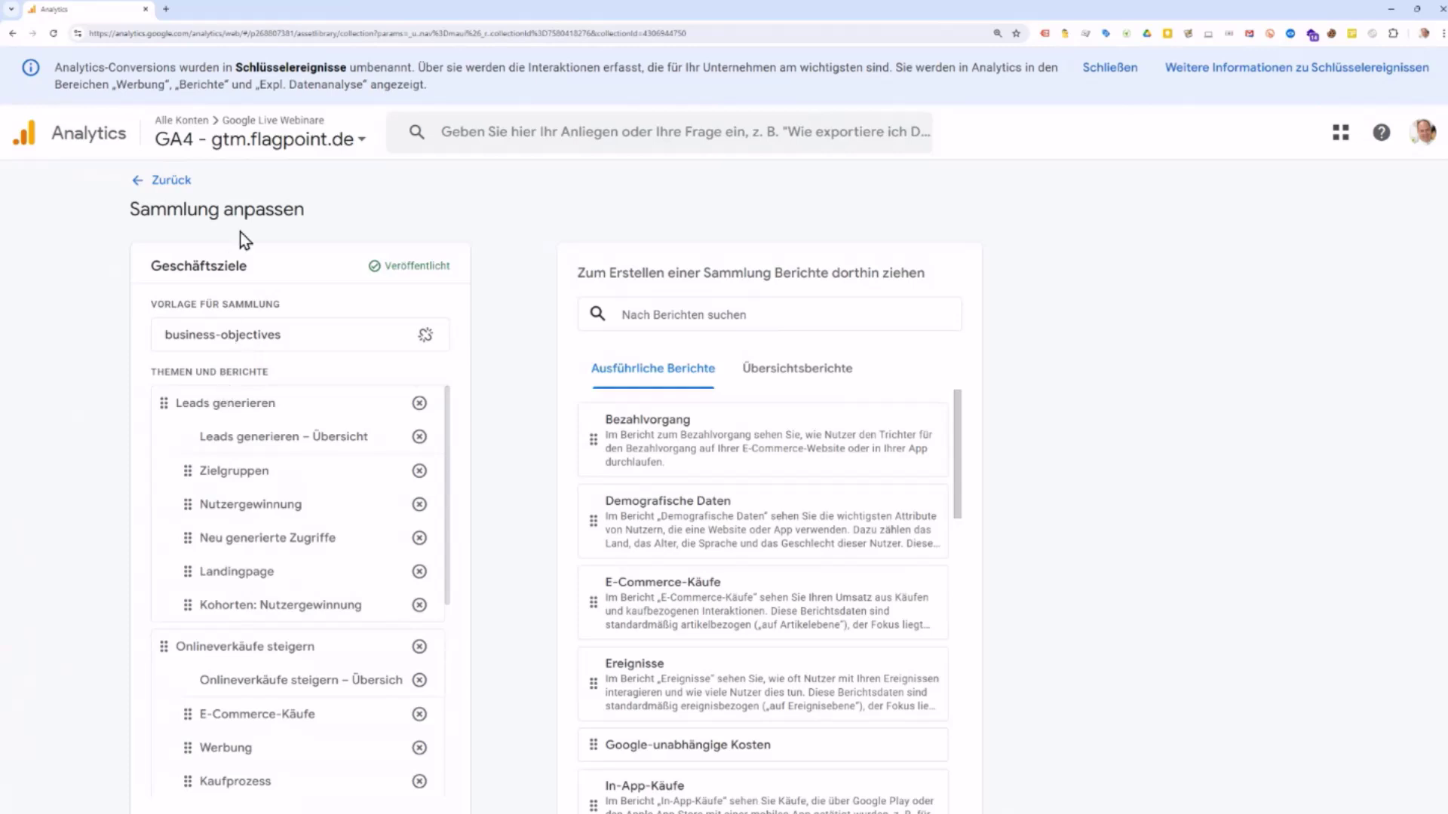
Step: Remove the Onlineverkäufe steigern and Markenbekanntheit steigern topics from the Geschäftsziele draft
{"action": "scroll", "coordinate": [257, 532], "scroll_direction": "down", "scroll_amount": 4}
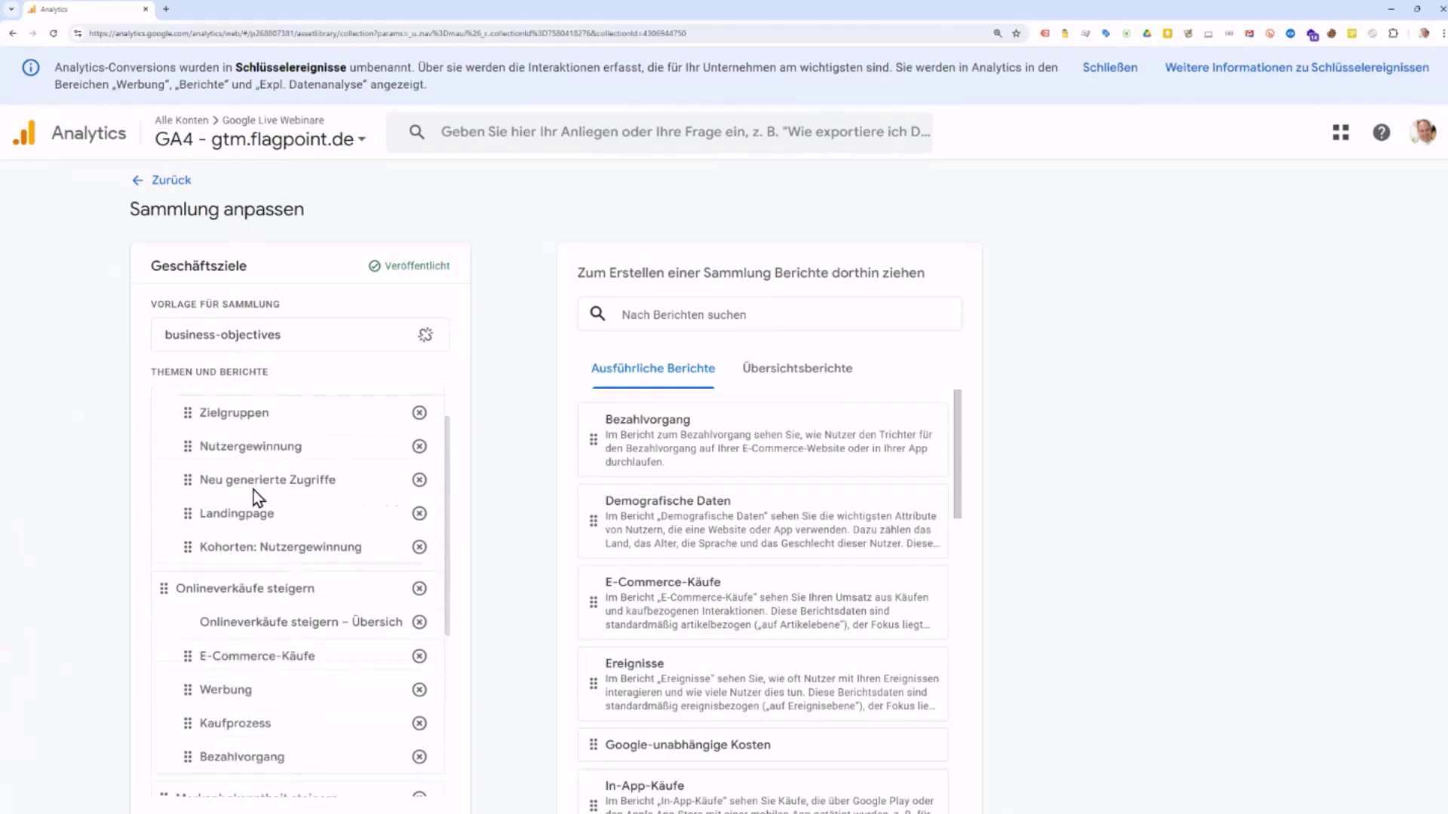
{"action": "scroll", "coordinate": [251, 517], "scroll_direction": "down", "scroll_amount": 1}
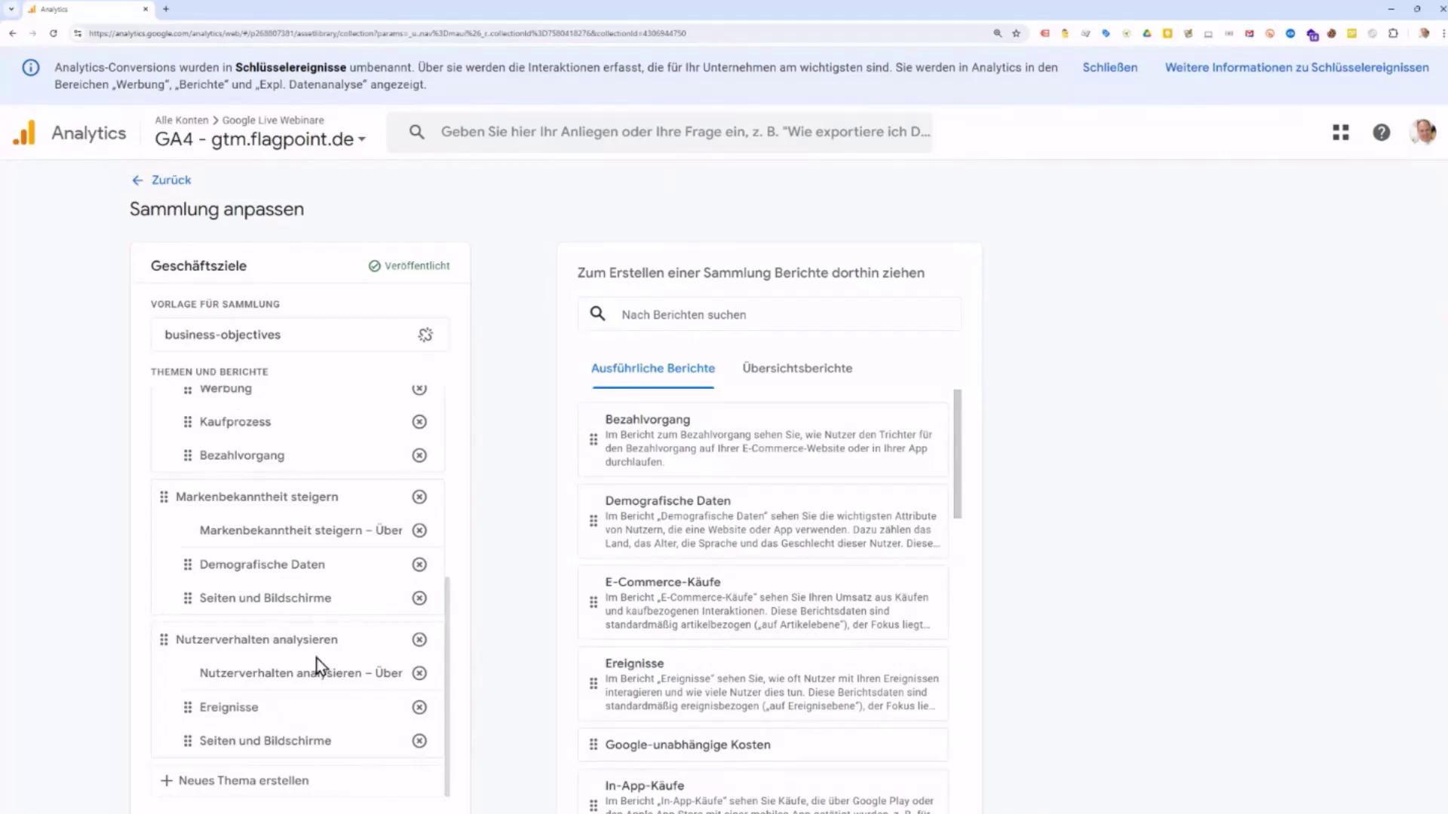
{"action": "scroll", "coordinate": [315, 607], "scroll_direction": "down", "scroll_amount": 1}
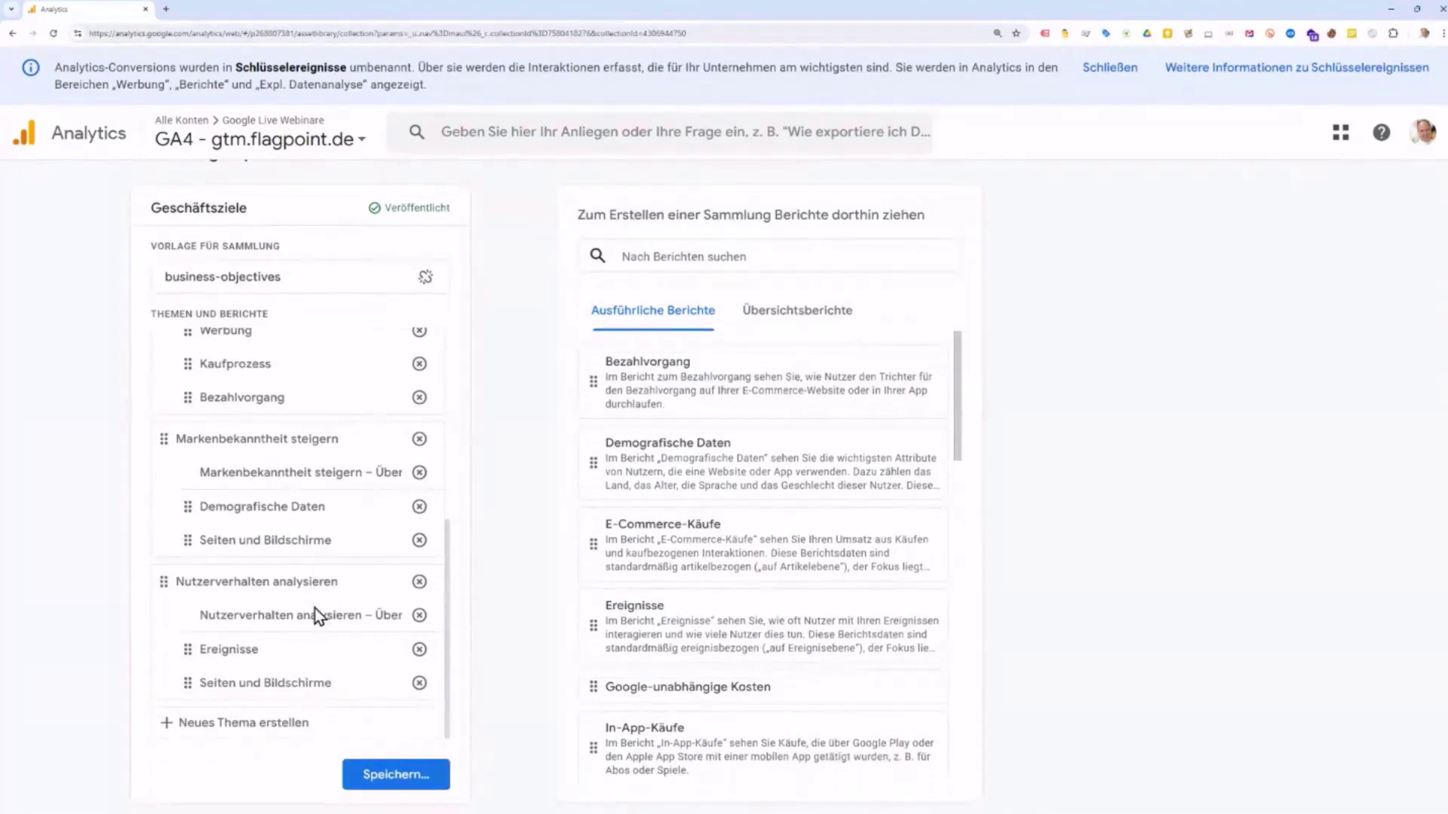
{"action": "scroll", "coordinate": [314, 608], "scroll_direction": "up", "scroll_amount": 3}
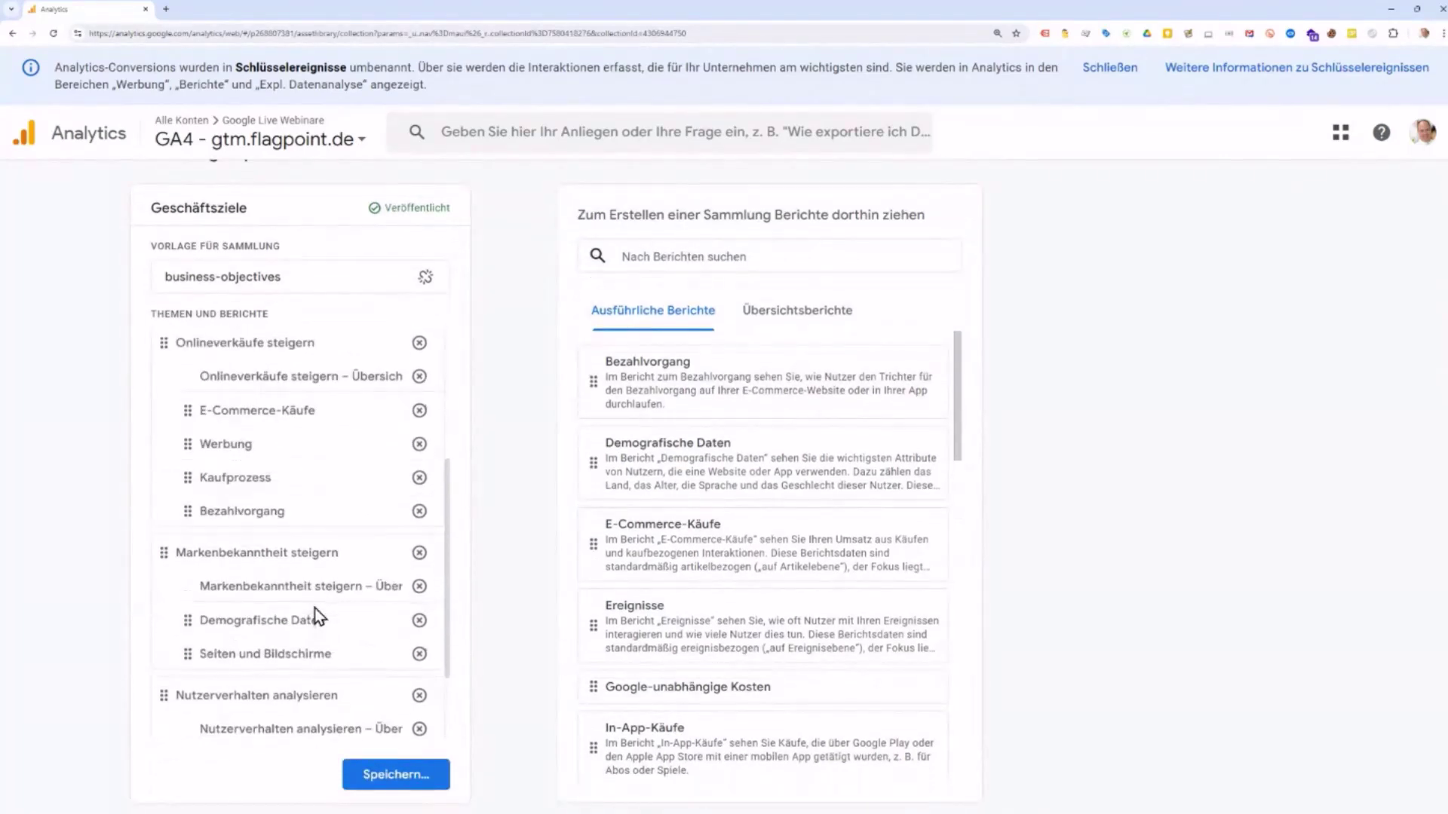
{"action": "scroll", "coordinate": [316, 492], "scroll_direction": "up", "scroll_amount": 3}
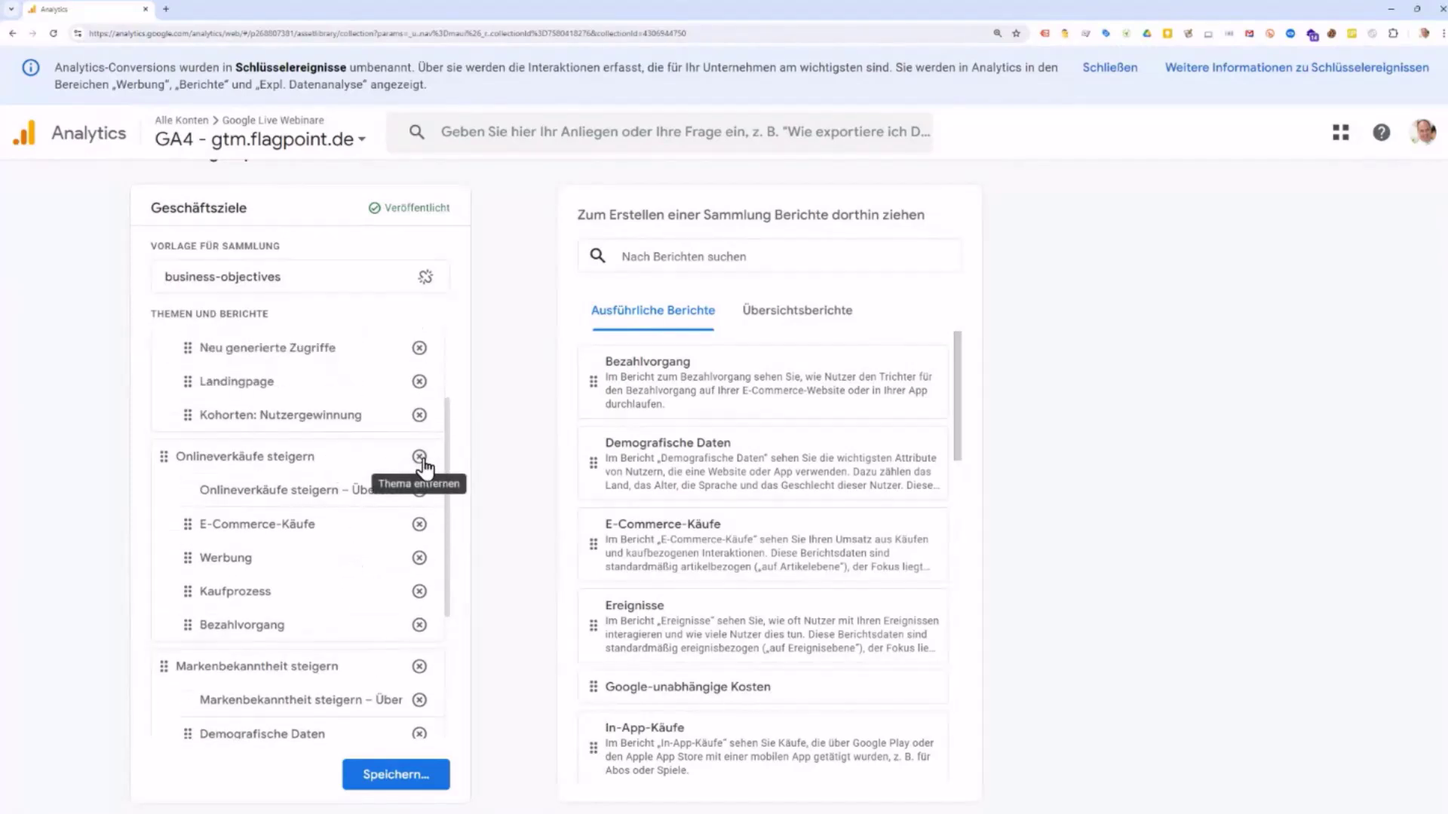
{"action": "left_click", "coordinate": [419, 457]}
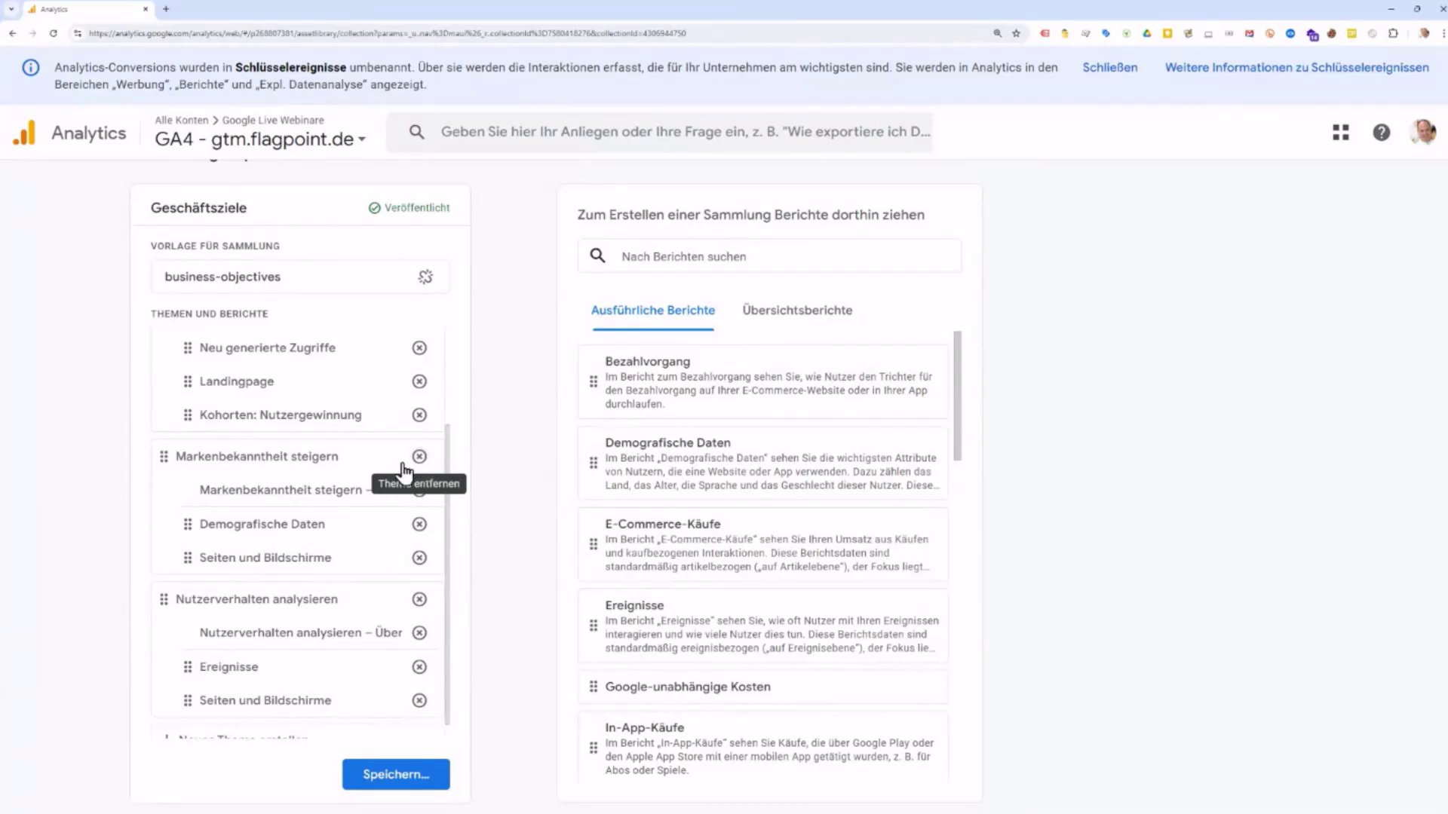
{"action": "scroll", "coordinate": [282, 554], "scroll_direction": "up", "scroll_amount": 4}
{"action": "scroll", "coordinate": [282, 555], "scroll_direction": "up", "scroll_amount": 1}
{"action": "scroll", "coordinate": [297, 576], "scroll_direction": "down", "scroll_amount": 1}
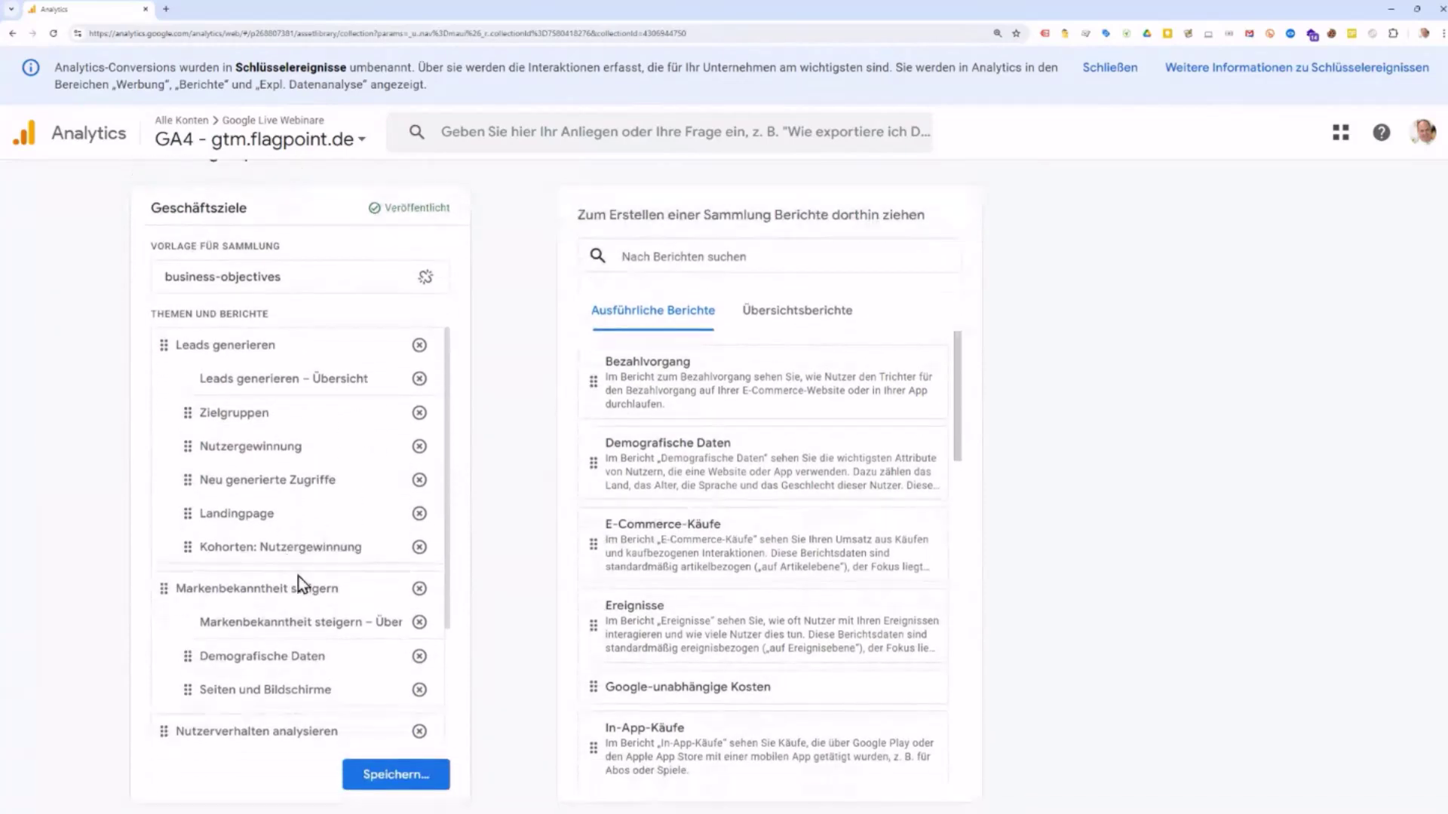
{"action": "left_click", "coordinate": [419, 589]}
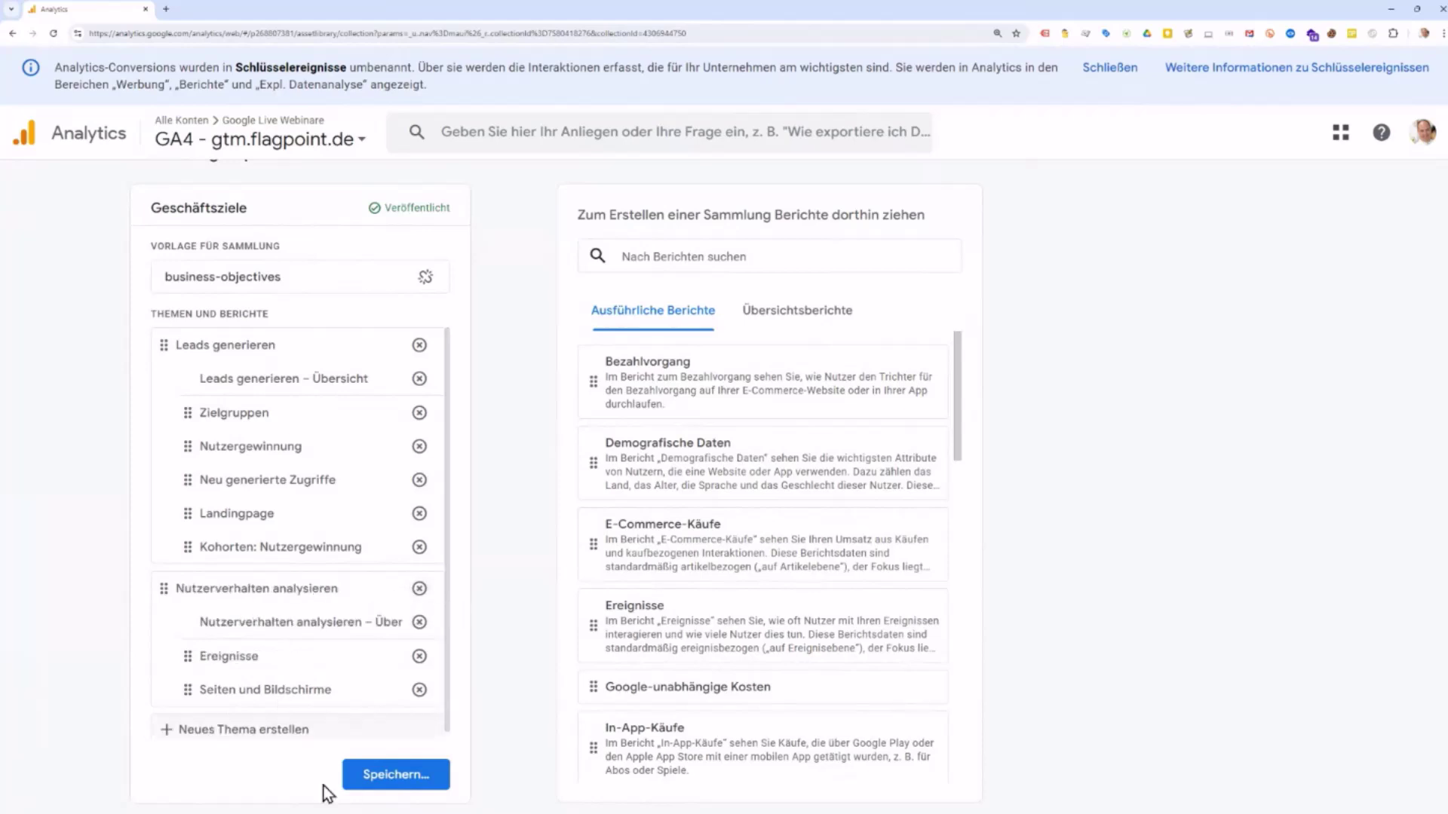
Step: Save the changes into the existing Geschäftsziele collection and return to the Mediathek
{"action": "left_click", "coordinate": [386, 781]}
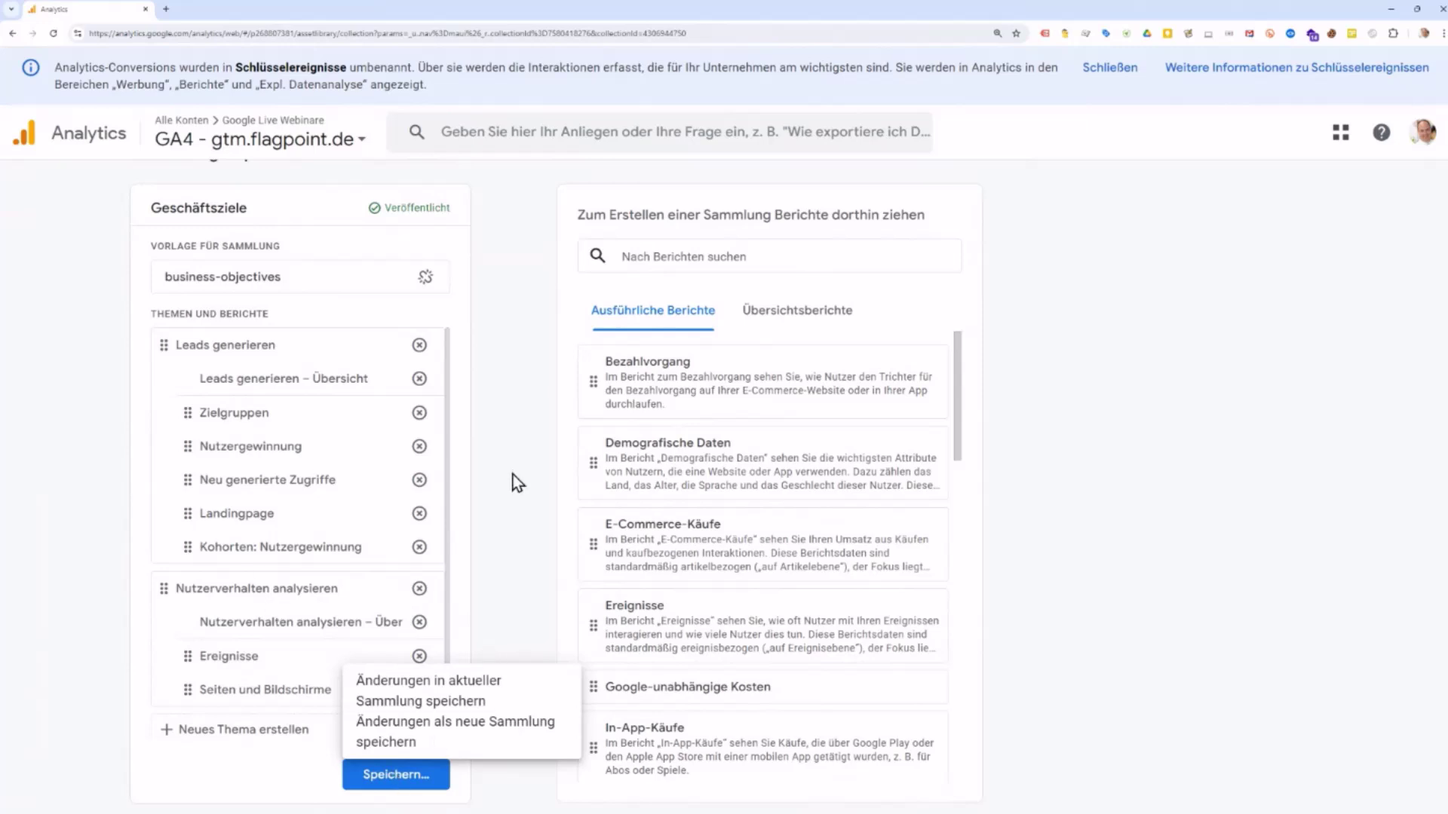
{"action": "left_click", "coordinate": [407, 775]}
{"action": "left_click", "coordinate": [405, 780]}
{"action": "left_click", "coordinate": [518, 549]}
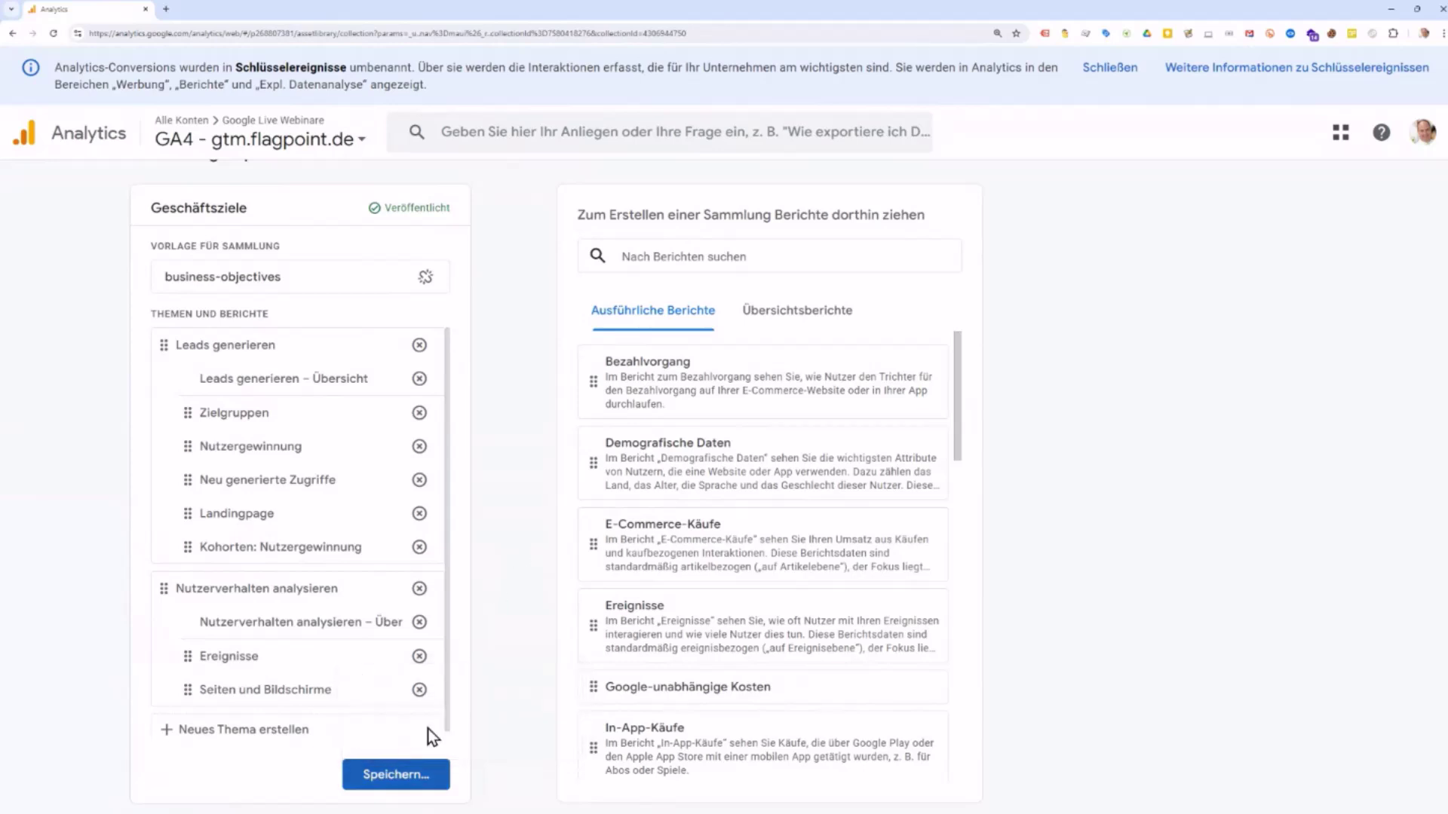
{"action": "left_click", "coordinate": [400, 775]}
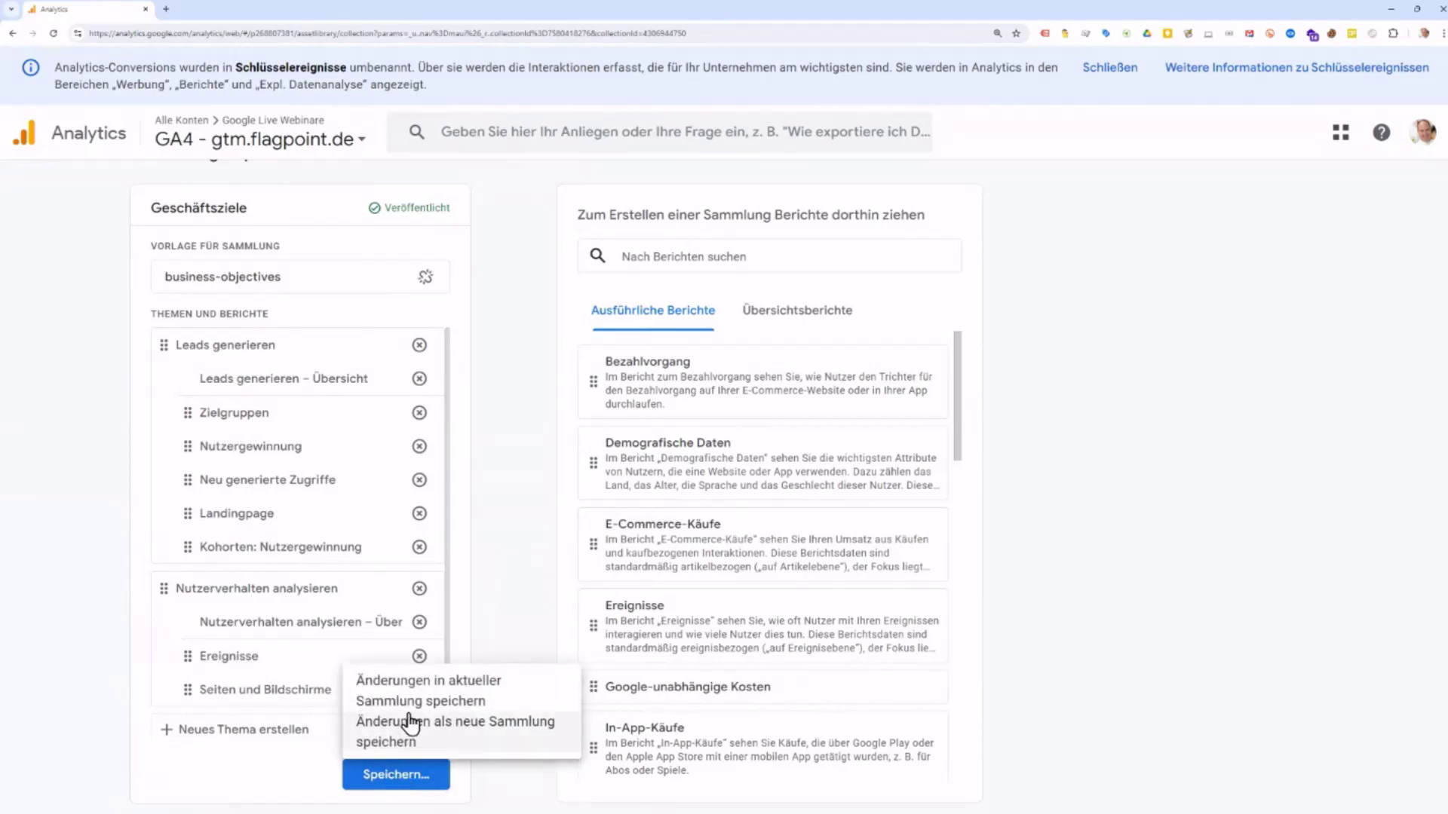
{"action": "left_click", "coordinate": [419, 690]}
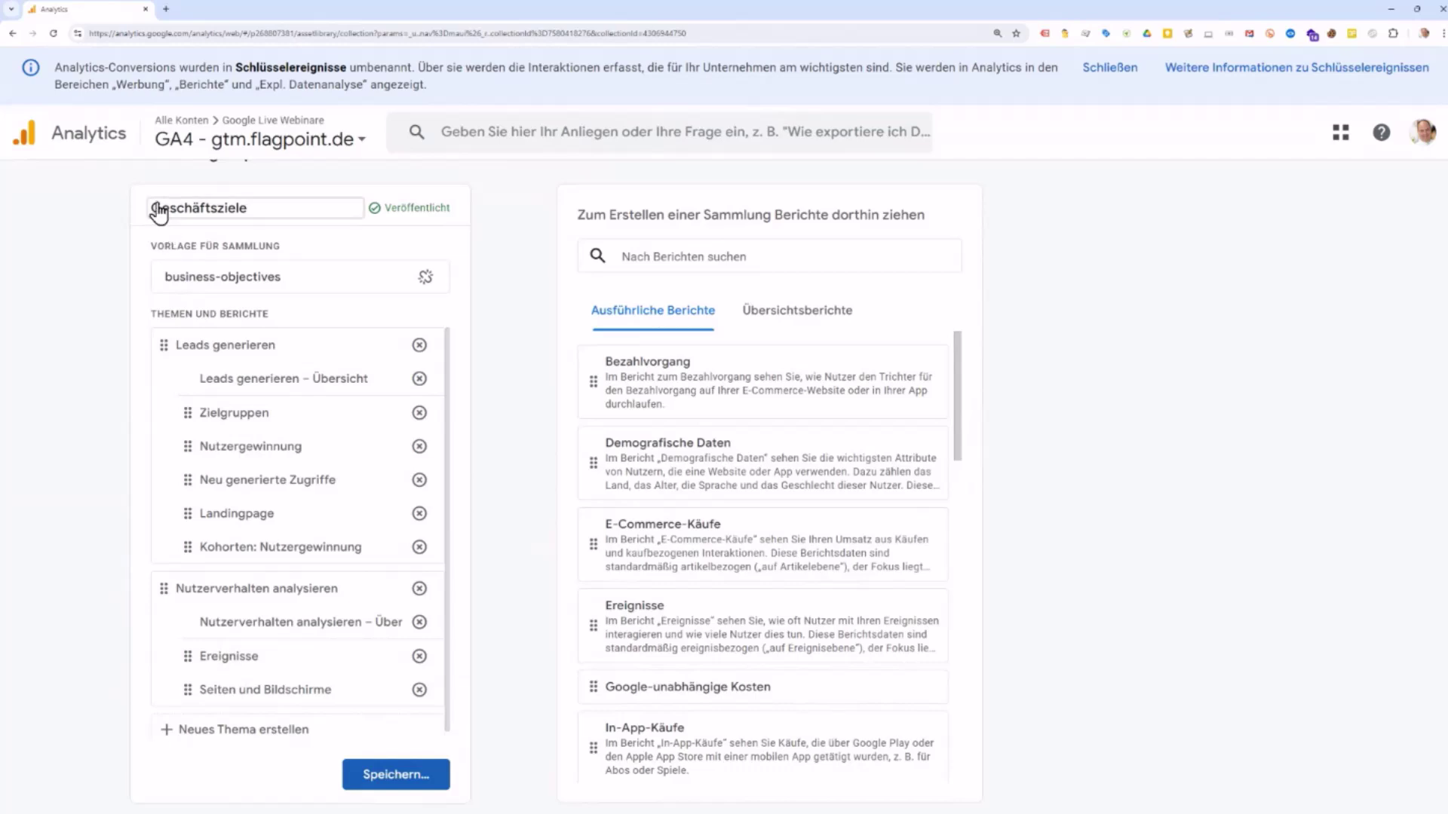
{"action": "left_click", "coordinate": [11, 33]}
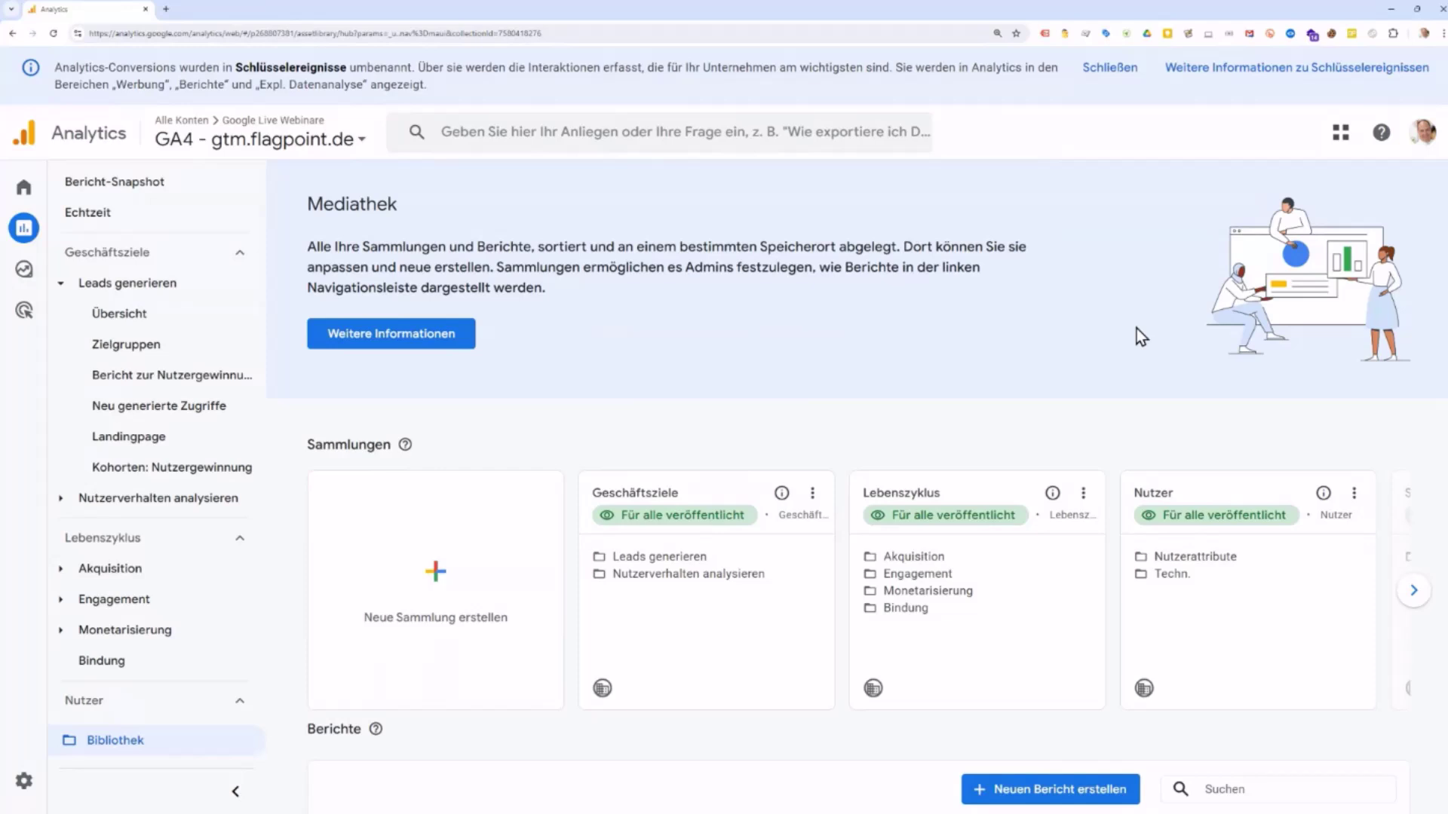
Step: Bring the Search Console and Test collection cards into view and expand Search Console in the sidebar
{"action": "scroll", "coordinate": [213, 518], "scroll_direction": "down", "scroll_amount": 4}
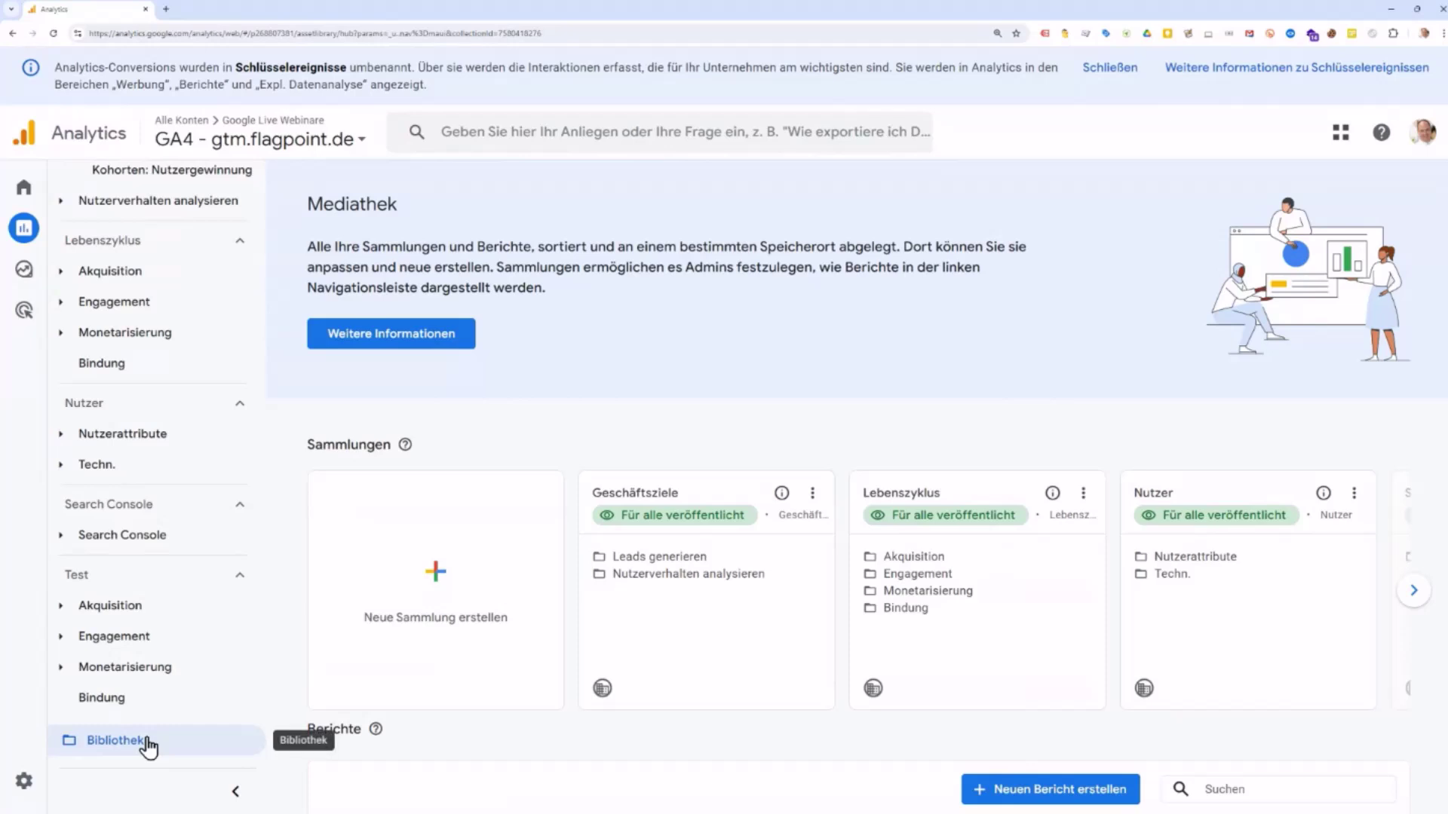
{"action": "left_click", "coordinate": [1414, 592]}
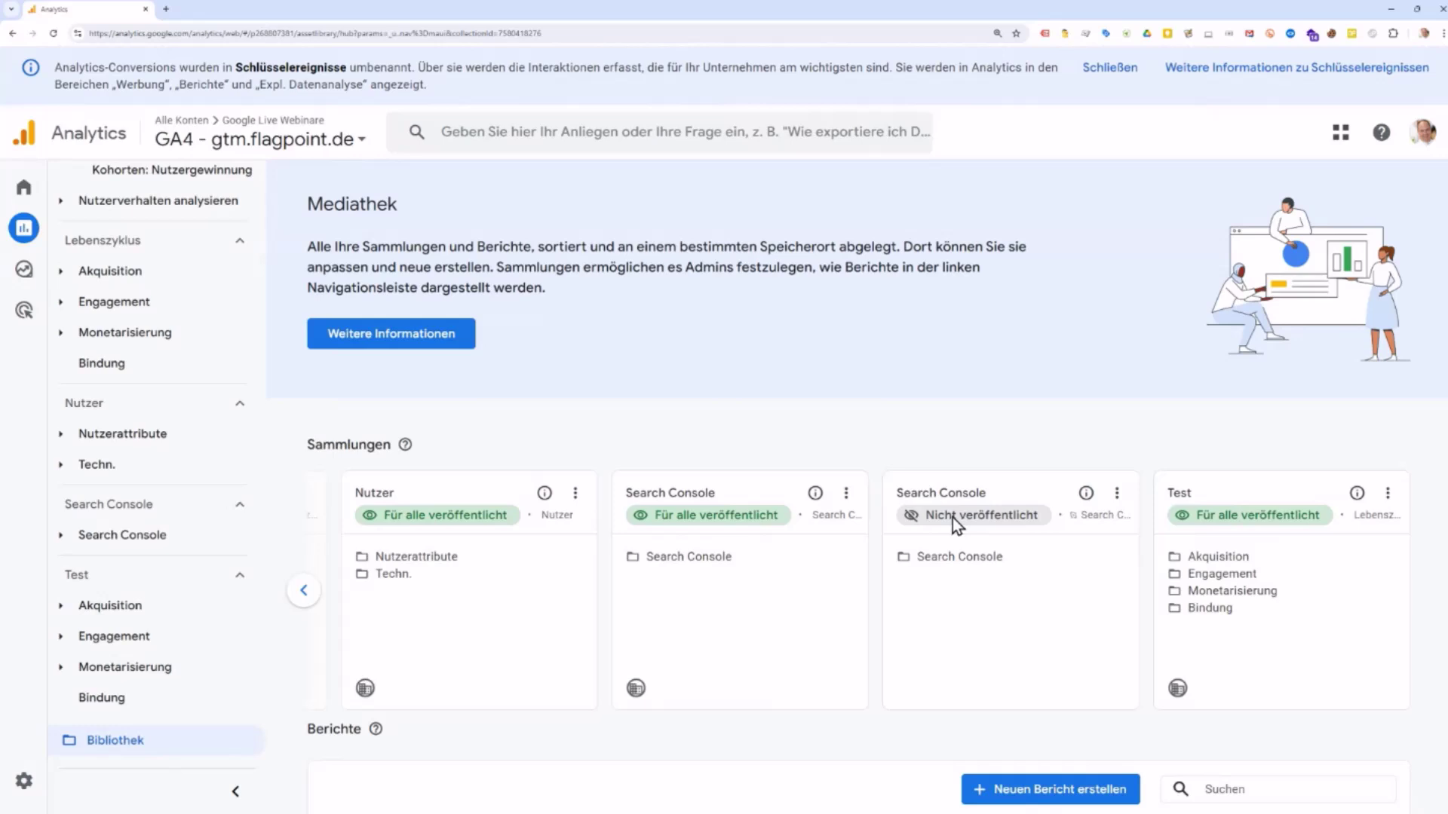
{"action": "left_click", "coordinate": [1117, 495]}
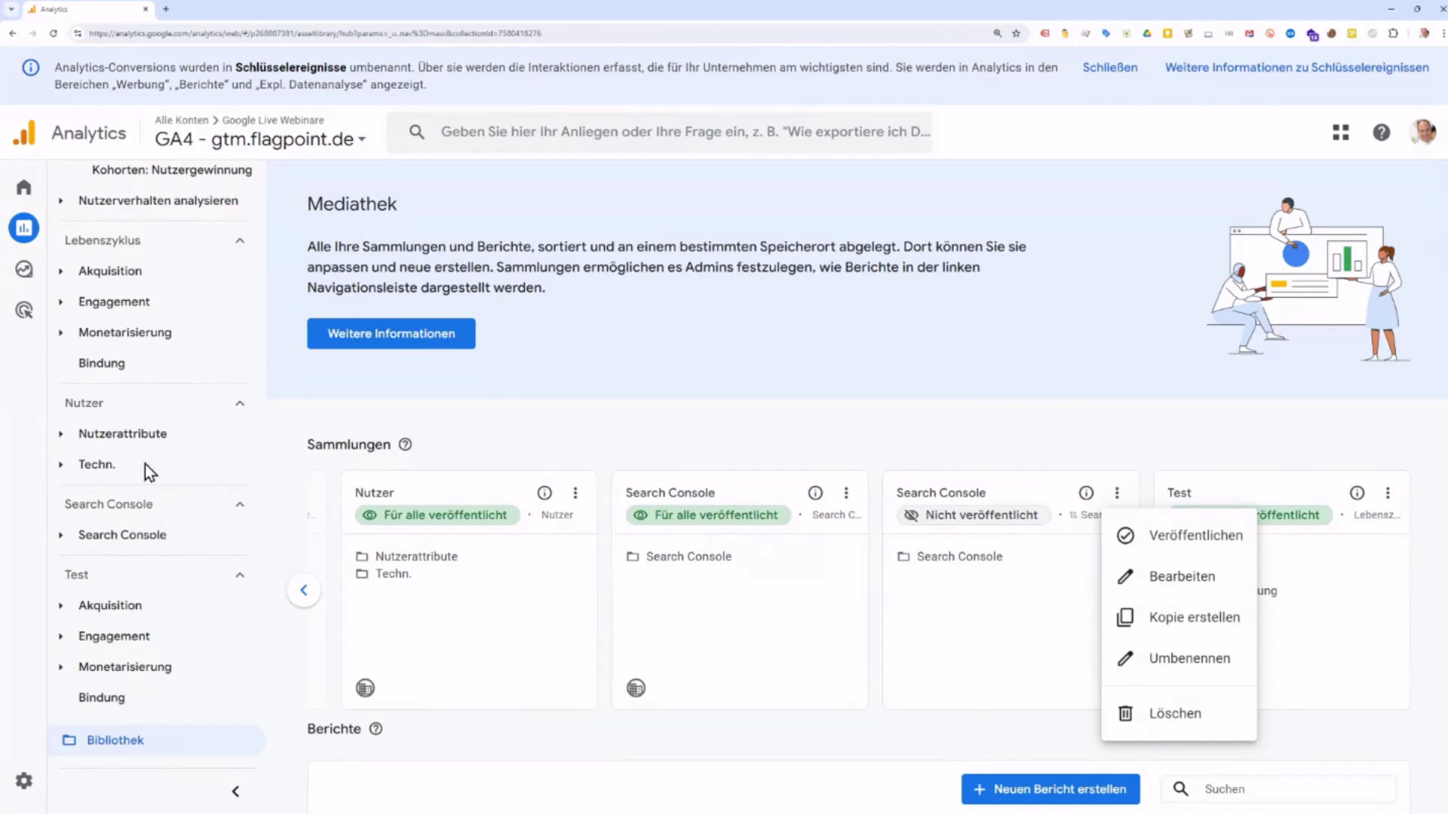
{"action": "left_click", "coordinate": [842, 430]}
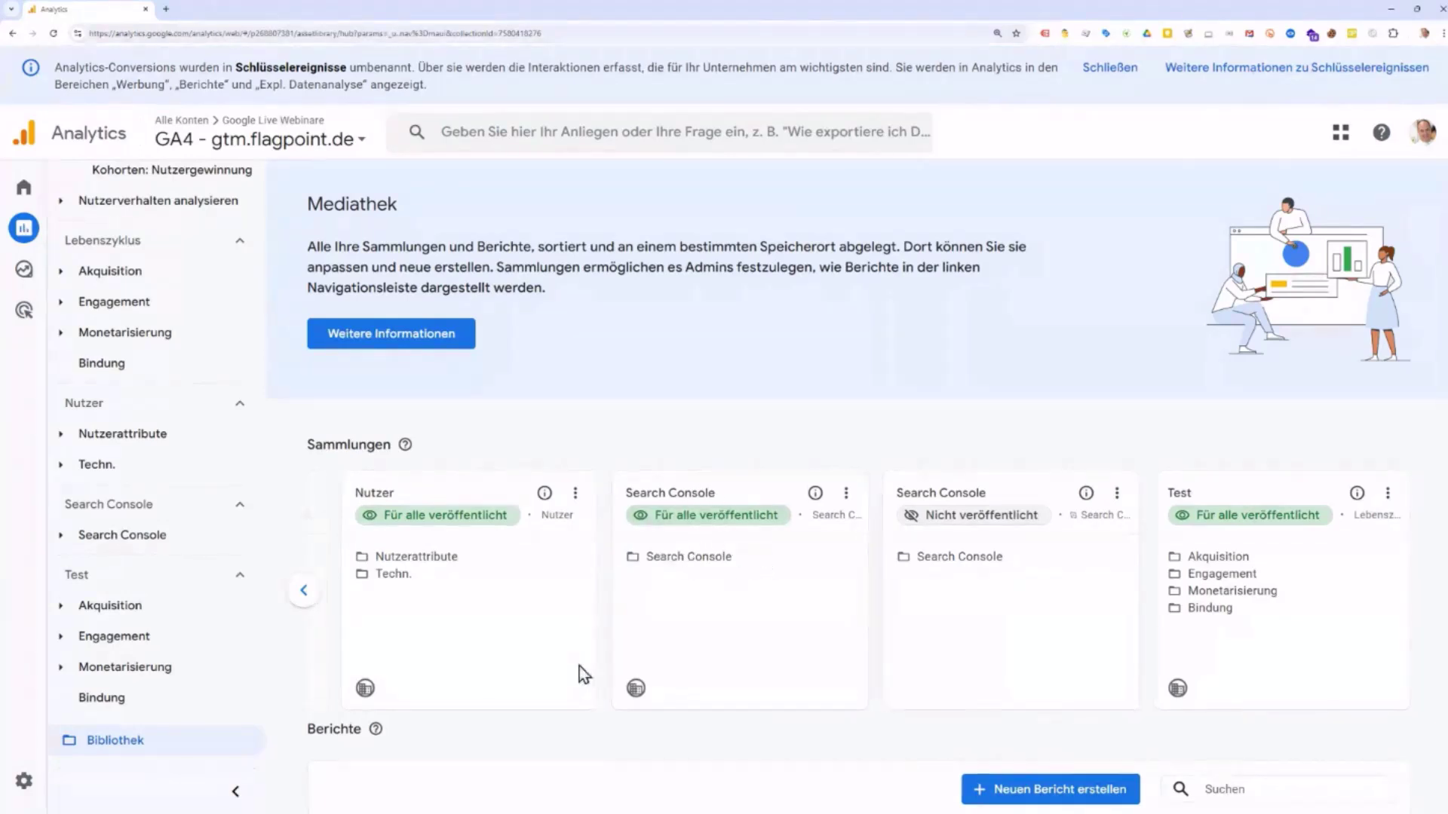
{"action": "left_click", "coordinate": [60, 535]}
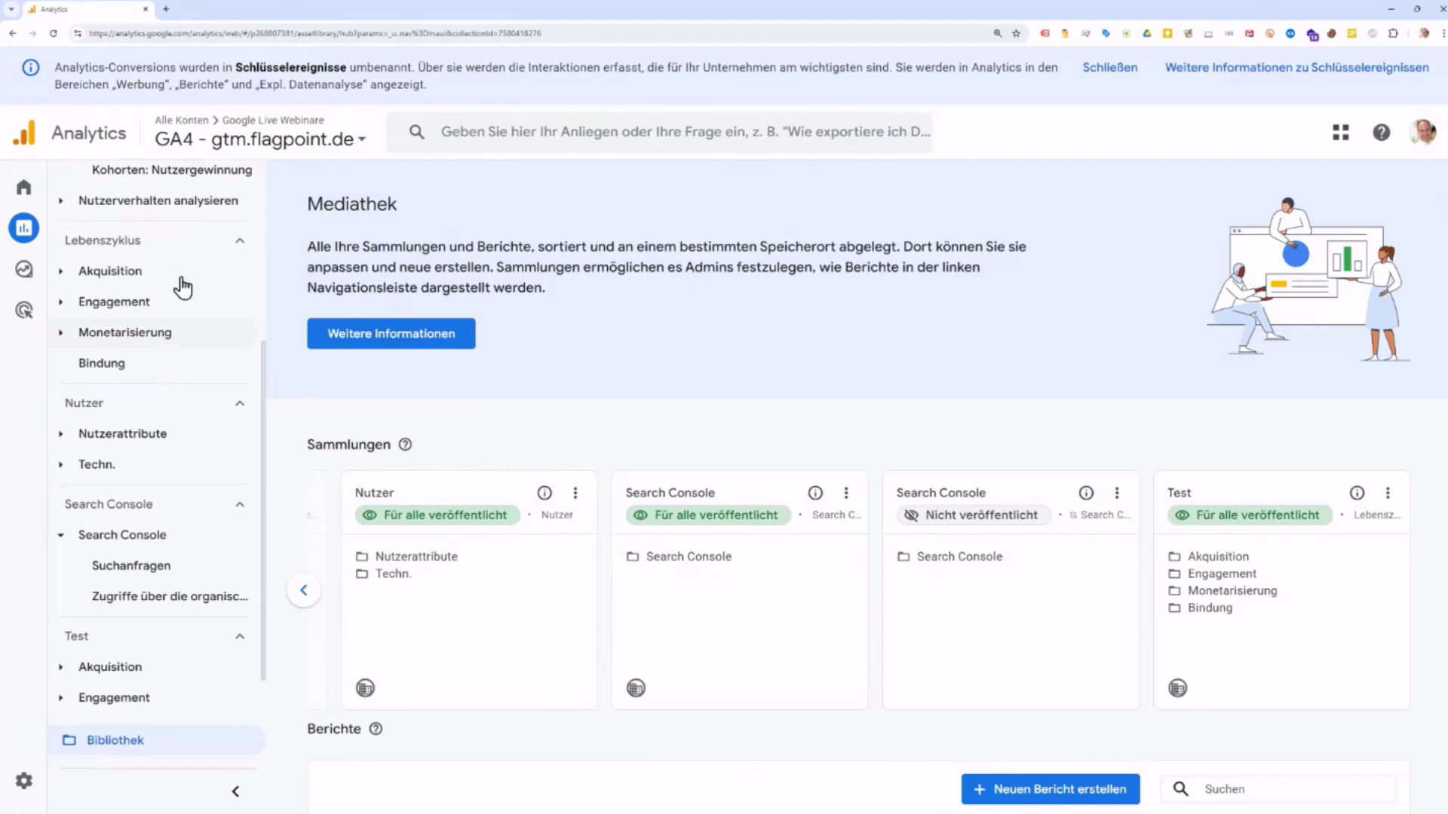
{"action": "mouse_move", "coordinate": [33, 238]}
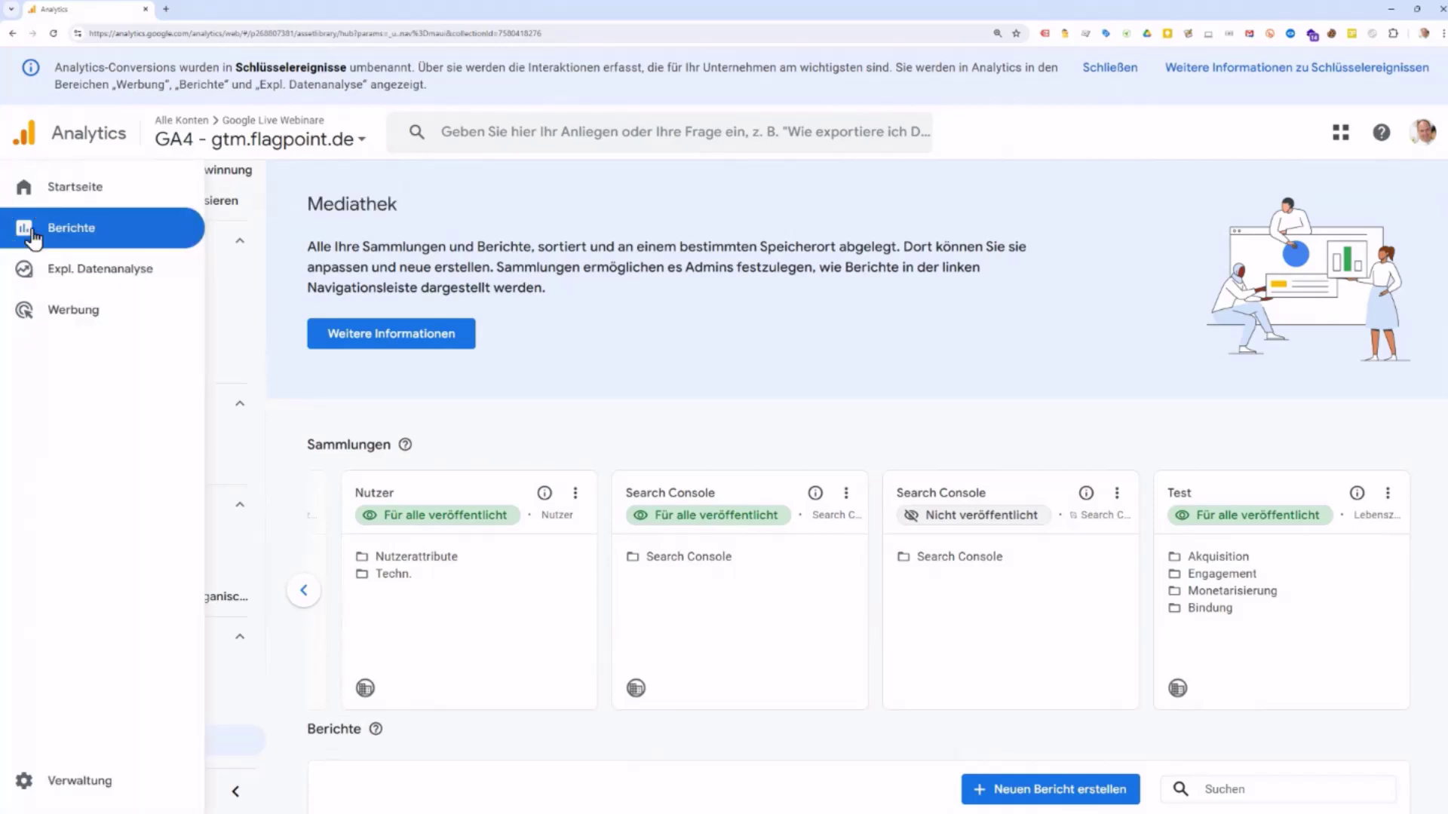
Step: Go to Explorative Datenanalysen and start a new blank Leer exploration
{"action": "left_click", "coordinate": [56, 279]}
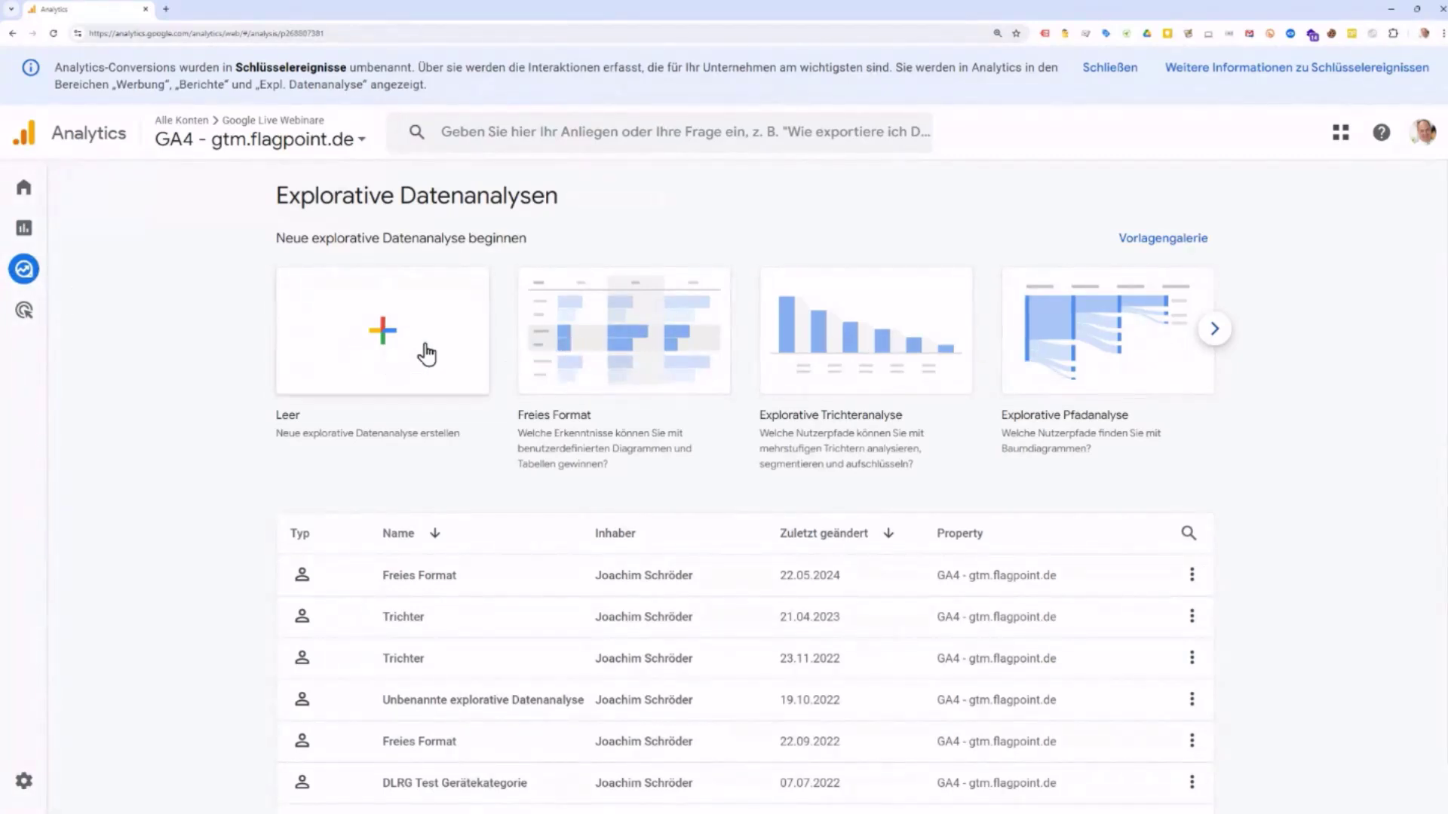
{"action": "left_click", "coordinate": [1180, 242]}
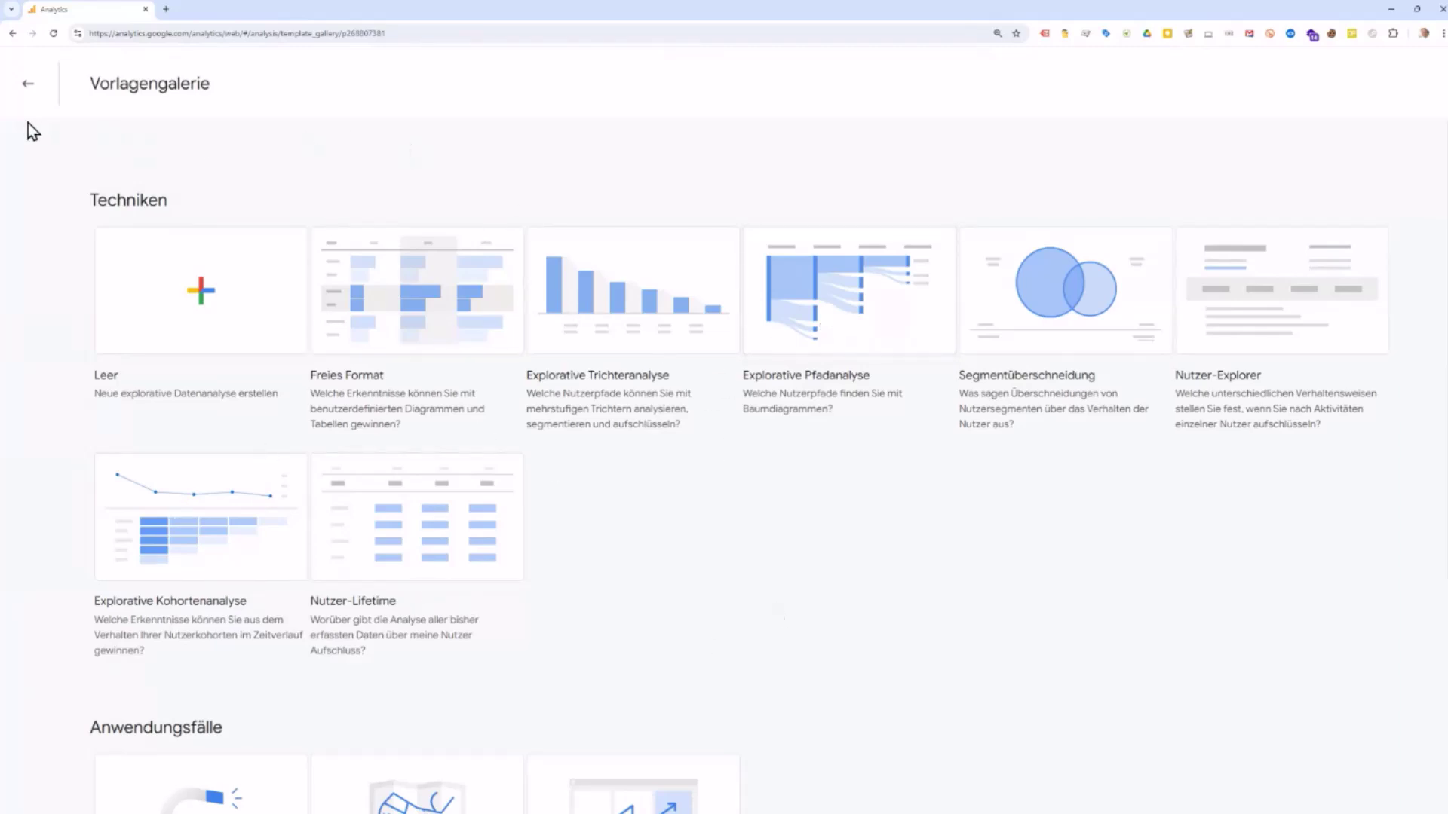
{"action": "left_click", "coordinate": [29, 97]}
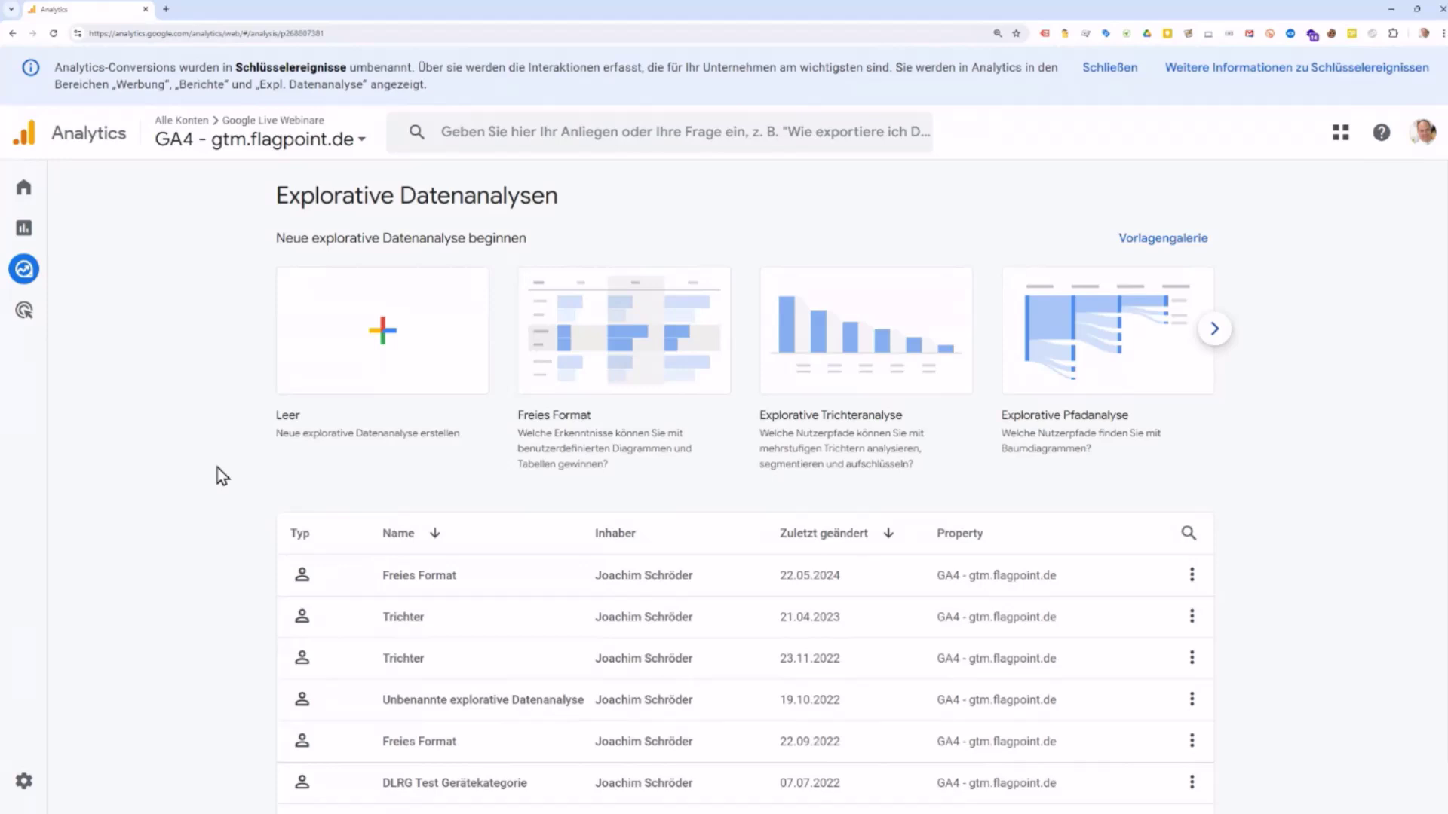
{"action": "left_click", "coordinate": [391, 341]}
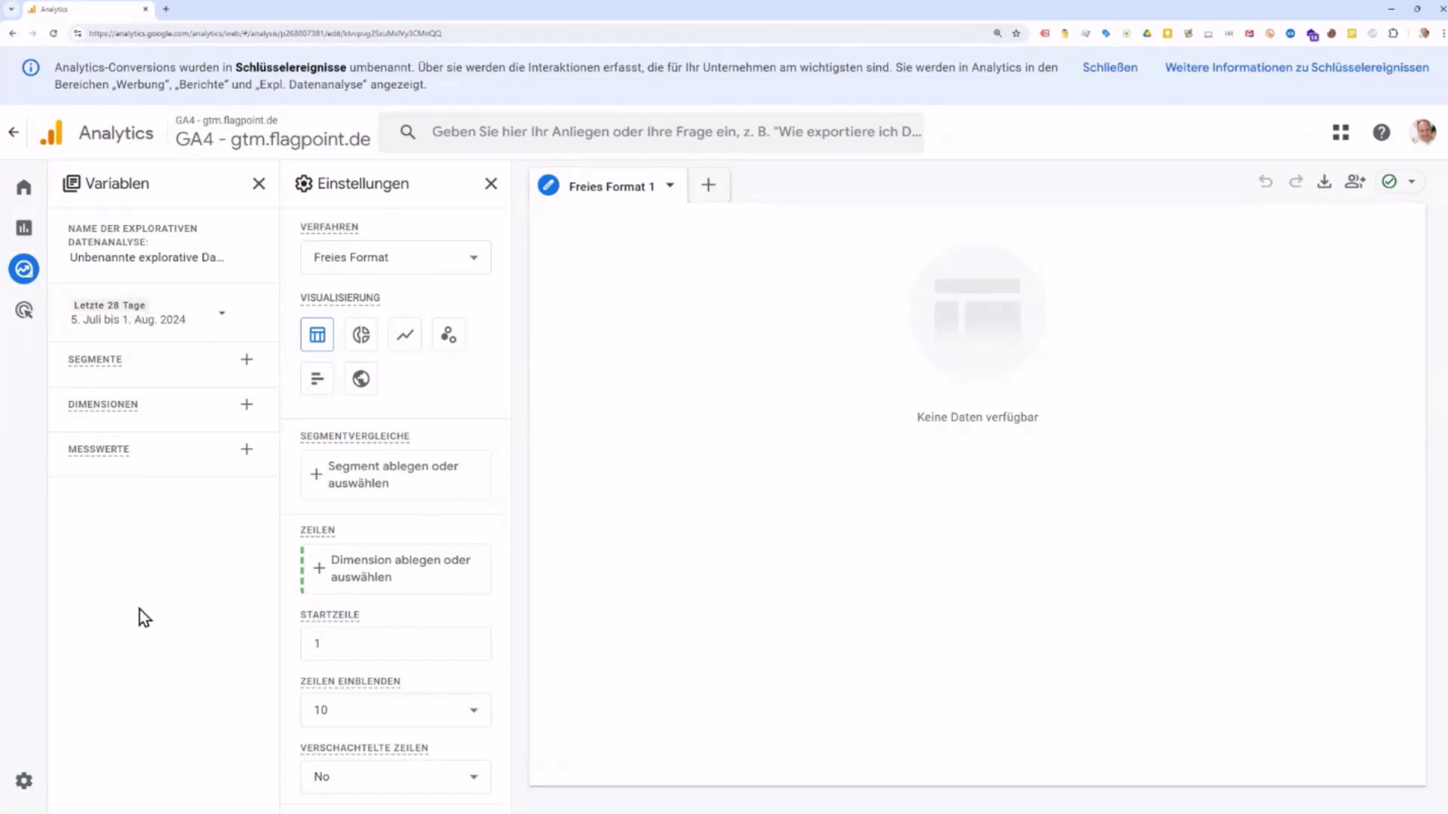
Step: Rename the exploration to Ausstiegsseiten
{"action": "left_click", "coordinate": [164, 257]}
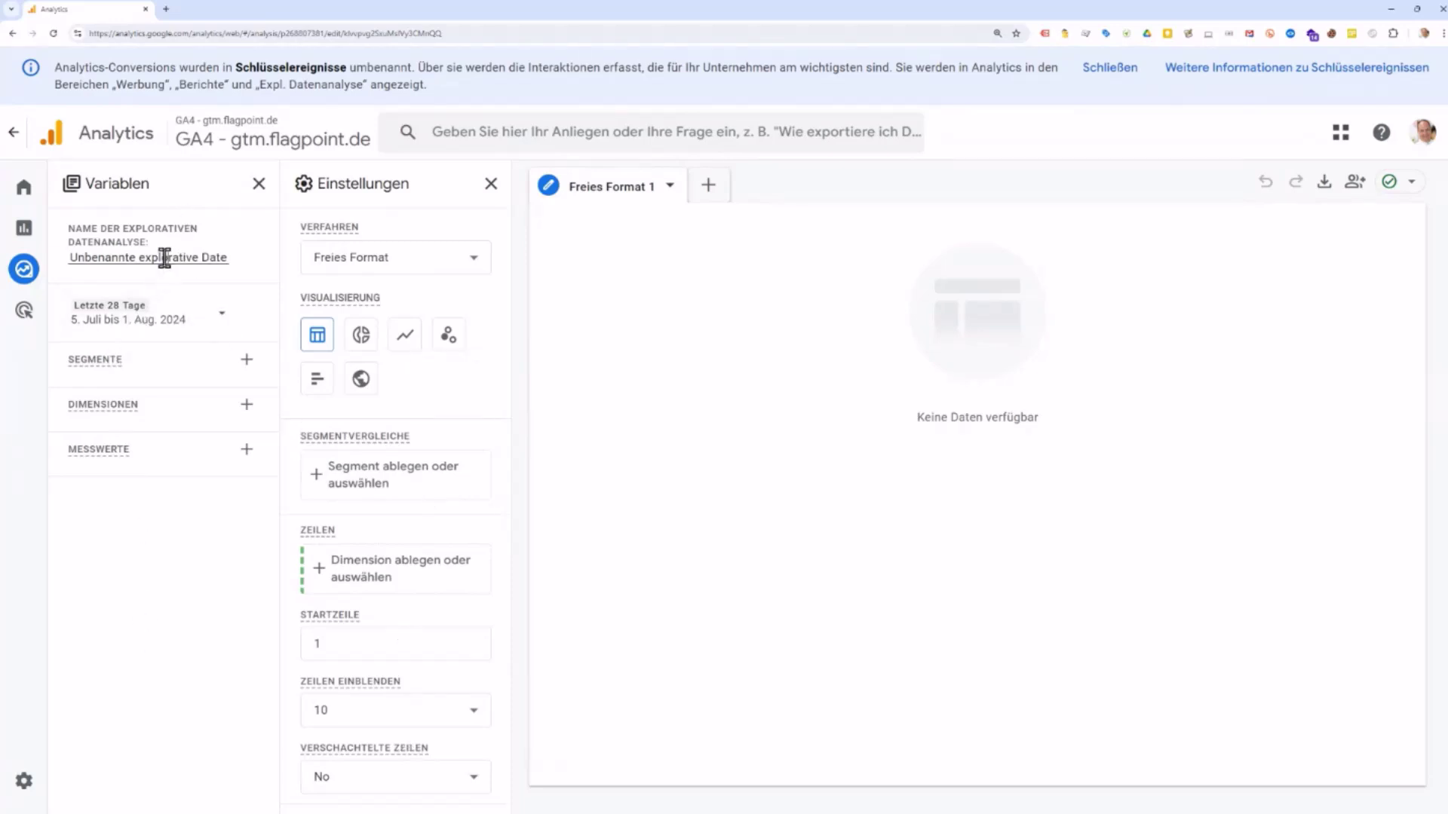
{"action": "triple_click", "coordinate": [209, 258]}
{"action": "type", "text": "Ausstiegsseiten"}
Step: Set a custom date range from 1 January to 1 August 2024
{"action": "left_click", "coordinate": [224, 317]}
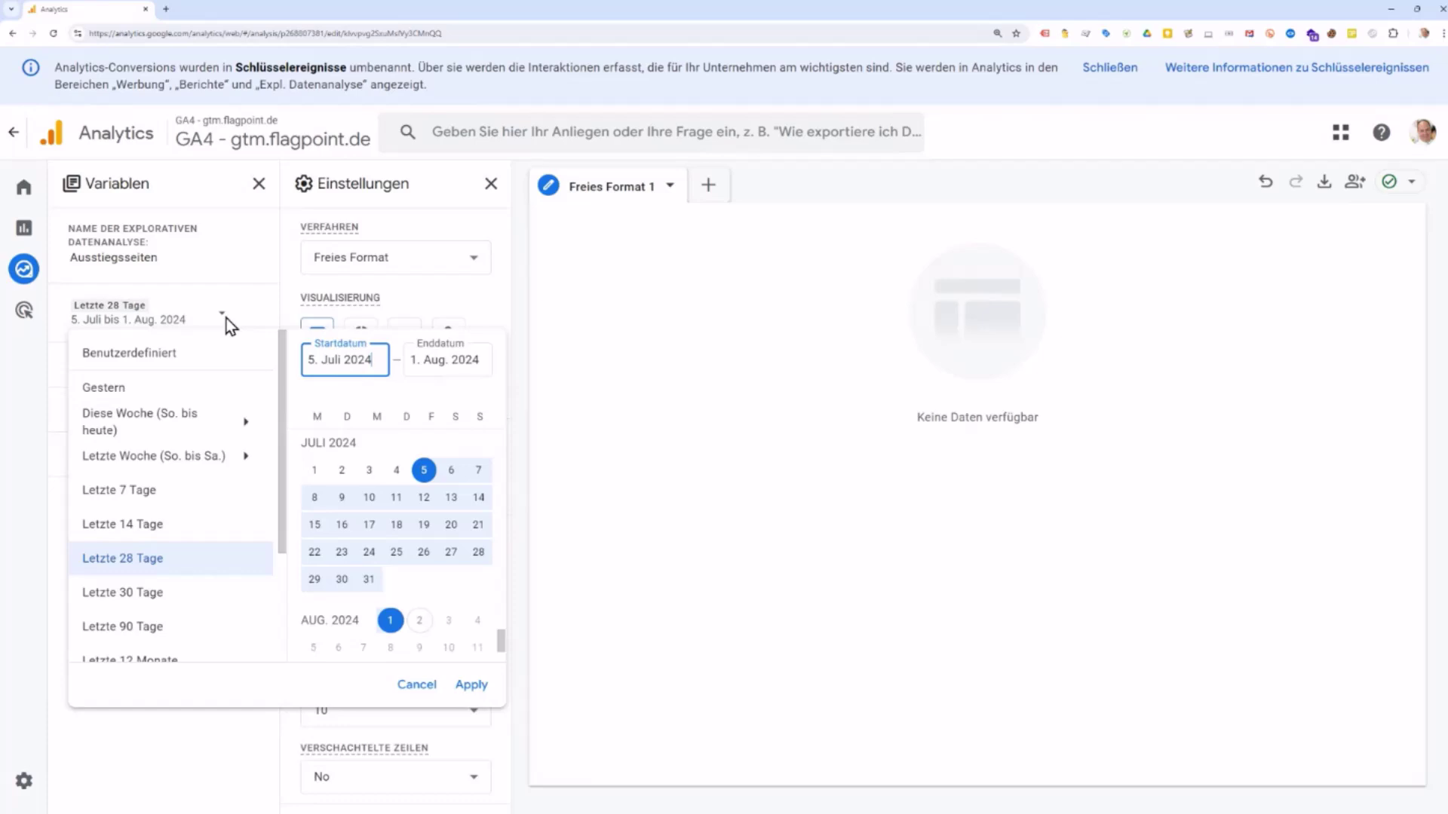
{"action": "scroll", "coordinate": [397, 525], "scroll_direction": "up", "scroll_amount": 10}
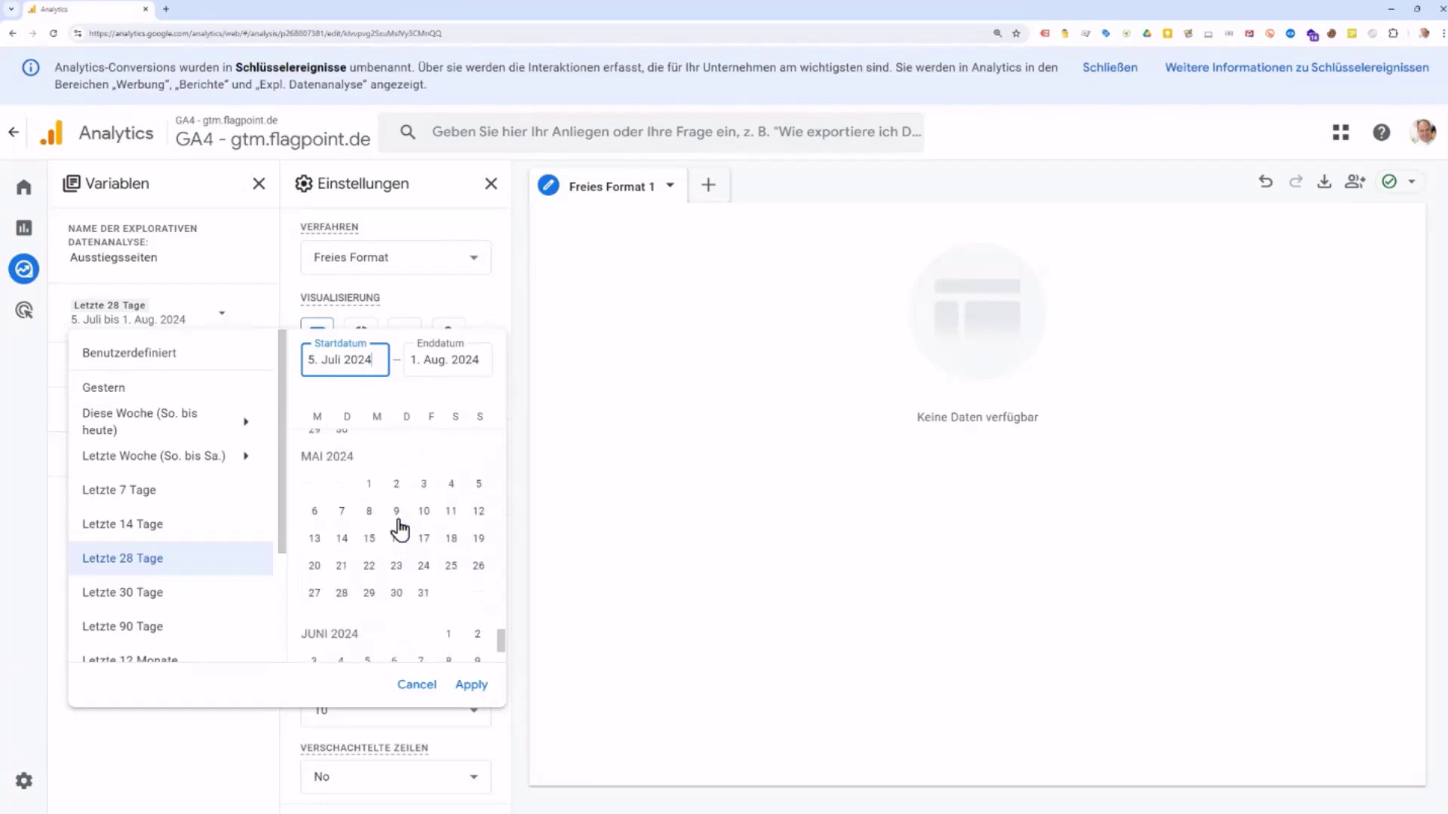
{"action": "scroll", "coordinate": [397, 524], "scroll_direction": "up", "scroll_amount": 2}
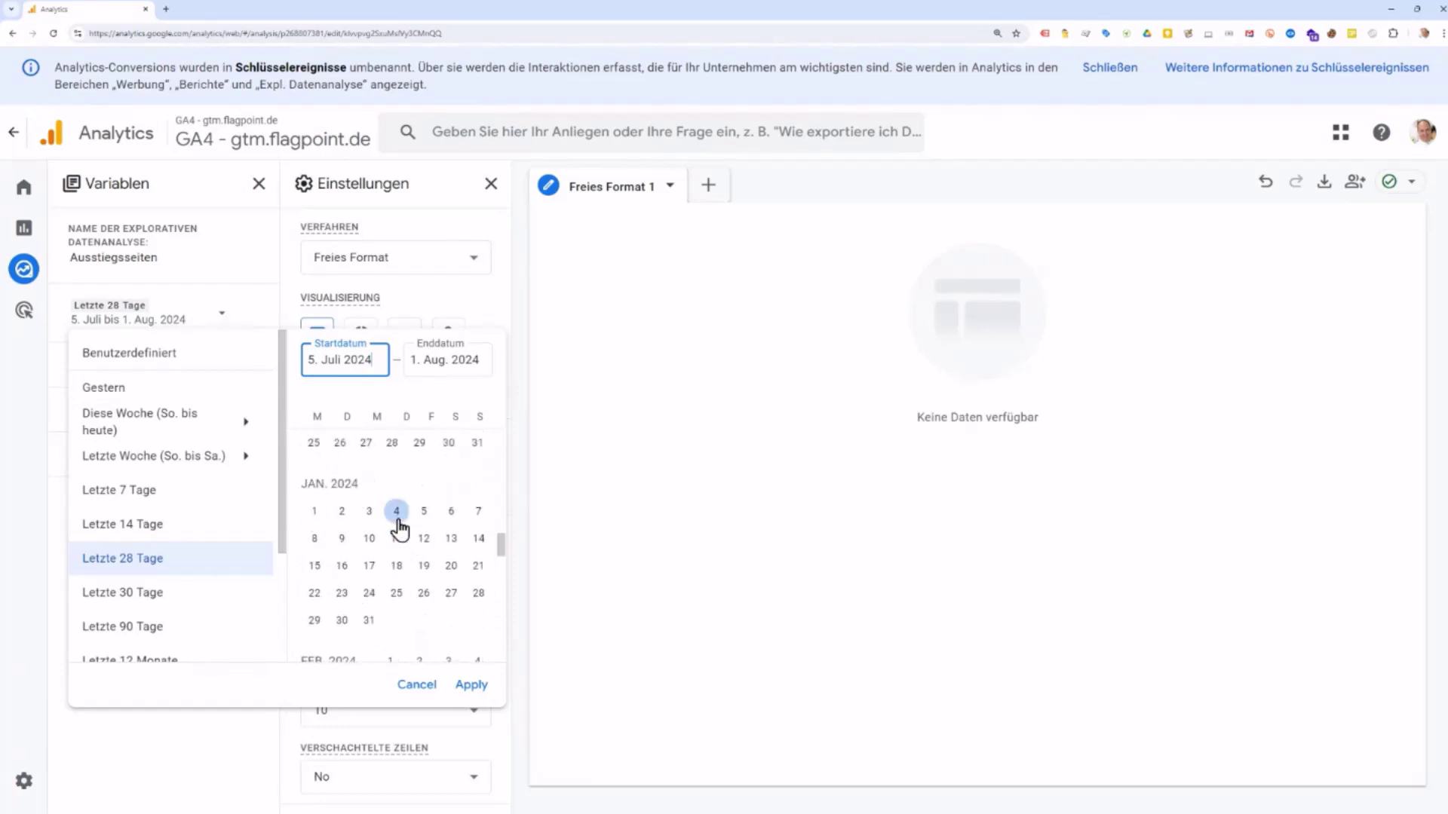
{"action": "left_click", "coordinate": [310, 513]}
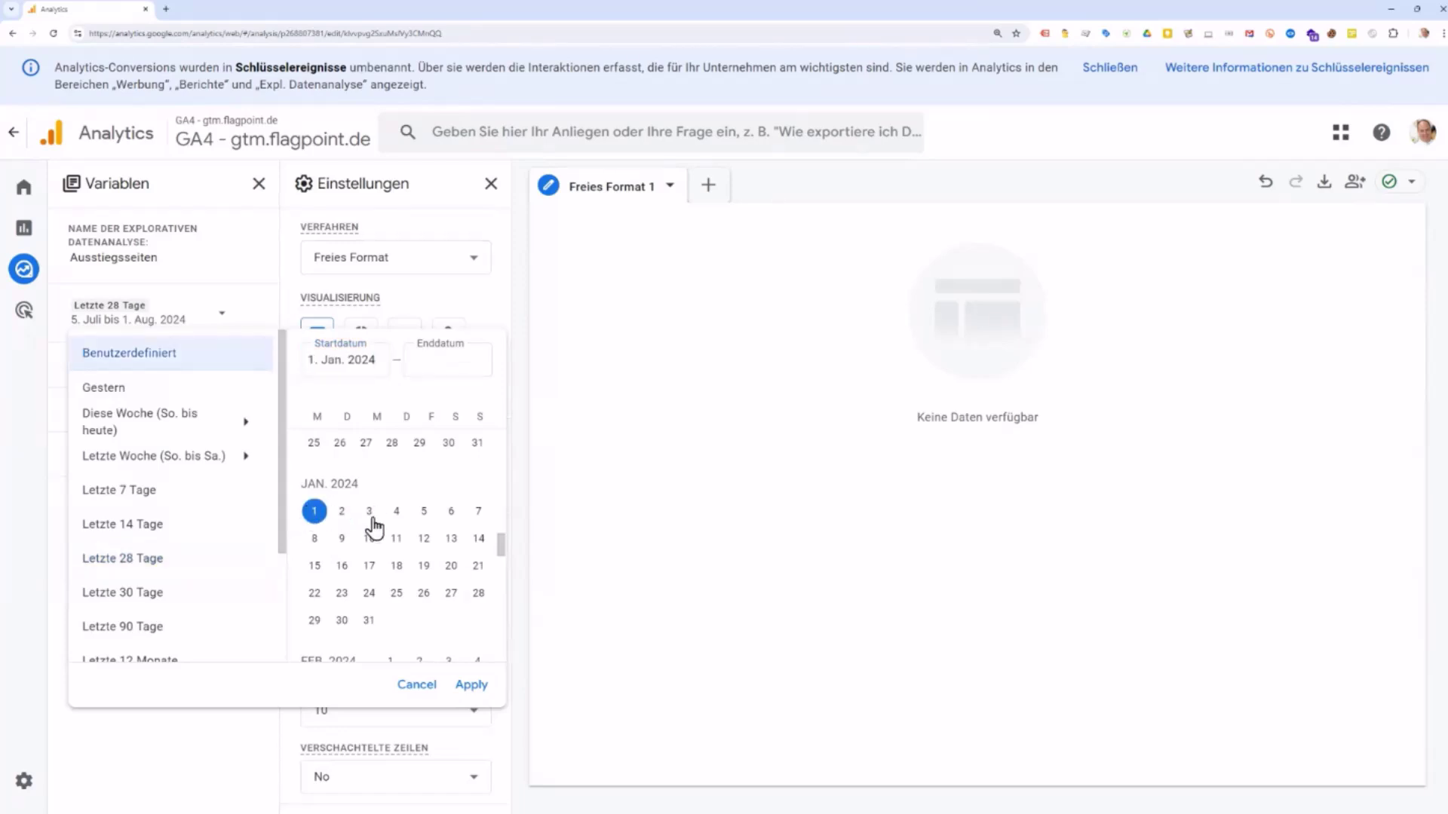
{"action": "scroll", "coordinate": [375, 521], "scroll_direction": "down", "scroll_amount": 6}
{"action": "scroll", "coordinate": [381, 539], "scroll_direction": "down", "scroll_amount": 5}
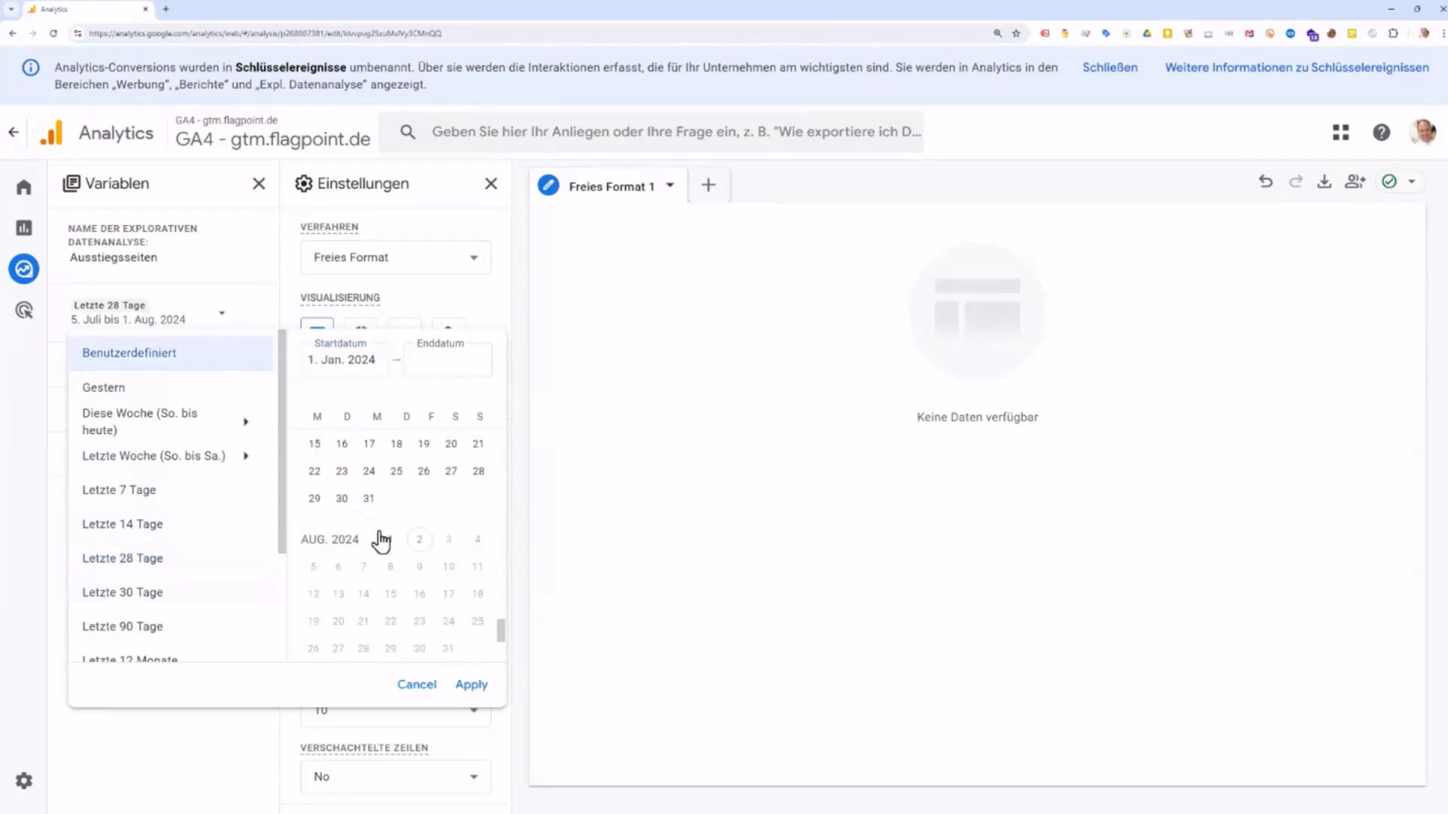
{"action": "left_click", "coordinate": [390, 525]}
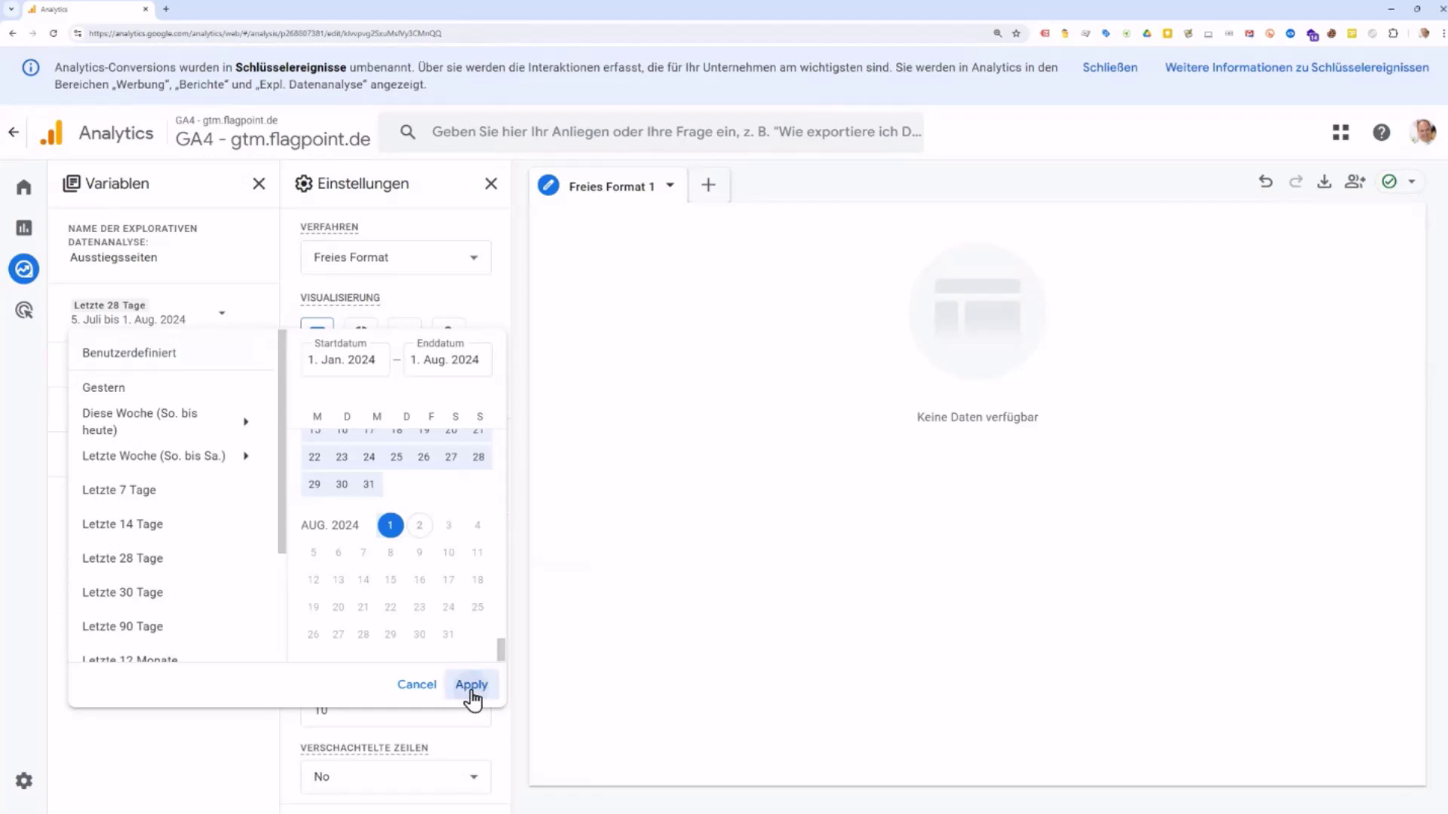
{"action": "left_click", "coordinate": [471, 685]}
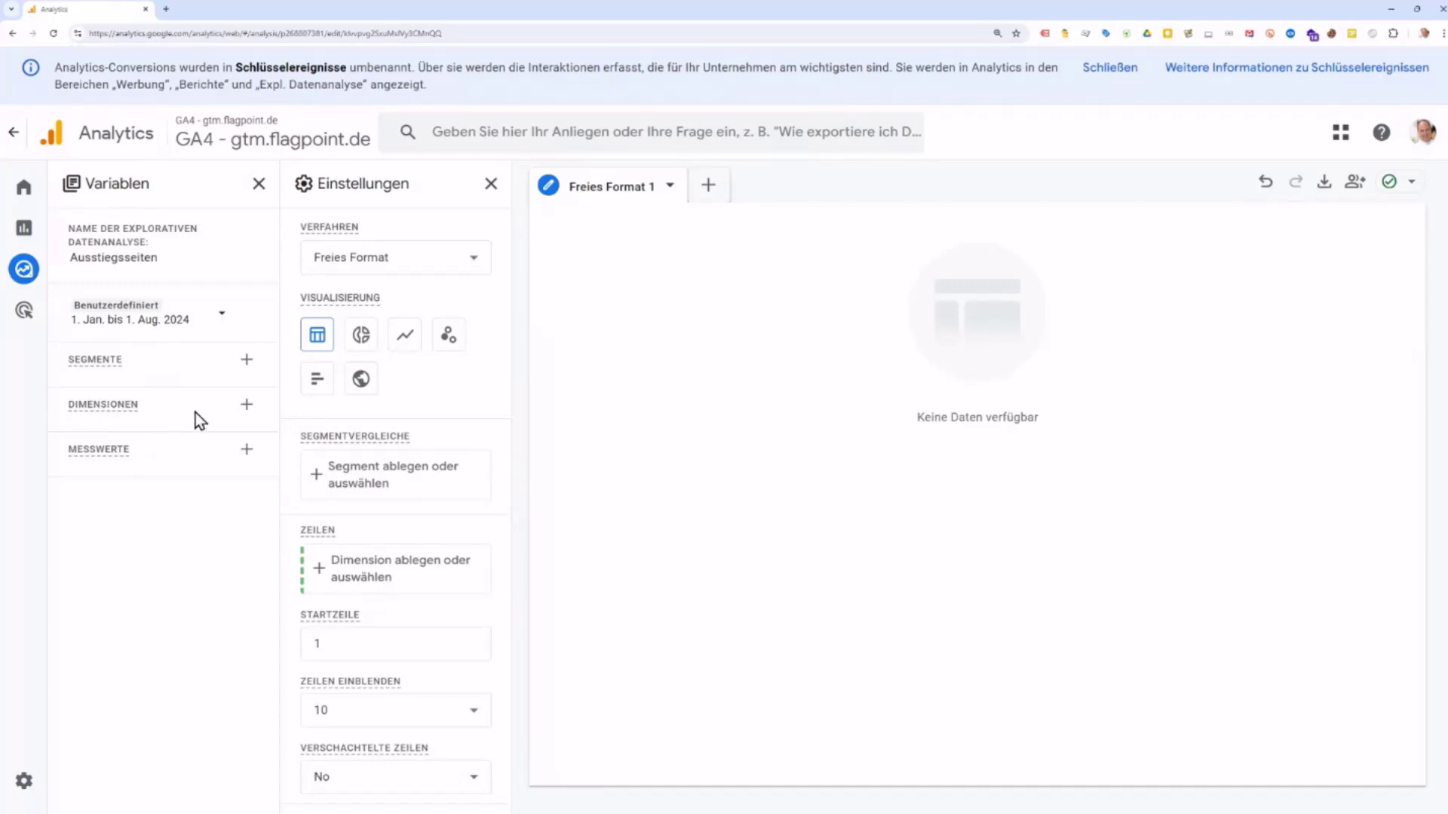
{"action": "left_click", "coordinate": [247, 407]}
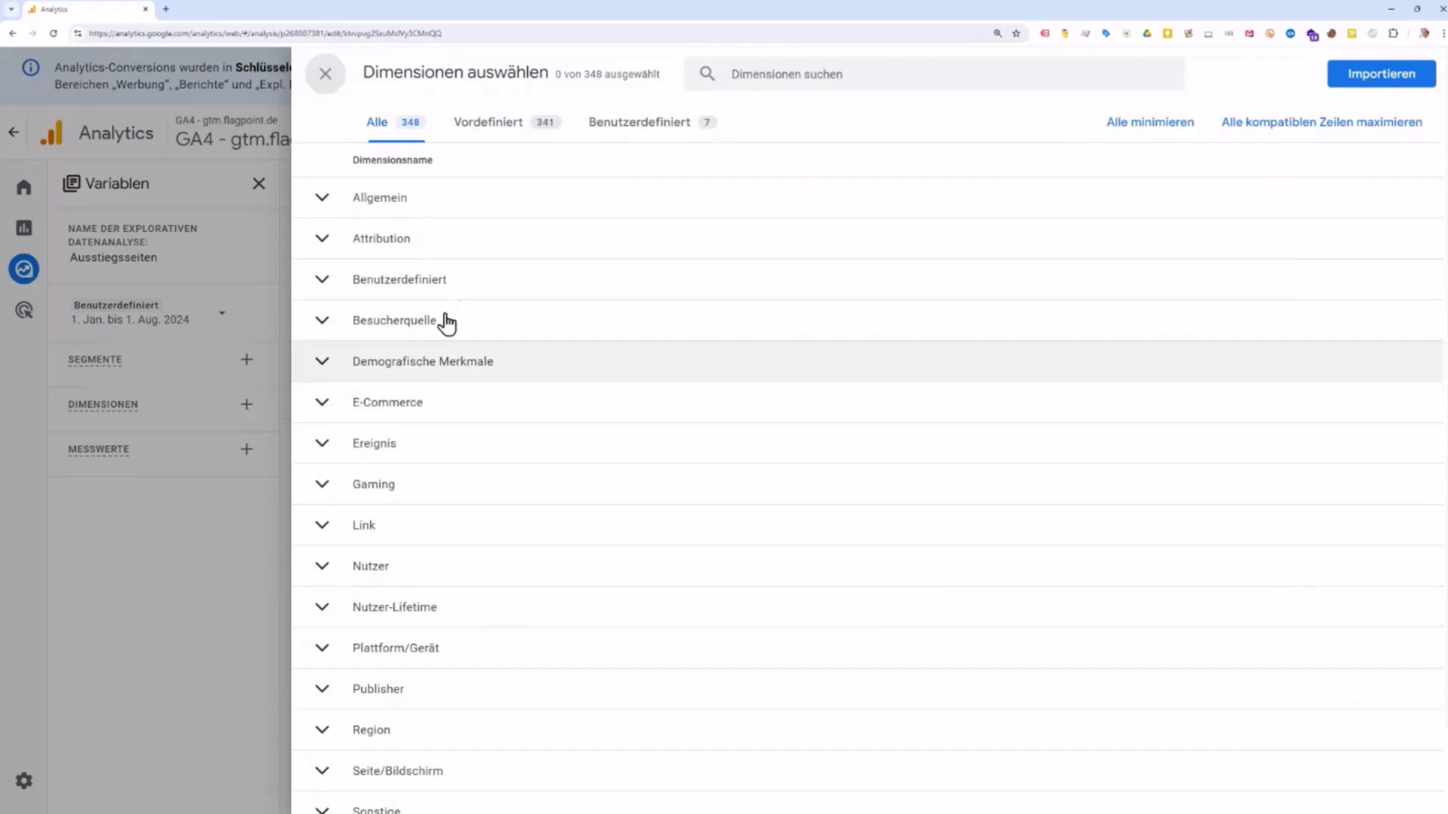
Step: Search 'seiten' and import the Seitenpfad und Abfragestring dimension
{"action": "left_click", "coordinate": [323, 202]}
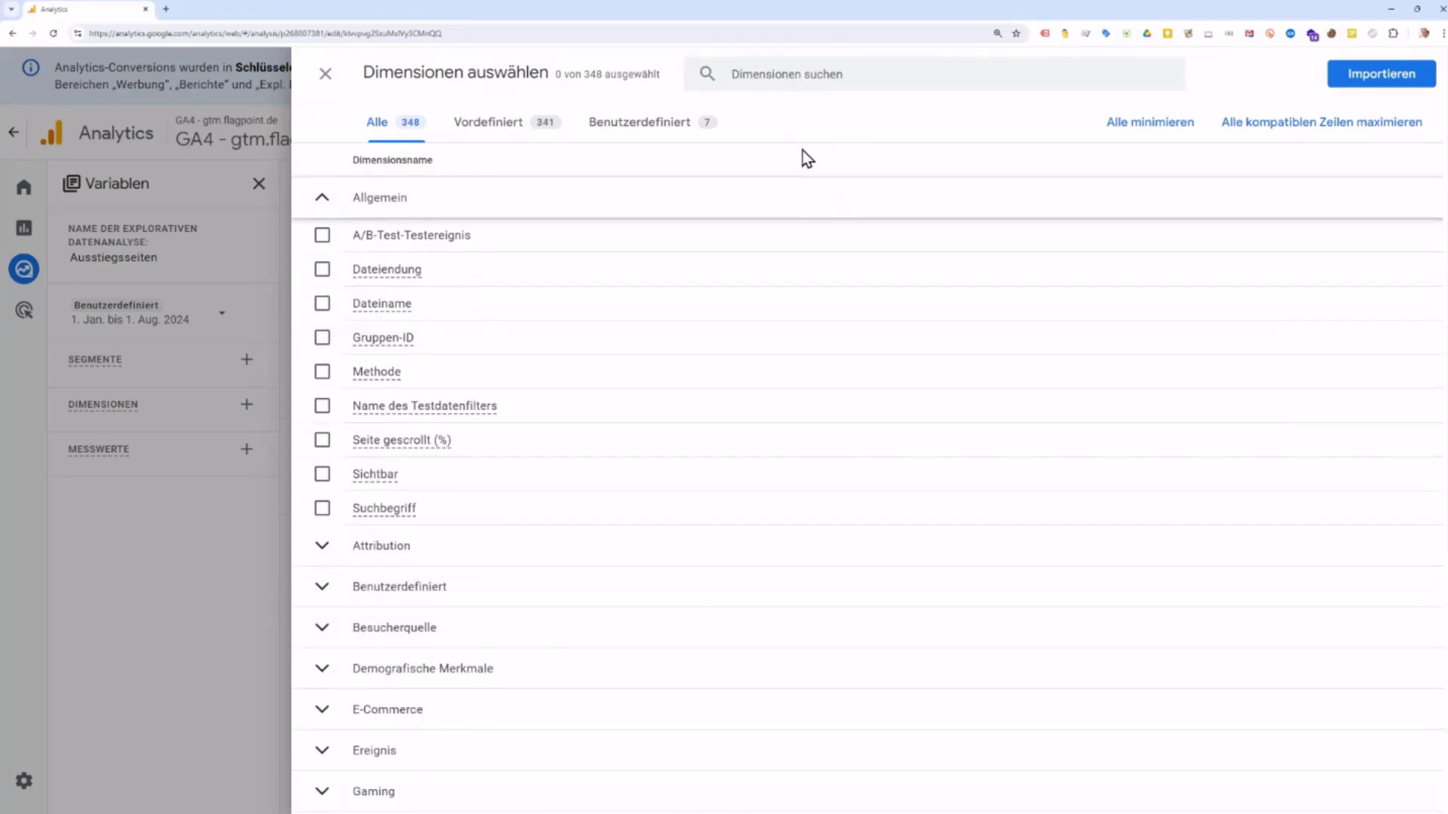
{"action": "left_click", "coordinate": [794, 79]}
{"action": "type", "text": "s"}
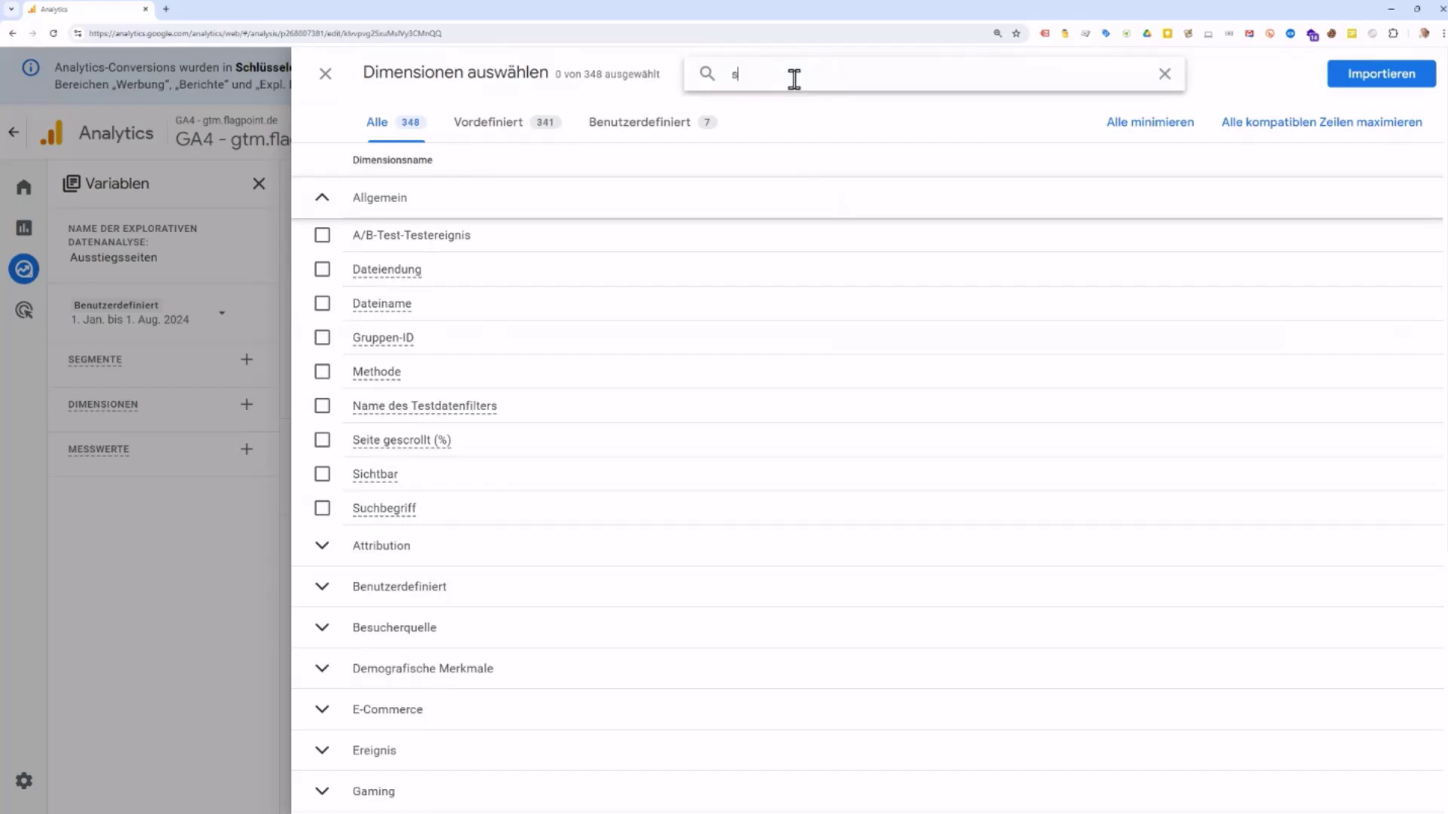
{"action": "type", "text": "eiten"}
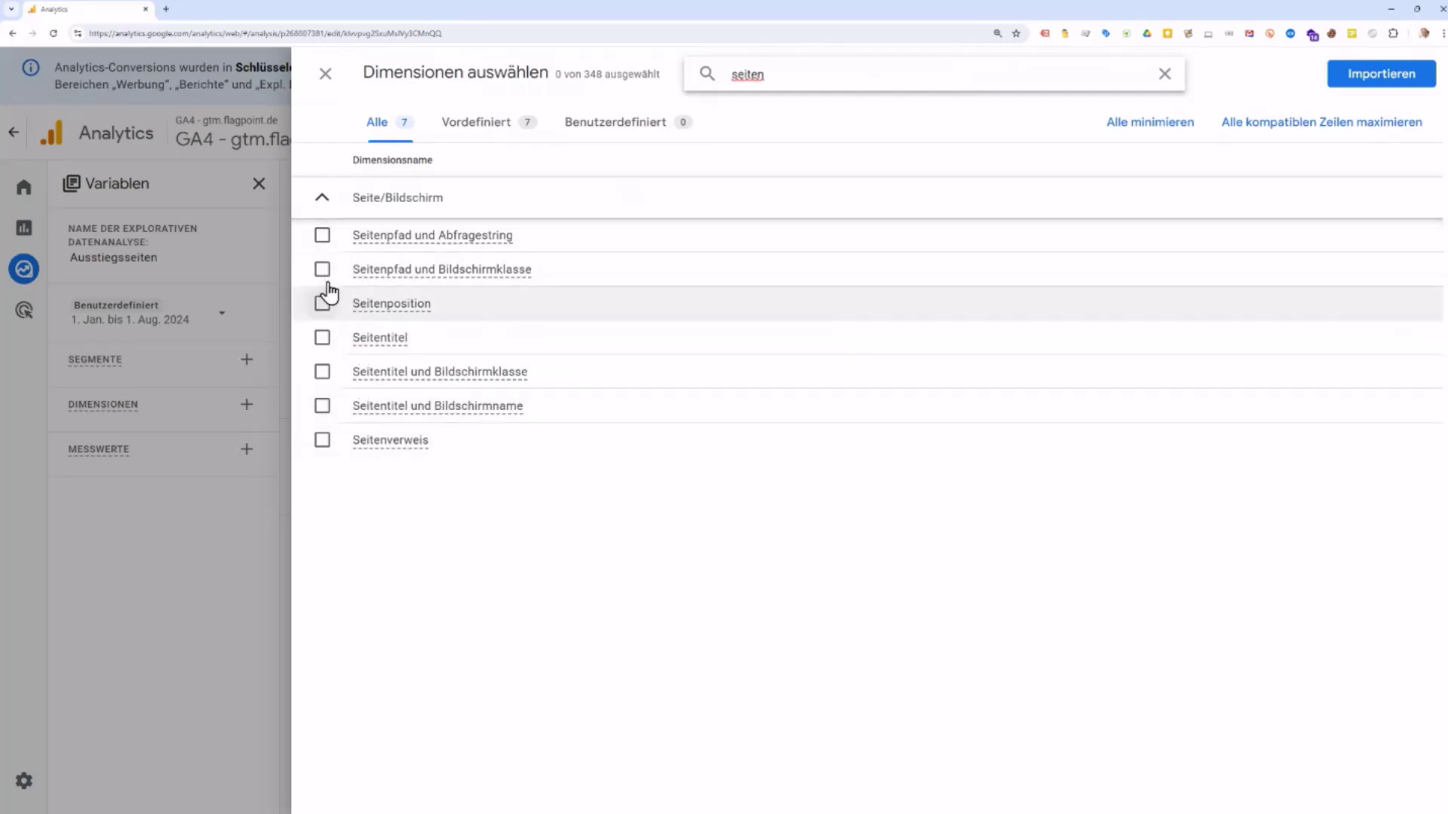
{"action": "left_click", "coordinate": [322, 237]}
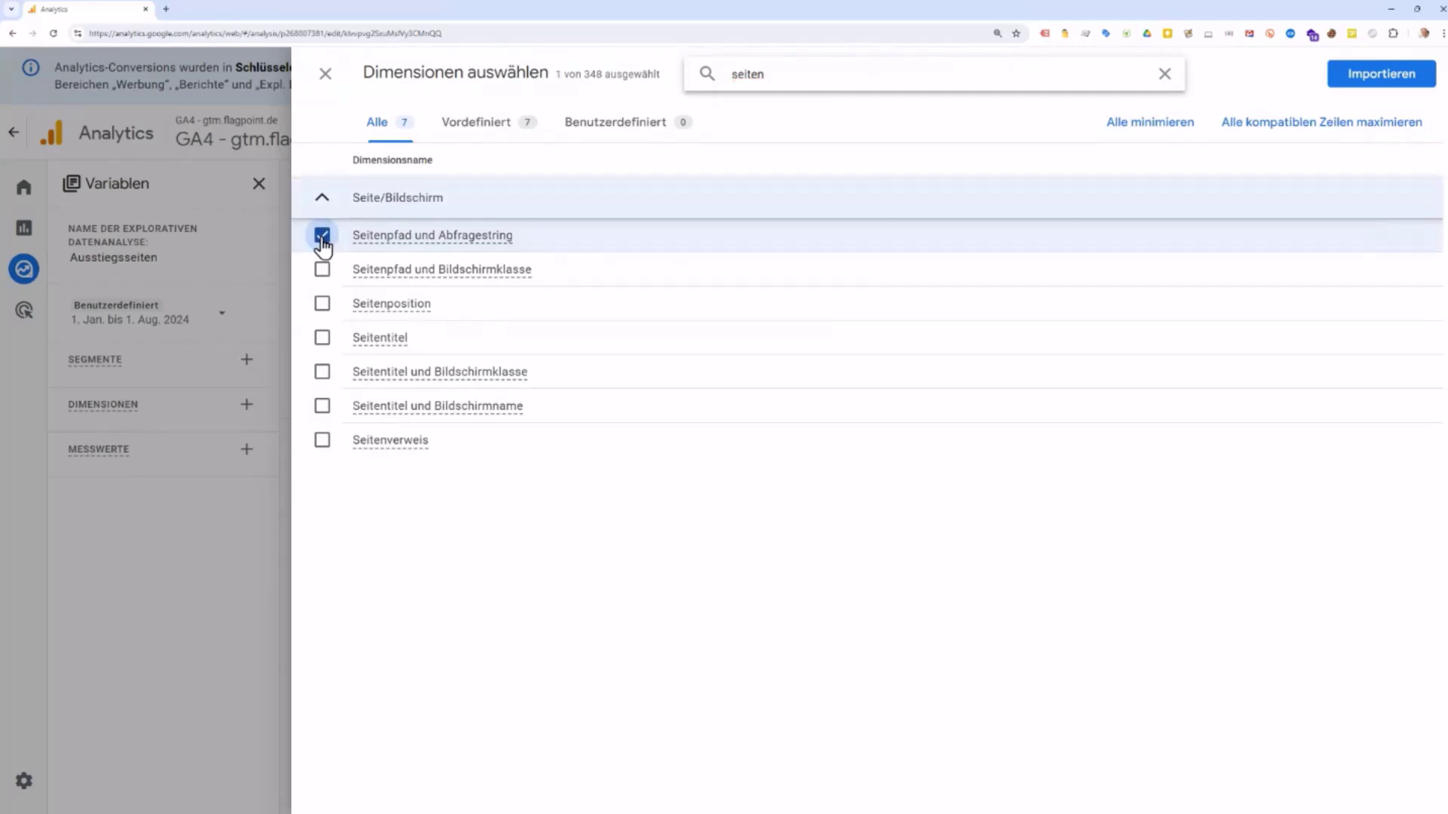
{"action": "left_click", "coordinate": [1372, 78]}
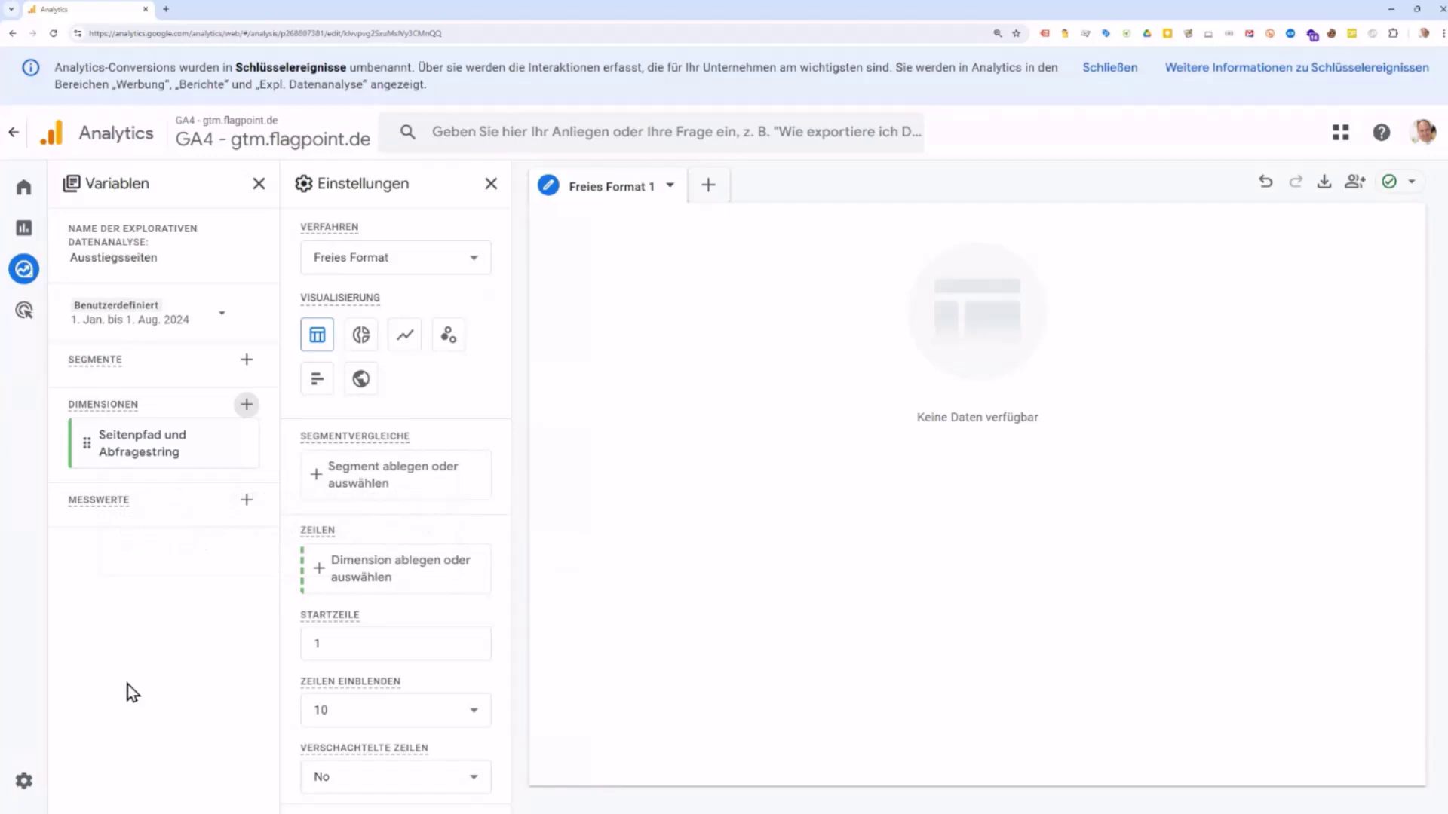
Step: Search 'quelle' and import the Sitzung – Quelle/Medium dimension
{"action": "left_click", "coordinate": [249, 407]}
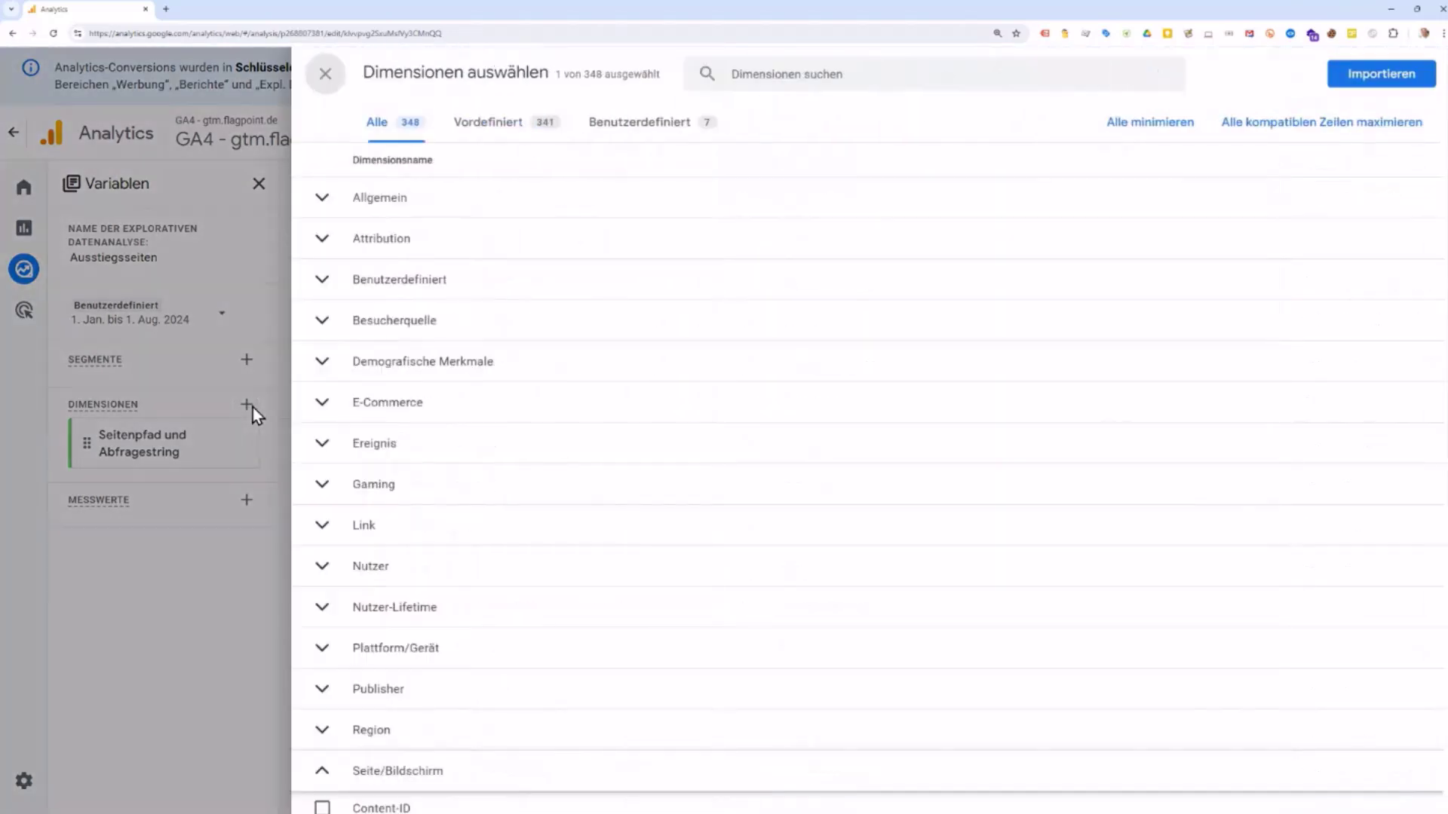
{"action": "left_click", "coordinate": [806, 78]}
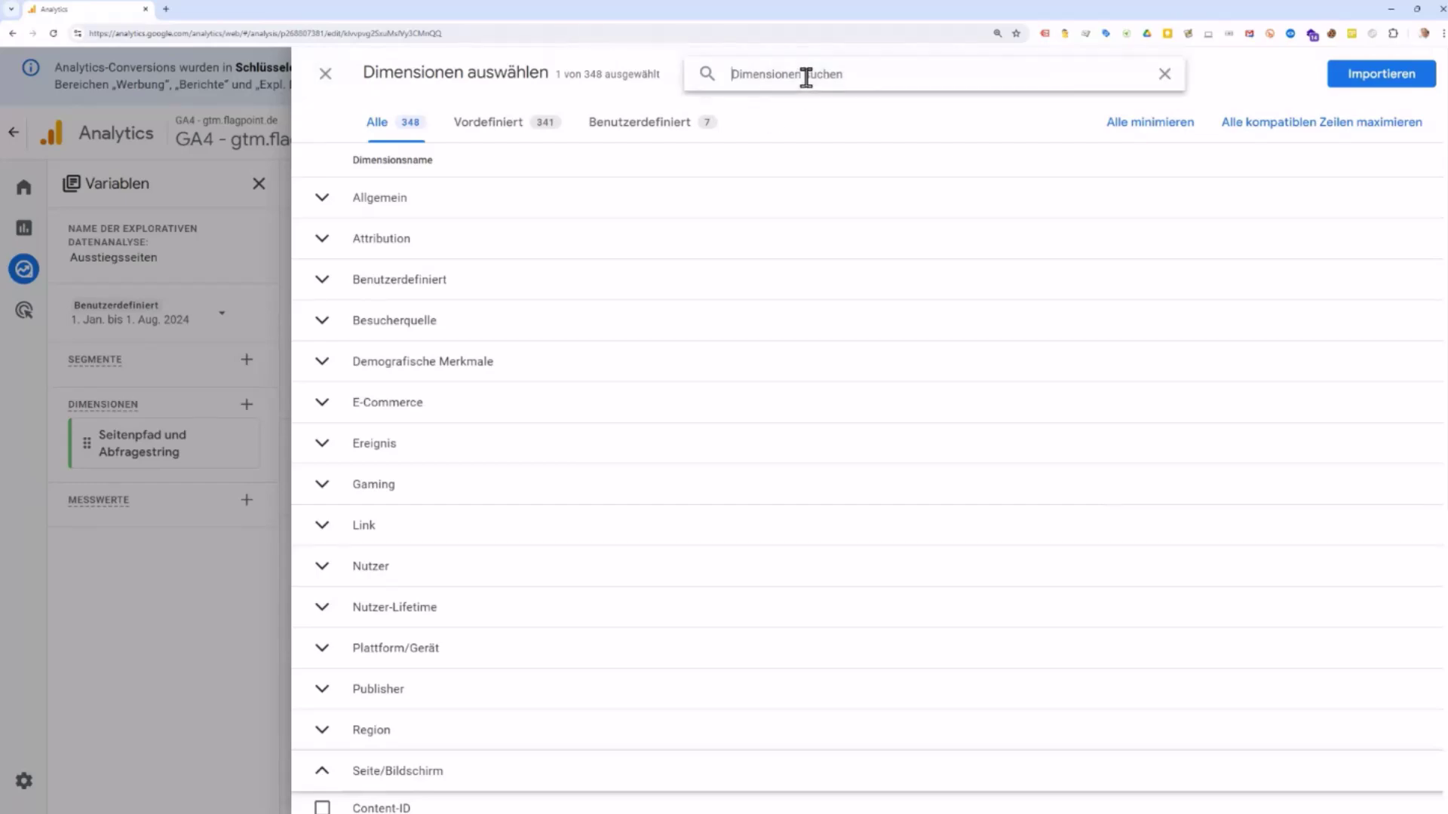
{"action": "type", "text": "quelle"}
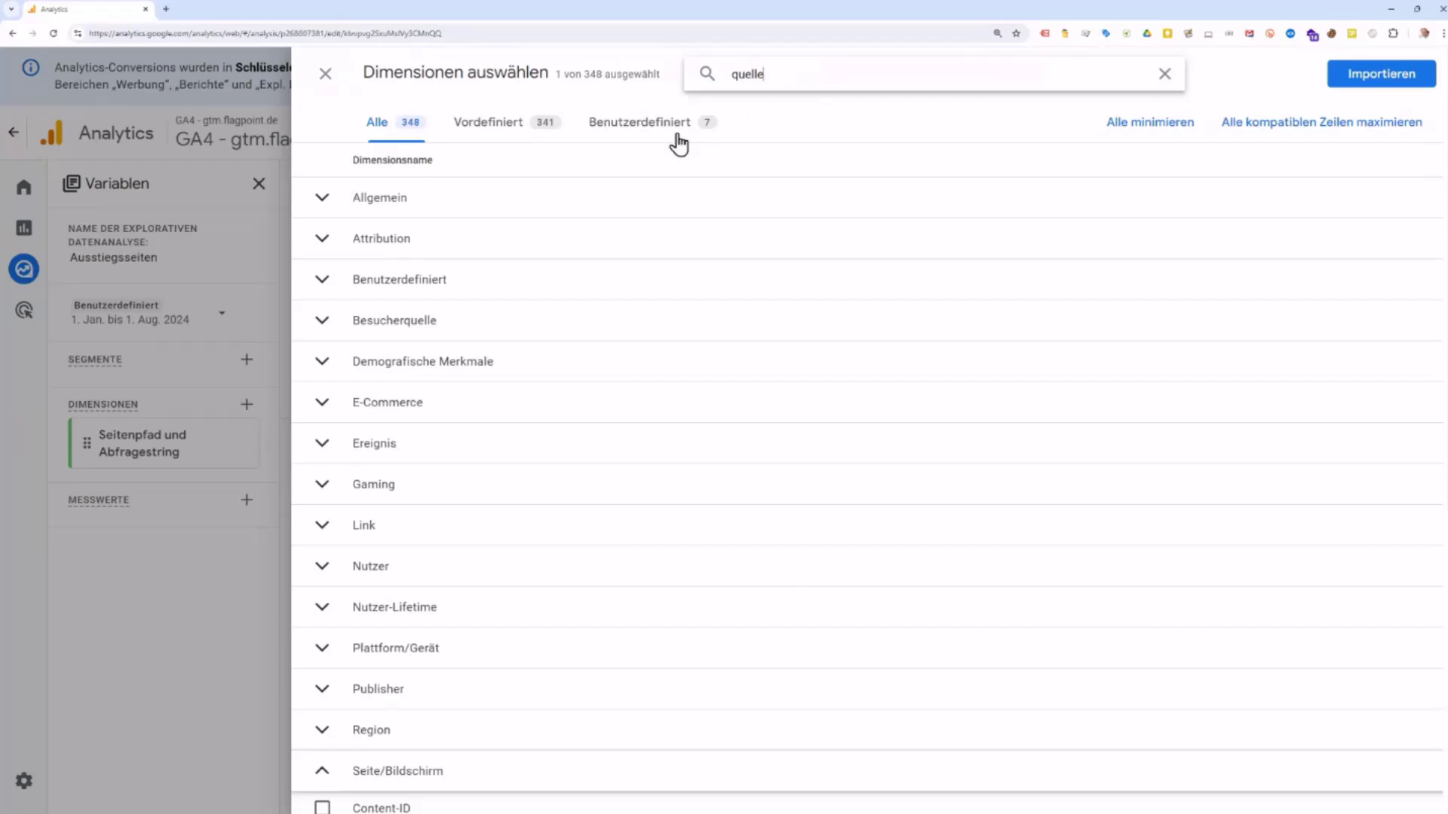
{"action": "scroll", "coordinate": [591, 373], "scroll_direction": "down", "scroll_amount": 13}
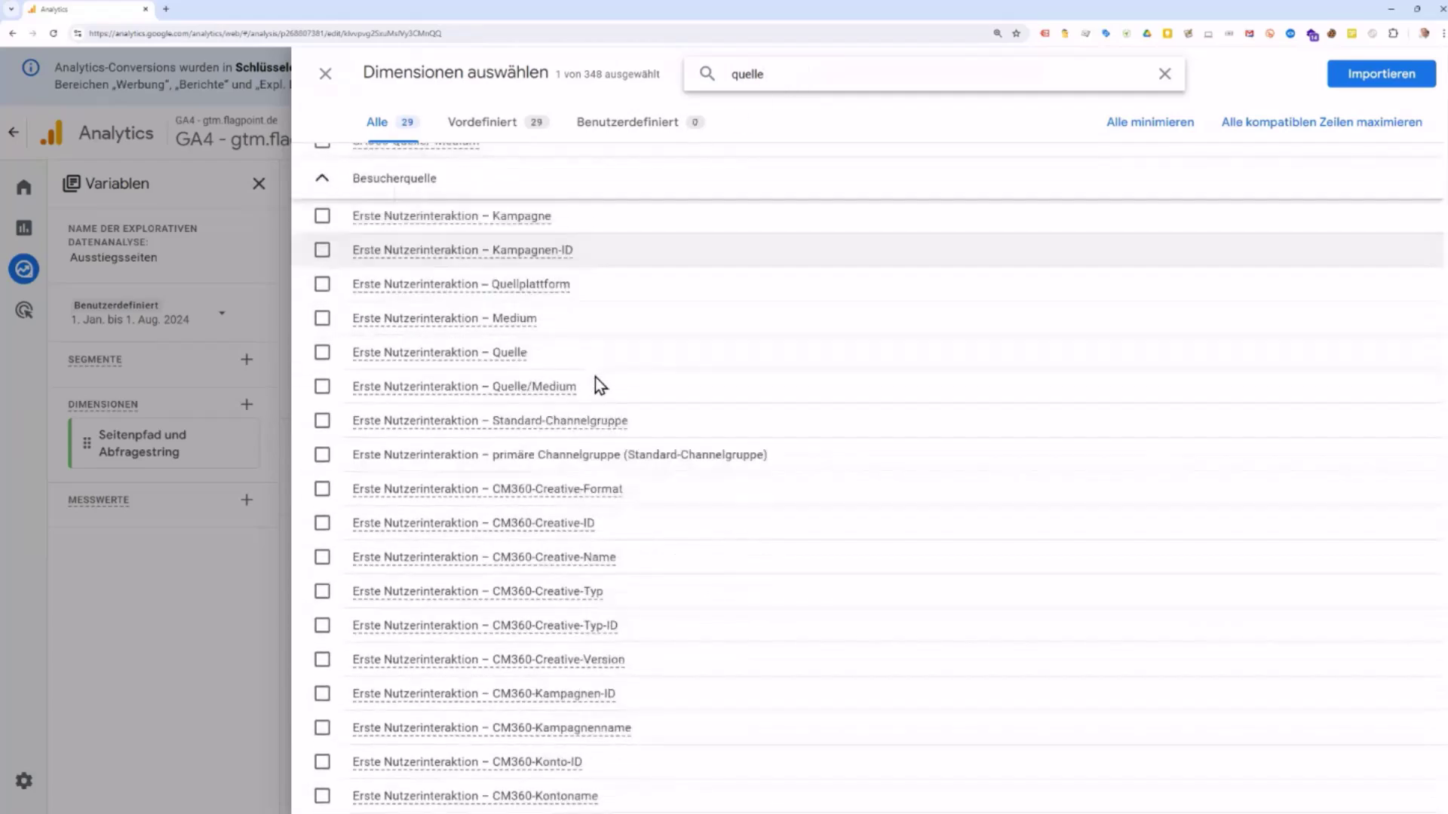
{"action": "scroll", "coordinate": [599, 368], "scroll_direction": "down", "scroll_amount": 15}
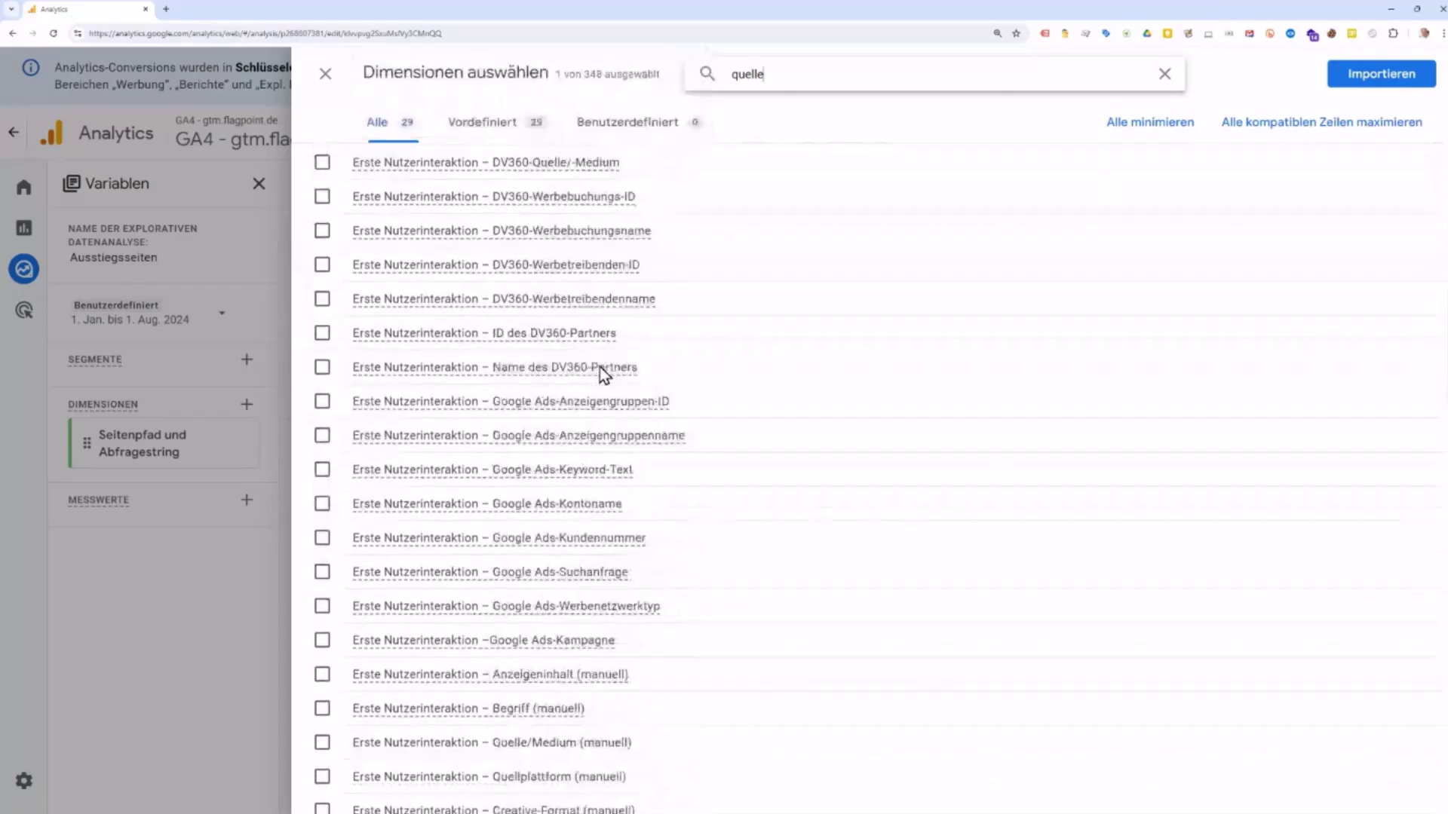
{"action": "scroll", "coordinate": [602, 377], "scroll_direction": "down", "scroll_amount": 9}
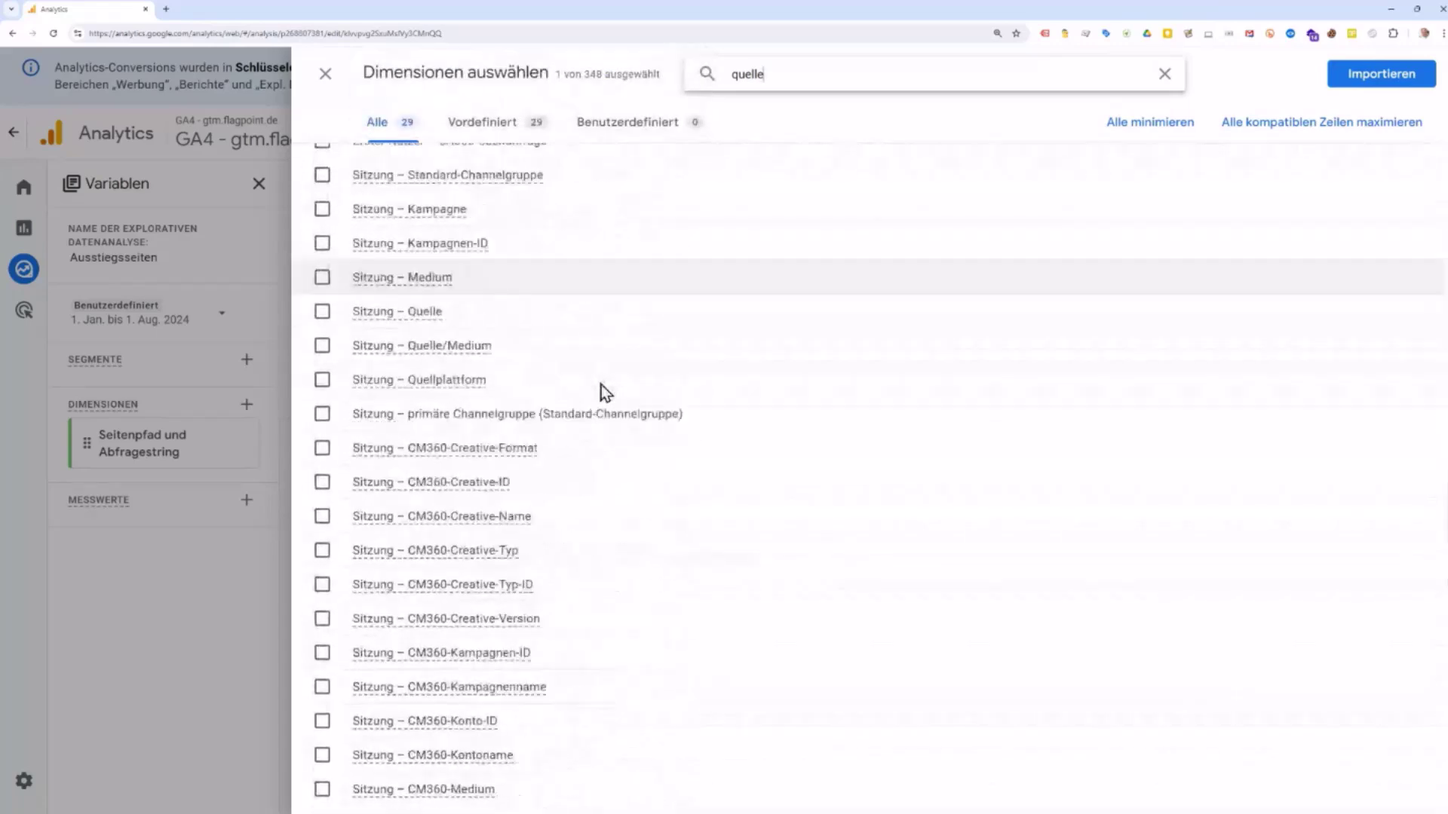
{"action": "scroll", "coordinate": [601, 385], "scroll_direction": "down", "scroll_amount": 12}
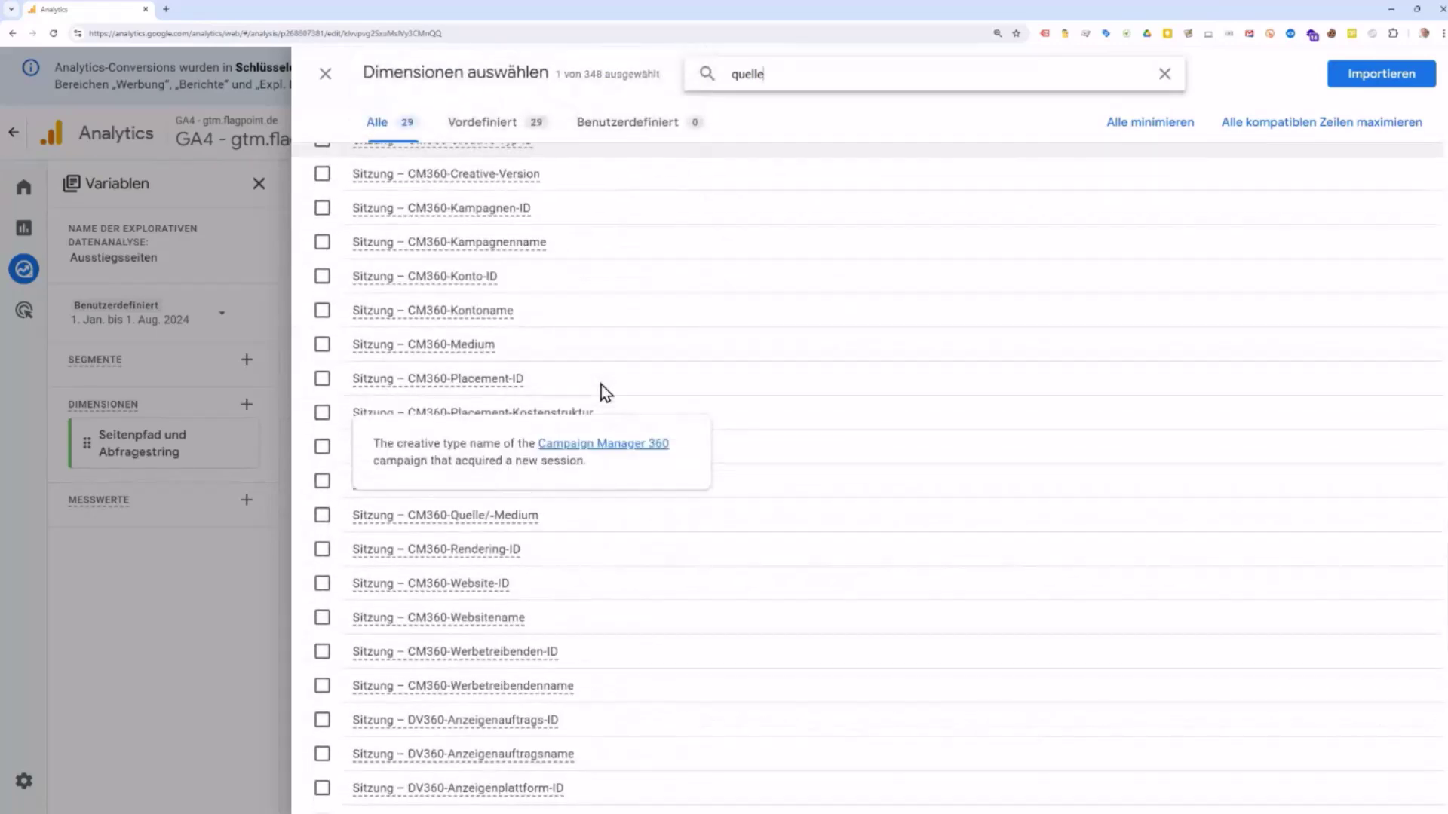
{"action": "scroll", "coordinate": [604, 381], "scroll_direction": "down", "scroll_amount": 5}
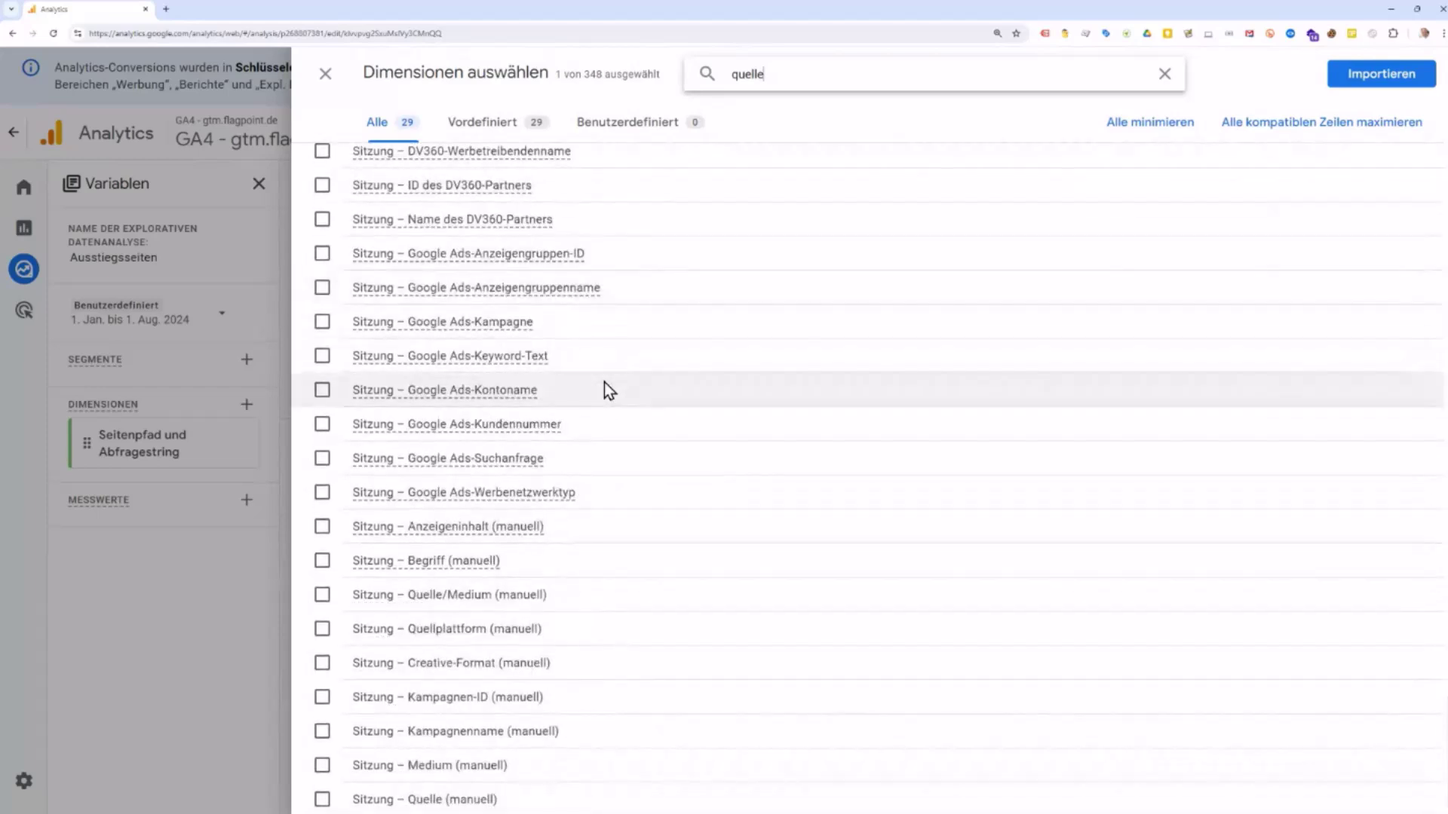
{"action": "scroll", "coordinate": [422, 566], "scroll_direction": "down", "scroll_amount": 1}
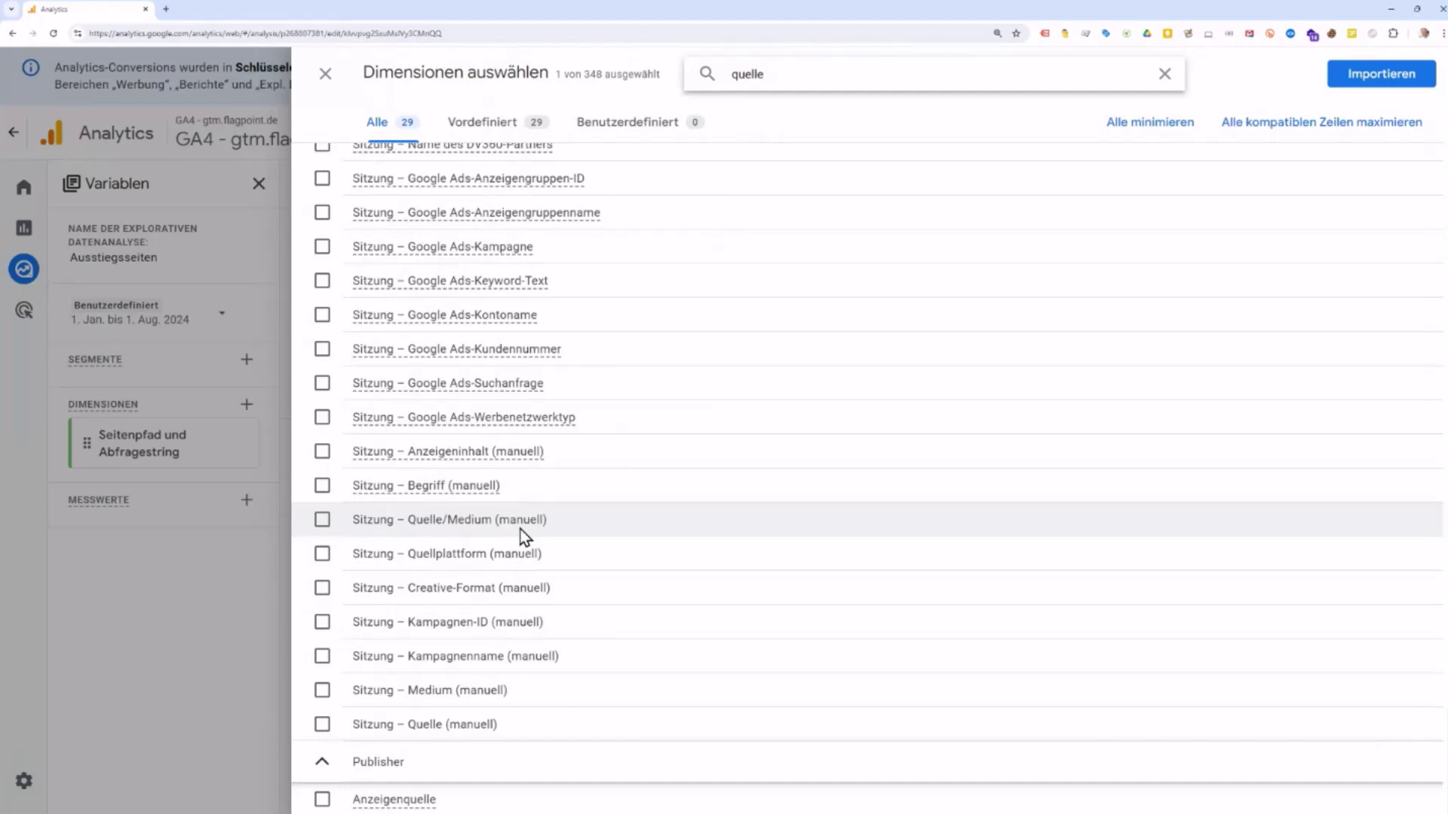
{"action": "scroll", "coordinate": [521, 530], "scroll_direction": "up", "scroll_amount": 4}
{"action": "scroll", "coordinate": [521, 528], "scroll_direction": "down", "scroll_amount": 4}
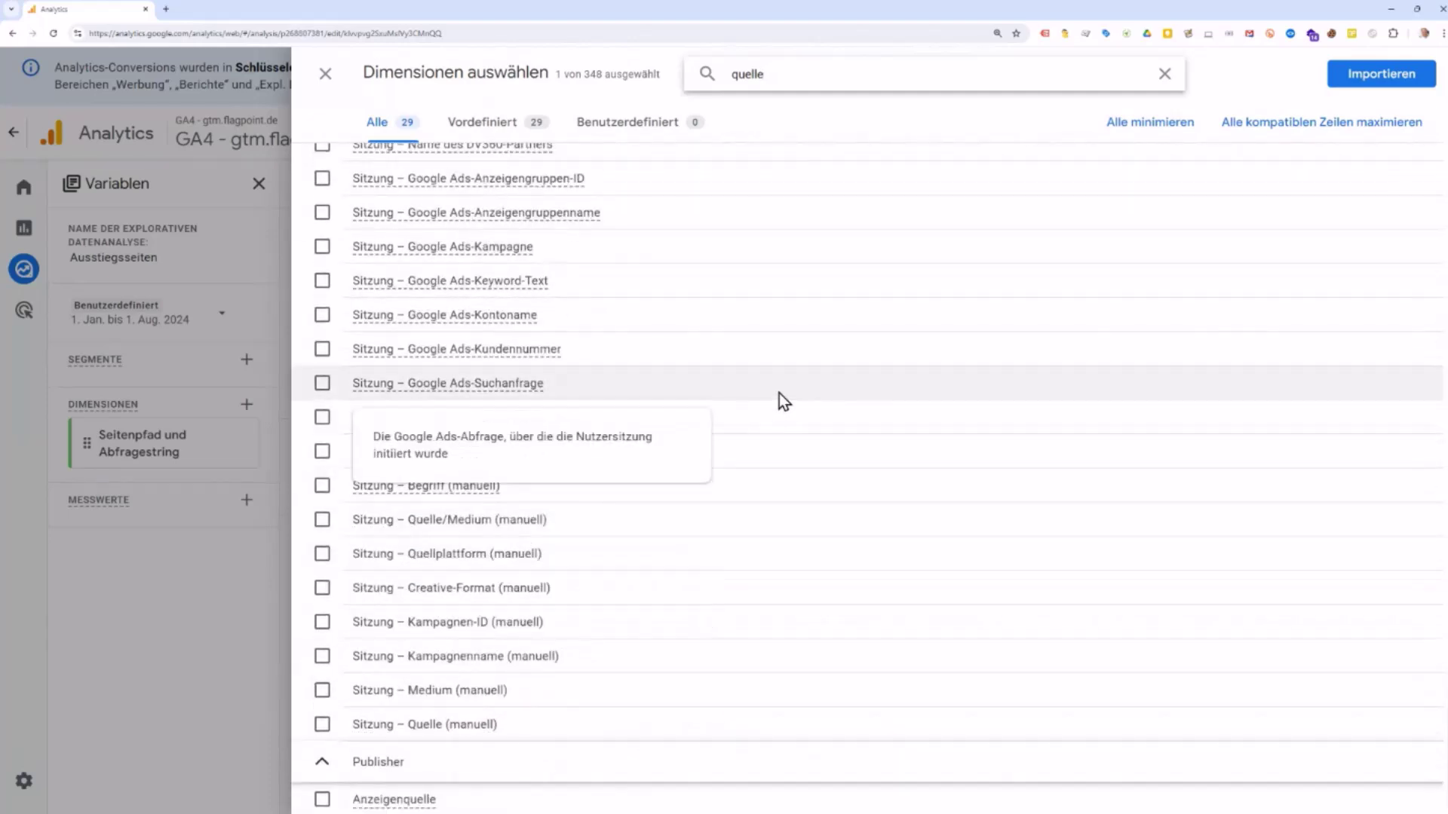
{"action": "scroll", "coordinate": [736, 464], "scroll_direction": "up", "scroll_amount": 12}
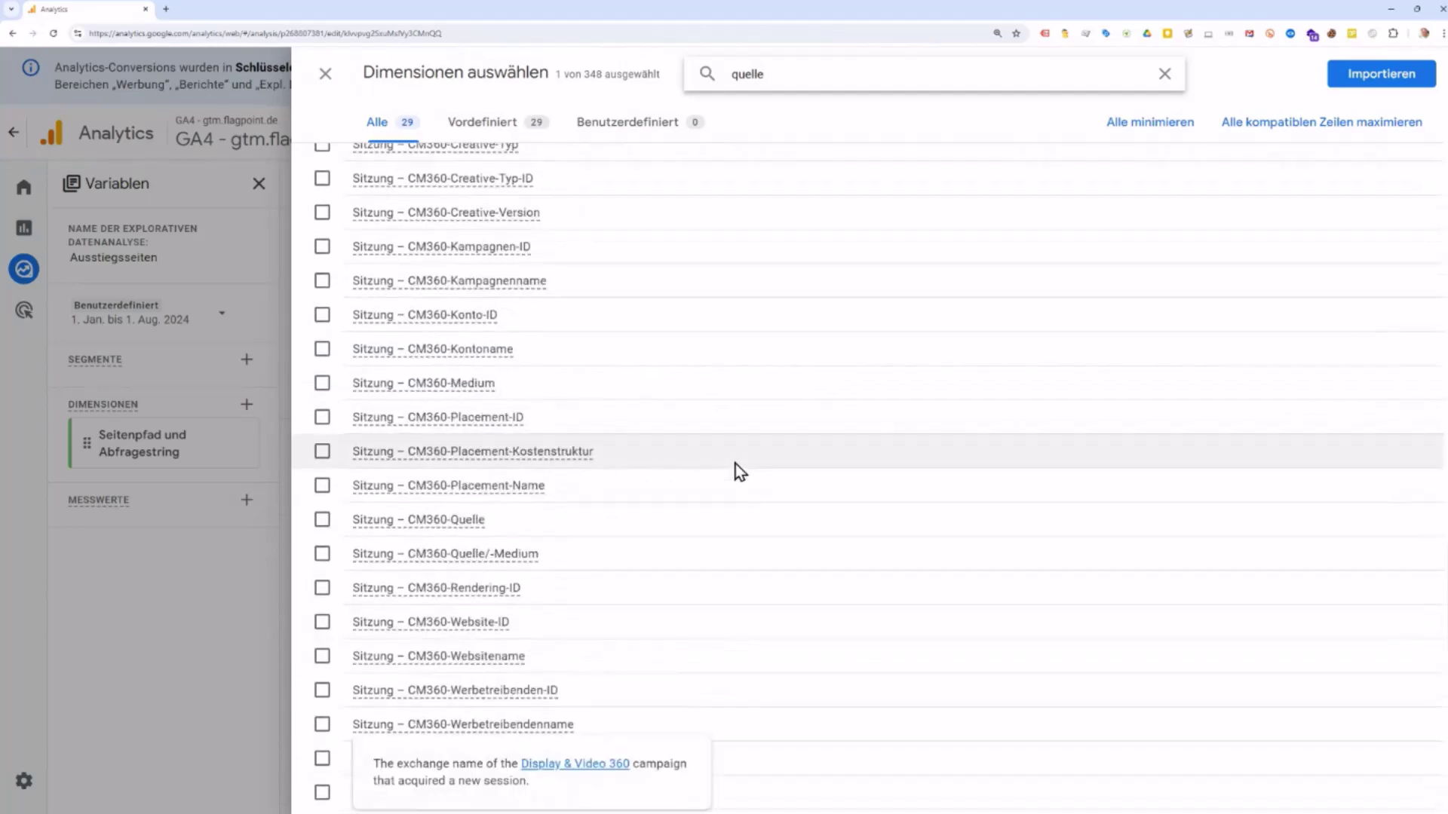
{"action": "scroll", "coordinate": [735, 464], "scroll_direction": "up", "scroll_amount": 6}
{"action": "left_click", "coordinate": [322, 395]}
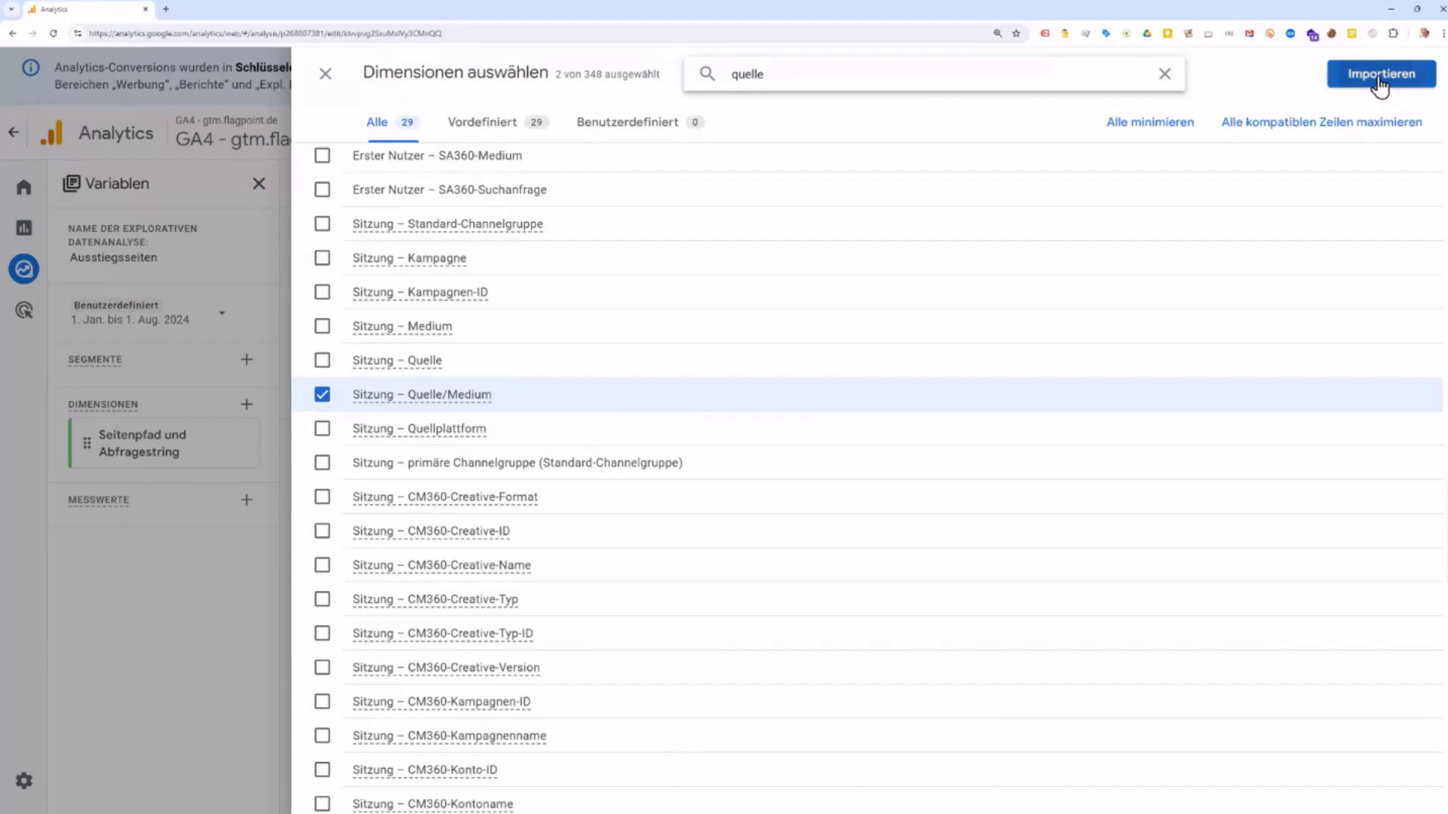
{"action": "left_click", "coordinate": [1380, 75]}
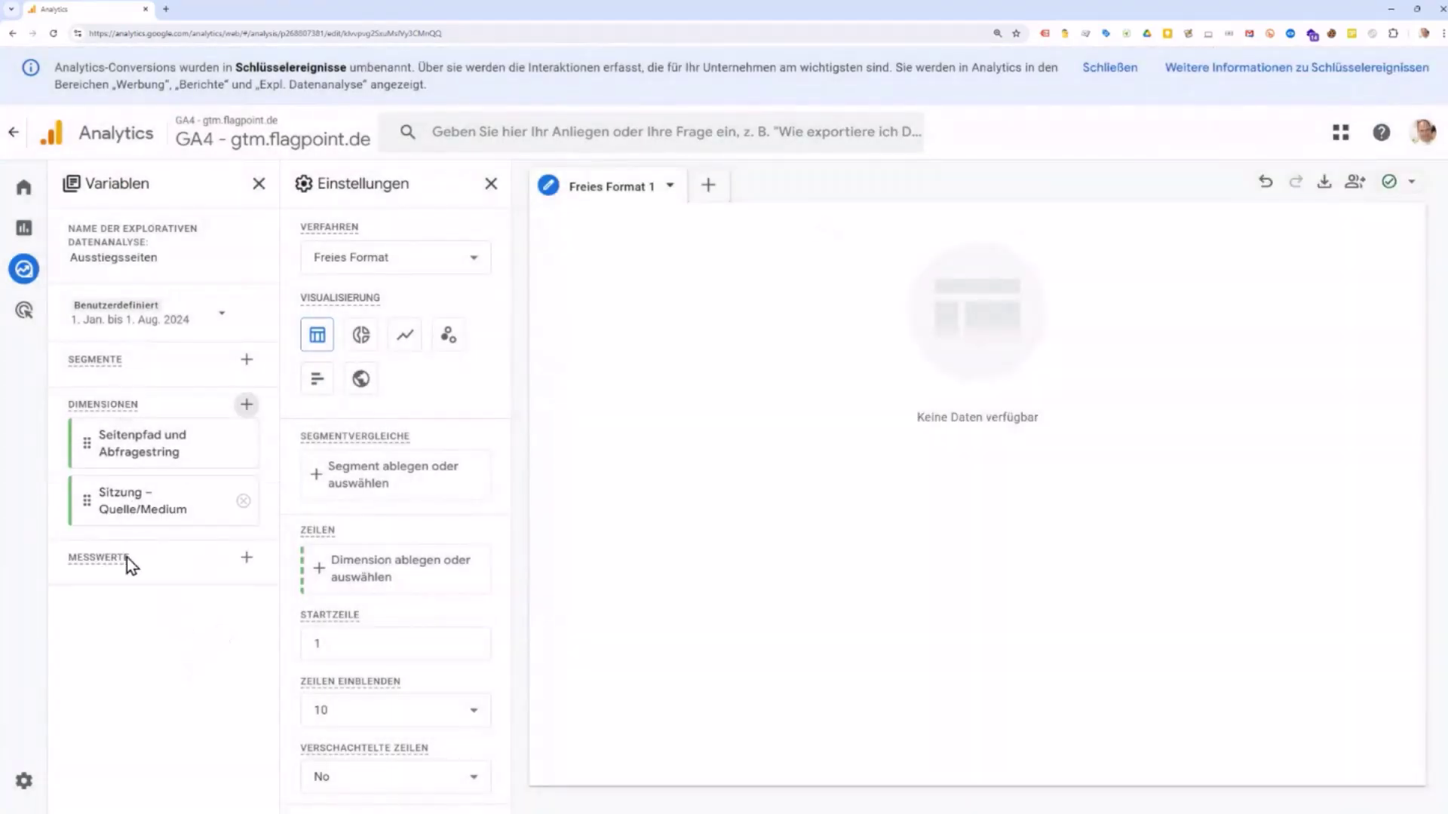
Step: Import the Ausstiege and Aufrufe metrics into the exploration
{"action": "left_click", "coordinate": [248, 567]}
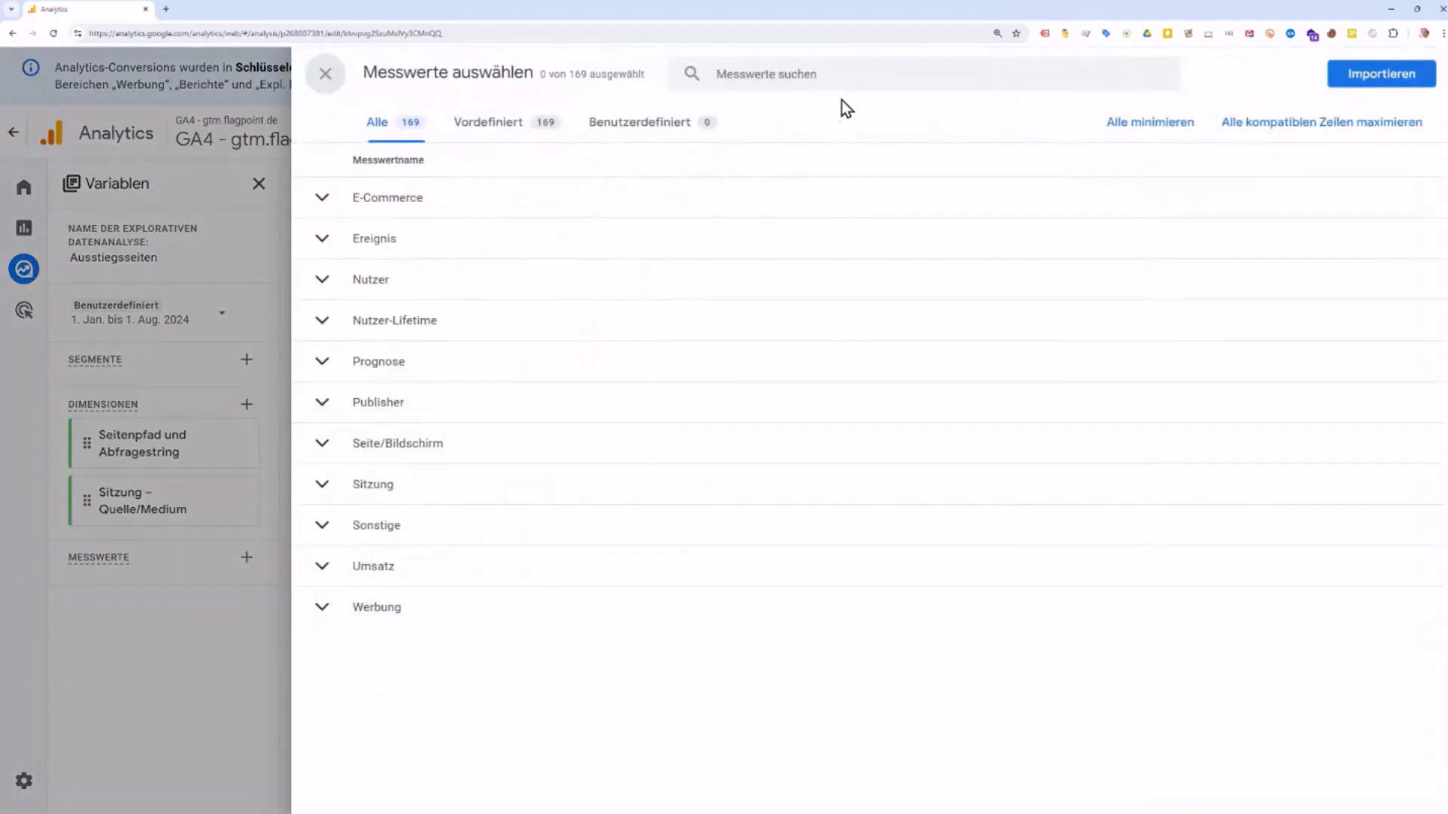
{"action": "left_click", "coordinate": [842, 81]}
{"action": "type", "text": "aus"}
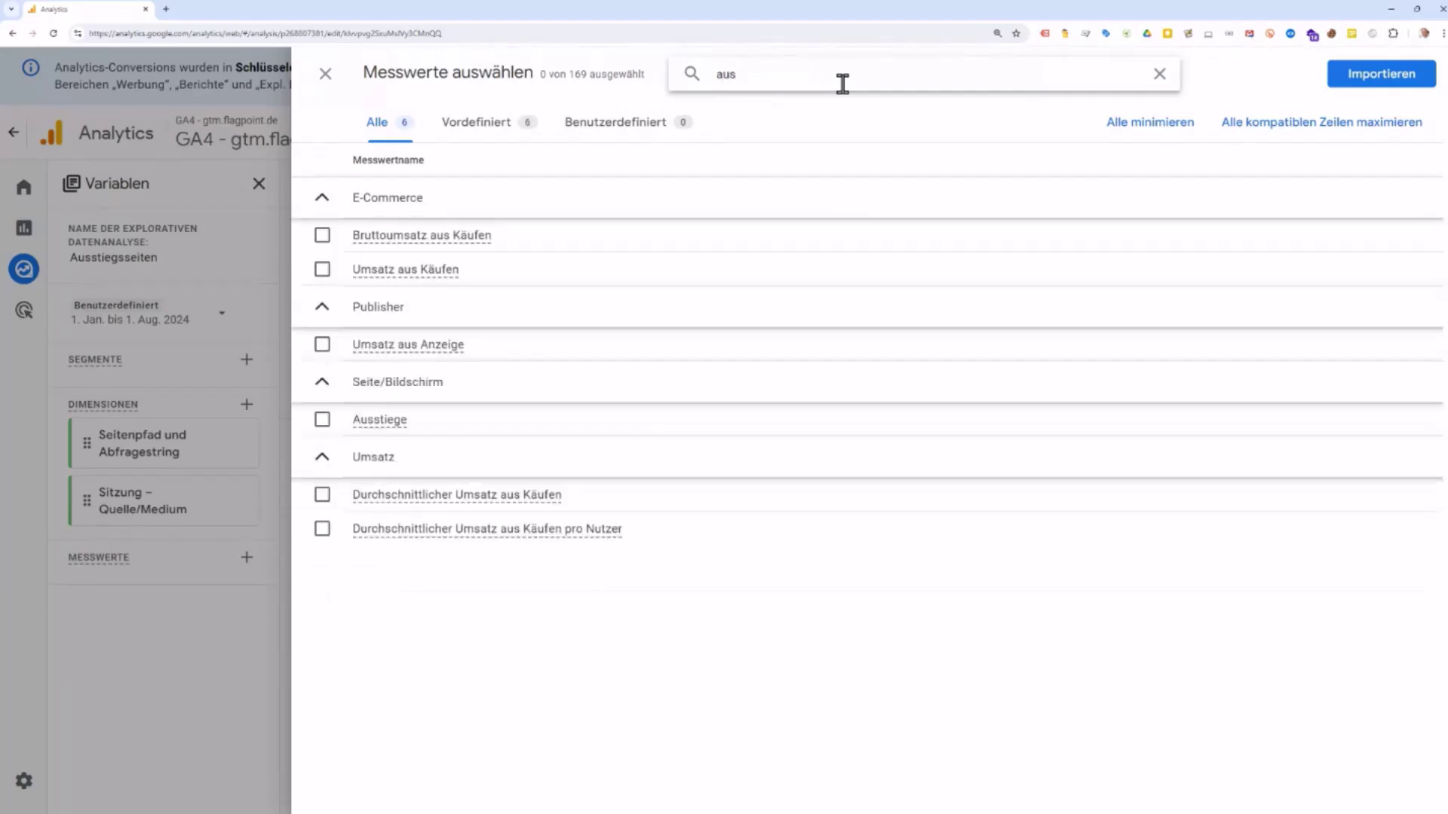
{"action": "left_click", "coordinate": [322, 422]}
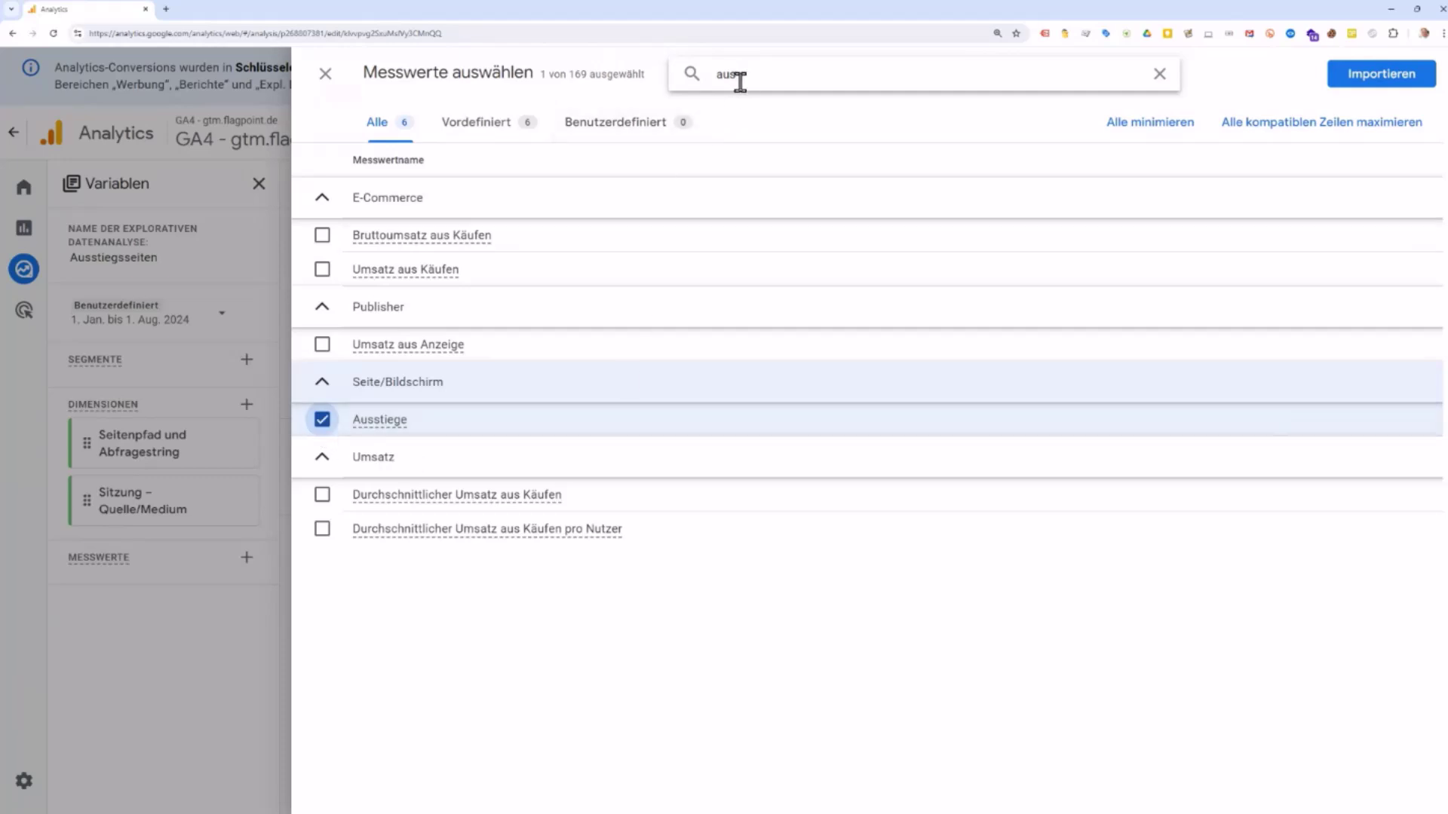
{"action": "left_click", "coordinate": [781, 84]}
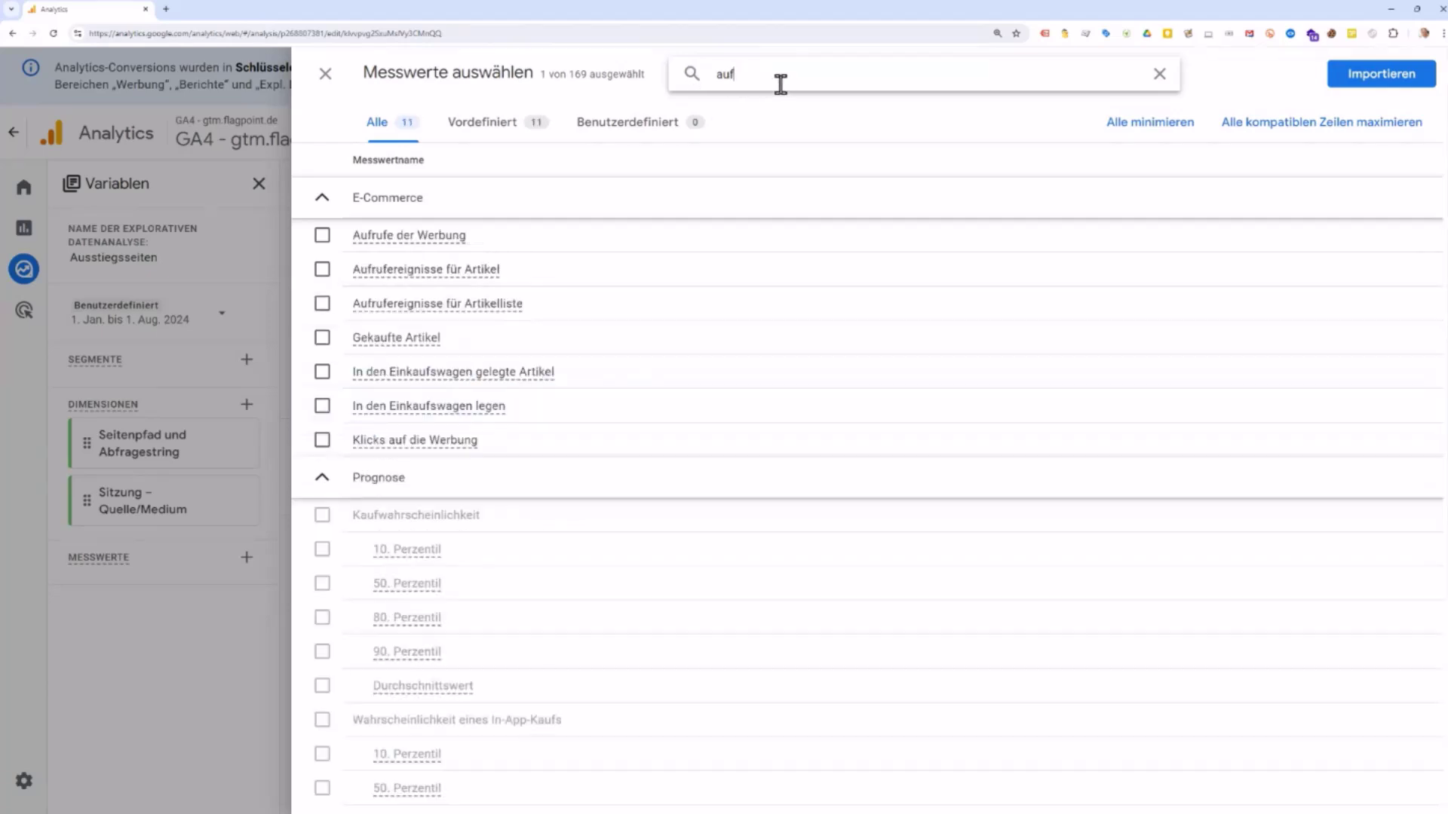
{"action": "mouse_move", "coordinate": [629, 332]}
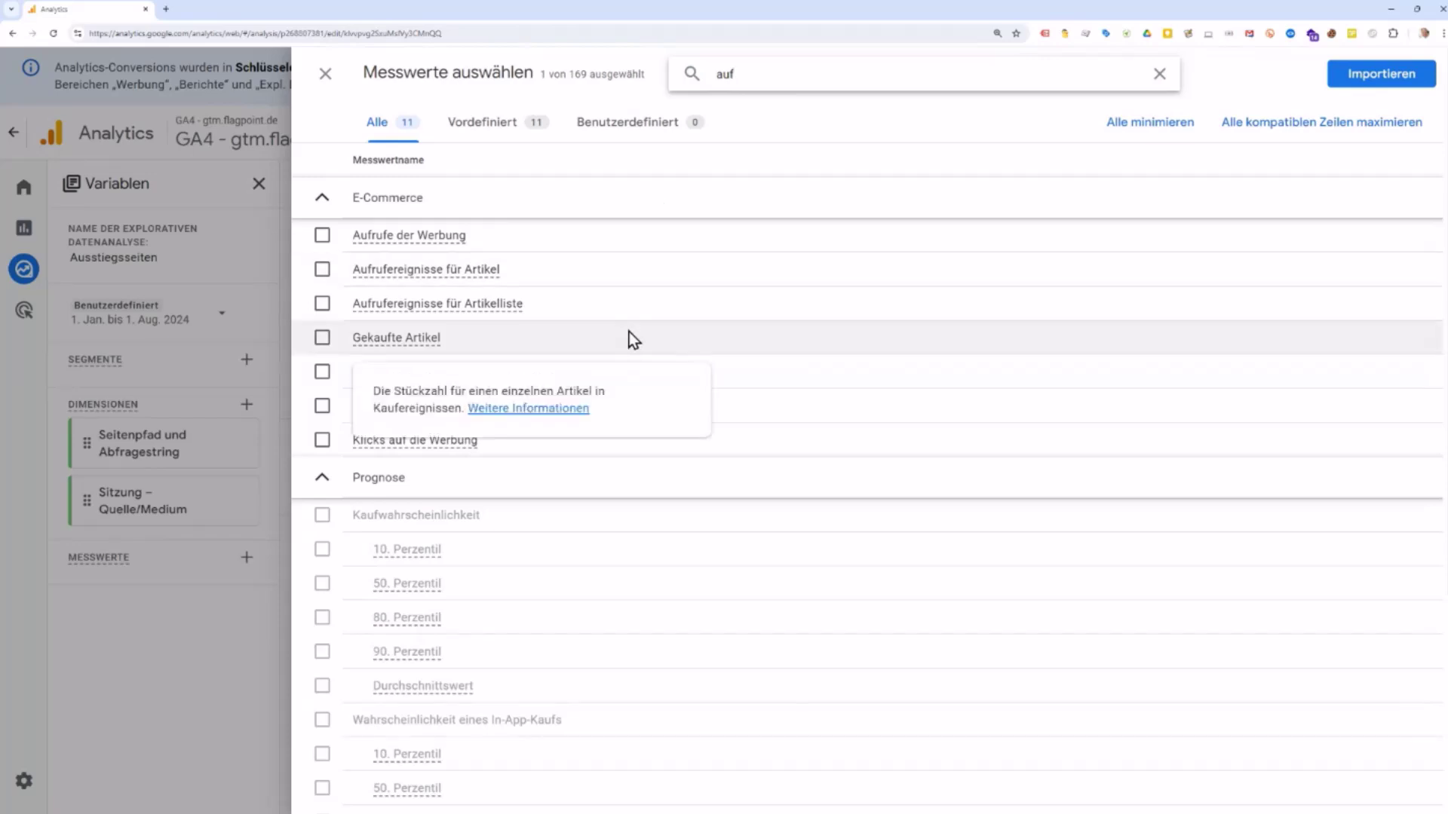
{"action": "scroll", "coordinate": [700, 440], "scroll_direction": "down", "scroll_amount": 4}
{"action": "left_click", "coordinate": [320, 670]}
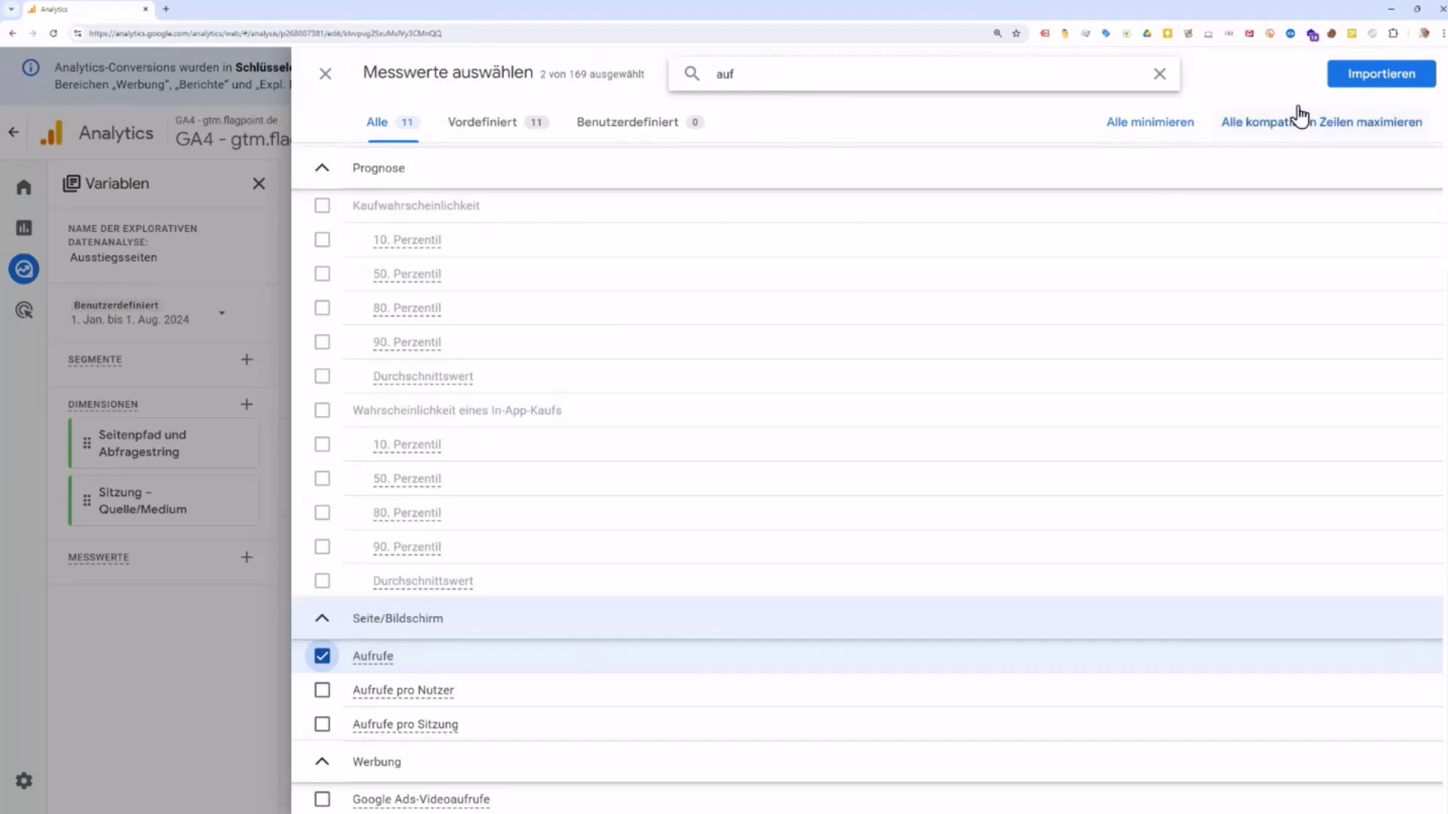
{"action": "left_click", "coordinate": [1352, 84]}
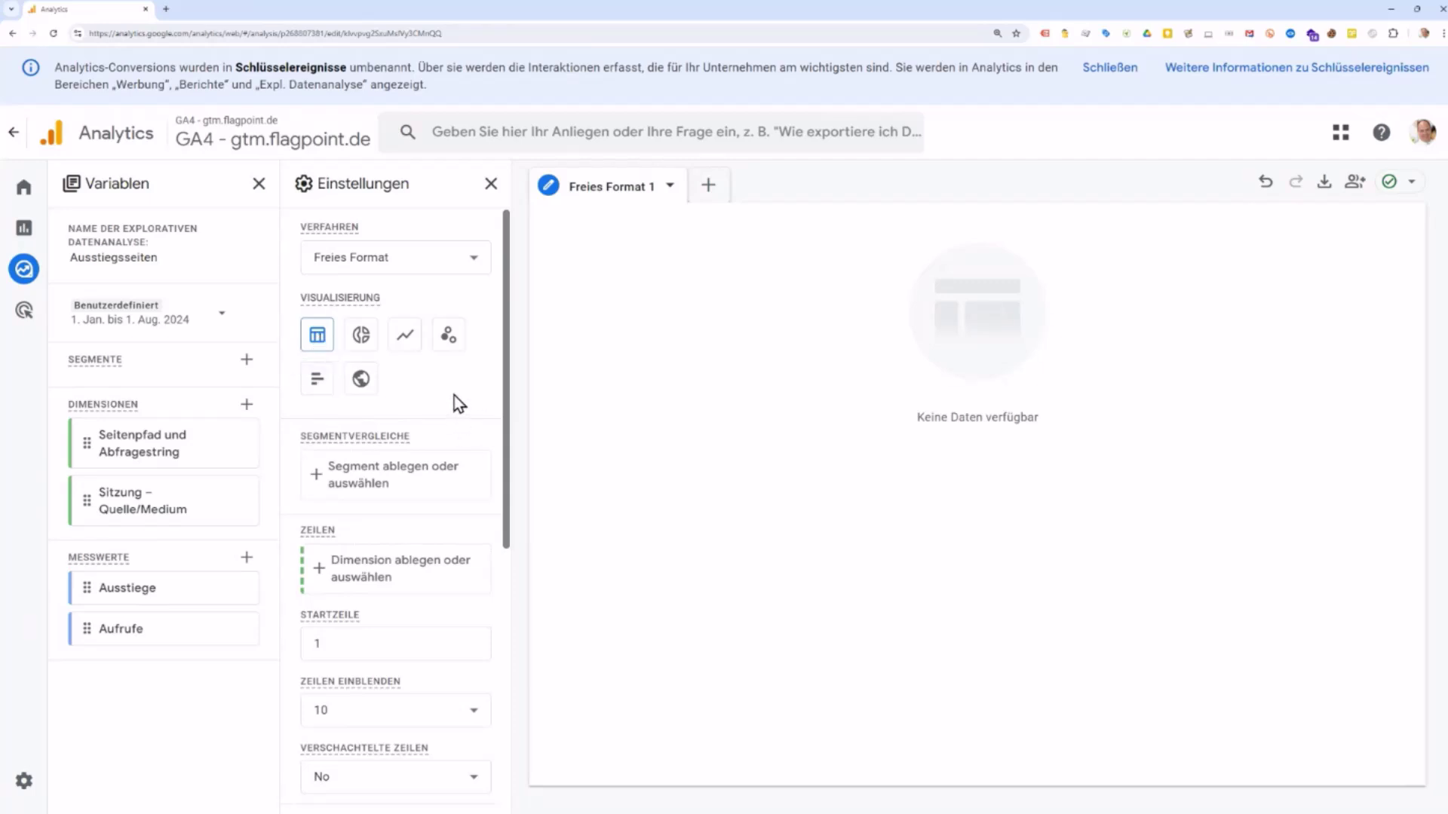
Step: Use Seitenpfad und Abfragestring as the table rows
{"action": "scroll", "coordinate": [454, 396], "scroll_direction": "down", "scroll_amount": 2}
{"action": "scroll", "coordinate": [455, 392], "scroll_direction": "down", "scroll_amount": 2}
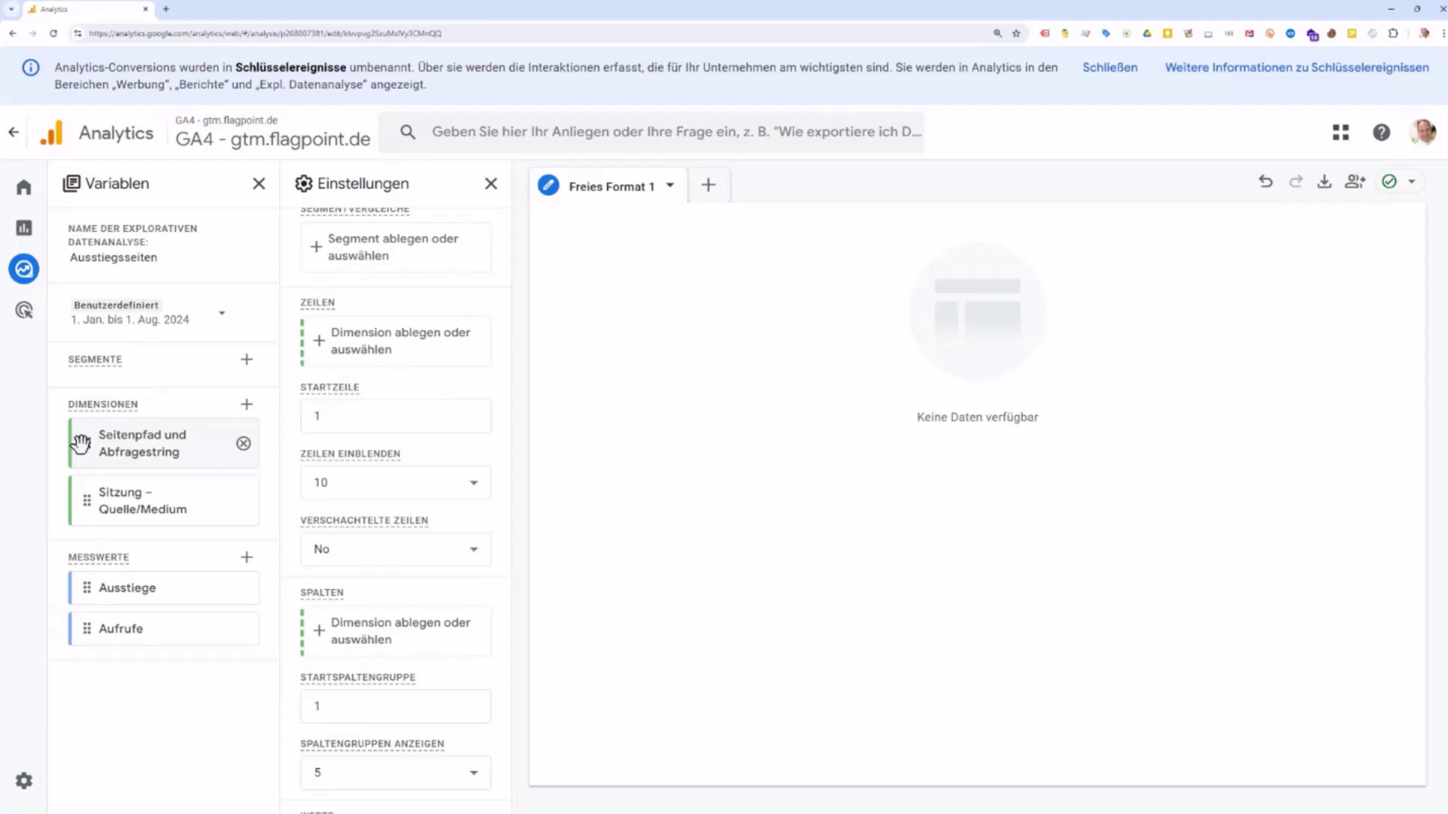
{"action": "left_click_drag", "start_coordinate": [81, 443], "coordinate": [374, 347]}
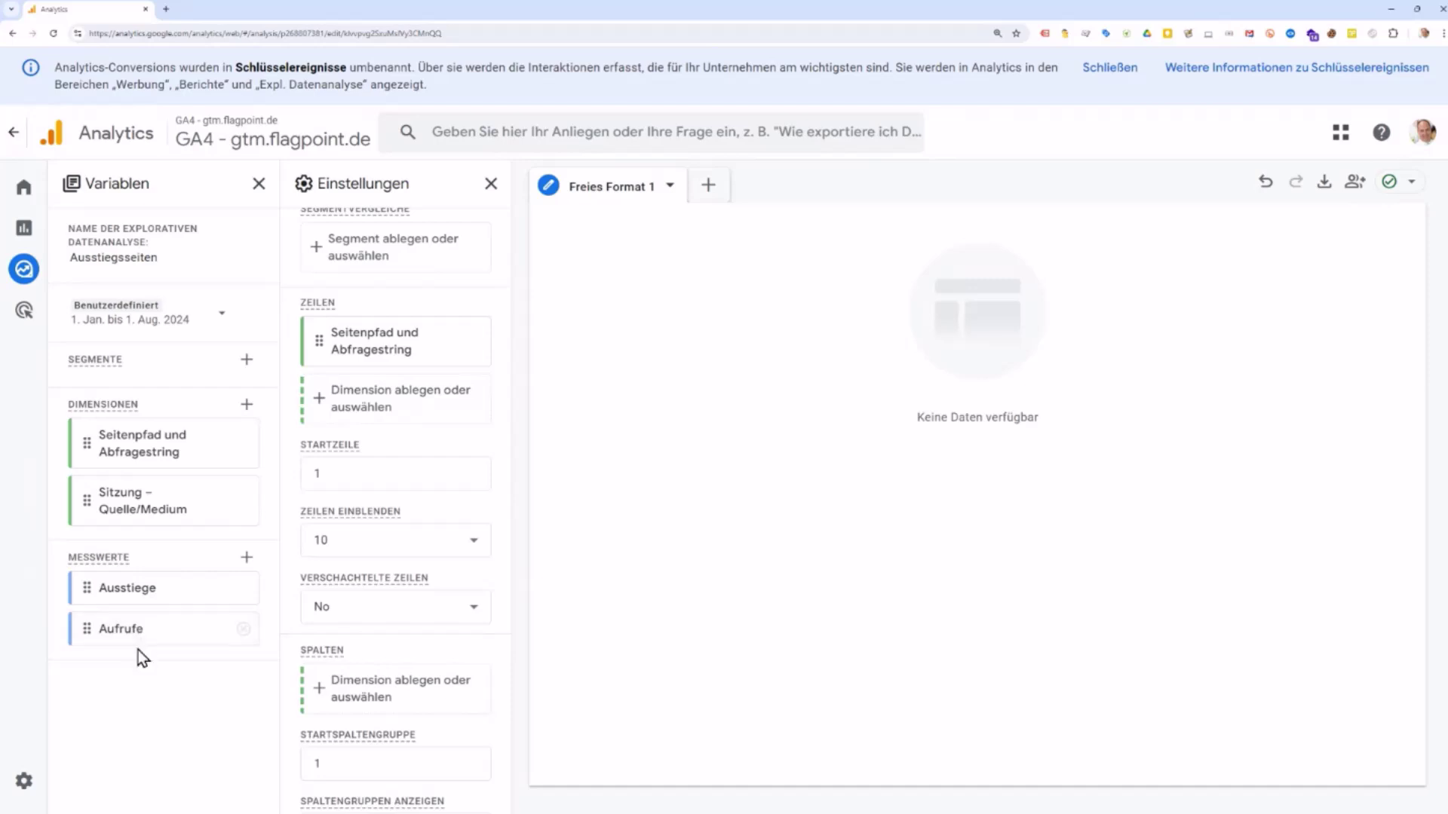
{"action": "scroll", "coordinate": [385, 504], "scroll_direction": "down", "scroll_amount": 3}
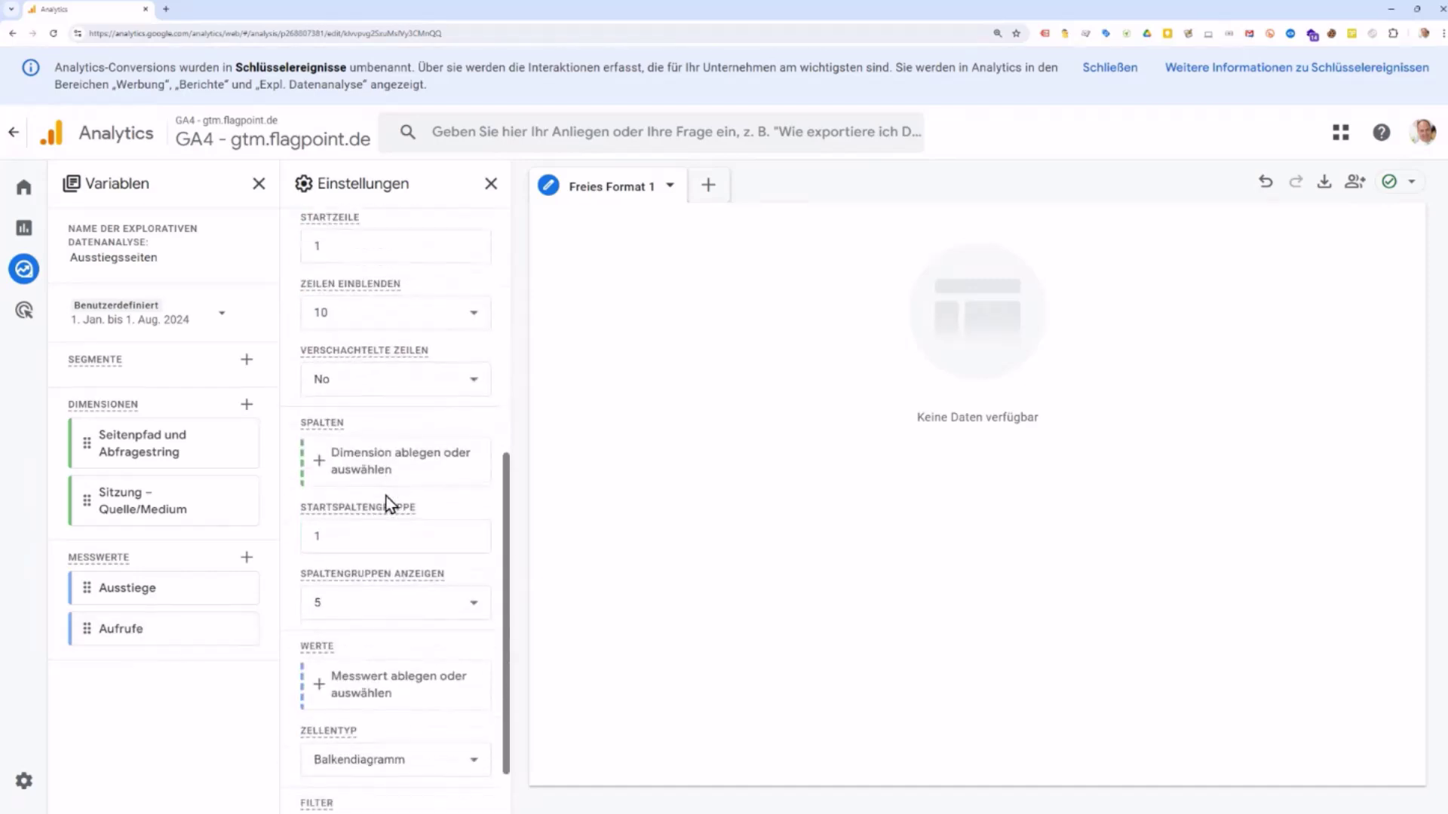
{"action": "scroll", "coordinate": [385, 503], "scroll_direction": "up", "scroll_amount": 4}
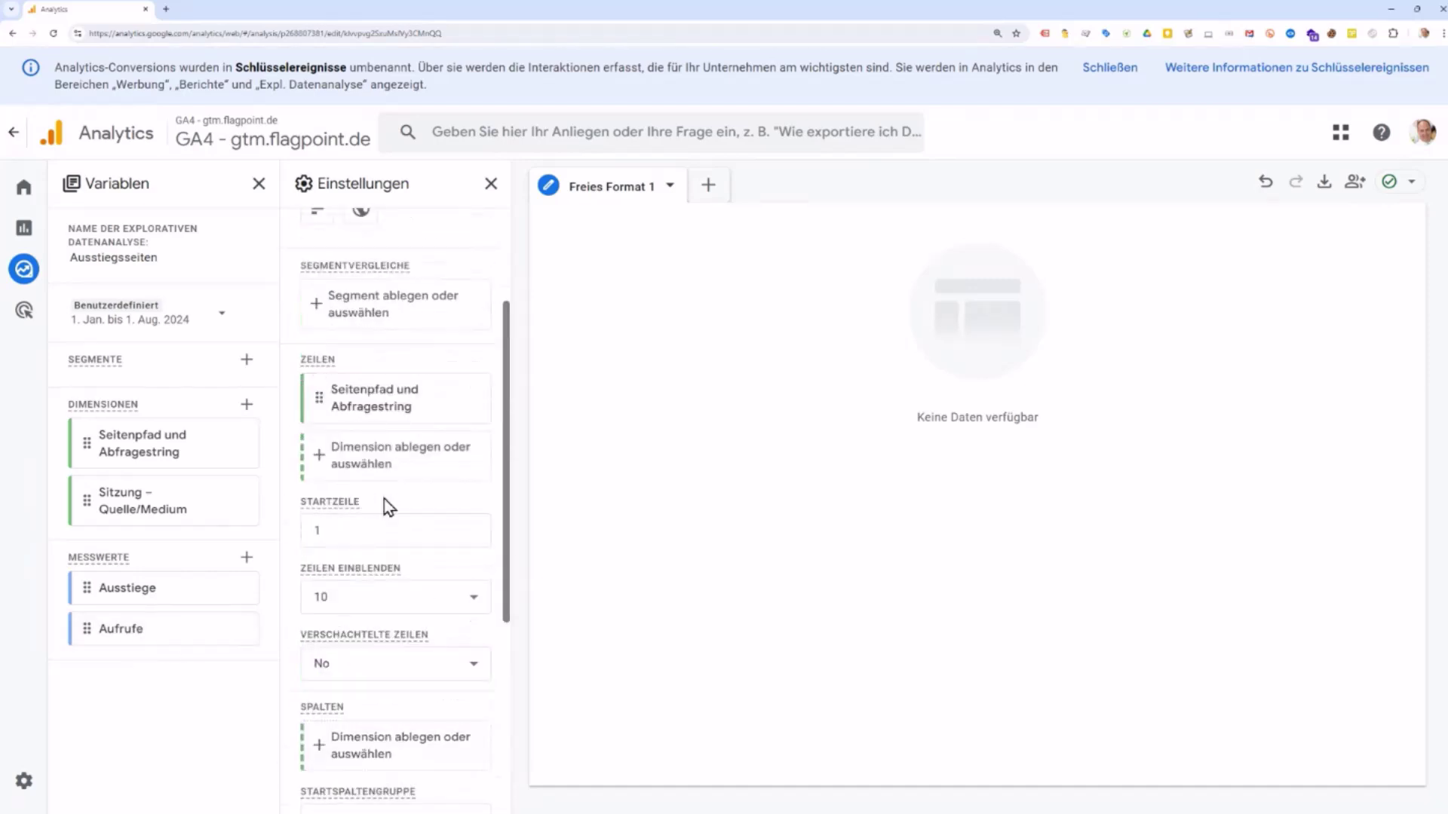
{"action": "scroll", "coordinate": [385, 501], "scroll_direction": "down", "scroll_amount": 5}
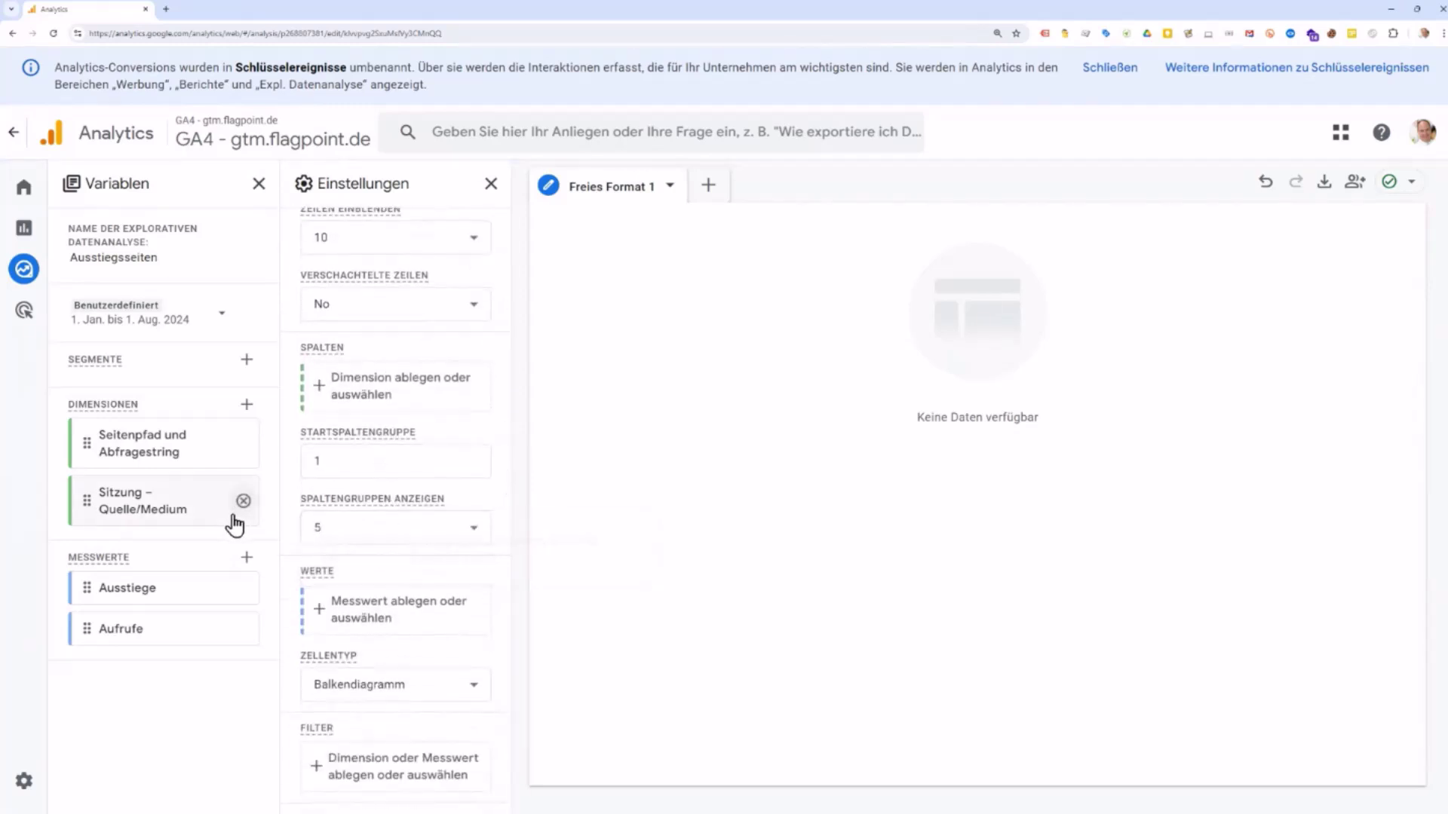
{"action": "mouse_move", "coordinate": [89, 442]}
{"action": "left_mouse_down"}
{"action": "mouse_move", "coordinate": [361, 403]}
{"action": "mouse_move", "coordinate": [65, 441]}
{"action": "left_mouse_up"}
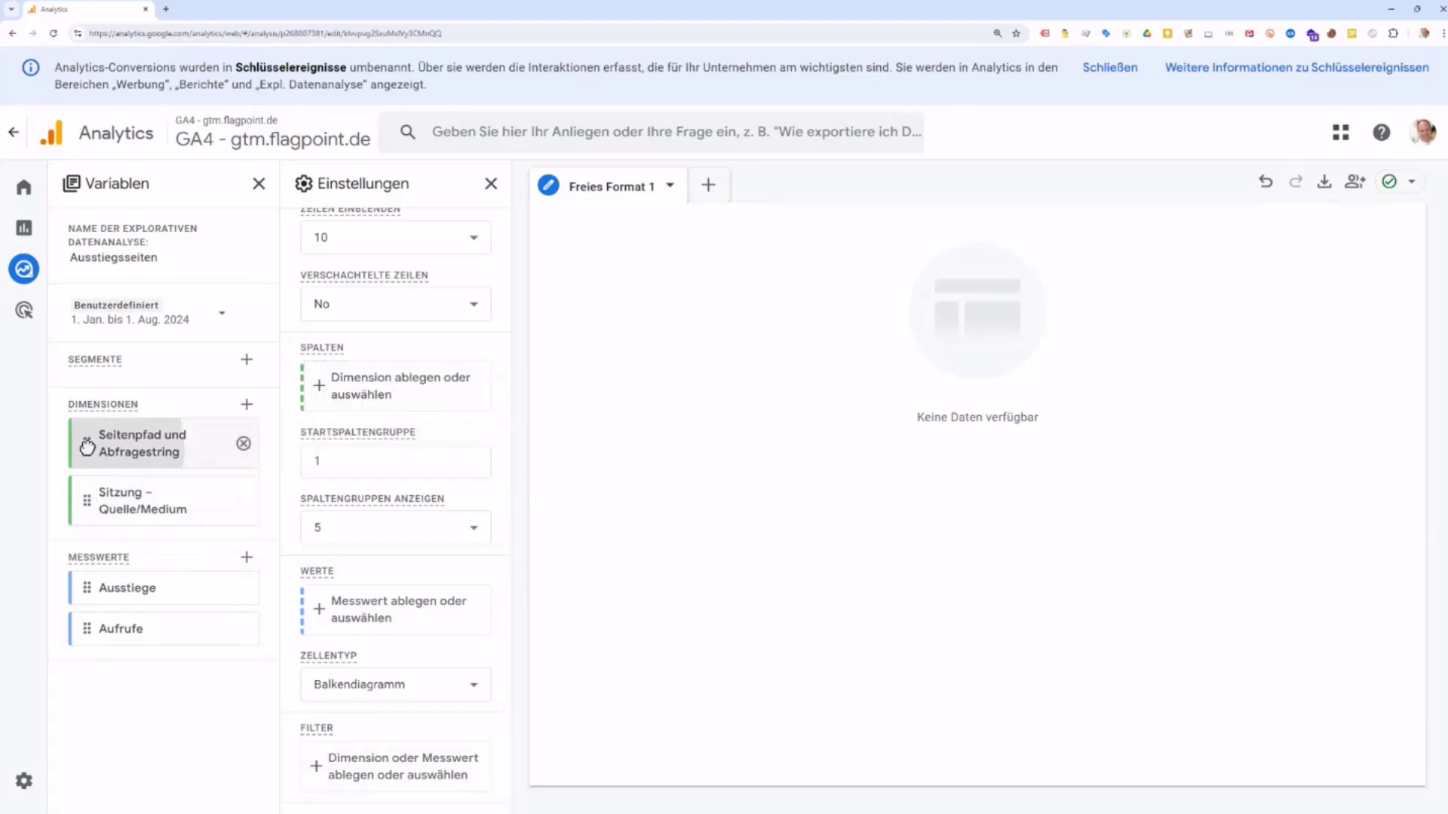
{"action": "double_click", "coordinate": [87, 447]}
Step: Add Ausstiege and Aufrufe as table values, totalling 31 exits and 68 views
{"action": "scroll", "coordinate": [467, 544], "scroll_direction": "up", "scroll_amount": 5}
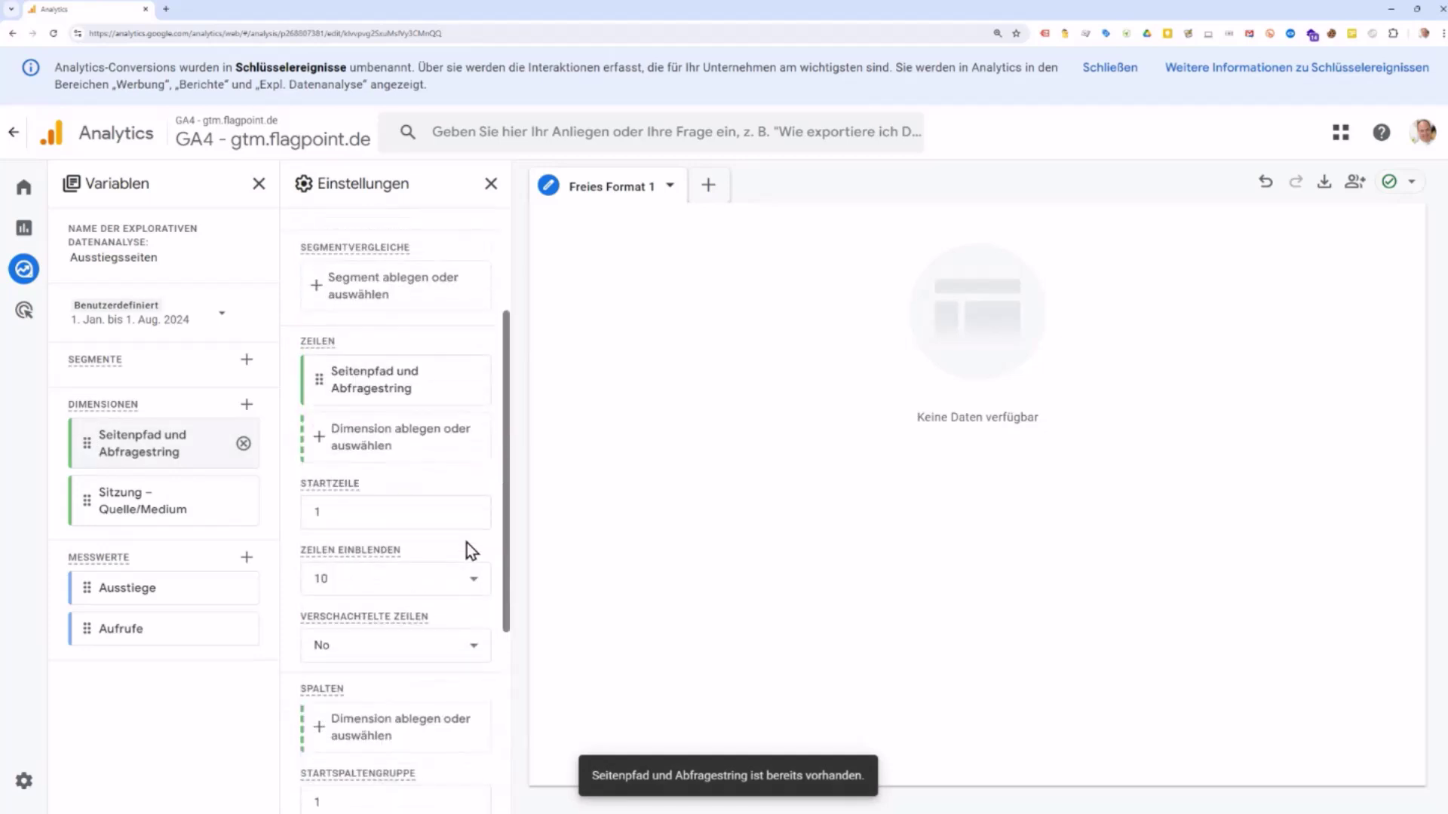
{"action": "scroll", "coordinate": [468, 544], "scroll_direction": "down", "scroll_amount": 5}
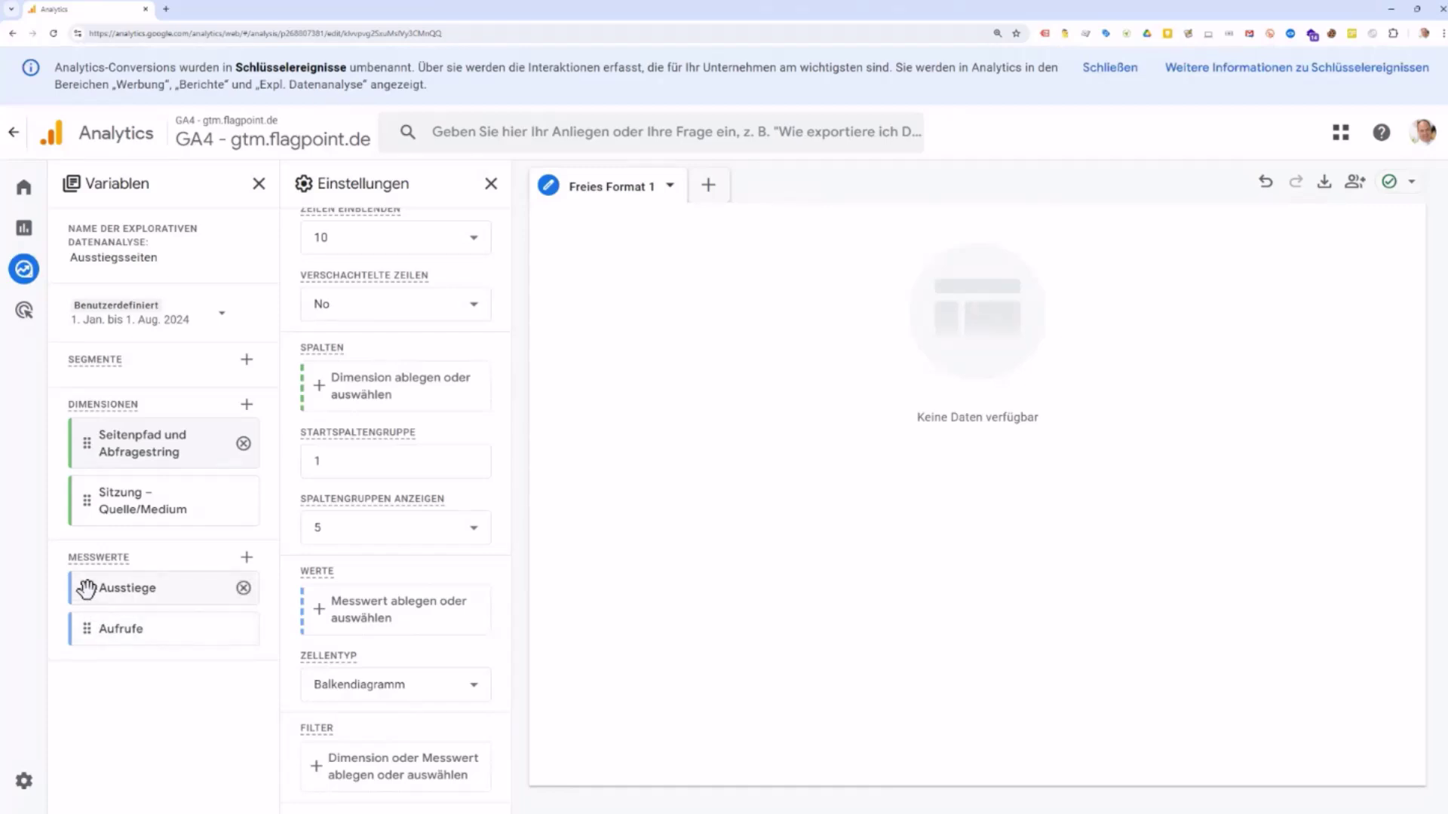
{"action": "left_click_drag", "start_coordinate": [87, 589], "coordinate": [88, 591]}
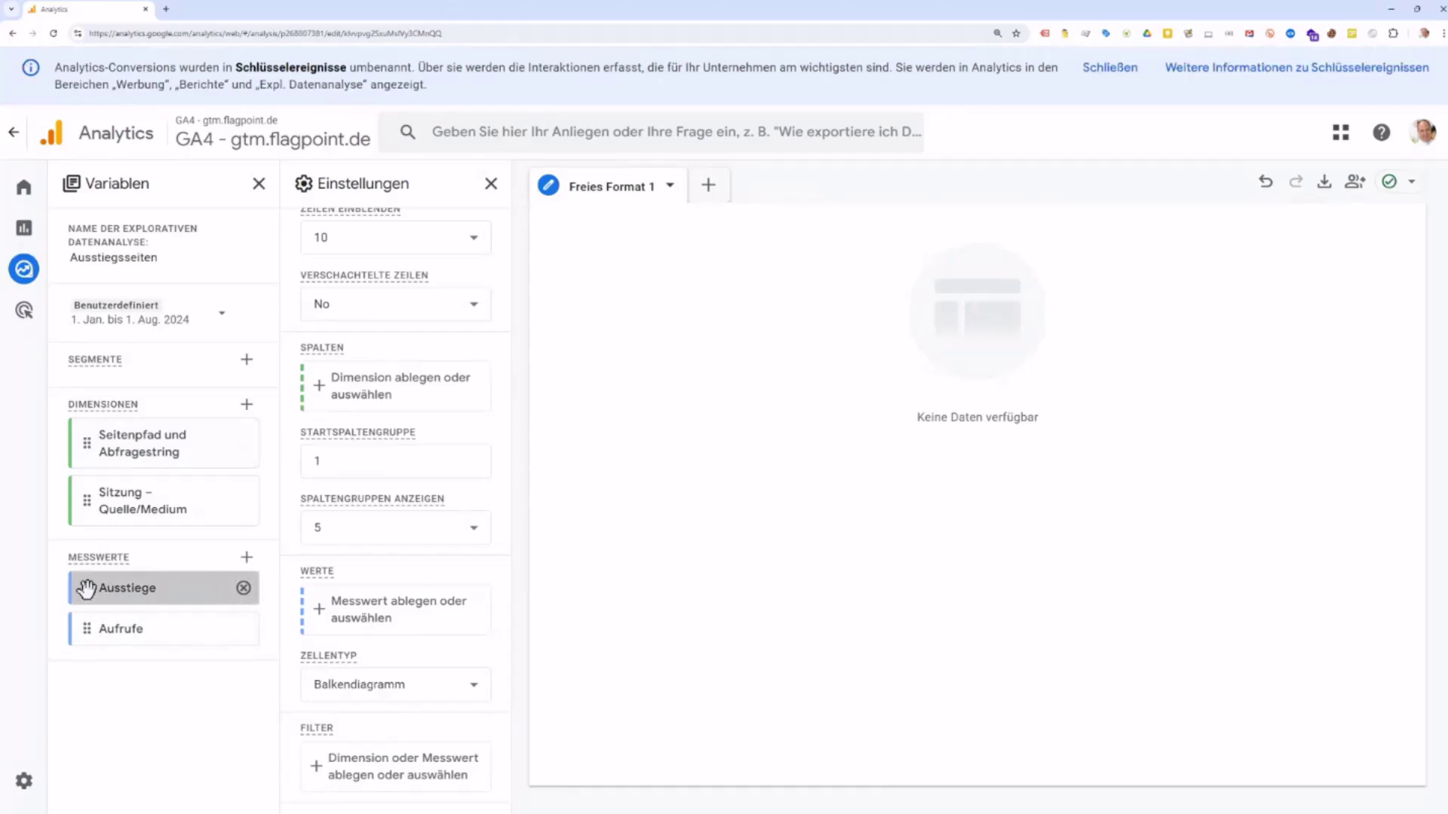
{"action": "double_click", "coordinate": [87, 590]}
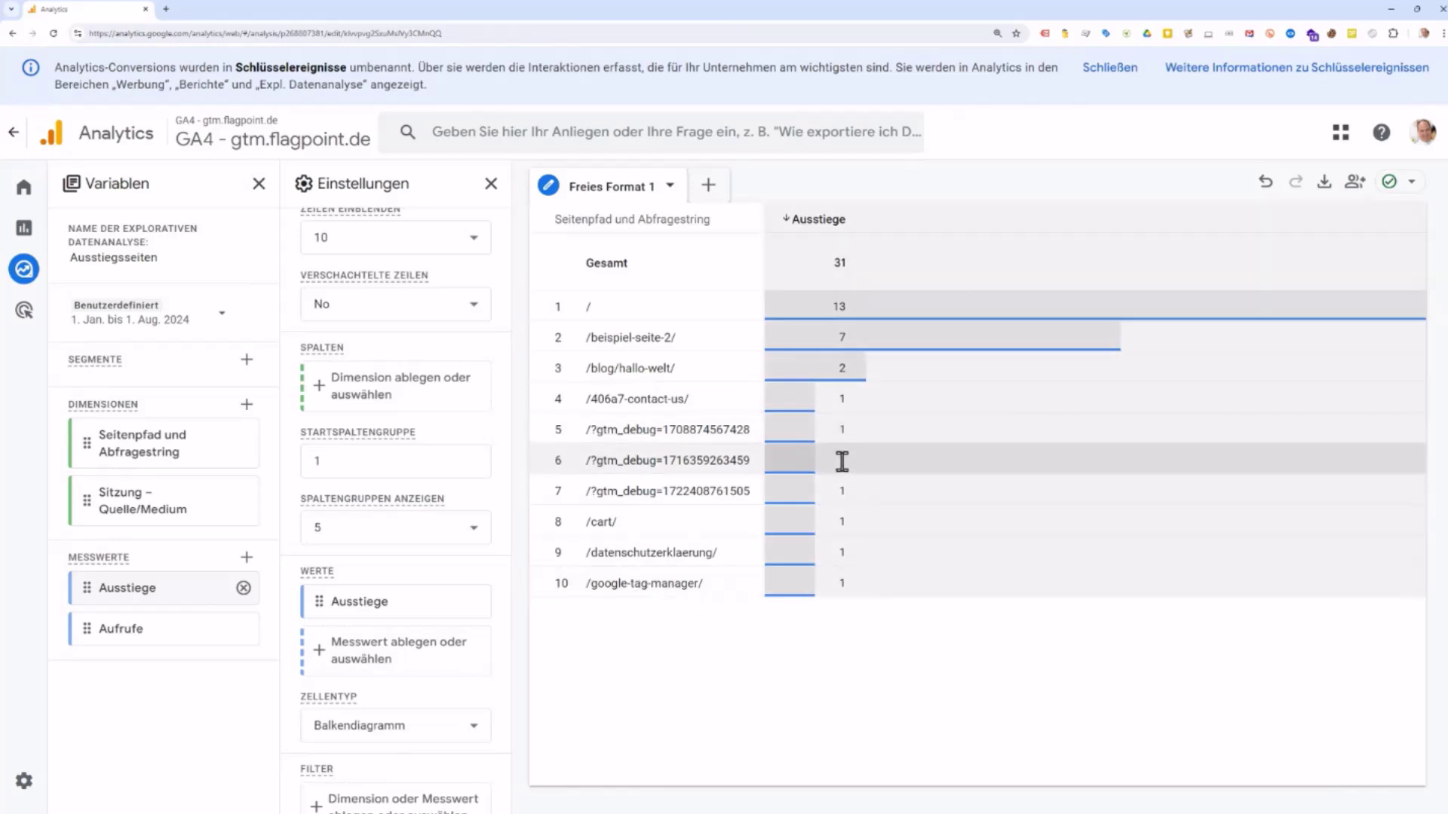
{"action": "double_click", "coordinate": [99, 638]}
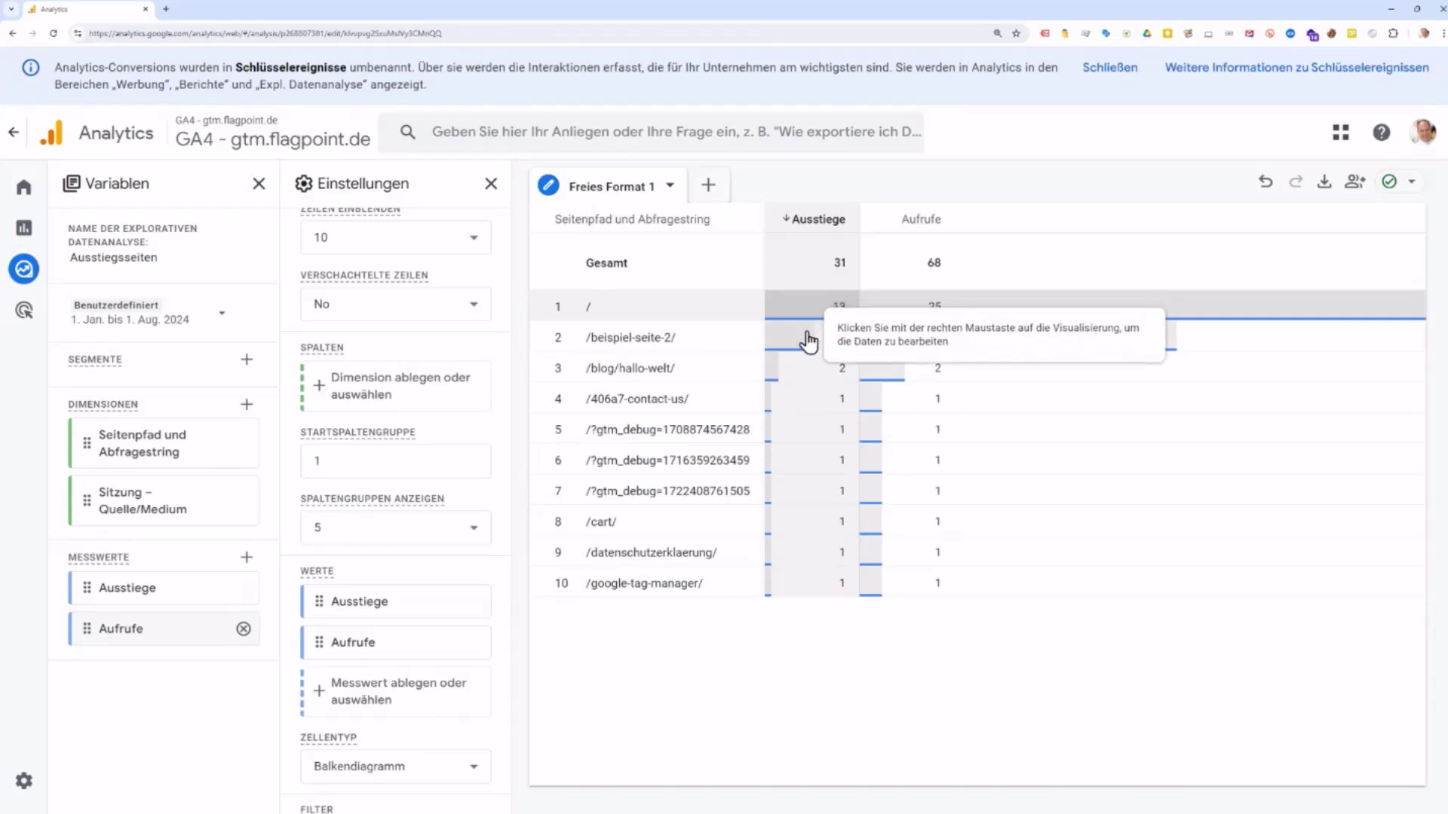
Step: Set the value cells' Zellentyp to Nur Text, try Heatmap, then return to Nur Text
{"action": "scroll", "coordinate": [425, 716], "scroll_direction": "down", "scroll_amount": 1}
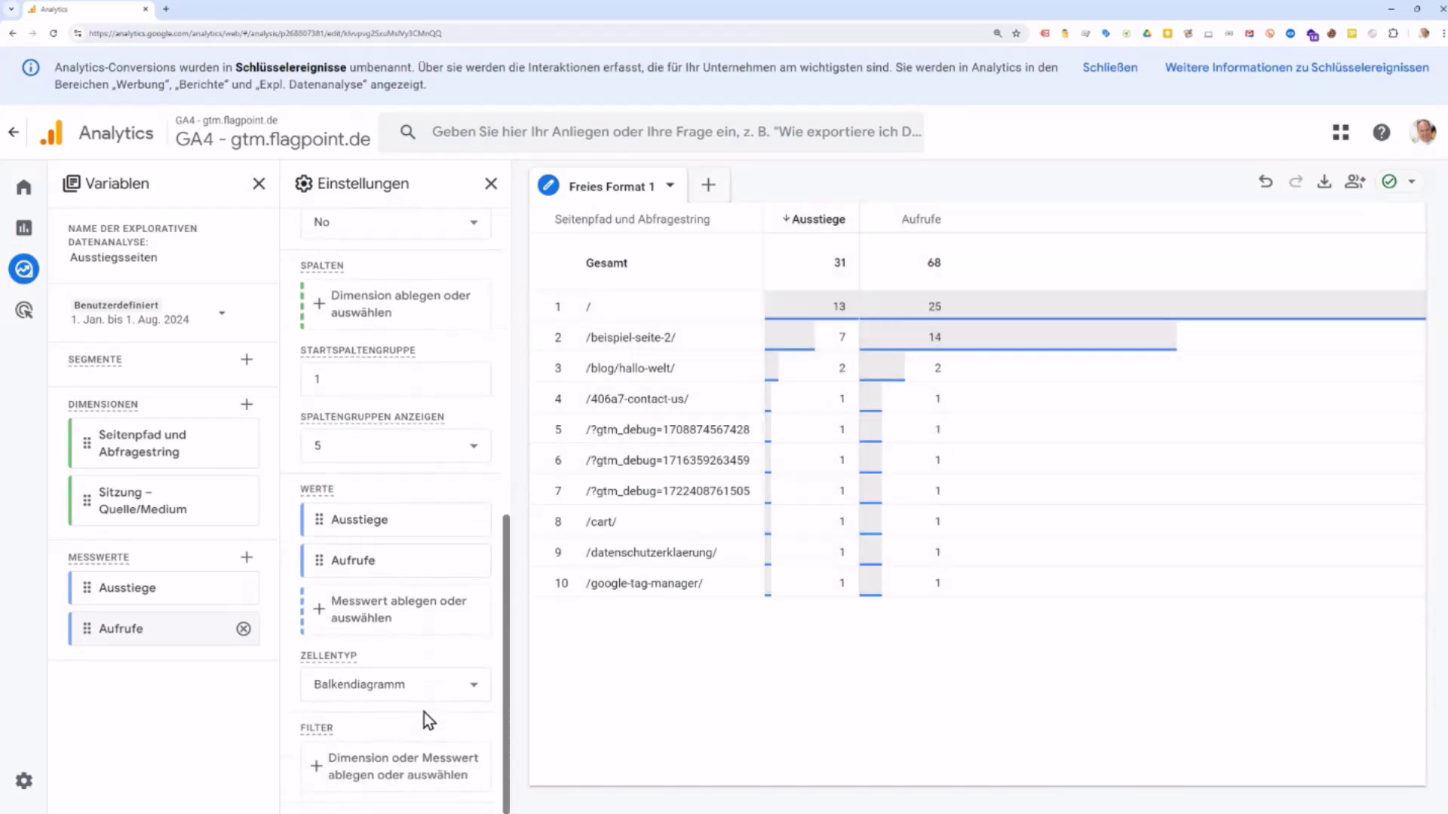
{"action": "left_click", "coordinate": [354, 691]}
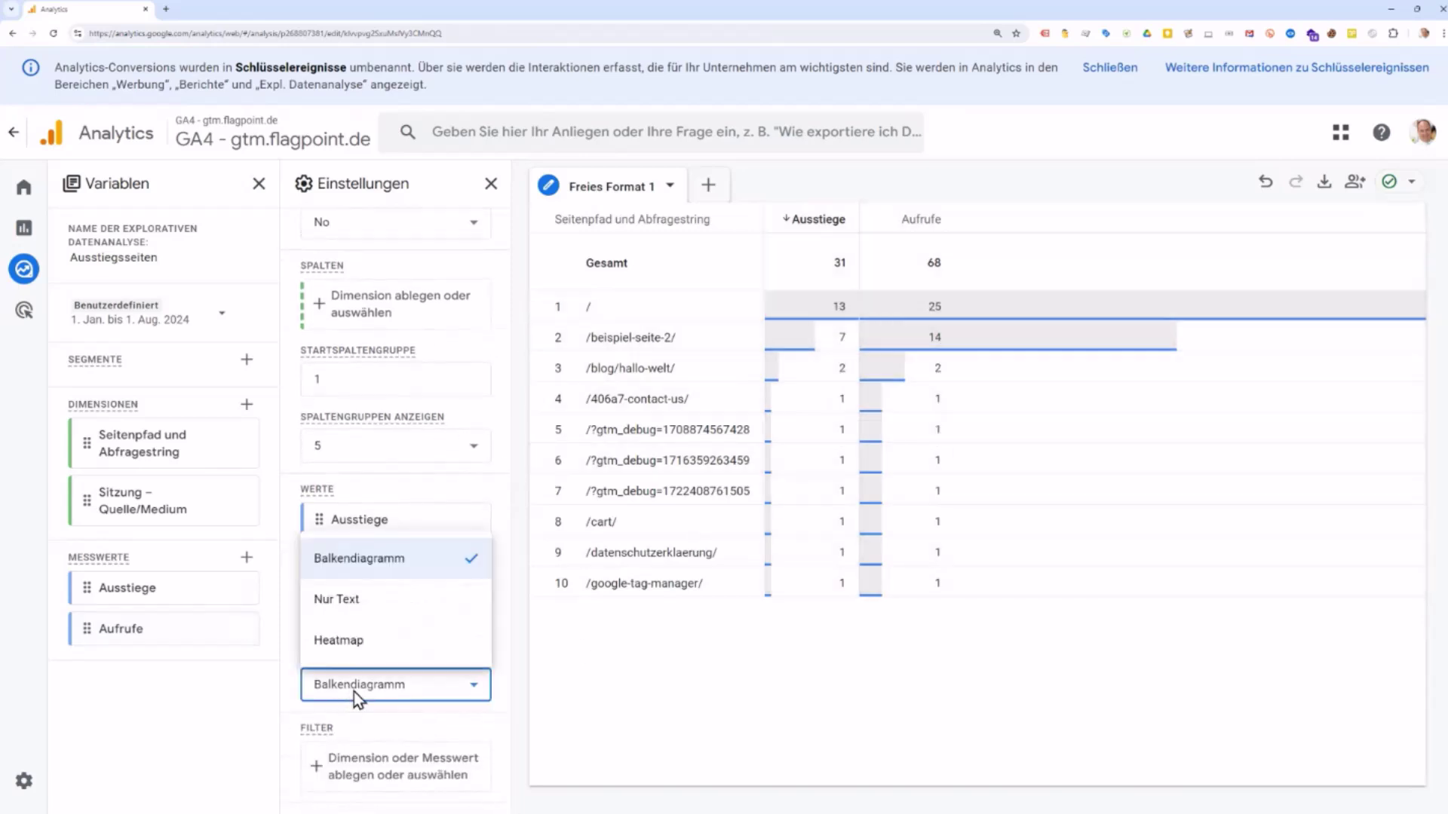
{"action": "left_click", "coordinate": [368, 602]}
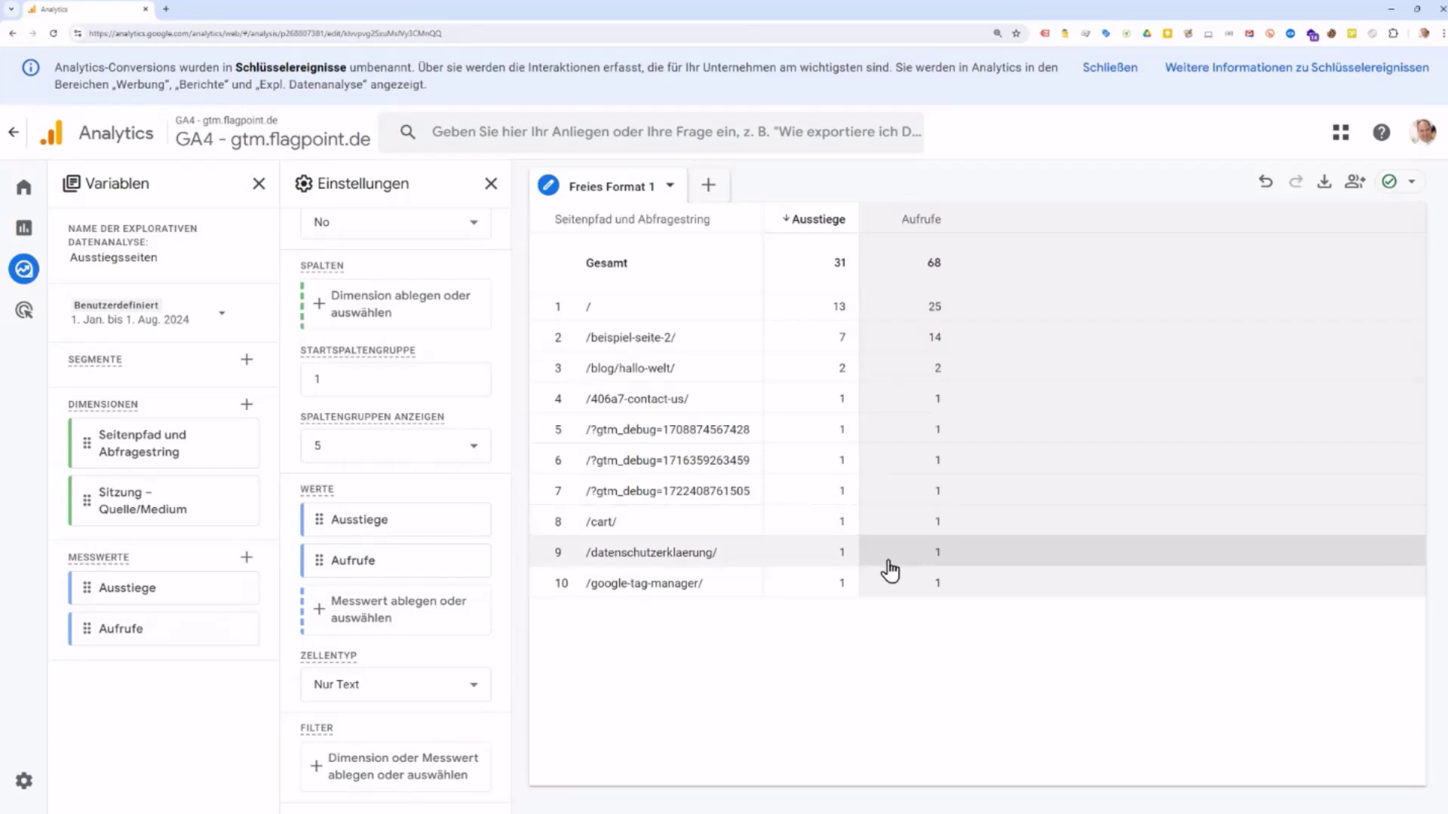
{"action": "left_click", "coordinate": [467, 690]}
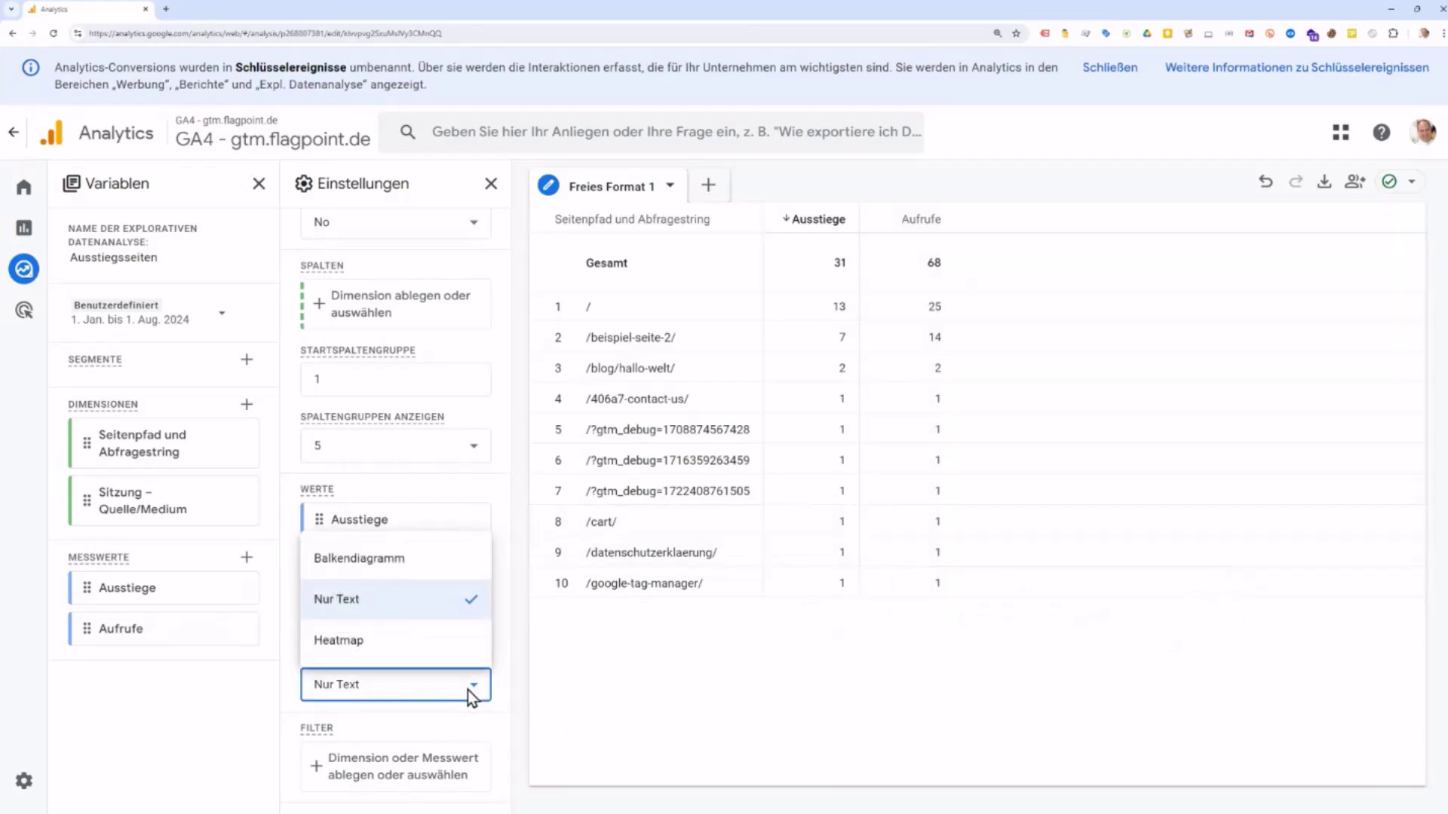
{"action": "left_click", "coordinate": [449, 644]}
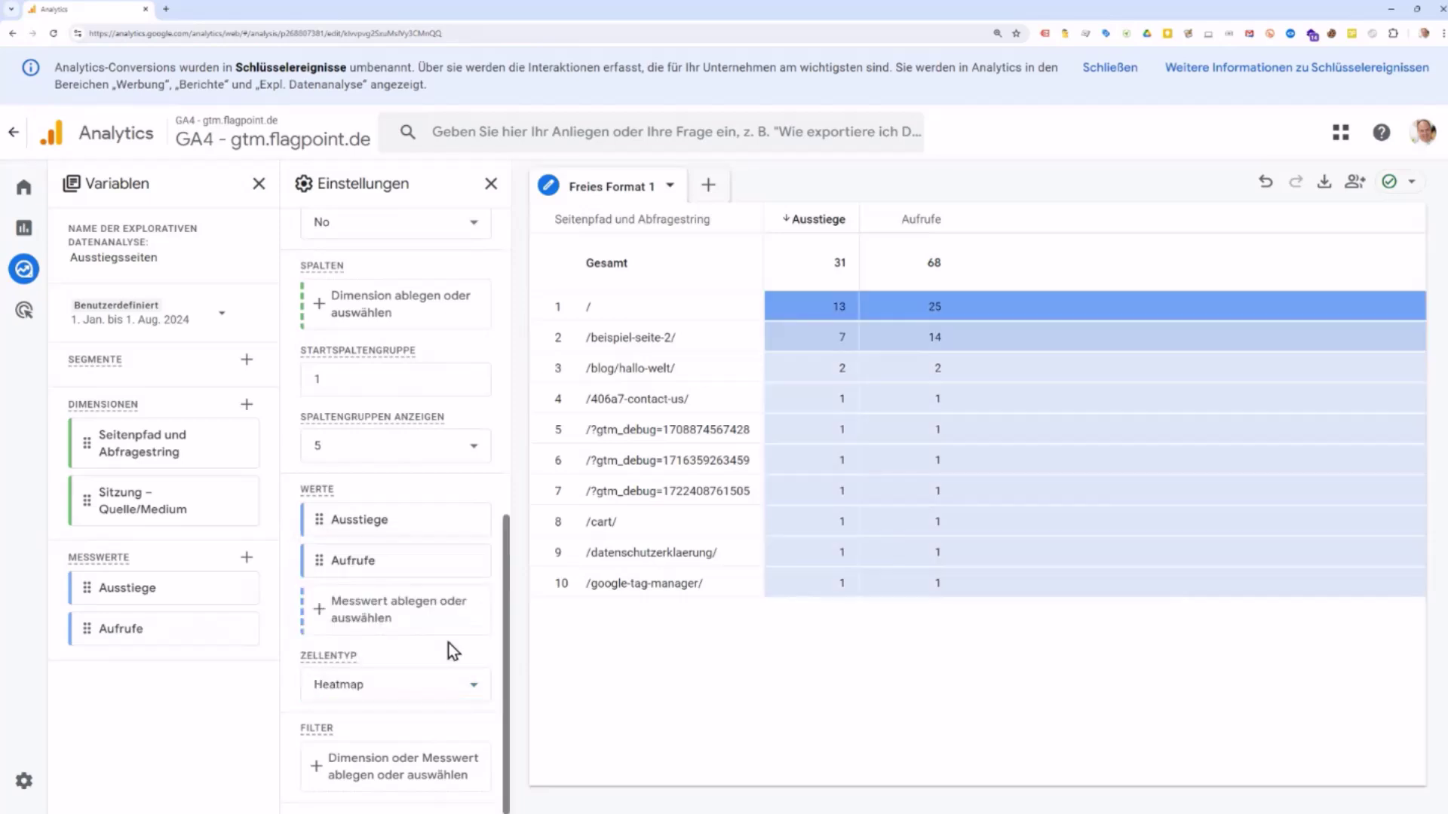
{"action": "left_click", "coordinate": [469, 689]}
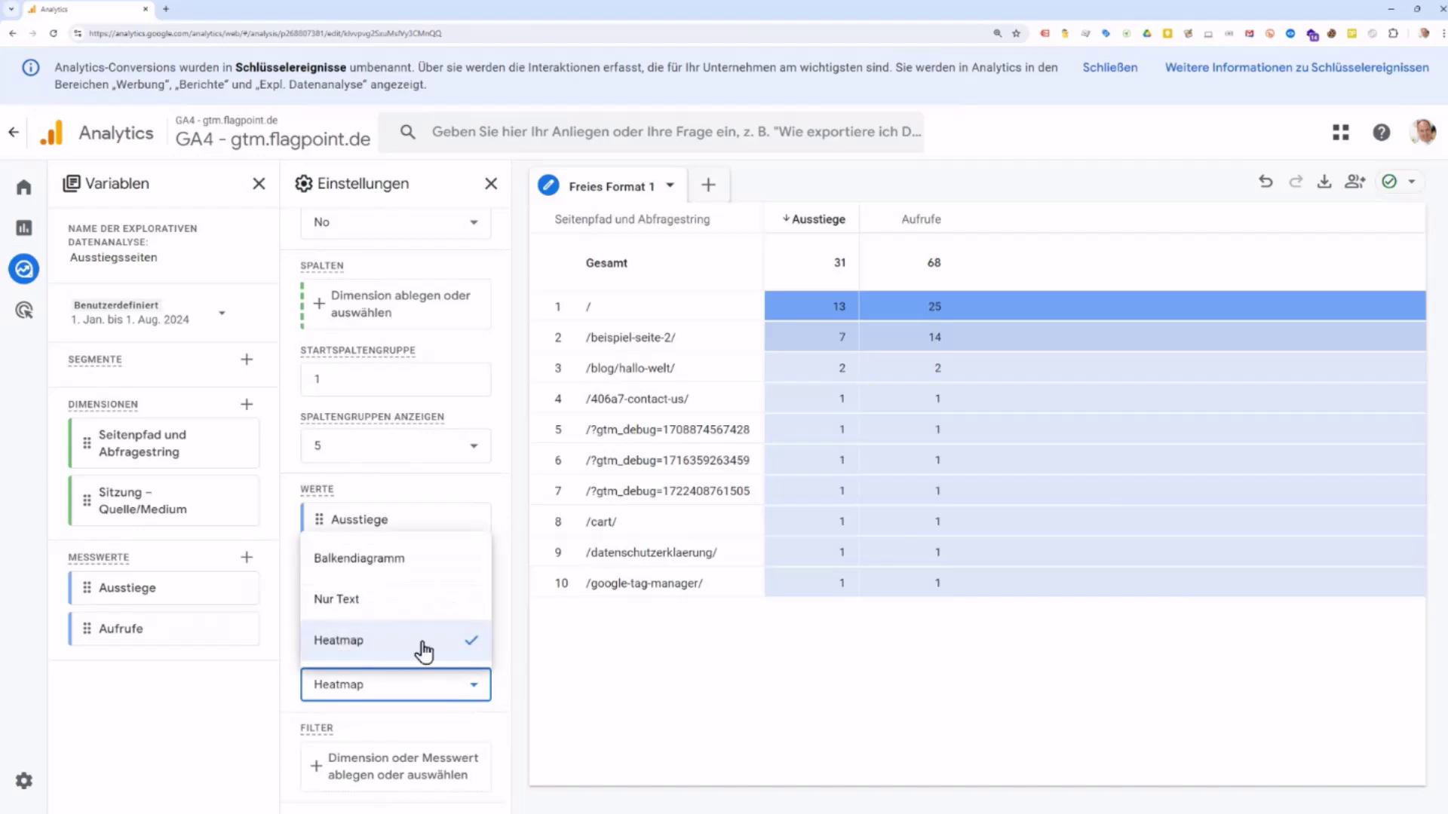
{"action": "left_click", "coordinate": [405, 601]}
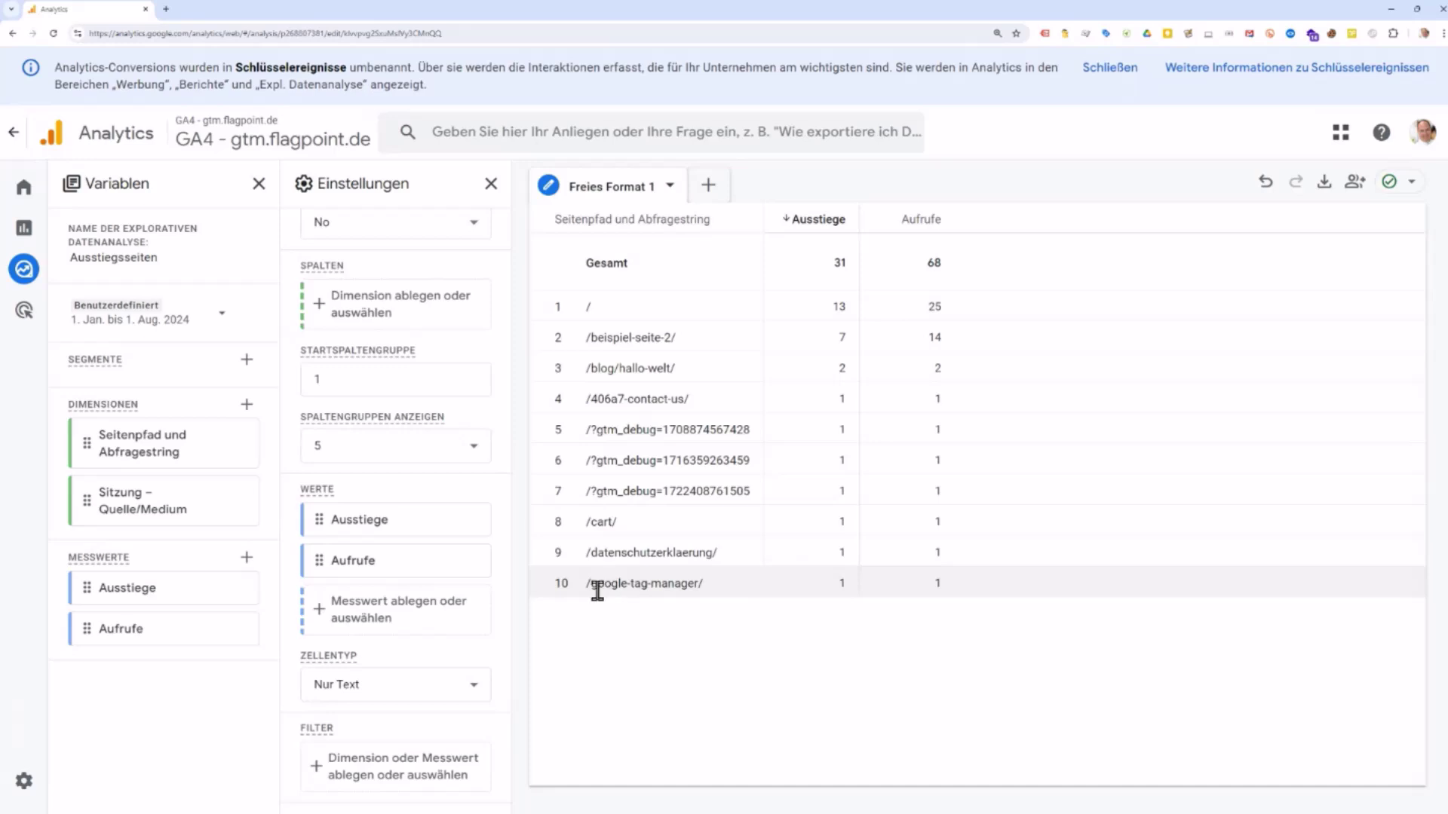
Step: Set Zeilen einblenden to 100 and scroll through the expanded Ausstiegsseiten rows
{"action": "scroll", "coordinate": [460, 592], "scroll_direction": "up", "scroll_amount": 3}
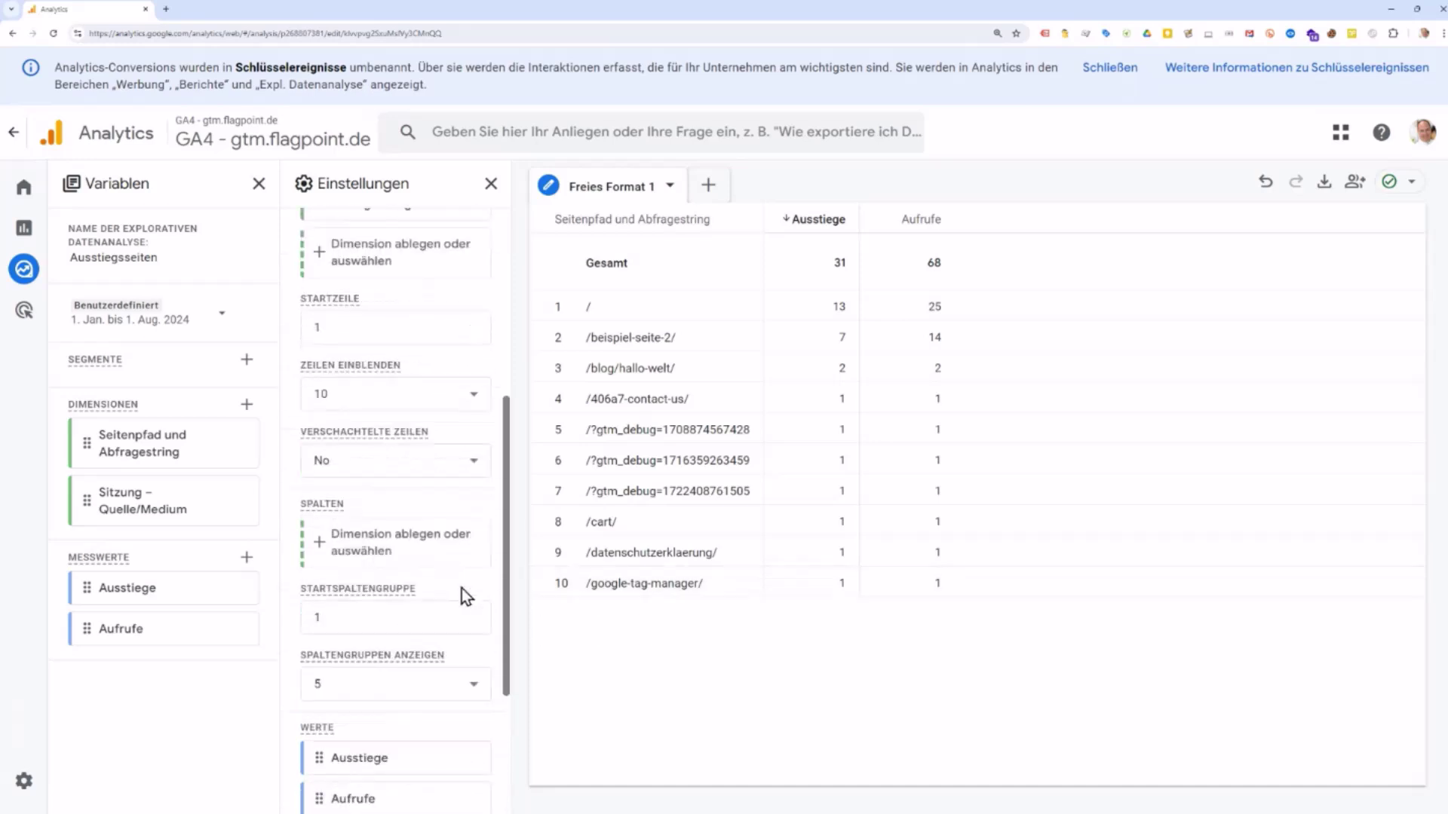
{"action": "scroll", "coordinate": [461, 589], "scroll_direction": "up", "scroll_amount": 1}
{"action": "left_click", "coordinate": [475, 441]}
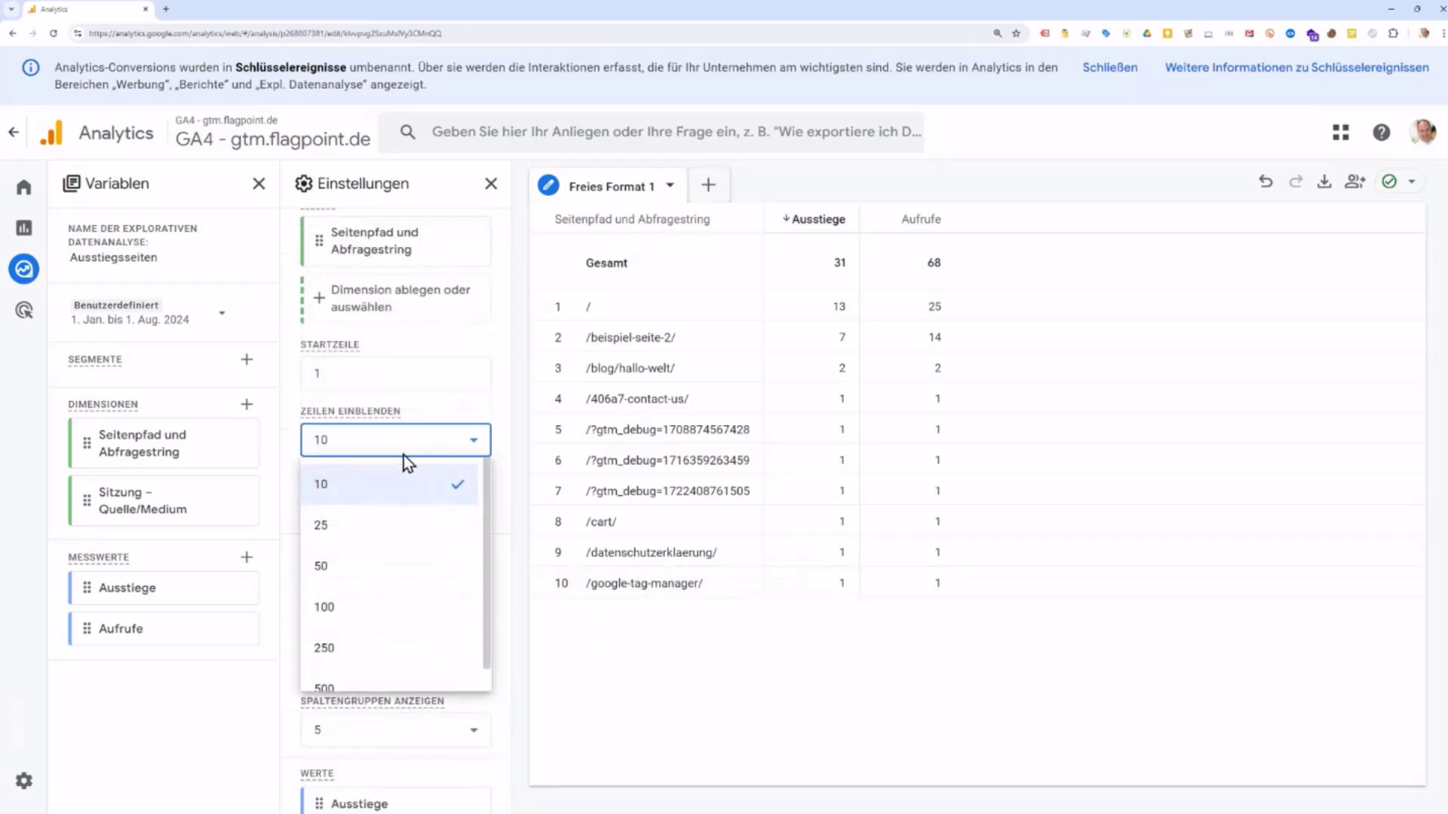
{"action": "left_click", "coordinate": [389, 605]}
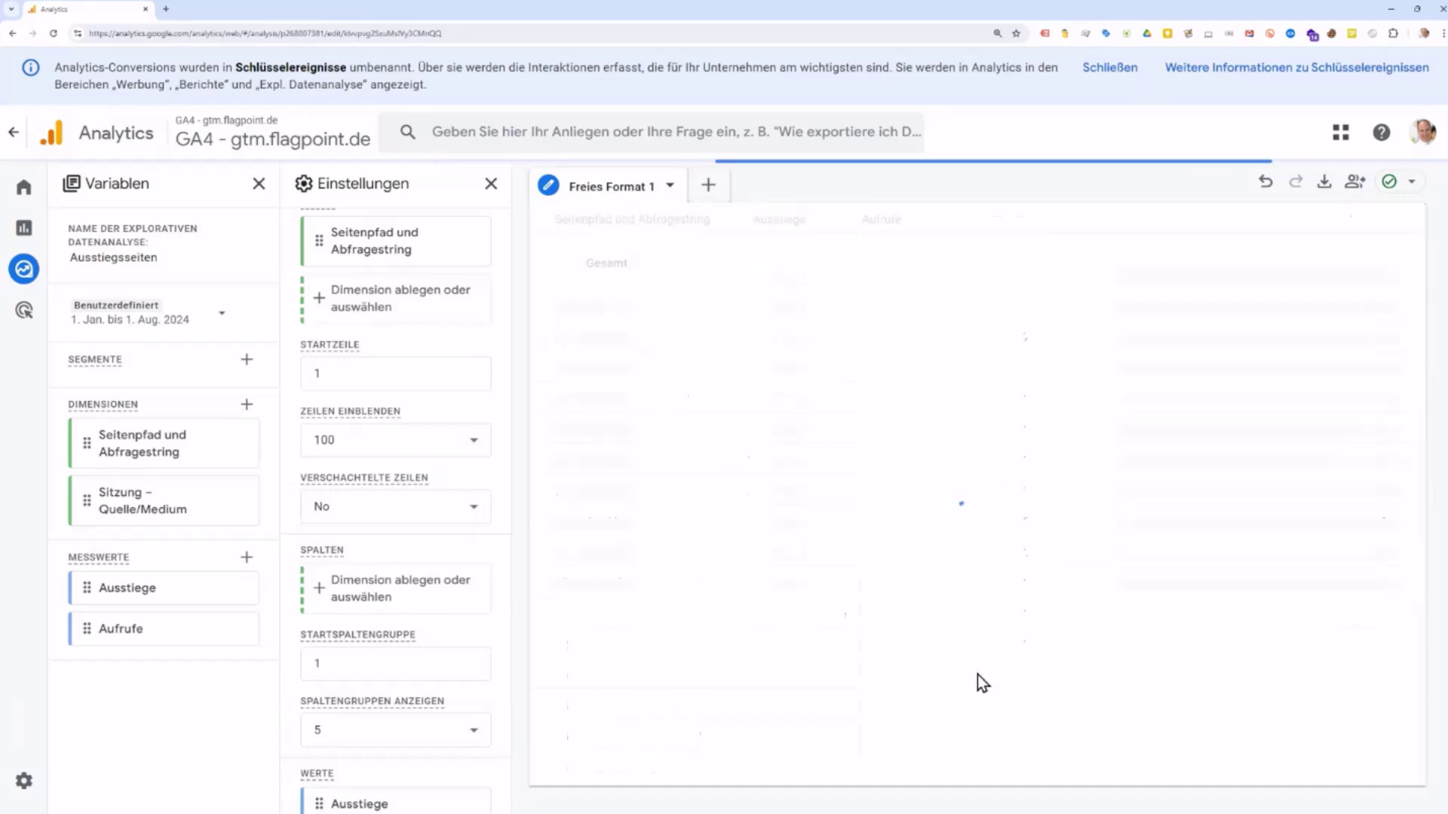
{"action": "scroll", "coordinate": [912, 545], "scroll_direction": "down", "scroll_amount": 5}
{"action": "scroll", "coordinate": [1313, 537], "scroll_direction": "up", "scroll_amount": 4}
{"action": "scroll", "coordinate": [1315, 536], "scroll_direction": "up", "scroll_amount": 2}
{"action": "scroll", "coordinate": [1311, 537], "scroll_direction": "down", "scroll_amount": 5}
{"action": "scroll", "coordinate": [1298, 546], "scroll_direction": "up", "scroll_amount": 5}
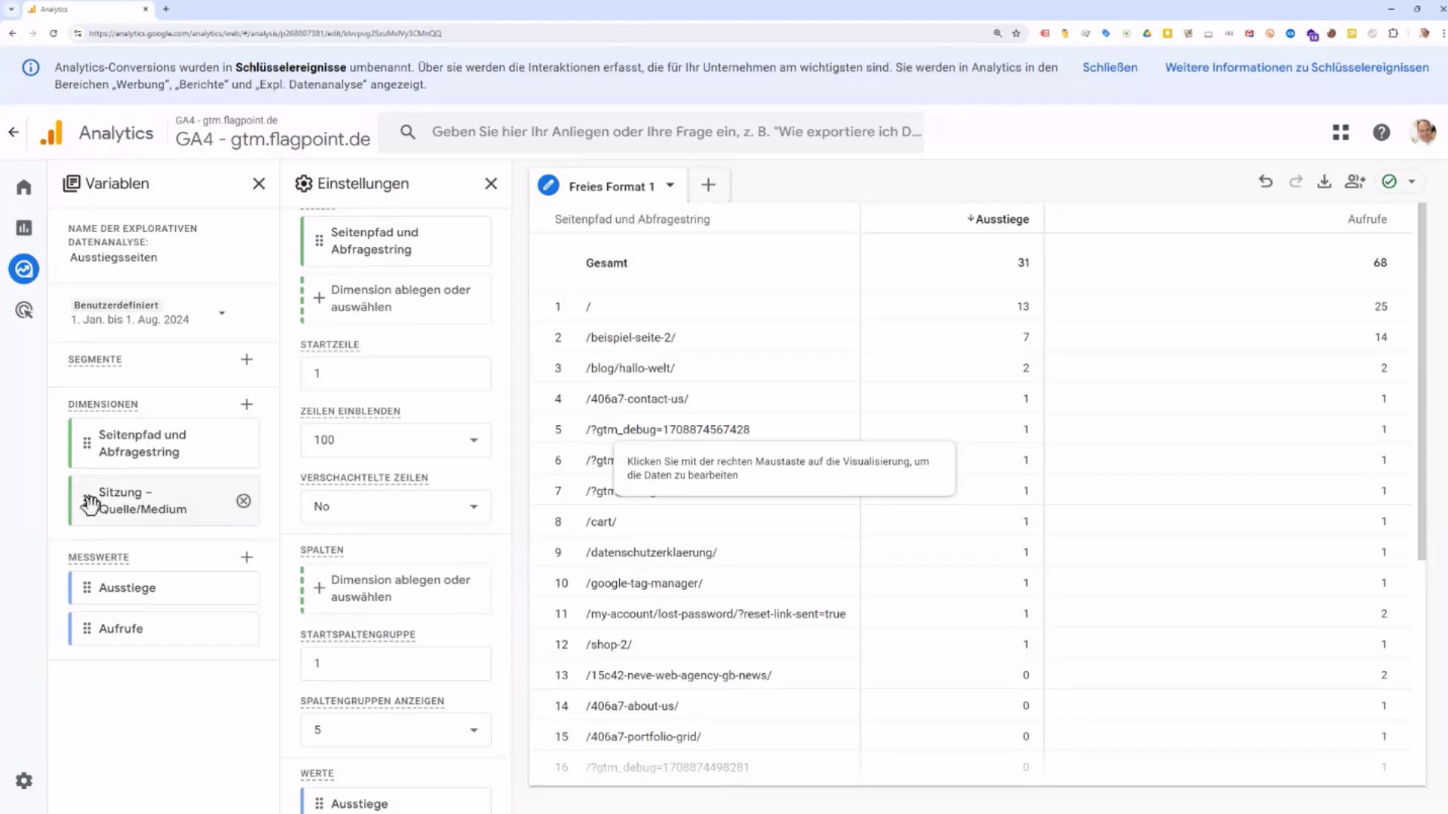
{"action": "left_click_drag", "start_coordinate": [84, 494], "coordinate": [85, 496]}
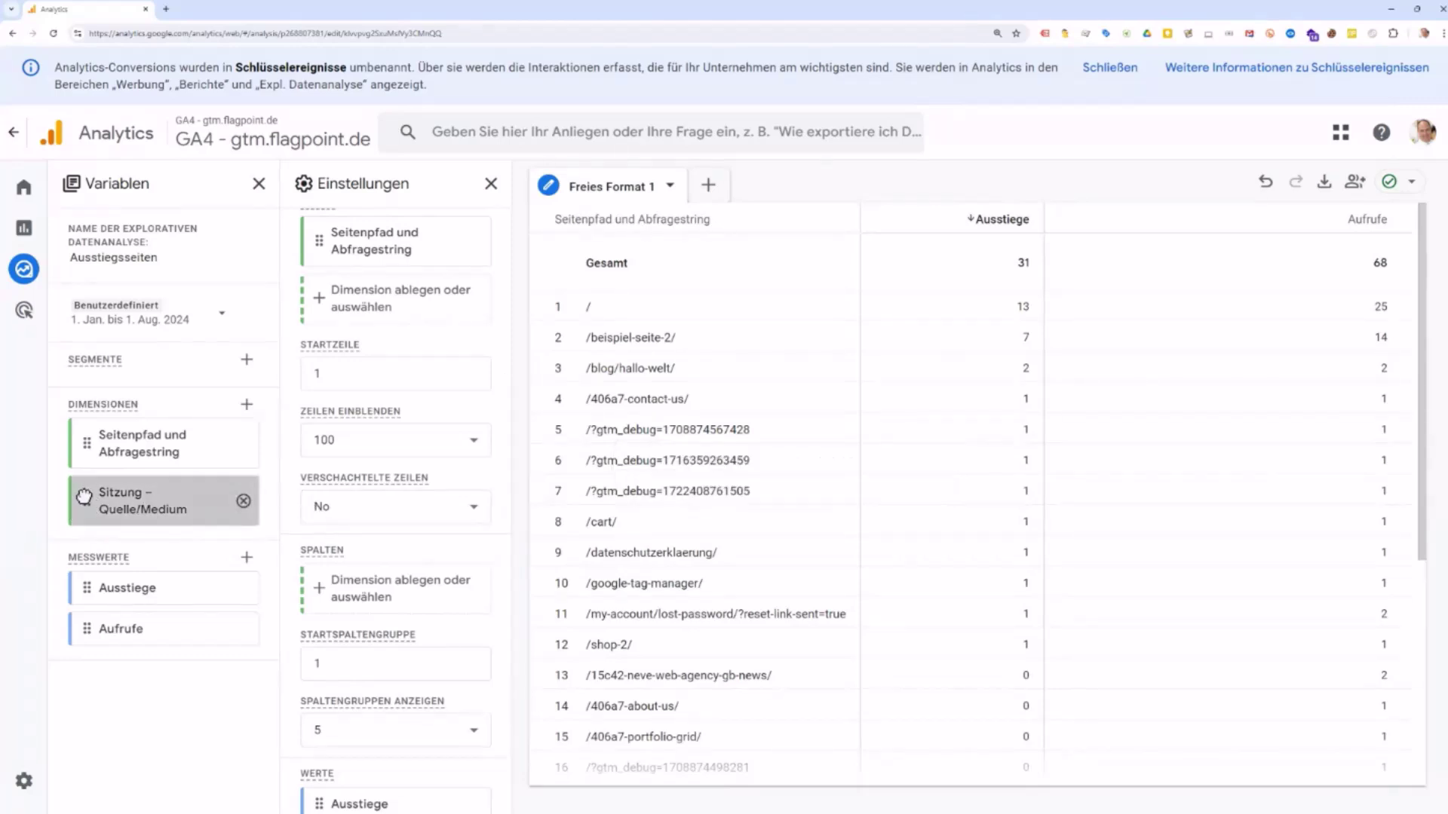
{"action": "double_click", "coordinate": [84, 494]}
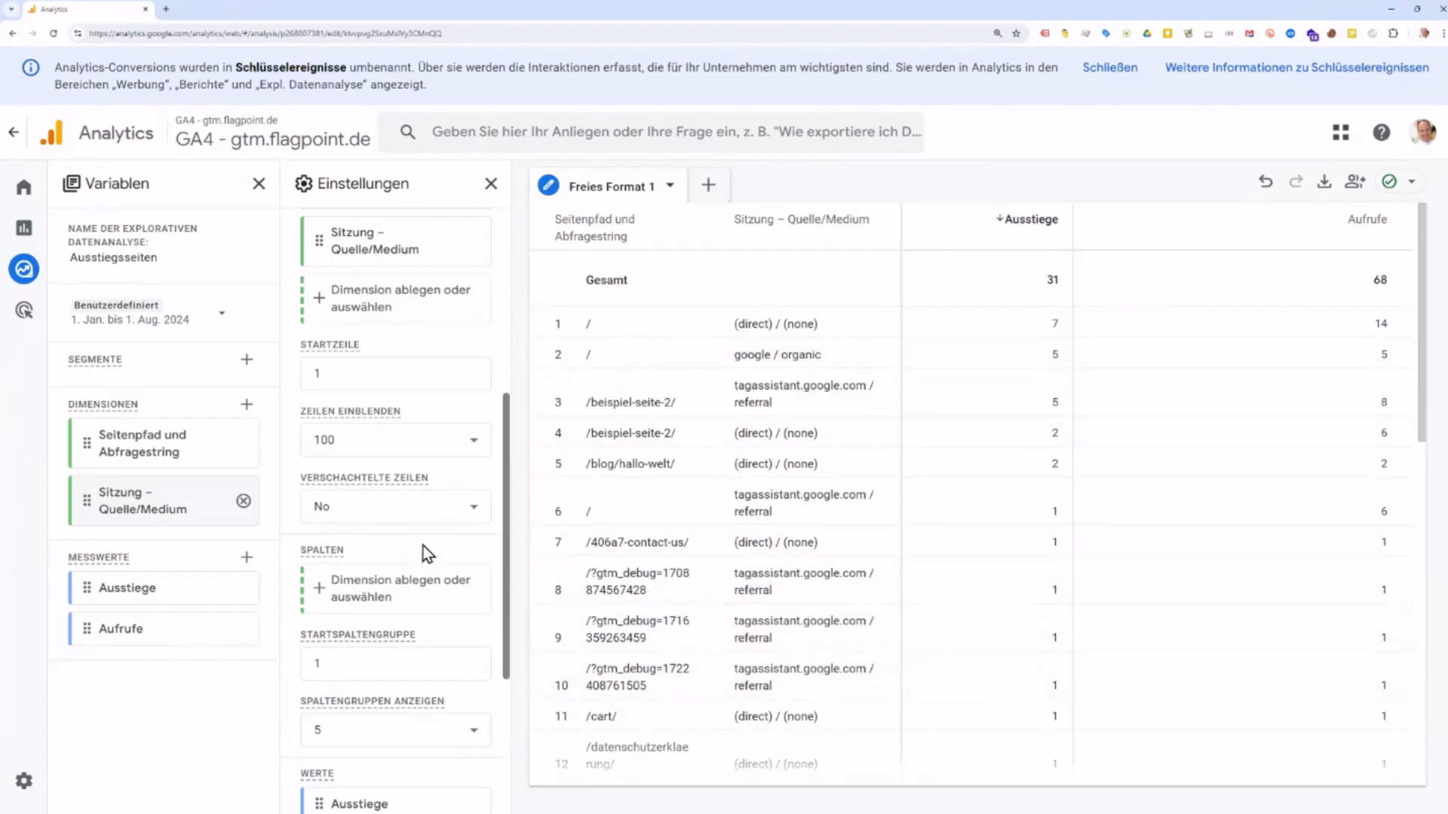
{"action": "scroll", "coordinate": [423, 546], "scroll_direction": "up", "scroll_amount": 3}
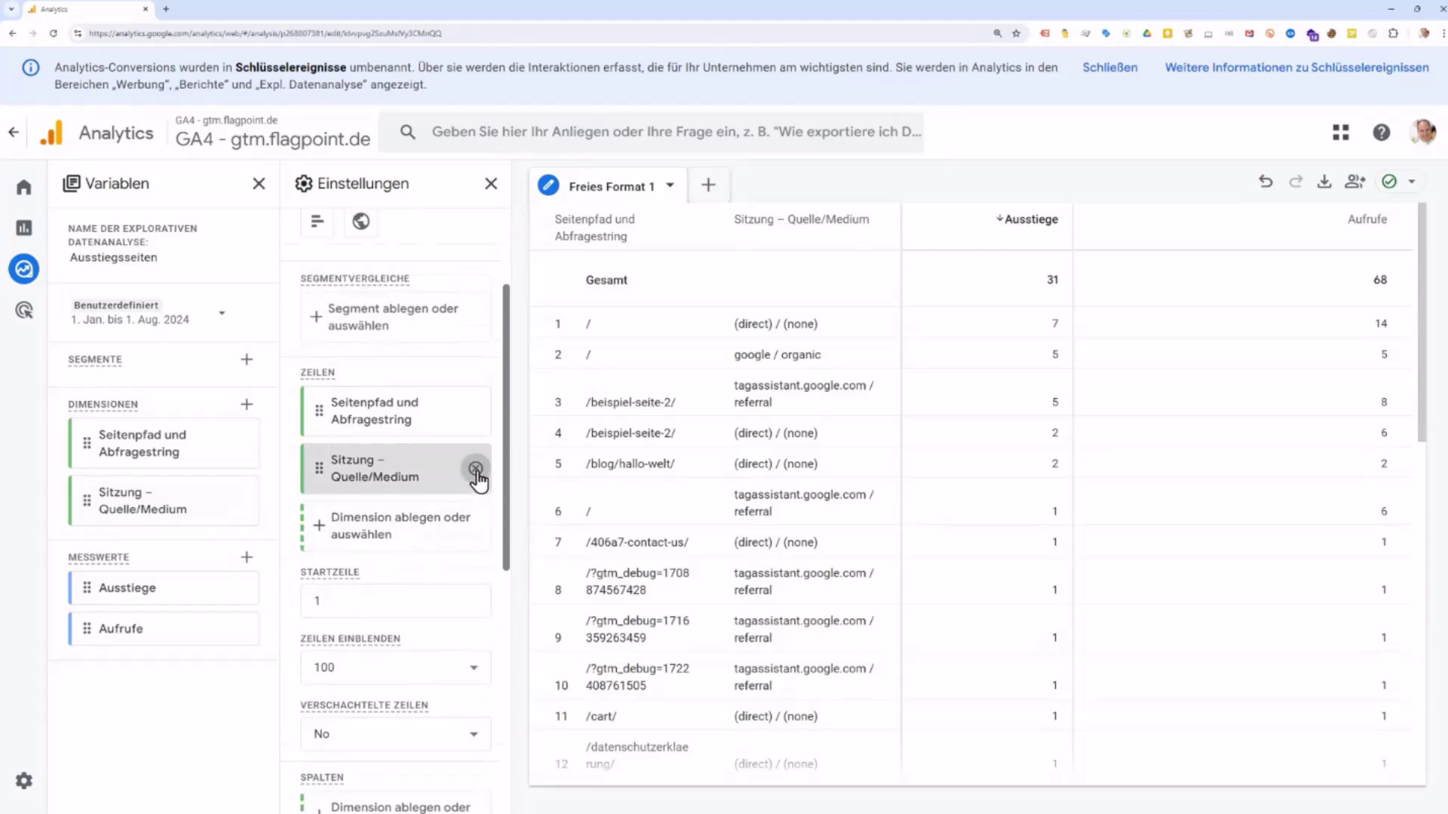
{"action": "left_click", "coordinate": [476, 469]}
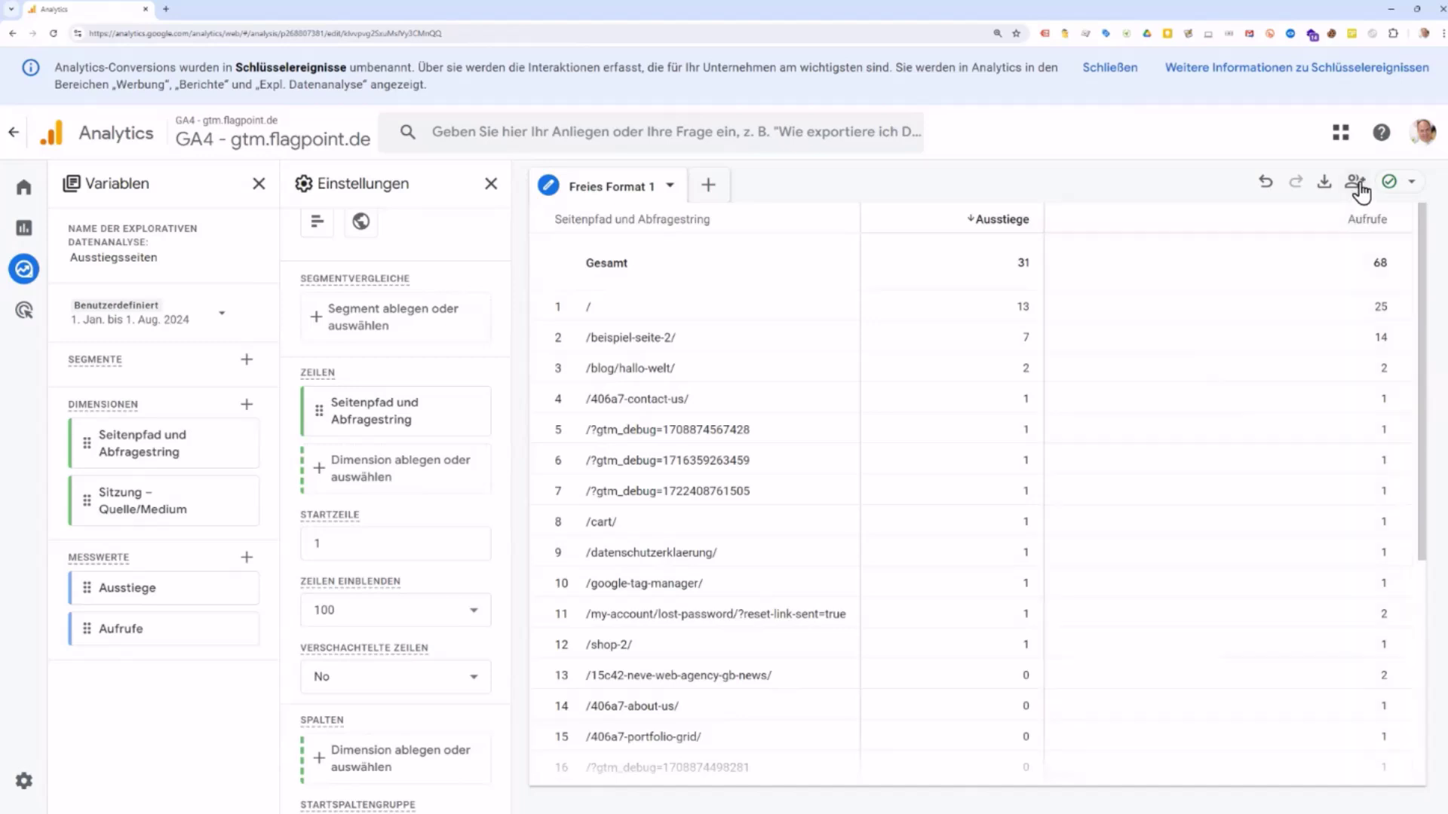
Step: Share the Ausstiegsseiten exploration read-only with all users of the property
{"action": "left_click", "coordinate": [1356, 183]}
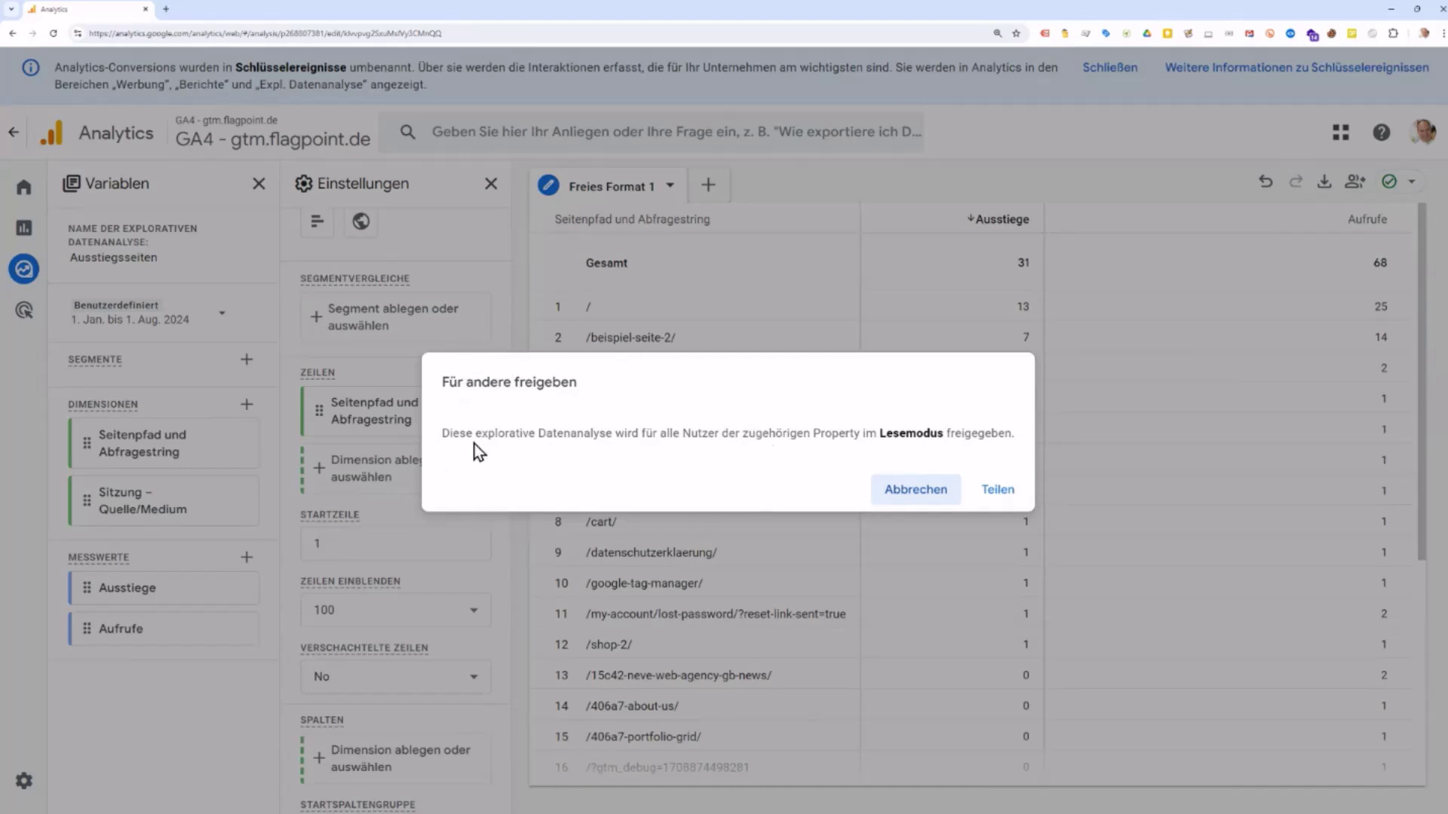
{"action": "left_click_drag", "start_coordinate": [453, 434], "coordinate": [972, 435]}
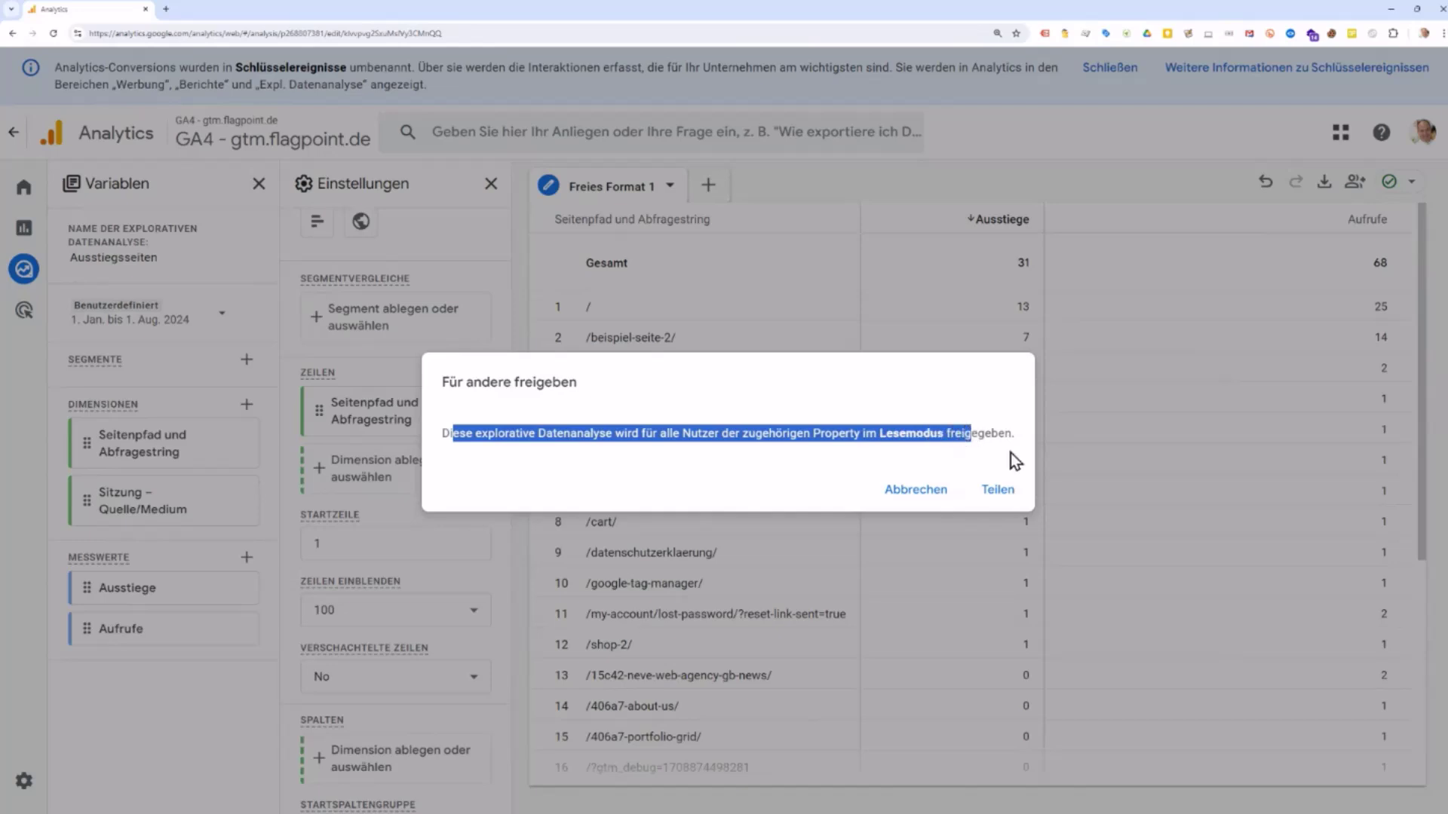
{"action": "left_click", "coordinate": [998, 493]}
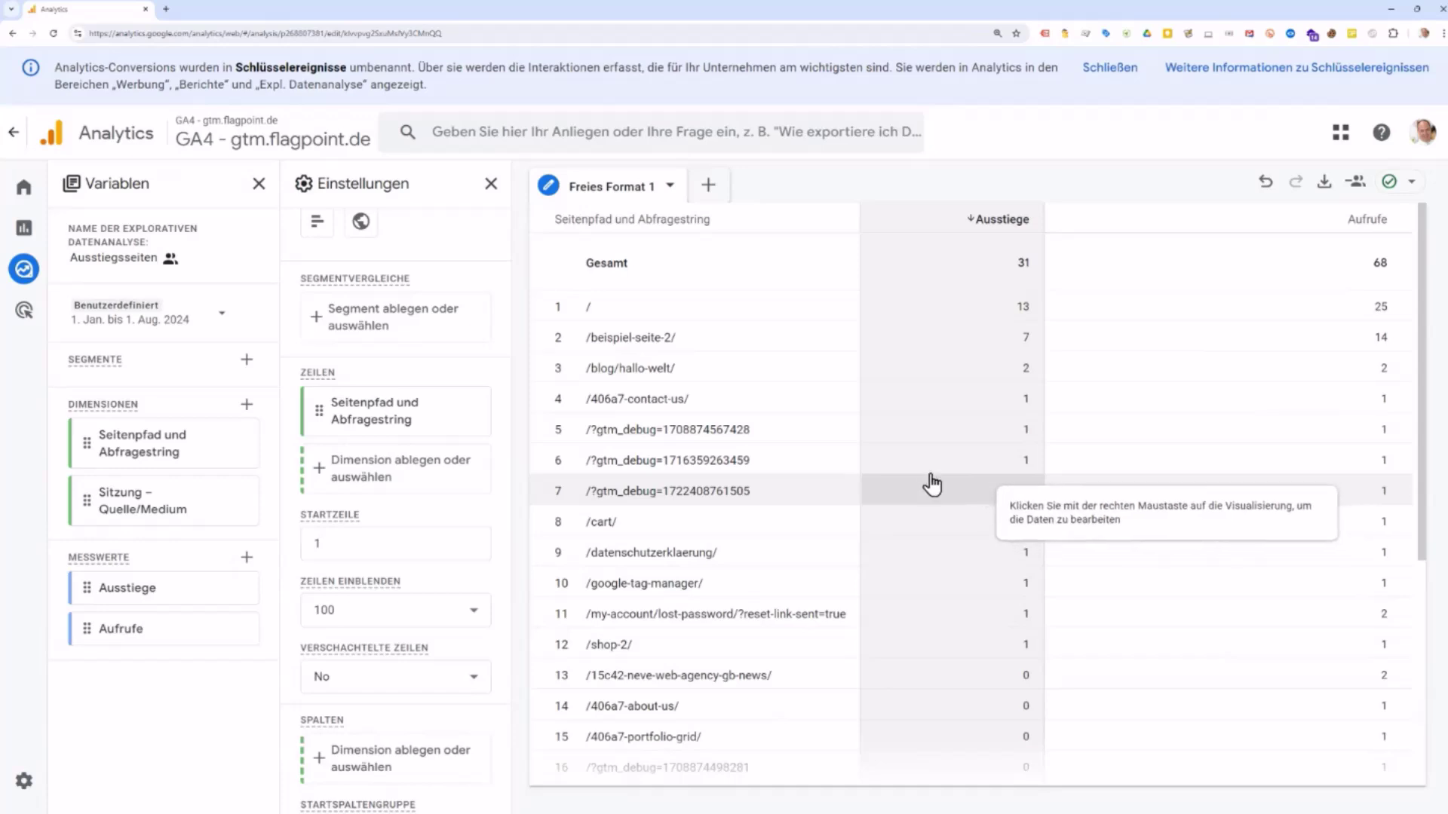
Step: Open the Explorative Datenanalysen overview and check Ausstiegsseiten's actions menu without changing anything
{"action": "left_click", "coordinate": [8, 285]}
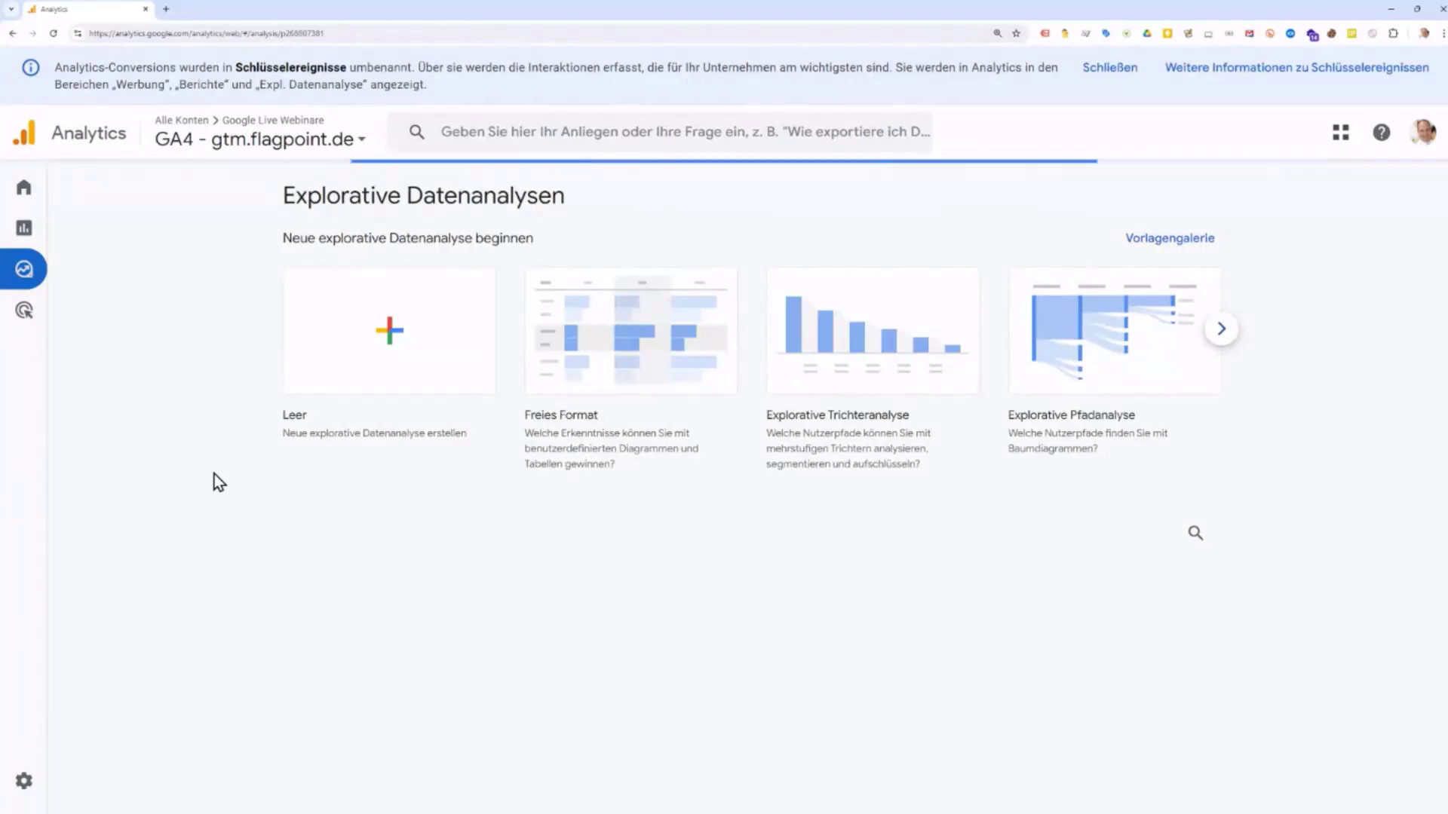
{"action": "scroll", "coordinate": [460, 521], "scroll_direction": "down", "scroll_amount": 2}
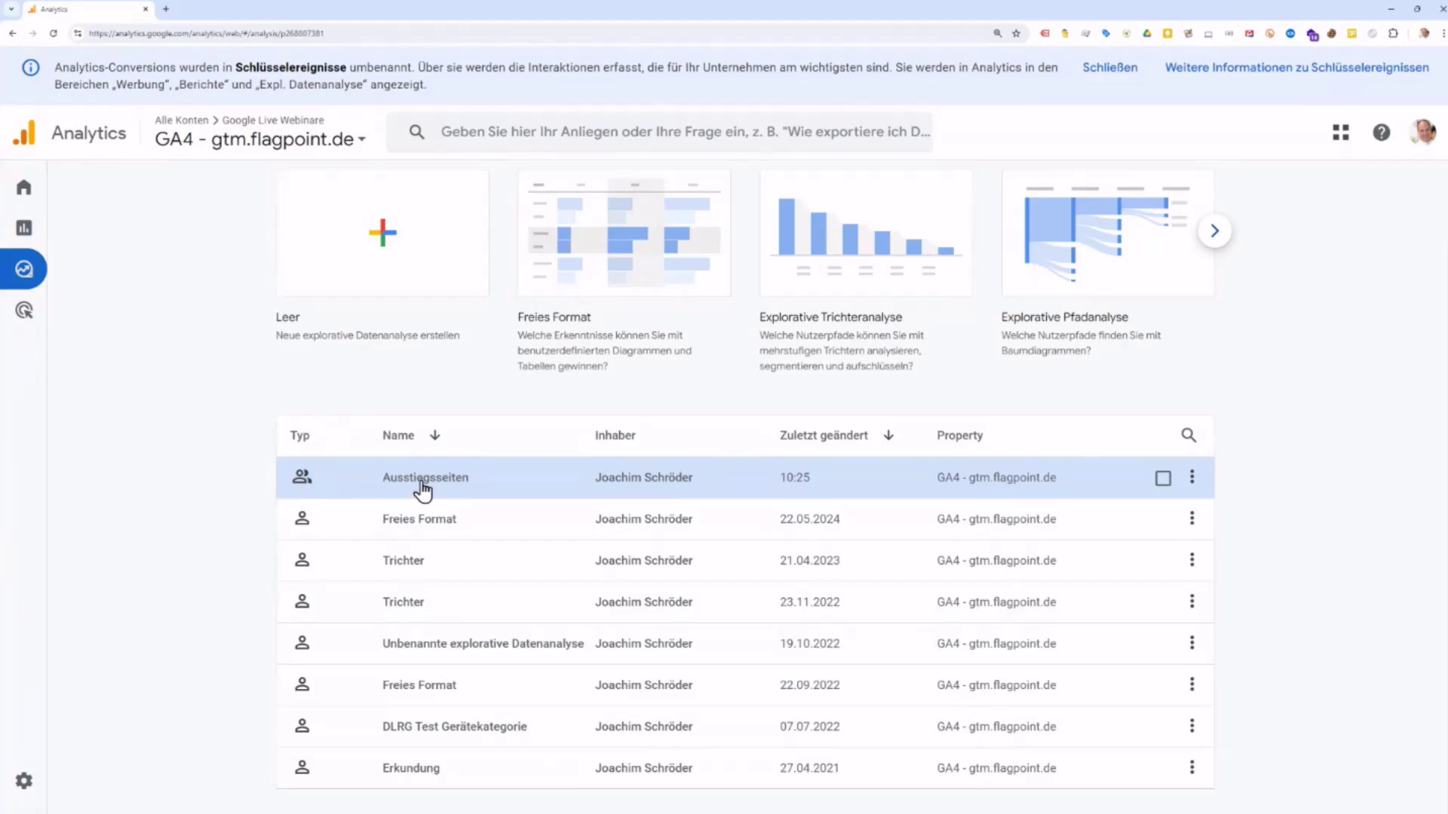
{"action": "left_click", "coordinate": [1163, 481]}
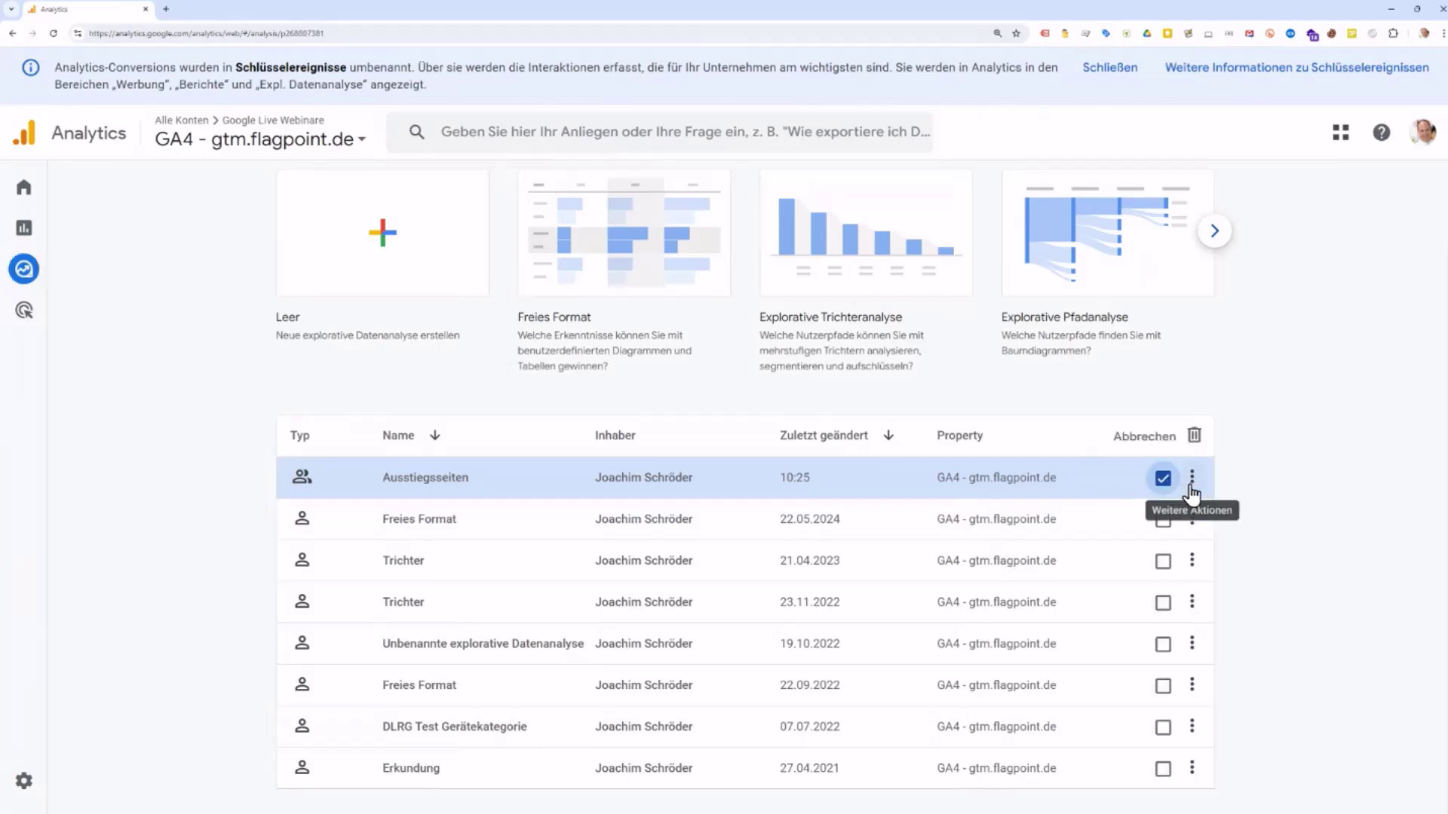
{"action": "left_click", "coordinate": [1192, 481]}
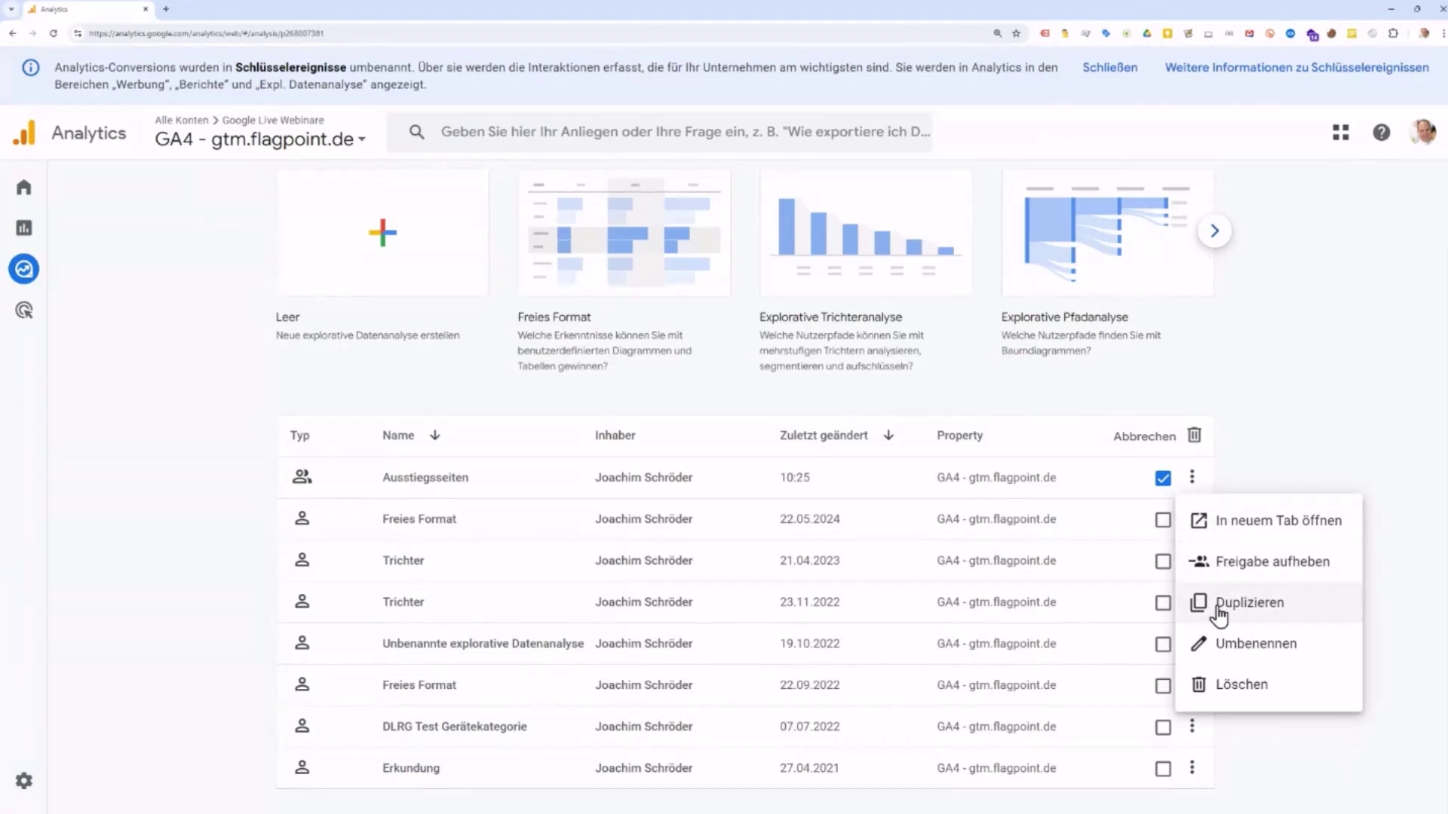
{"action": "left_click", "coordinate": [1315, 387]}
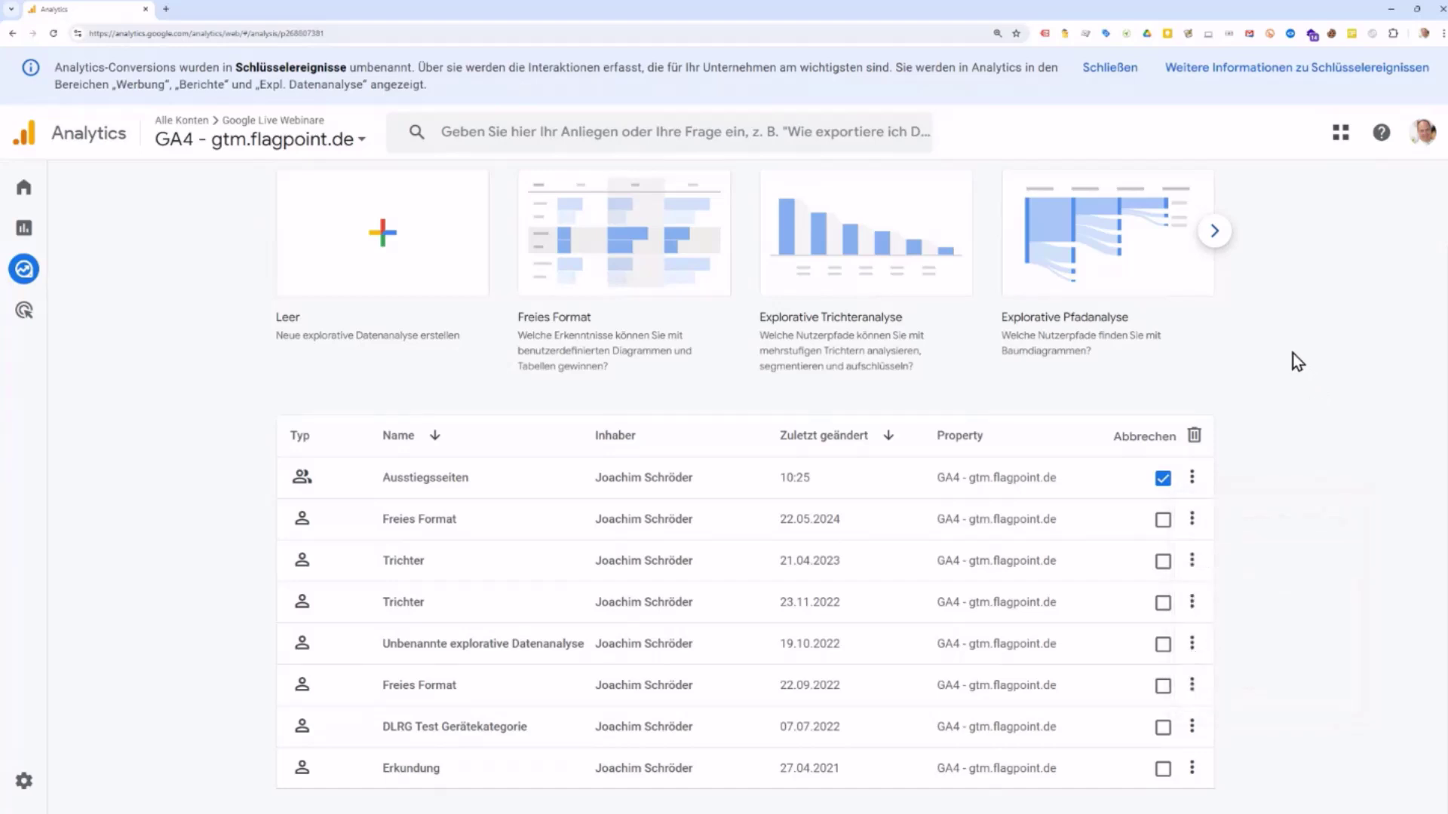
{"action": "scroll", "coordinate": [1302, 523], "scroll_direction": "up", "scroll_amount": 2}
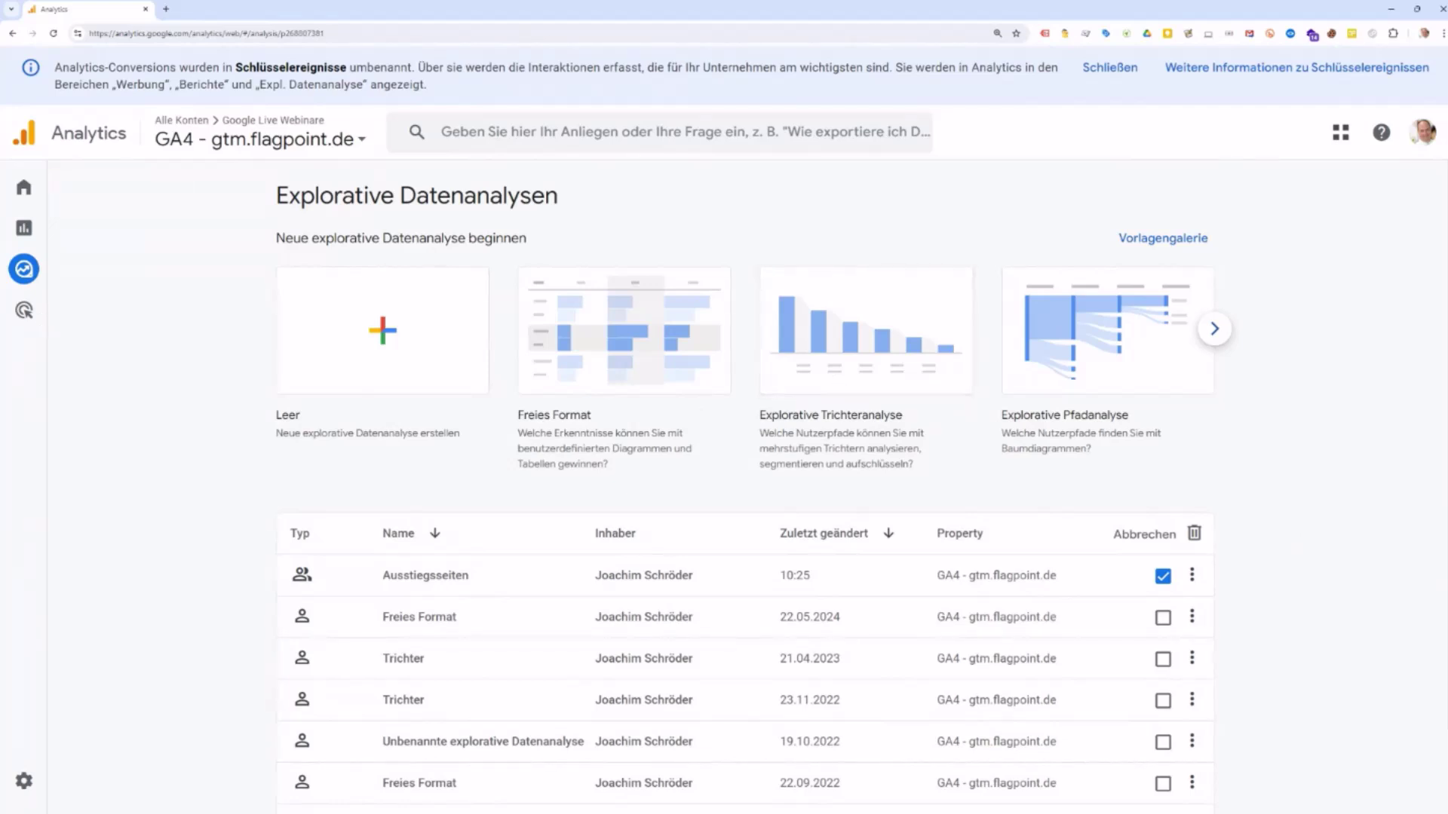
{"action": "mouse_move", "coordinate": [38, 268]}
Step: Go to the property's Startseite from the left navigation
{"action": "left_click", "coordinate": [33, 198]}
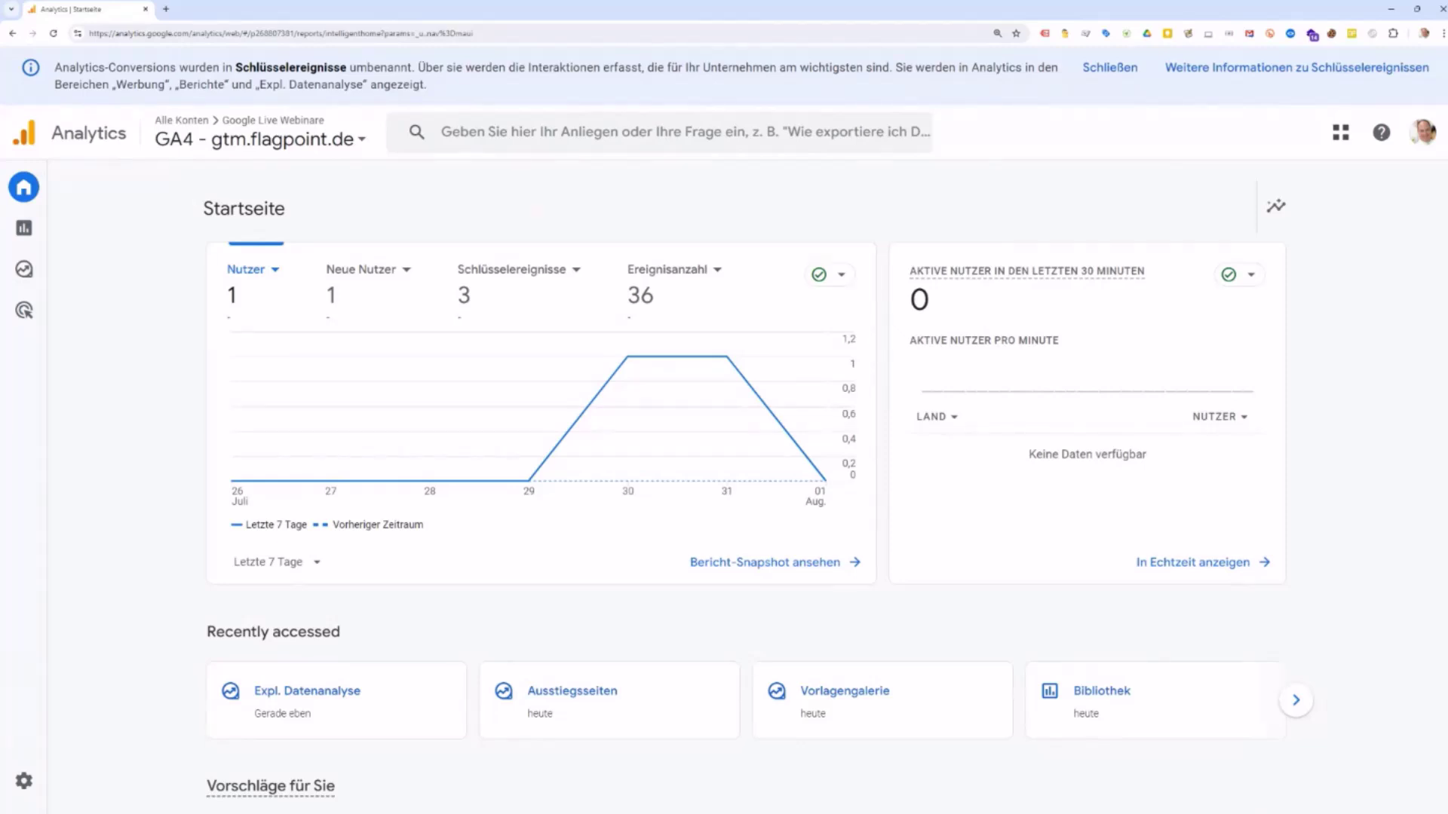
Step: Search 'google campaign url' in a new tab and open the Campaign URL Builder result
{"action": "left_click", "coordinate": [166, 8]}
{"action": "left_click", "coordinate": [173, 34]}
{"action": "type", "text": "g"}
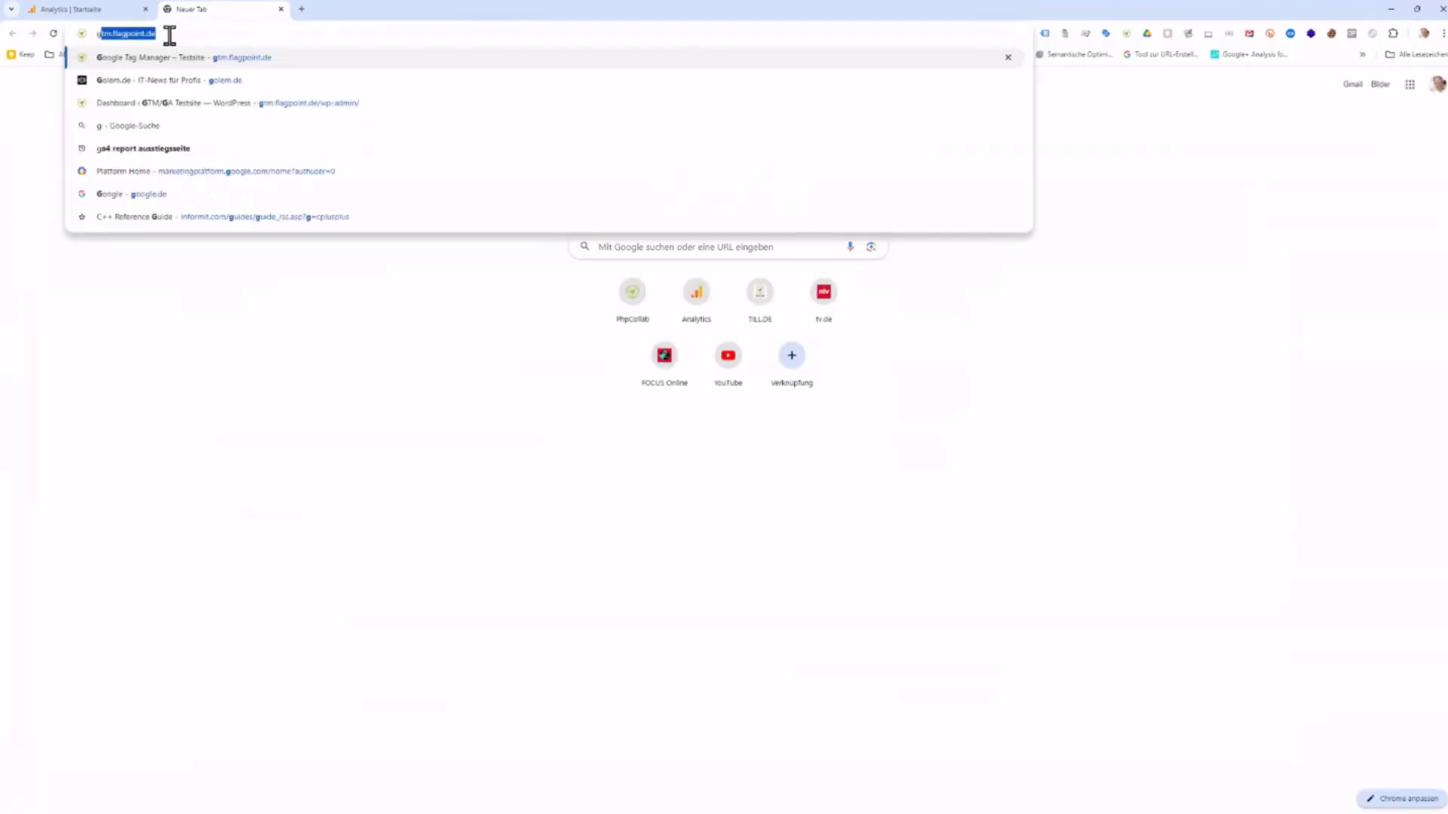
{"action": "type", "text": "oogle camp"}
{"action": "key", "text": "BackSpace"}
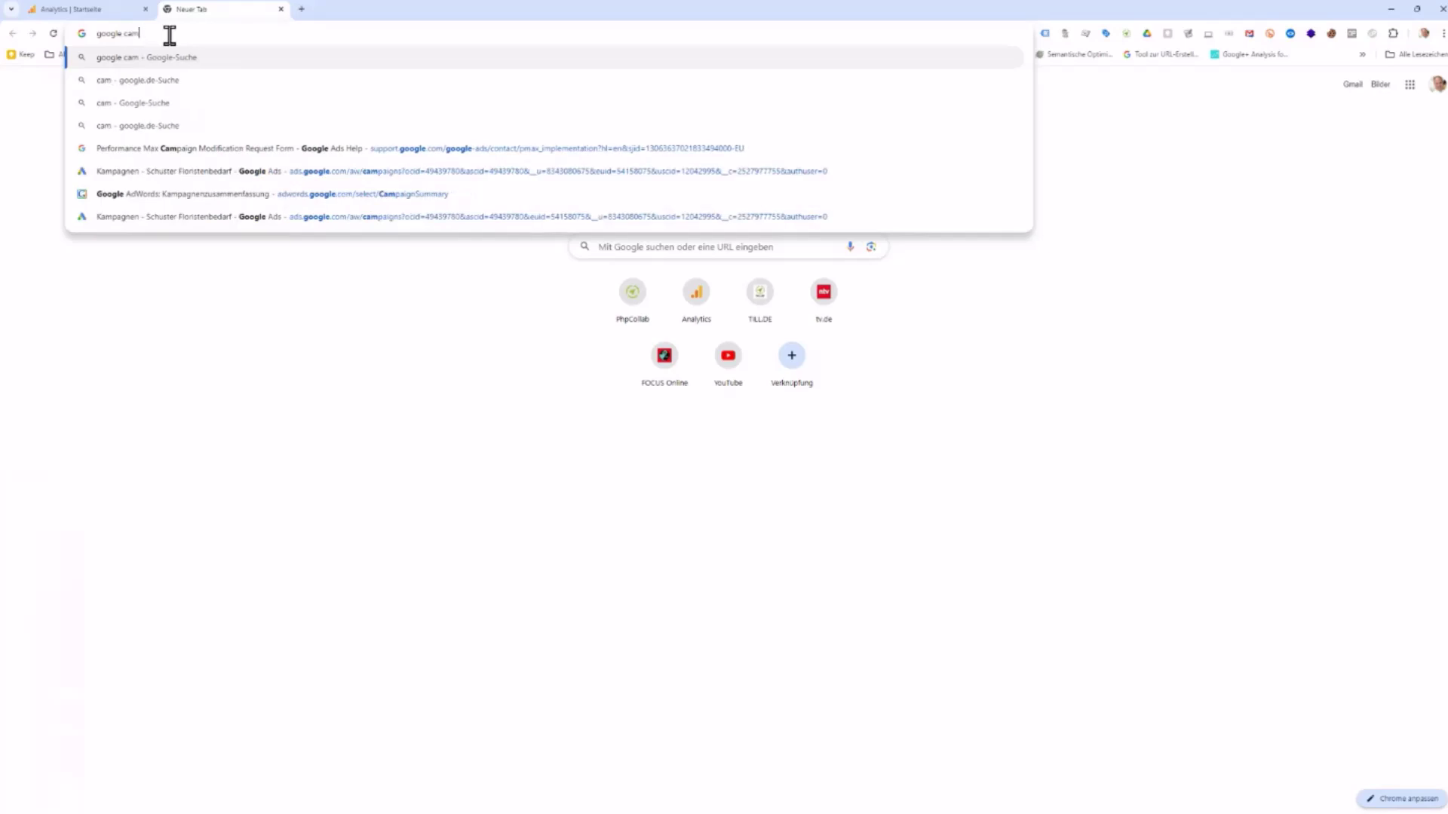
{"action": "type", "text": "paig"}
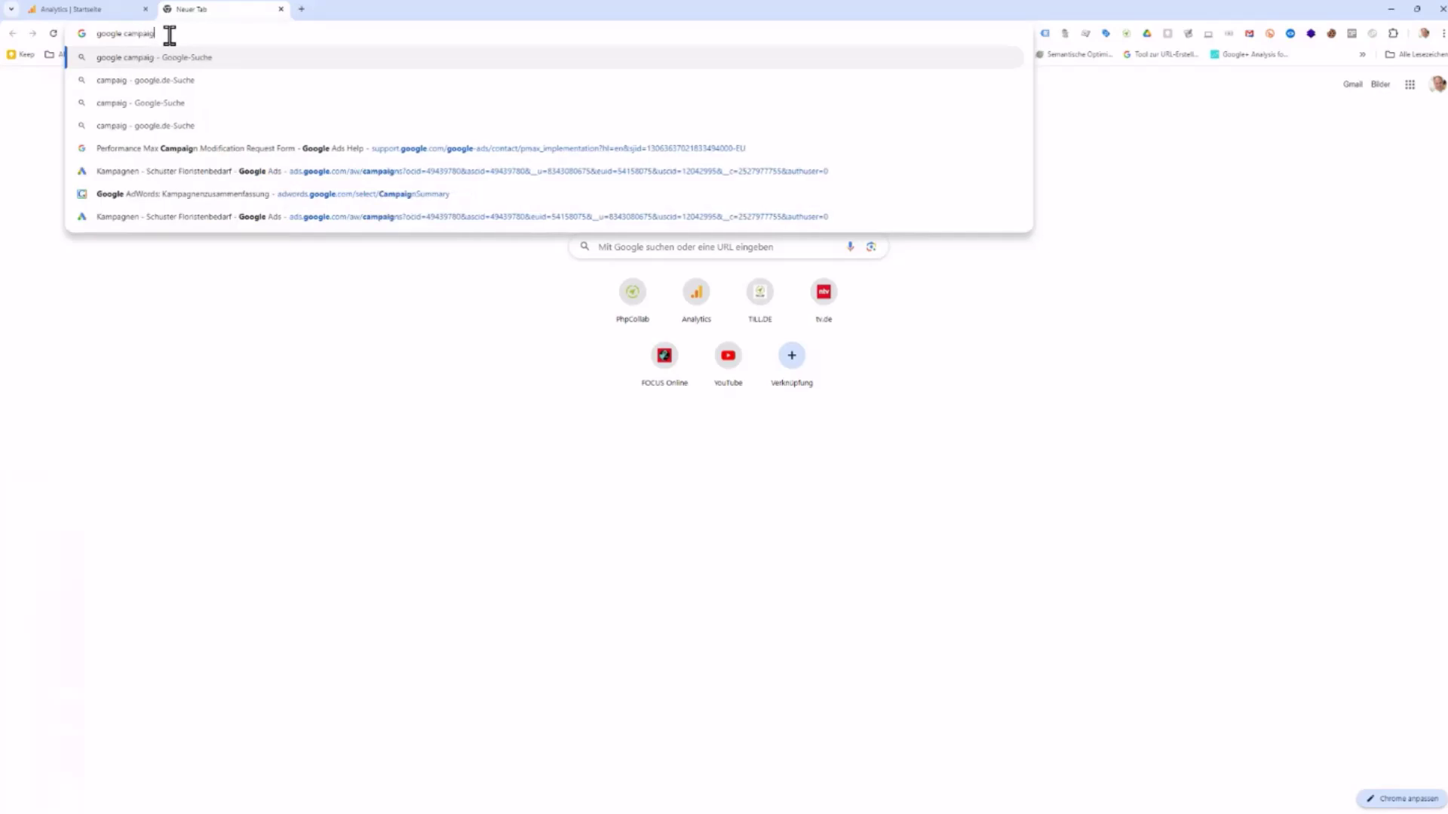
{"action": "type", "text": "n url"}
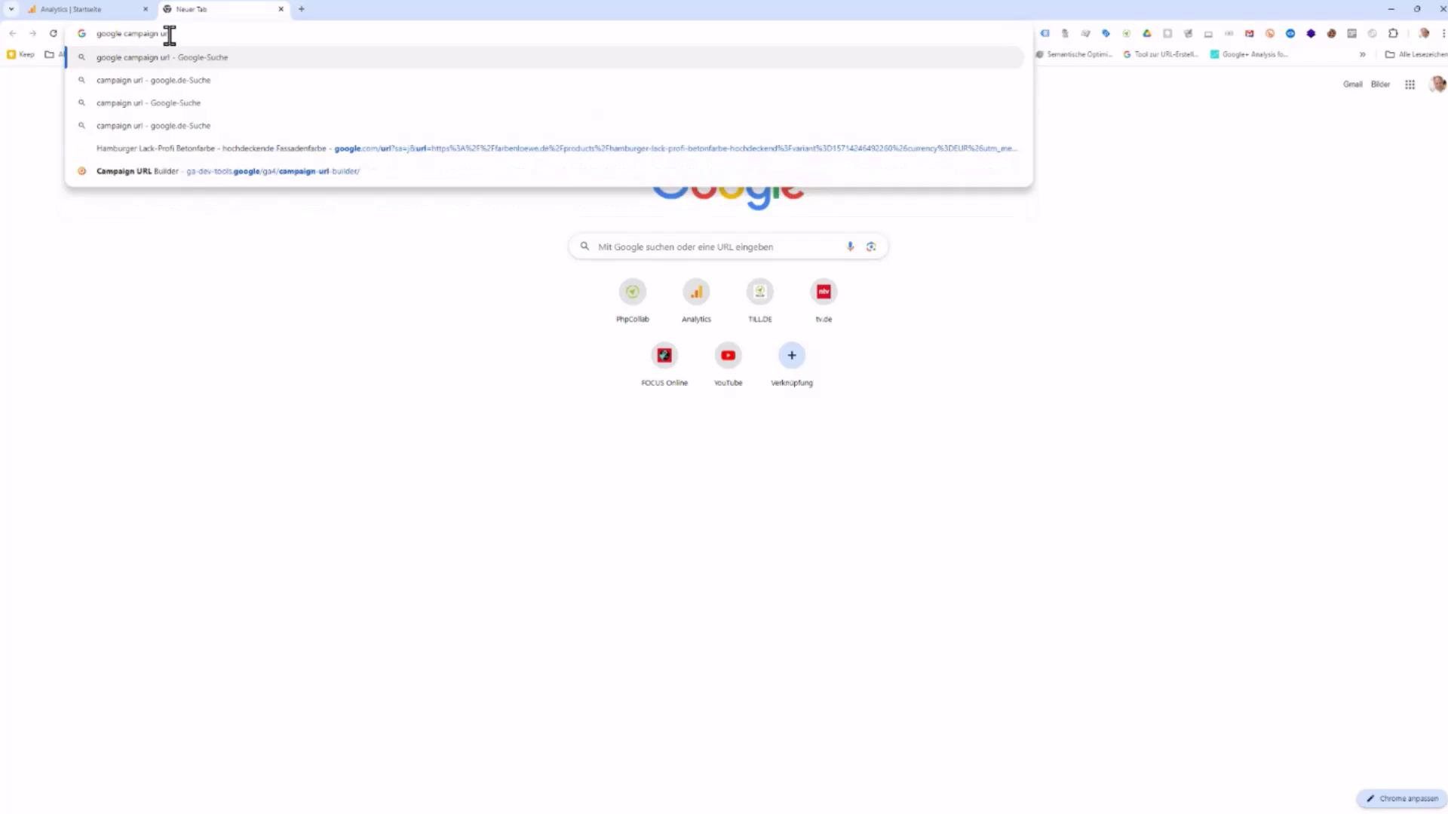
{"action": "key", "text": "Return"}
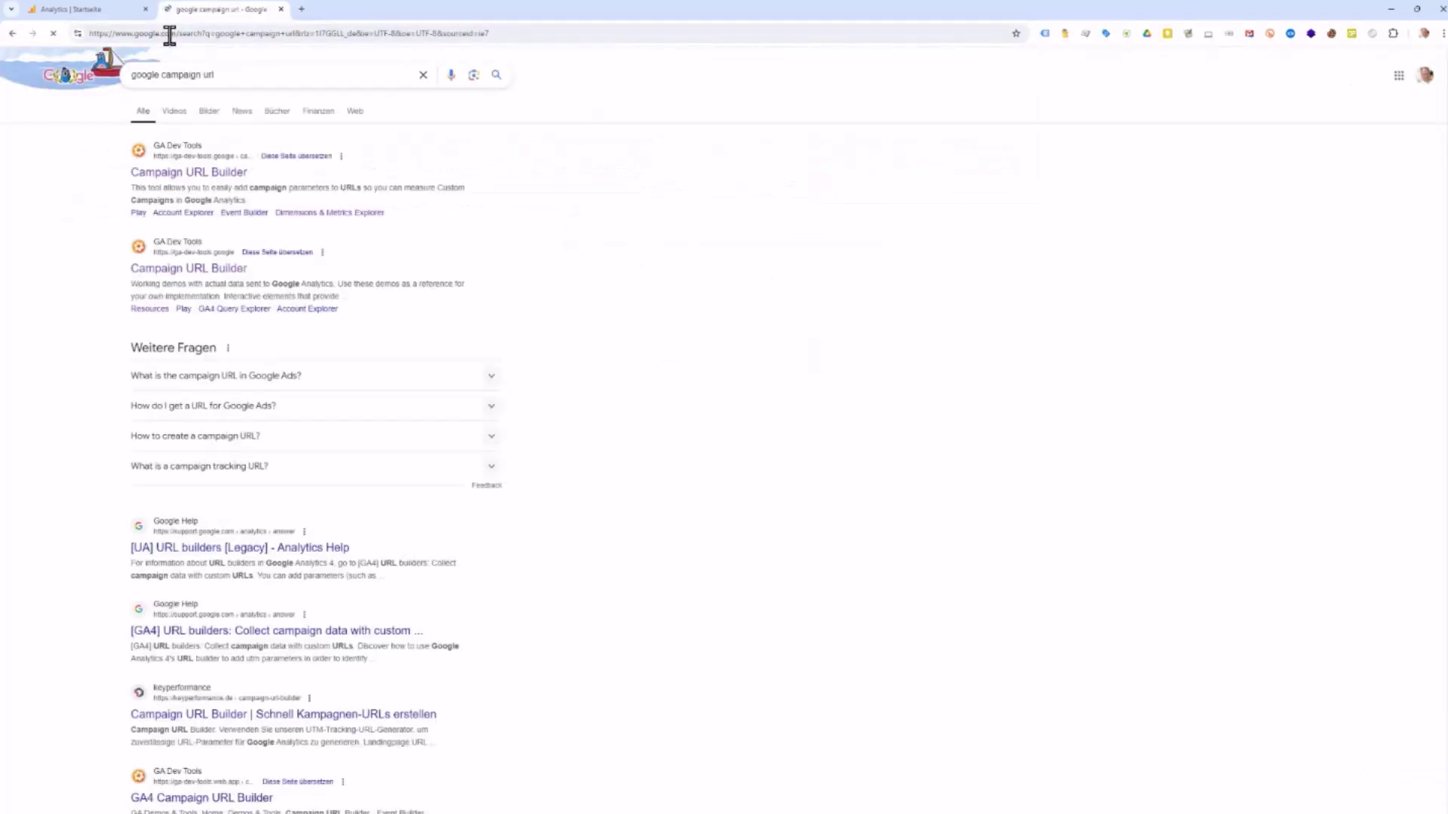
{"action": "left_click", "coordinate": [206, 178]}
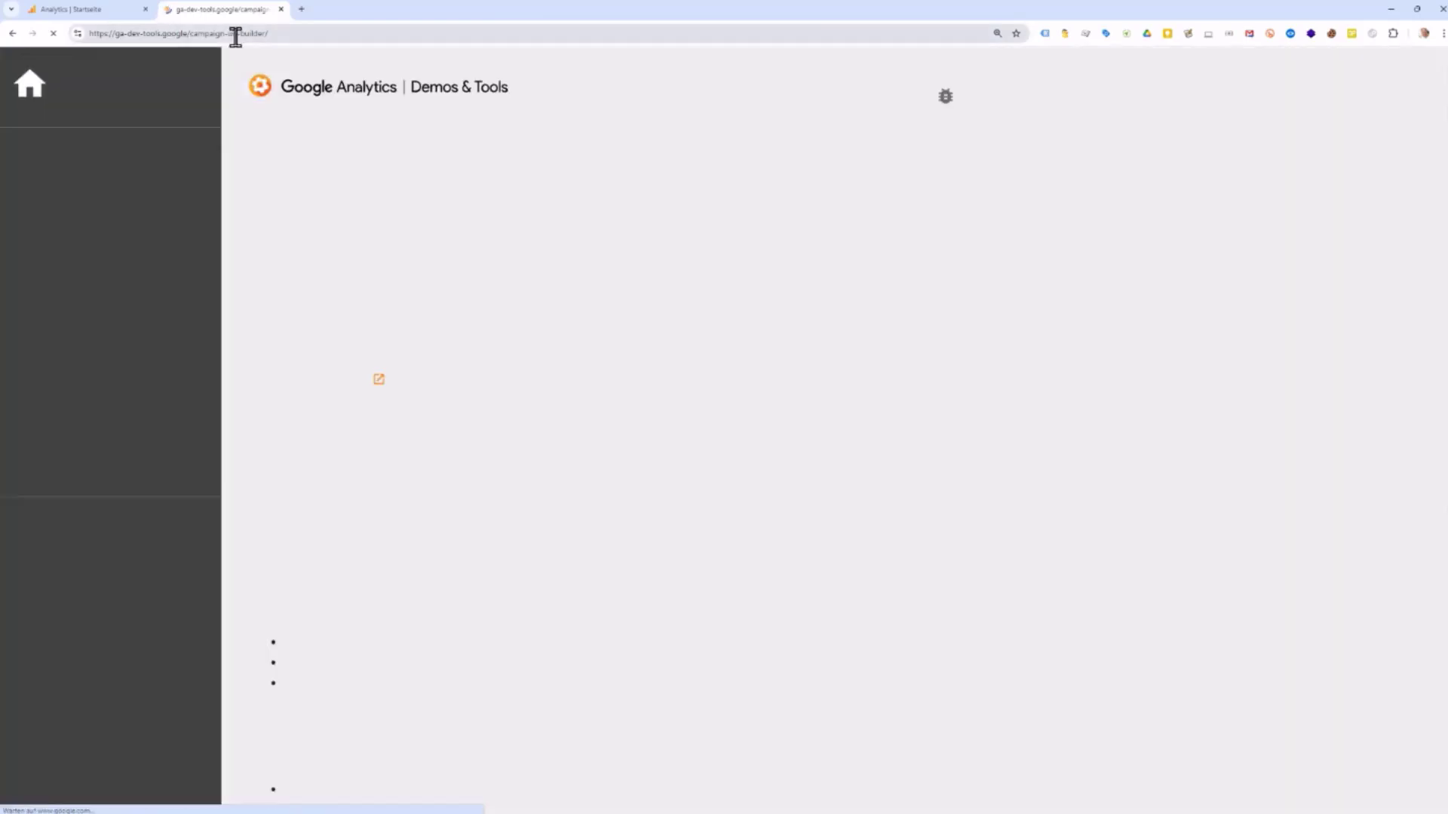
Step: Copy the Demos & Tools page address and open the Campaign URL Builder tool
{"action": "left_click", "coordinate": [236, 35]}
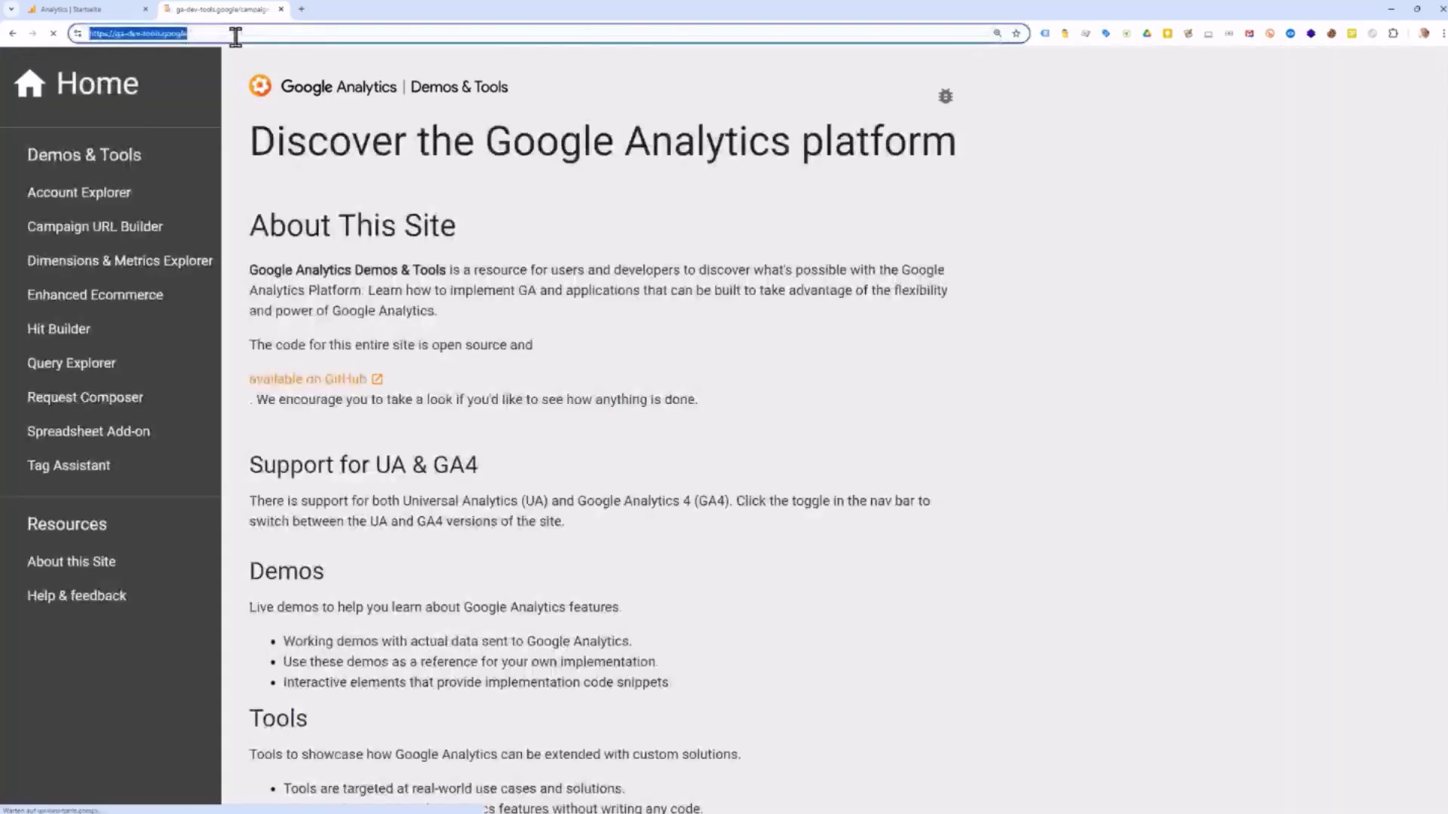
{"action": "right_click", "coordinate": [178, 37]}
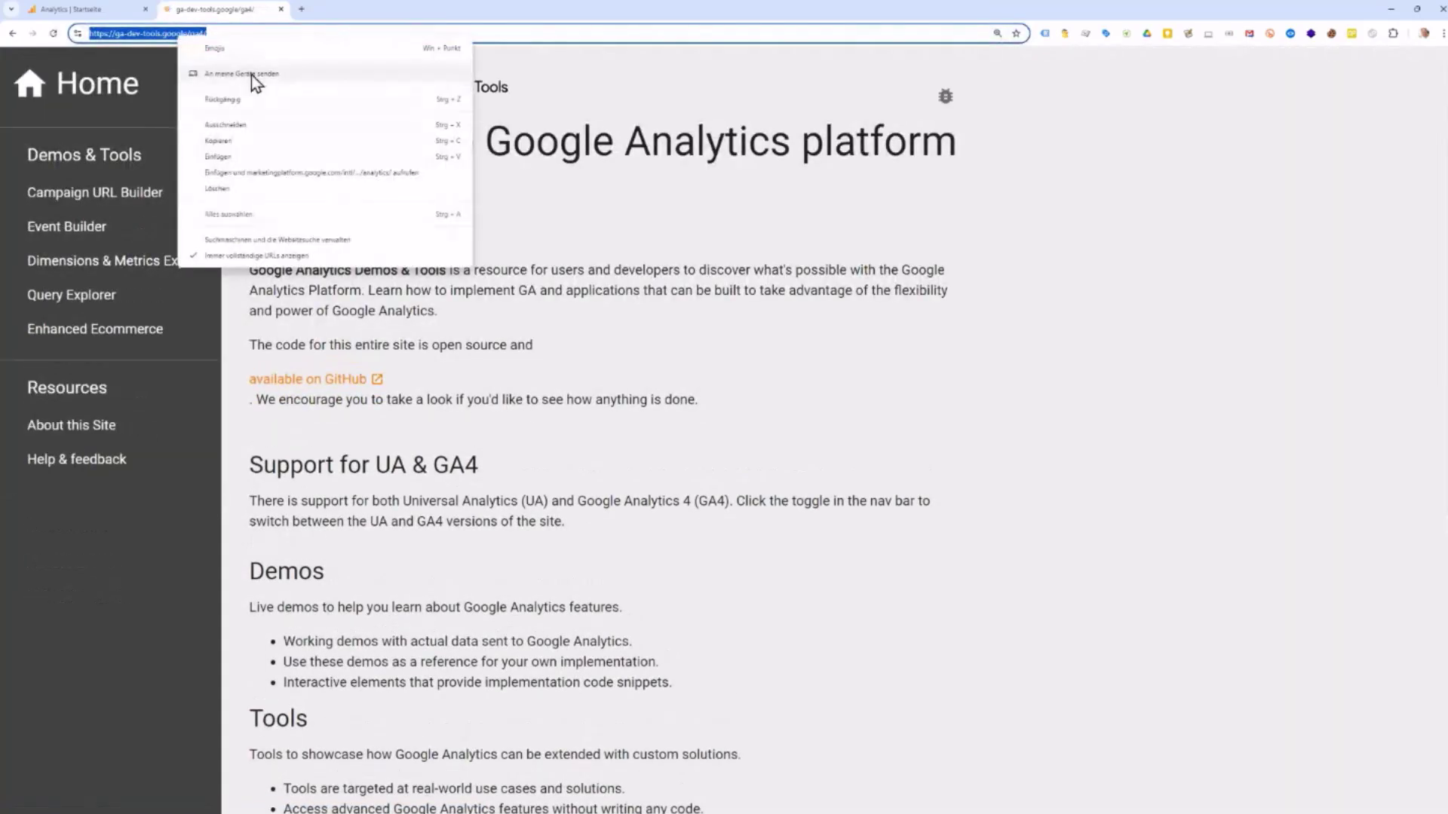
{"action": "left_click", "coordinate": [247, 146]}
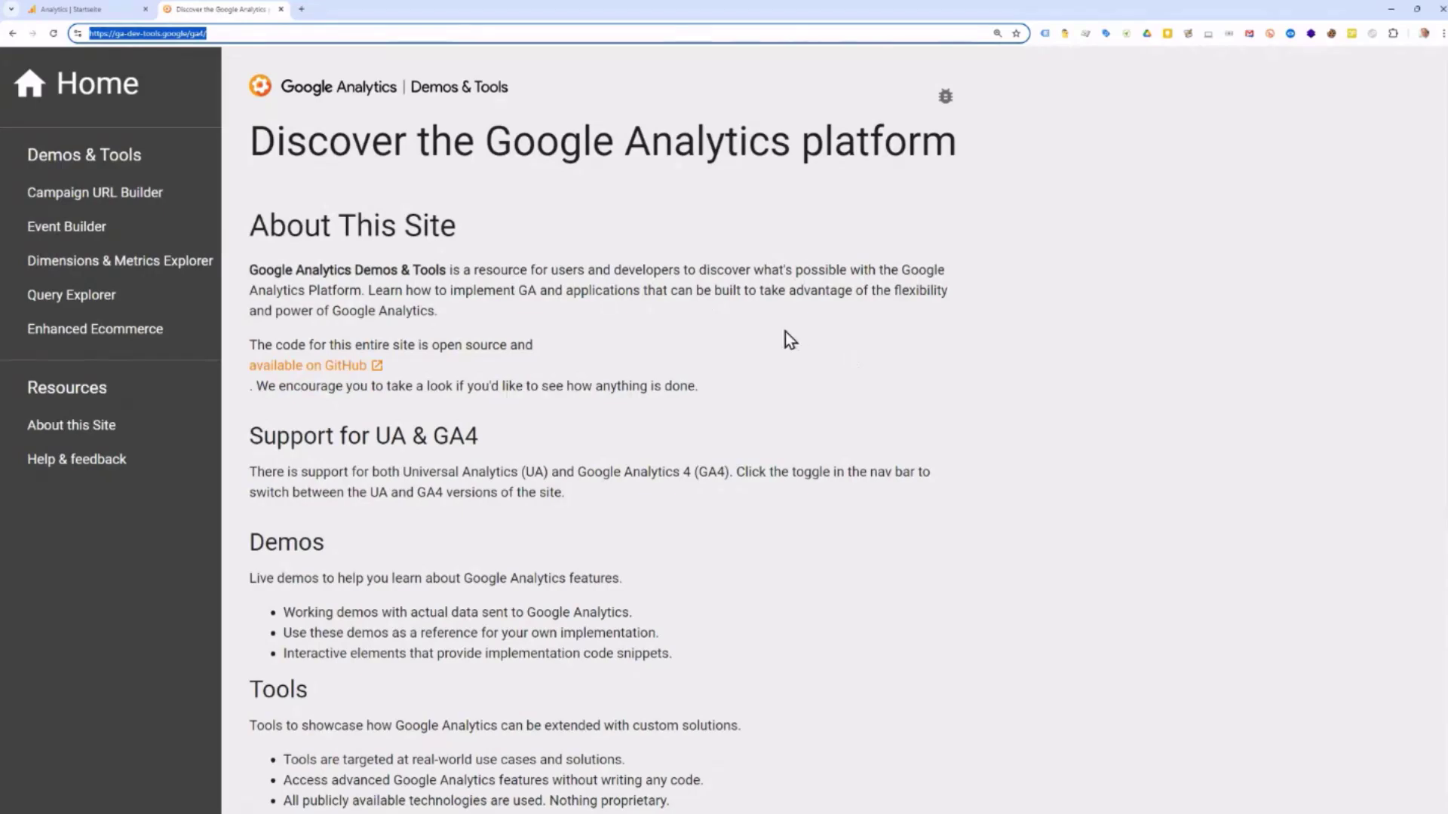
{"action": "left_click", "coordinate": [69, 192]}
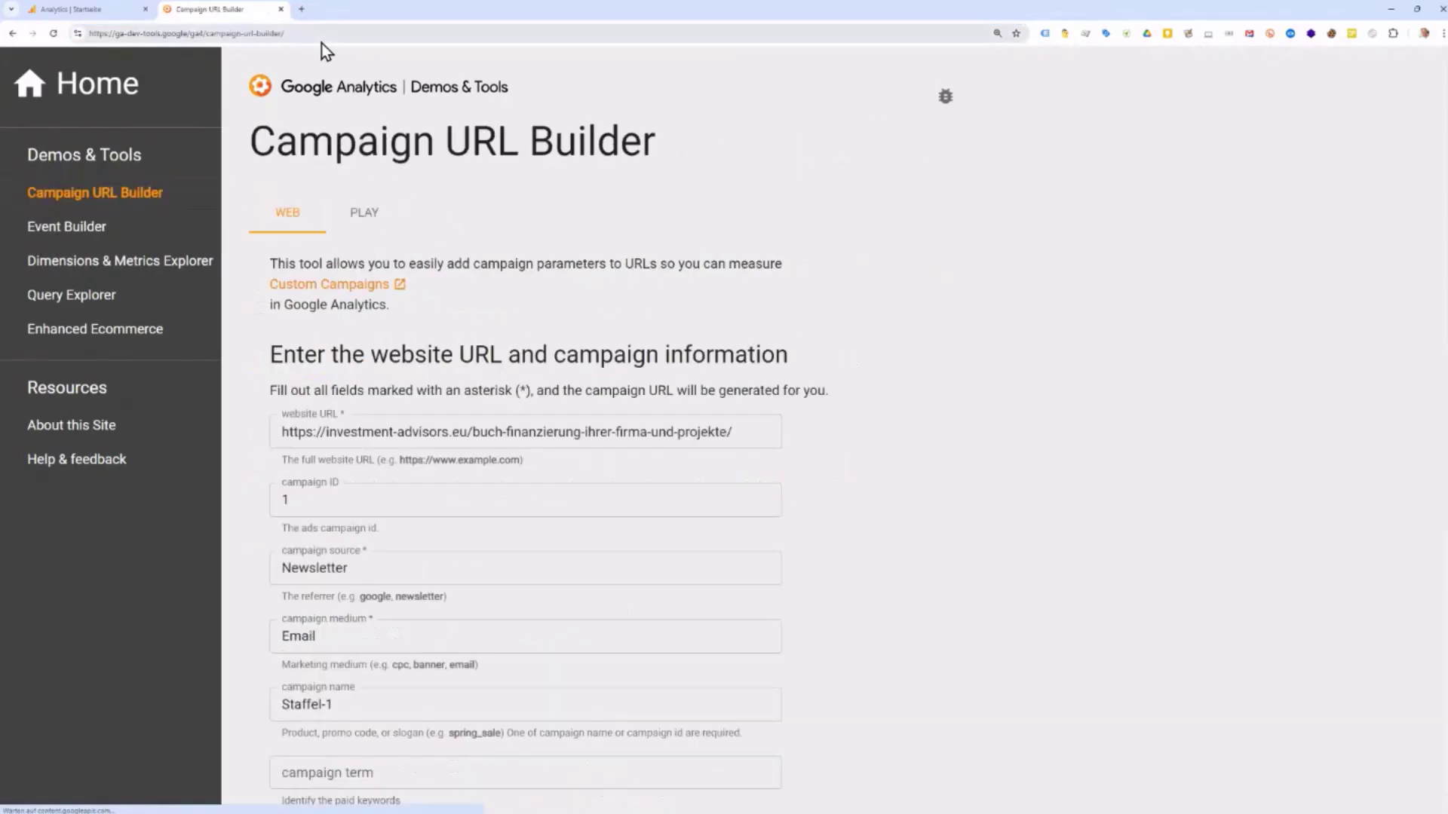
Step: Copy the Campaign URL Builder's page address
{"action": "left_click", "coordinate": [260, 41]}
{"action": "right_click", "coordinate": [259, 38]}
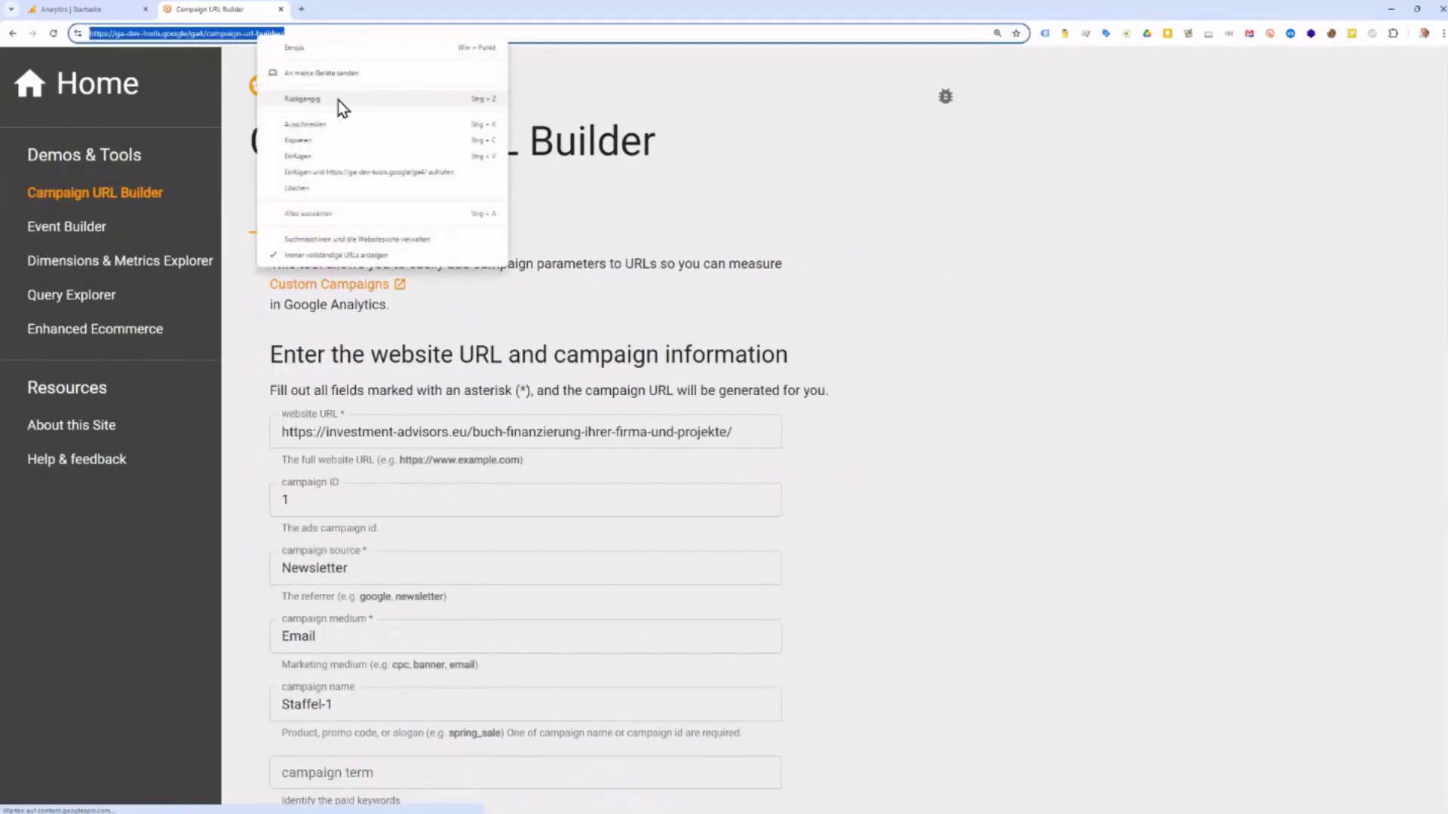
{"action": "left_click", "coordinate": [328, 145]}
{"action": "key", "text": "alt+Tab"}
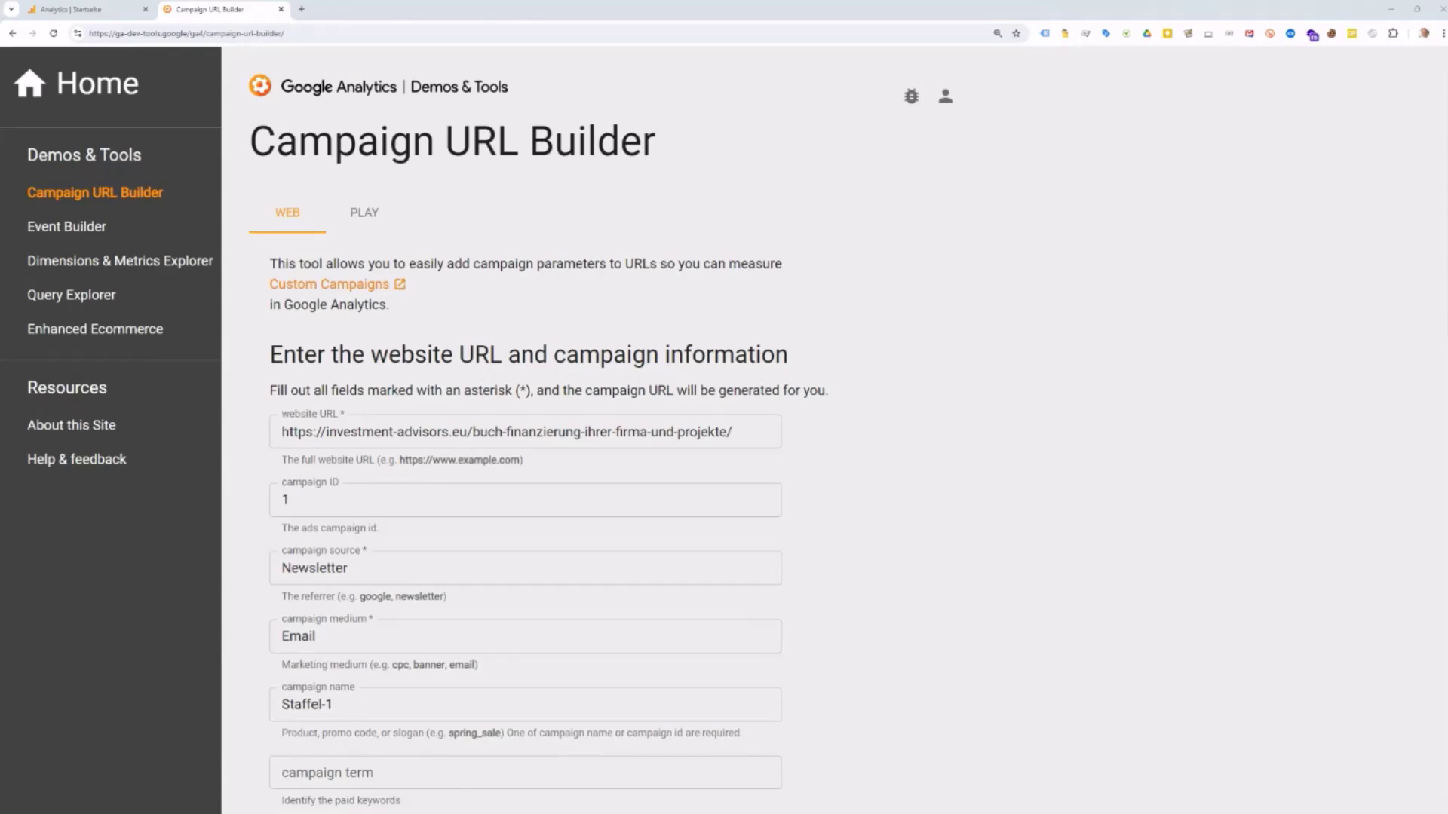
Step: Load the gtm.flagpoint.de test site in a new tab and open its Beispiel-Seite
{"action": "left_click", "coordinate": [301, 11]}
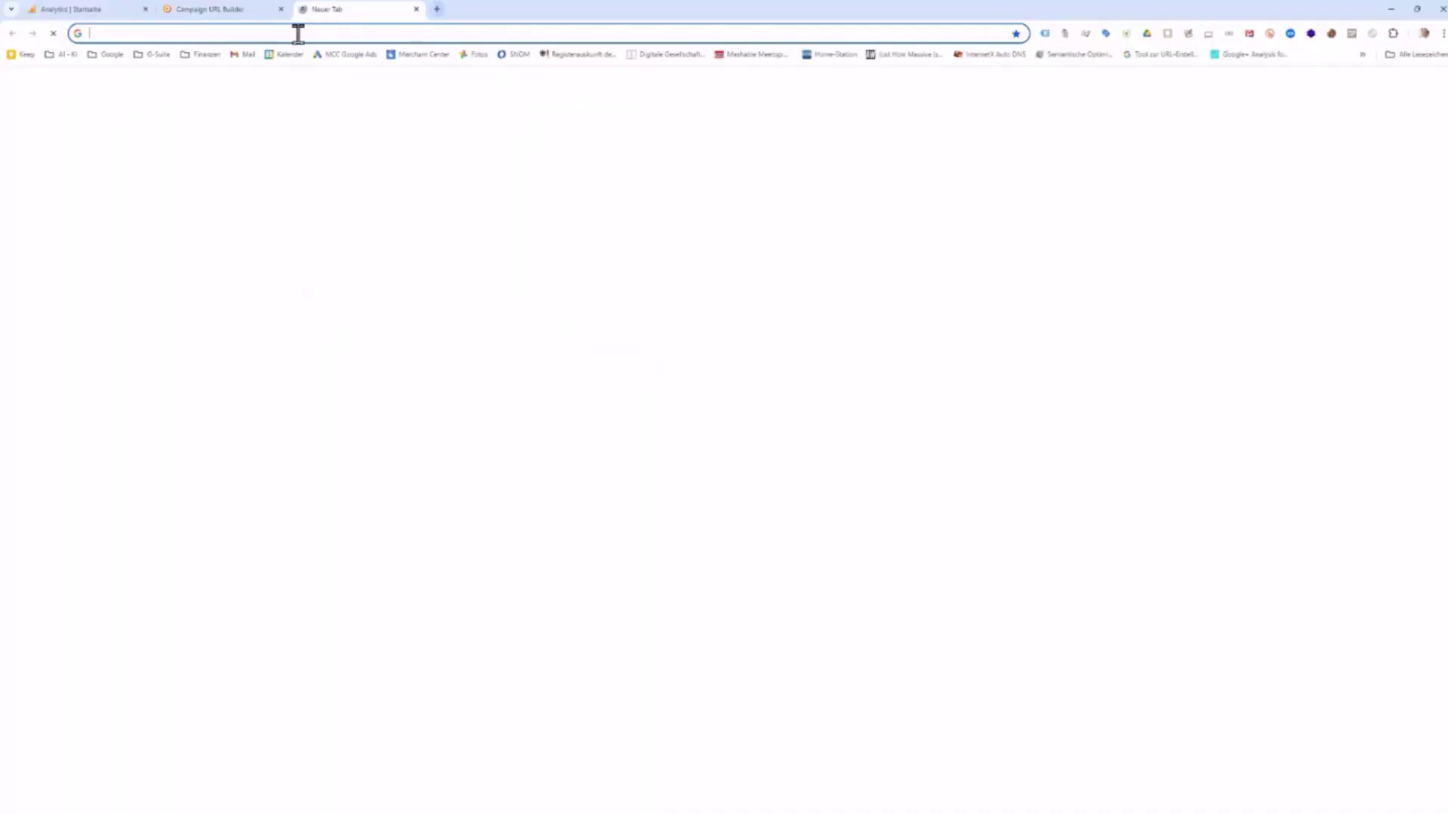
{"action": "left_click", "coordinate": [298, 32]}
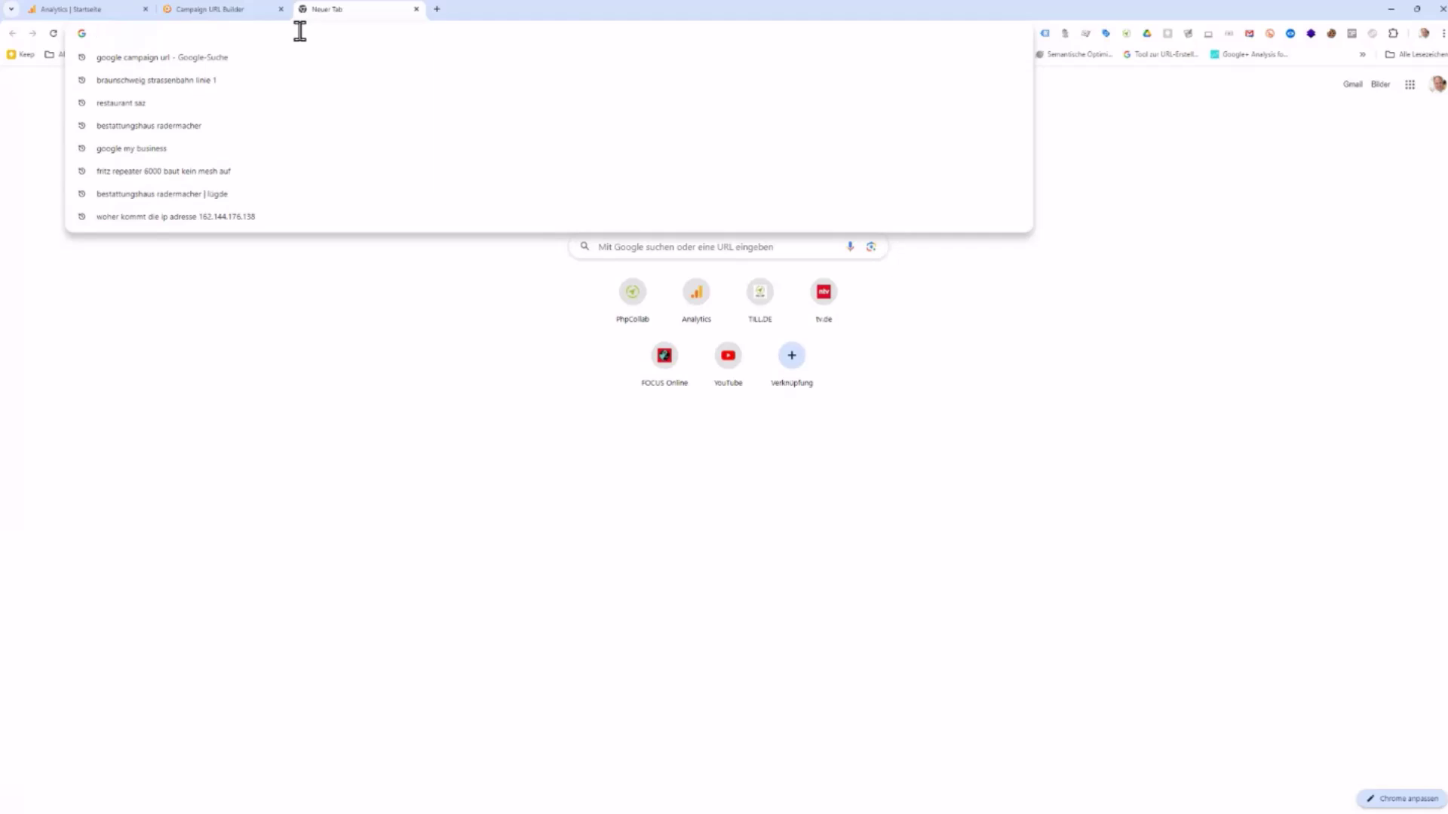
{"action": "type", "text": "gtm.flagpoint.de"}
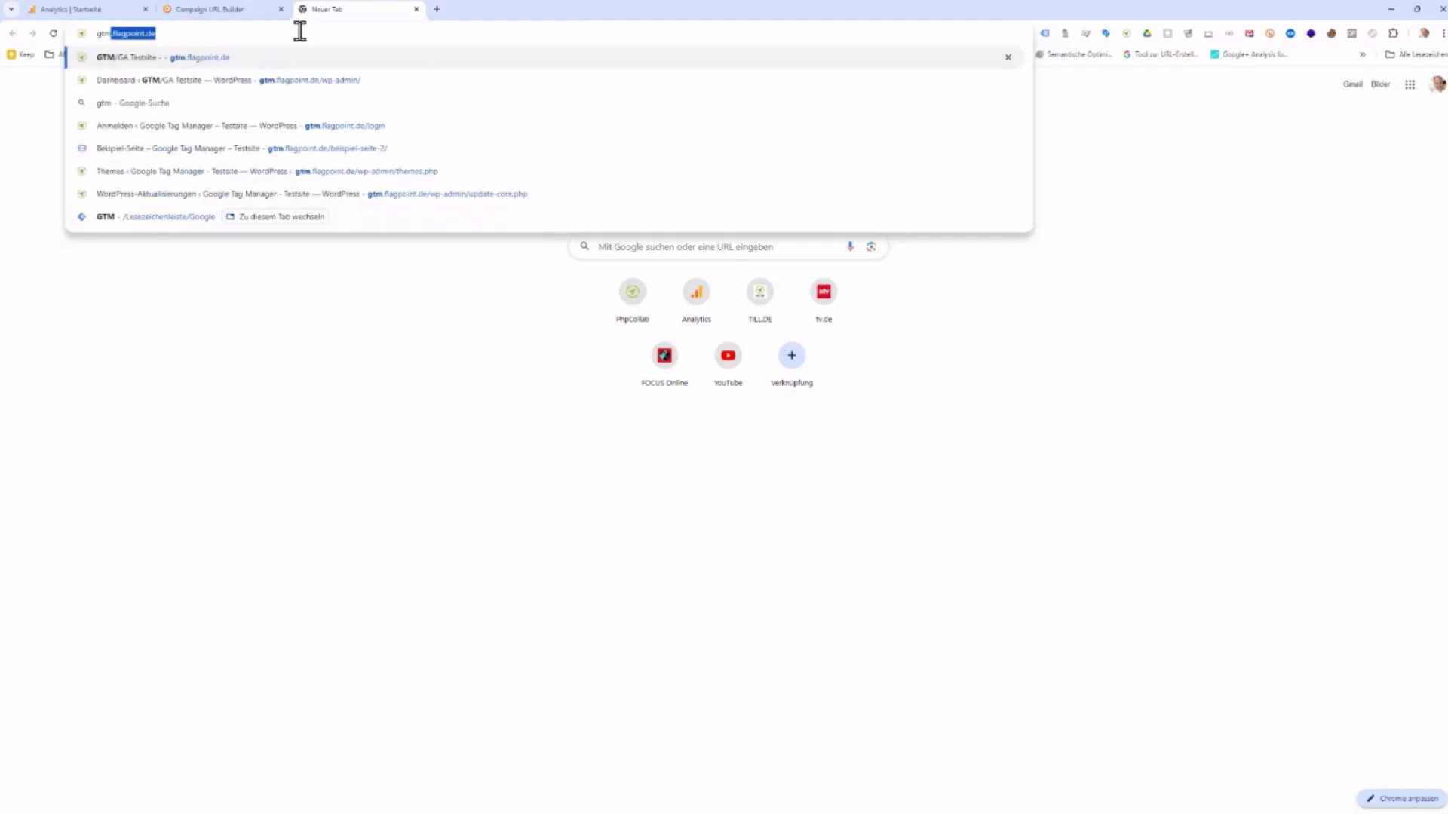
{"action": "key", "text": "Return"}
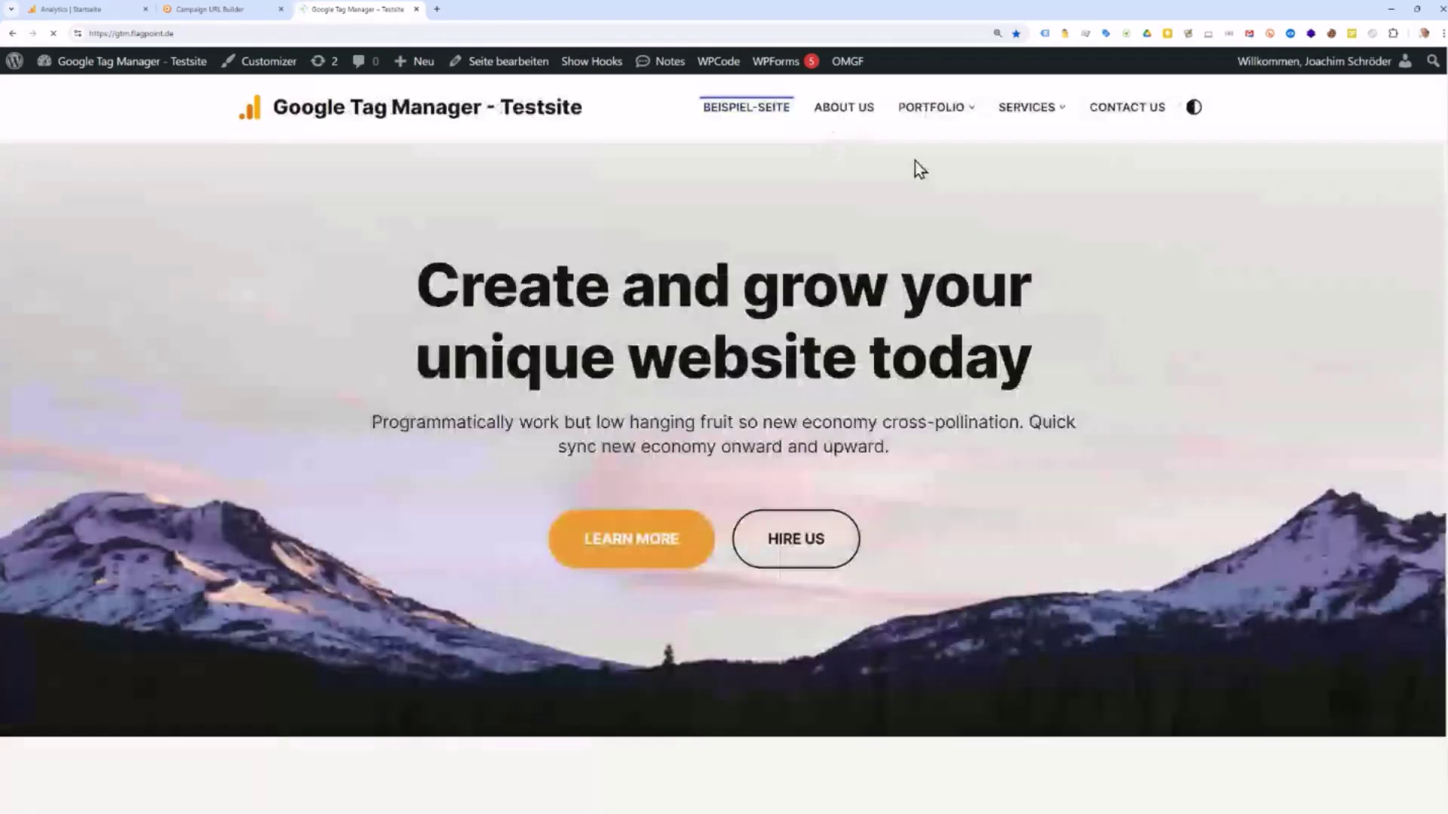
{"action": "left_click", "coordinate": [763, 117]}
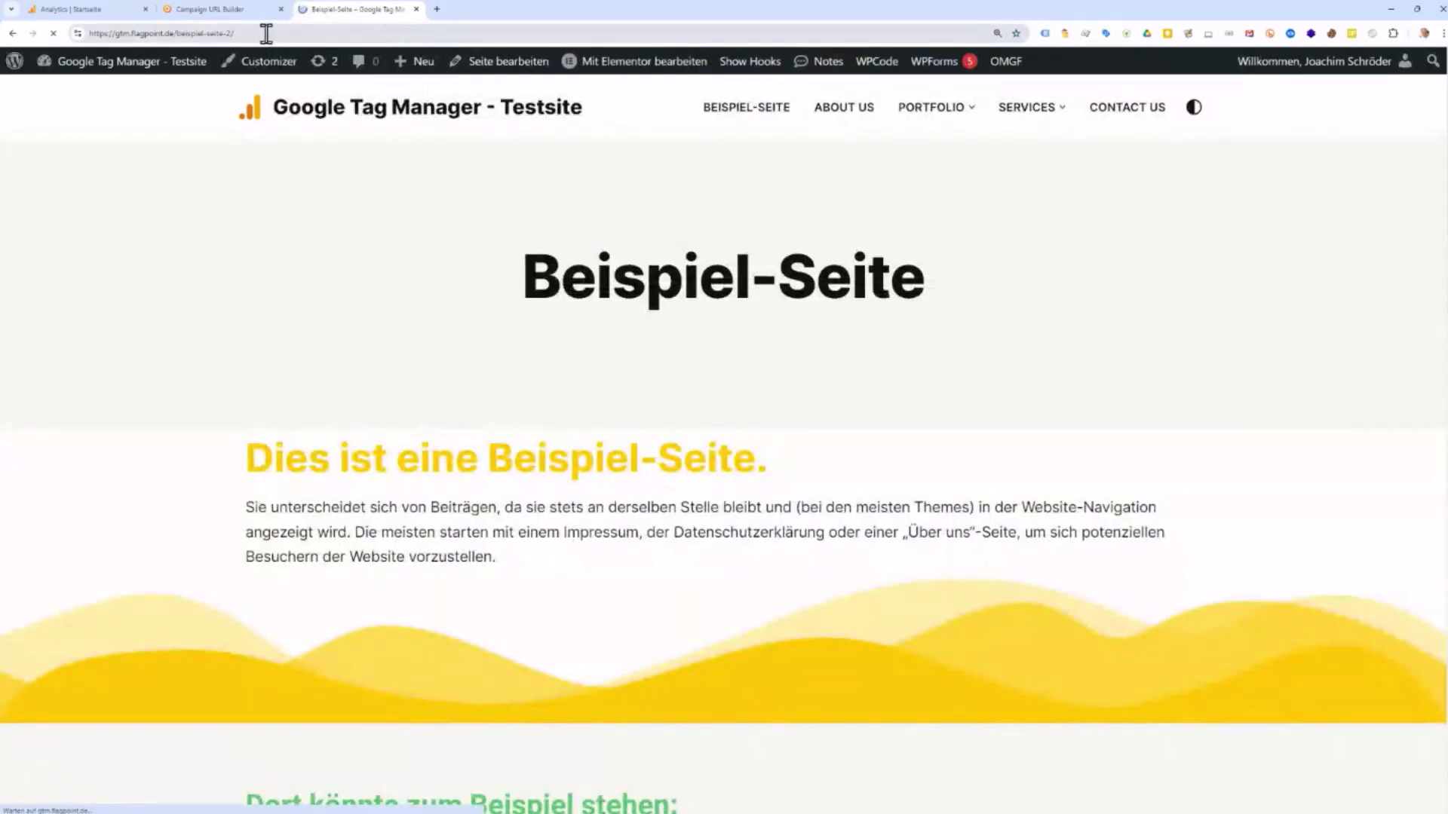
Step: Copy the Beispiel-Seite address gtm.flagpoint.de/beispiel-seite-2/
{"action": "left_click", "coordinate": [264, 32]}
{"action": "key", "text": "ctrl+c"}
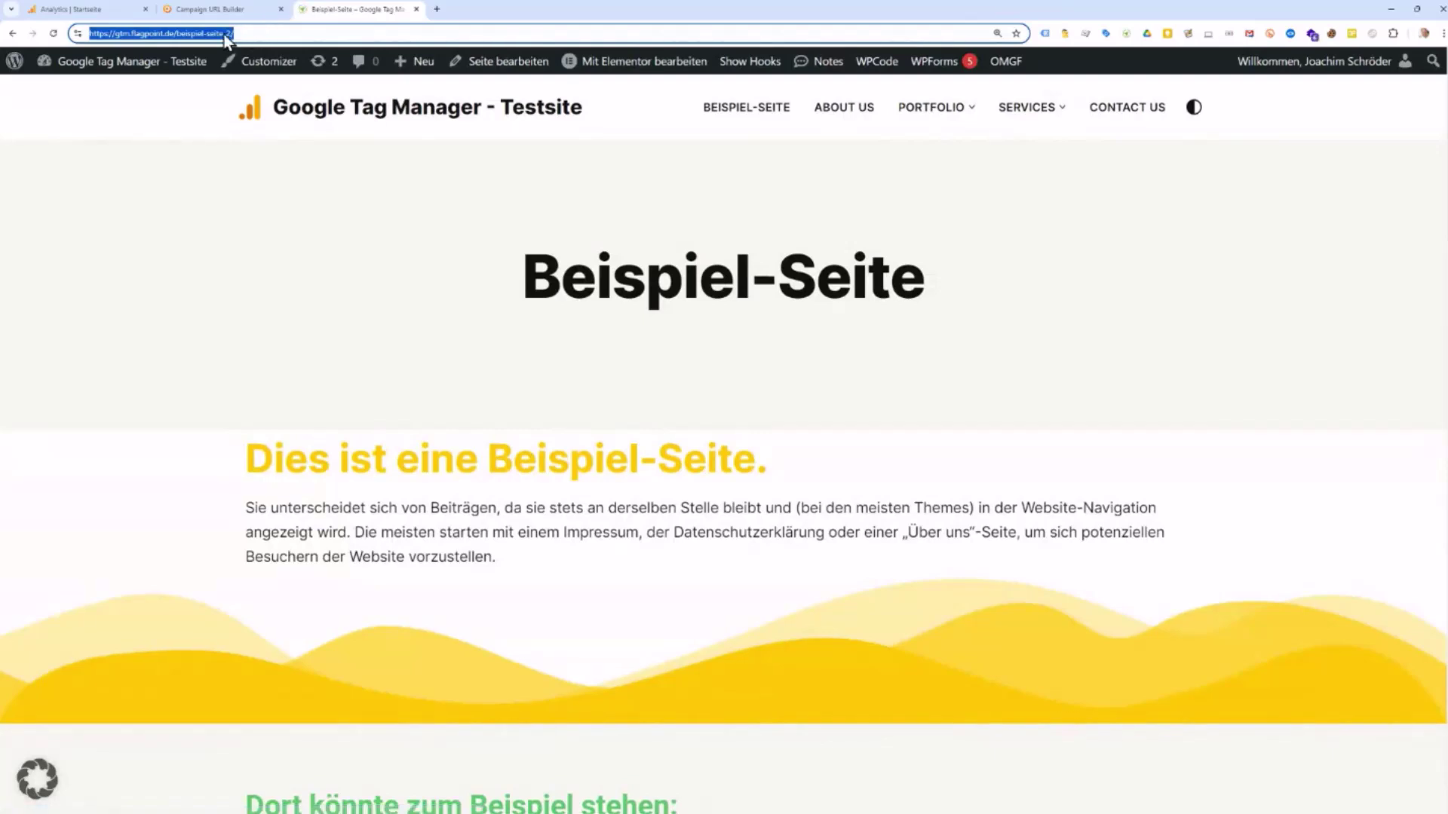
{"action": "right_click", "coordinate": [226, 34]}
{"action": "left_click", "coordinate": [270, 133]}
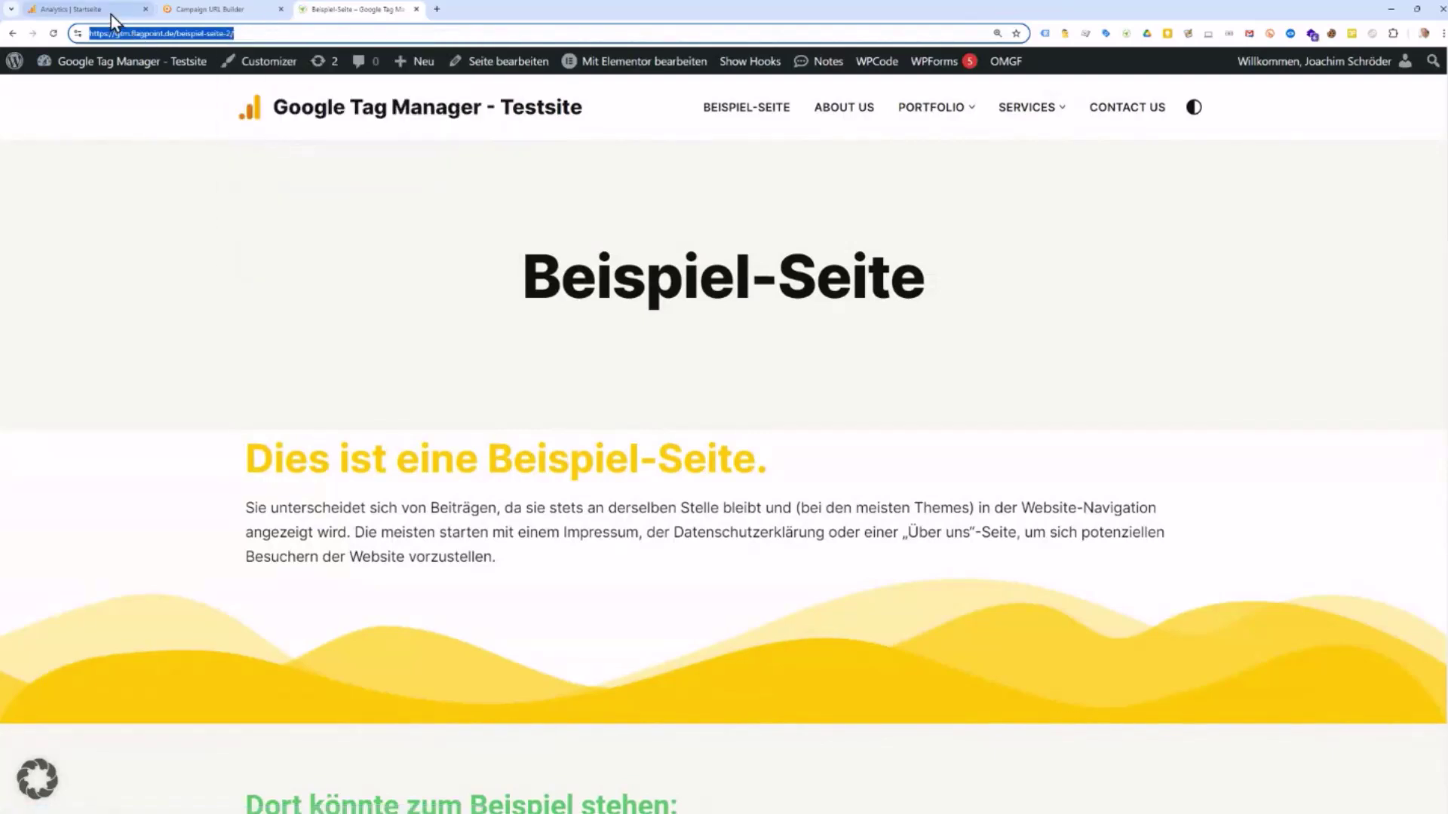
Step: Replace the builder's Website URL with the pasted Beispiel-Seite address
{"action": "left_click", "coordinate": [211, 12]}
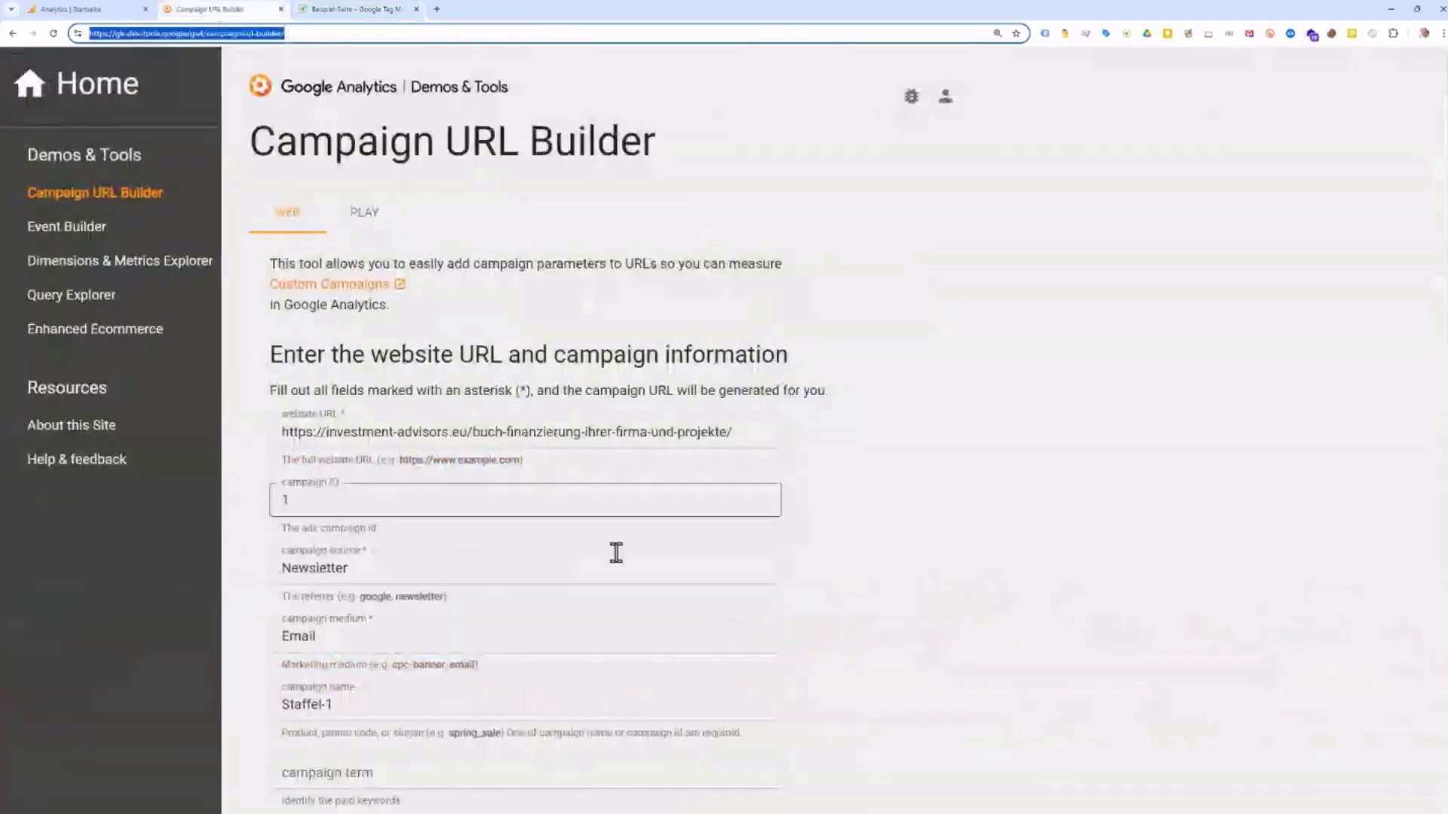
{"action": "left_click_drag", "start_coordinate": [743, 431], "coordinate": [135, 429]}
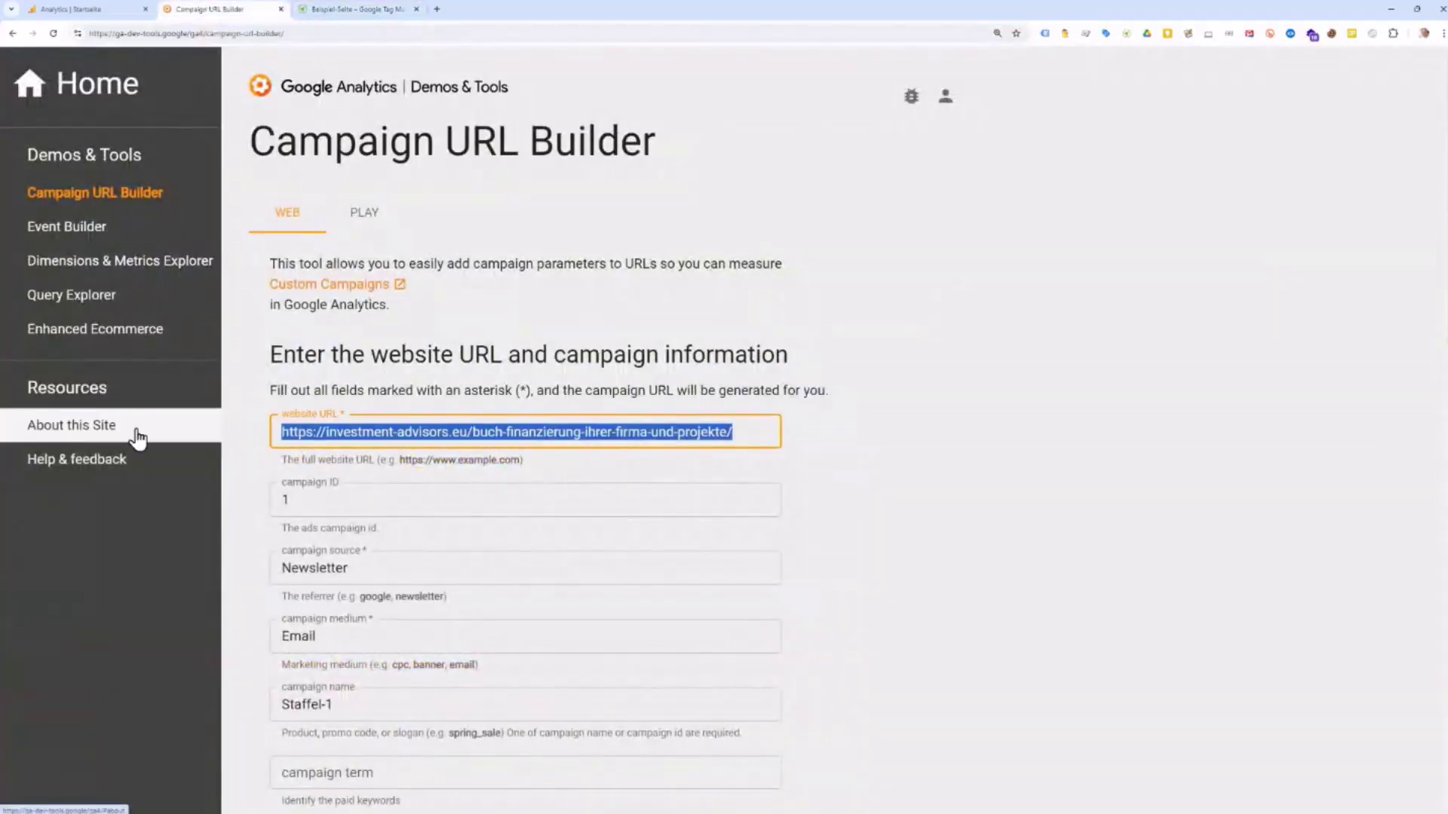
{"action": "key", "text": "ctrl+v"}
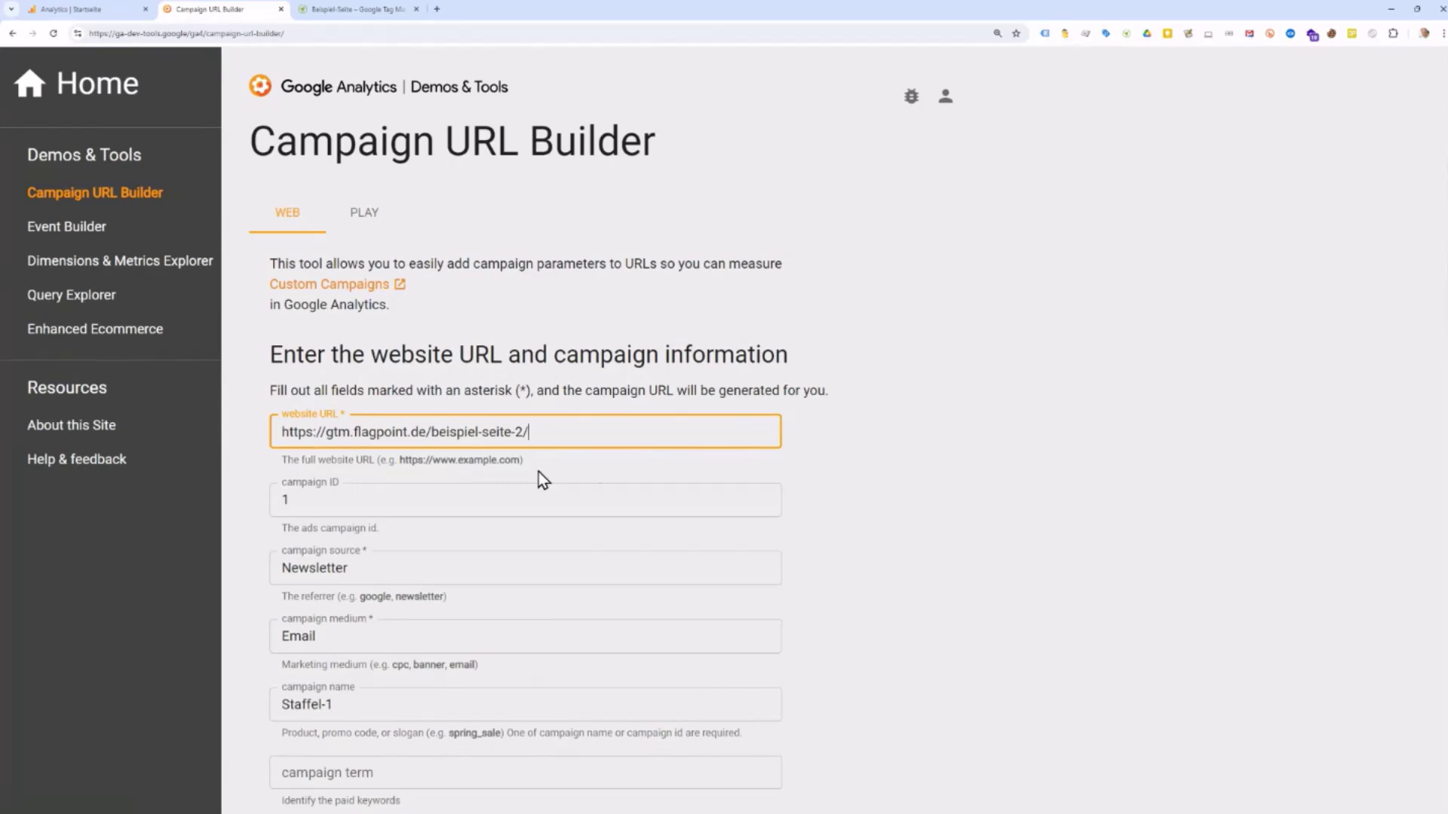
Step: Review the new website URL and the Newsletter, Email and Staffel-1 campaign values
{"action": "scroll", "coordinate": [604, 460], "scroll_direction": "down", "scroll_amount": 2}
{"action": "scroll", "coordinate": [603, 454], "scroll_direction": "down", "scroll_amount": 1}
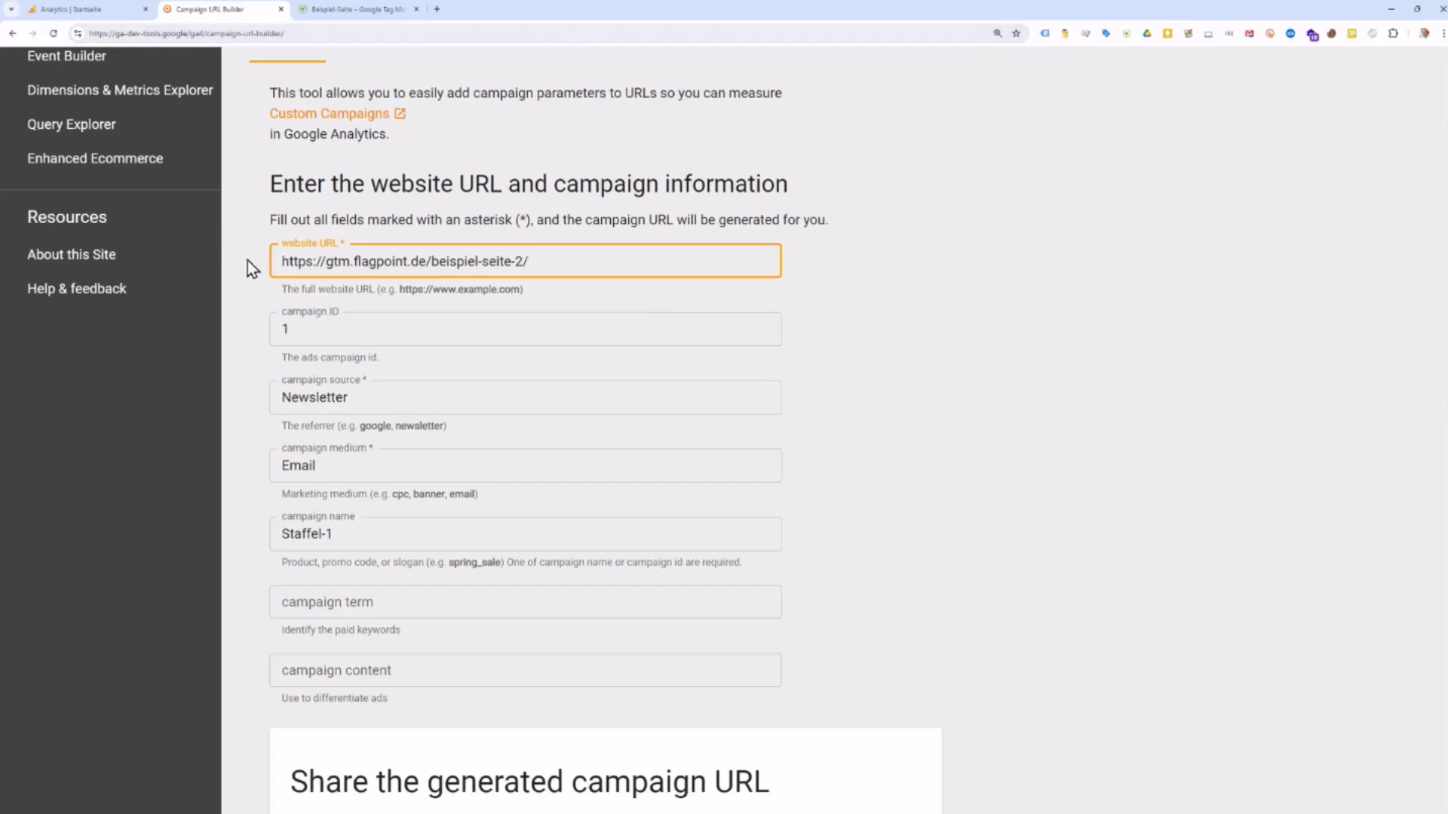
{"action": "left_click_drag", "start_coordinate": [282, 265], "coordinate": [625, 293]}
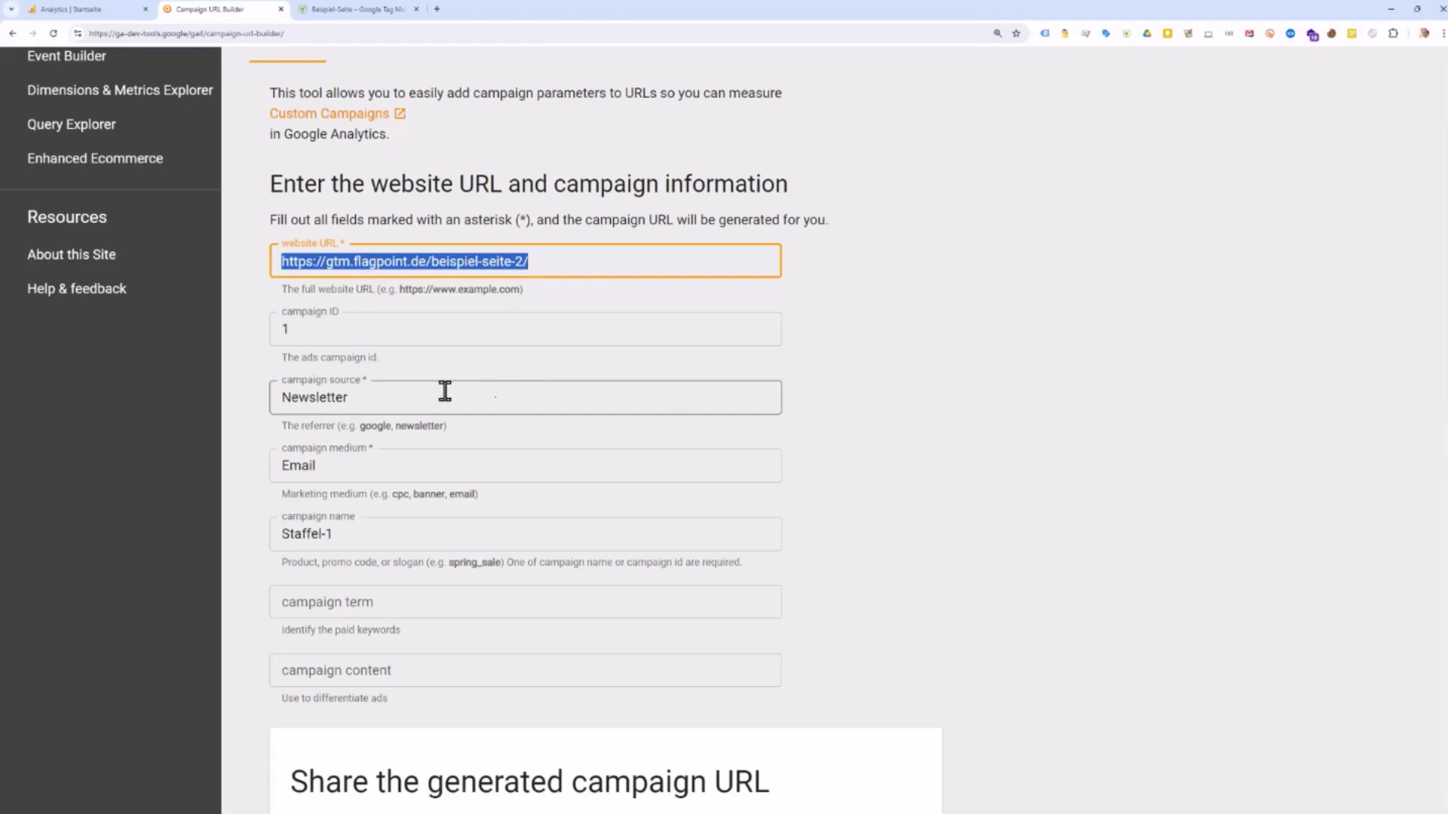
{"action": "left_click_drag", "start_coordinate": [408, 401], "coordinate": [270, 405]}
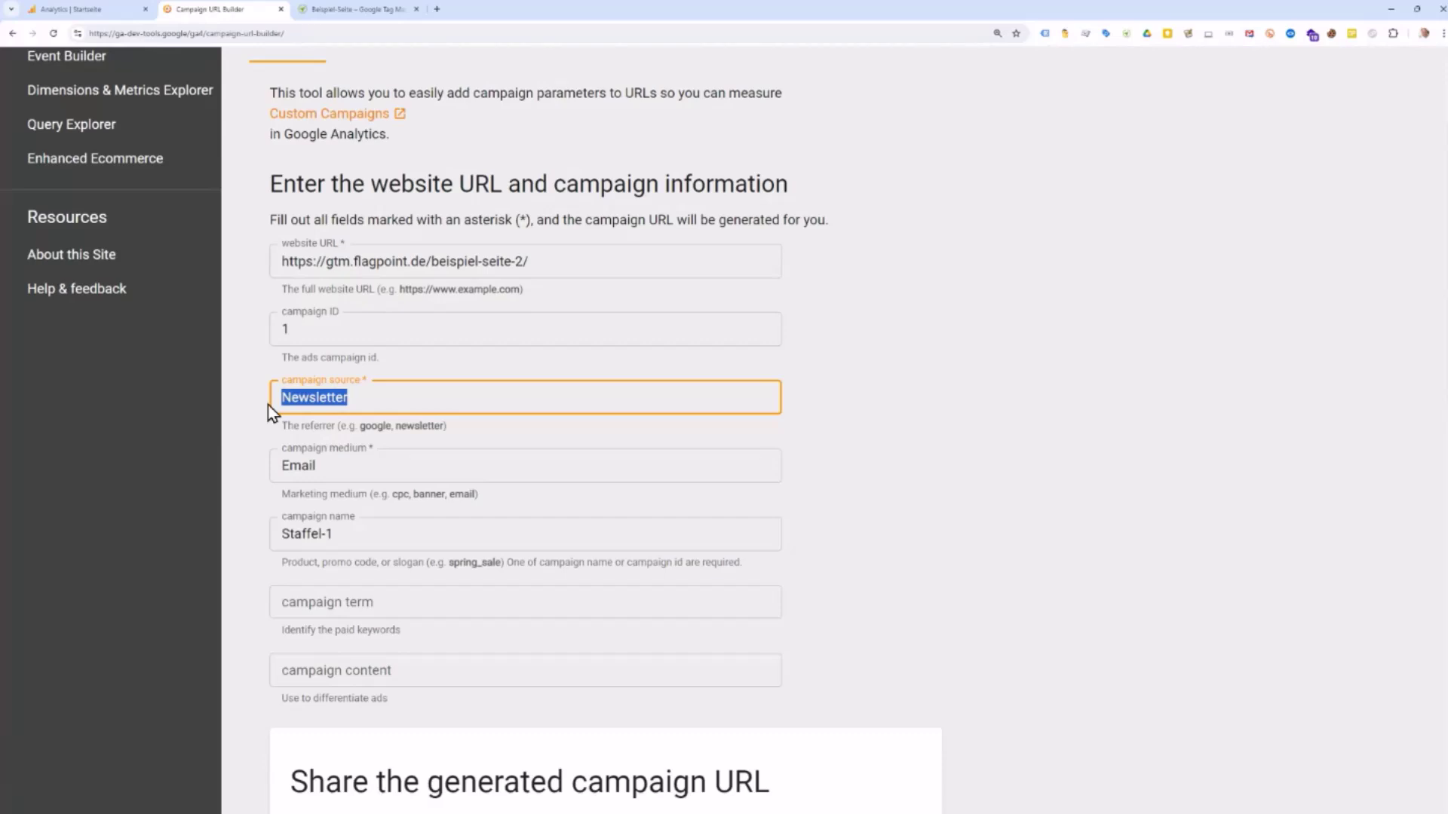
{"action": "left_click_drag", "start_coordinate": [349, 472], "coordinate": [251, 473]}
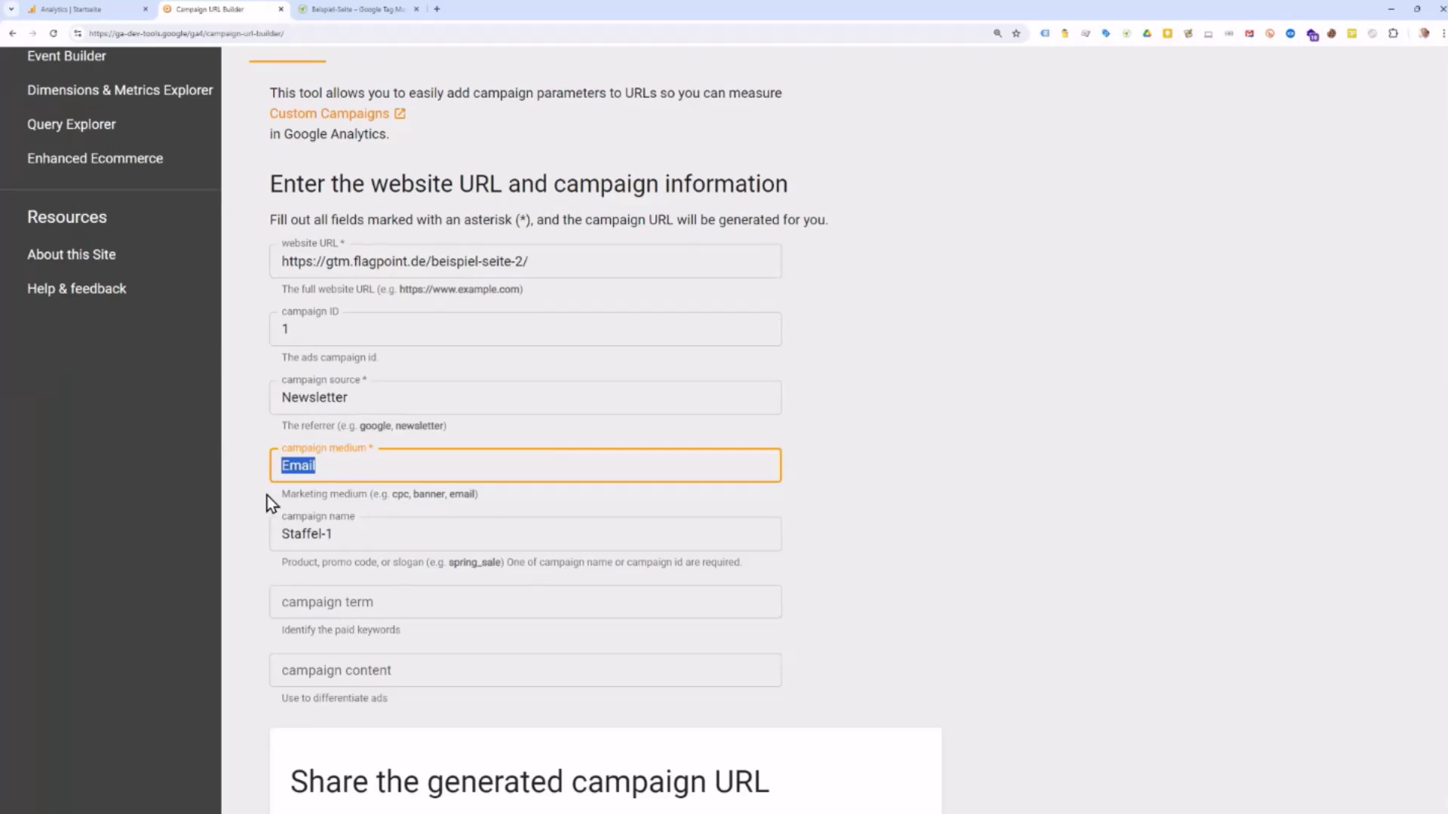
{"action": "left_click_drag", "start_coordinate": [359, 533], "coordinate": [246, 535]}
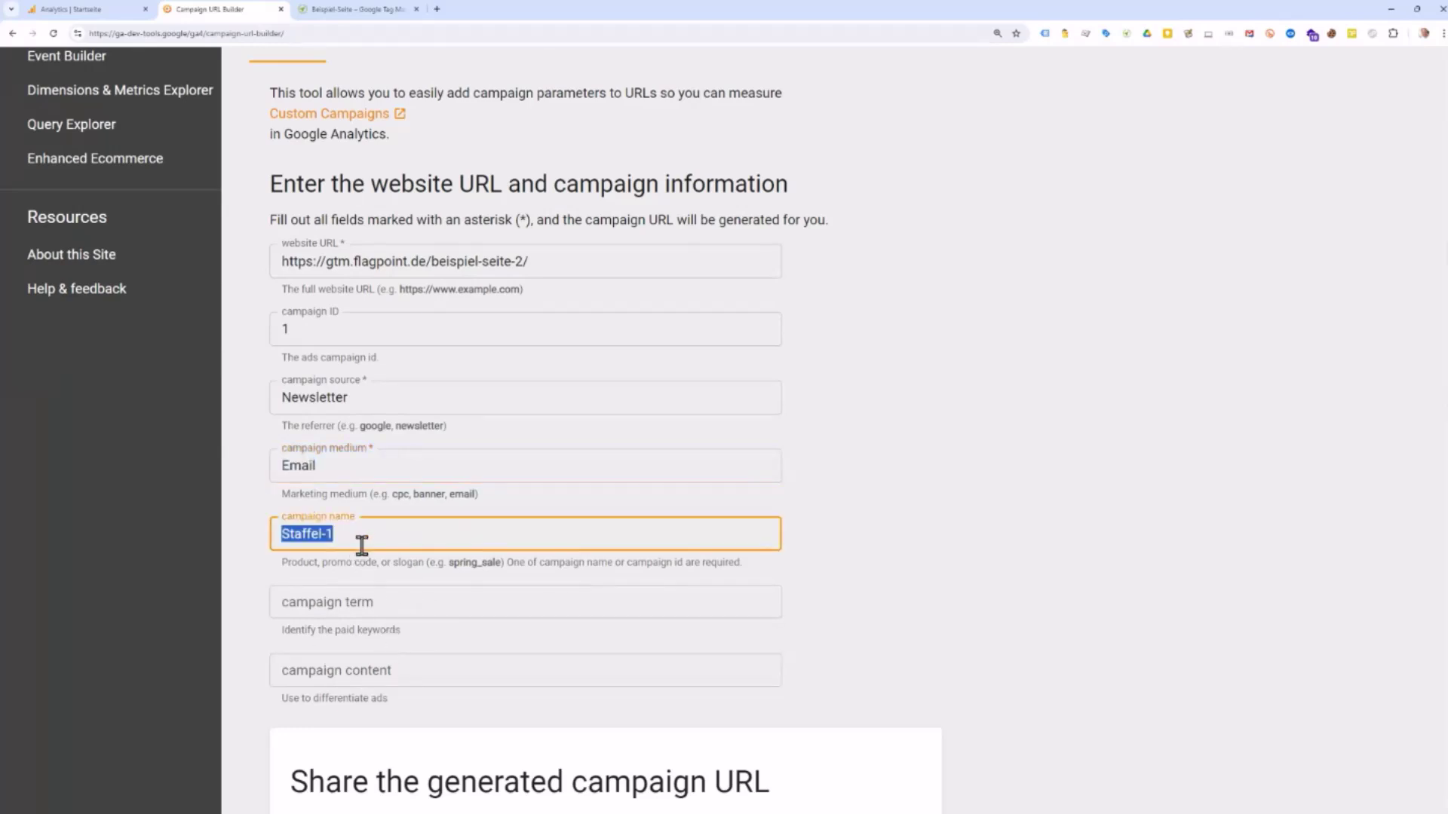
{"action": "scroll", "coordinate": [299, 559], "scroll_direction": "down", "scroll_amount": 7}
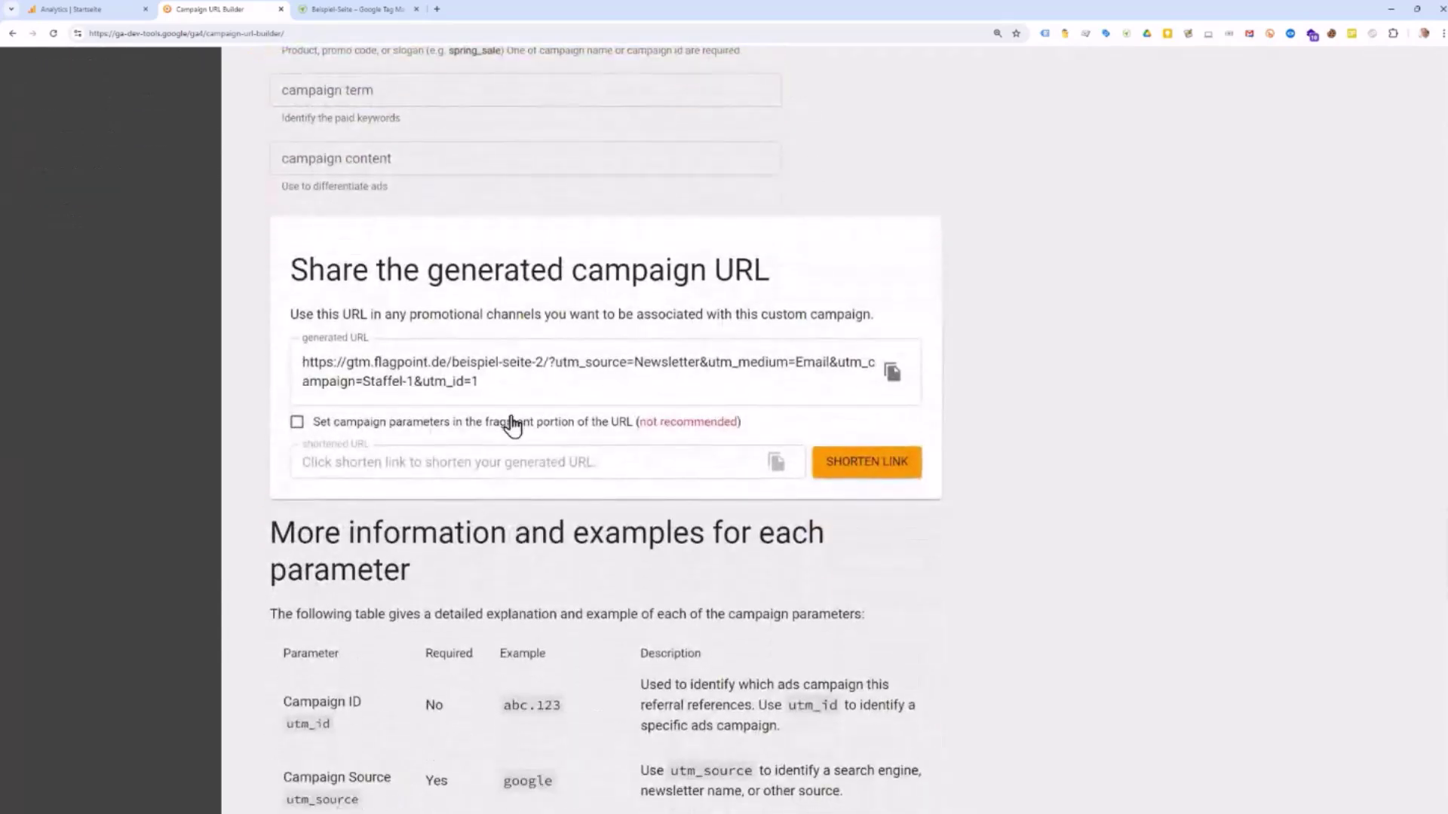
Step: Open the generated UTM campaign URL in a new tab and highlight its campaign parameters
{"action": "left_click_drag", "start_coordinate": [479, 381], "coordinate": [296, 363]}
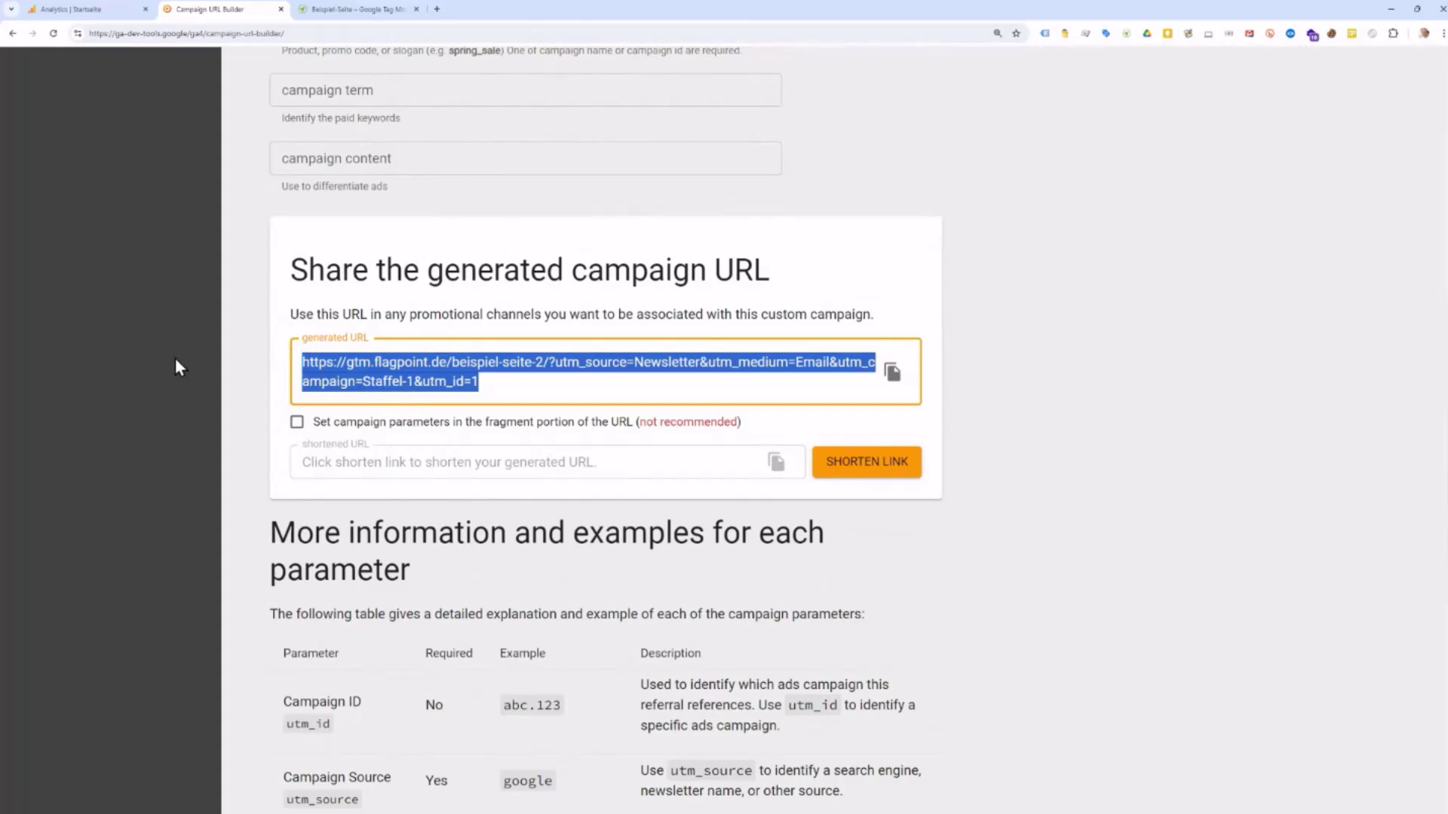
{"action": "right_click", "coordinate": [361, 367]}
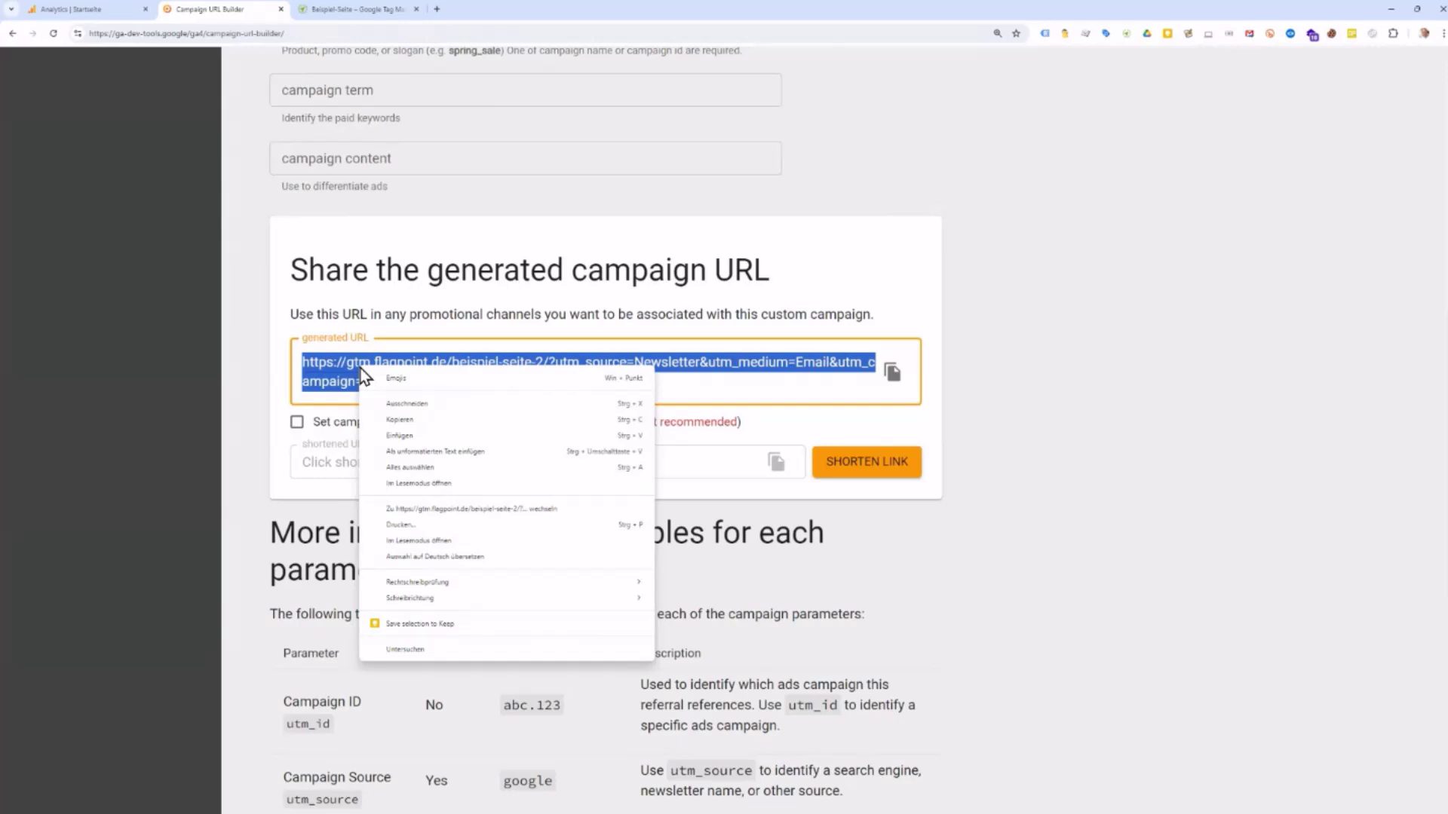
{"action": "left_click", "coordinate": [413, 510]}
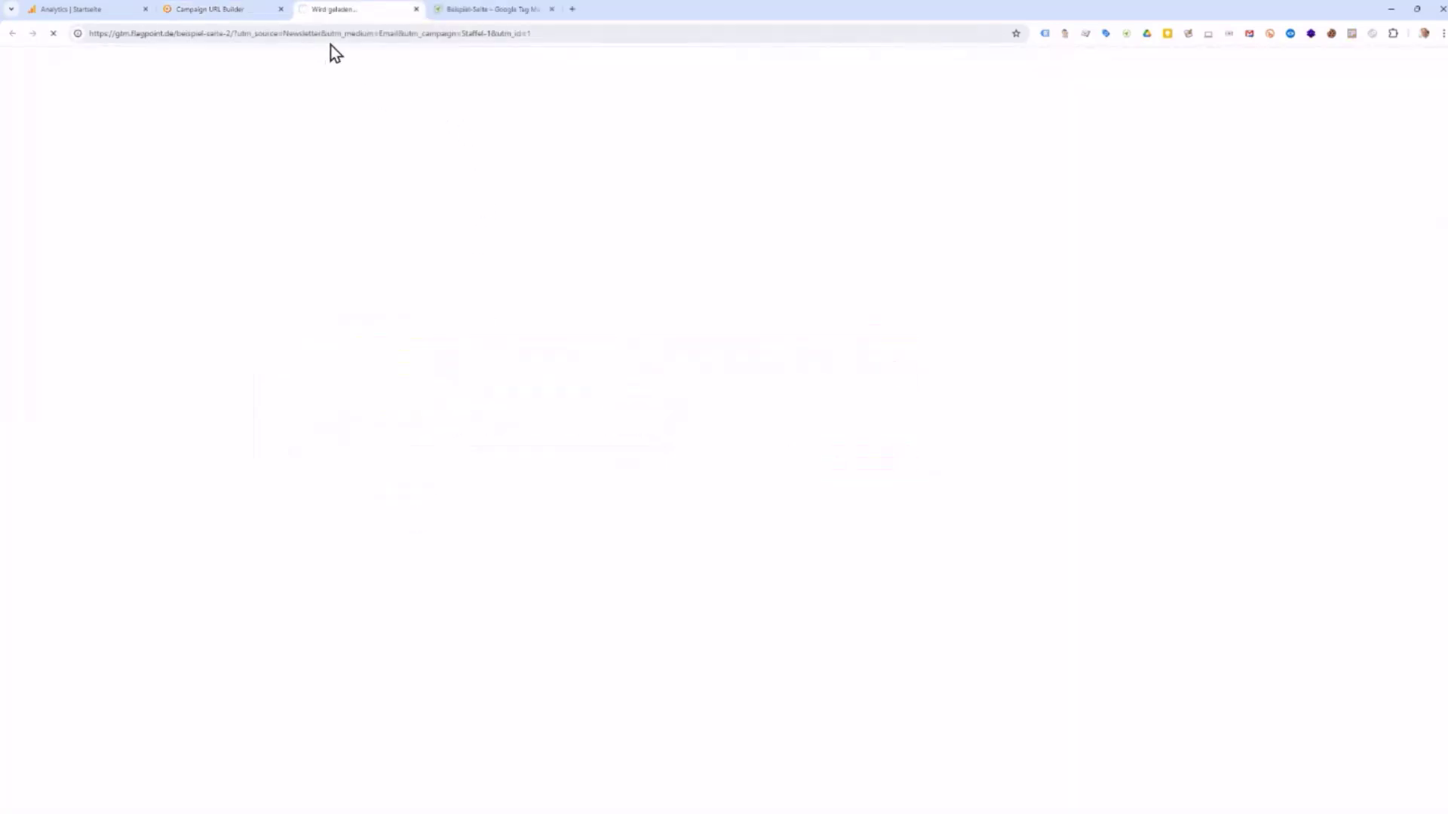
{"action": "left_click", "coordinate": [307, 34]}
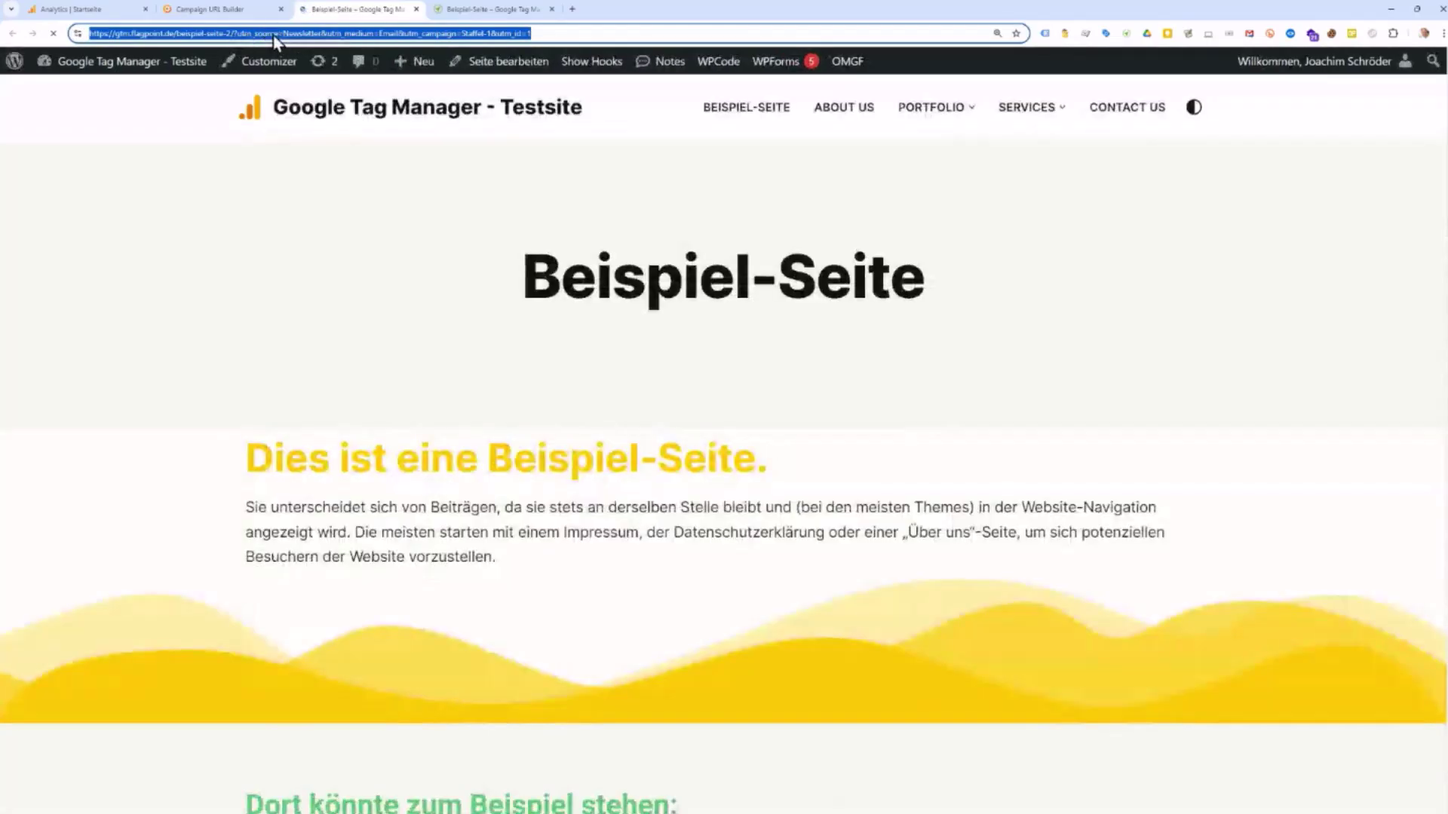
{"action": "left_click_drag", "start_coordinate": [537, 33], "coordinate": [230, 33]}
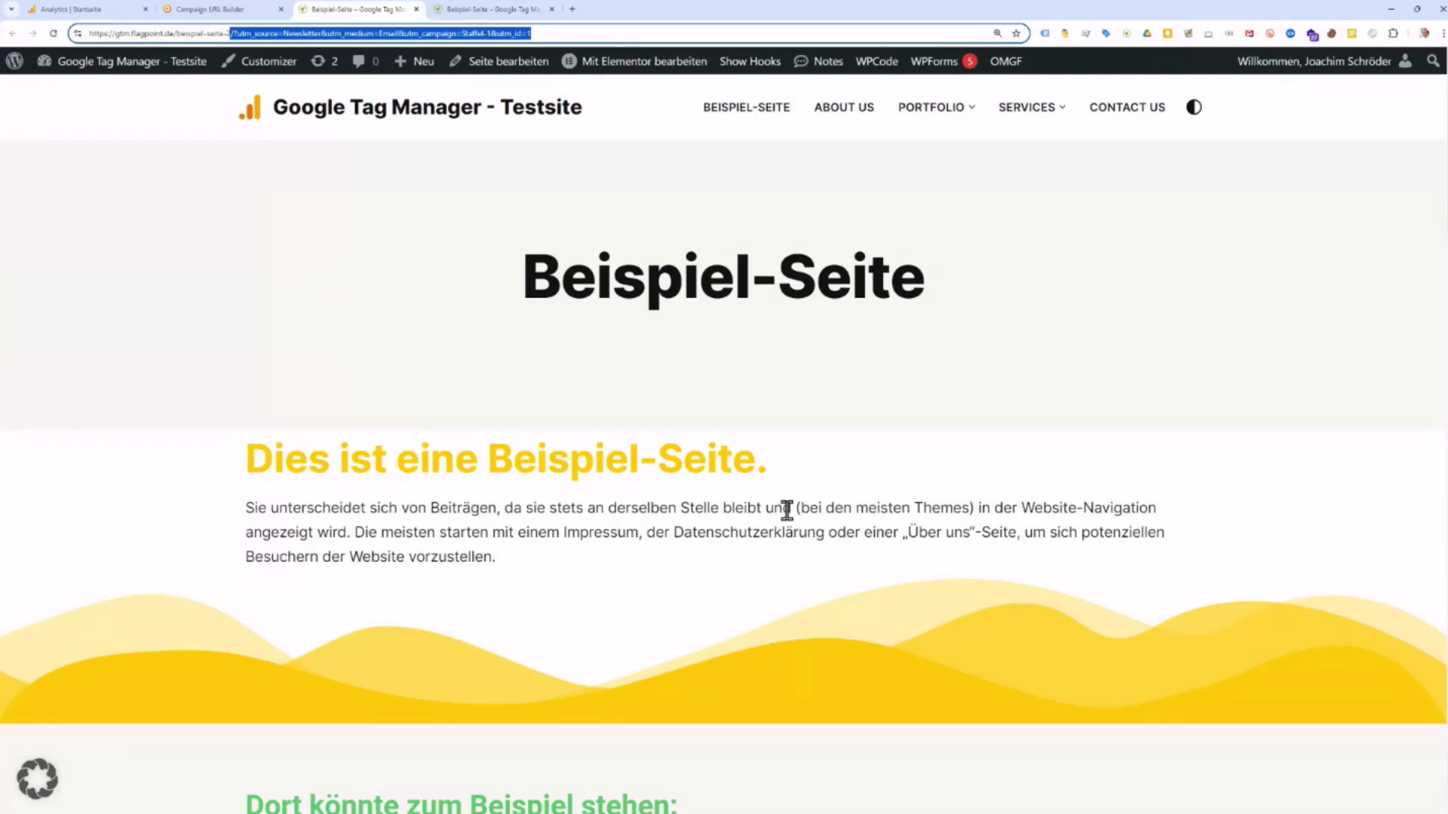
Step: Return to the Campaign URL Builder and review the filled form and its generated URL ending in utm_campaign=Staffel-1&utm_id=1
{"action": "left_click", "coordinate": [103, 9]}
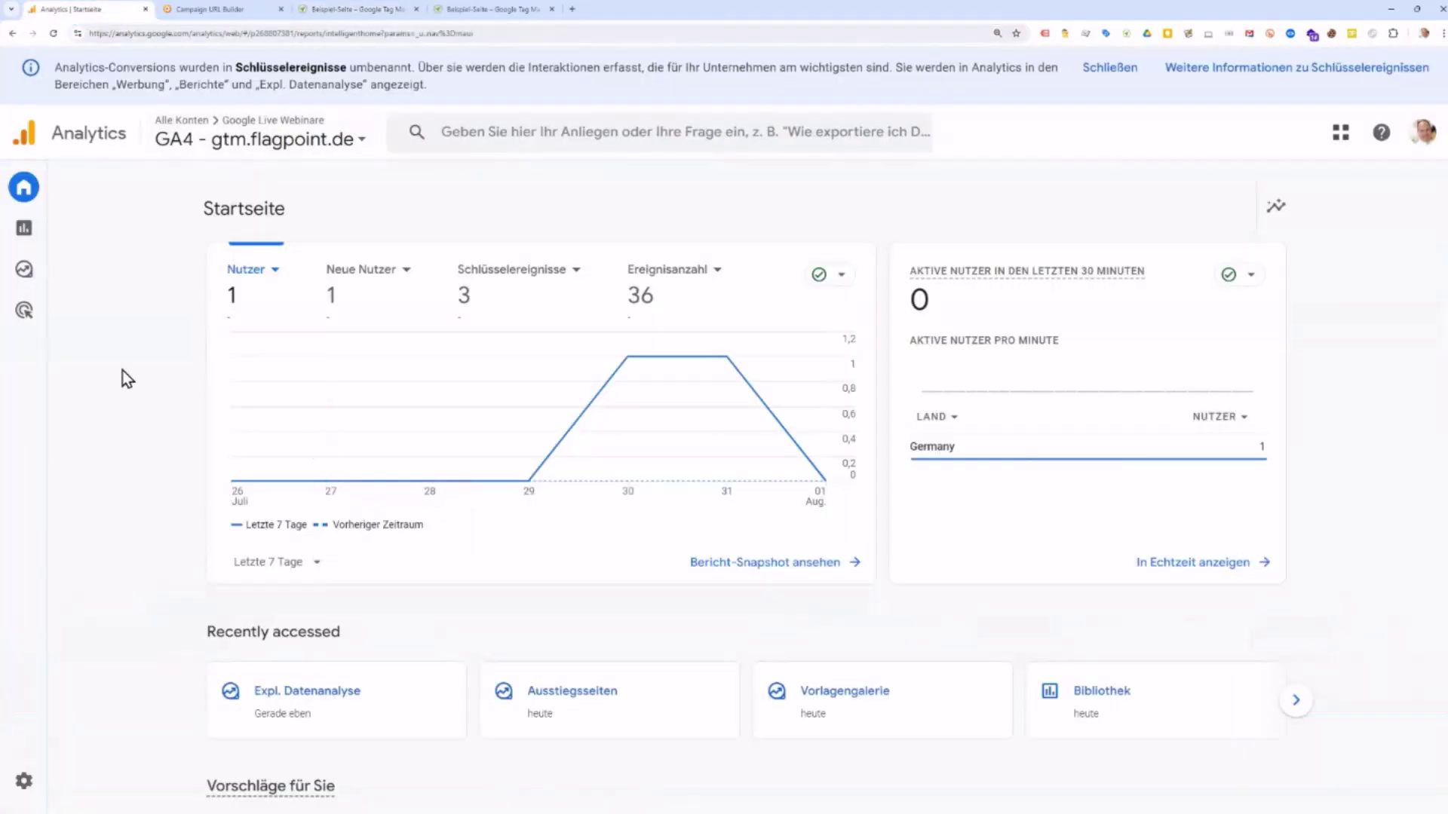
{"action": "left_click", "coordinate": [215, 13]}
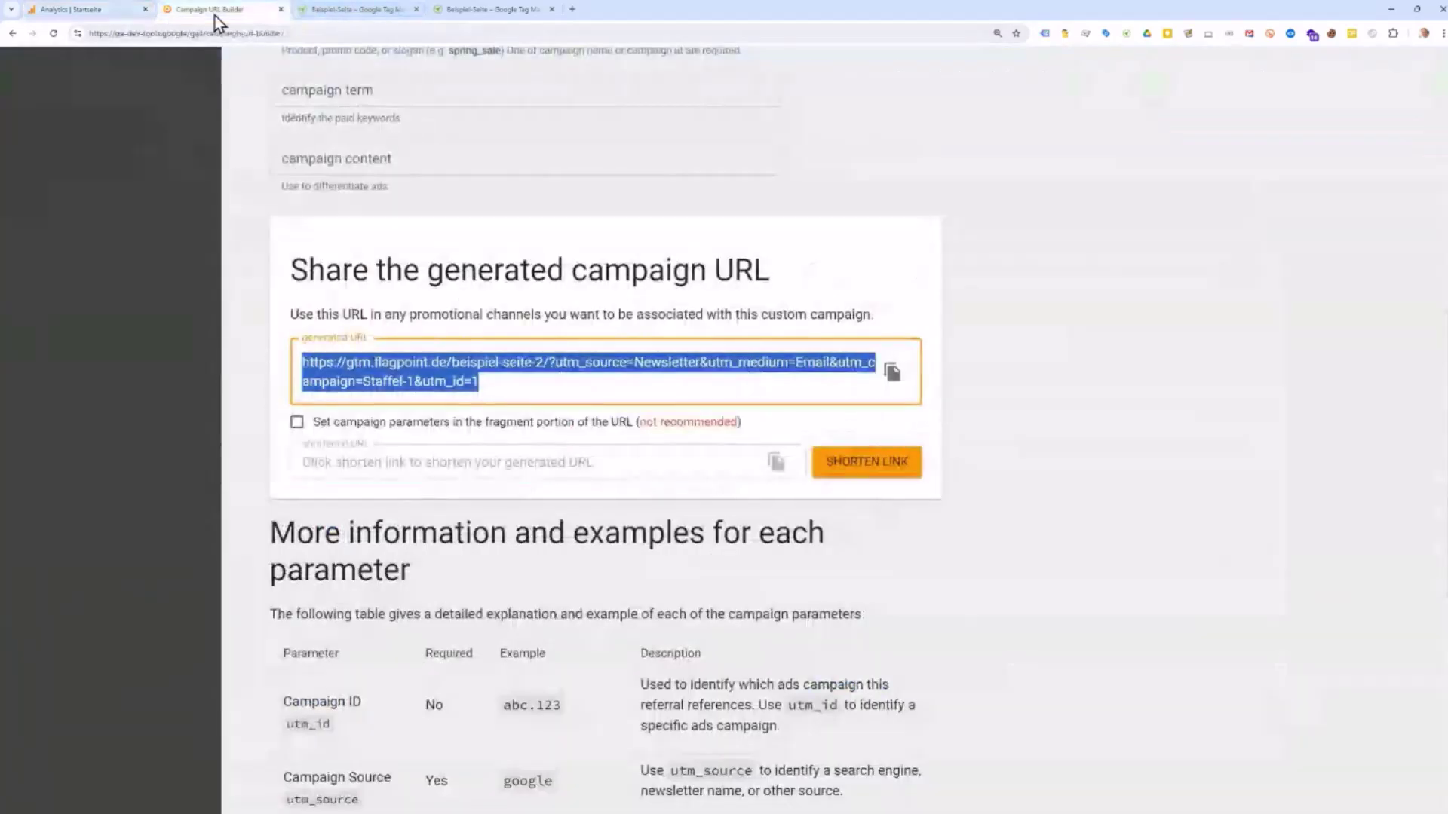
{"action": "scroll", "coordinate": [396, 463], "scroll_direction": "up", "scroll_amount": 5}
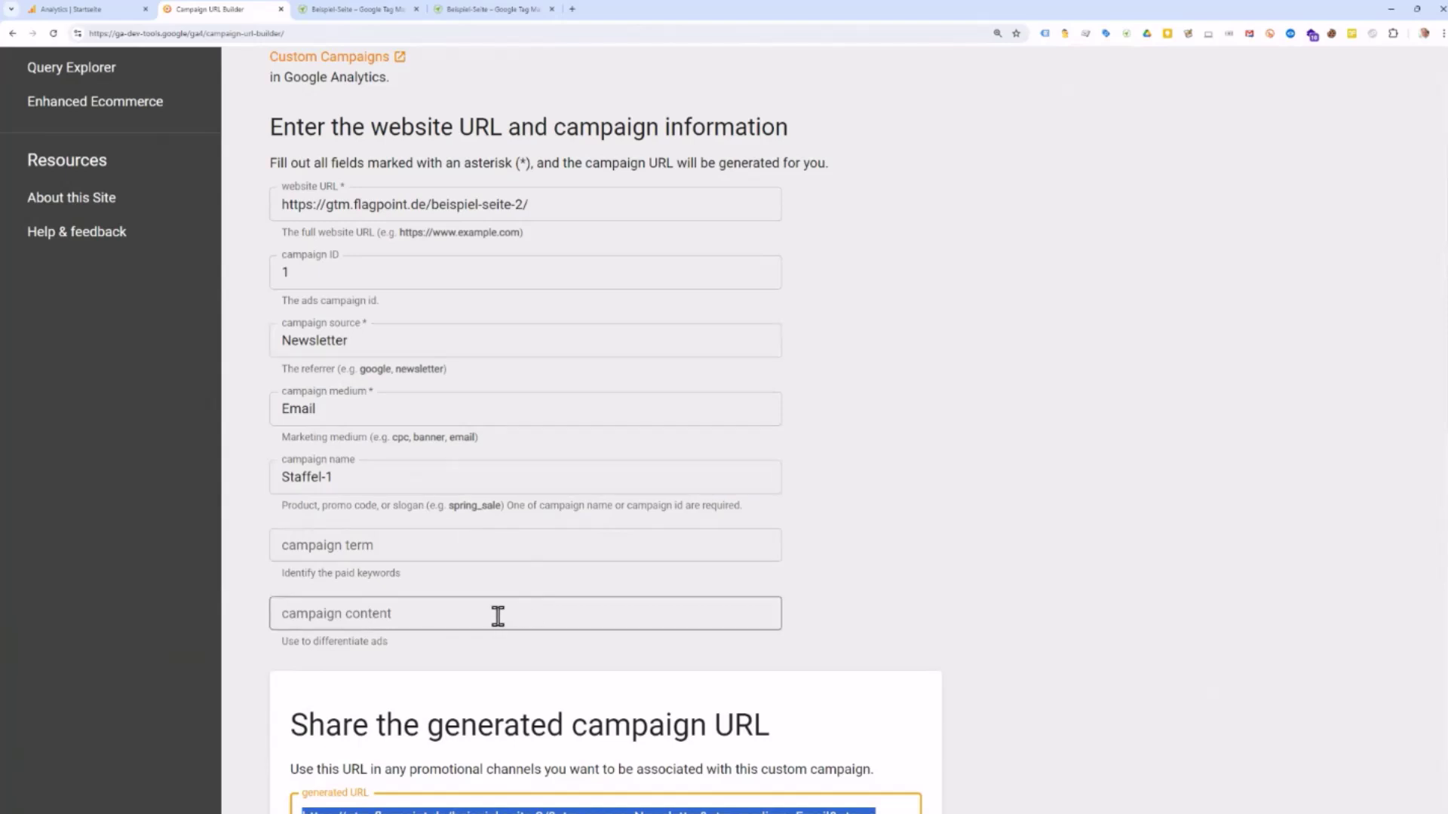
{"action": "scroll", "coordinate": [498, 616], "scroll_direction": "down", "scroll_amount": 3}
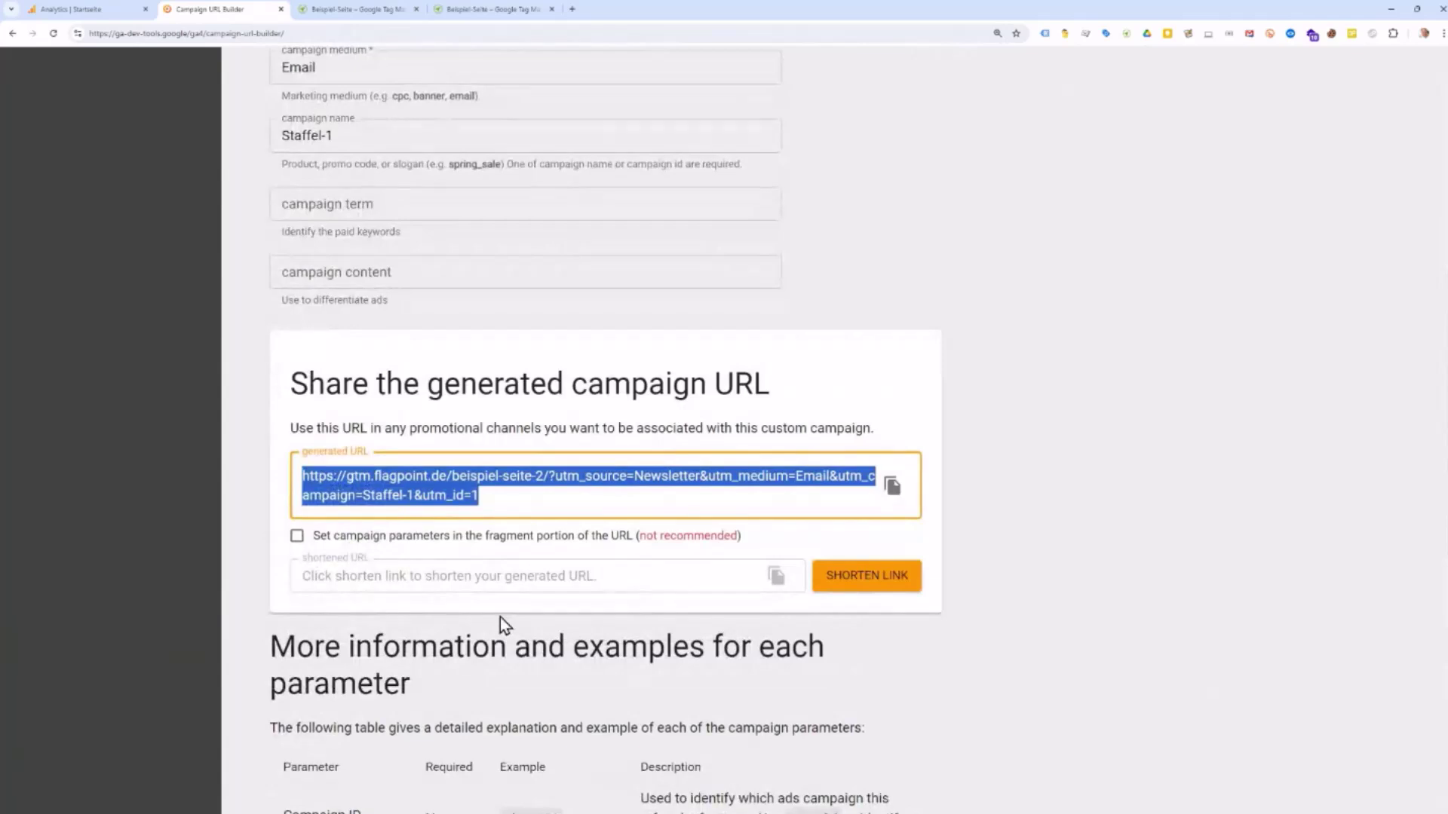